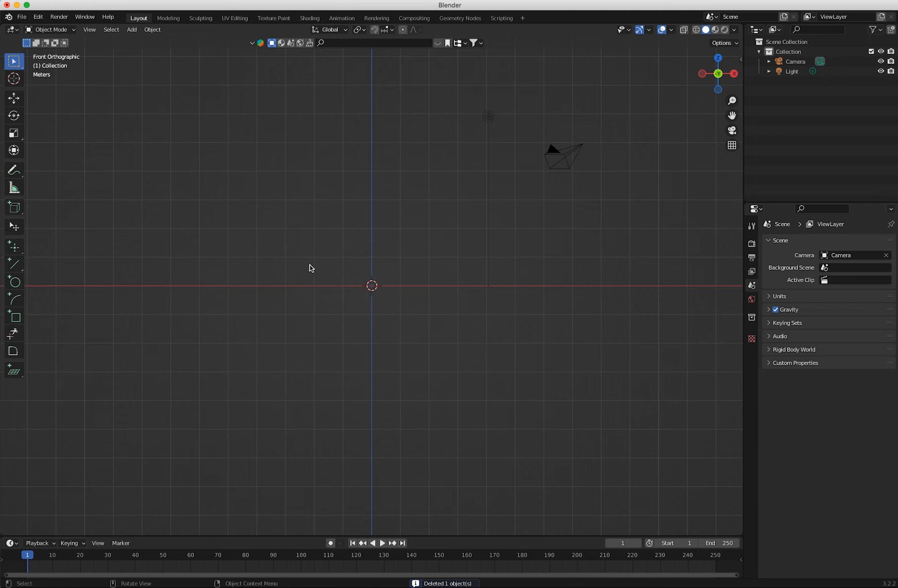
# Load Robotdrawing.jpg from the Robot folder as a reference image aligned to the front view.
pyautogui.moveTo(718, 63); pyautogui.dragTo(719, 78)
pyautogui.click(719, 78)
pyautogui.click(719, 90)
pyautogui.press('KP_1')
pyautogui.click(131, 29)
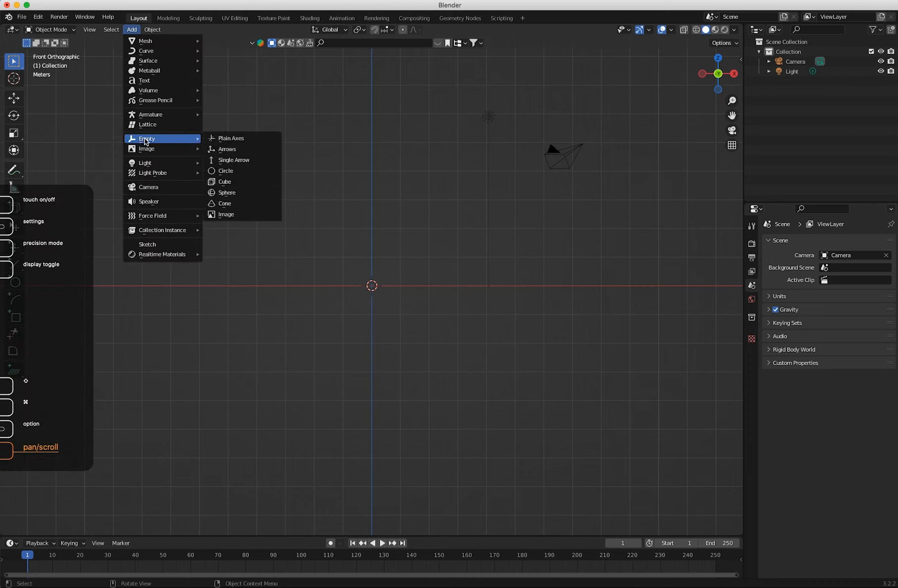
pyautogui.moveTo(163, 154)
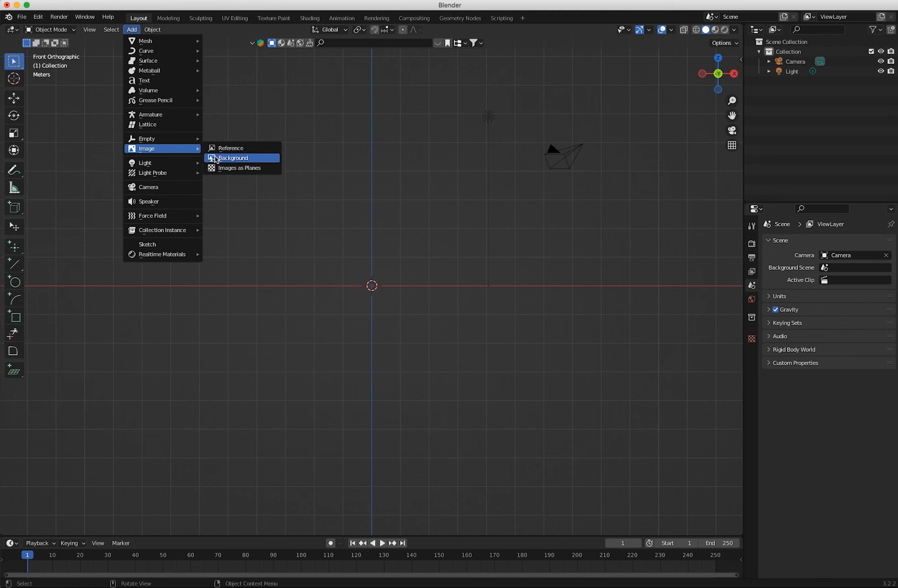
pyautogui.click(214, 148)
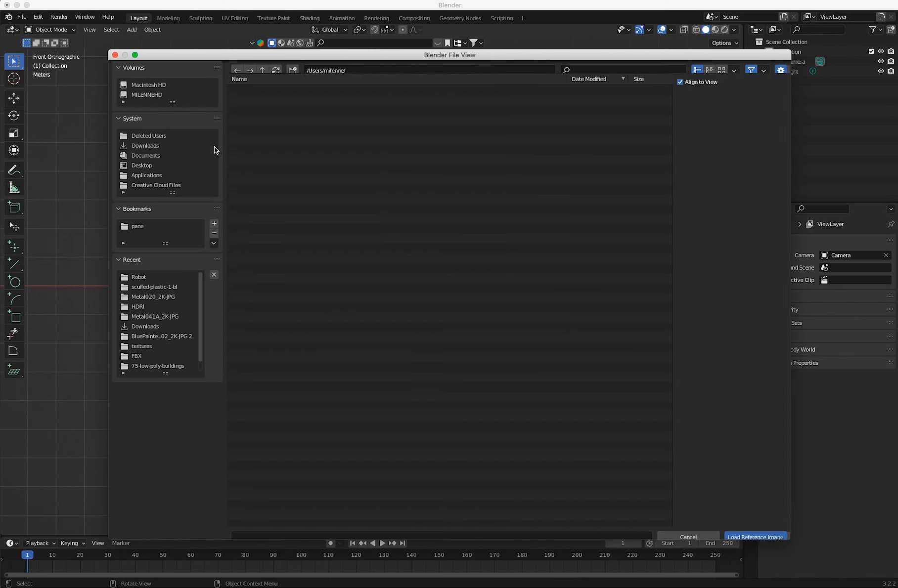
pyautogui.click(149, 277)
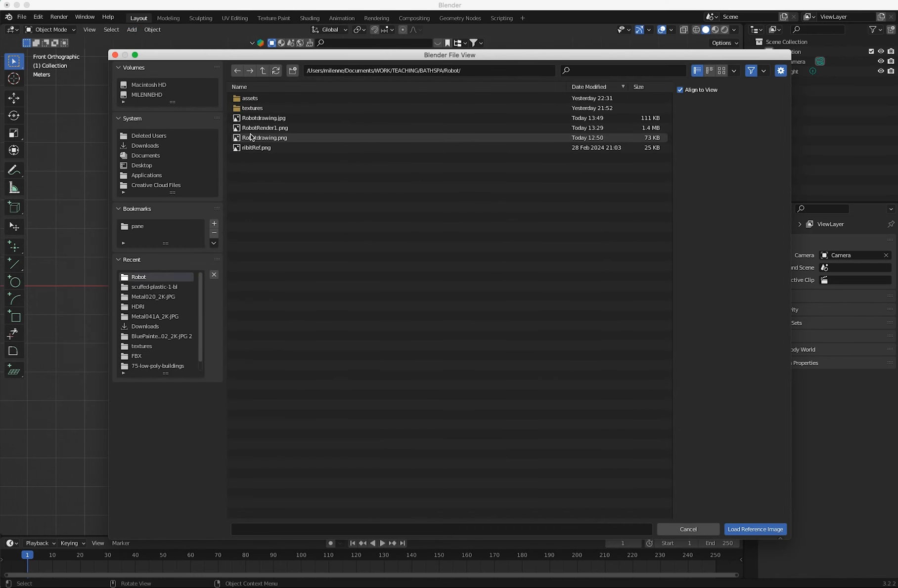
pyautogui.click(262, 118)
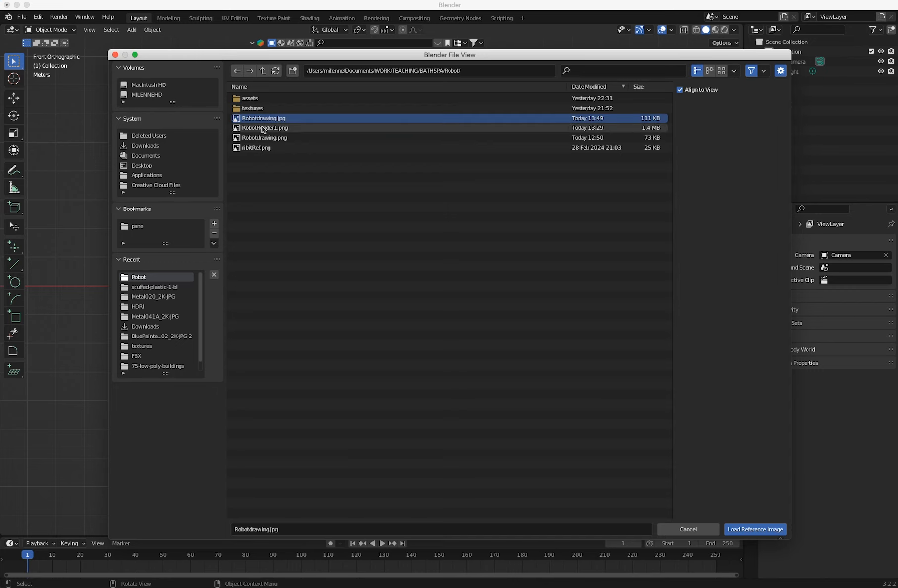
pyautogui.click(734, 529)
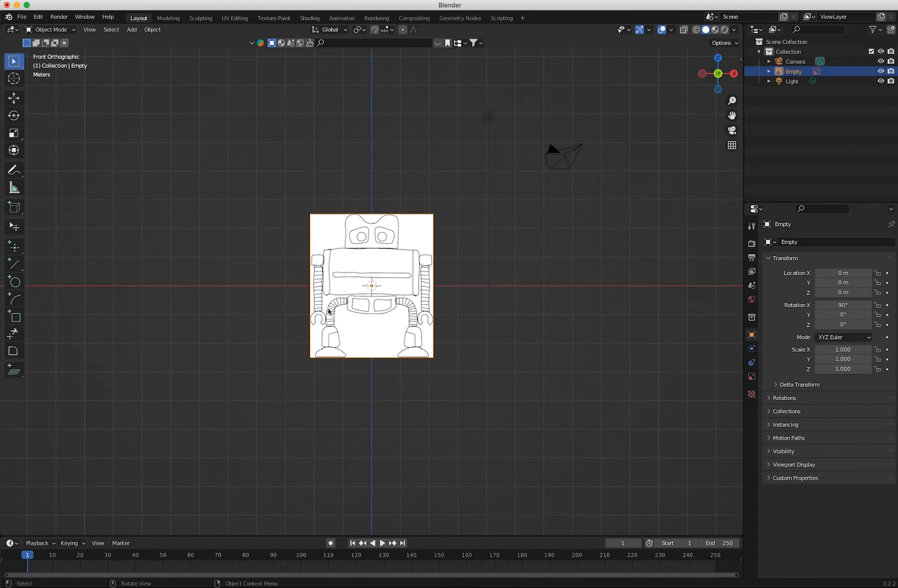
# Raise the robot reference image along Z to about 2.5 m so its feet rest on the ground line.
pyautogui.scroll(4, 287, 330)
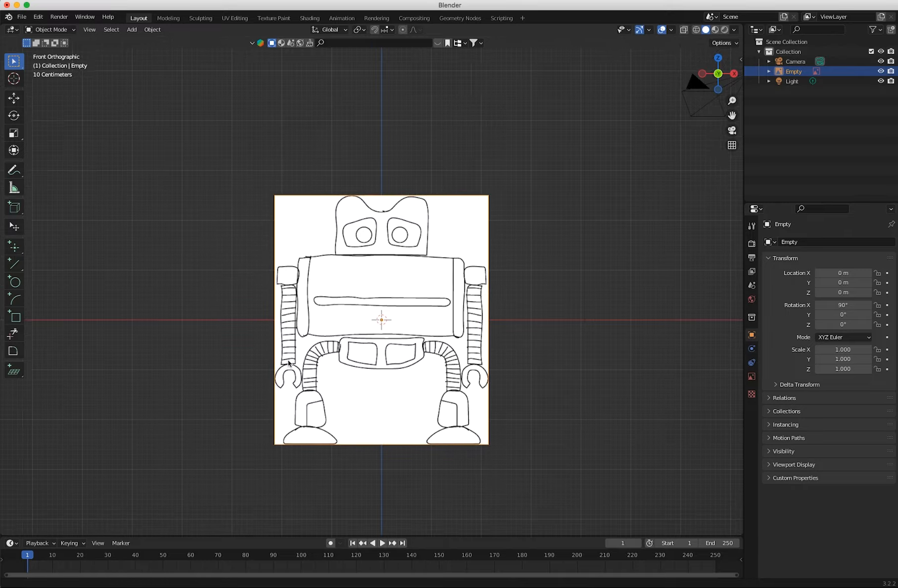
pyautogui.scroll(-2, 287, 368)
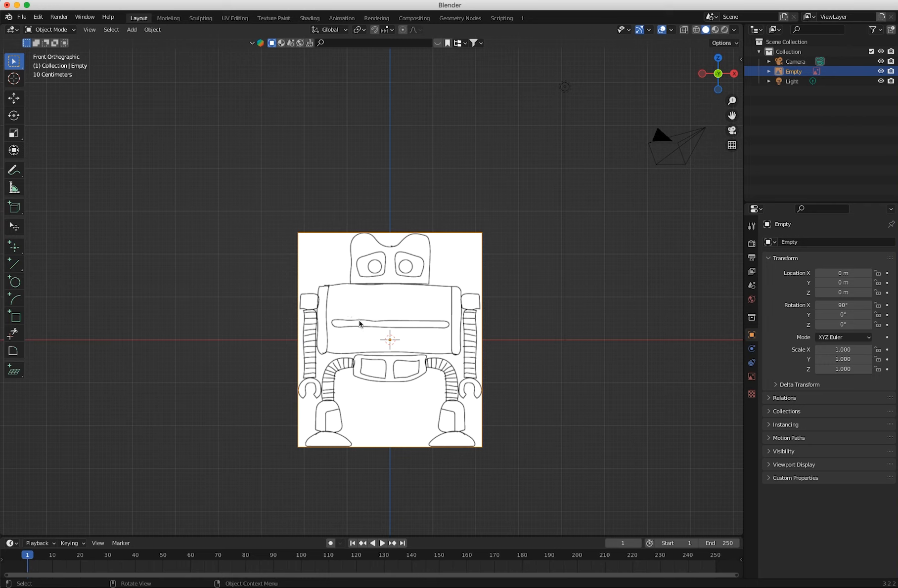
pyautogui.hotkey('shift', 'space')
pyautogui.press('g')
pyautogui.moveTo(389, 302); pyautogui.dragTo(393, 185)
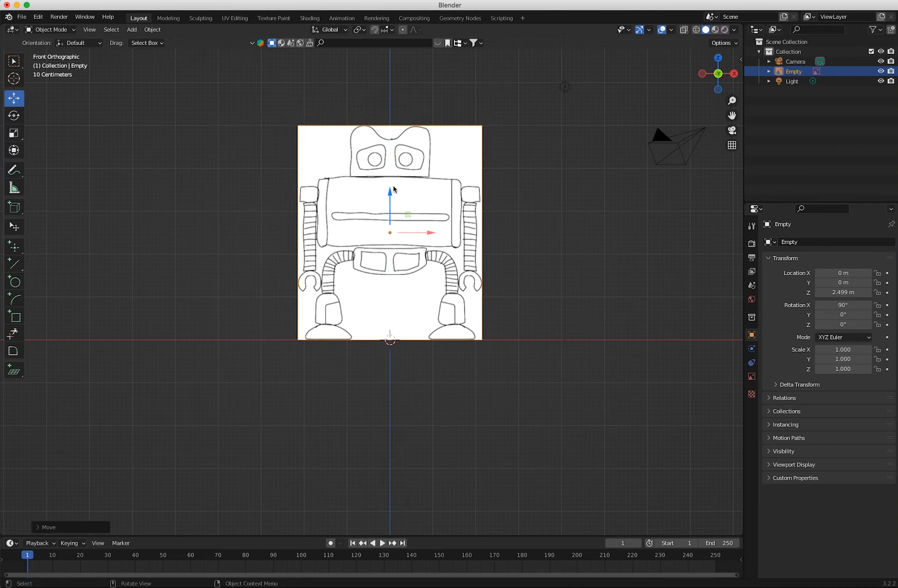
# Move the reference image back along the Y axis to about 10.6 m, behind the modelling area.
pyautogui.keyDown('shift'); pyautogui.moveTo(263, 337); pyautogui.dragTo(264, 445, button='middle'); pyautogui.keyUp('shift')
pyautogui.moveTo(256, 396); pyautogui.dragTo(158, 380, button='middle')
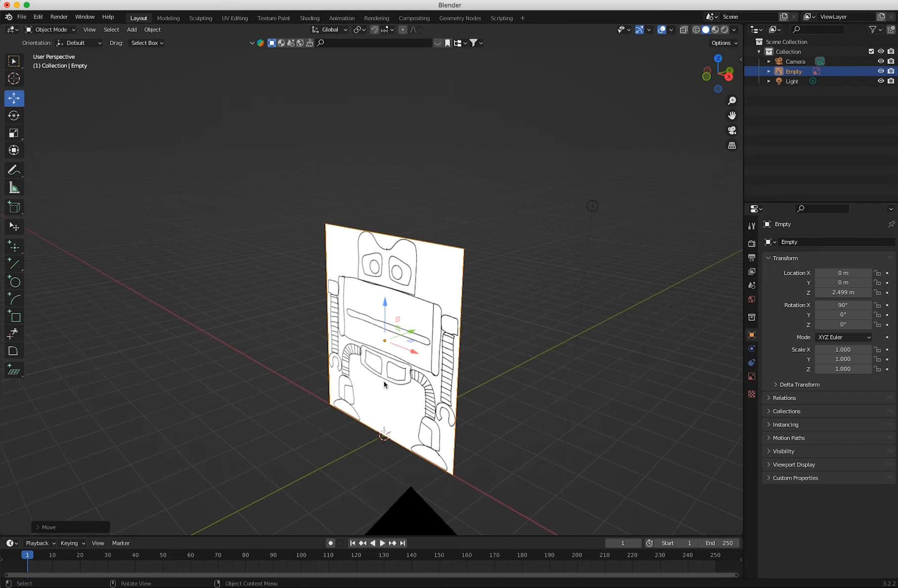
pyautogui.moveTo(411, 333); pyautogui.dragTo(520, 286)
pyautogui.press('KP_1')
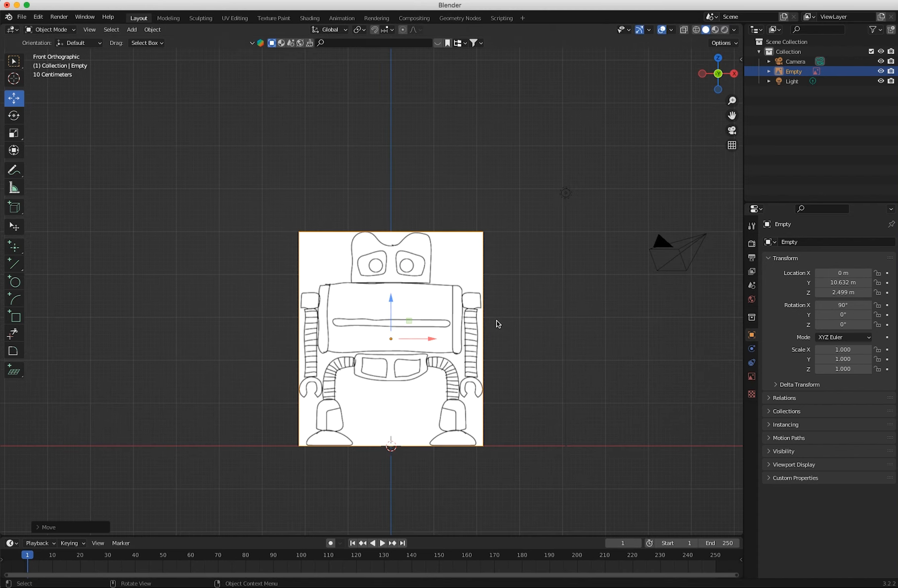
# Enable opacity on the robot reference image and lower it to about 0.205.
pyautogui.moveTo(497, 329); pyautogui.dragTo(619, 244, button='middle')
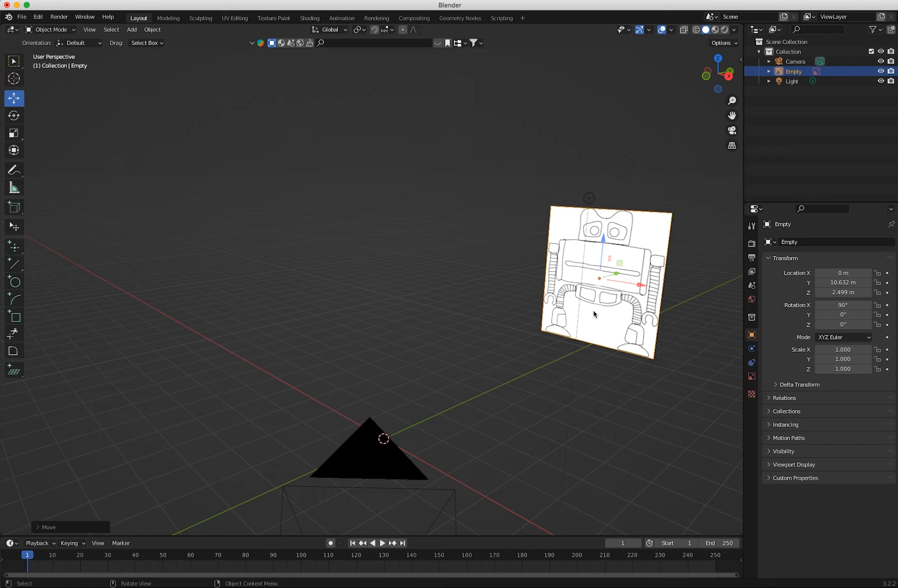
pyautogui.click(752, 377)
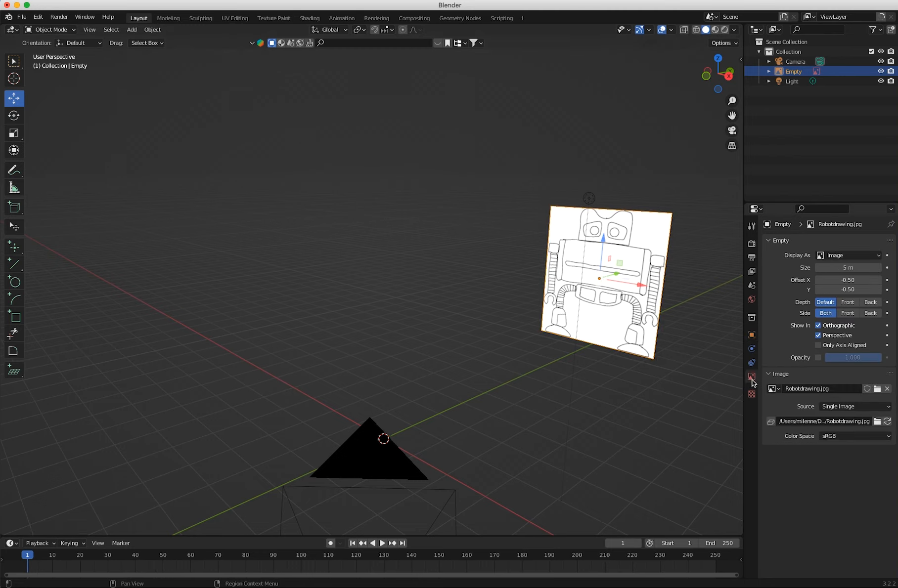
pyautogui.click(818, 358)
pyautogui.moveTo(847, 360); pyautogui.dragTo(829, 364)
pyautogui.press('KP_1')
pyautogui.moveTo(850, 363); pyautogui.dragTo(831, 363)
pyautogui.moveTo(380, 412); pyautogui.dragTo(344, 428, button='middle')
pyautogui.press('KP_1')
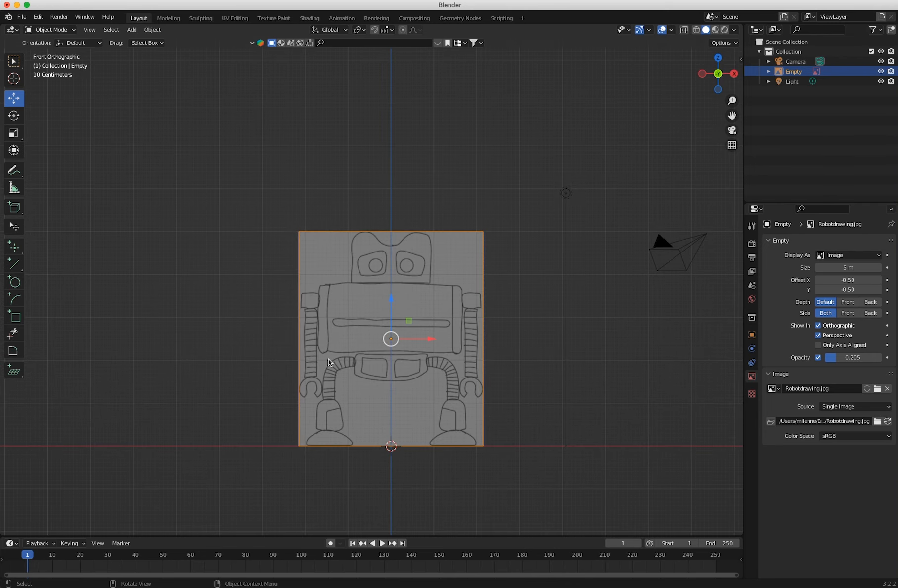
# Add a mesh cube and raise it along Z over the robot's torso in the front view.
pyautogui.click(130, 30)
pyautogui.click(131, 29)
pyautogui.moveTo(137, 42)
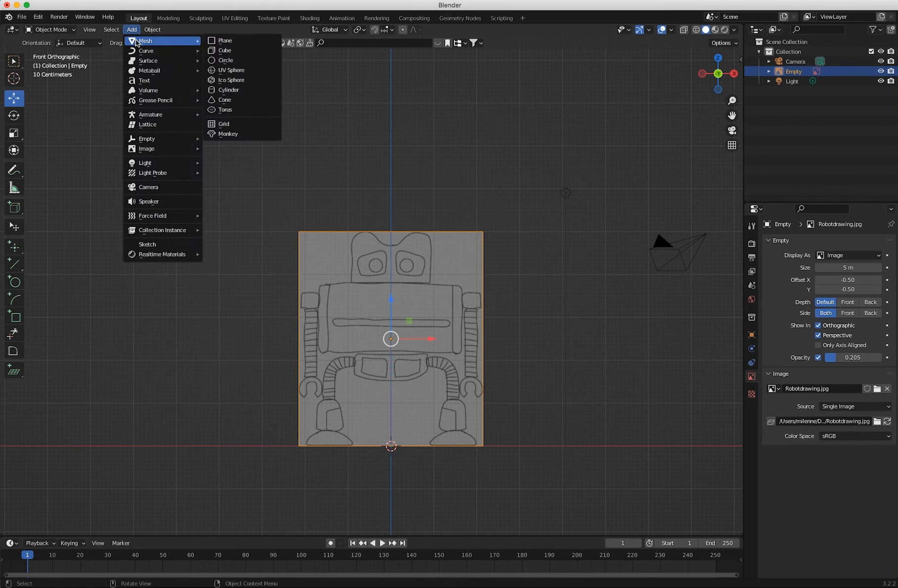
pyautogui.click(216, 50)
pyautogui.moveTo(391, 407); pyautogui.dragTo(398, 272)
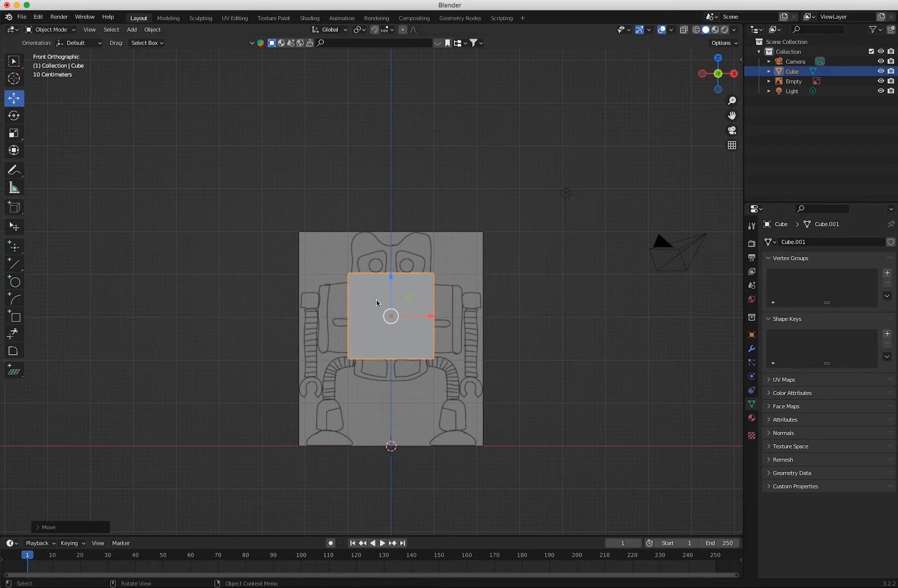
# Scale the cube along Z and X to match the height and width of the robot's torso in the drawing.
pyautogui.hotkey('shift', 'space')
pyautogui.press('s')
pyautogui.moveTo(390, 278); pyautogui.dragTo(388, 300)
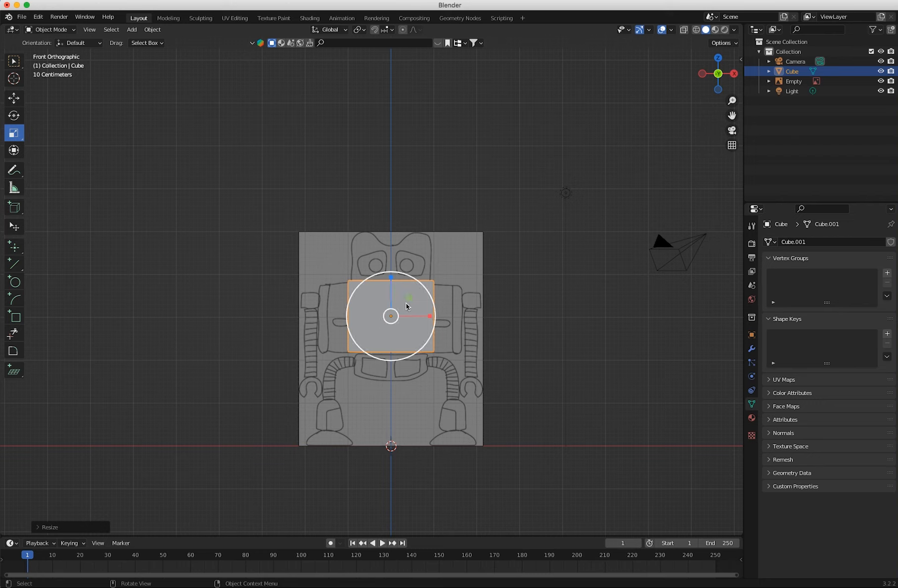
pyautogui.moveTo(430, 318); pyautogui.dragTo(465, 323)
pyautogui.moveTo(391, 283)
pyautogui.mouseDown()
pyautogui.moveTo(395, 301)
pyautogui.moveTo(391, 285)
pyautogui.mouseUp()
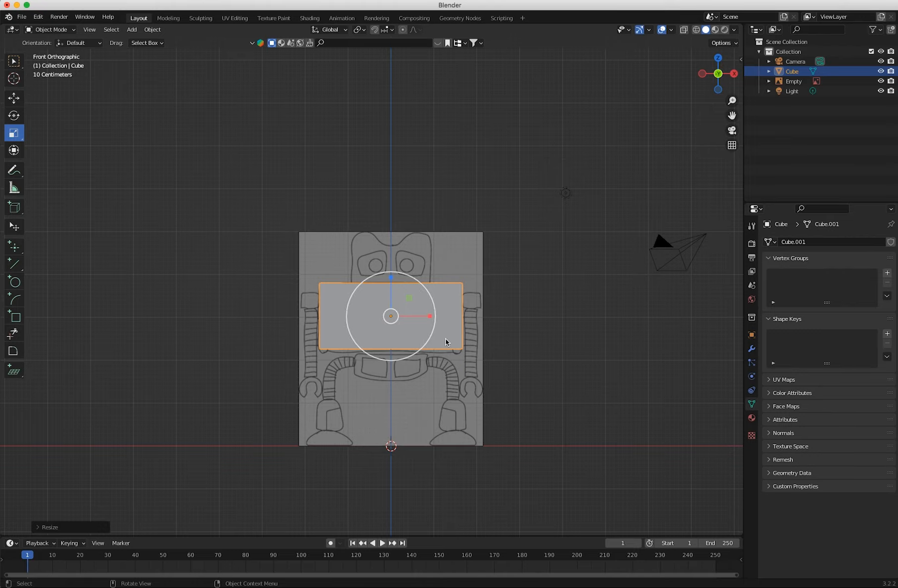
# Enter Edit Mode on the torso cube and add one vertical loop cut through its centre.
pyautogui.moveTo(418, 343); pyautogui.dragTo(389, 337, button='middle')
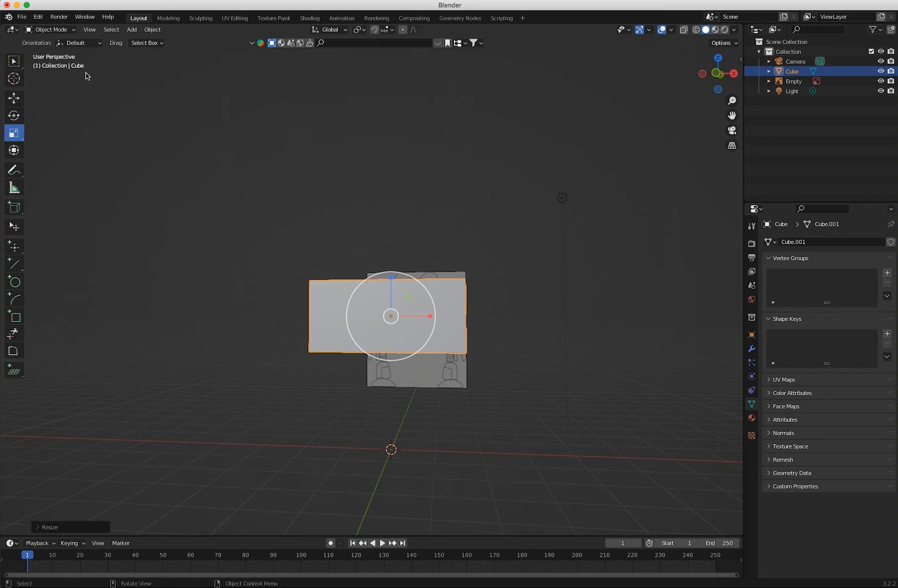
pyautogui.press('KP_1')
pyautogui.click(47, 29)
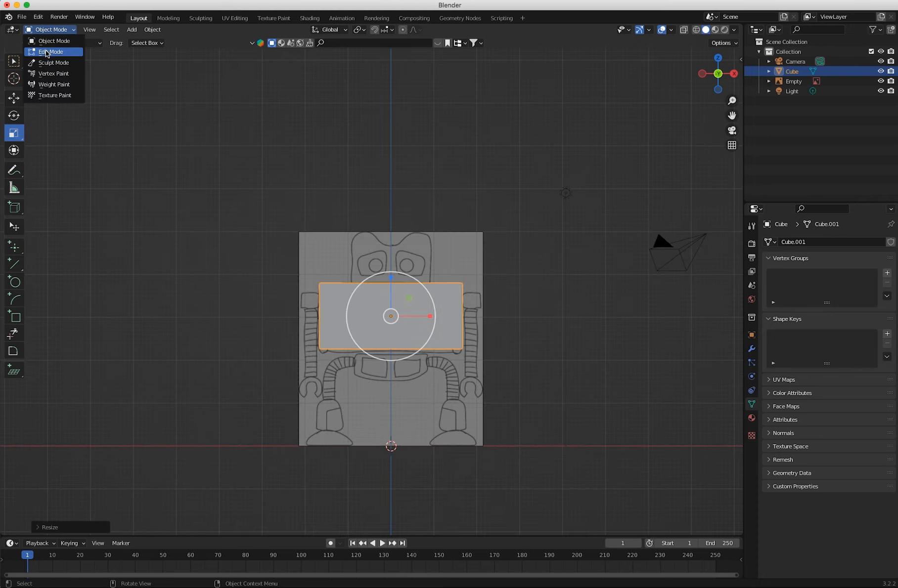
pyautogui.click(48, 52)
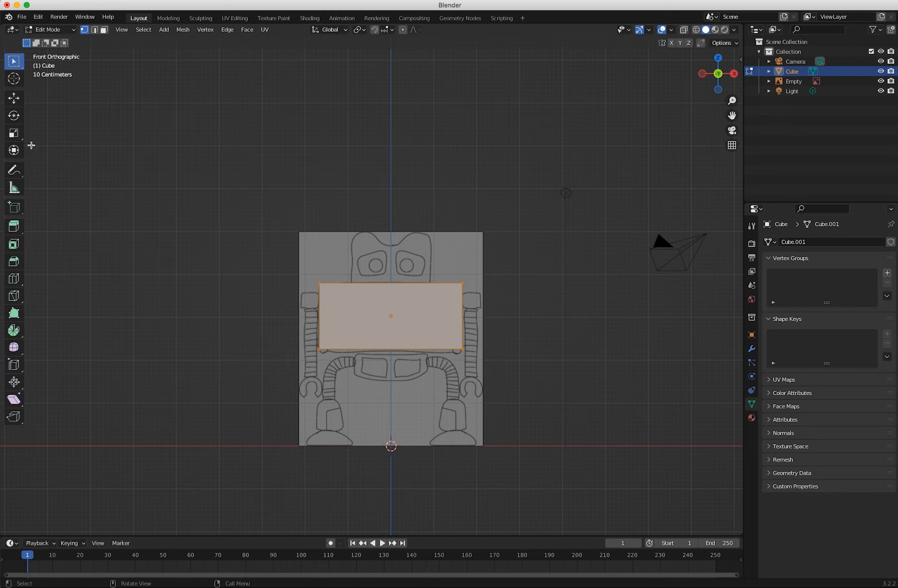
pyautogui.click(14, 280)
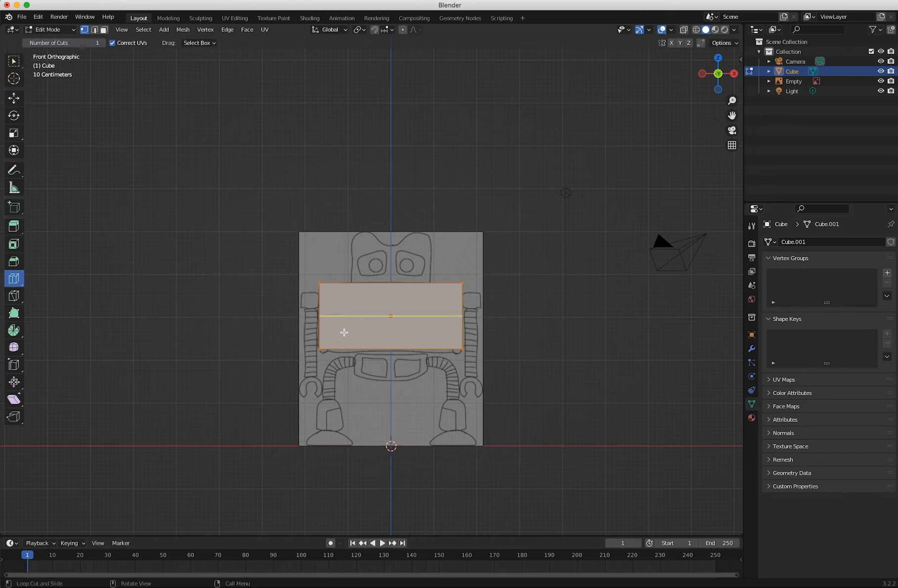
pyautogui.click(391, 349)
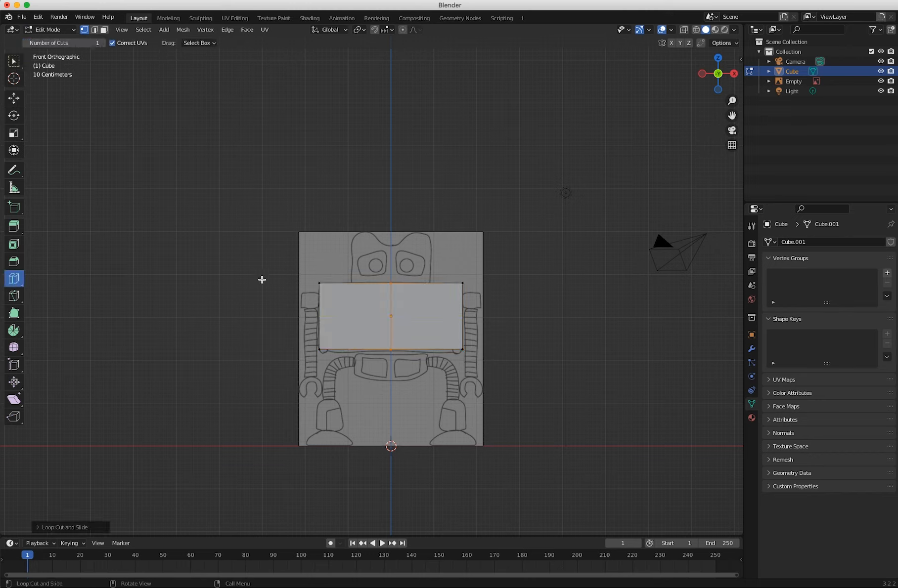
# Delete the faces of the torso cube's left half, using face selection with X-ray on, and turn X-ray off again.
pyautogui.click(14, 65)
pyautogui.click(104, 30)
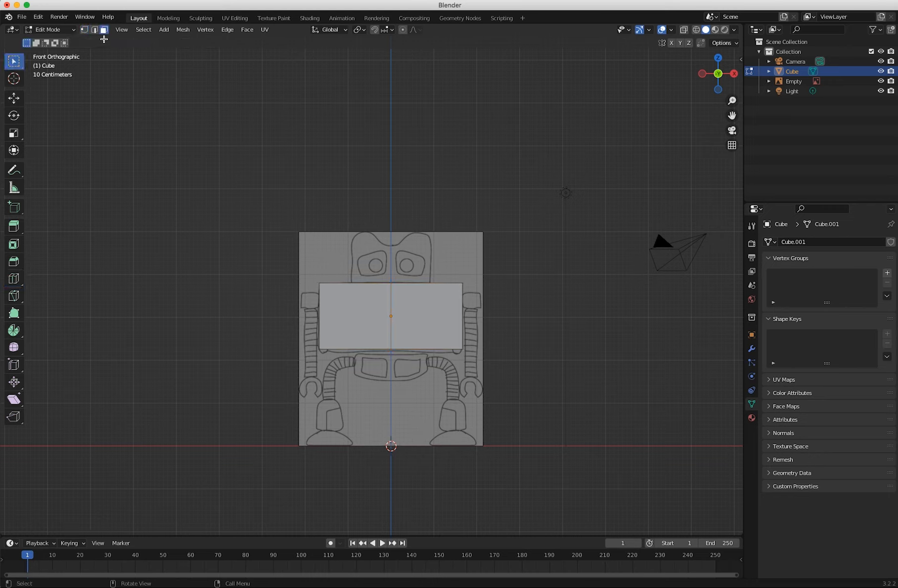
pyautogui.click(684, 30)
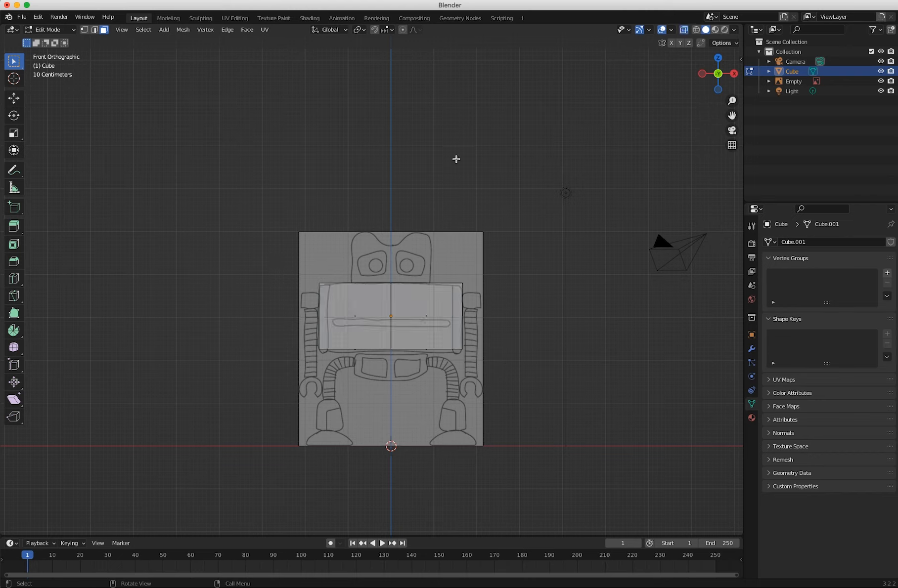
pyautogui.moveTo(295, 254); pyautogui.dragTo(371, 444)
pyautogui.press('x')
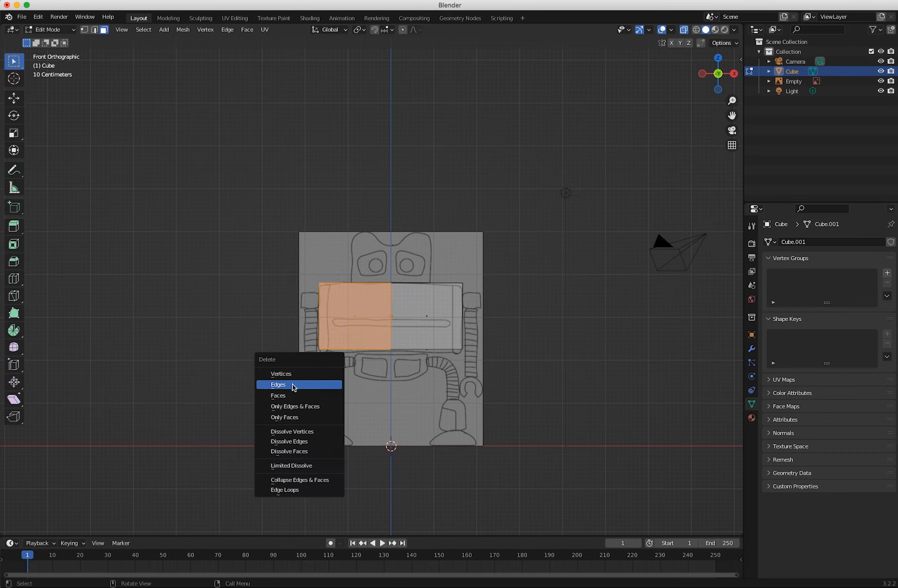
pyautogui.click(285, 397)
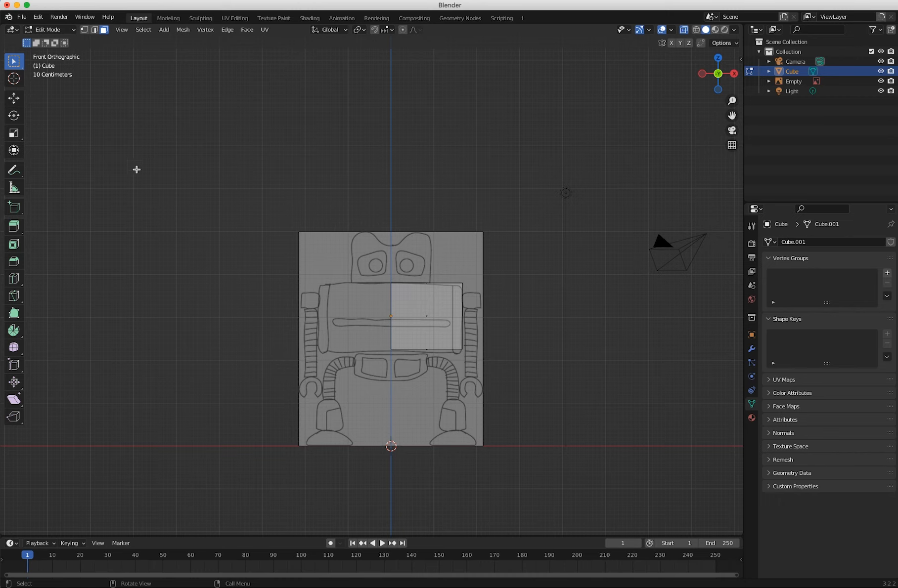
pyautogui.click(684, 31)
# Return to Object Mode and add a Mirror modifier on the X axis to the remaining half of the torso.
pyautogui.moveTo(356, 362); pyautogui.dragTo(346, 336, button='middle')
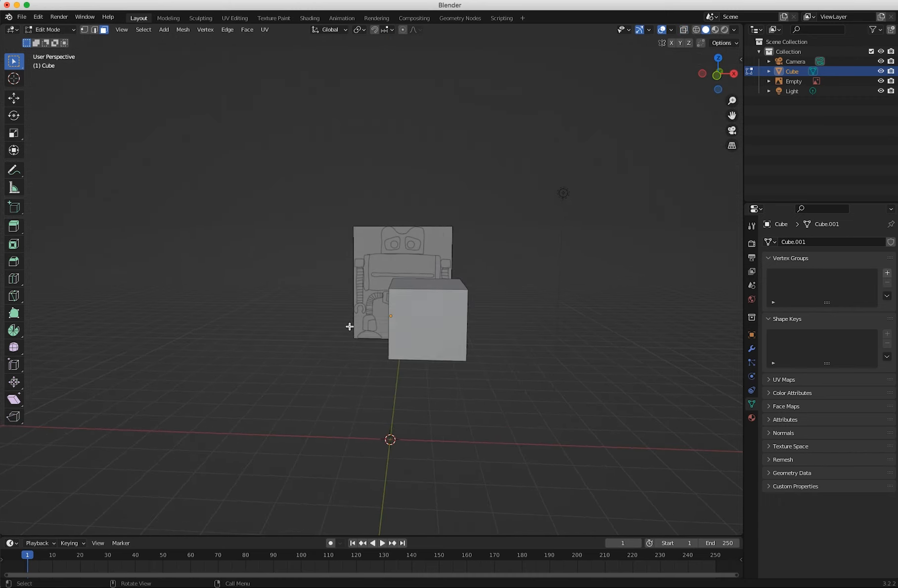
pyautogui.moveTo(401, 307); pyautogui.dragTo(678, 350, button='middle')
pyautogui.click(49, 30)
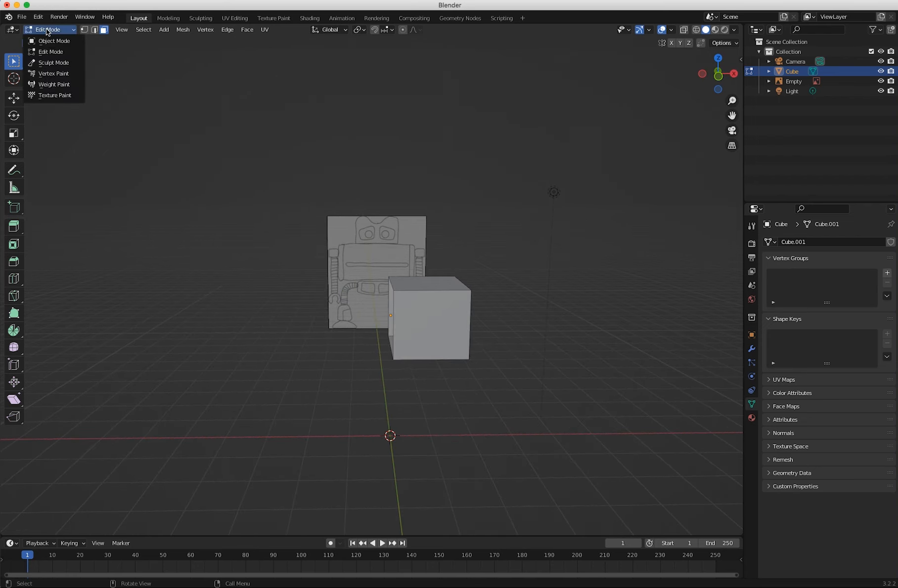
pyautogui.click(49, 39)
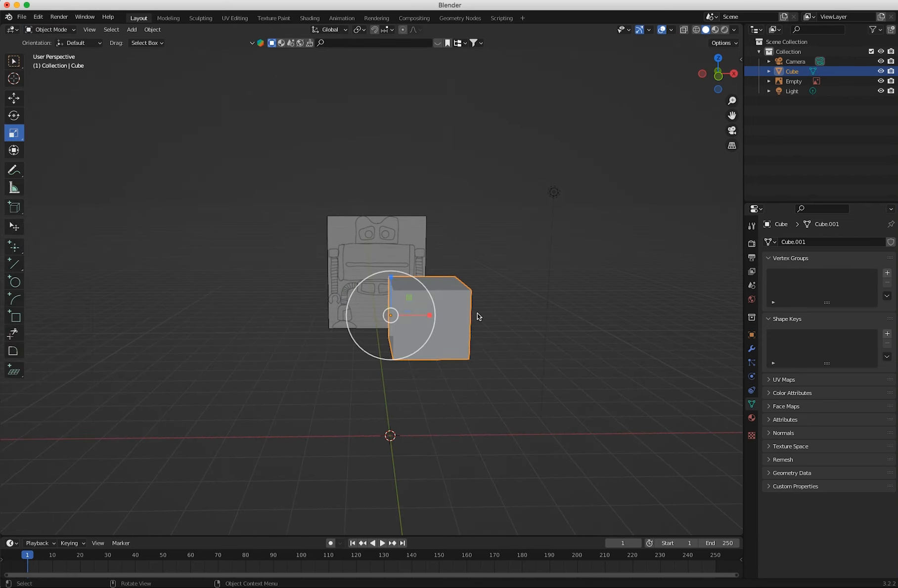
pyautogui.click(751, 349)
pyautogui.click(793, 243)
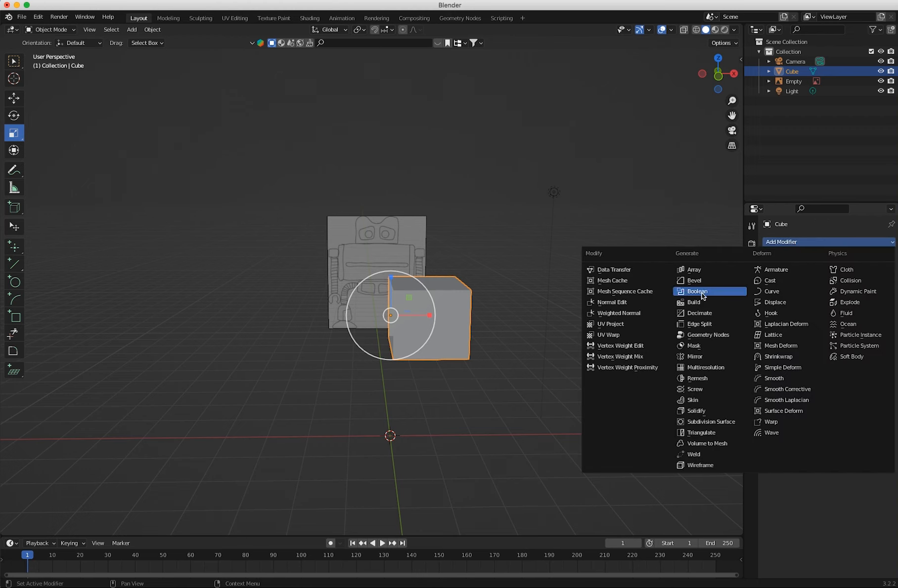
pyautogui.click(694, 357)
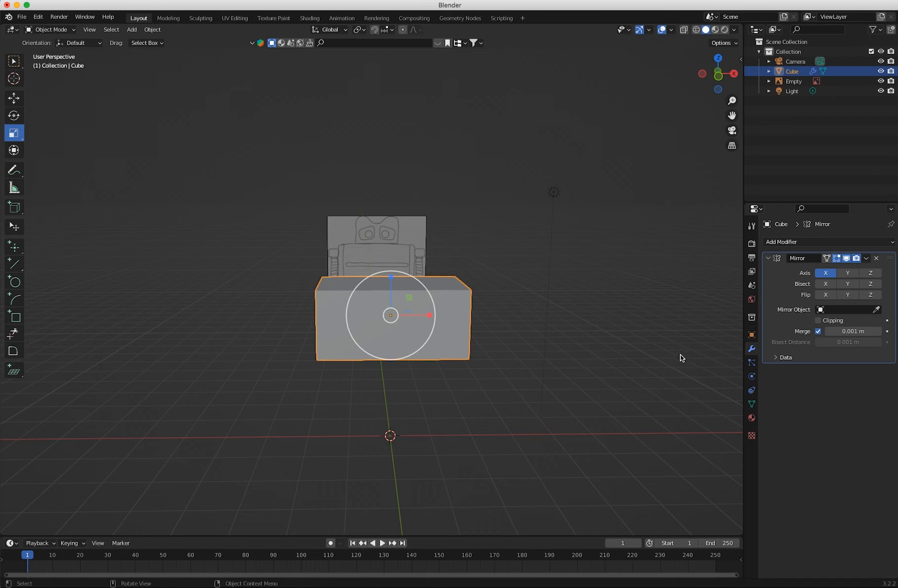
pyautogui.moveTo(258, 330); pyautogui.dragTo(288, 330, button='middle')
pyautogui.press('KP_1')
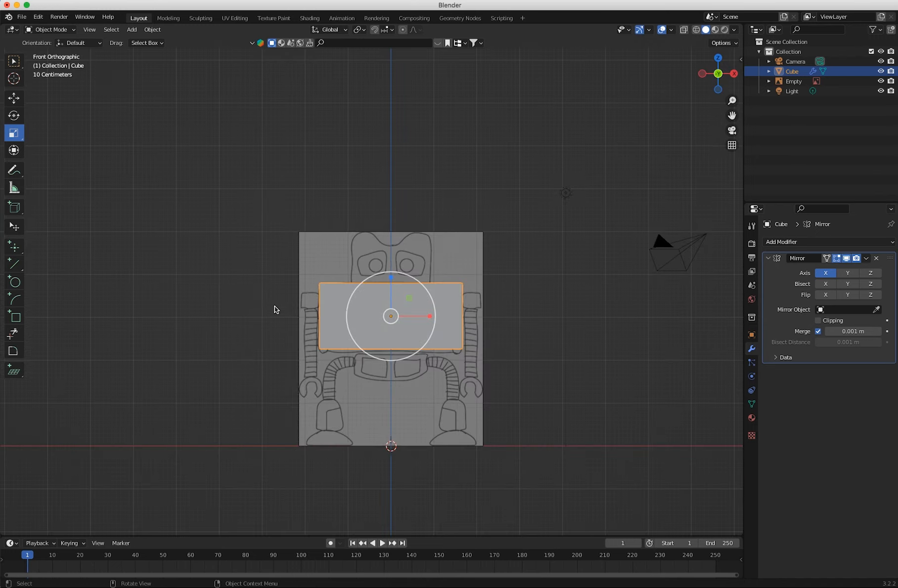
pyautogui.moveTo(348, 356); pyautogui.dragTo(292, 350, button='middle')
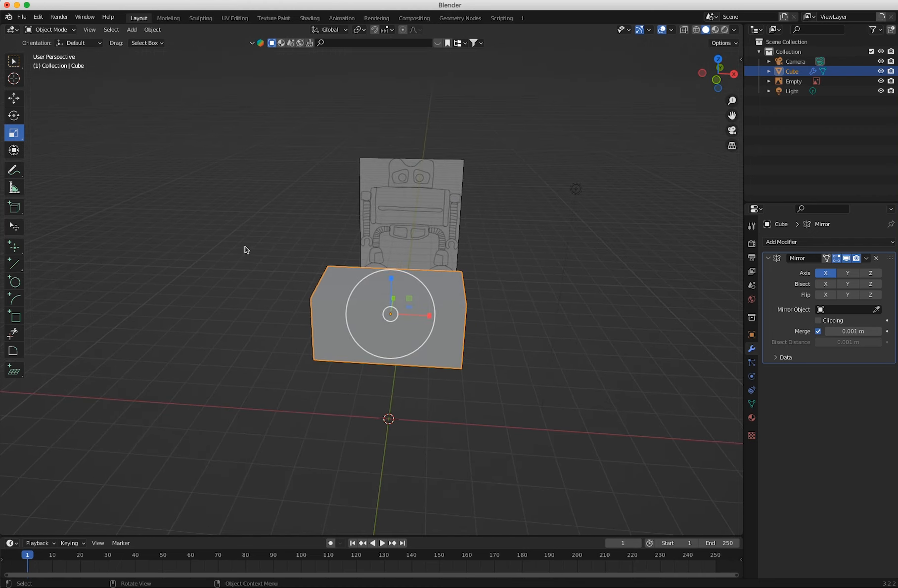
# Turn on Clipping in the torso's Mirror modifier.
pyautogui.press('KP_1')
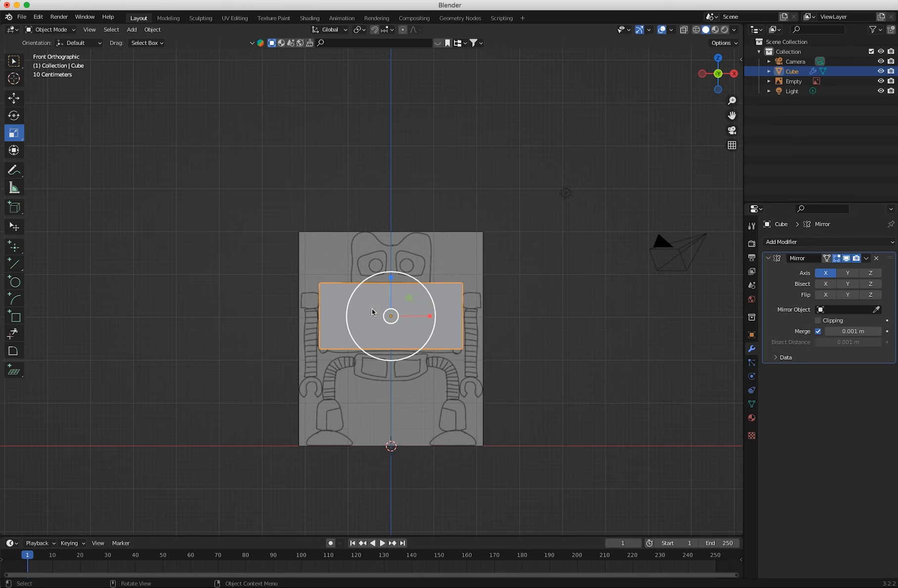
pyautogui.click(50, 30)
pyautogui.moveTo(391, 300); pyautogui.dragTo(420, 304, button='middle')
pyautogui.press('KP_1')
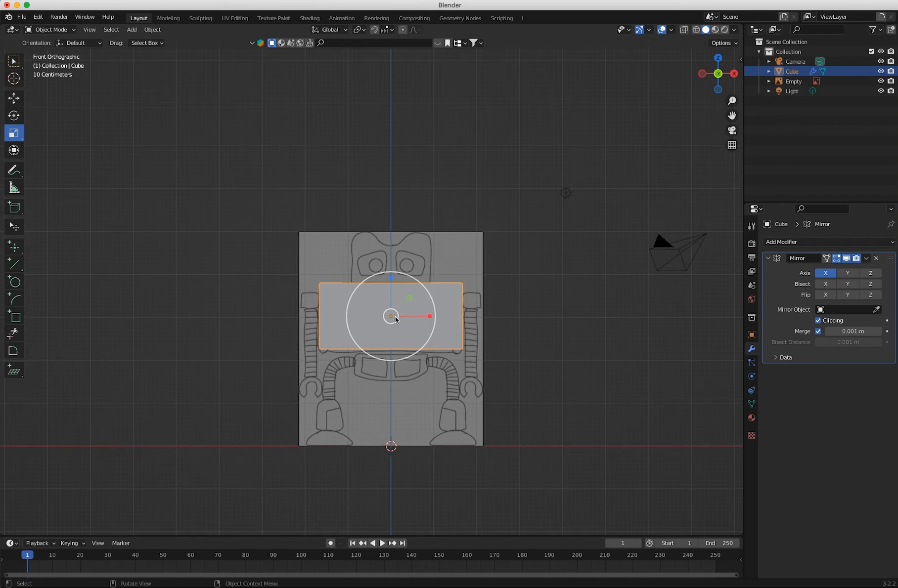
# Add a Subdivision Surface modifier to the torso and set its viewport level to 2.
pyautogui.click(793, 243)
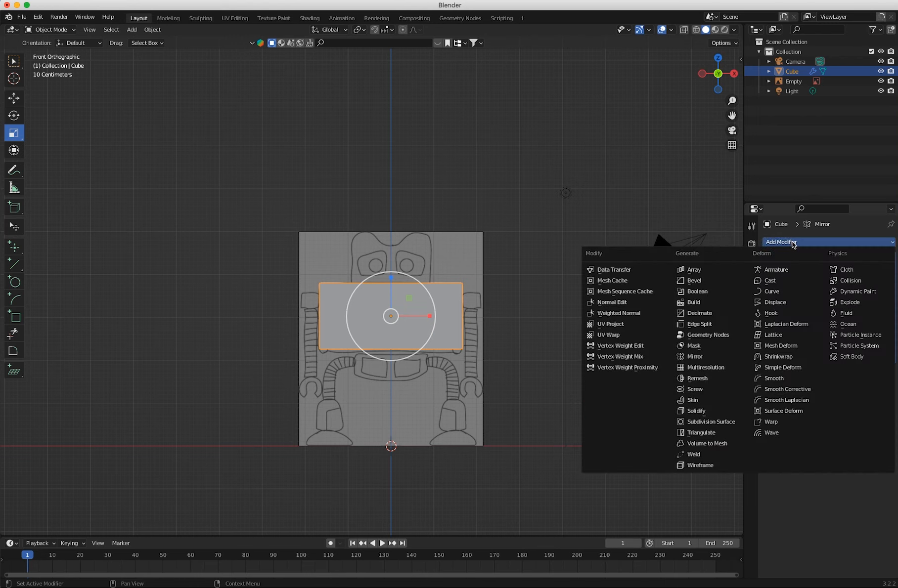
pyautogui.click(709, 423)
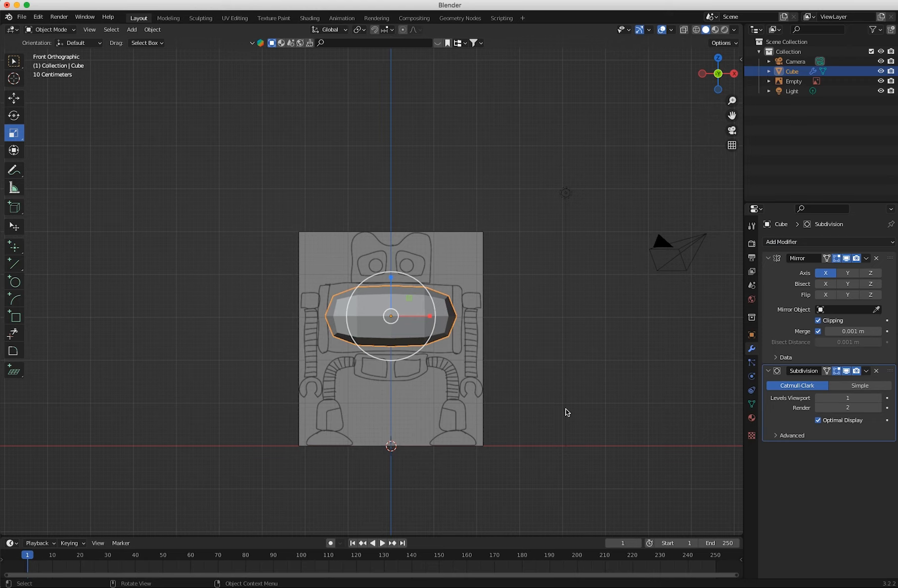
pyautogui.click(879, 398)
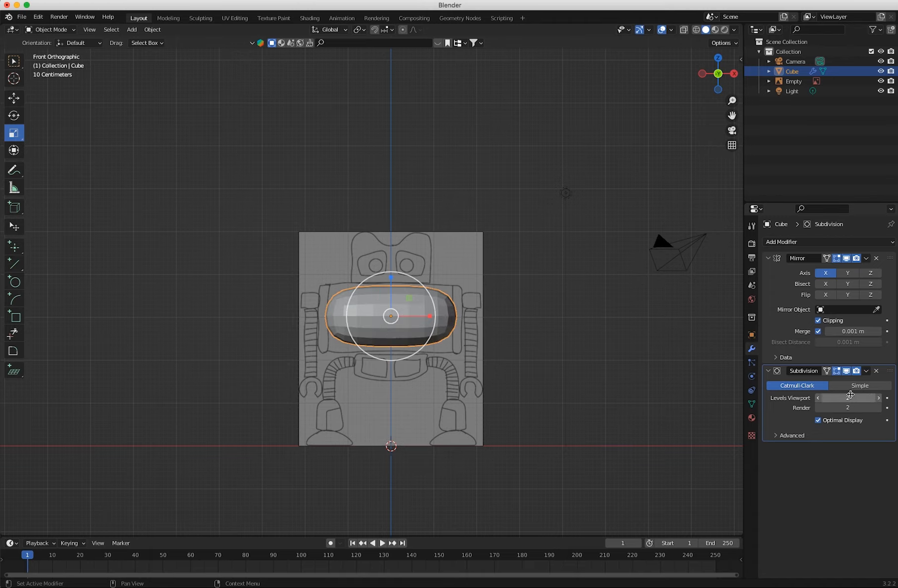
# Apply smooth shading to the rounded torso object.
pyautogui.moveTo(411, 350); pyautogui.dragTo(451, 386, button='middle')
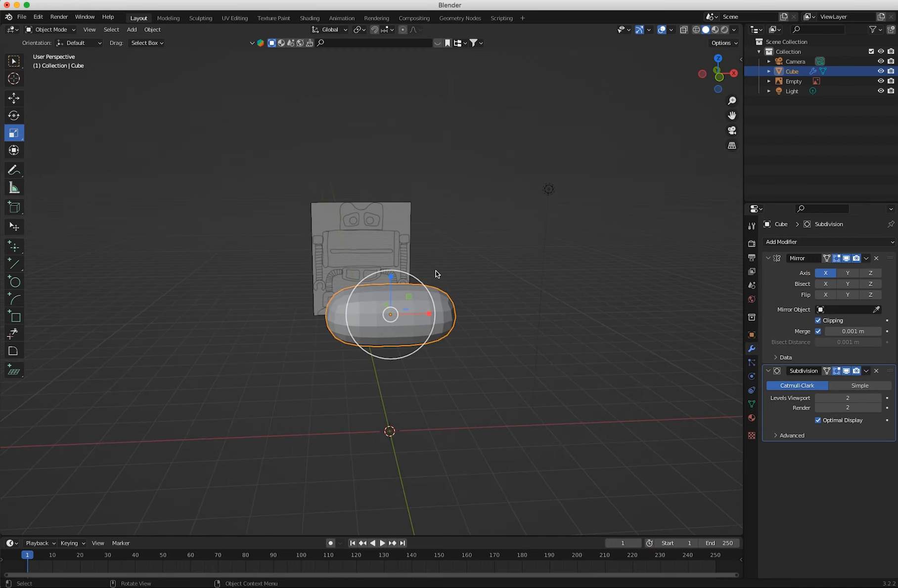
pyautogui.rightClick(441, 296)
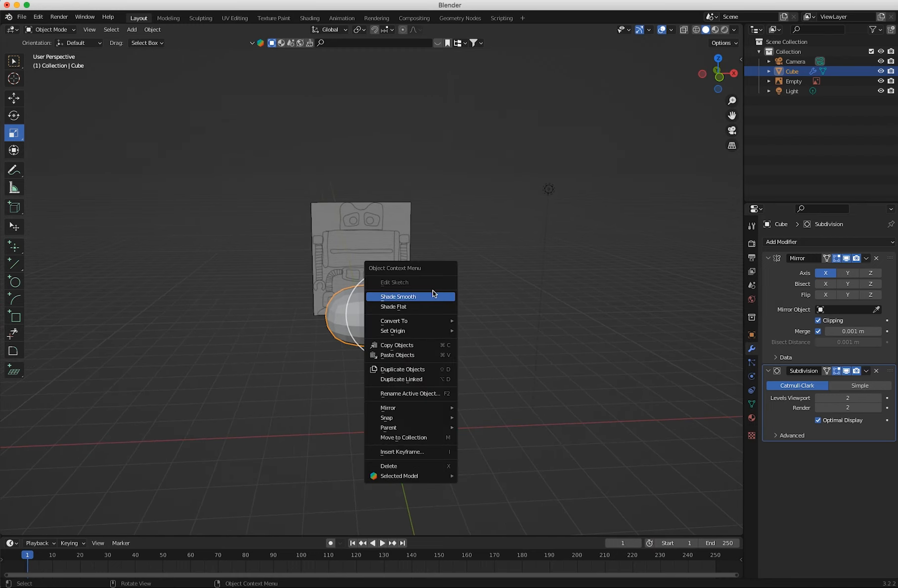
pyautogui.click(254, 288)
pyautogui.rightClick(418, 300)
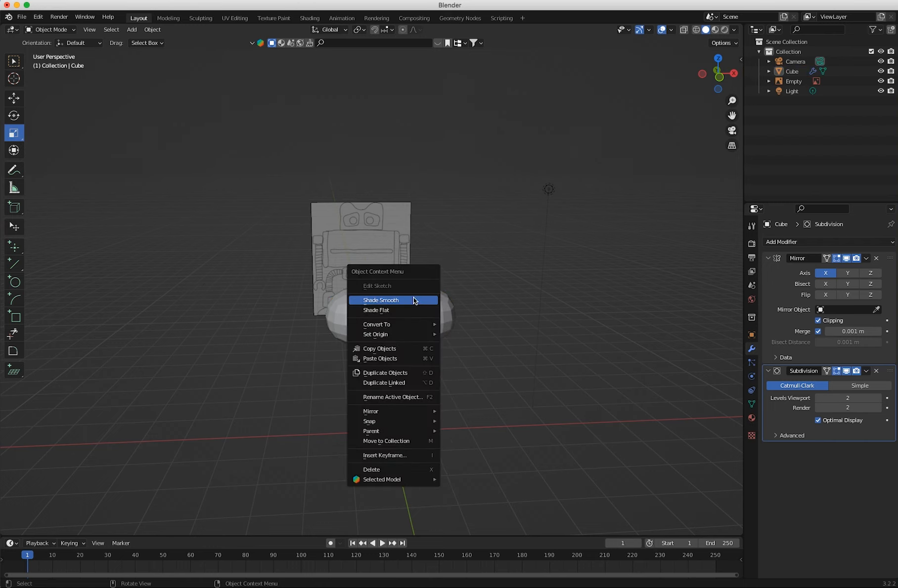
pyautogui.click(395, 303)
pyautogui.click(409, 307)
pyautogui.rightClick(411, 305)
pyautogui.click(410, 305)
pyautogui.moveTo(229, 290); pyautogui.dragTo(212, 286, button='middle')
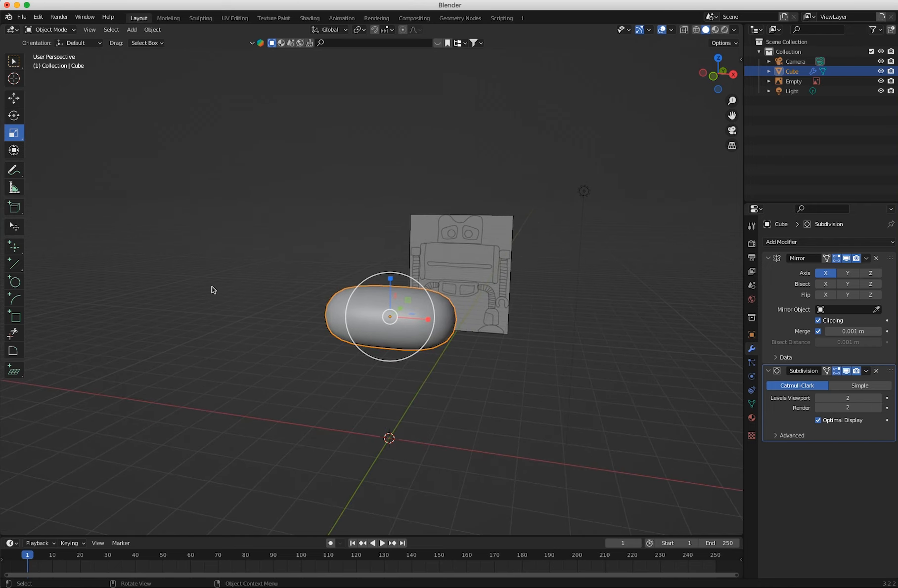
# Enter Edit Mode on the torso and select the front face of its editable half.
pyautogui.press('KP_1')
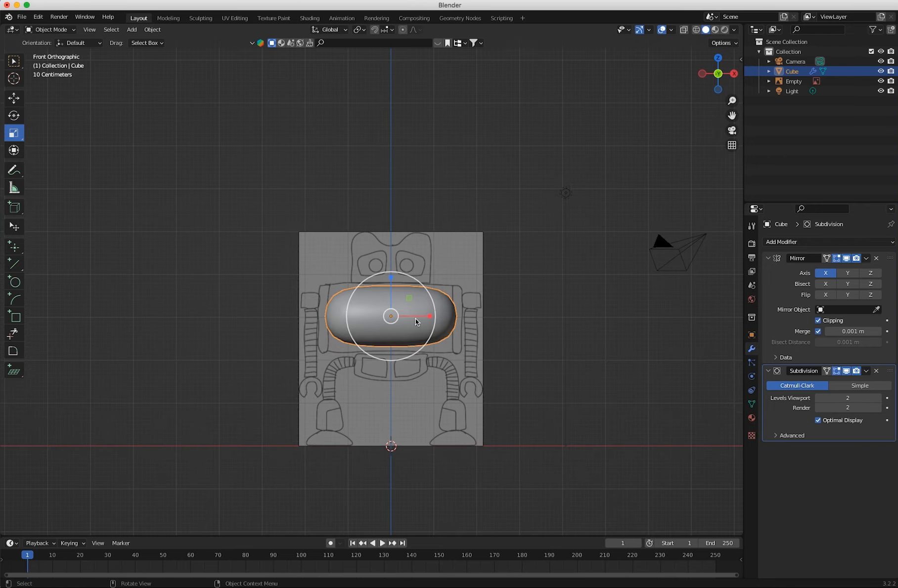
pyautogui.click(49, 29)
pyautogui.click(61, 41)
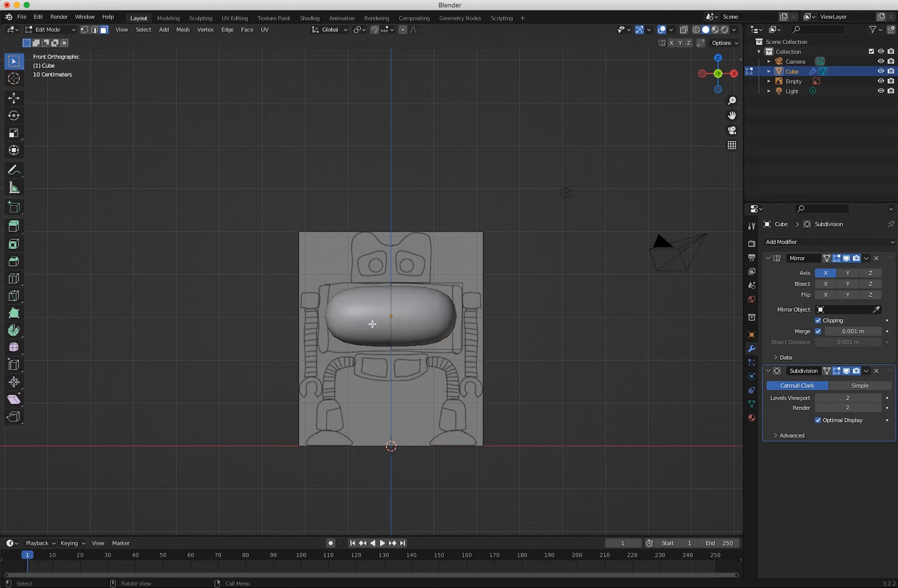
pyautogui.moveTo(372, 324); pyautogui.dragTo(347, 355, button='middle')
pyautogui.click(406, 381)
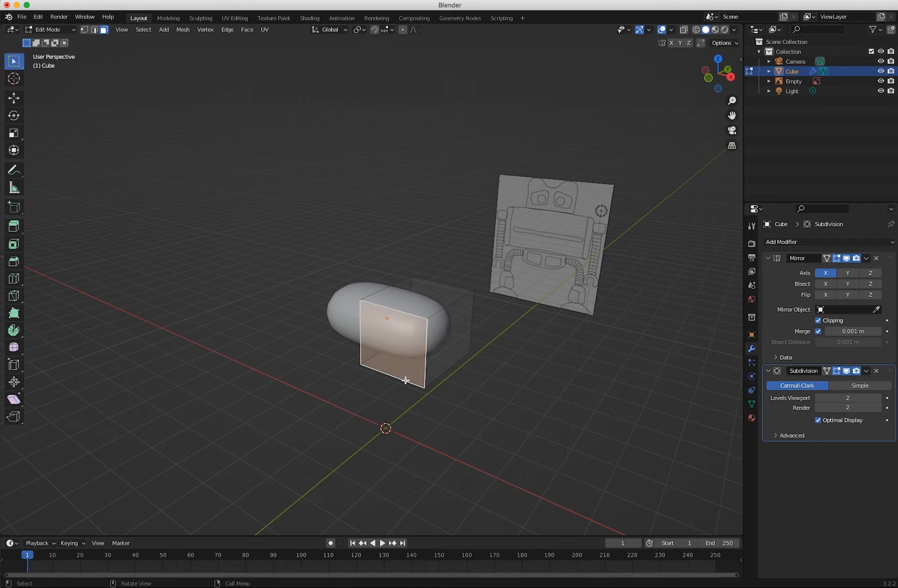
pyautogui.click(429, 297)
pyautogui.moveTo(463, 306); pyautogui.dragTo(437, 325, button='middle')
pyautogui.click(435, 368)
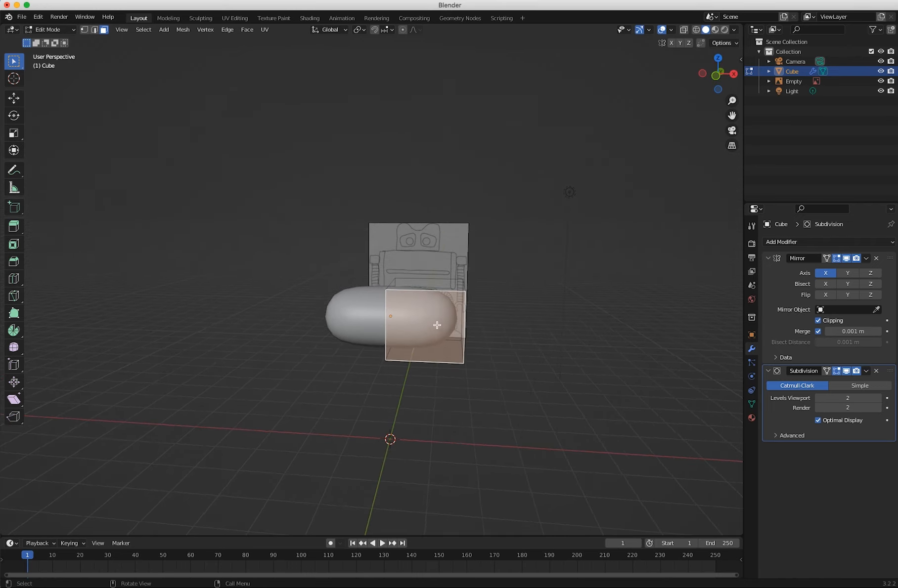
# Add a vertical loop cut near the torso's outer side and horizontal loop cuts near its upper and lower edges.
pyautogui.click(13, 279)
pyautogui.moveTo(430, 358); pyautogui.dragTo(449, 361)
pyautogui.press('KP_1')
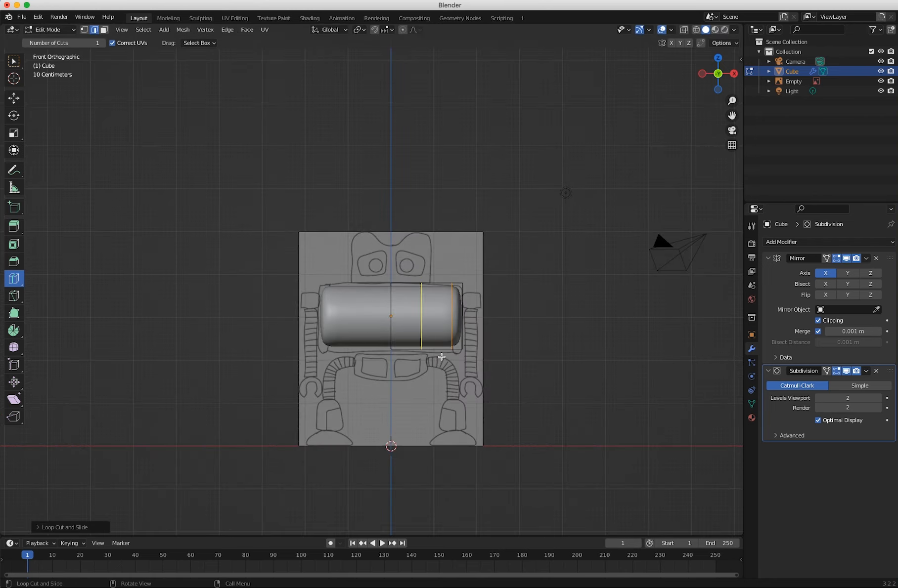
pyautogui.moveTo(437, 316); pyautogui.dragTo(436, 342)
pyautogui.moveTo(435, 342); pyautogui.dragTo(278, 352, button='middle')
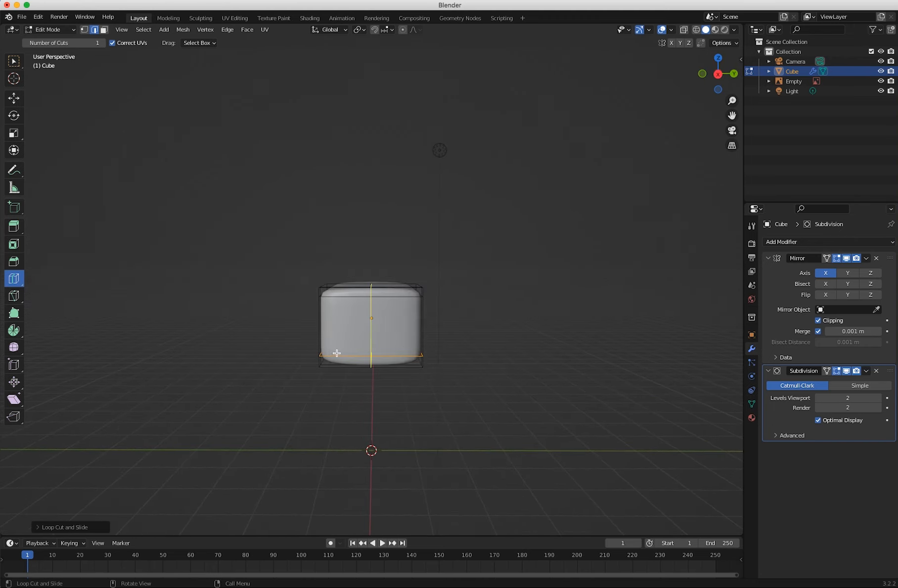
# Add a loop cut around the torso's side near its front face, with a slide factor of -0.7.
pyautogui.moveTo(343, 352); pyautogui.dragTo(274, 366)
pyautogui.click(50, 527)
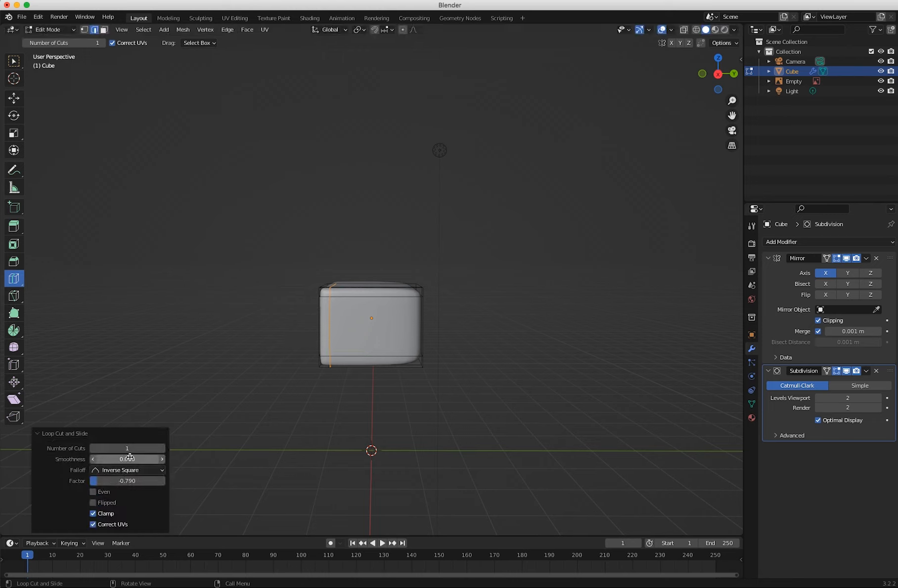
pyautogui.click(130, 482)
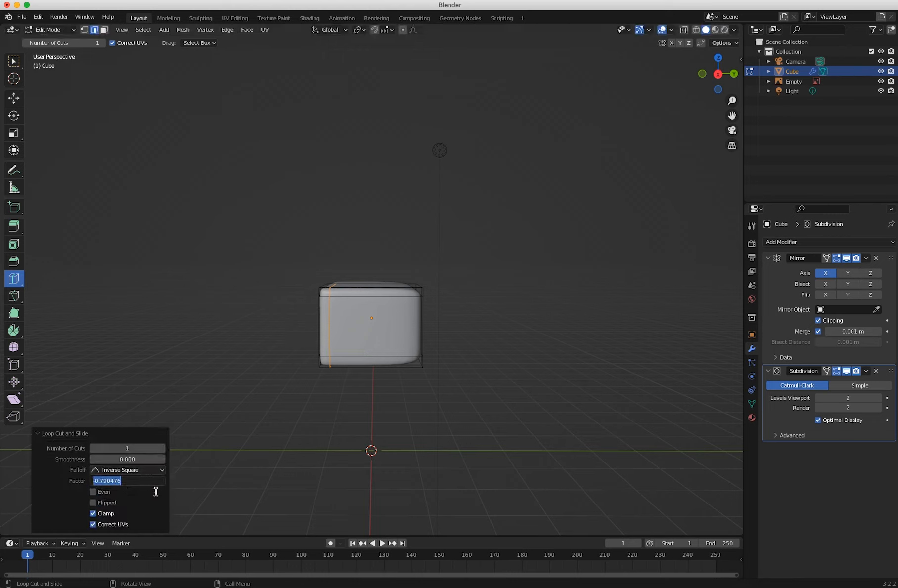
pyautogui.press('BackSpace')
pyautogui.write('-0.7')
pyautogui.press('Return')
# Add a matching loop cut near the torso's back face, with a slide factor of 0.7.
pyautogui.moveTo(371, 345); pyautogui.dragTo(405, 349)
pyautogui.click(131, 483)
pyautogui.write('0.7')
pyautogui.press('Return')
pyautogui.moveTo(285, 376); pyautogui.dragTo(357, 382, button='middle')
pyautogui.press('KP_1')
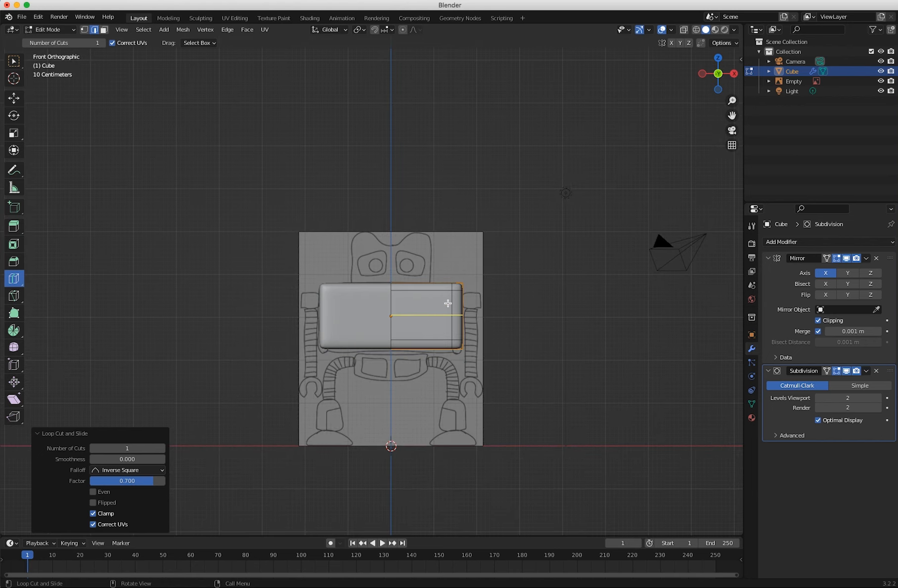
# Add two closely spaced vertical loop cuts just inside the torso's outer vertical loop, at slide factors of about -0.869 and -0.877.
pyautogui.moveTo(395, 363); pyautogui.dragTo(532, 171, button='middle')
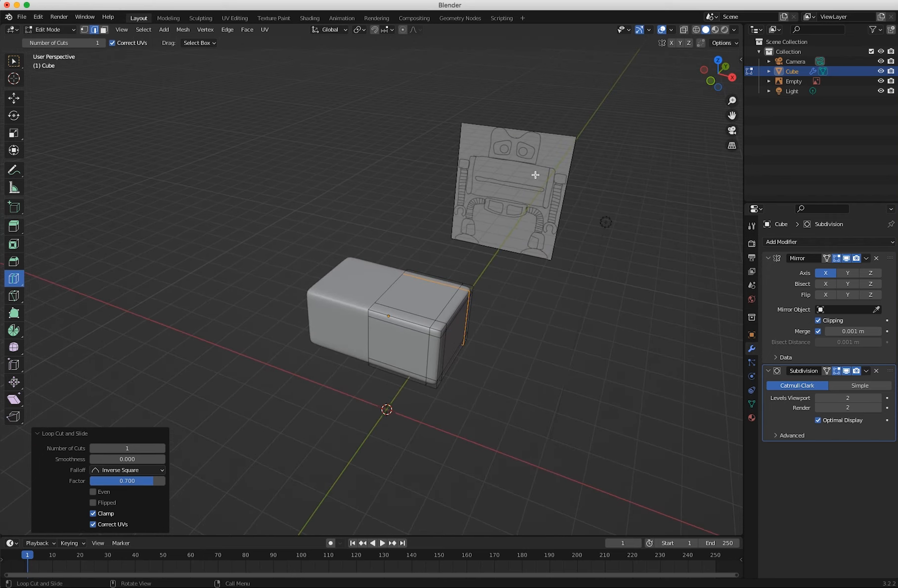
pyautogui.moveTo(441, 393); pyautogui.dragTo(438, 358, button='middle')
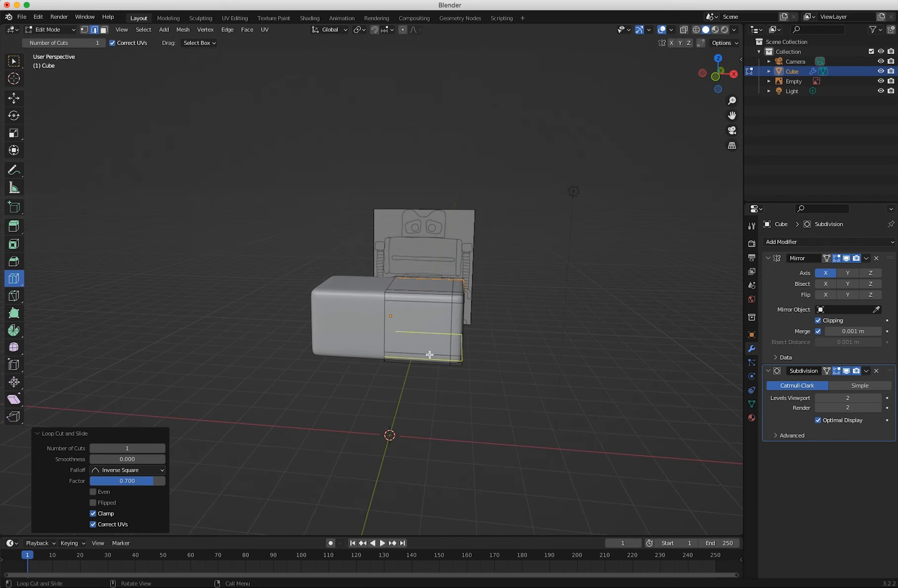
pyautogui.press('KP_1')
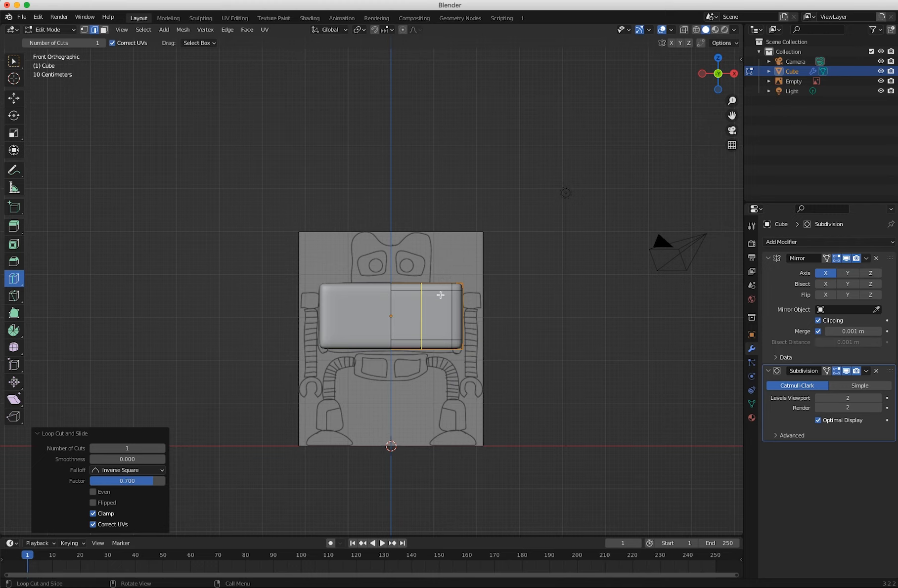
pyautogui.moveTo(429, 287); pyautogui.dragTo(455, 289)
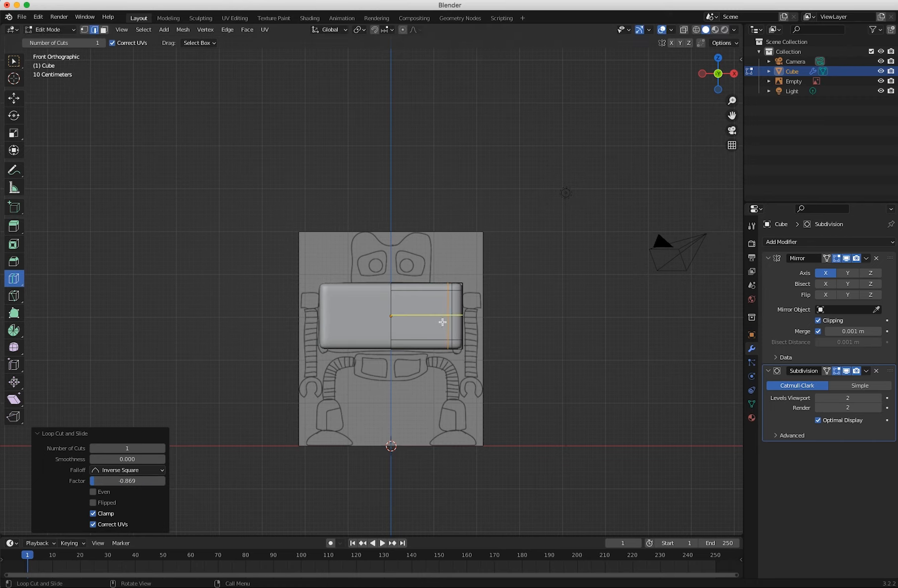
pyautogui.moveTo(425, 390); pyautogui.dragTo(399, 345, button='middle')
pyautogui.press('KP_1')
pyautogui.moveTo(421, 296); pyautogui.dragTo(446, 301)
# Select the middle of the three close vertical edge loops and scale it inward to about 0.871 to form a groove.
pyautogui.scroll(3, 429, 328)
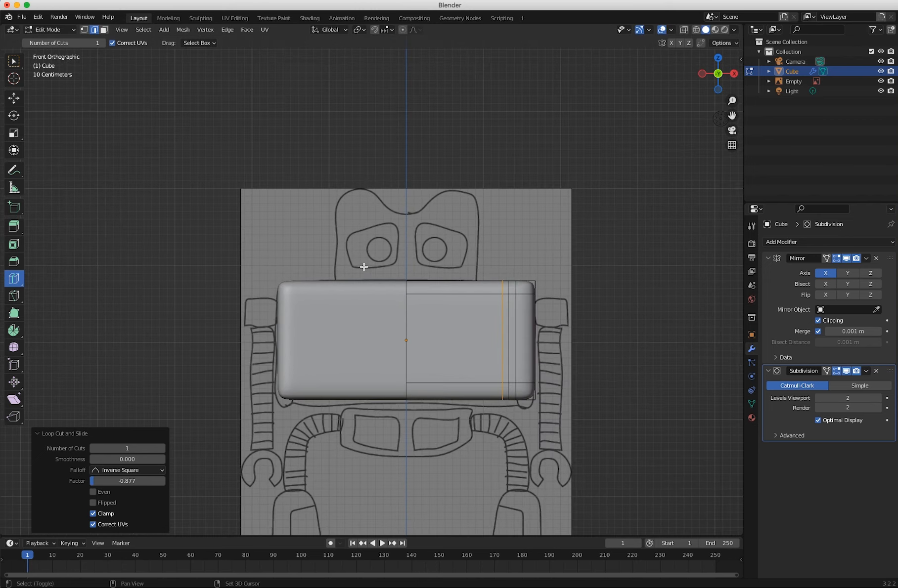
pyautogui.keyDown('shift'); pyautogui.moveTo(364, 267); pyautogui.dragTo(307, 203, button='middle'); pyautogui.keyUp('shift')
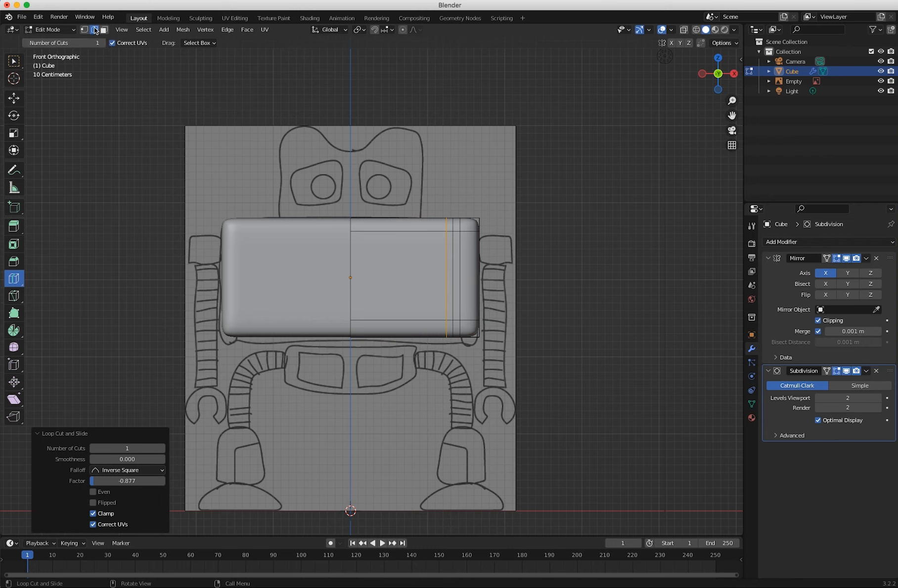
pyautogui.keyDown('alt'); pyautogui.click(454, 247); pyautogui.keyUp('alt')
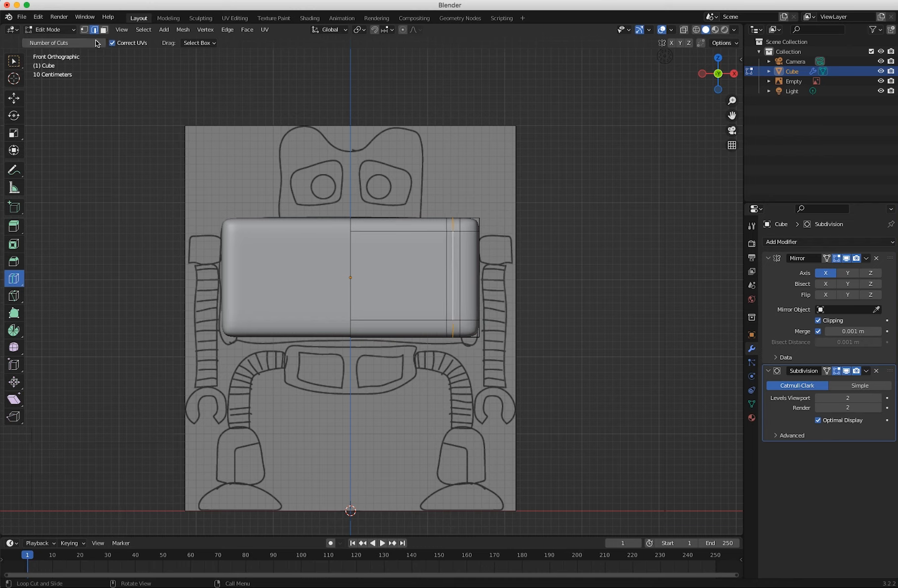
pyautogui.press('w')
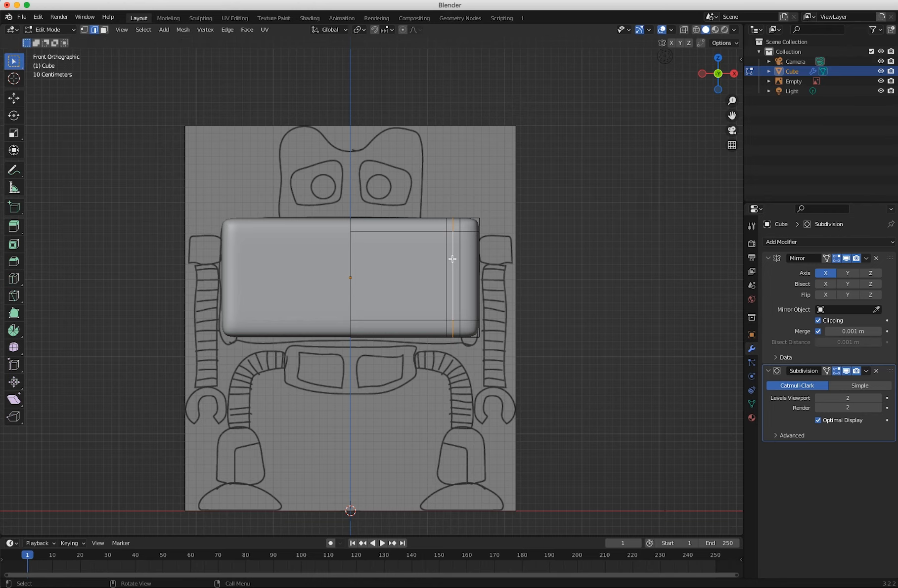
pyautogui.moveTo(452, 266); pyautogui.dragTo(403, 288, button='middle')
pyautogui.press('KP_1')
pyautogui.press('s')
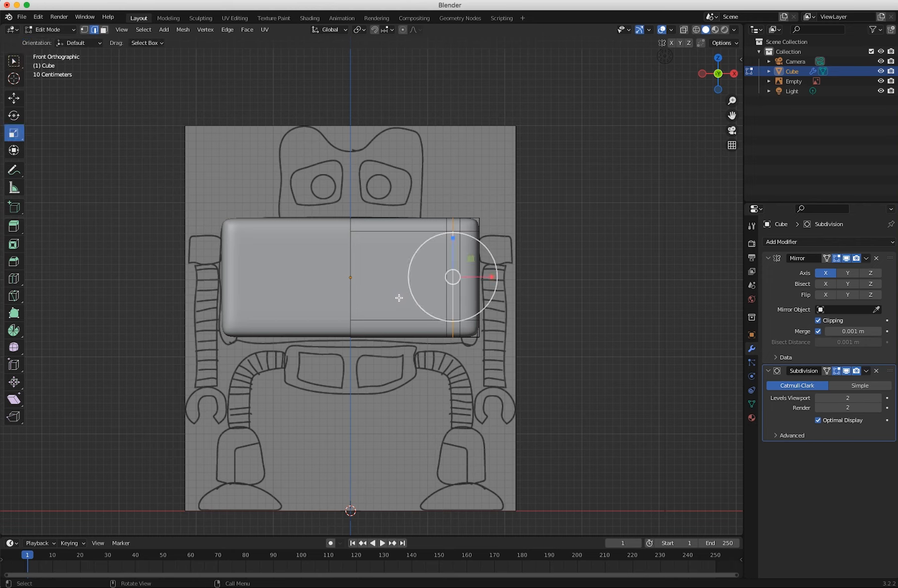
pyautogui.moveTo(472, 244); pyautogui.dragTo(465, 250)
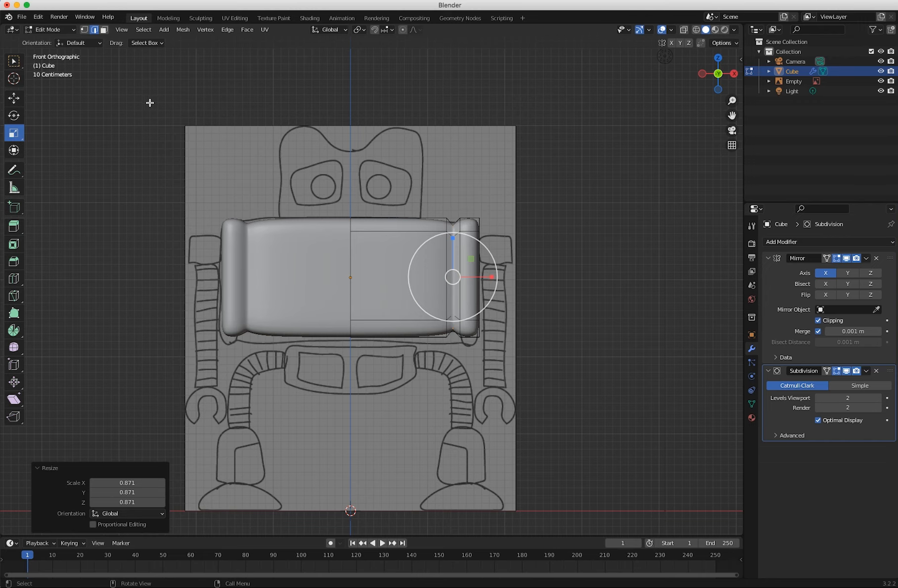
# Select the two edge loops flanking the torso's groove and set their mean crease to 1.
pyautogui.click(266, 171)
pyautogui.moveTo(267, 171); pyautogui.dragTo(450, 260, button='middle')
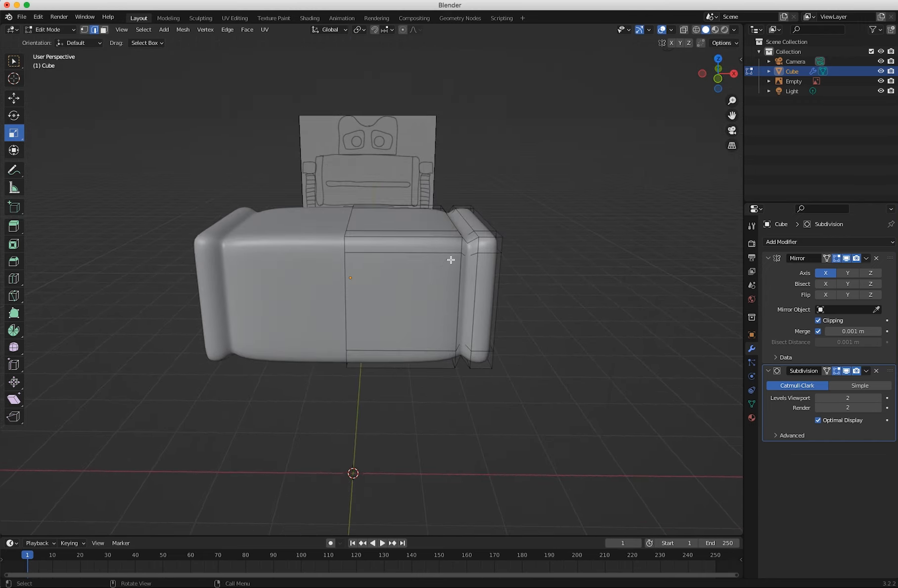
pyautogui.click(466, 223)
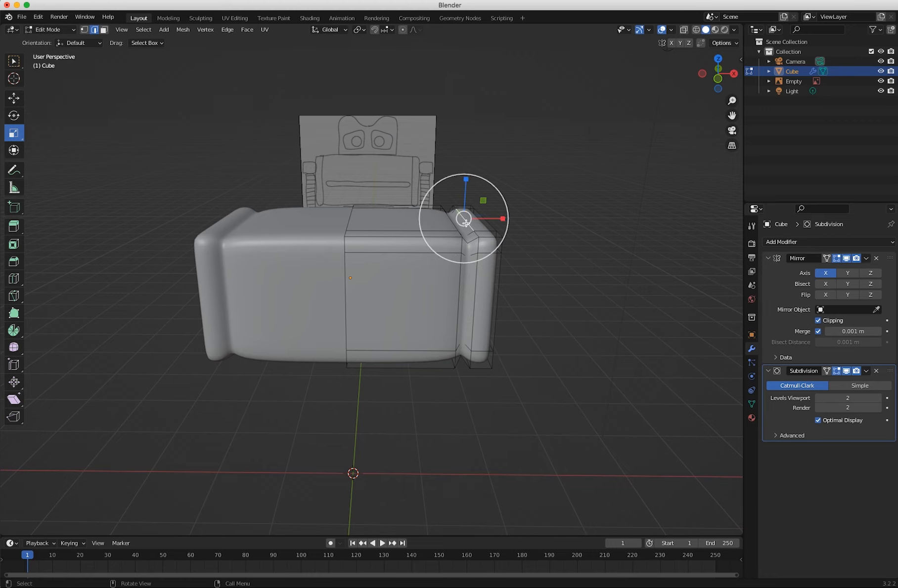
pyautogui.keyDown('alt'); pyautogui.click(469, 228); pyautogui.keyUp('alt')
pyautogui.moveTo(468, 228); pyautogui.dragTo(443, 229, button='middle')
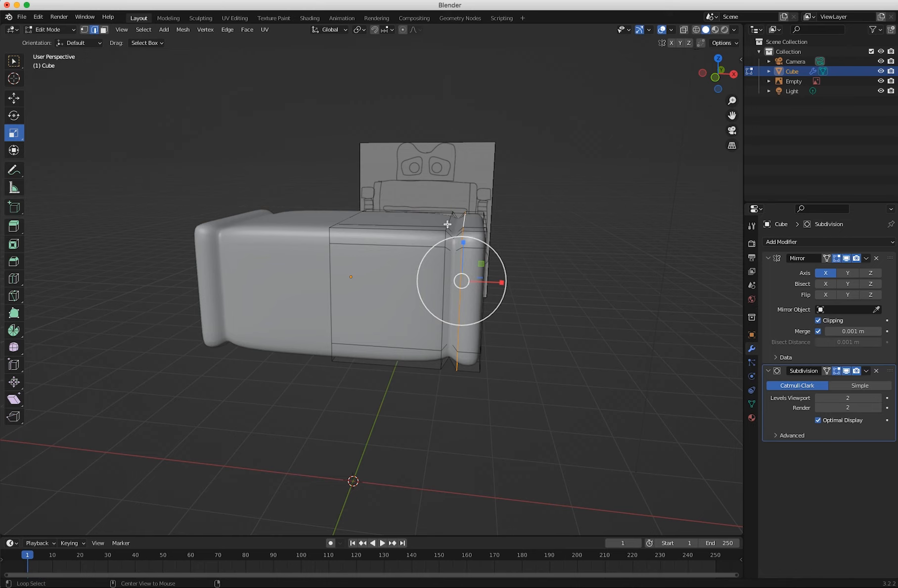
pyautogui.keyDown('alt'); pyautogui.keyDown('shift'); pyautogui.click(446, 223); pyautogui.keyUp('shift'); pyautogui.keyUp('alt')
pyautogui.moveTo(446, 224); pyautogui.dragTo(663, 129, button='middle')
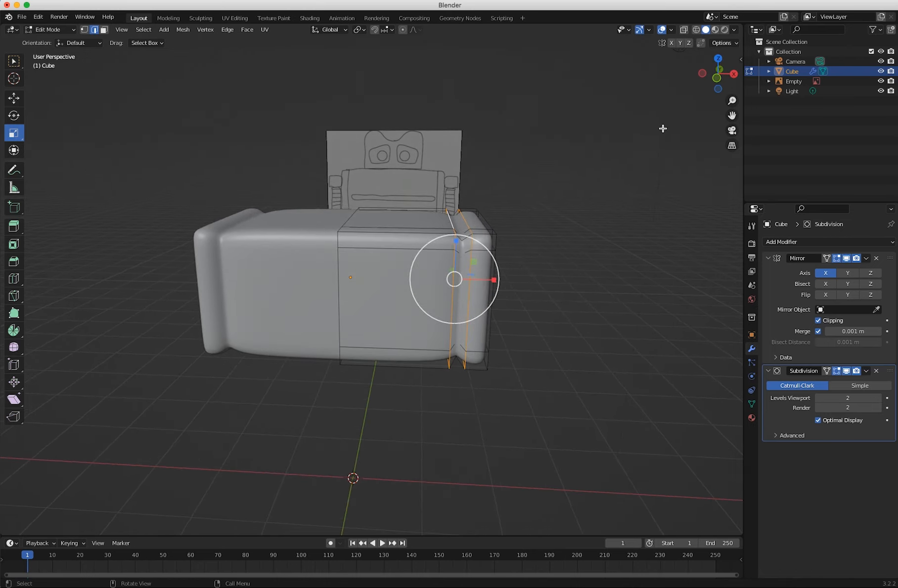
pyautogui.click(734, 29)
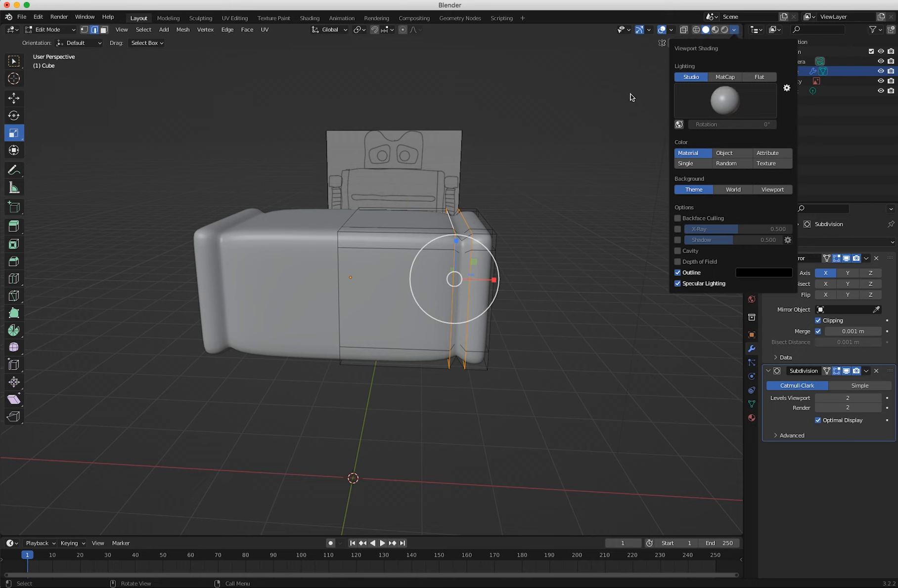
pyautogui.click(738, 60)
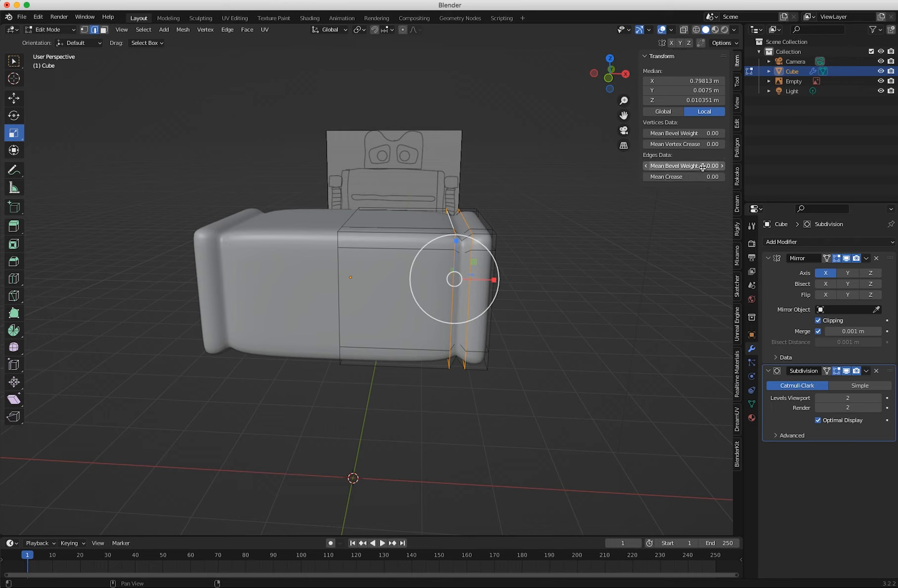
pyautogui.click(683, 178)
pyautogui.write('1')
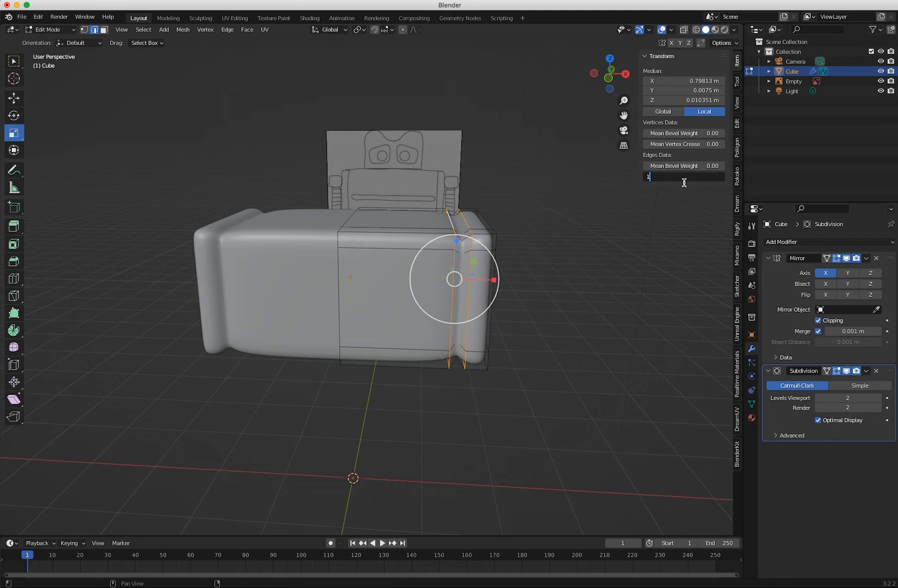
pyautogui.press('Return')
# Compare the groove without creasing by setting both loops' mean crease to 0 and back to 1.
pyautogui.moveTo(348, 296); pyautogui.dragTo(393, 312, button='middle')
pyautogui.moveTo(279, 293); pyautogui.dragTo(364, 264, button='middle')
pyautogui.click(698, 176)
pyautogui.write('0')
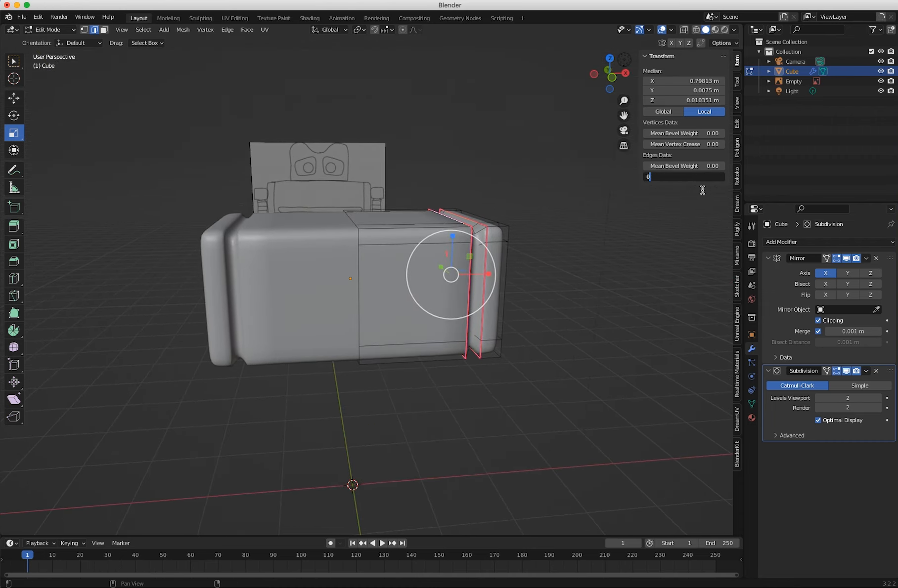
pyautogui.press('Return')
pyautogui.click(684, 178)
pyautogui.write('1')
pyautogui.press('Return')
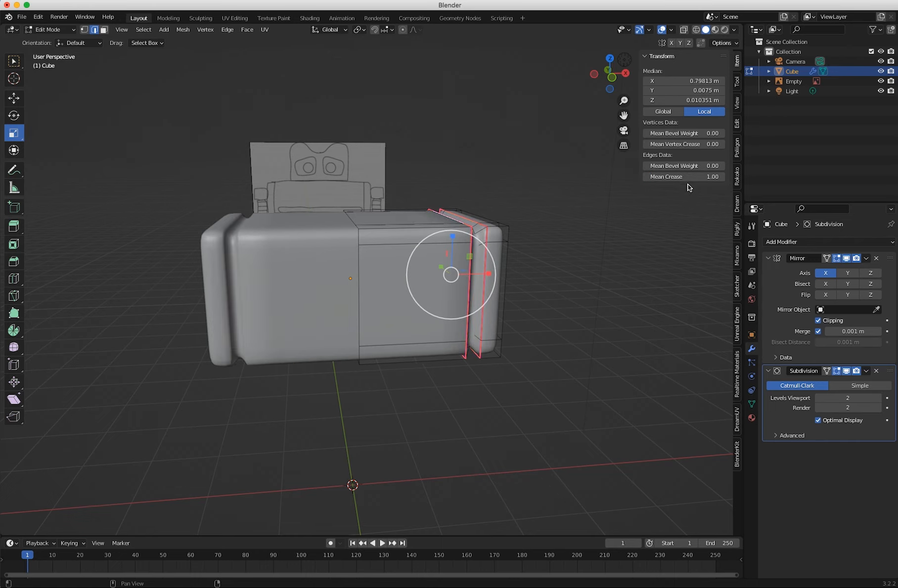
# In Object Mode, lower the torso by about 0.07 m along Z to align it with the front-view drawing.
pyautogui.moveTo(358, 391); pyautogui.dragTo(351, 360, button='middle')
pyautogui.click(334, 375)
pyautogui.press('KP_1')
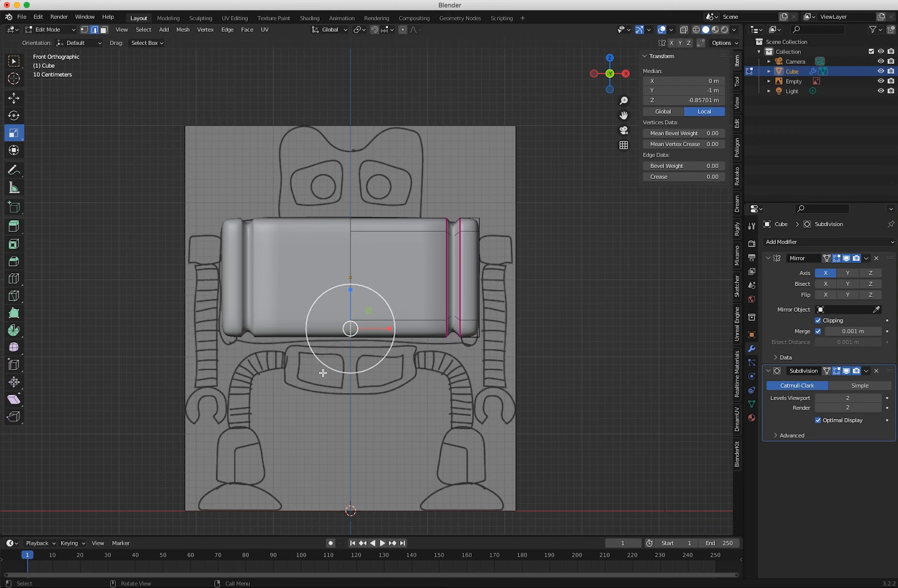
pyautogui.click(48, 30)
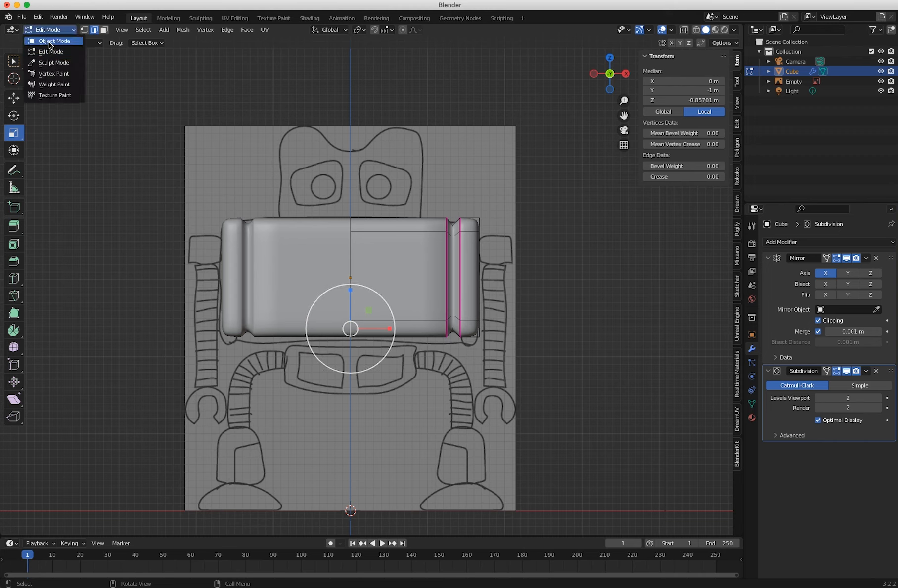
pyautogui.click(49, 41)
pyautogui.moveTo(349, 236)
pyautogui.mouseDown()
pyautogui.moveTo(347, 223)
pyautogui.moveTo(349, 247)
pyautogui.mouseUp()
pyautogui.press('g')
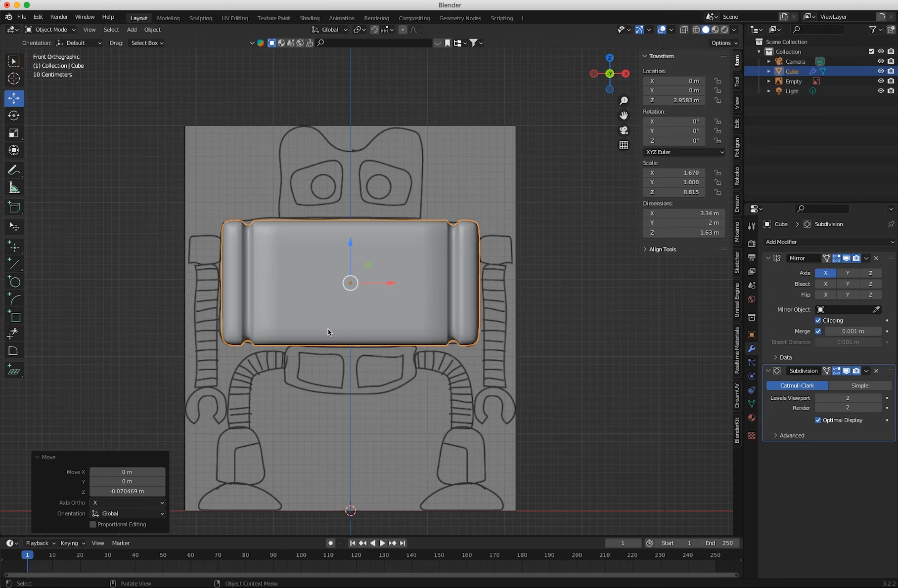
# Rename the torso object as Body.
pyautogui.moveTo(324, 324)
pyautogui.mouseDown(button='middle')
pyautogui.moveTo(265, 352)
pyautogui.moveTo(286, 351)
pyautogui.moveTo(309, 312)
pyautogui.mouseUp(button='middle')
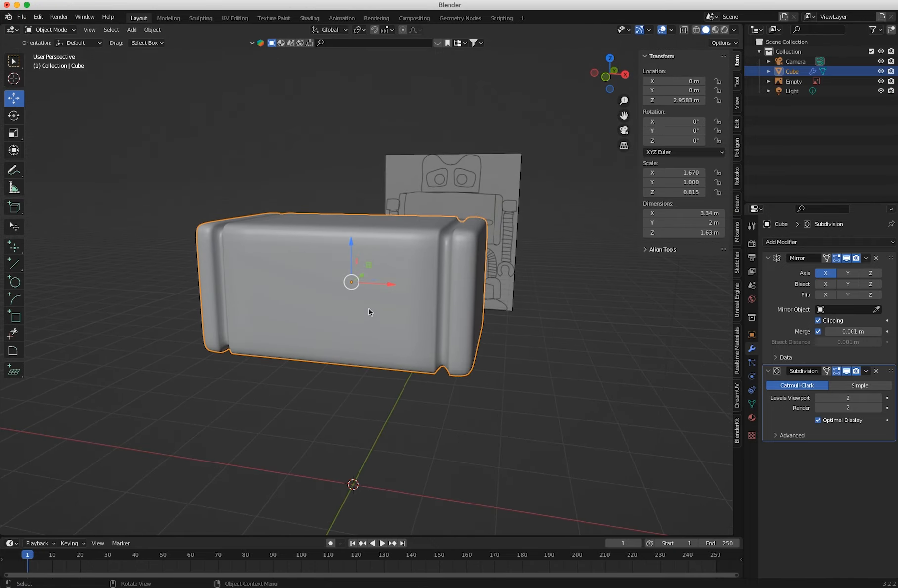
pyautogui.doubleClick(794, 71)
pyautogui.write('Body')
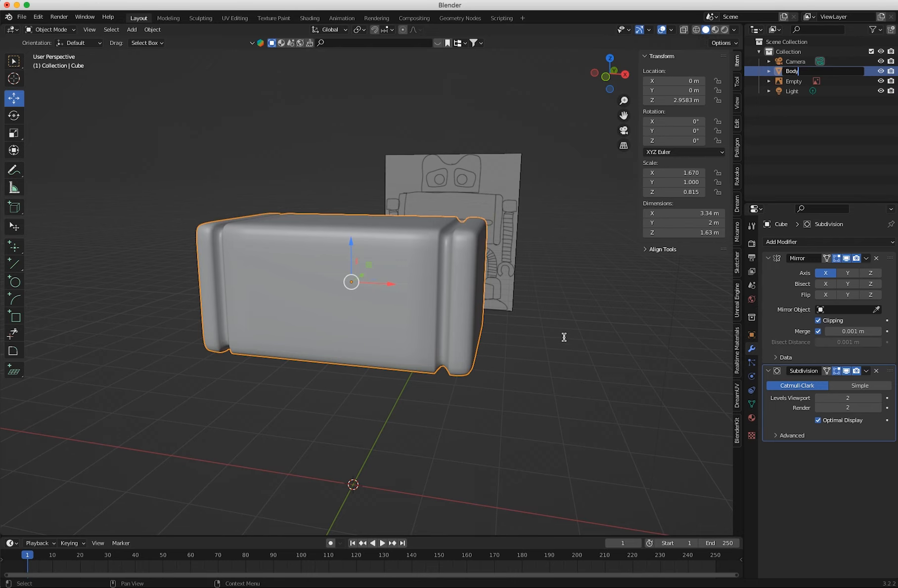
pyautogui.press('Return')
pyautogui.moveTo(332, 368)
pyautogui.mouseDown(button='middle')
pyautogui.moveTo(246, 357)
pyautogui.moveTo(314, 354)
pyautogui.moveTo(359, 365)
pyautogui.moveTo(350, 380)
pyautogui.moveTo(343, 369)
pyautogui.mouseUp(button='middle')
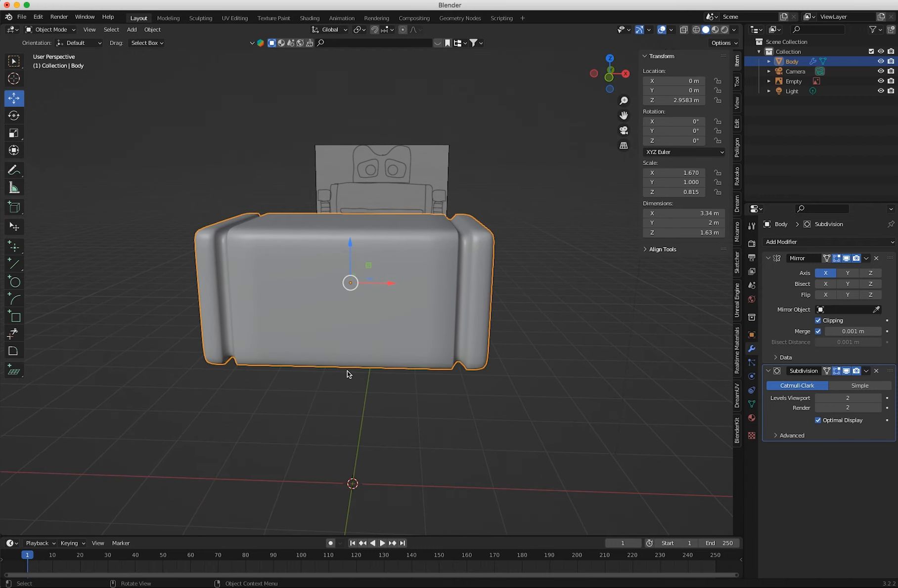
# Add a mesh cube for the pelvis and raise it along Z to just beneath the torso.
pyautogui.press('KP_1')
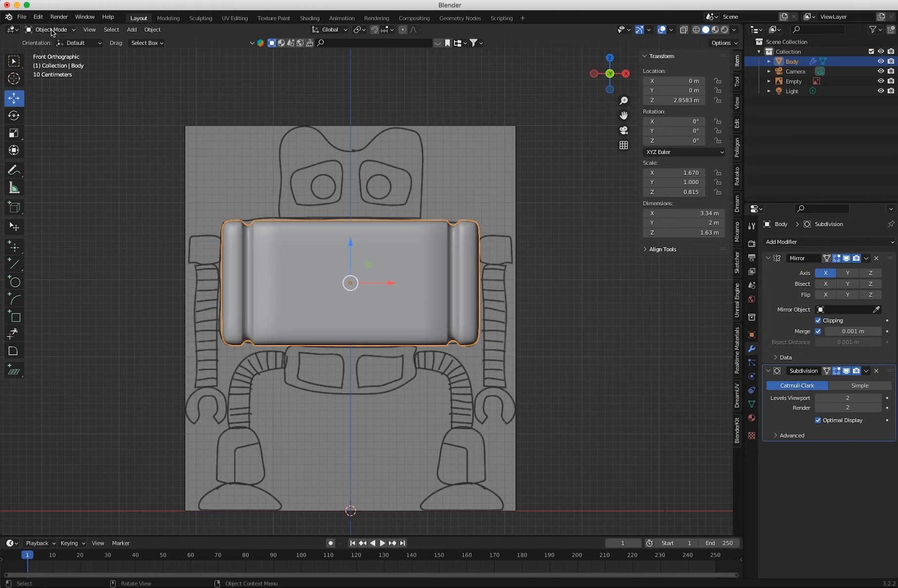
pyautogui.click(131, 30)
pyautogui.click(131, 30)
pyautogui.moveTo(149, 40)
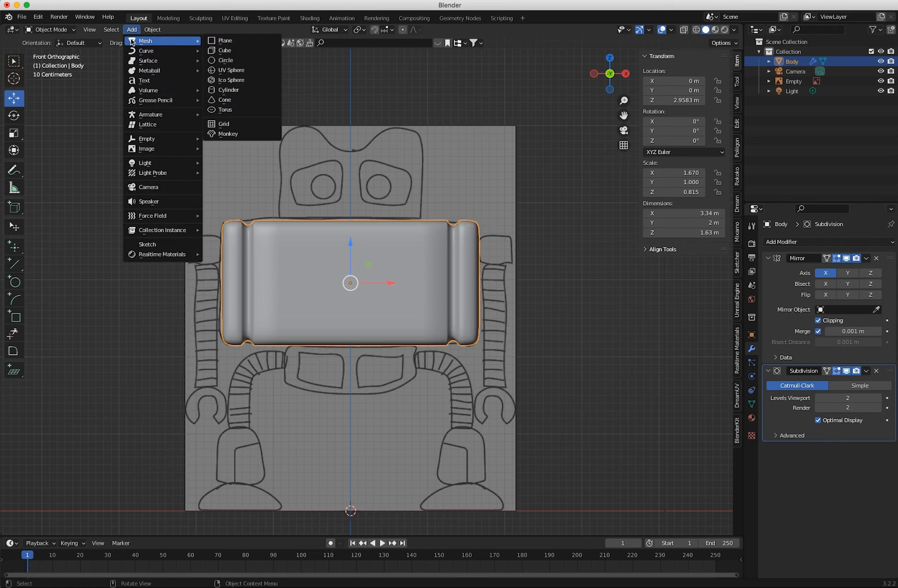
pyautogui.click(225, 51)
pyautogui.moveTo(349, 472); pyautogui.dragTo(379, 356)
# Scale the pelvis cube to about 1.67 m wide and 0.684 m high, and lower it to about Z 1.845 m.
pyautogui.hotkey('shift', 'space')
pyautogui.press('s')
pyautogui.moveTo(350, 317); pyautogui.dragTo(346, 333)
pyautogui.hotkey('shift', 'space')
pyautogui.press('g')
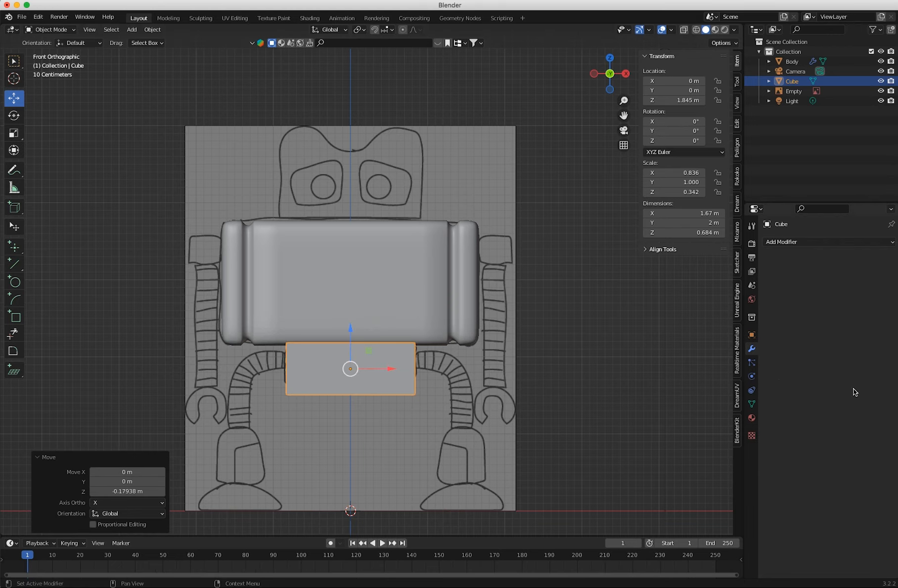
pyautogui.moveTo(341, 373)
pyautogui.mouseDown(button='middle')
pyautogui.moveTo(255, 383)
pyautogui.moveTo(339, 383)
pyautogui.mouseUp(button='middle')
# In Edit Mode, add a centred vertical loop cut that splits the pelvis cube into two halves.
pyautogui.press('KP_1')
pyautogui.press('Tab')
pyautogui.hotkey('alt', 'a')
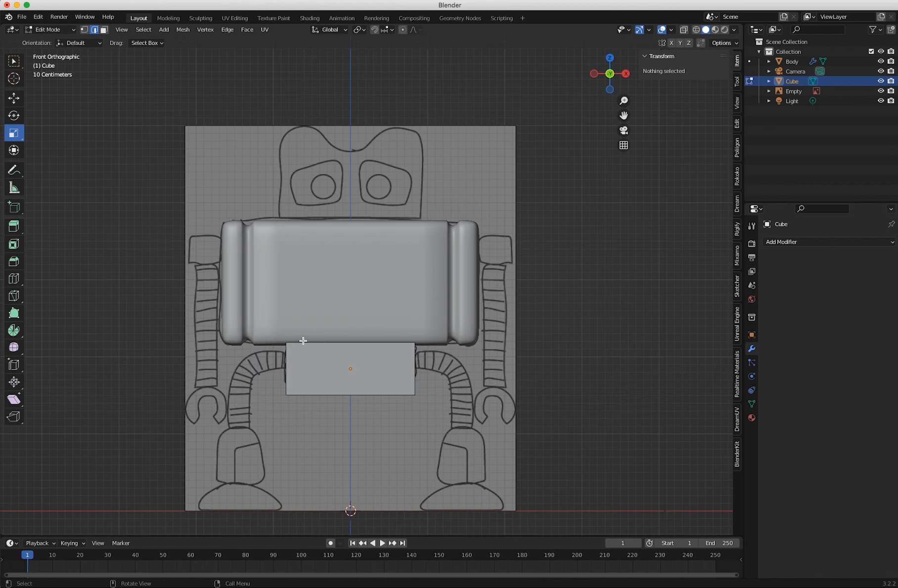
pyautogui.click(10, 60)
pyautogui.click(51, 30)
pyautogui.click(52, 40)
pyautogui.click(50, 30)
pyautogui.click(51, 51)
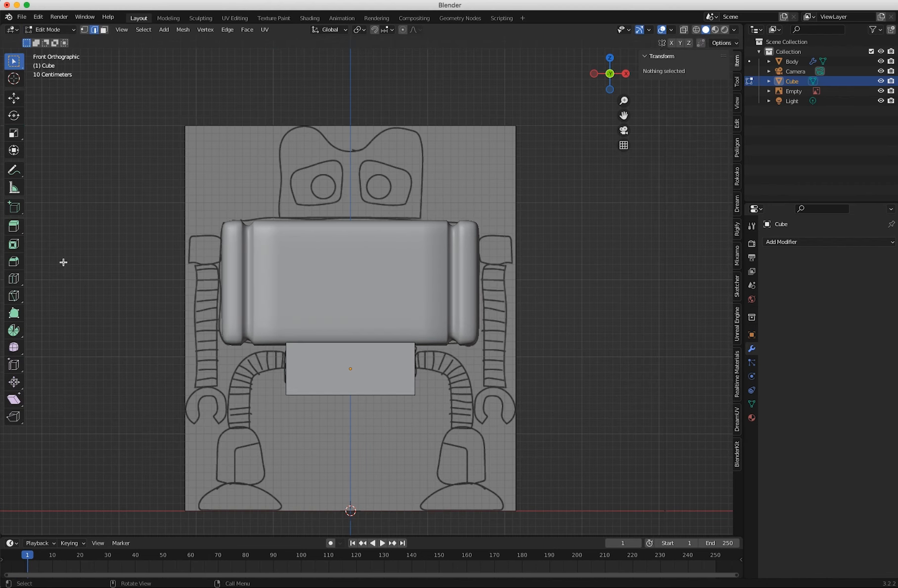
pyautogui.click(14, 278)
pyautogui.click(349, 386)
# Turn on X-ray, select the faces of the pelvis cube's half on the negative X side, and delete them.
pyautogui.click(104, 30)
pyautogui.click(51, 30)
pyautogui.click(684, 29)
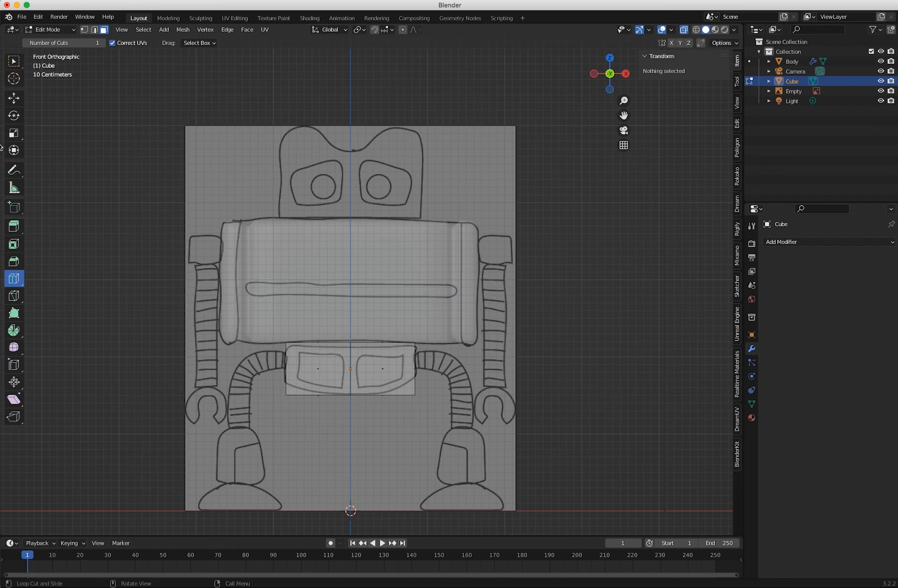
pyautogui.click(14, 61)
pyautogui.moveTo(340, 420); pyautogui.dragTo(220, 300)
pyautogui.press('x')
pyautogui.click(227, 306)
# Give the pelvis an X-axis Mirror modifier with clipping and a Subdivision modifier with viewport level 2.
pyautogui.click(50, 30)
pyautogui.click(49, 40)
pyautogui.click(791, 243)
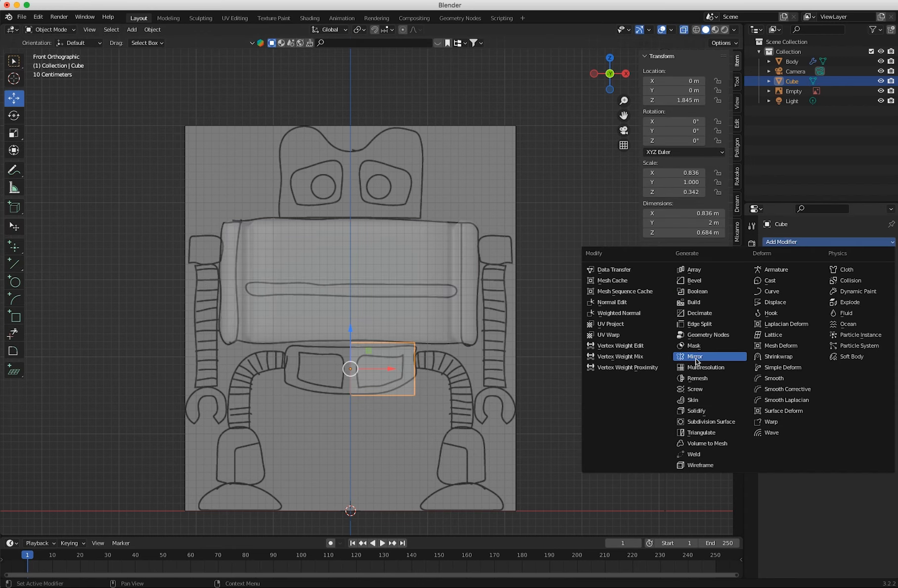
pyautogui.click(694, 357)
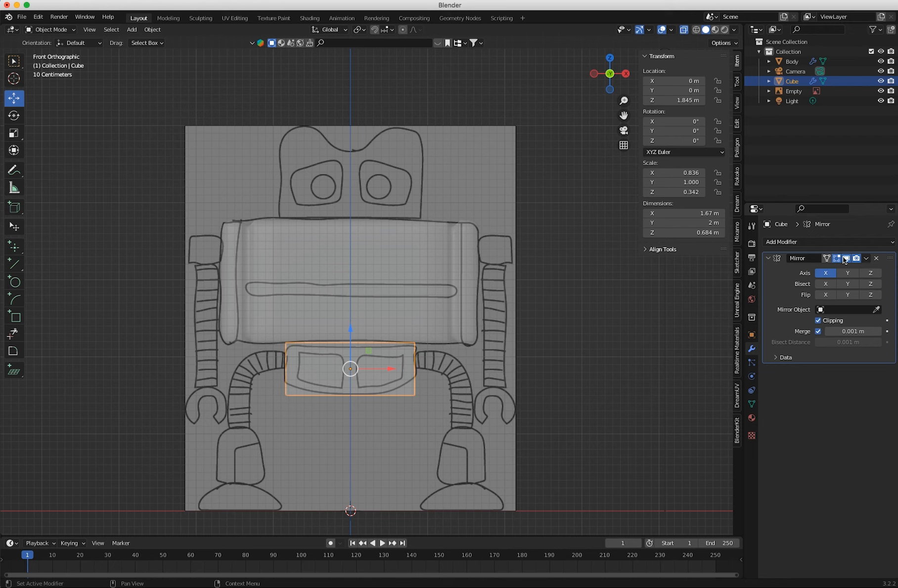
pyautogui.press('w')
pyautogui.hotkey('ctrl', '2')
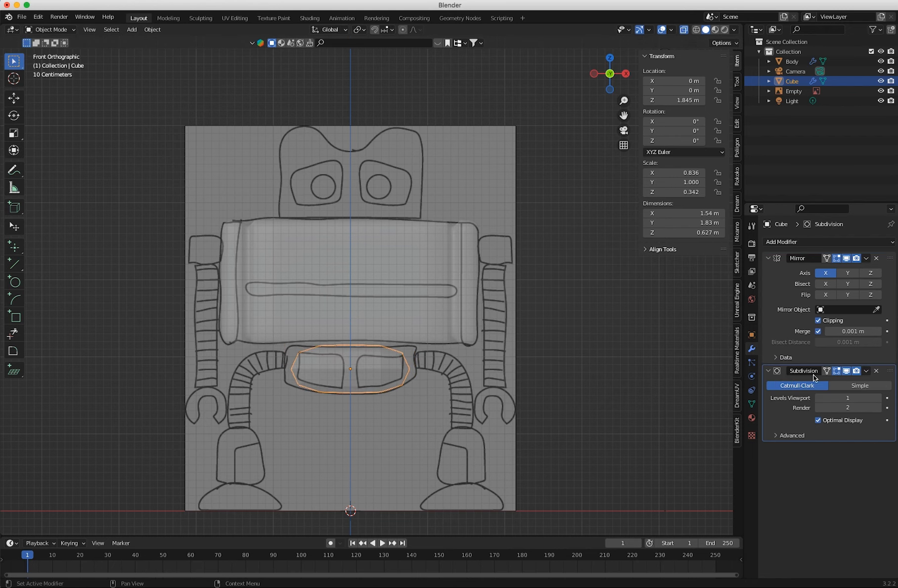
# Try a vertical loop cut near the pelvis's outer side at a slide factor of about -0.615, and undo it.
pyautogui.press('Tab')
pyautogui.click(14, 279)
pyautogui.moveTo(380, 395); pyautogui.dragTo(402, 394)
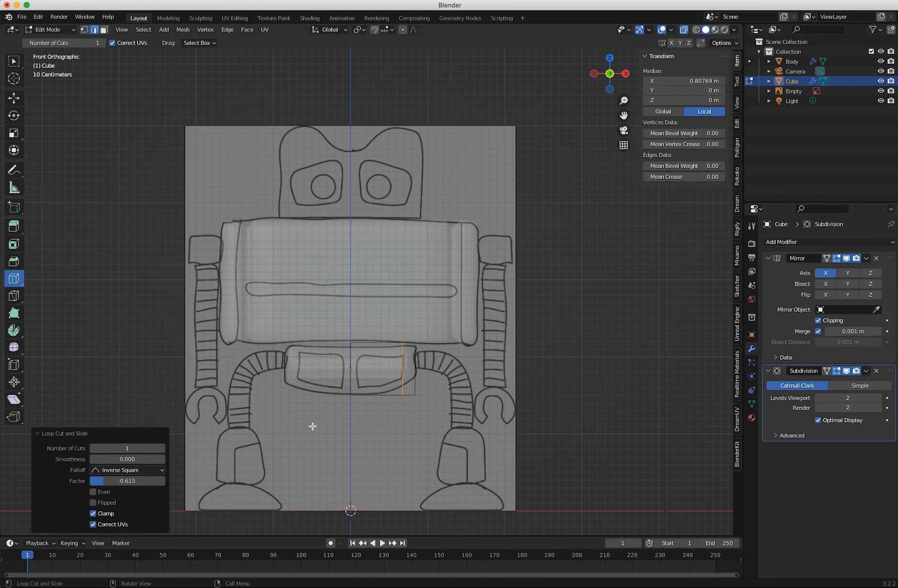
pyautogui.press('super+z')
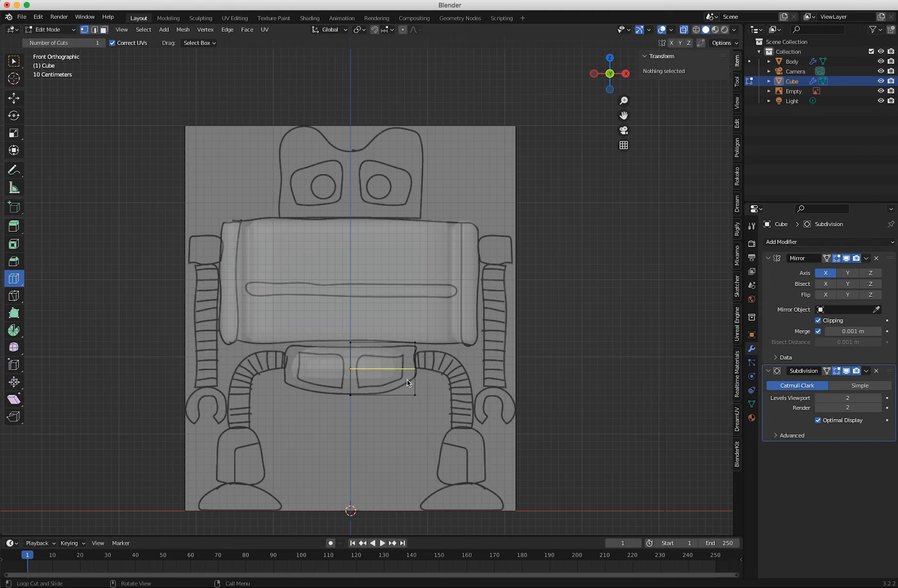
# Select the pelvis's lower outer corner vertices and raise them by about 0.231 m along Z.
pyautogui.click(14, 67)
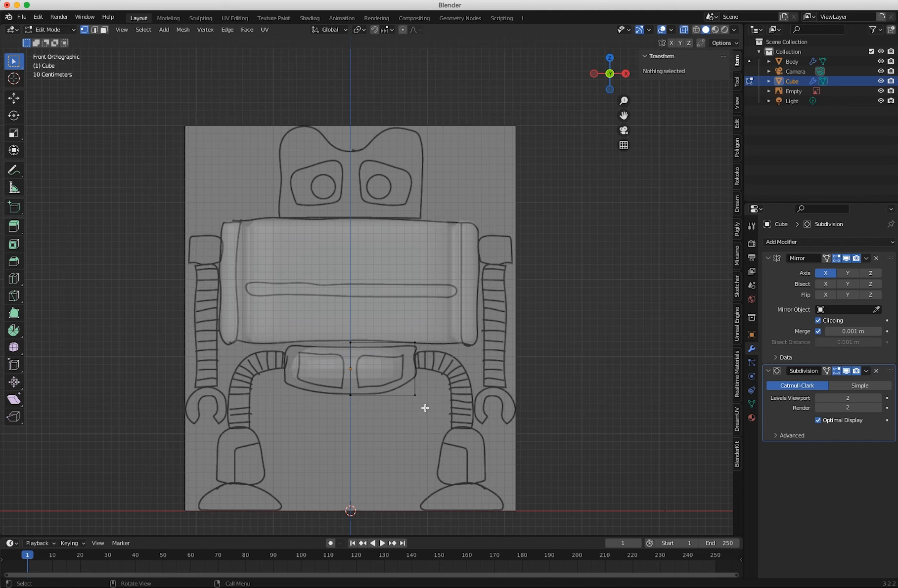
pyautogui.moveTo(425, 410); pyautogui.dragTo(397, 386)
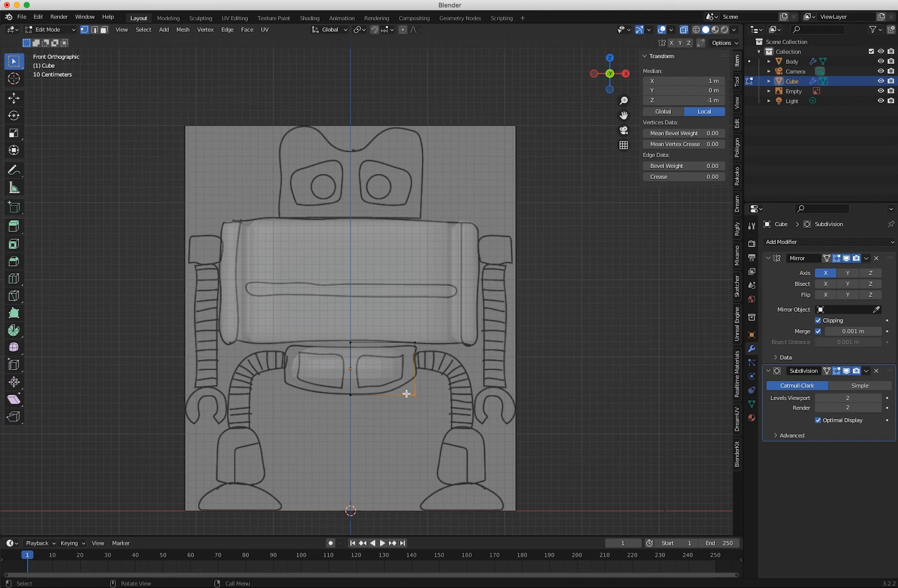
pyautogui.hotkey('shift', 'space')
pyautogui.press('g')
pyautogui.moveTo(415, 352); pyautogui.dragTo(409, 334)
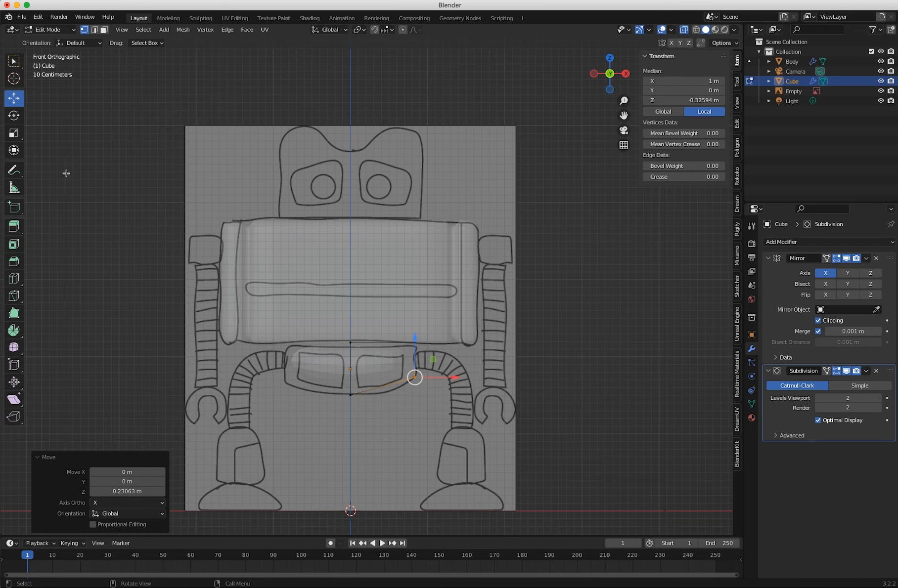
# Add a vertical loop cut midway across the pelvis half and lower its bottom vertices by about 0.09 m along Z.
pyautogui.click(14, 281)
pyautogui.click(382, 375)
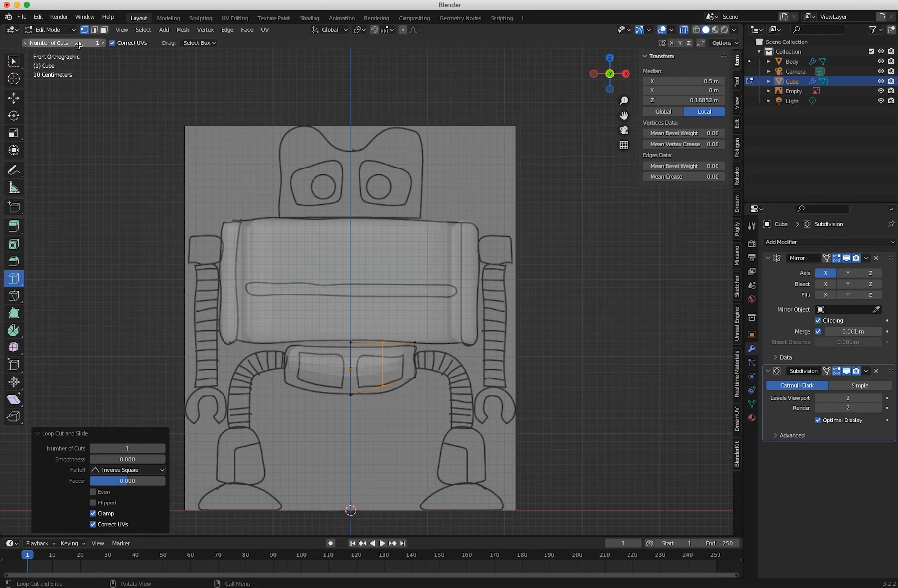
pyautogui.click(14, 61)
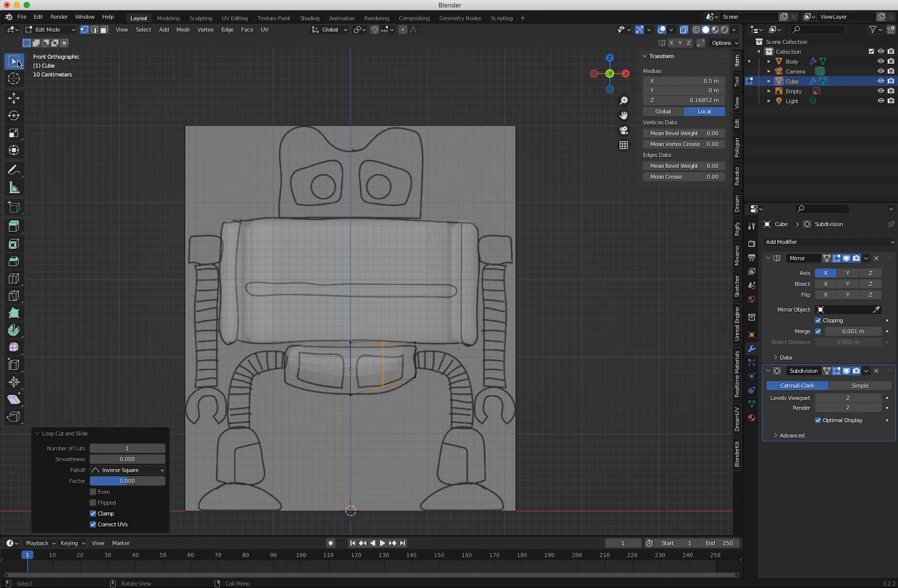
pyautogui.click(352, 366)
pyautogui.hotkey('shift', 'space')
pyautogui.press('g')
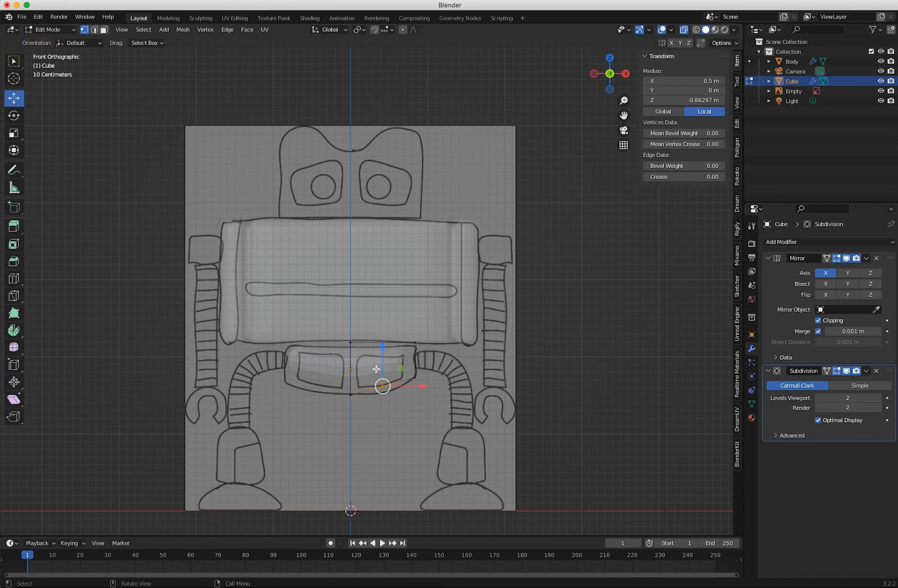
pyautogui.moveTo(383, 348); pyautogui.dragTo(384, 356)
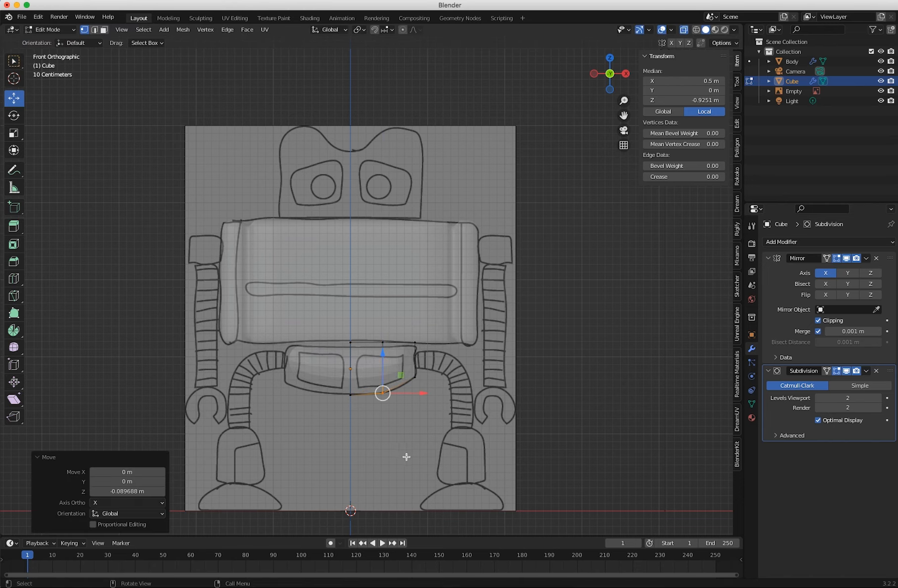
pyautogui.click(368, 449)
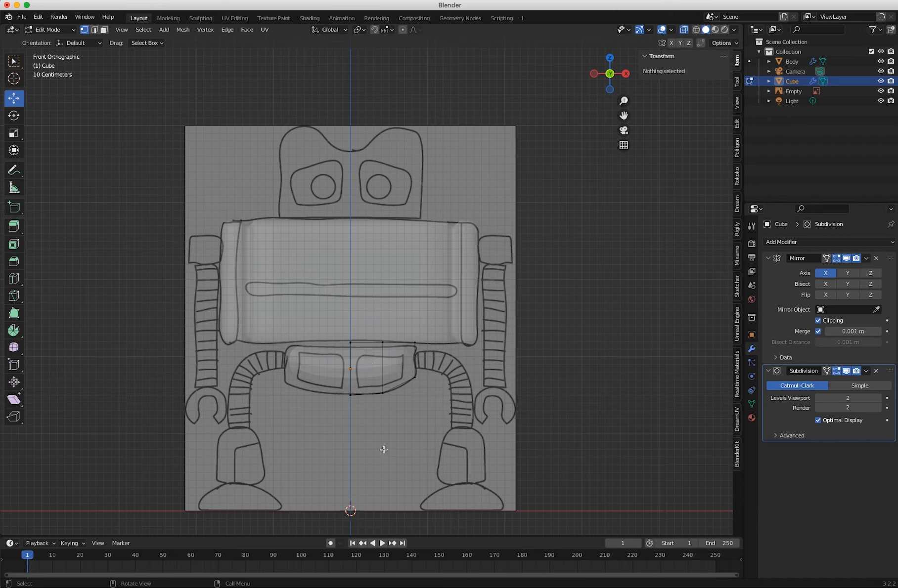
pyautogui.moveTo(383, 449); pyautogui.dragTo(308, 412, button='middle')
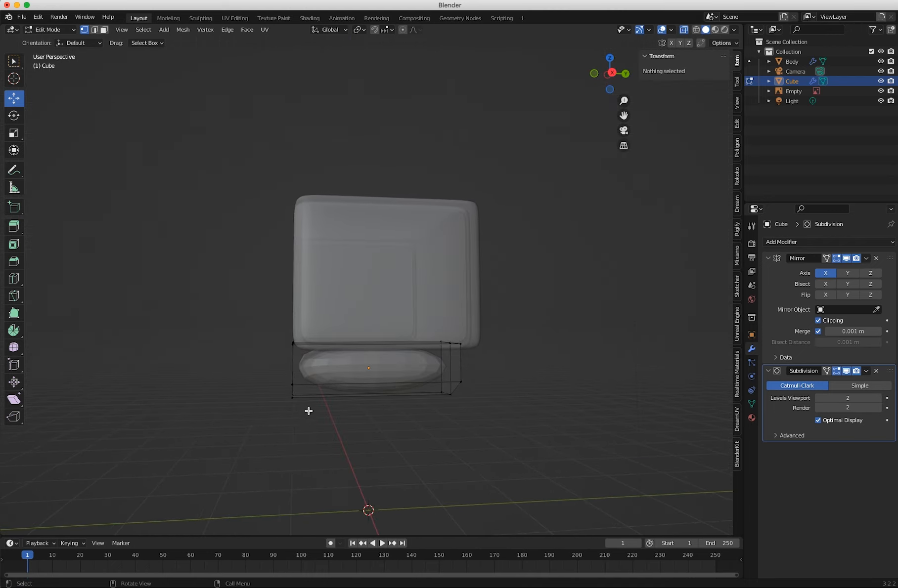
# Add a vertical loop cut near the pelvis's front end with a slide factor of -0.7.
pyautogui.click(15, 278)
pyautogui.moveTo(324, 380); pyautogui.dragTo(253, 386)
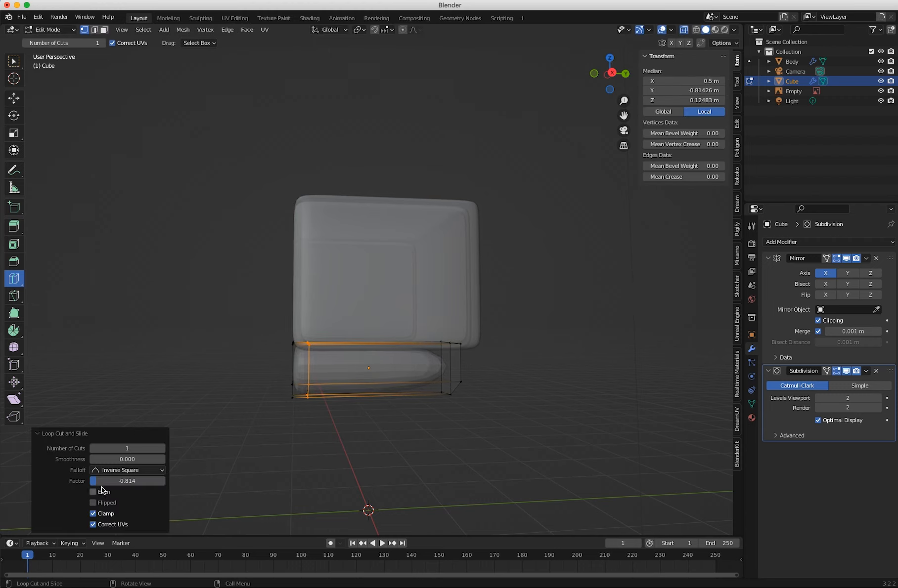
pyautogui.click(121, 481)
pyautogui.write('-0')
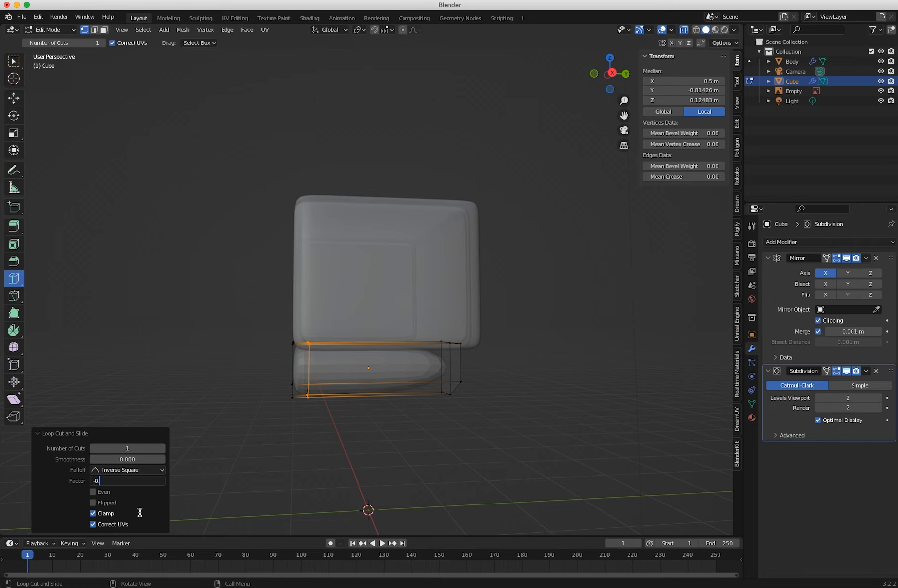
pyautogui.press('Return')
# Add a second vertical loop cut near the pelvis's rear end with a slide factor of 0.7.
pyautogui.press('g')
pyautogui.press('g')
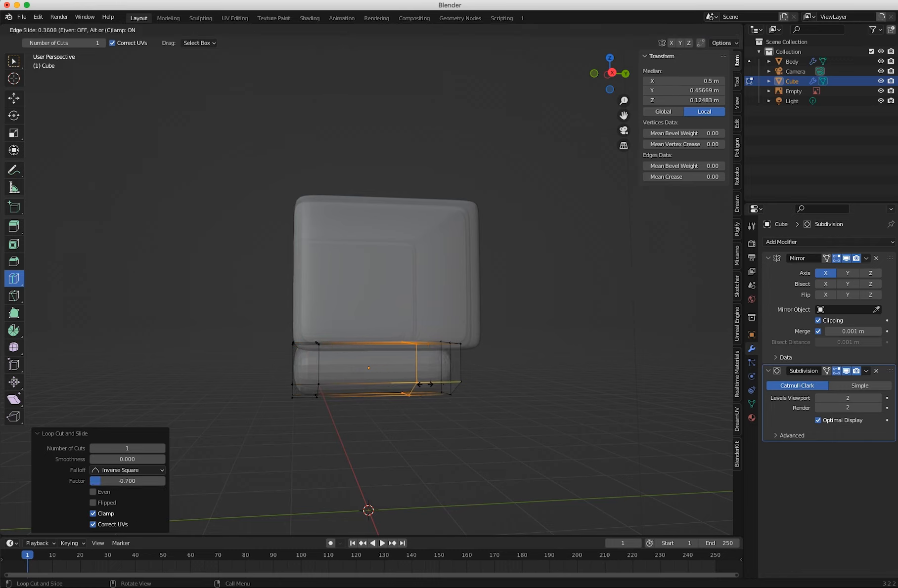
pyautogui.moveTo(453, 384); pyautogui.dragTo(456, 384)
pyautogui.click(137, 481)
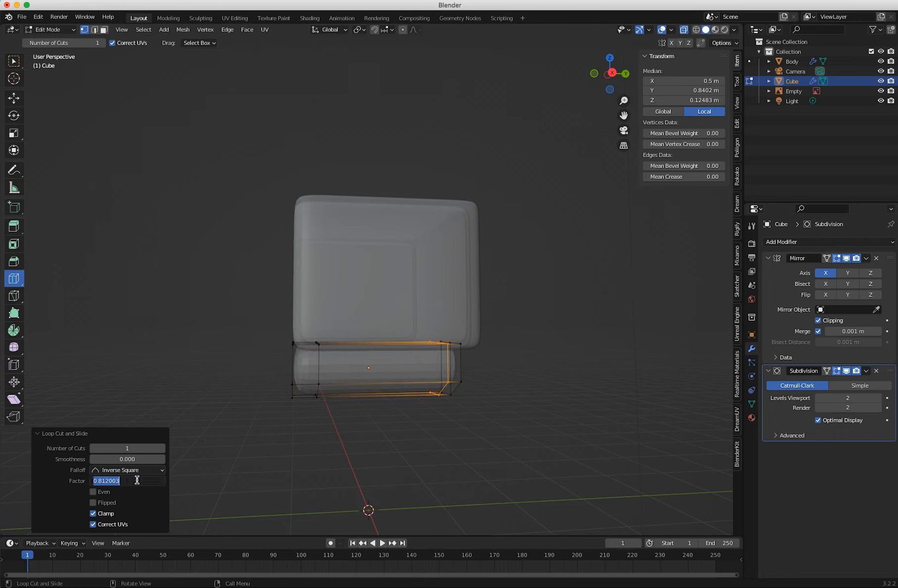
pyautogui.write('0.7')
pyautogui.press('Return')
# Return to Object Mode, turn off X-ray and shade the pelvis smooth.
pyautogui.moveTo(363, 411)
pyautogui.mouseDown(button='middle')
pyautogui.moveTo(307, 409)
pyautogui.moveTo(580, 407)
pyautogui.moveTo(527, 417)
pyautogui.moveTo(357, 303)
pyautogui.moveTo(210, 365)
pyautogui.moveTo(175, 360)
pyautogui.moveTo(357, 333)
pyautogui.moveTo(409, 393)
pyautogui.moveTo(424, 382)
pyautogui.moveTo(347, 383)
pyautogui.moveTo(409, 397)
pyautogui.moveTo(442, 387)
pyautogui.moveTo(347, 406)
pyautogui.mouseUp(button='middle')
pyautogui.press('Tab')
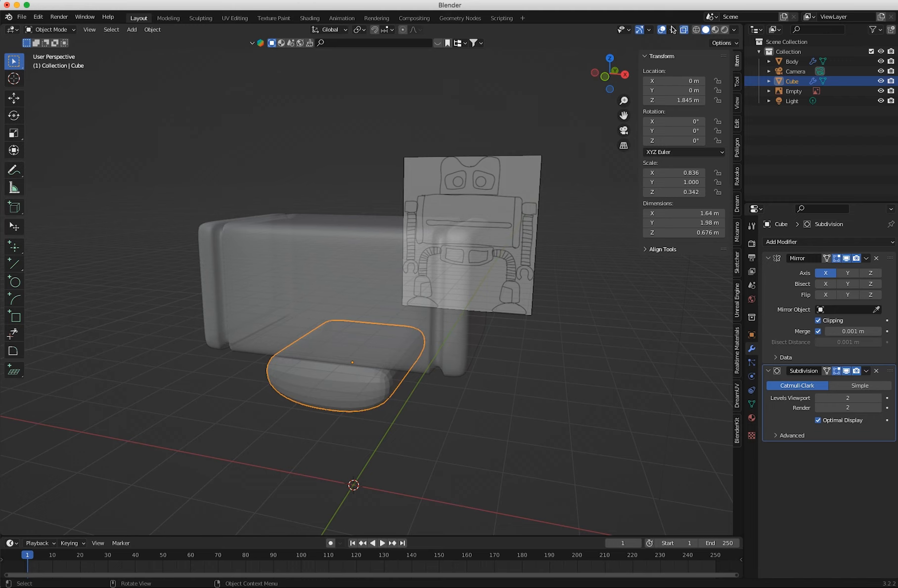
pyautogui.click(684, 30)
pyautogui.rightClick(347, 394)
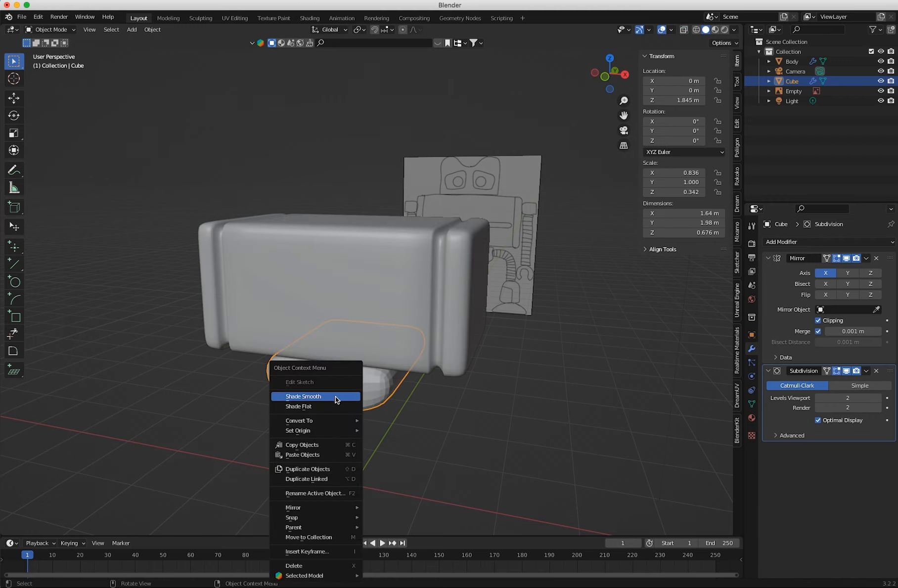
pyautogui.click(335, 396)
pyautogui.moveTo(363, 444); pyautogui.dragTo(439, 422, button='middle')
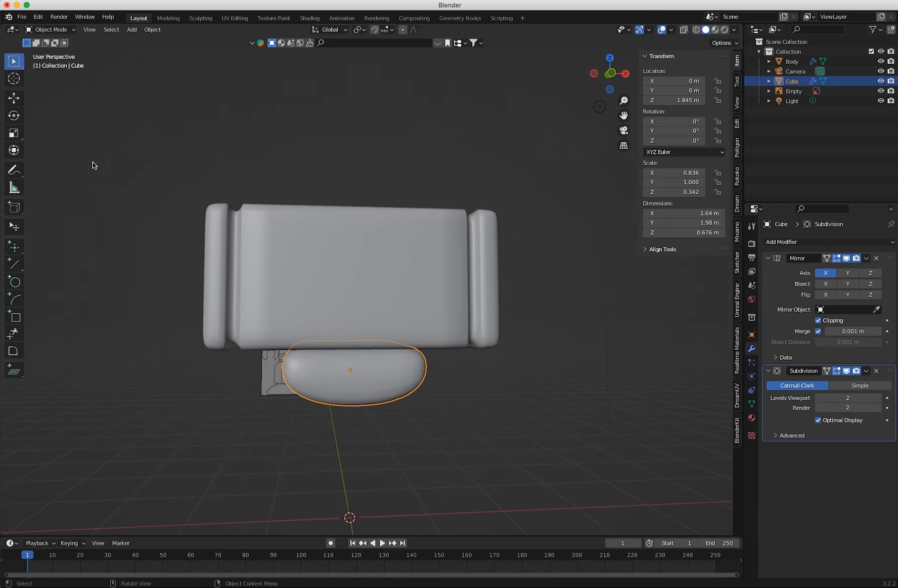
pyautogui.moveTo(205, 243); pyautogui.dragTo(310, 381, button='middle')
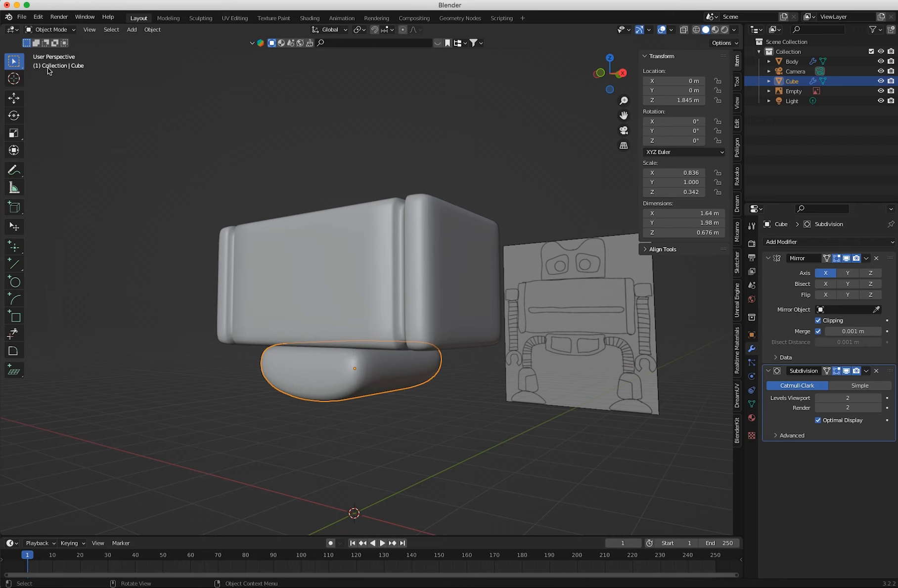
# In Edit Mode, add a loop cut between the pelvis's front end and its front loop with a slide factor of -0.2.
pyautogui.click(50, 29)
pyautogui.click(44, 47)
pyautogui.moveTo(310, 385); pyautogui.dragTo(253, 385, button='middle')
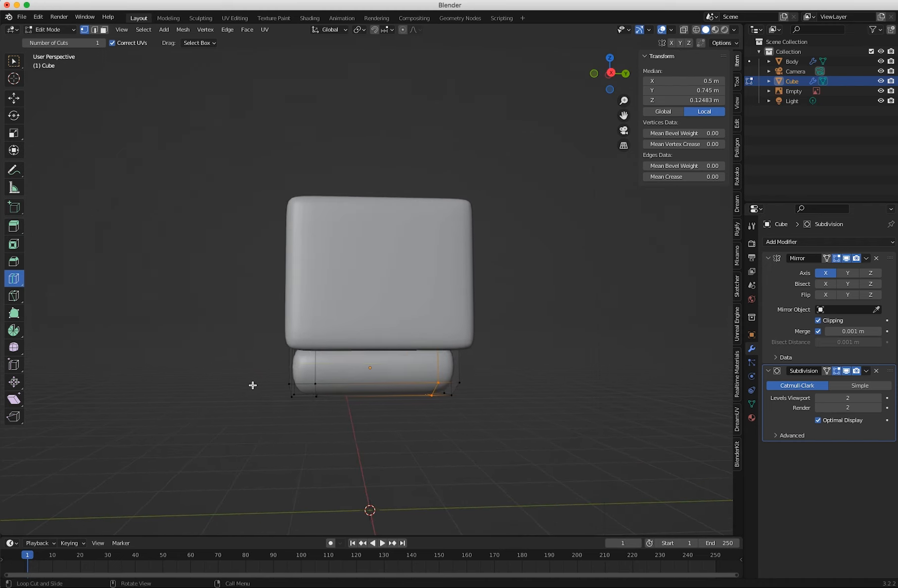
pyautogui.moveTo(304, 393); pyautogui.dragTo(300, 392)
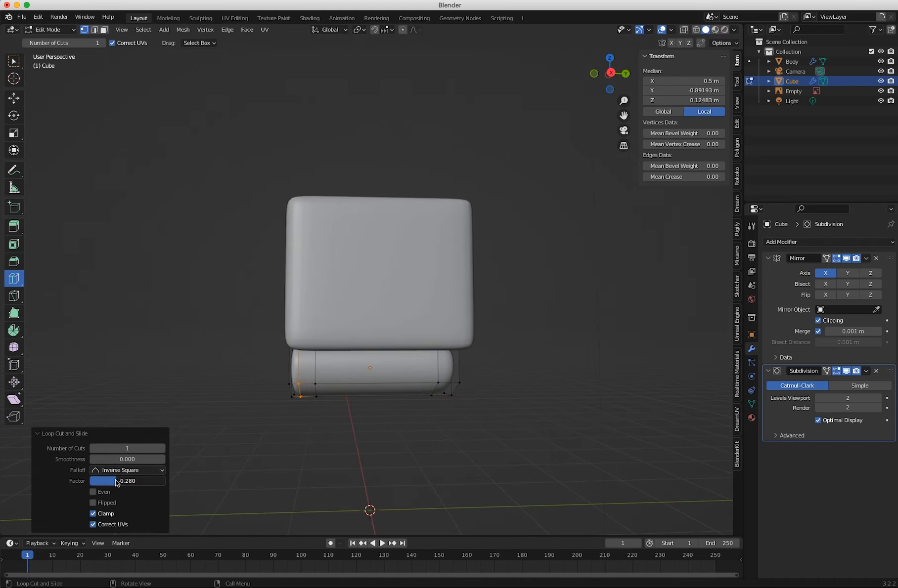
pyautogui.click(112, 478)
pyautogui.press('BackSpace')
pyautogui.write('-0.2')
pyautogui.press('Return')
# Add the matching loop cut between the pelvis's rear loop and rear end with a slide factor of 0.2.
pyautogui.moveTo(440, 390); pyautogui.dragTo(439, 397)
pyautogui.press('super+z')
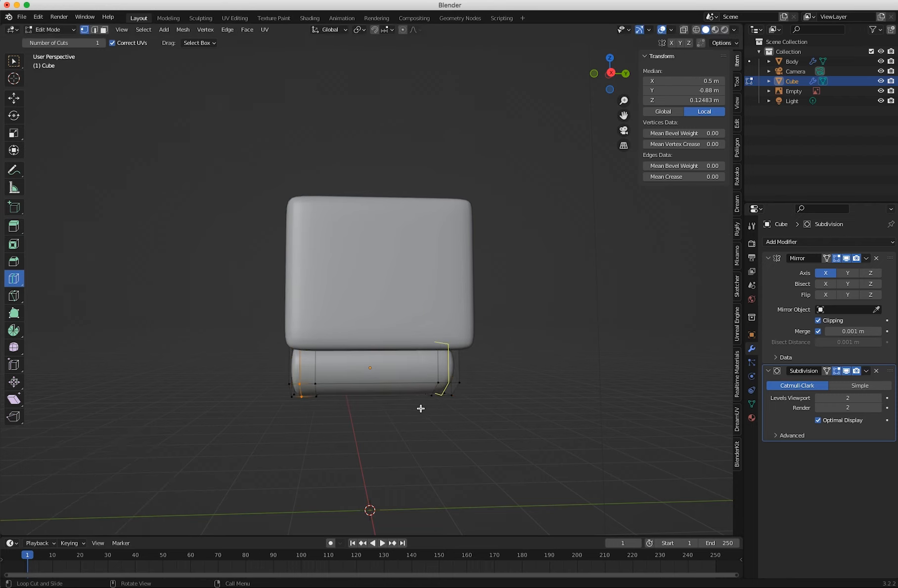
pyautogui.moveTo(420, 408); pyautogui.dragTo(398, 403, button='middle')
pyautogui.moveTo(437, 392); pyautogui.dragTo(440, 392)
pyautogui.doubleClick(116, 482)
pyautogui.write('0.2')
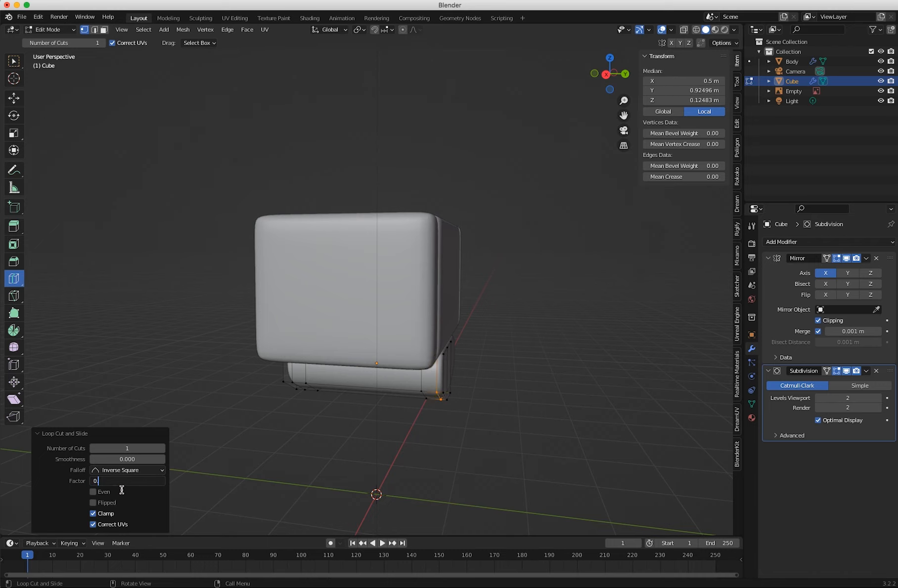
pyautogui.press('Return')
# Add a horizontal loop cut close to the pelvis's upper edge with a slide factor of about -0.708.
pyautogui.moveTo(277, 489); pyautogui.dragTo(450, 483, button='middle')
pyautogui.moveTo(342, 352); pyautogui.dragTo(340, 330)
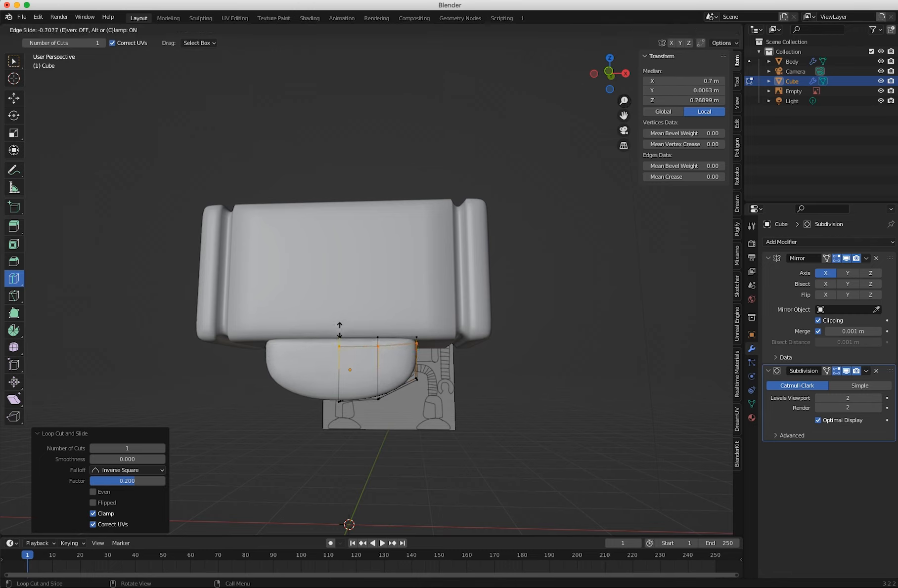
pyautogui.moveTo(339, 330); pyautogui.dragTo(339, 330)
pyautogui.moveTo(361, 357); pyautogui.dragTo(359, 378, button='middle')
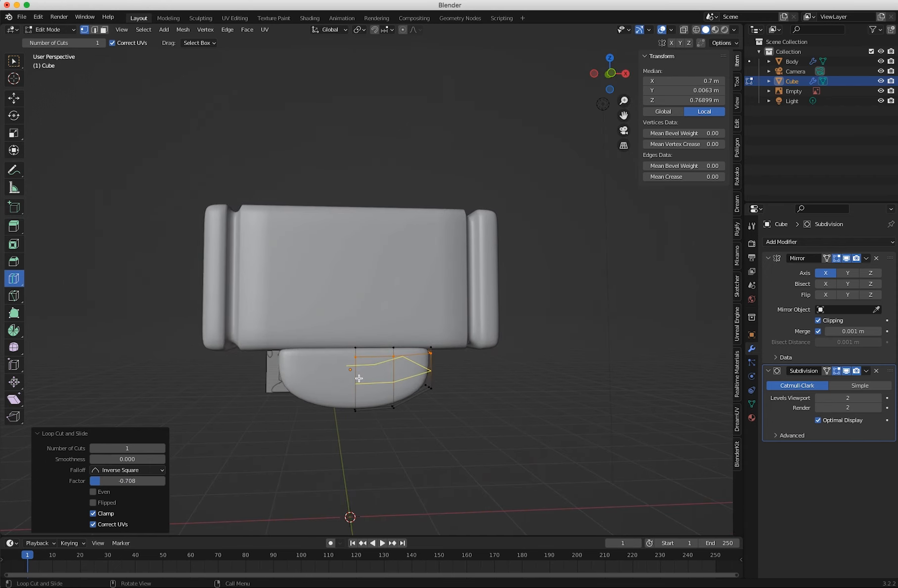
pyautogui.press('KP_1')
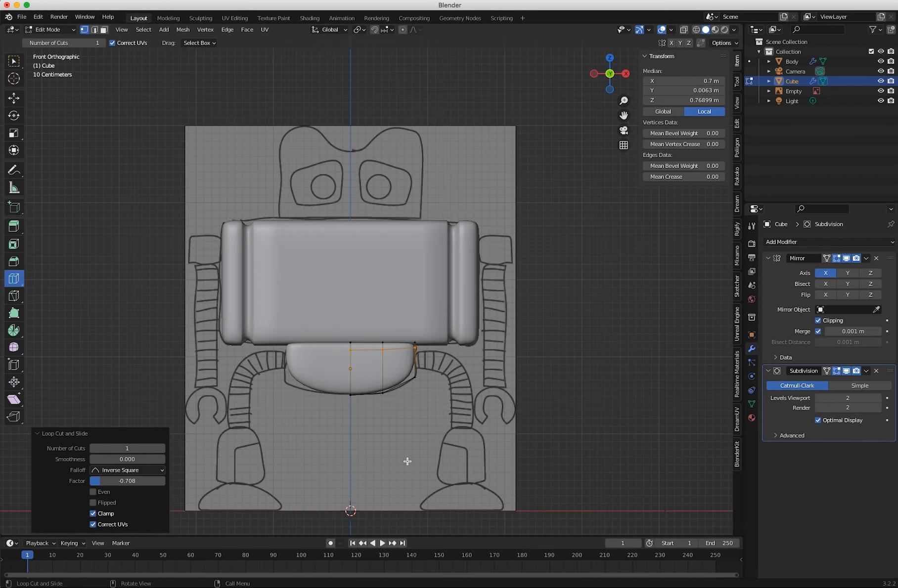
# Return to Object Mode, add a cube for the head and raise it to about 4.318 m along Z.
pyautogui.press('Tab')
pyautogui.click(132, 29)
pyautogui.moveTo(144, 41)
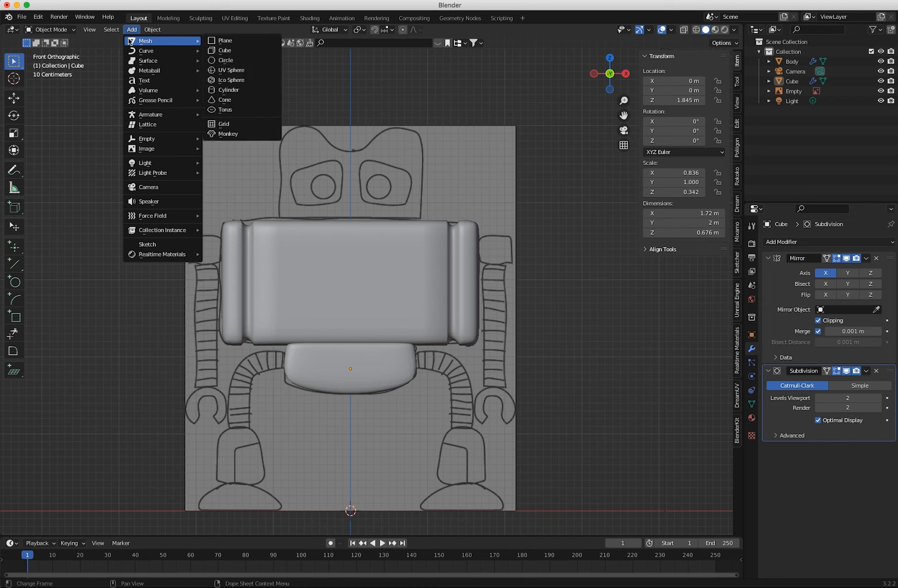
pyautogui.click(230, 50)
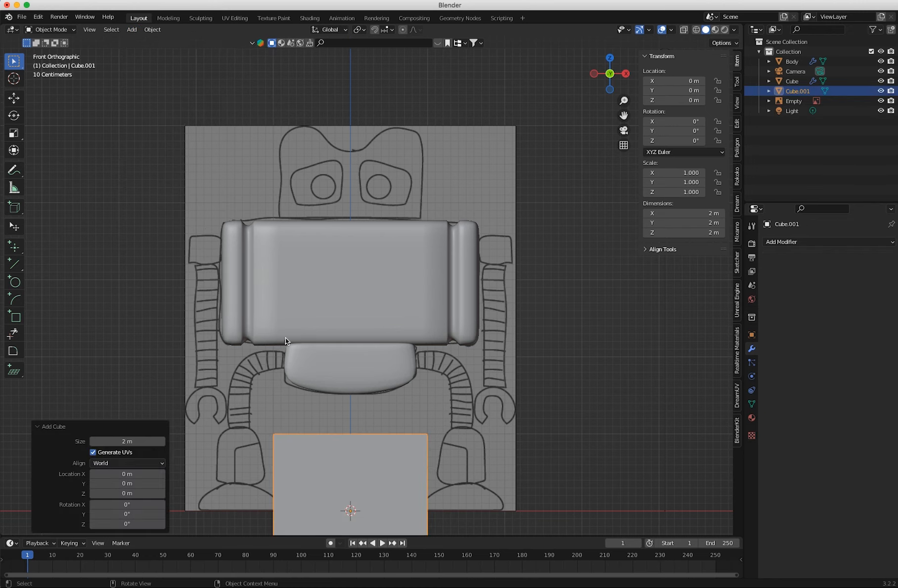
pyautogui.press('g')
pyautogui.moveTo(349, 475); pyautogui.dragTo(345, 162)
# Scale the head cube uniformly to about 0.685 and flatten it along Z by a factor of about 0.673.
pyautogui.press('s')
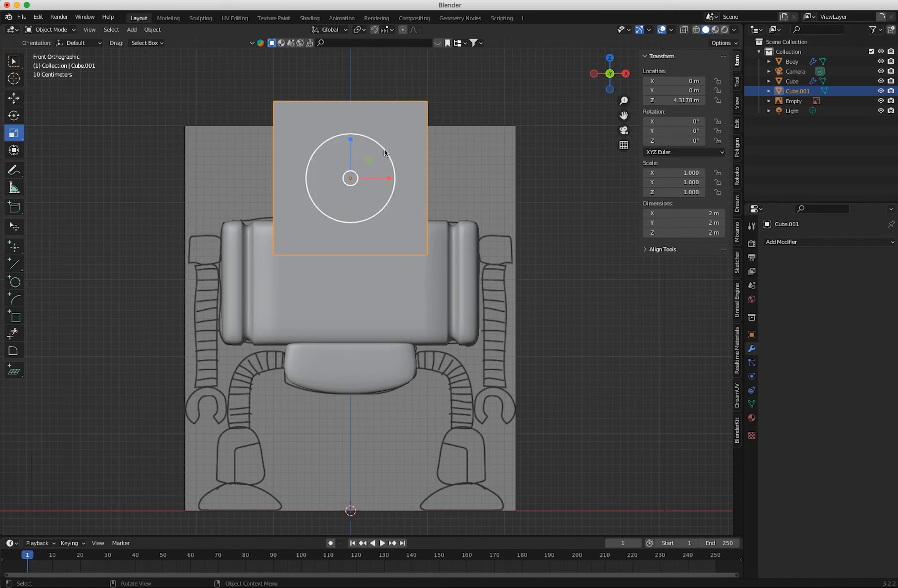
pyautogui.moveTo(384, 149); pyautogui.dragTo(364, 165)
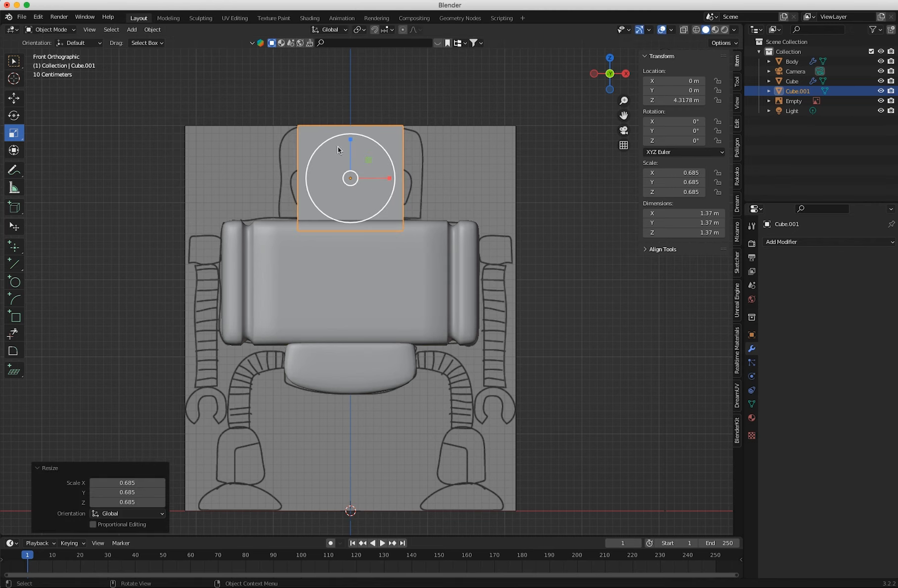
pyautogui.moveTo(351, 139); pyautogui.dragTo(349, 156)
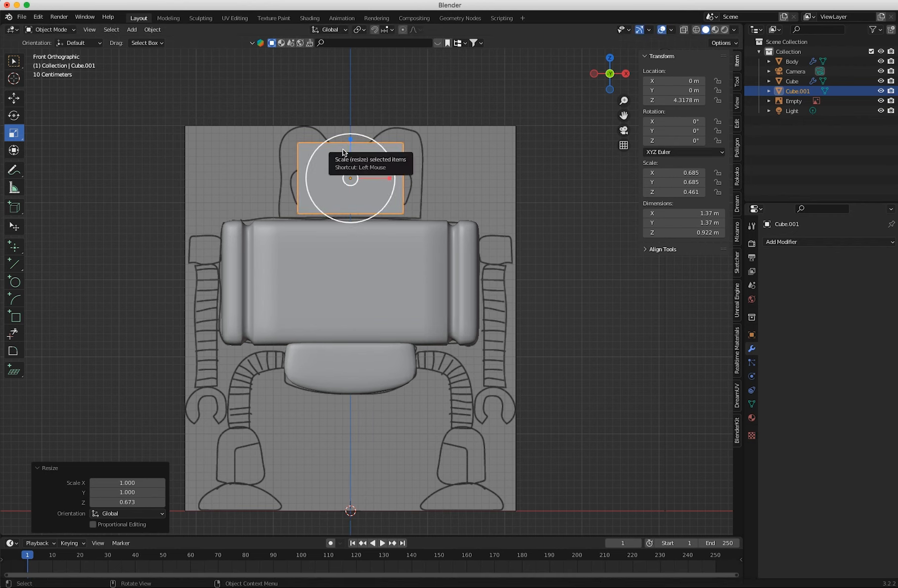
# Reduce the head cube's Z scale to about 0.435 and lower it onto the torso at about 4.235 m along Z.
pyautogui.hotkey('shift', 'space')
pyautogui.press('g')
pyautogui.moveTo(351, 138); pyautogui.dragTo(352, 206)
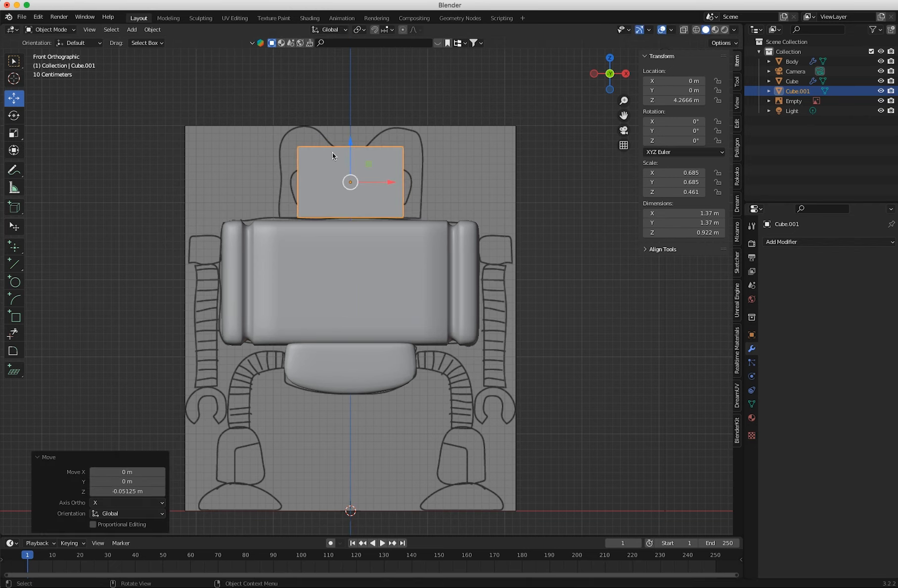
pyautogui.hotkey('shift', 'space')
pyautogui.press('s')
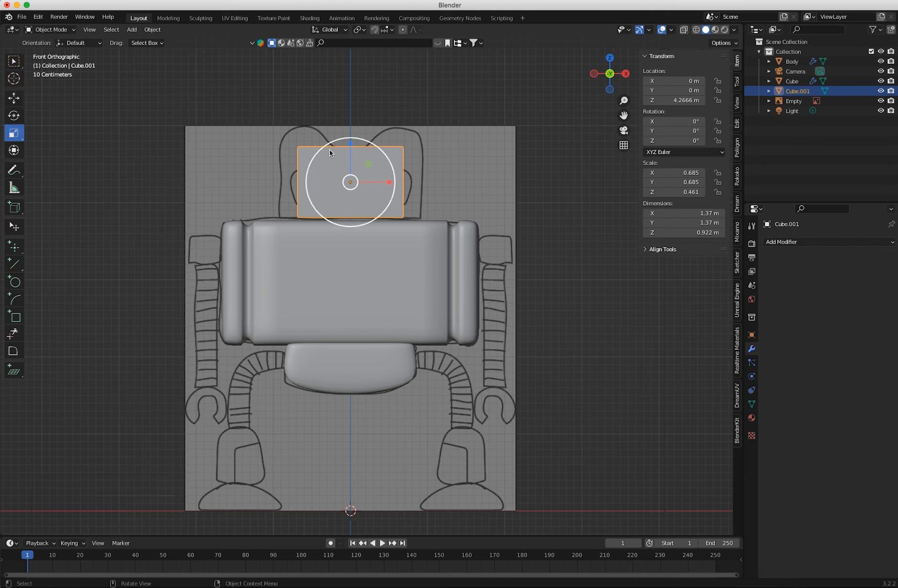
pyautogui.moveTo(348, 144); pyautogui.dragTo(351, 167)
pyautogui.hotkey('shift', 'space')
pyautogui.press('g')
# Select the pelvis and narrow its depth by scaling it along Y to about 0.81.
pyautogui.moveTo(361, 255); pyautogui.dragTo(407, 381, button='middle')
pyautogui.click(352, 366)
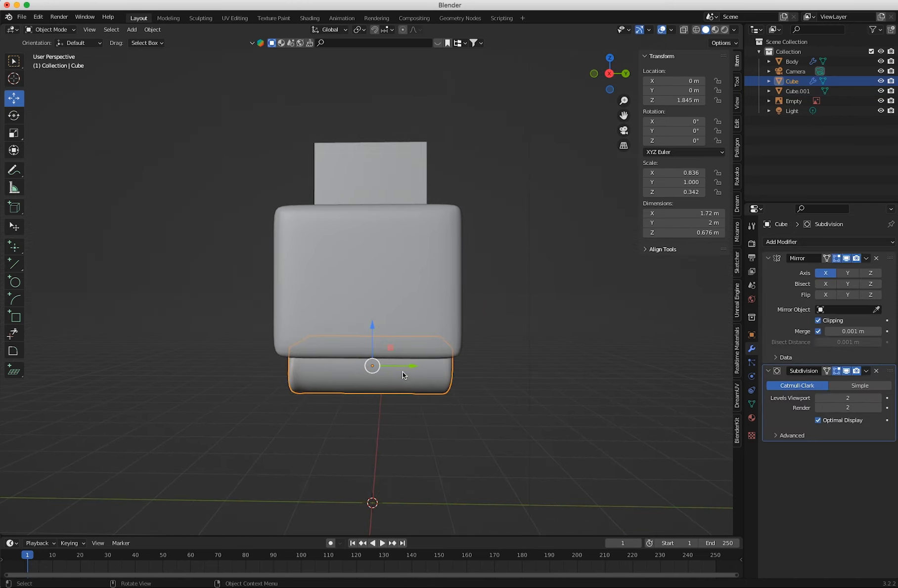
pyautogui.hotkey('shift', 'space')
pyautogui.press('s')
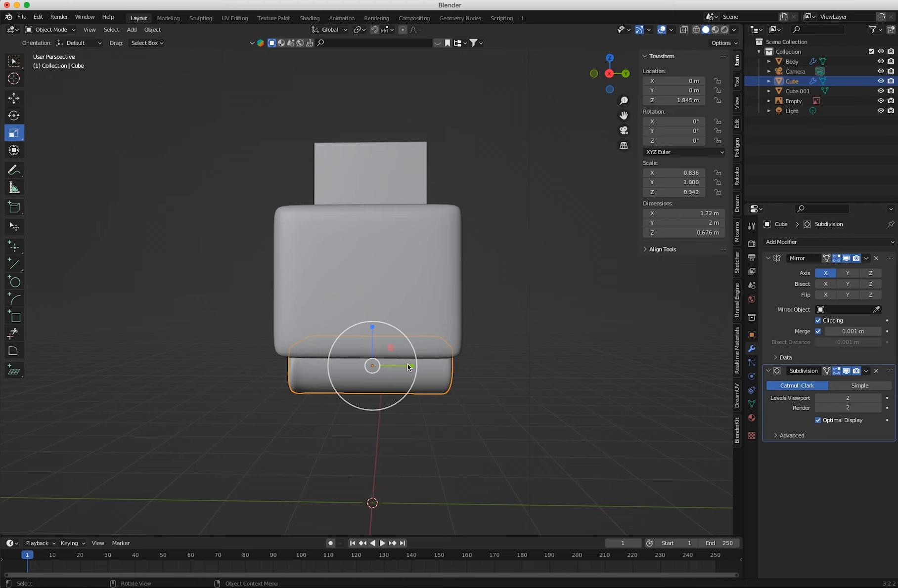
pyautogui.moveTo(414, 364); pyautogui.dragTo(405, 368)
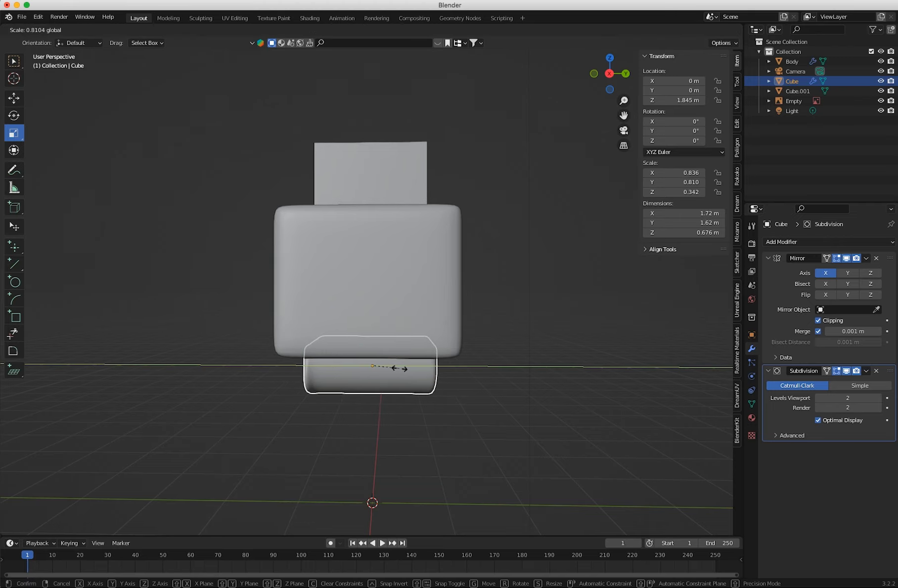
pyautogui.click(399, 369)
pyautogui.moveTo(363, 371); pyautogui.dragTo(475, 409, button='middle')
# Select the head cube and add a centred vertical loop cut to it in Edit Mode.
pyautogui.click(335, 191)
pyautogui.moveTo(334, 192); pyautogui.dragTo(298, 234, button='middle')
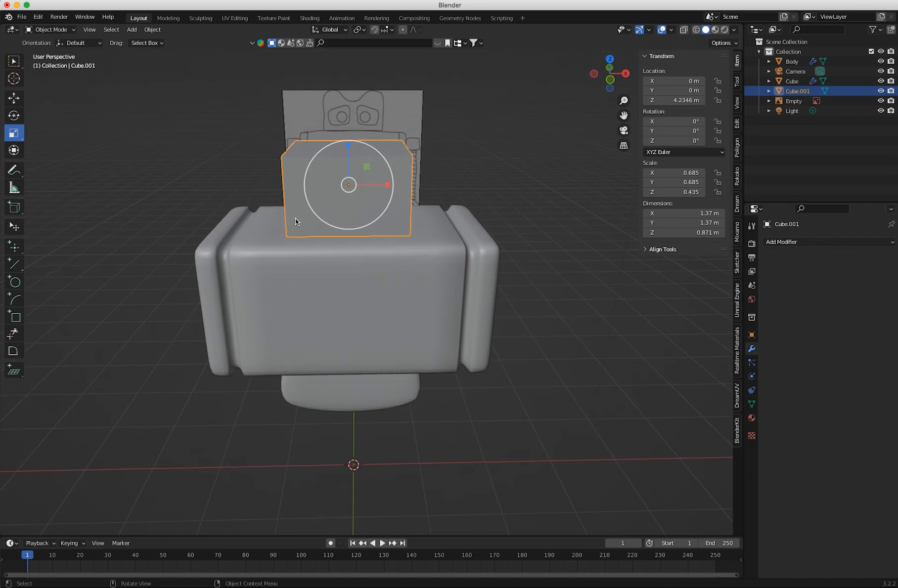
pyautogui.press('KP_1')
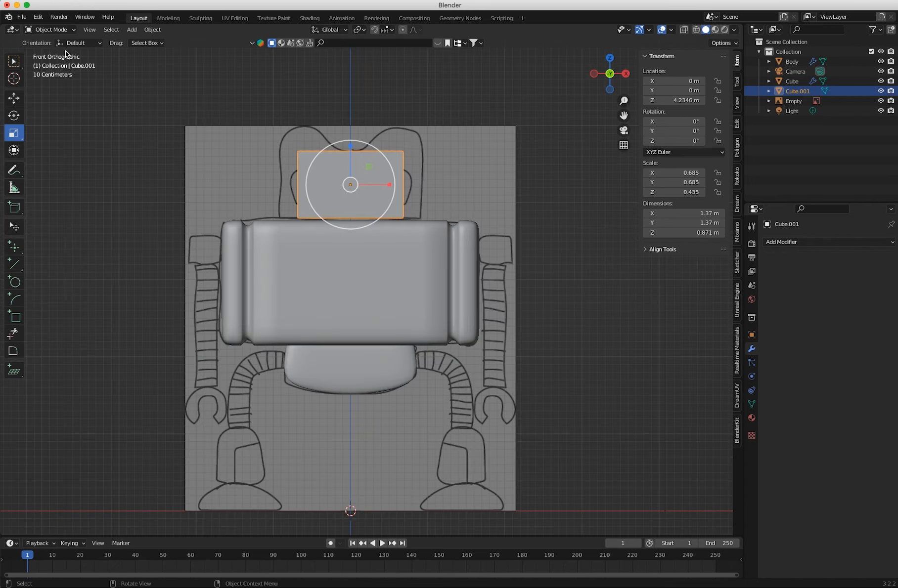
pyautogui.click(60, 31)
pyautogui.click(50, 51)
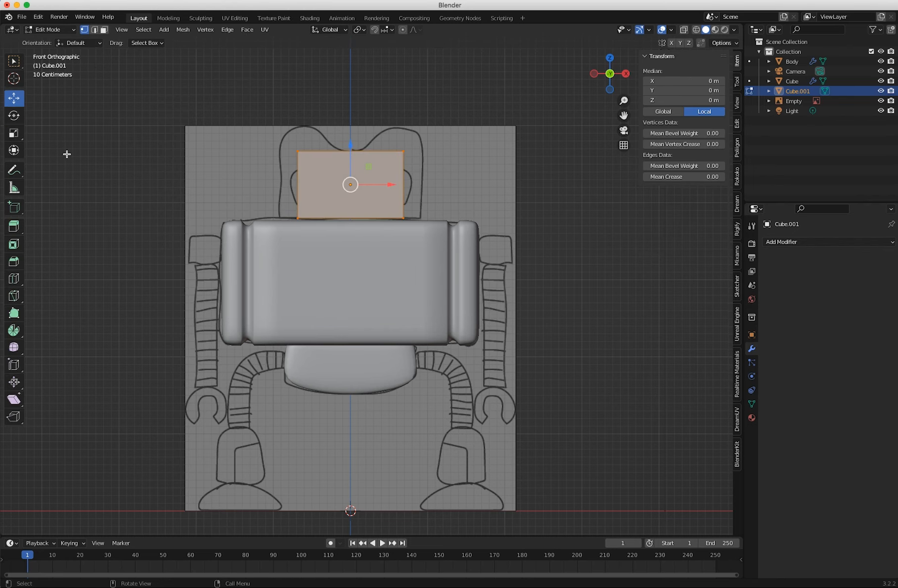
pyautogui.click(14, 278)
pyautogui.click(350, 216)
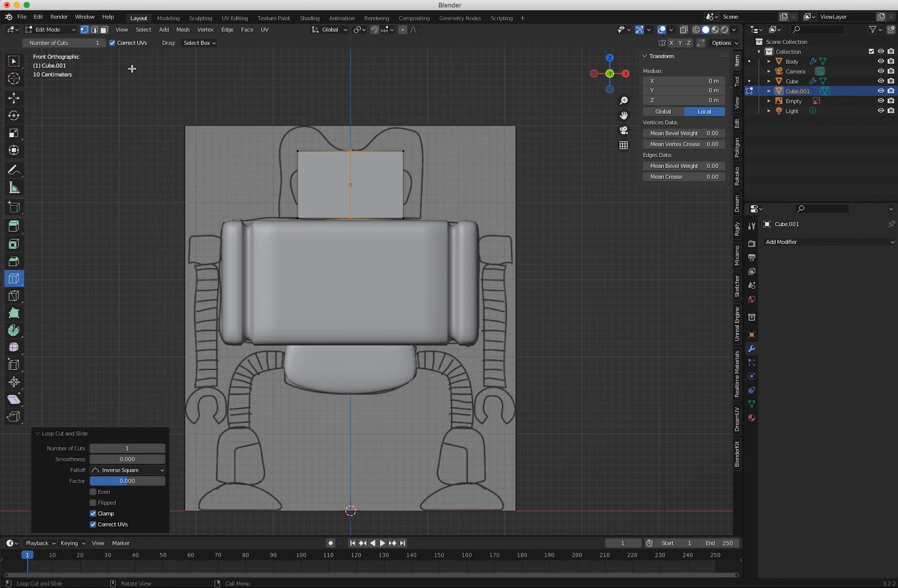
# With face selection and X-ray on, delete the faces of the head's negative-X half.
pyautogui.click(104, 30)
pyautogui.click(684, 29)
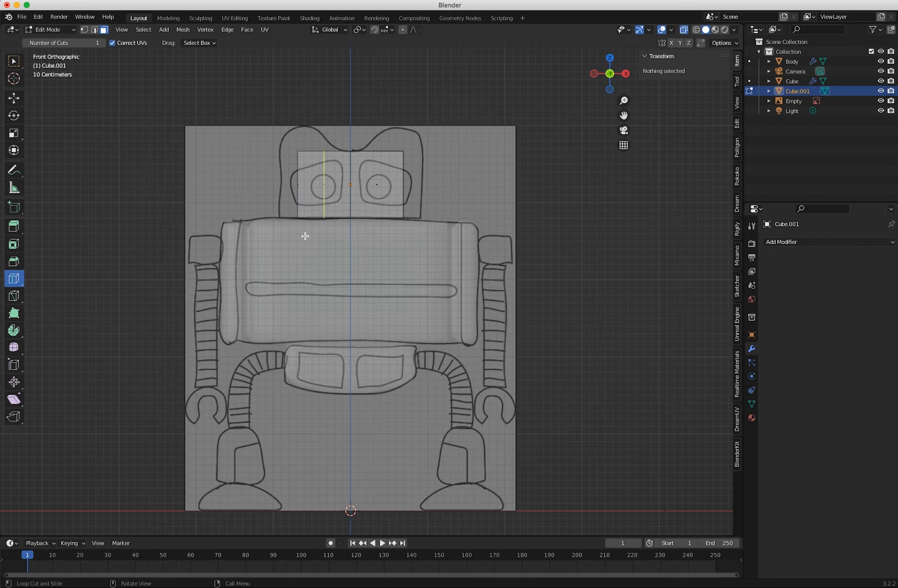
pyautogui.click(13, 61)
pyautogui.moveTo(258, 121); pyautogui.dragTo(336, 253)
pyautogui.press('x')
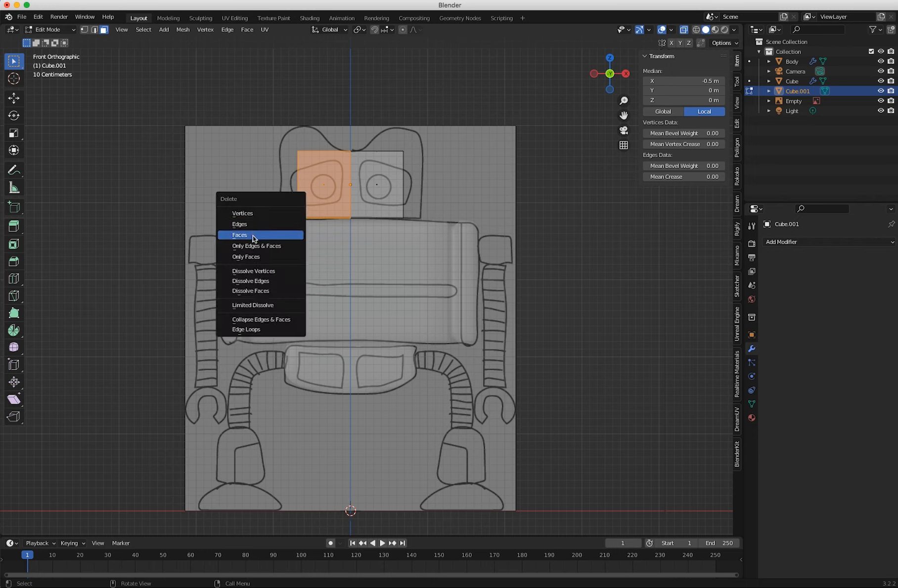
pyautogui.click(253, 236)
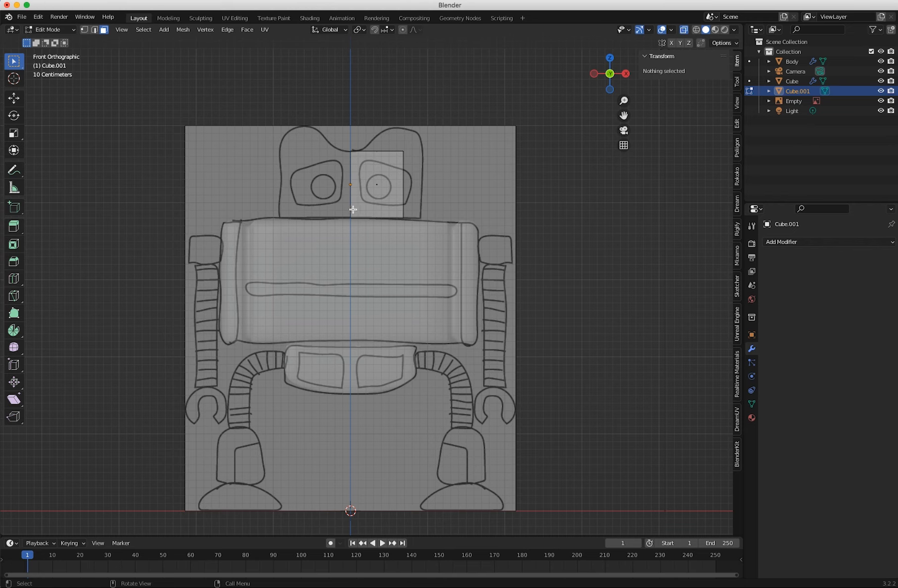
# Select the half head's outer side face and move it about 0.231 m along X to the drawn head outline.
pyautogui.moveTo(365, 207); pyautogui.dragTo(325, 213, button='middle')
pyautogui.press('KP_1')
pyautogui.moveTo(261, 136); pyautogui.dragTo(242, 155, button='middle')
pyautogui.click(403, 185)
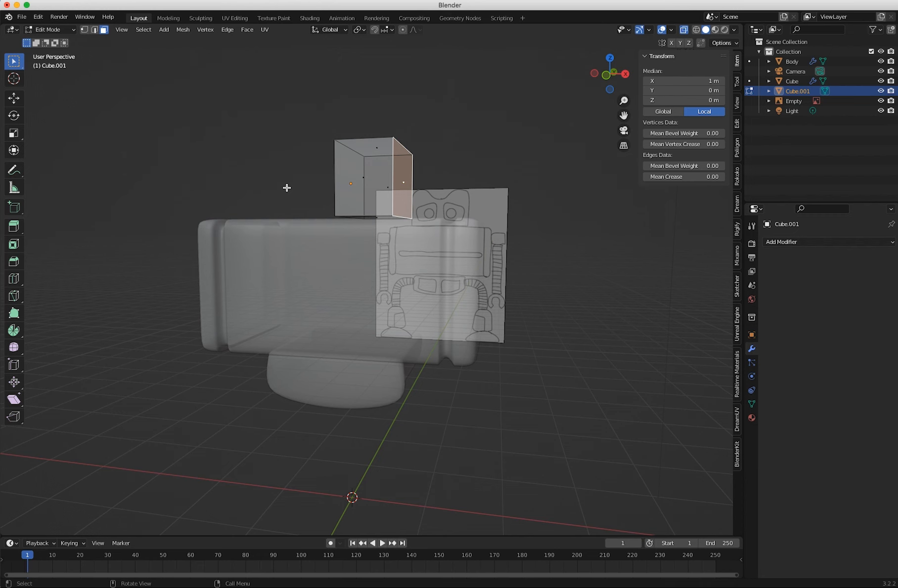
pyautogui.press('KP_1')
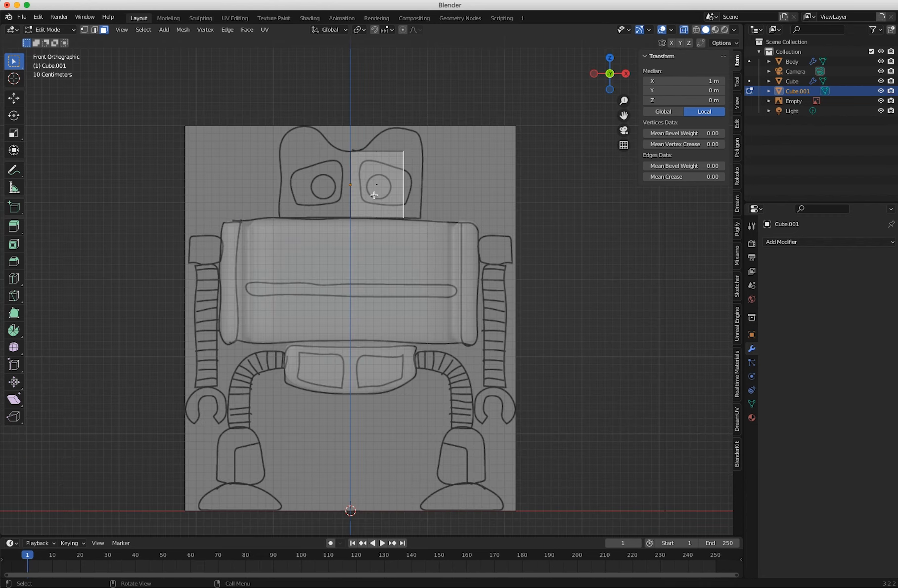
pyautogui.hotkey('shift', 'space')
pyautogui.press('g')
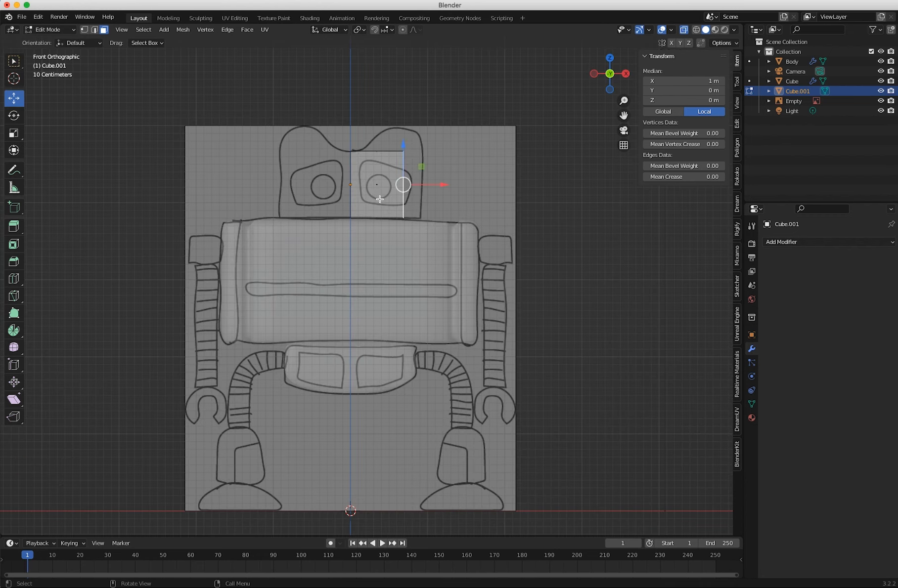
pyautogui.moveTo(443, 184); pyautogui.dragTo(468, 187)
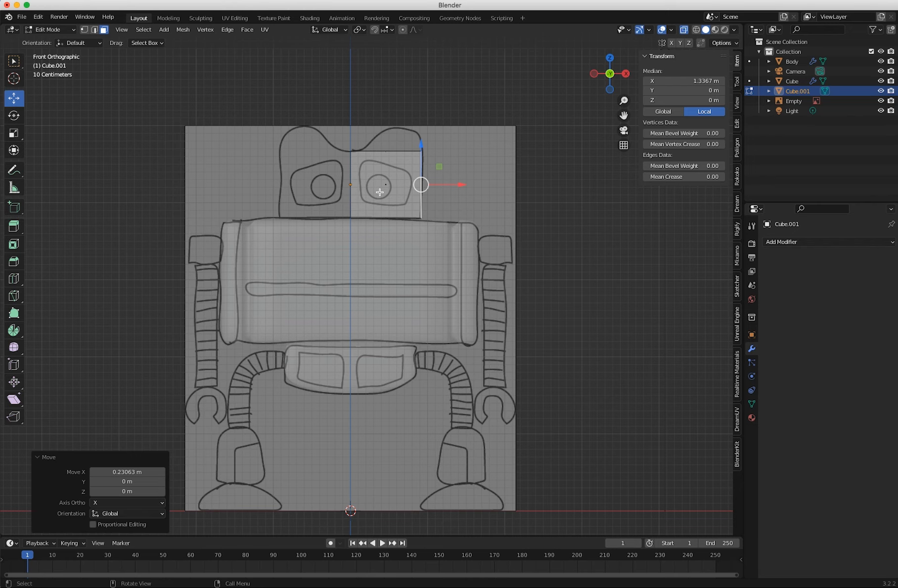
# In Object Mode, add a Mirror modifier on the X axis to the half head, with Clipping enabled.
pyautogui.click(54, 30)
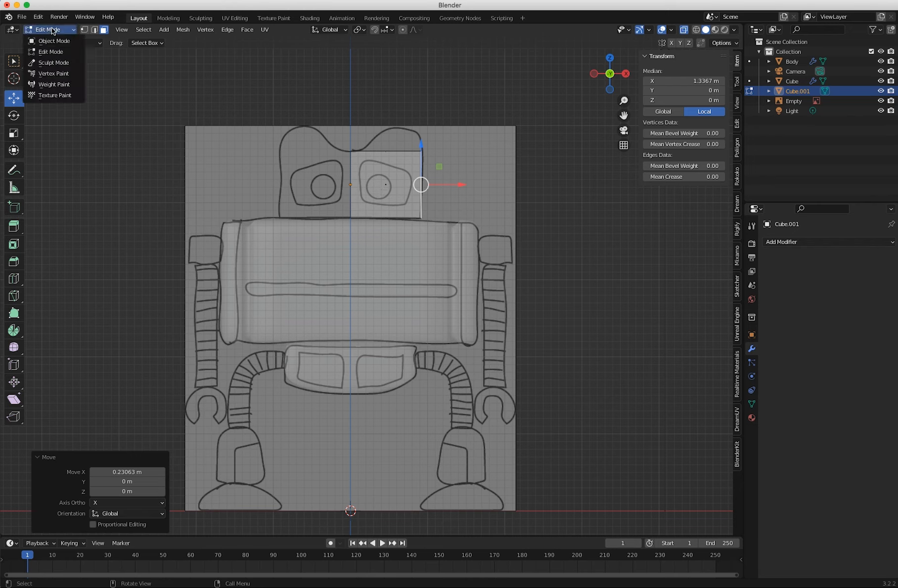
pyautogui.click(49, 32)
pyautogui.click(781, 242)
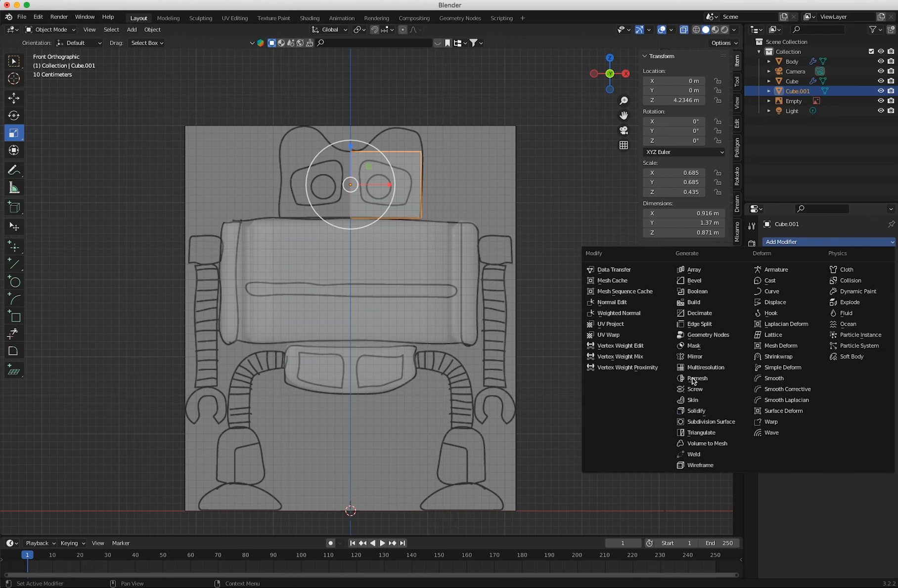
pyautogui.click(694, 357)
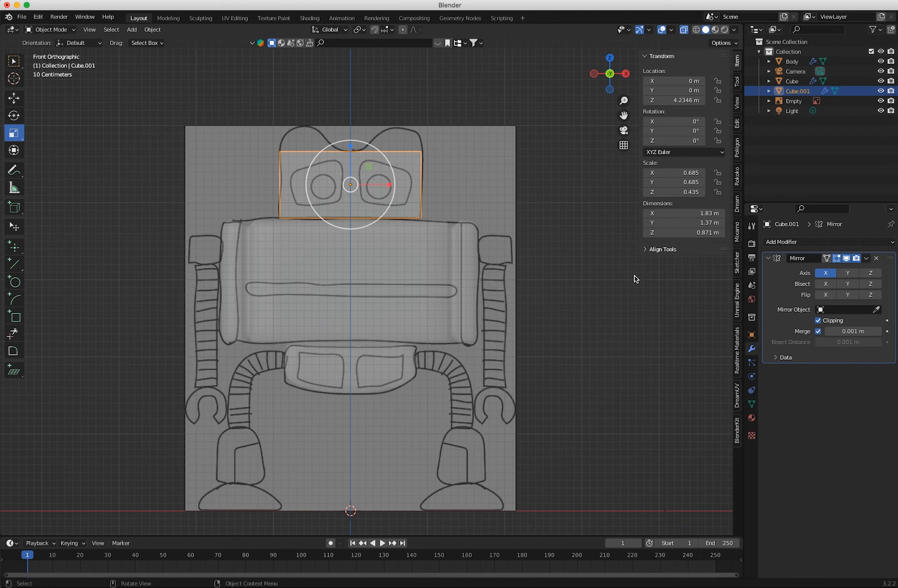
# Add a Subdivision Surface modifier to the head and set its viewport level to 2.
pyautogui.click(815, 244)
pyautogui.click(693, 411)
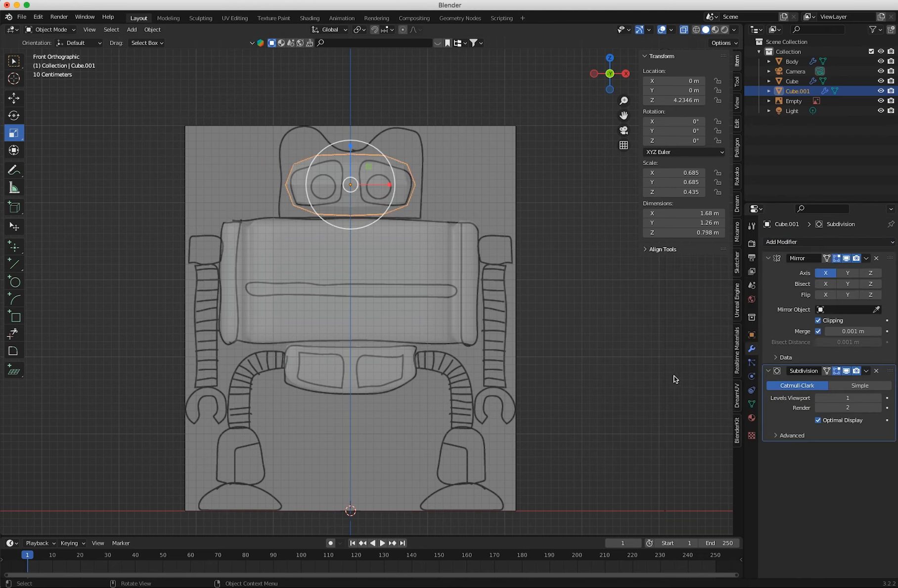
pyautogui.click(879, 399)
# In Edit Mode, add a vertical loop cut to the half head and slide it toward the centre with a factor of about 0.592.
pyautogui.click(55, 30)
pyautogui.click(53, 48)
pyautogui.moveTo(364, 225); pyautogui.dragTo(376, 244, button='middle')
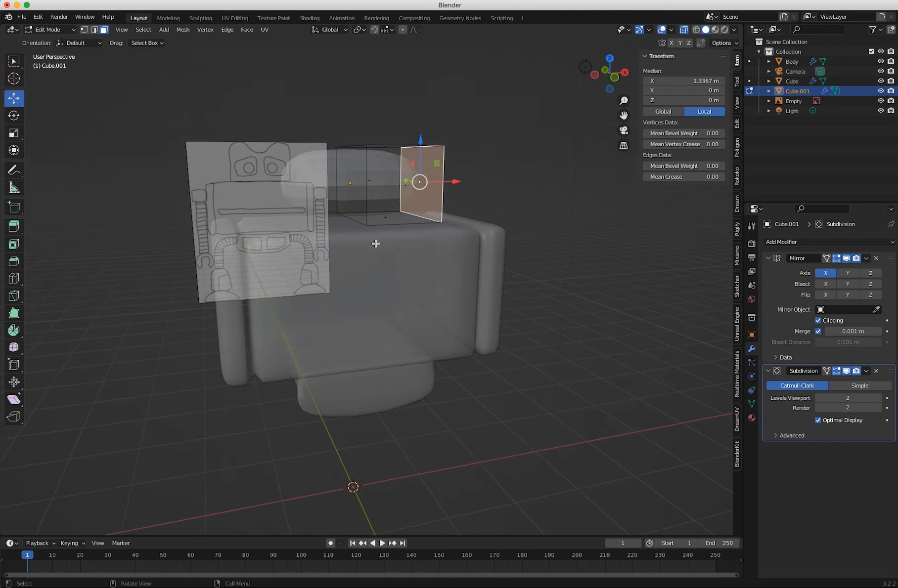
pyautogui.press('KP_1')
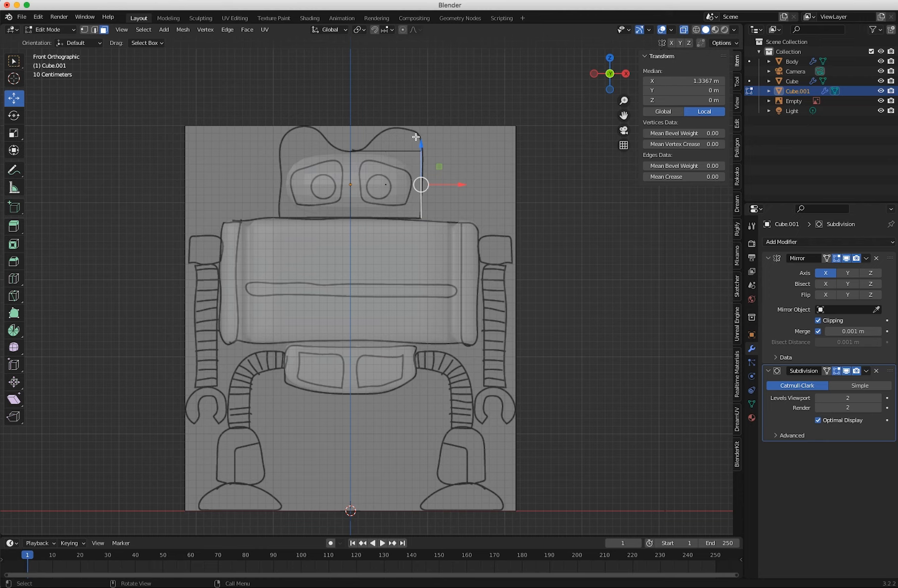
pyautogui.moveTo(354, 195); pyautogui.dragTo(338, 219, button='middle')
pyautogui.press('KP_1')
pyautogui.click(14, 279)
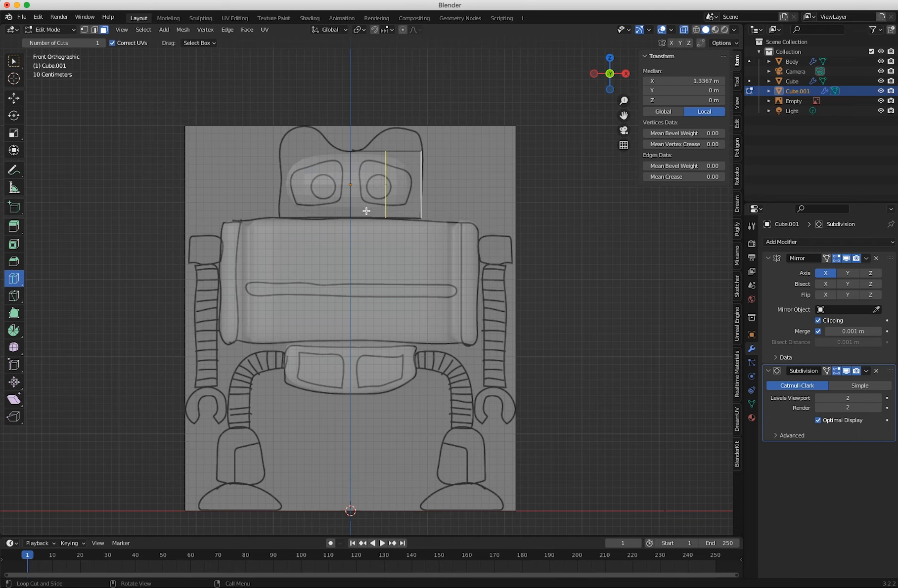
pyautogui.moveTo(371, 211)
pyautogui.mouseDown()
pyautogui.moveTo(356, 214)
pyautogui.moveTo(363, 221)
pyautogui.mouseUp()
pyautogui.moveTo(387, 188); pyautogui.dragTo(157, 83, button='middle')
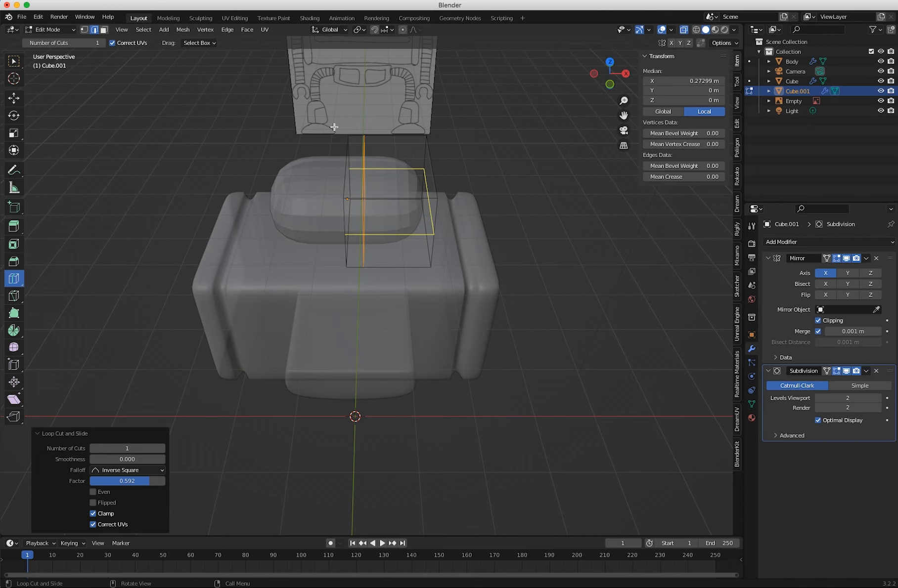
# Select the head's outer top face, turn X-ray off, and extrude it up about 0.372 m to form the raised ear.
pyautogui.click(104, 29)
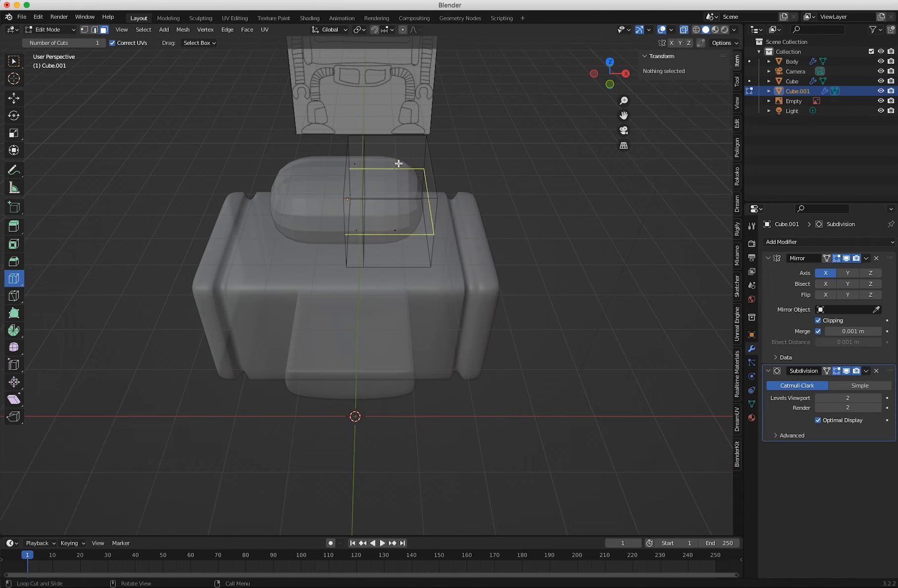
pyautogui.click(14, 61)
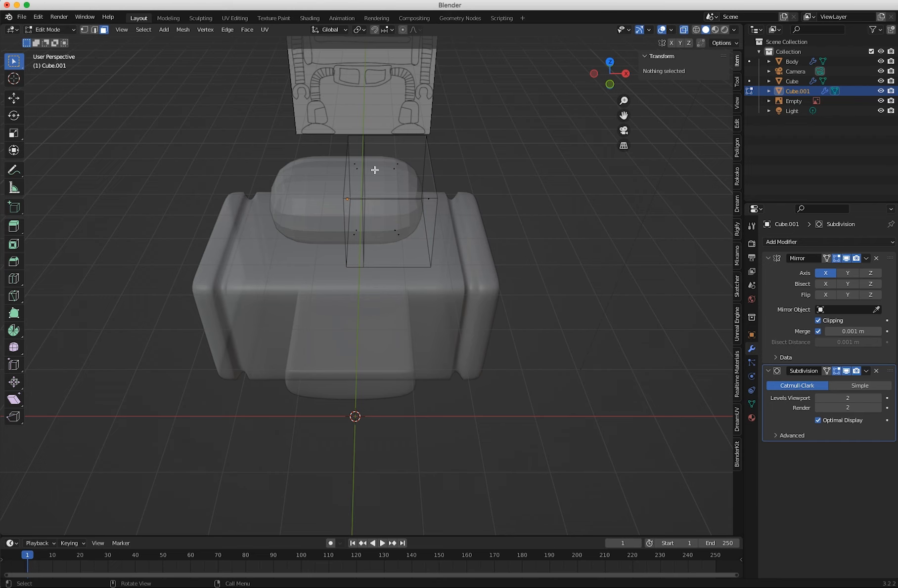
pyautogui.click(394, 169)
pyautogui.moveTo(395, 170); pyautogui.dragTo(391, 170, button='middle')
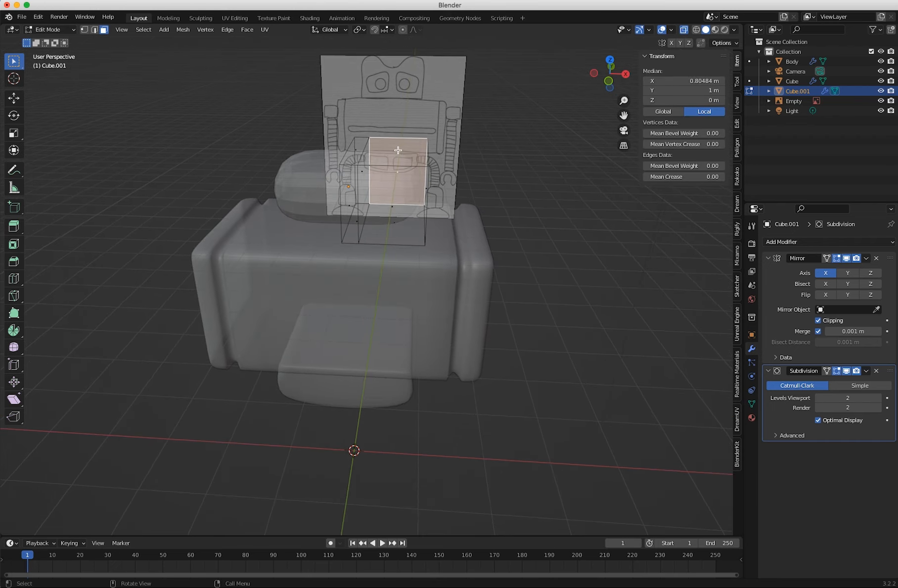
pyautogui.click(396, 151)
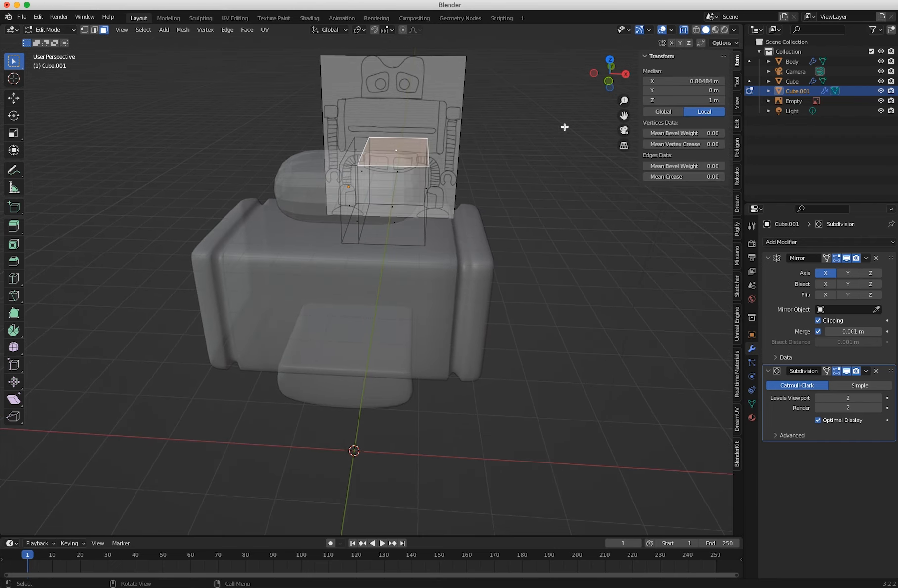
pyautogui.click(684, 31)
pyautogui.moveTo(411, 209); pyautogui.dragTo(403, 182, button='middle')
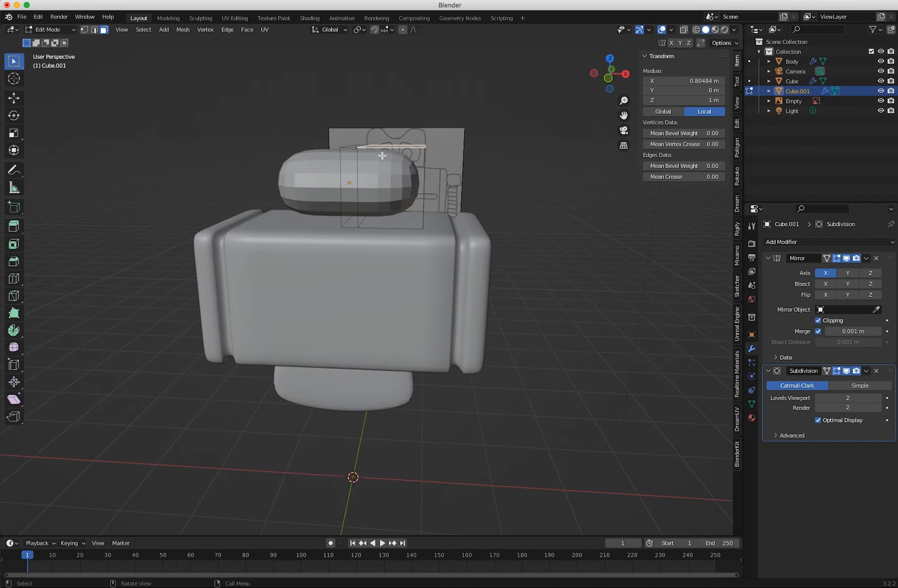
pyautogui.press('KP_1')
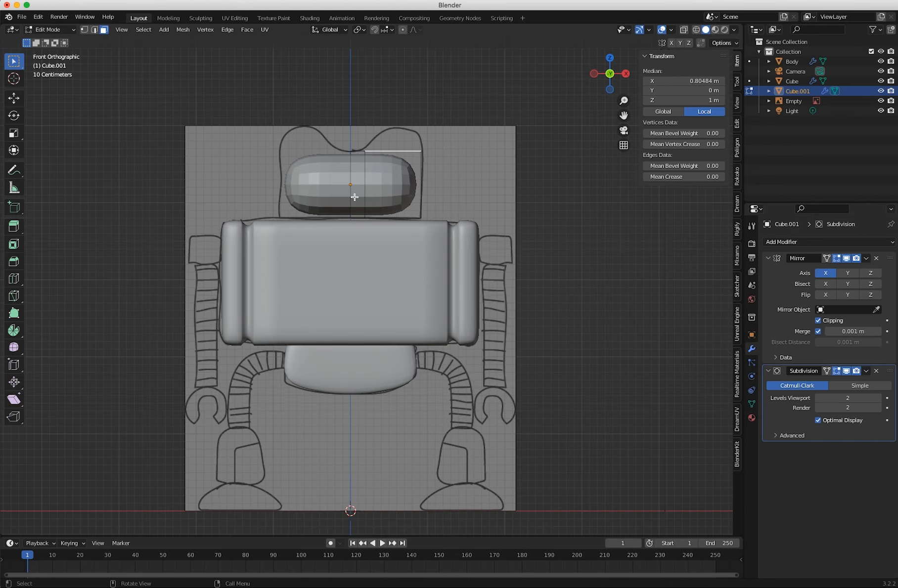
pyautogui.press('e')
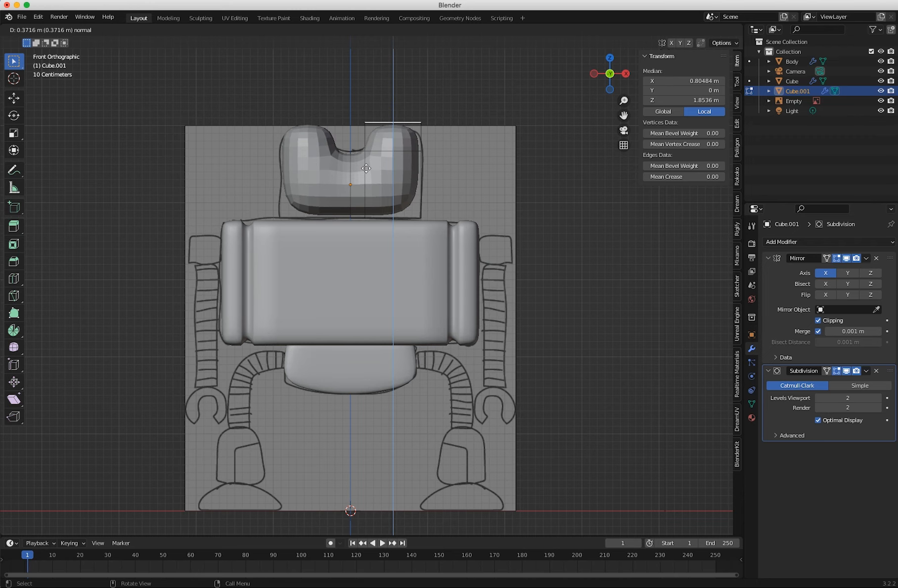
pyautogui.click(366, 168)
pyautogui.hotkey('shift', 'space')
pyautogui.press('g')
pyautogui.moveTo(428, 123)
pyautogui.mouseDown()
pyautogui.moveTo(447, 125)
pyautogui.moveTo(439, 127)
pyautogui.mouseUp()
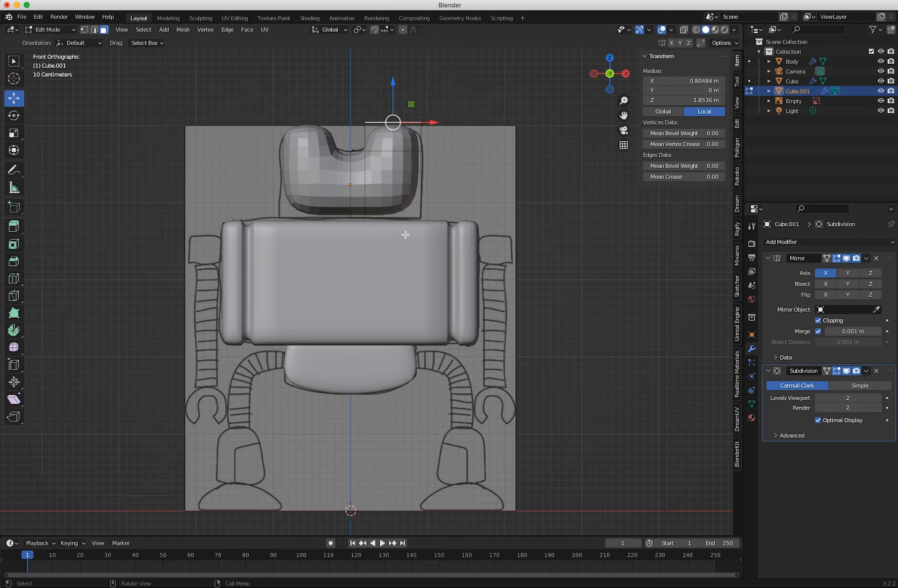
# Return to Object Mode and apply Shade Smooth to the head.
pyautogui.click(49, 30)
pyautogui.click(50, 42)
pyautogui.rightClick(304, 171)
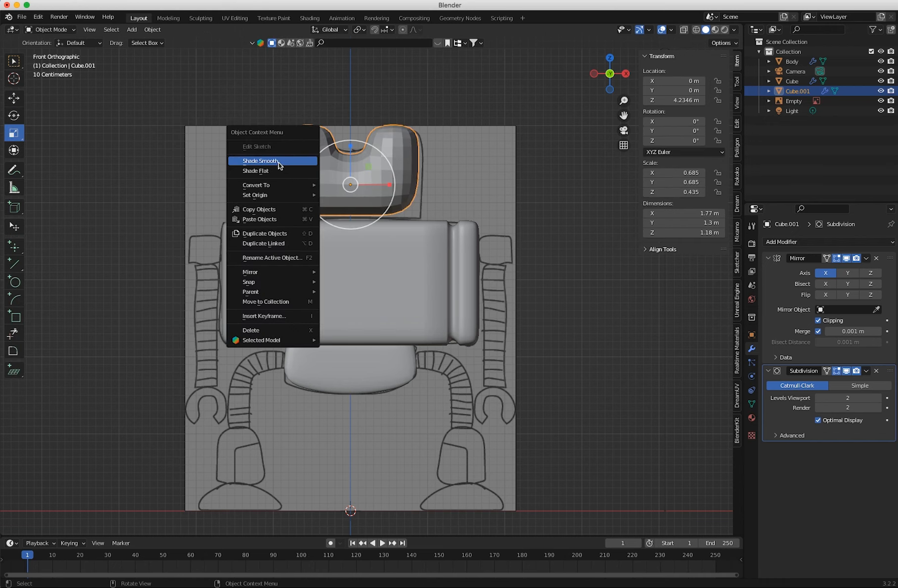
pyautogui.click(280, 165)
# In Edit Mode, add a horizontal loop cut close to the head's lower edge to sharpen its base.
pyautogui.click(50, 30)
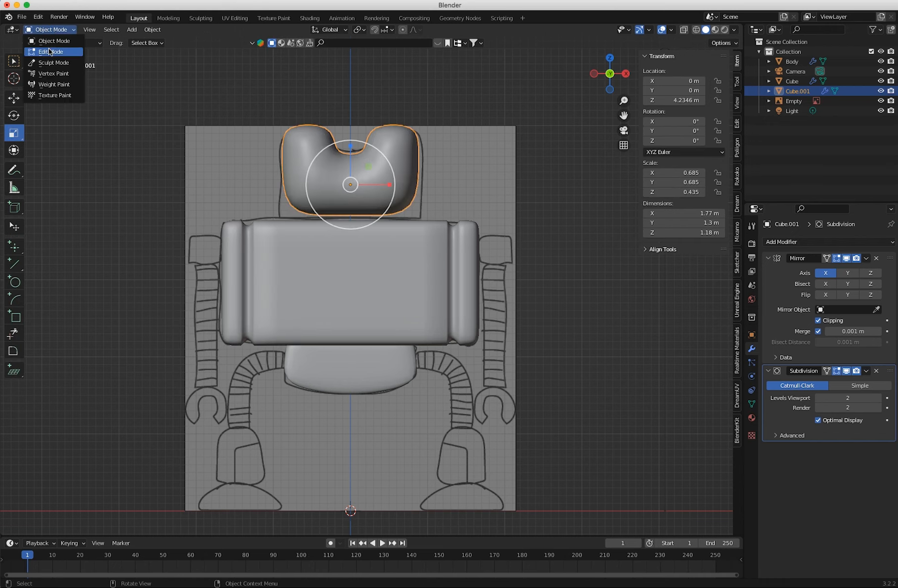
pyautogui.click(50, 41)
pyautogui.click(14, 278)
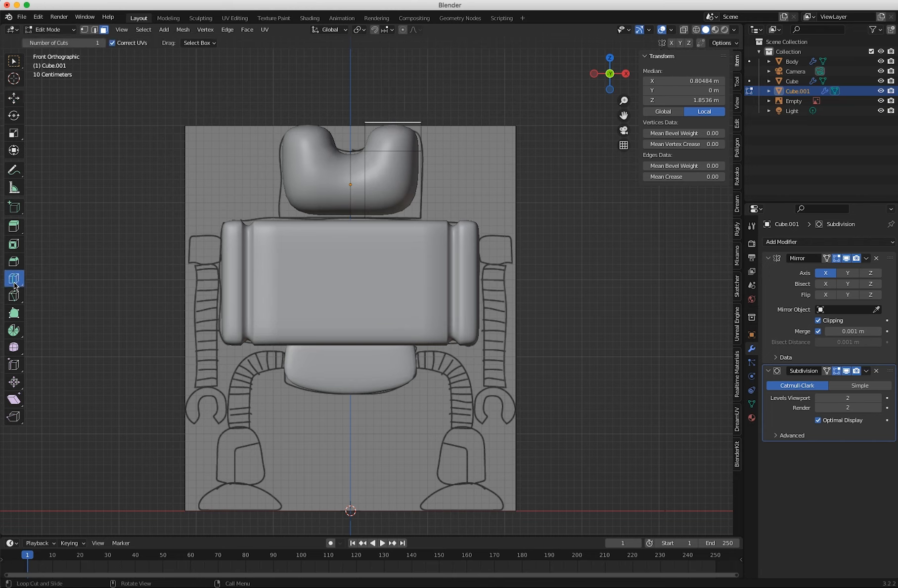
pyautogui.moveTo(401, 192); pyautogui.dragTo(407, 231)
pyautogui.moveTo(385, 230); pyautogui.dragTo(260, 255, button='middle')
# Add a vertical loop cut around the head near its front face and set its slide factor to -0.5.
pyautogui.moveTo(341, 217); pyautogui.dragTo(302, 218)
pyautogui.moveTo(328, 251); pyautogui.dragTo(391, 247, button='middle')
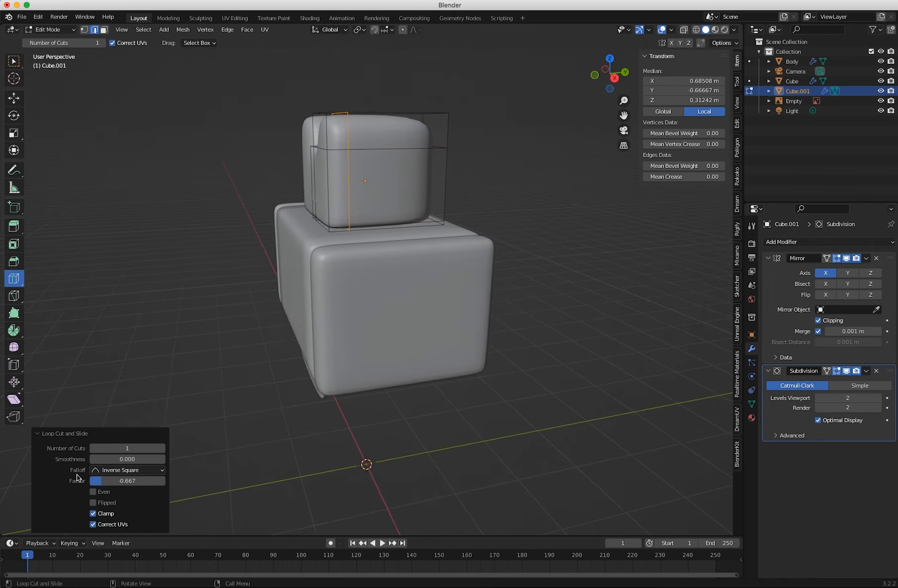
pyautogui.click(109, 482)
pyautogui.write('-0.5')
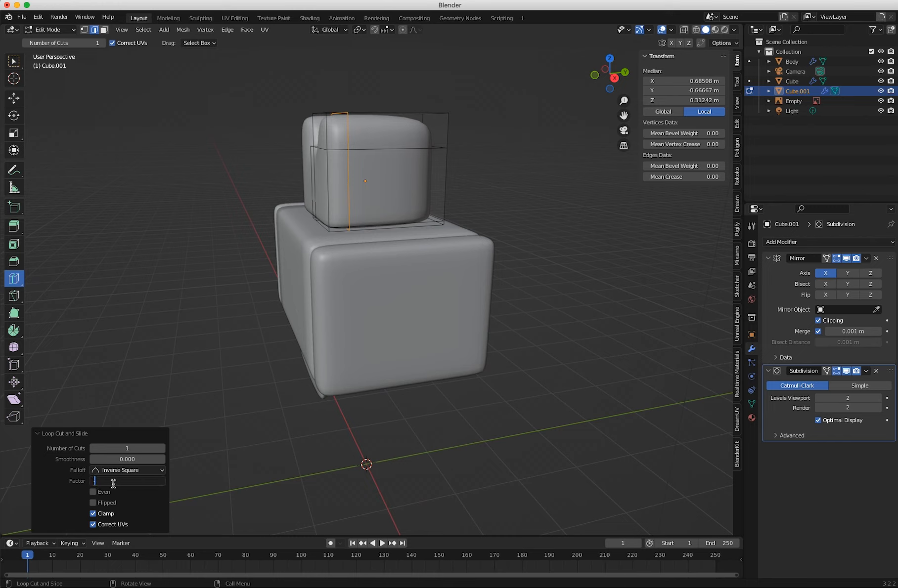
pyautogui.press('Return')
# Add a second vertical loop cut near the head's back face and set its slide factor to 0.5.
pyautogui.moveTo(416, 218); pyautogui.dragTo(418, 218)
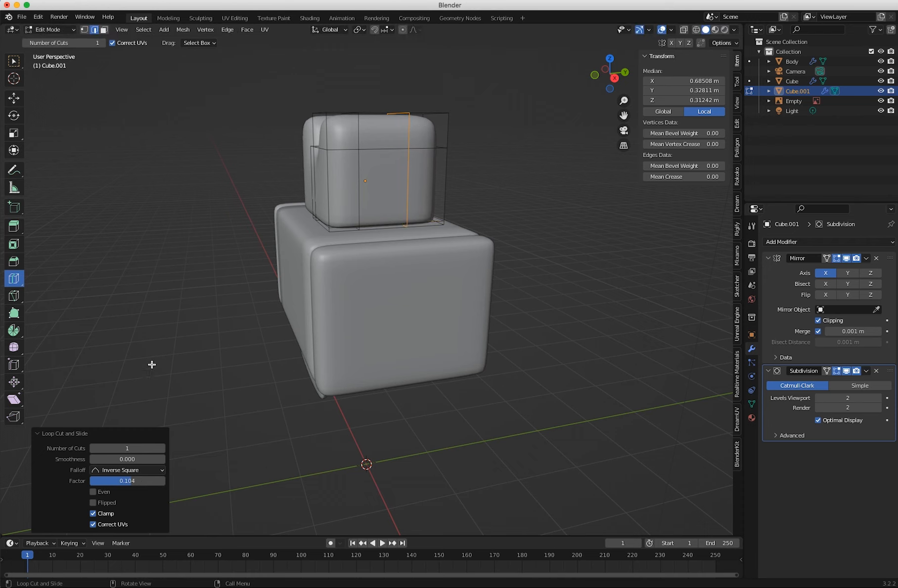
pyautogui.click(118, 482)
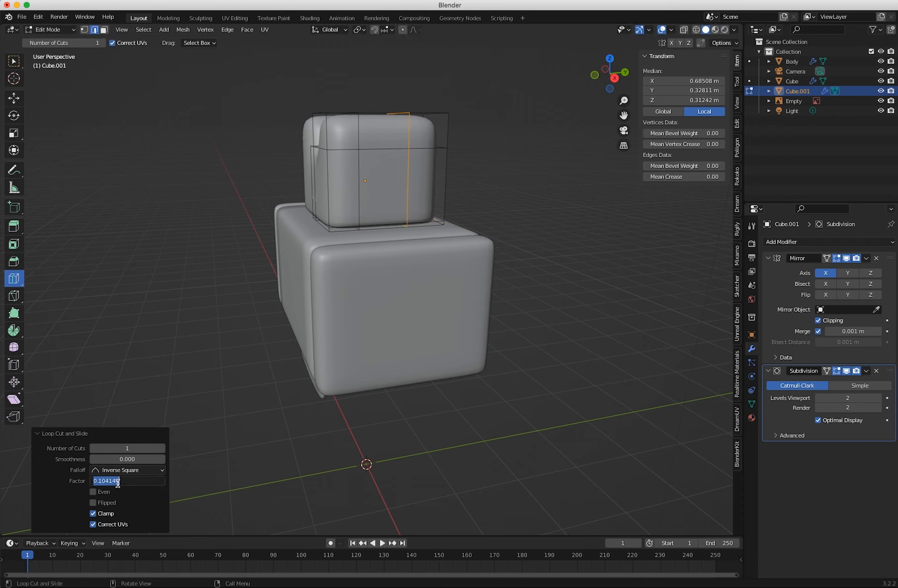
pyautogui.write('0.5')
pyautogui.press('Return')
# Select all the top faces of the raised ear and scale them along Y to about 0.615.
pyautogui.moveTo(287, 303); pyautogui.dragTo(232, 248, button='middle')
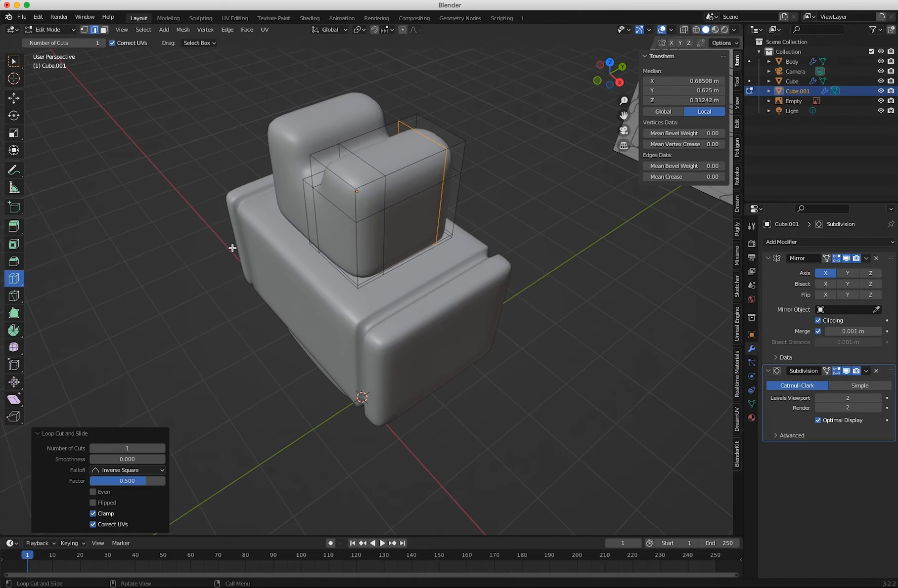
pyautogui.click(105, 30)
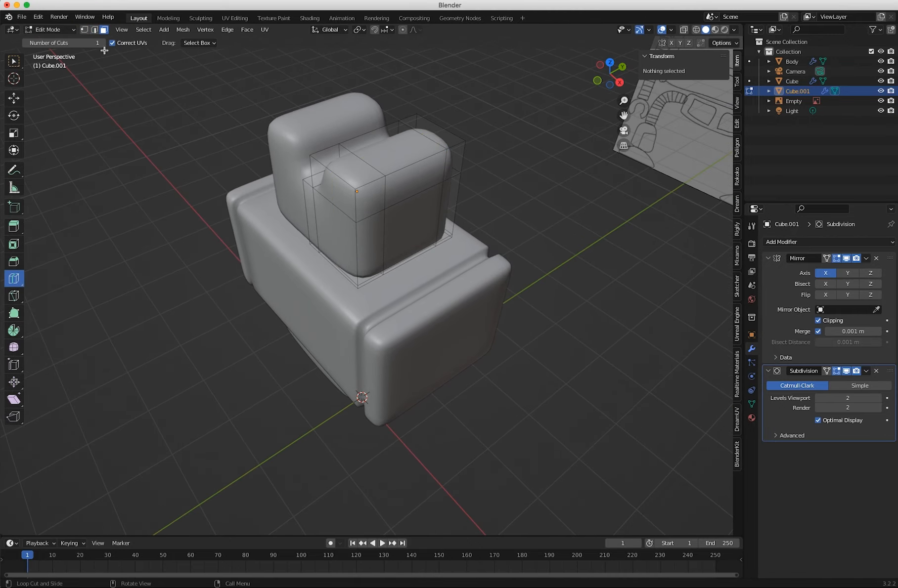
pyautogui.click(16, 61)
pyautogui.click(427, 131)
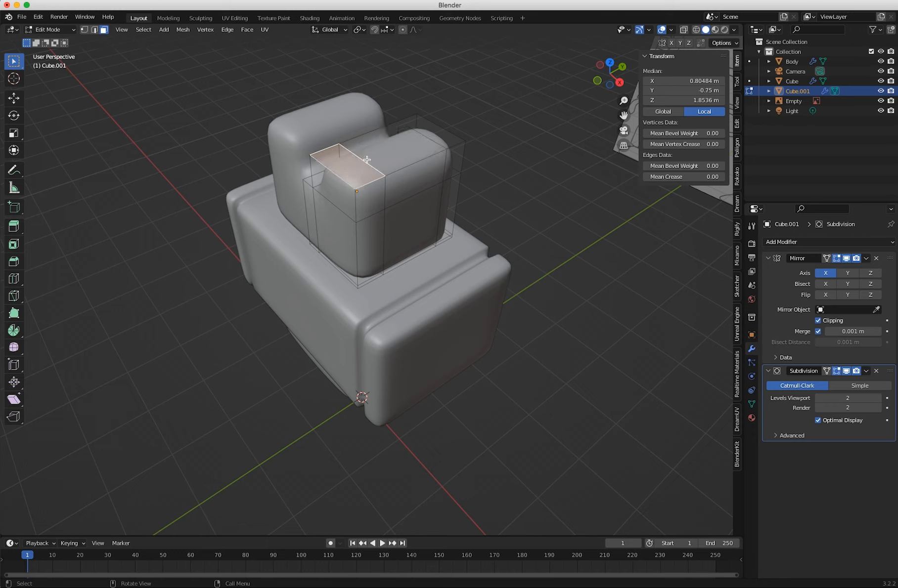
pyautogui.keyDown('shift'); pyautogui.click(425, 129); pyautogui.keyUp('shift')
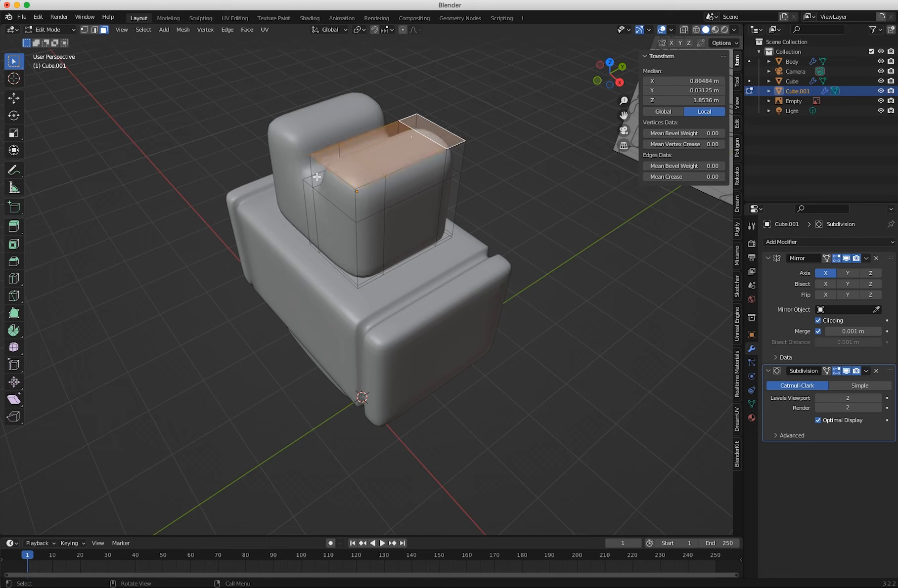
pyautogui.hotkey('shift', 'space')
pyautogui.press('s')
pyautogui.press('s')
pyautogui.press('y')
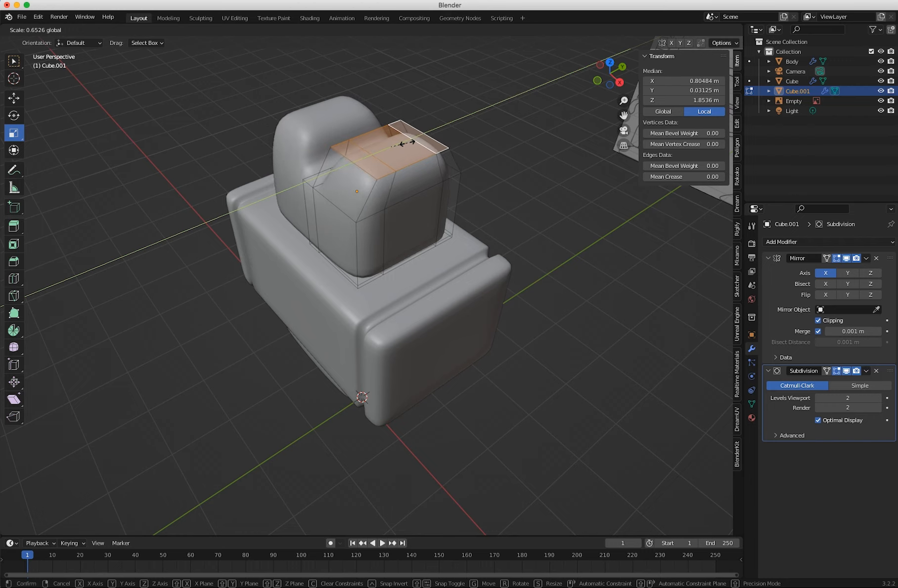
pyautogui.moveTo(406, 144); pyautogui.dragTo(406, 143)
# Turn X-ray on in the front view to compare the head with the reference drawing.
pyautogui.moveTo(348, 178); pyautogui.dragTo(410, 147, button='middle')
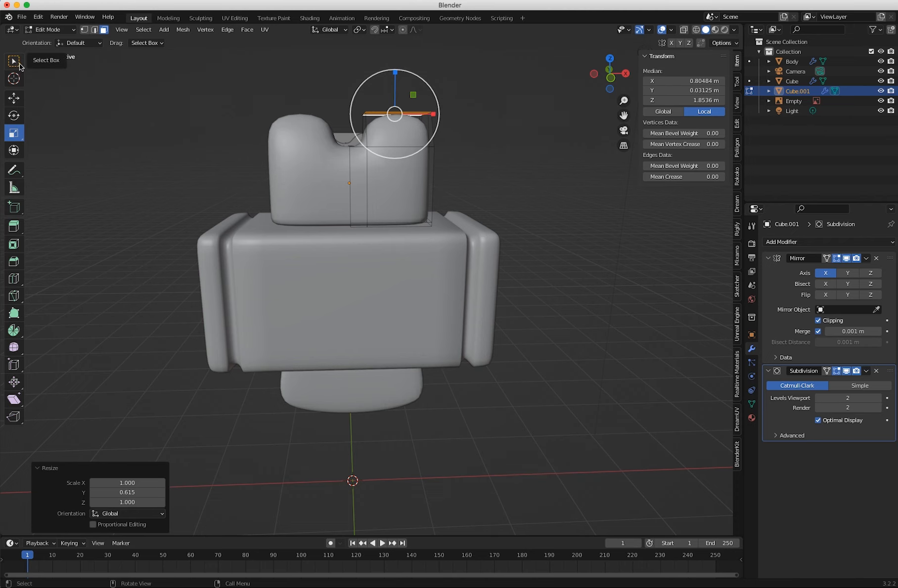
pyautogui.press('KP_1')
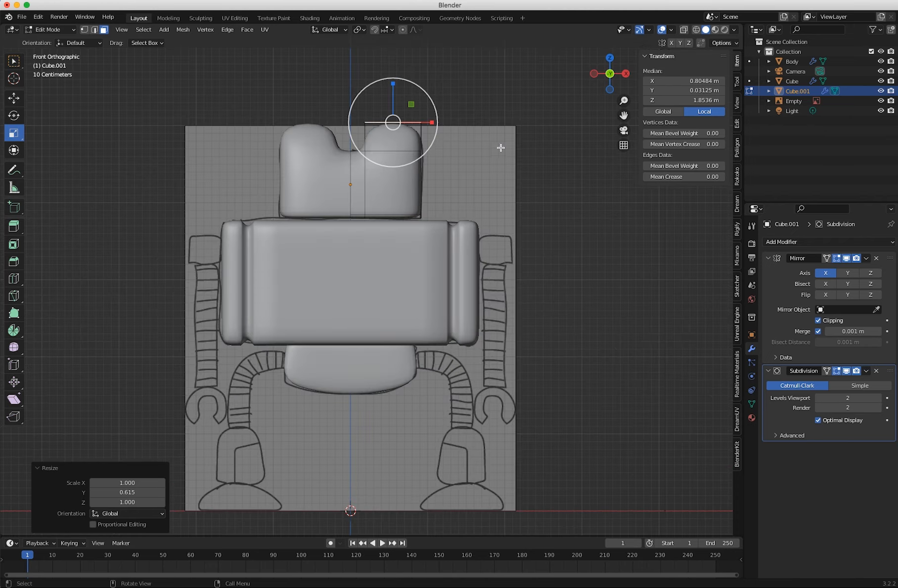
pyautogui.click(684, 30)
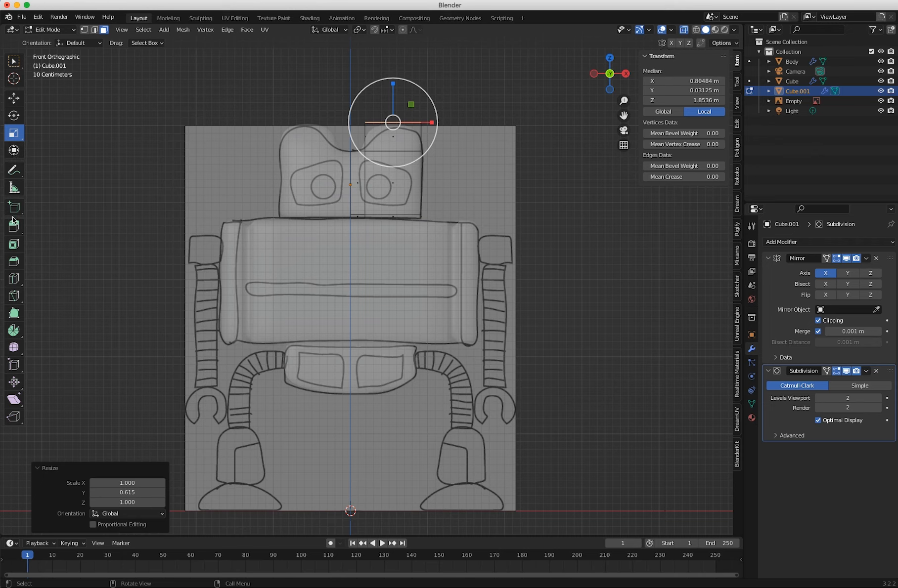
# Add a vertical loop cut to the head at the drawn eye's outer edge with a slide factor of about -0.643.
pyautogui.click(14, 278)
pyautogui.moveTo(410, 218); pyautogui.dragTo(426, 218)
pyautogui.click(420, 219)
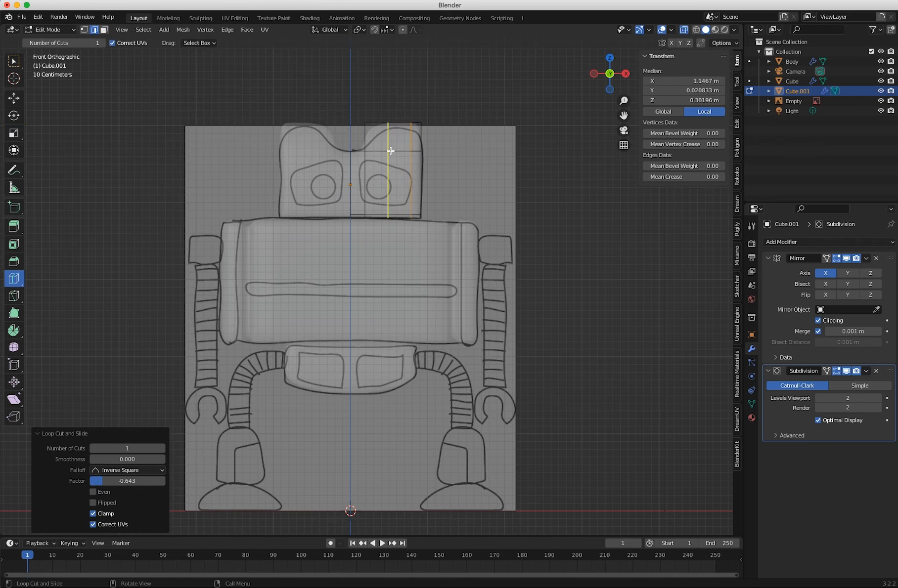
# Add horizontal loop cuts across the head at the drawn eye's upper and lower edges, with slide factors of about -0.719 and 0.655.
pyautogui.click(415, 164)
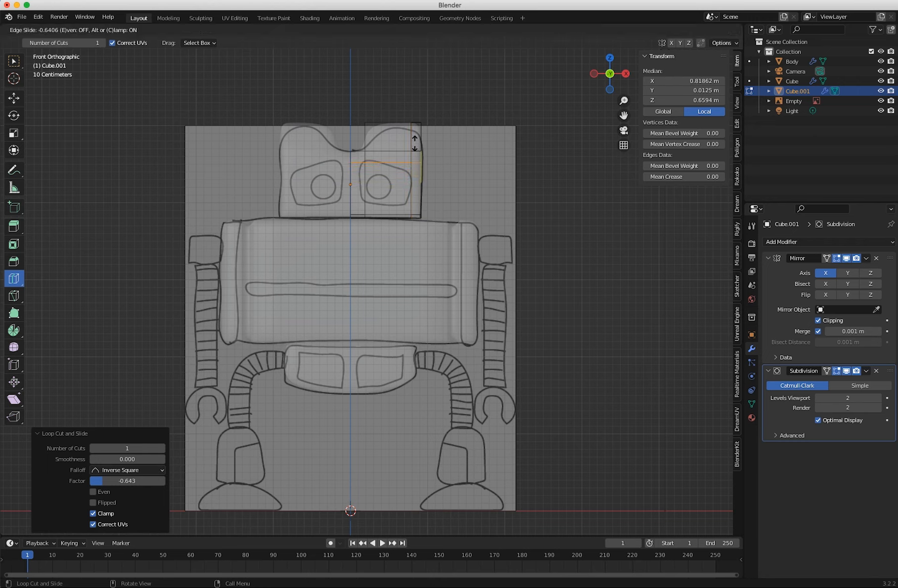
pyautogui.click(414, 141)
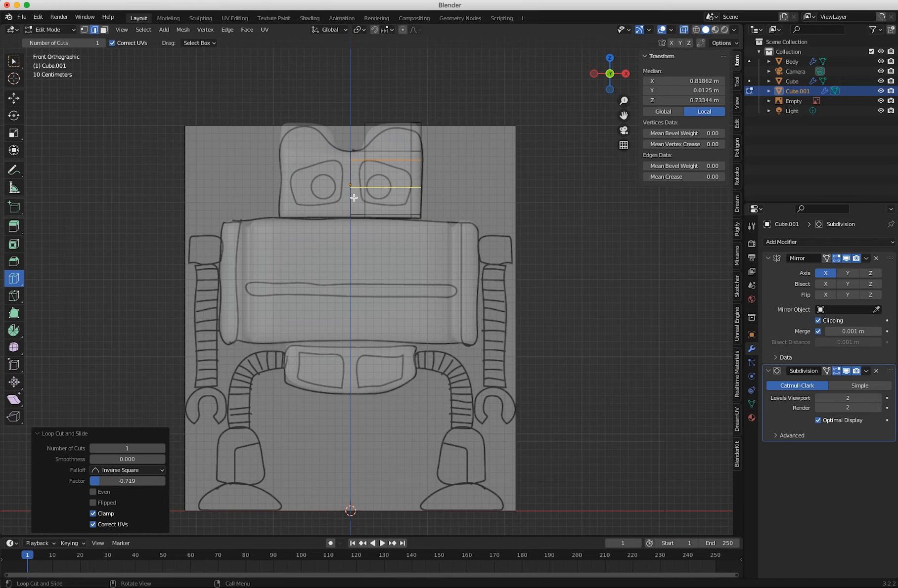
pyautogui.moveTo(349, 188); pyautogui.dragTo(361, 211)
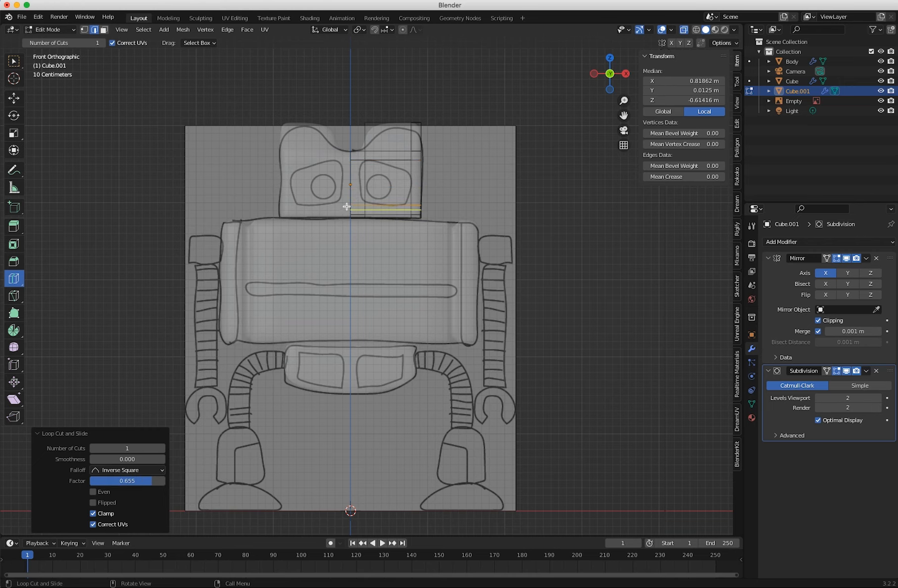
# Select the vertices at and below the eye's lower inner corner and move them about -0.045 m along X onto the drawn eye outline.
pyautogui.press('w')
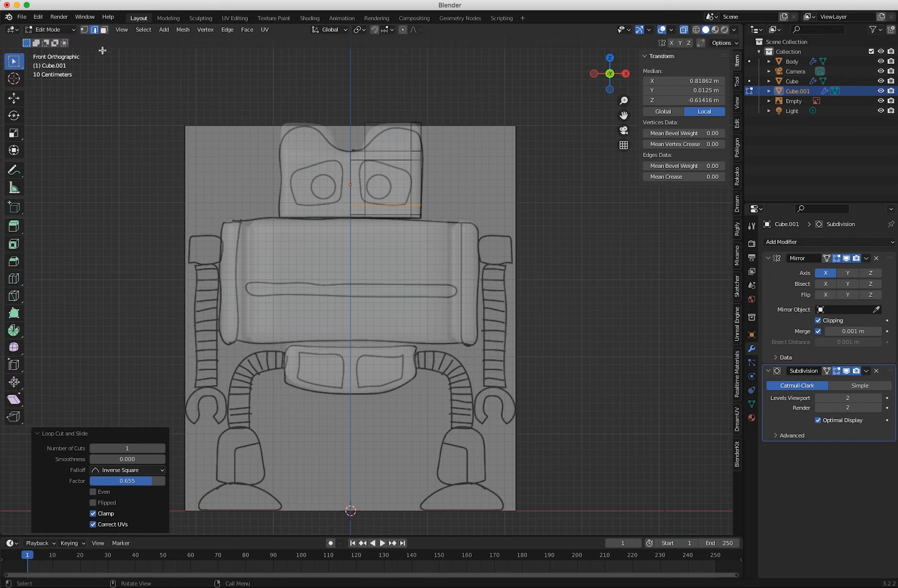
pyautogui.click(84, 29)
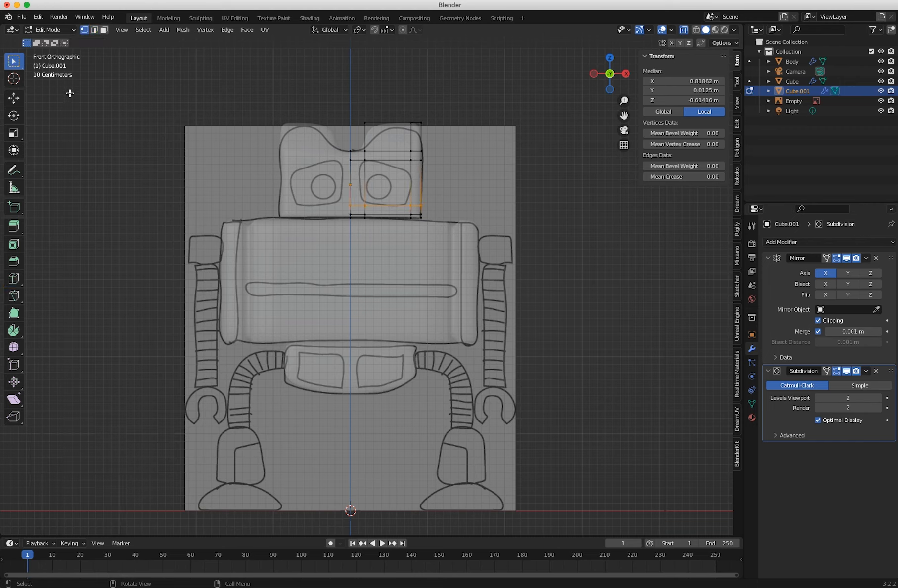
pyautogui.click(88, 106)
pyautogui.click(362, 203)
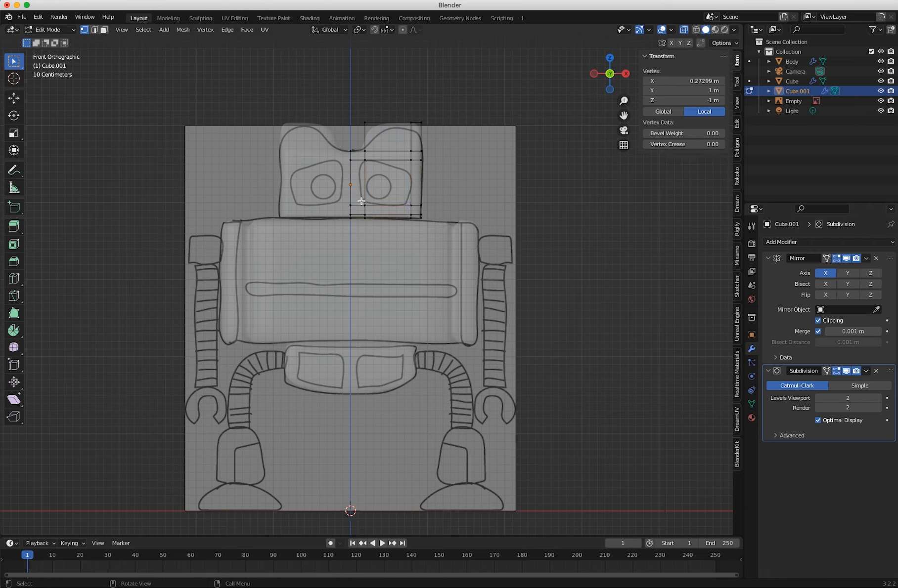
pyautogui.press('b')
pyautogui.moveTo(369, 223); pyautogui.dragTo(371, 223)
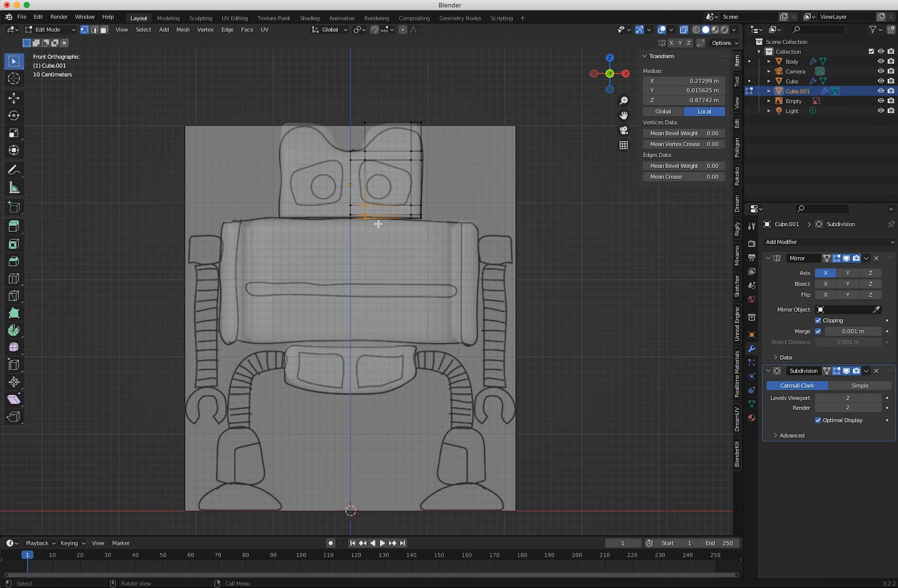
pyautogui.hotkey('shift', 'space')
pyautogui.press('g')
pyautogui.moveTo(365, 215); pyautogui.dragTo(398, 215)
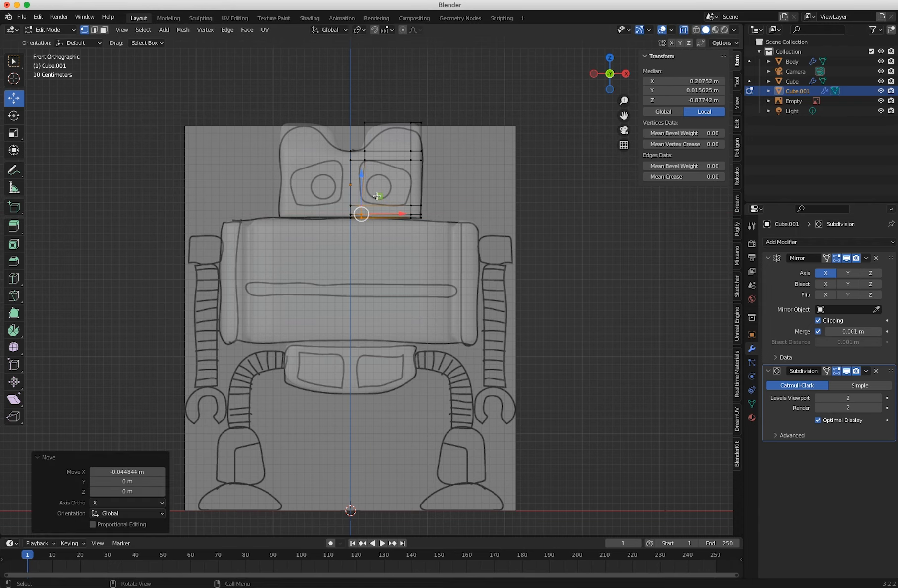
# Move the eye's upper inner corner vertices inward along X and its upper outer corner vertices down about 0.128 m to fit the drawing.
pyautogui.click(363, 160)
pyautogui.moveTo(395, 160); pyautogui.dragTo(331, 163)
pyautogui.click(193, 134)
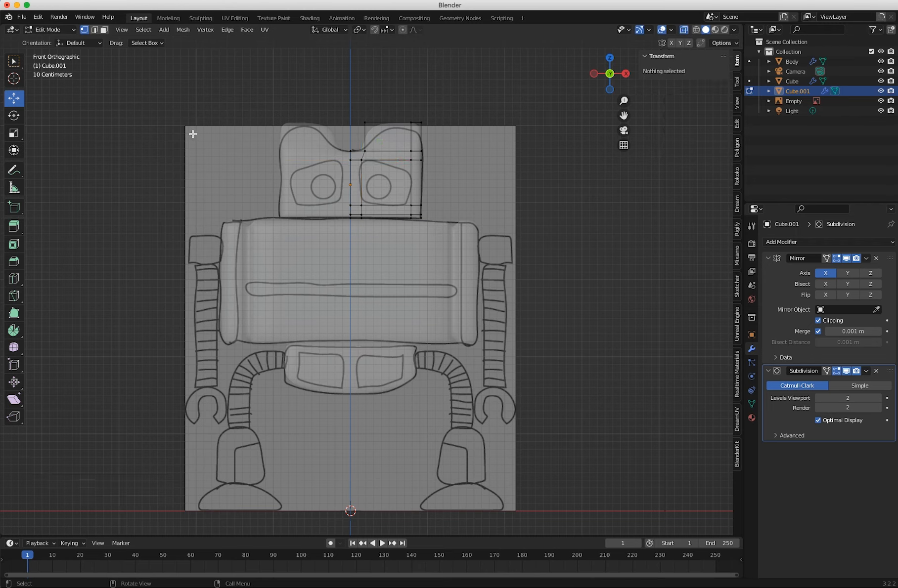
pyautogui.click(410, 151)
pyautogui.moveTo(412, 117); pyautogui.dragTo(411, 134)
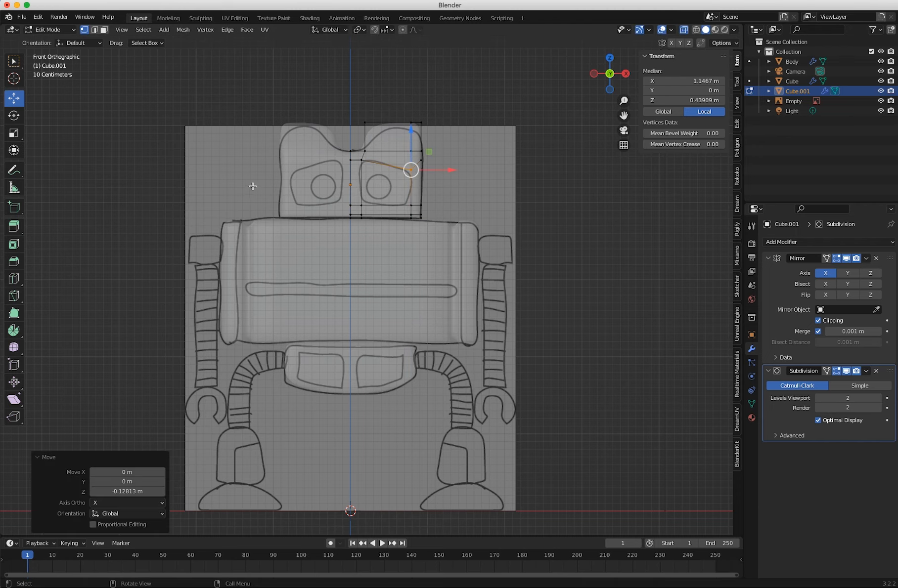
pyautogui.click(161, 162)
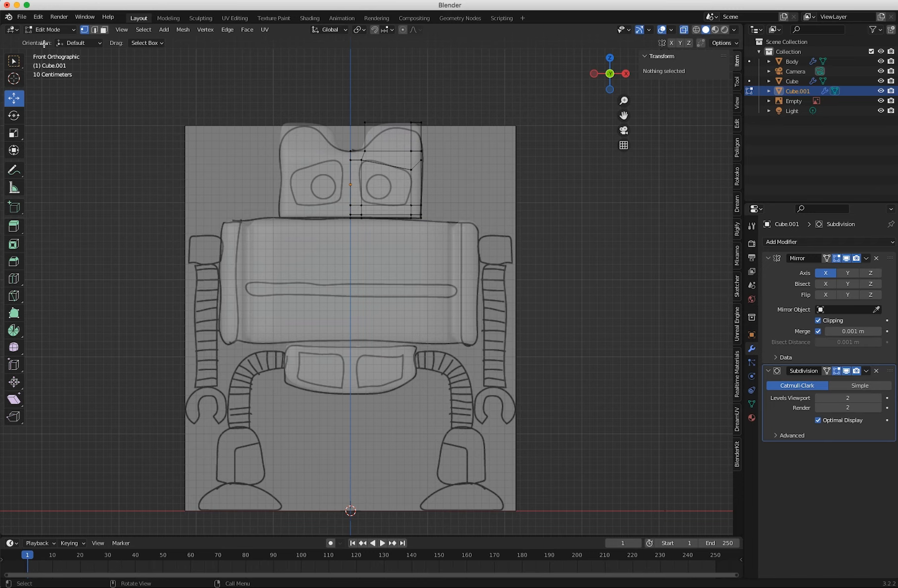
# Switch to face selection and select the head's front face enclosed by the eye outline.
pyautogui.moveTo(238, 213); pyautogui.dragTo(313, 229, button='middle')
pyautogui.press('KP_1')
pyautogui.click(104, 29)
pyautogui.click(385, 185)
pyautogui.moveTo(385, 188); pyautogui.dragTo(301, 239, button='middle')
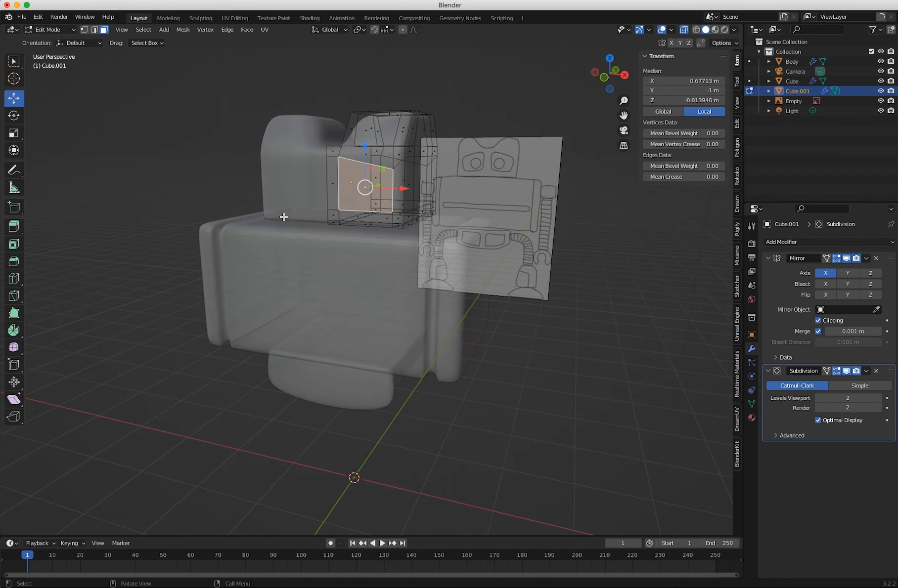
pyautogui.press('KP_1')
pyautogui.moveTo(335, 226); pyautogui.dragTo(316, 238, button='middle')
pyautogui.press('e')
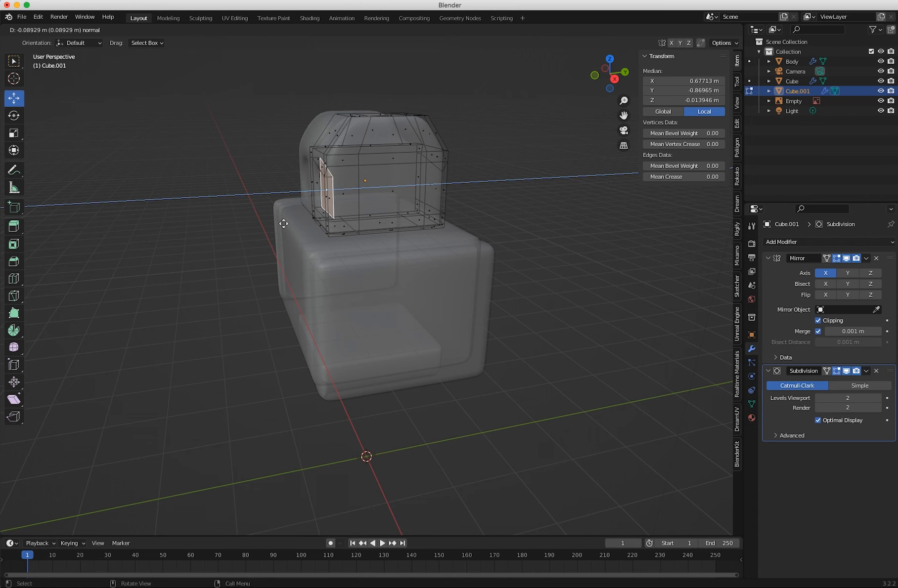
pyautogui.click(283, 224)
pyautogui.hotkey('ctrl', 'z')
pyautogui.moveTo(270, 237); pyautogui.dragTo(376, 255, button='middle')
pyautogui.click(14, 264)
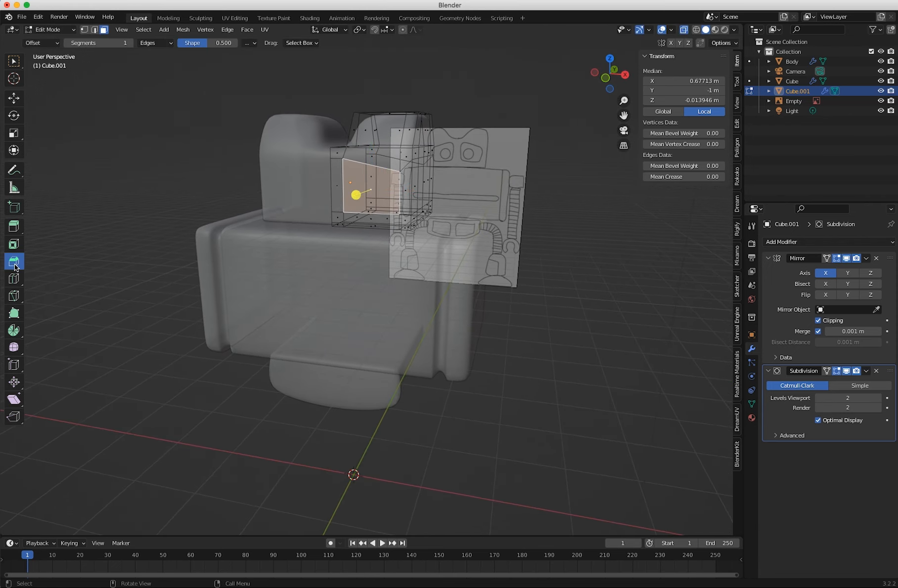
pyautogui.moveTo(355, 196)
pyautogui.mouseDown()
pyautogui.moveTo(363, 197)
pyautogui.moveTo(341, 198)
pyautogui.moveTo(349, 196)
pyautogui.mouseUp()
pyautogui.press('super+z')
# Inset the eye face about 0.044 m and extrude it about 0.103 m into the head, with X-ray off.
pyautogui.click(14, 244)
pyautogui.moveTo(389, 162)
pyautogui.mouseDown()
pyautogui.moveTo(382, 166)
pyautogui.moveTo(392, 161)
pyautogui.mouseUp()
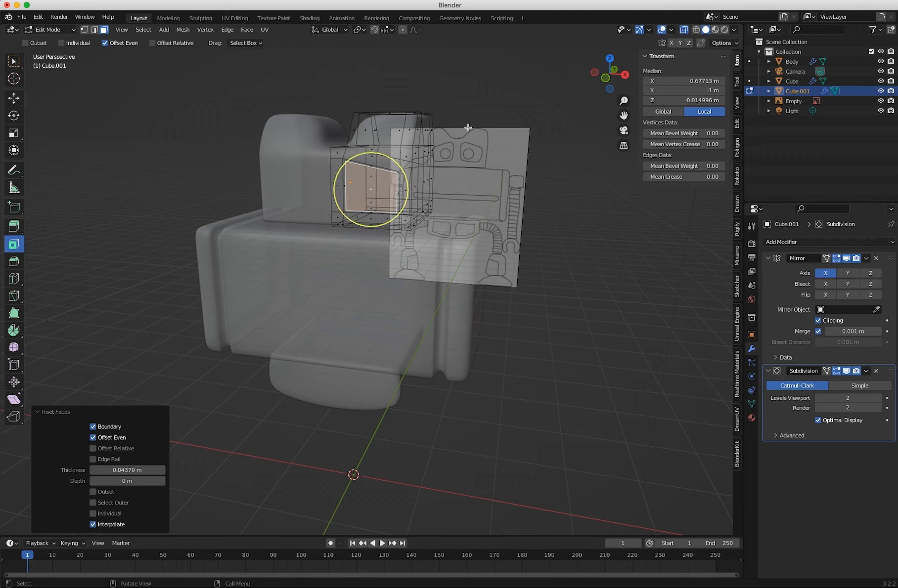
pyautogui.click(684, 31)
pyautogui.moveTo(388, 211); pyautogui.dragTo(303, 194, button='middle')
pyautogui.scroll(4, 362, 198)
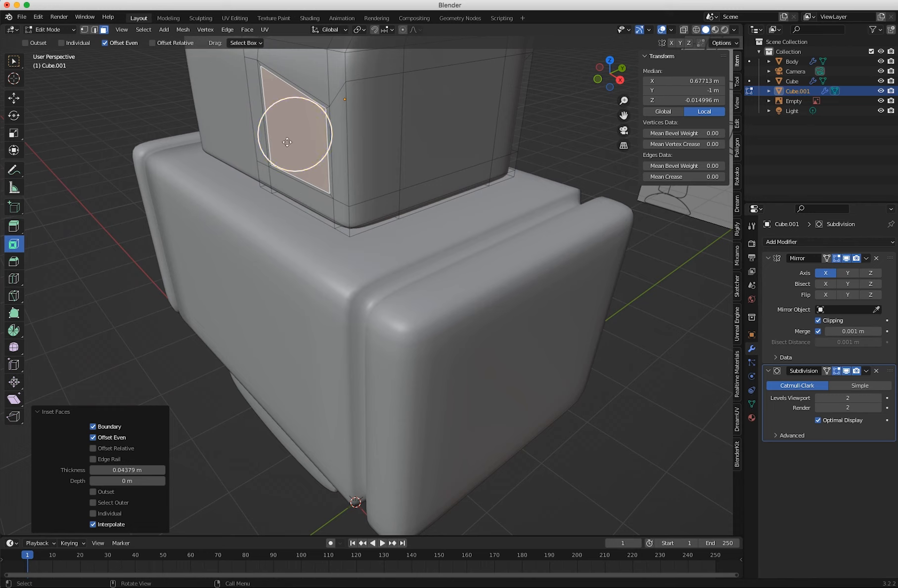
pyautogui.press('e')
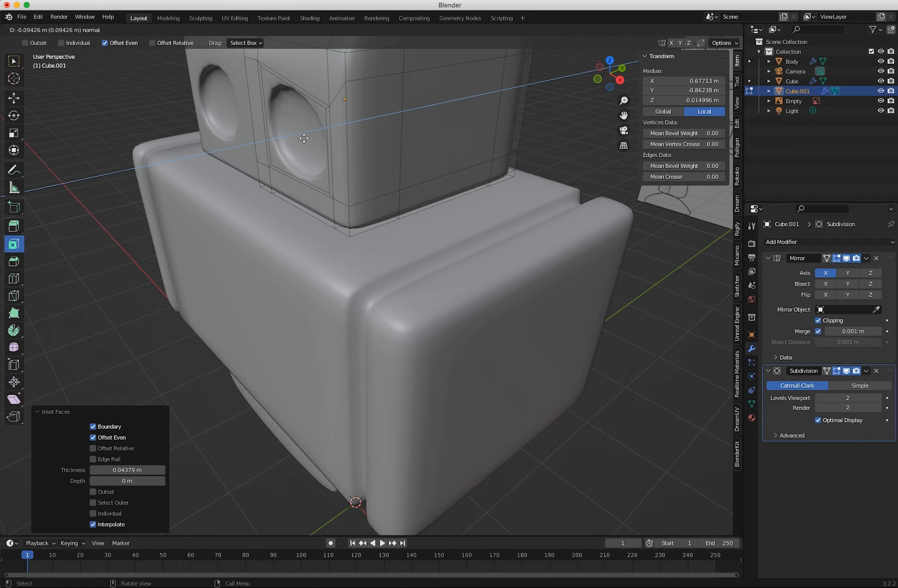
pyautogui.click(305, 138)
# Add a loop cut around the inner wall of the eye socket with a slide factor of about 0.062.
pyautogui.moveTo(310, 133); pyautogui.dragTo(472, 177, button='middle')
pyautogui.moveTo(424, 201); pyautogui.dragTo(324, 242, button='middle')
pyautogui.scroll(-3, 391, 210)
pyautogui.scroll(3, 315, 213)
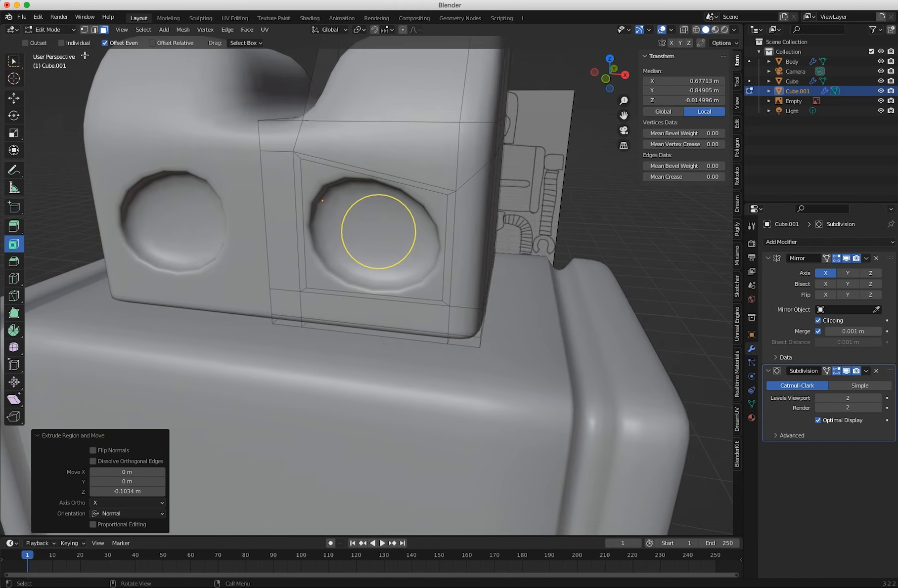
pyautogui.click(17, 280)
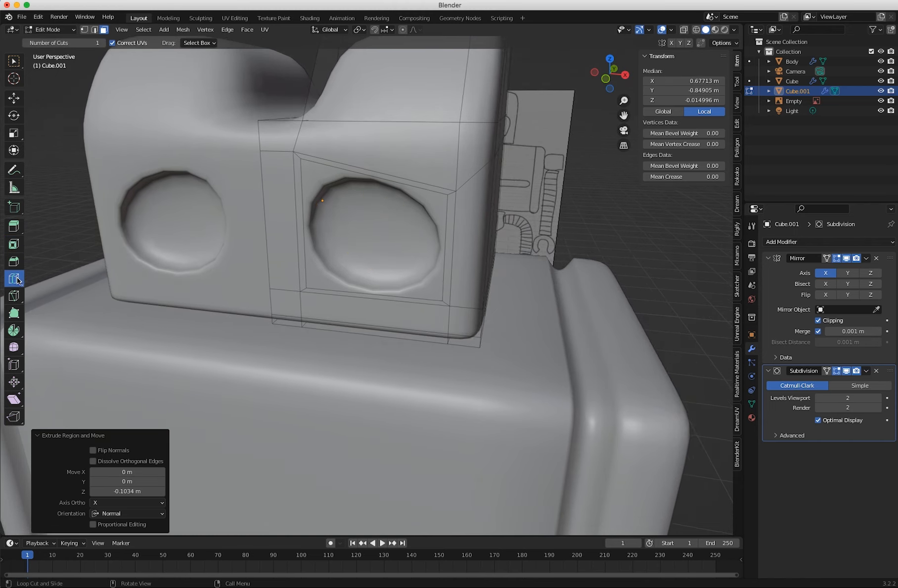
pyautogui.moveTo(313, 259); pyautogui.dragTo(215, 253, button='middle')
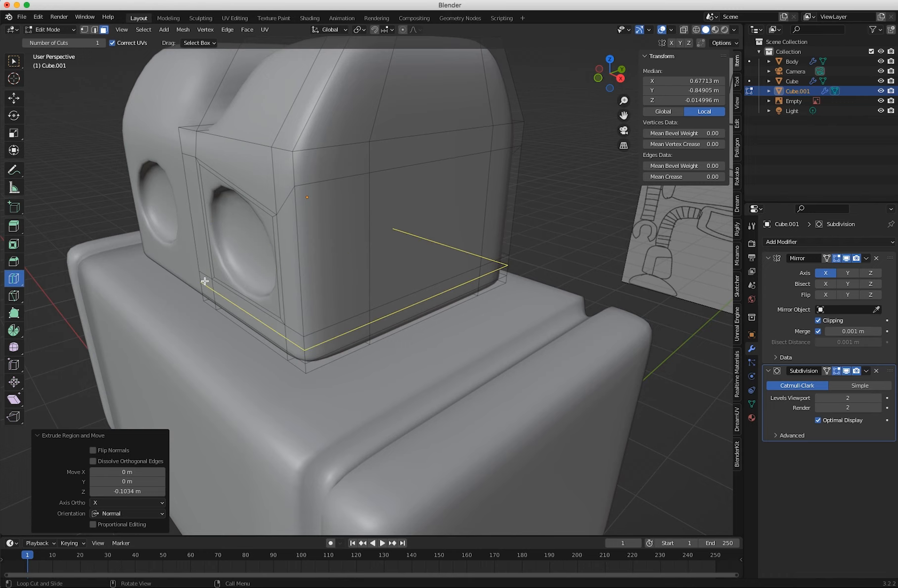
pyautogui.moveTo(222, 267); pyautogui.dragTo(228, 273)
pyautogui.moveTo(230, 273); pyautogui.dragTo(347, 272, button='middle')
pyautogui.scroll(-1, 349, 267)
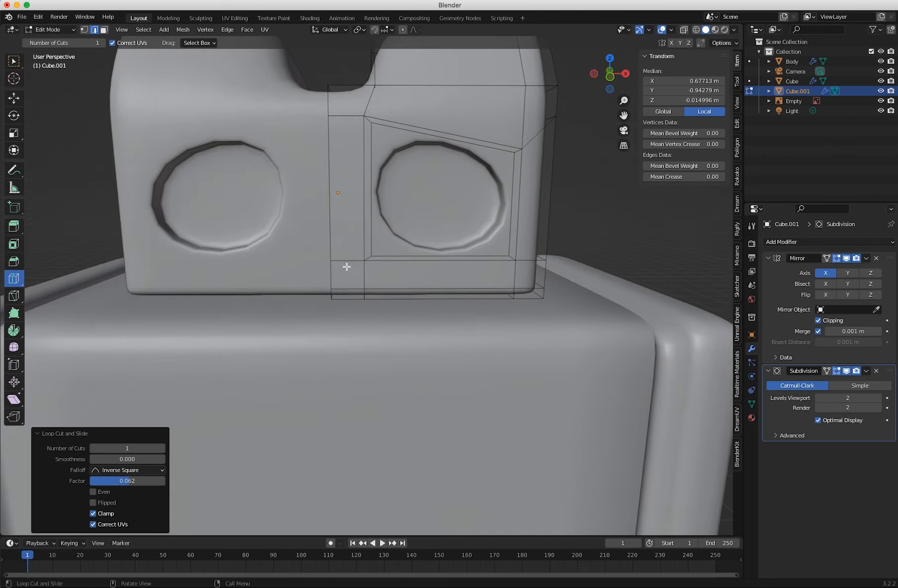
# Add vertical loop cuts near the eye socket's inner and outer edges, sliding the inner one to a factor of about 0.712.
pyautogui.scroll(-5, 367, 298)
pyautogui.moveTo(486, 396); pyautogui.dragTo(380, 323, button='middle')
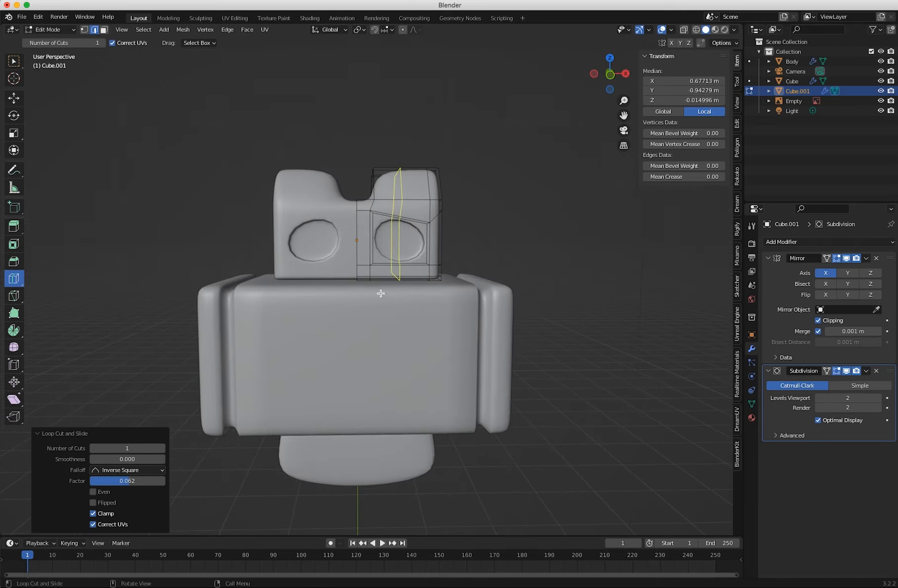
pyautogui.scroll(4, 374, 277)
pyautogui.moveTo(364, 220); pyautogui.dragTo(346, 222, button='middle')
pyautogui.moveTo(371, 285); pyautogui.dragTo(462, 283)
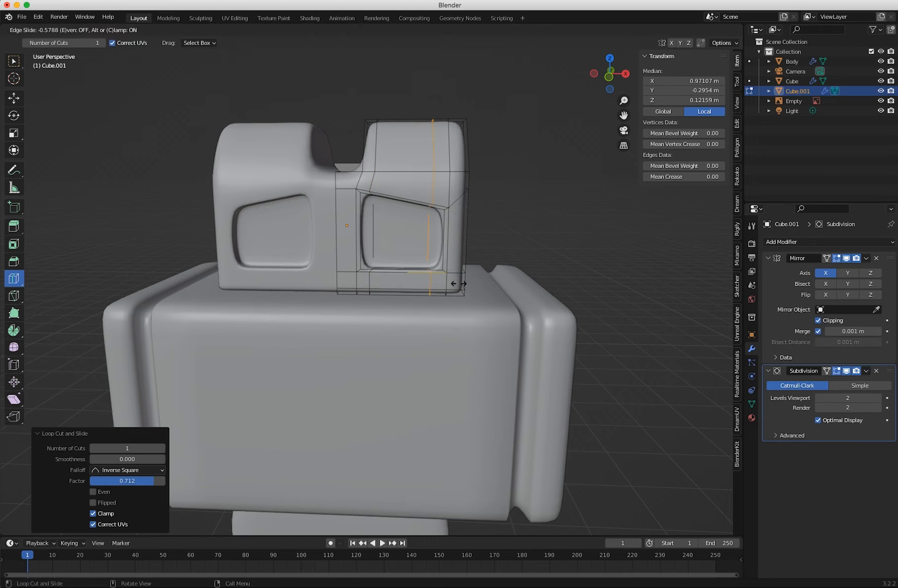
pyautogui.moveTo(461, 283); pyautogui.dragTo(461, 283)
# Leave Edit Mode and compare the head with the reference drawing in the front orthographic view.
pyautogui.moveTo(401, 295); pyautogui.dragTo(360, 285, button='middle')
pyautogui.click(43, 29)
pyautogui.click(41, 42)
pyautogui.click(156, 128)
pyautogui.moveTo(235, 230); pyautogui.dragTo(286, 242, button='middle')
pyautogui.press('KP_1')
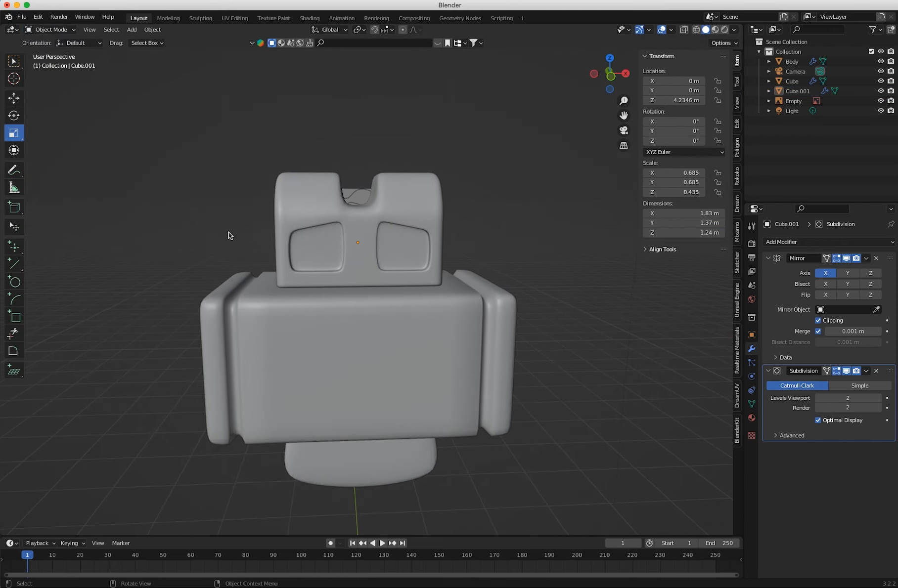
pyautogui.press('KP_5')
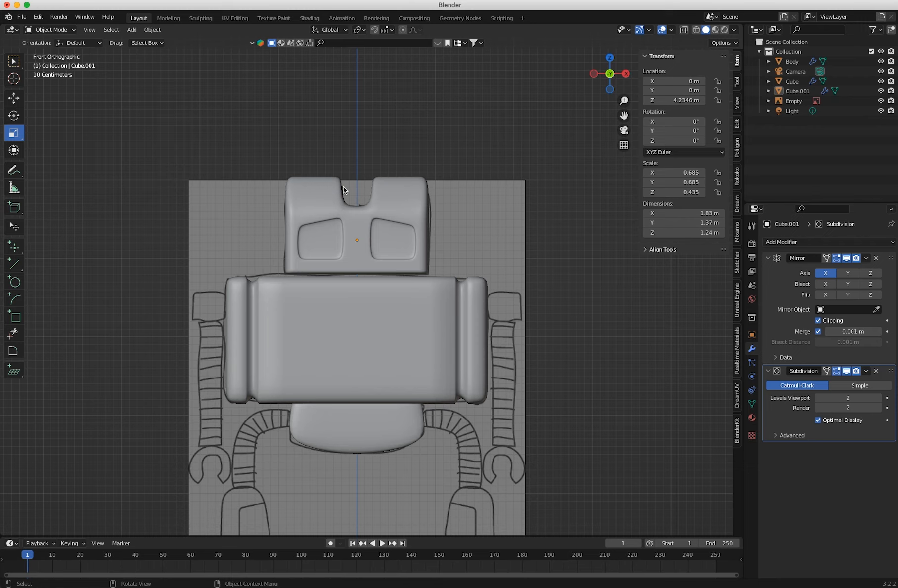
# Edit the head's vertices with X-ray on and move the ear's inner top vertices about 0.252 m along X.
pyautogui.click(40, 32)
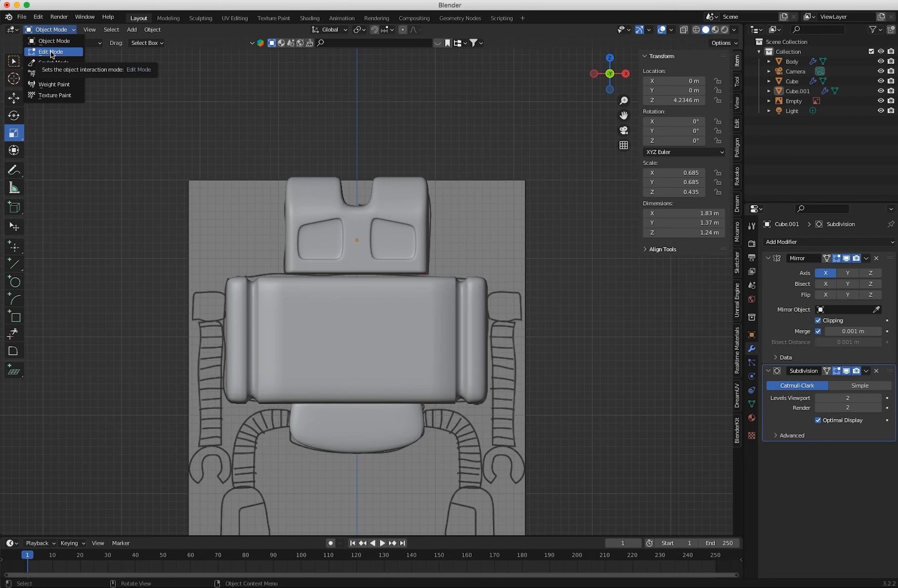
pyautogui.click(52, 53)
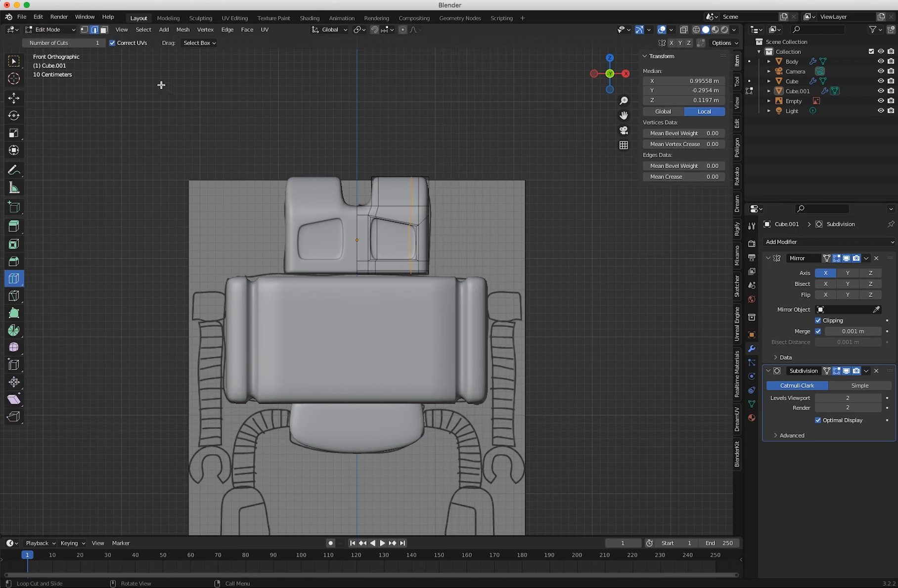
pyautogui.press('1')
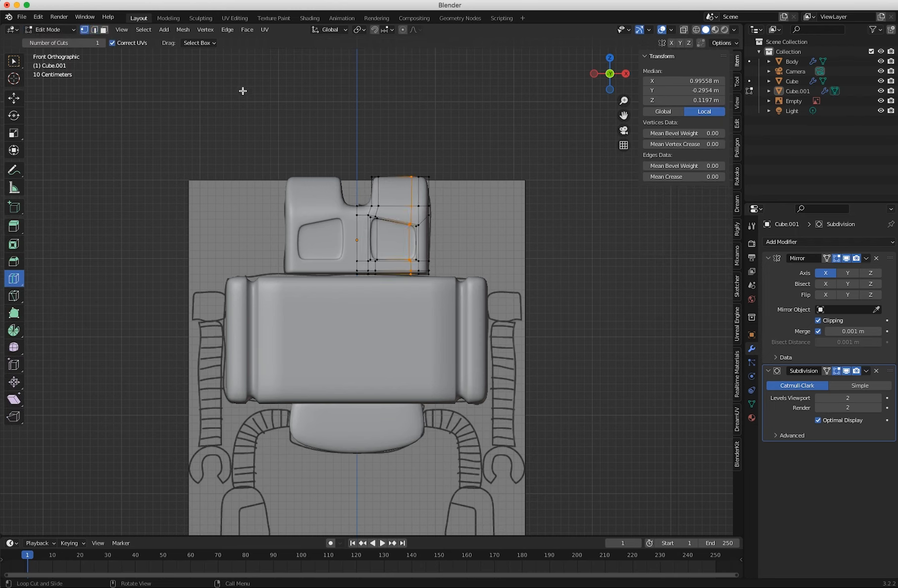
pyautogui.click(13, 62)
pyautogui.moveTo(341, 136); pyautogui.dragTo(418, 178)
pyautogui.hotkey('shift', 'space')
pyautogui.press('g')
pyautogui.press('super+z')
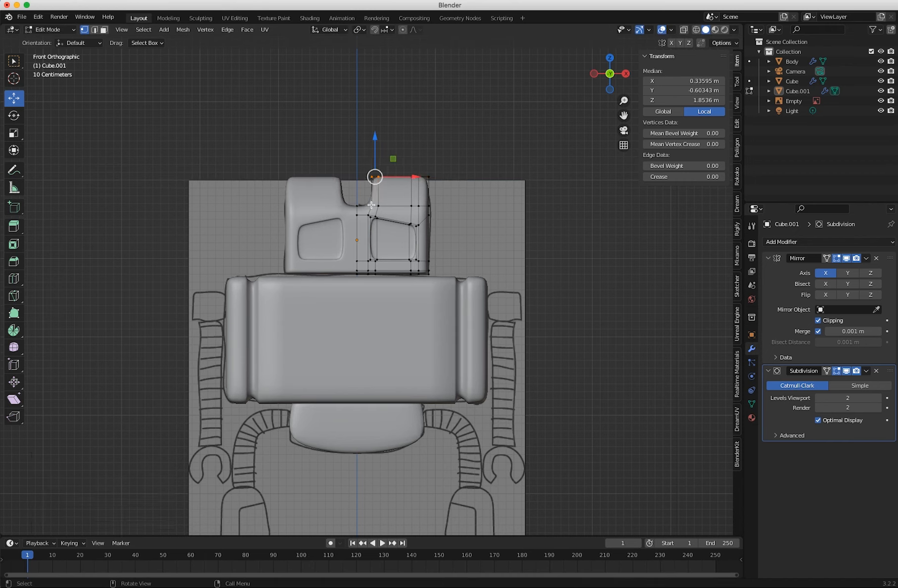
pyautogui.click(685, 32)
pyautogui.click(346, 137)
pyautogui.moveTo(357, 143); pyautogui.dragTo(418, 187)
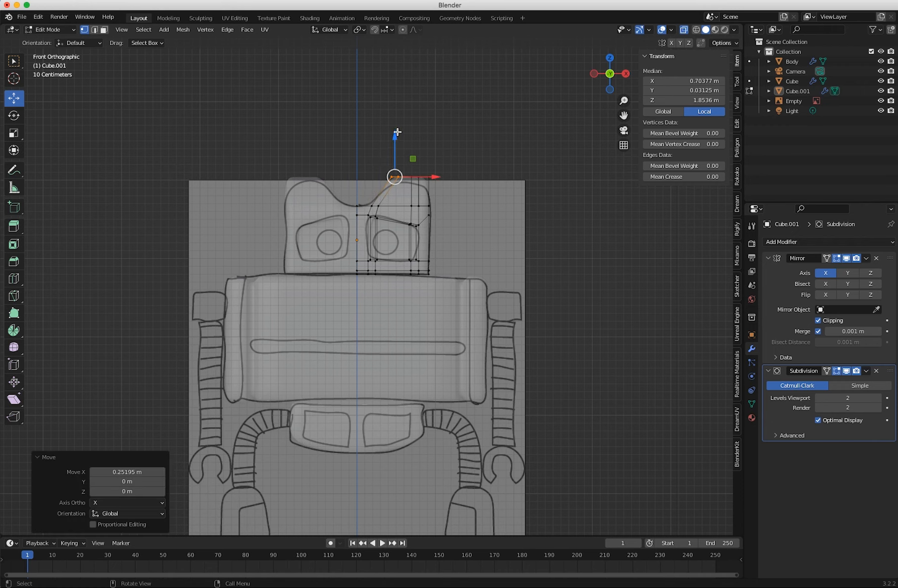
# Lower the ear's inner top vertices onto the drawn curve and move its outer top vertices down about 0.076 m.
pyautogui.moveTo(397, 132); pyautogui.dragTo(394, 182)
pyautogui.moveTo(391, 143); pyautogui.dragTo(386, 149)
pyautogui.moveTo(426, 185)
pyautogui.mouseDown()
pyautogui.moveTo(419, 179)
pyautogui.moveTo(434, 182)
pyautogui.mouseUp()
pyautogui.click(398, 142)
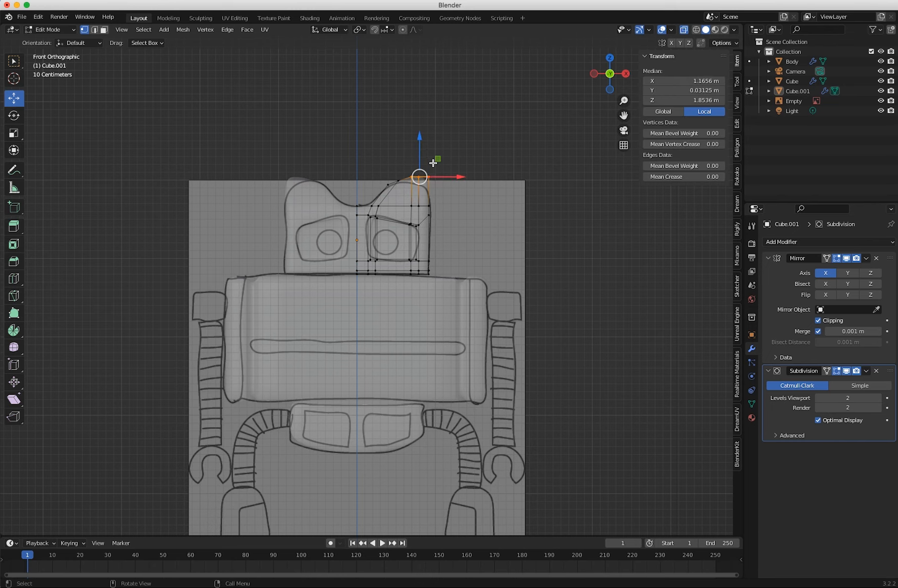
pyautogui.moveTo(421, 133); pyautogui.dragTo(421, 145)
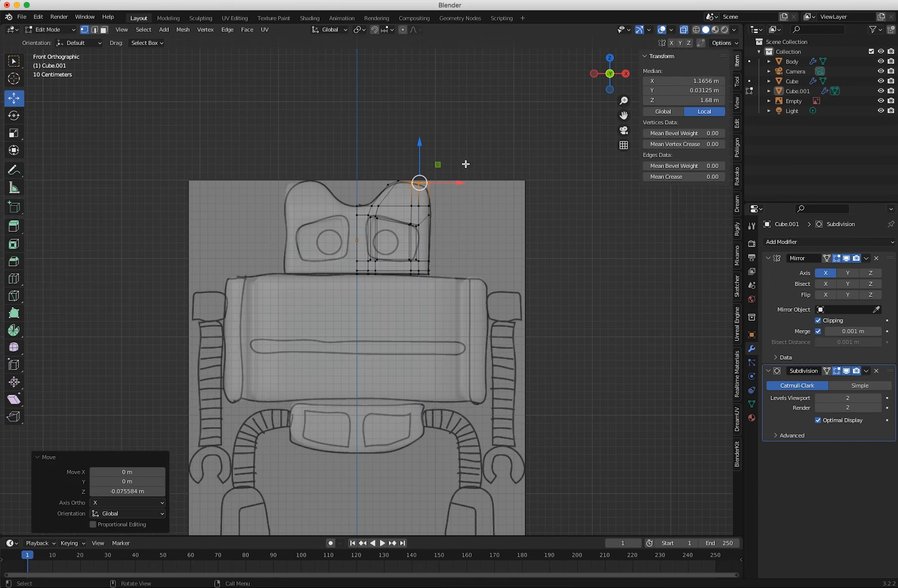
# Fine-tune the ear's outermost and middle top vertices along Z to follow the drawn rounded ear outline.
pyautogui.click(465, 168)
pyautogui.moveTo(450, 187); pyautogui.dragTo(405, 193)
pyautogui.click(465, 215)
pyautogui.moveTo(398, 143); pyautogui.dragTo(398, 146)
pyautogui.click(388, 185)
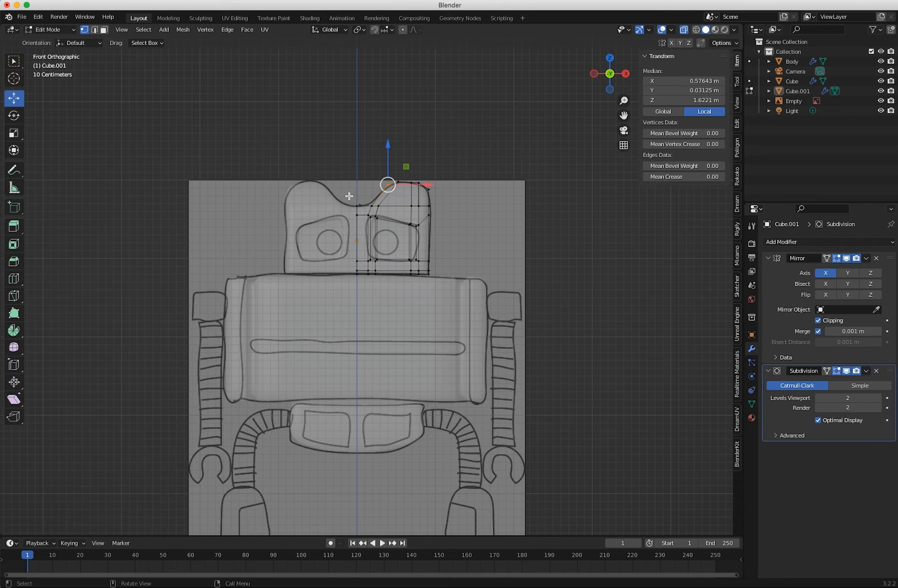
# Return to Object Mode, turn X-ray off and inspect the reshaped head in perspective.
pyautogui.click(252, 109)
pyautogui.click(48, 29)
pyautogui.click(55, 39)
pyautogui.moveTo(217, 125); pyautogui.dragTo(228, 199, button='middle')
pyautogui.click(606, 76)
pyautogui.click(684, 31)
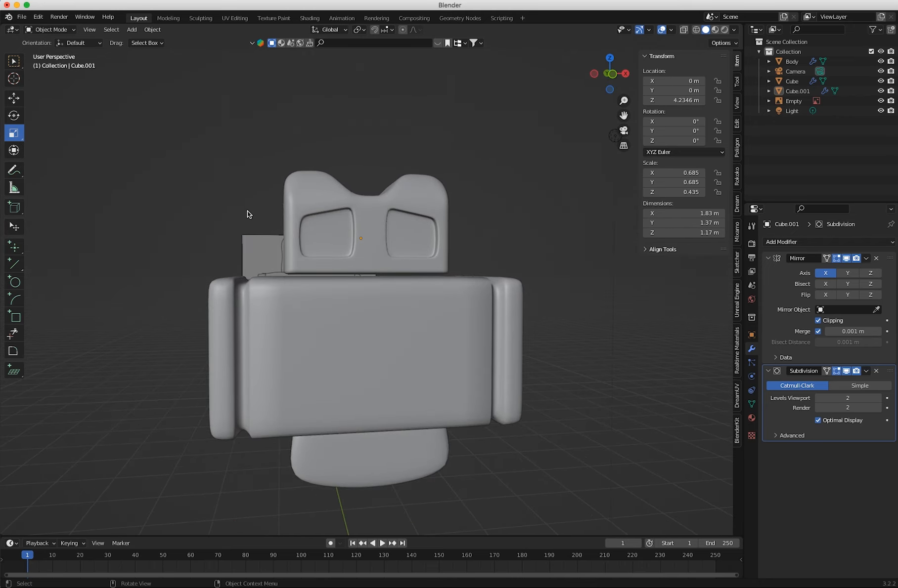
# Select the robot's head in the front view and rename its object as Head.
pyautogui.press('KP_1')
pyautogui.keyDown('shift'); pyautogui.moveTo(228, 266); pyautogui.dragTo(217, 154, button='middle'); pyautogui.keyUp('shift')
pyautogui.moveTo(237, 297)
pyautogui.mouseDown(button='middle')
pyautogui.moveTo(269, 322)
pyautogui.moveTo(233, 294)
pyautogui.mouseUp(button='middle')
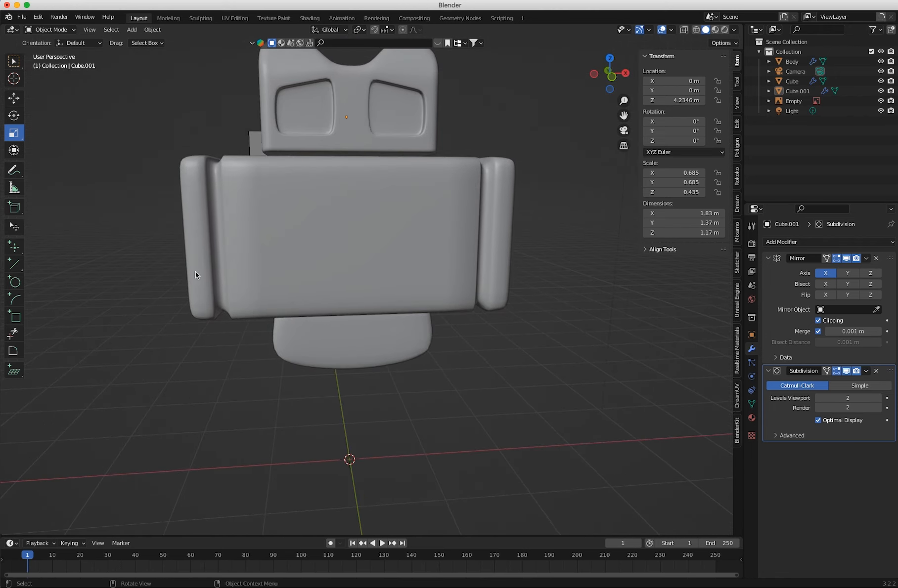
pyautogui.press('KP_1')
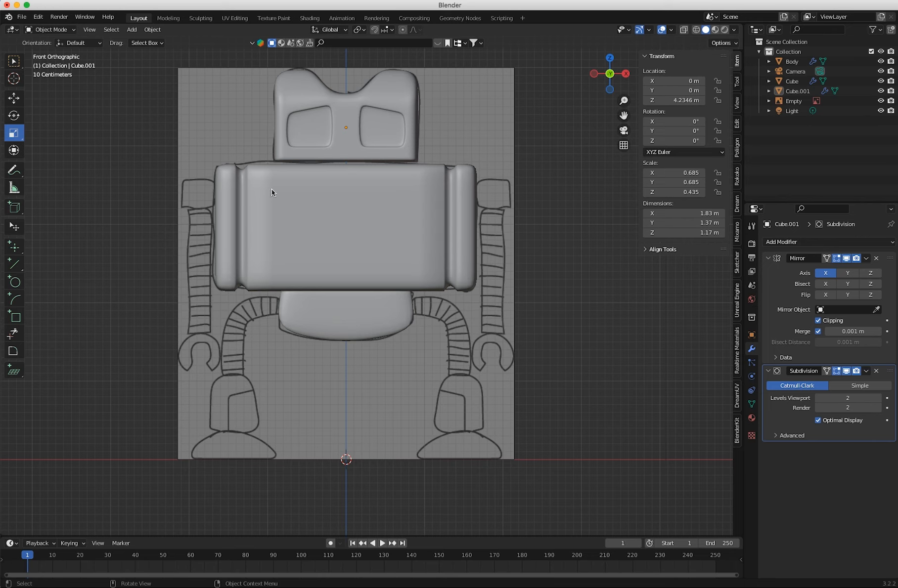
pyautogui.click(46, 29)
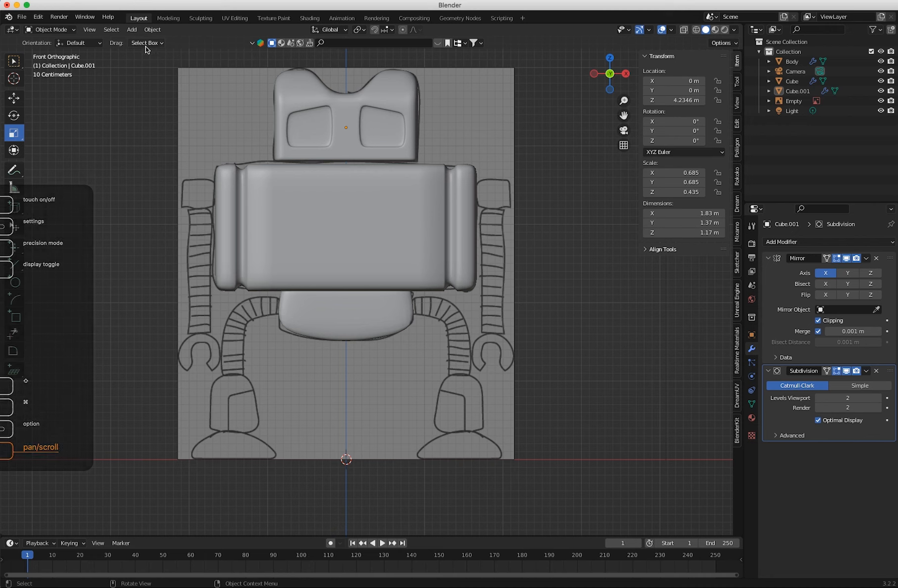
pyautogui.click(132, 30)
pyautogui.click(294, 99)
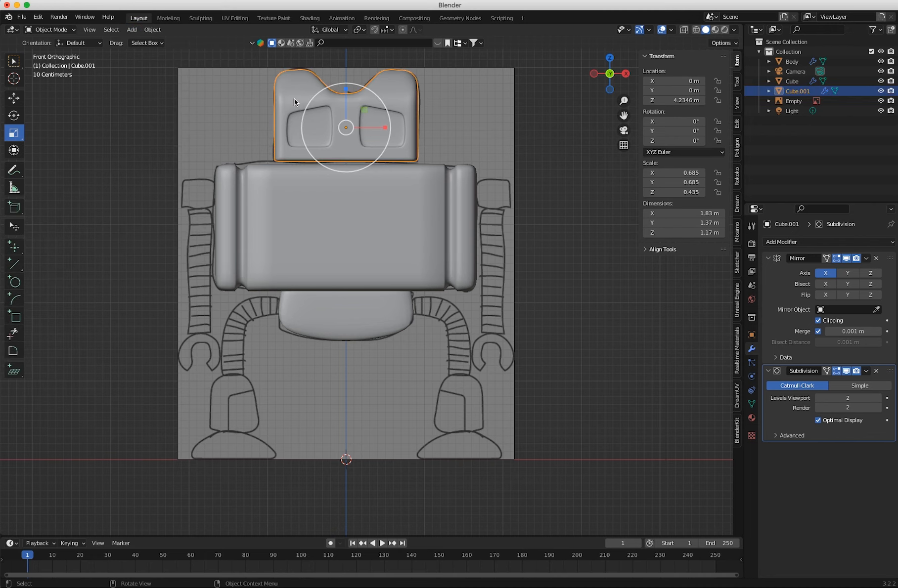
pyautogui.doubleClick(791, 91)
pyautogui.write('Head')
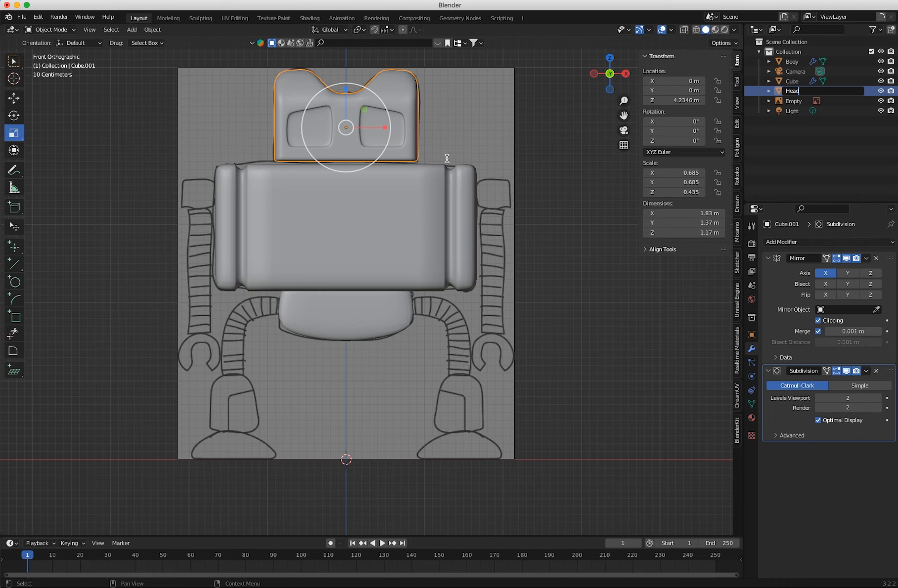
pyautogui.press('Return')
# Select the rounded part below the body and rename its object as Hips.
pyautogui.click(337, 312)
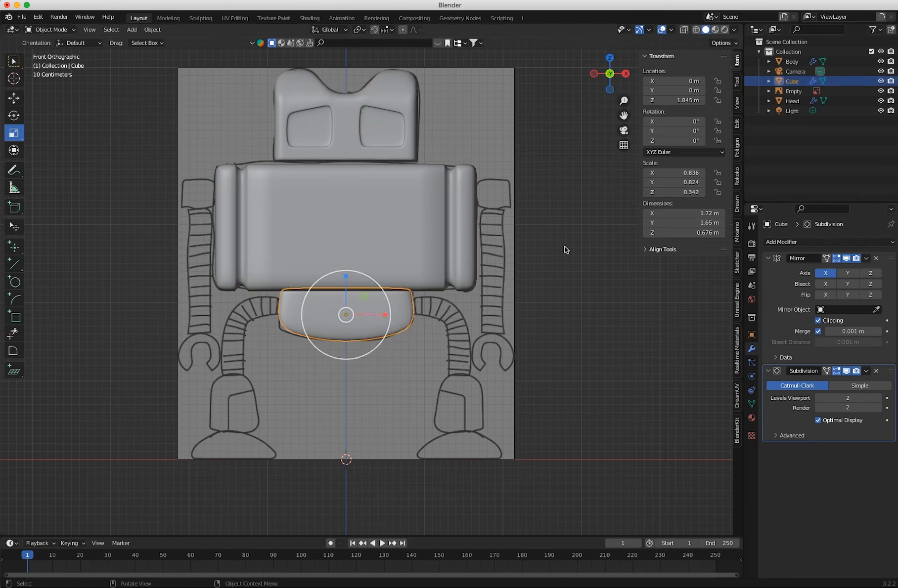
pyautogui.doubleClick(796, 81)
pyautogui.write('Hips')
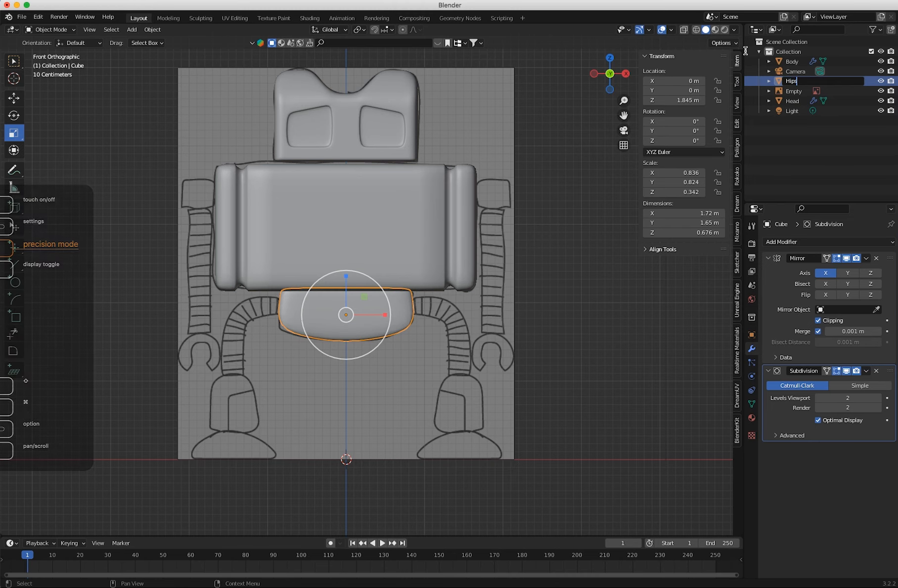
pyautogui.press('Return')
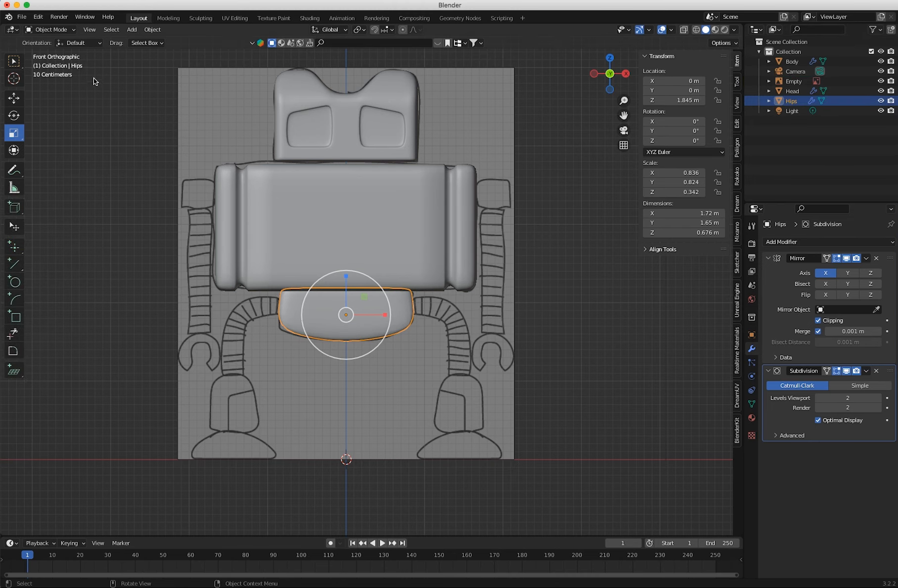
# Deselect the hips and add a 2 m cube mesh at the world origin.
pyautogui.click(122, 129)
pyautogui.click(131, 29)
pyautogui.moveTo(129, 41)
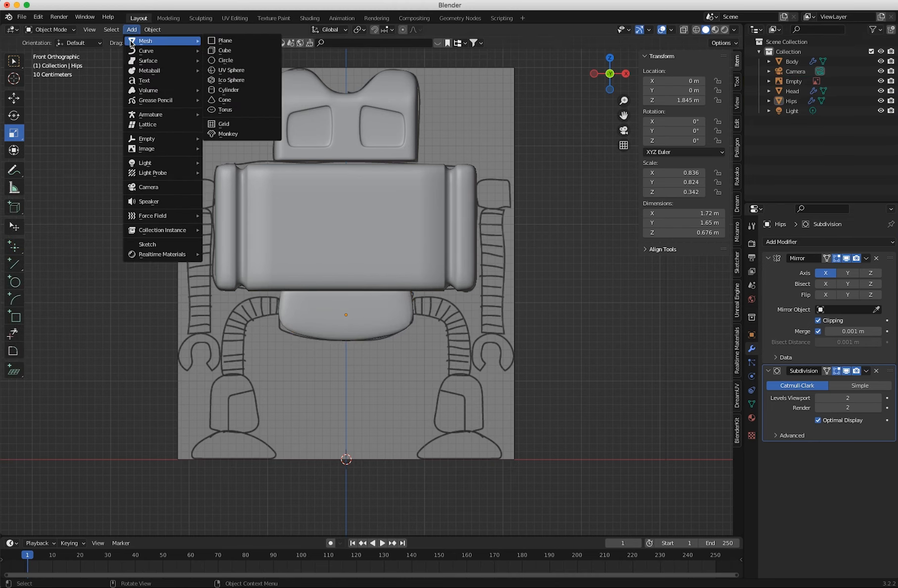
pyautogui.click(229, 48)
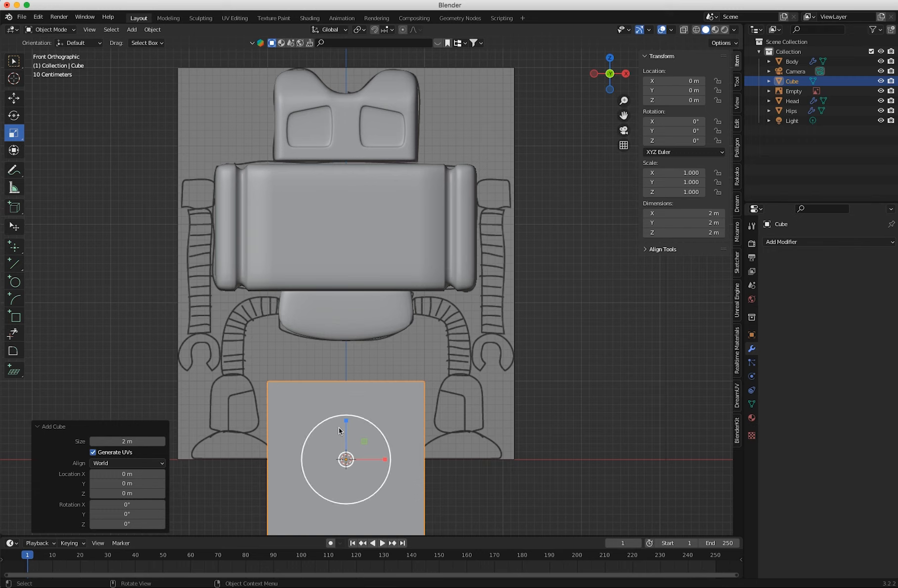
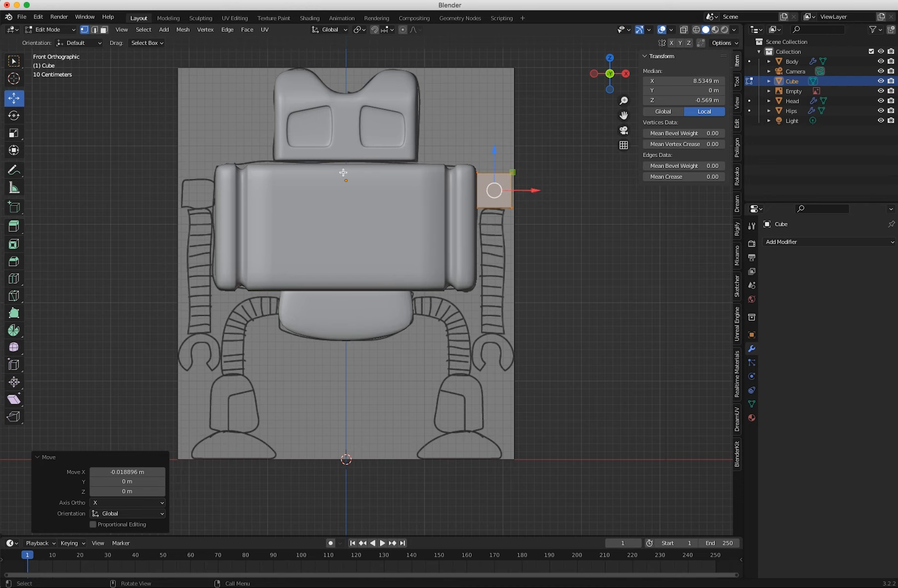
# Return to Object Mode and add a Mirror modifier on the X axis to the shoulder cube.
pyautogui.click(63, 37)
pyautogui.click(50, 40)
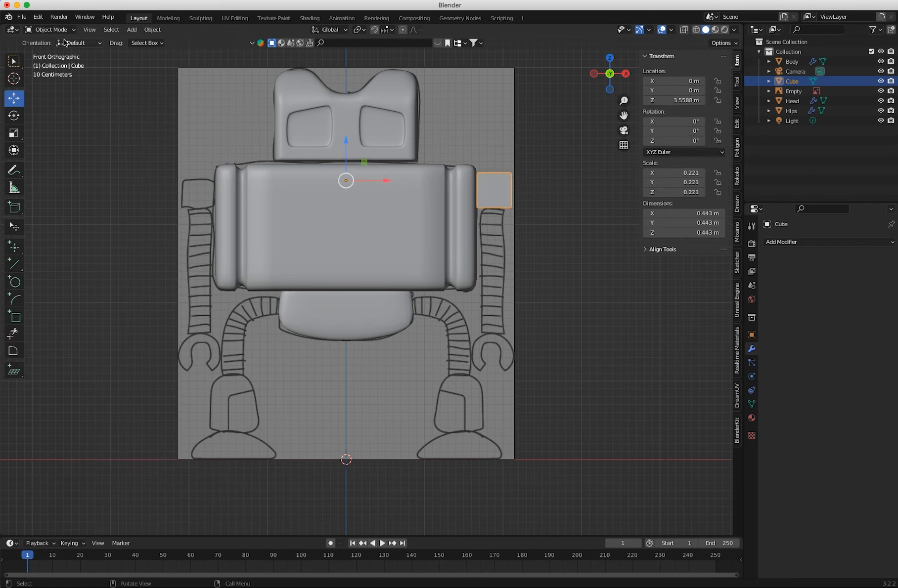
pyautogui.click(492, 190)
pyautogui.click(493, 190)
pyautogui.click(788, 242)
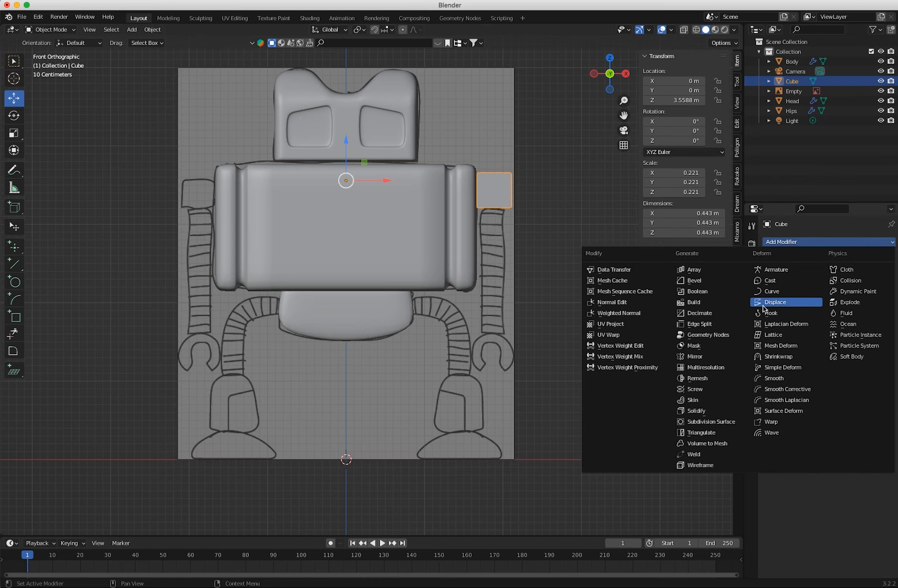
pyautogui.click(695, 356)
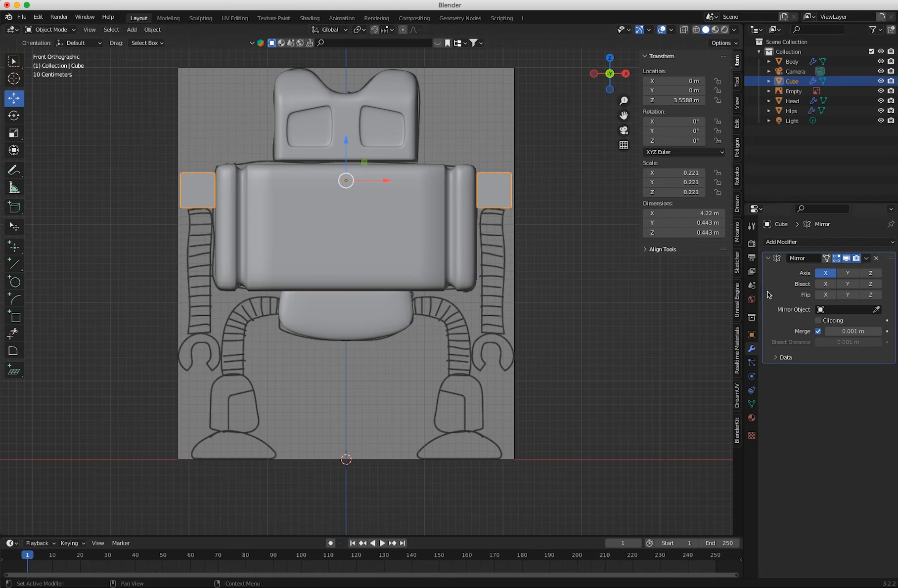
# Add a Subdivision Surface modifier with viewport level 2 to the mirrored shoulder cubes and shade them smooth.
pyautogui.click(788, 242)
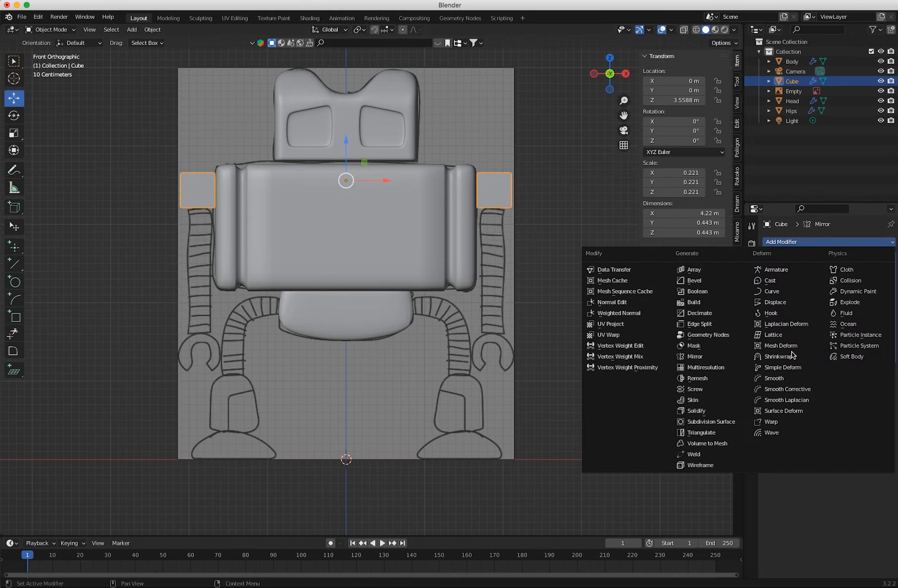
pyautogui.click(717, 422)
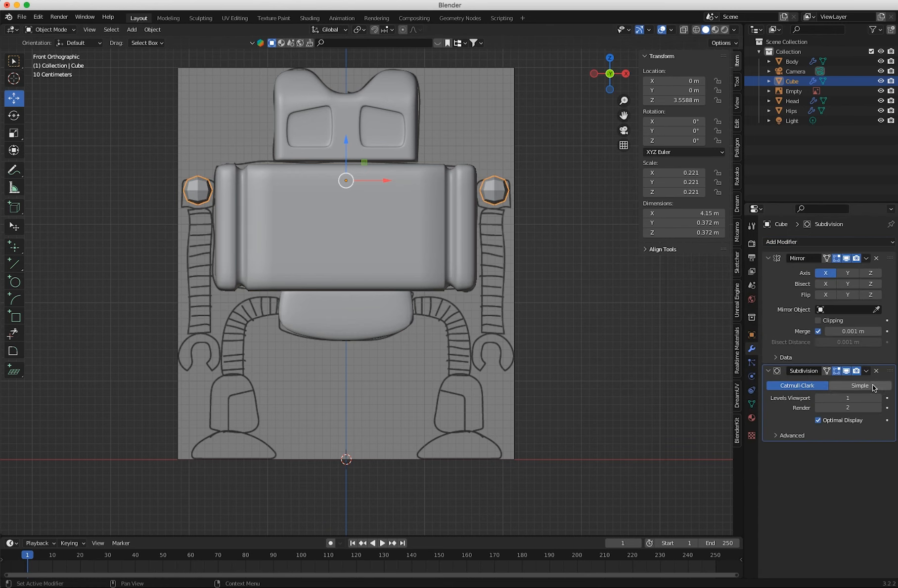
pyautogui.click(878, 399)
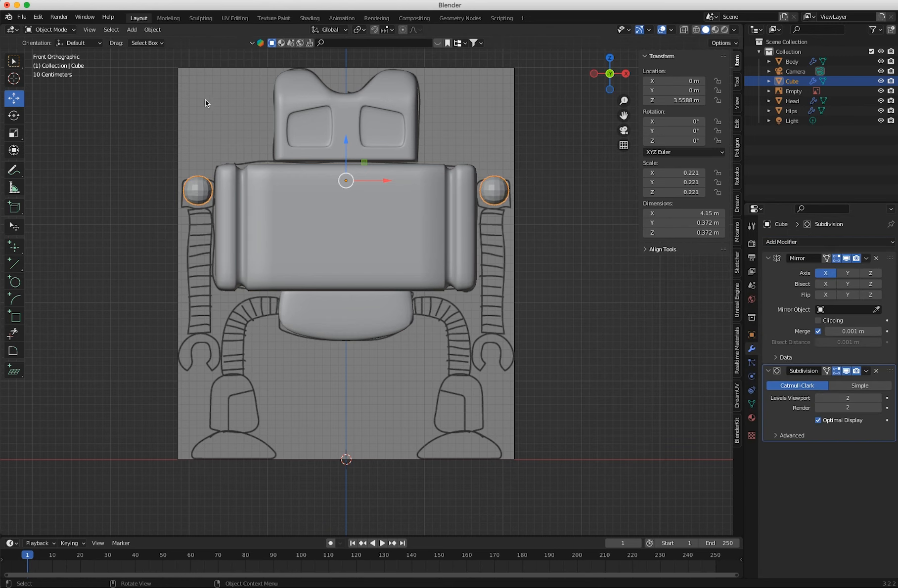
pyautogui.rightClick(500, 193)
pyautogui.click(473, 191)
# Enter Edit Mode and add three vertical loop cuts across the front of the shoulder cube.
pyautogui.click(50, 29)
pyautogui.click(54, 51)
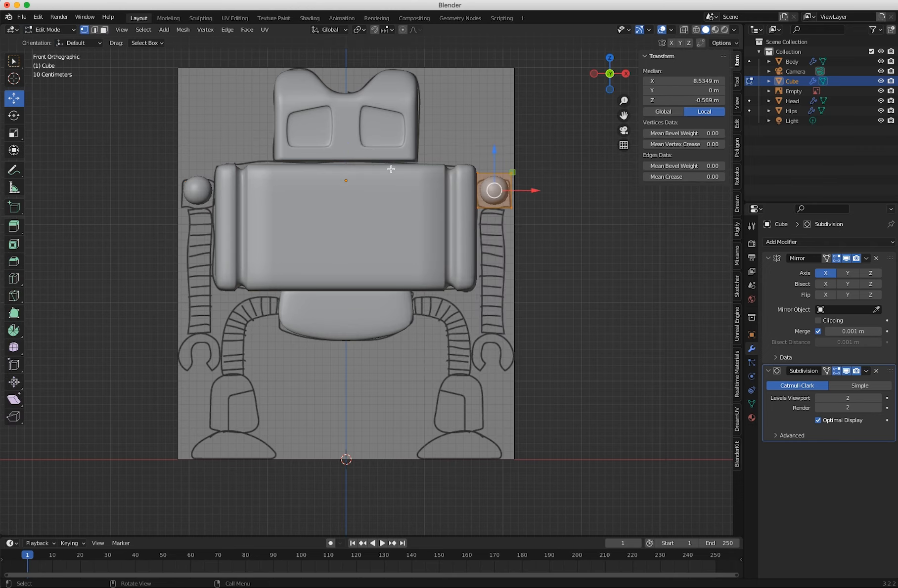
pyautogui.click(13, 279)
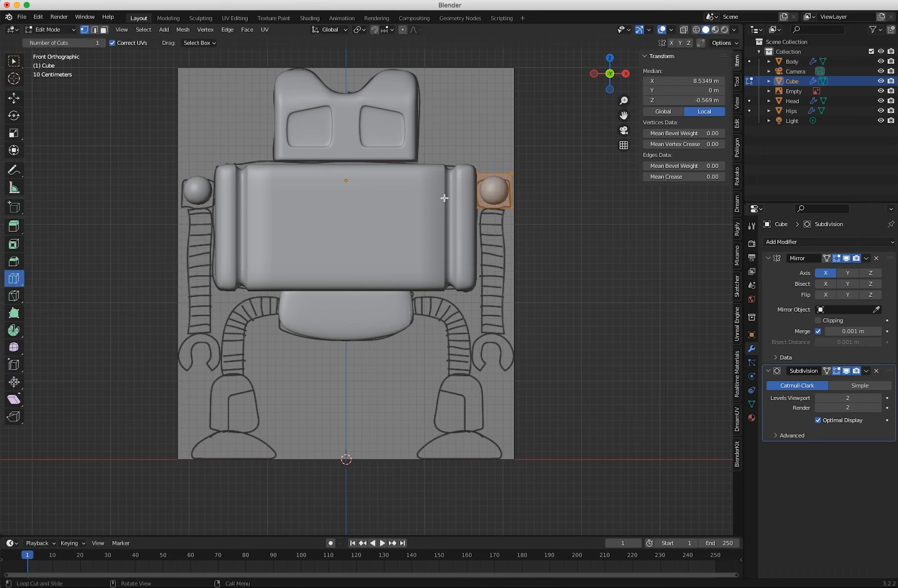
pyautogui.click(495, 192)
pyautogui.click(158, 448)
pyautogui.click(158, 448)
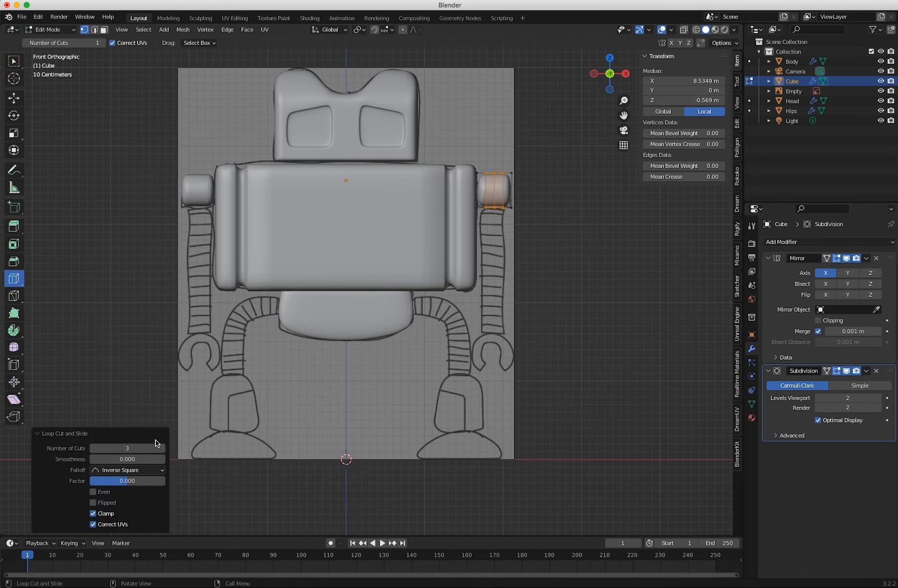
# Add loop cuts around the shoulder cube in the other two directions, setting the last one to 2 cuts.
pyautogui.click(489, 191)
pyautogui.click(163, 449)
pyautogui.moveTo(455, 344); pyautogui.dragTo(354, 351, button='middle')
pyautogui.click(363, 246)
pyautogui.click(163, 450)
pyautogui.click(163, 450)
pyautogui.click(163, 450)
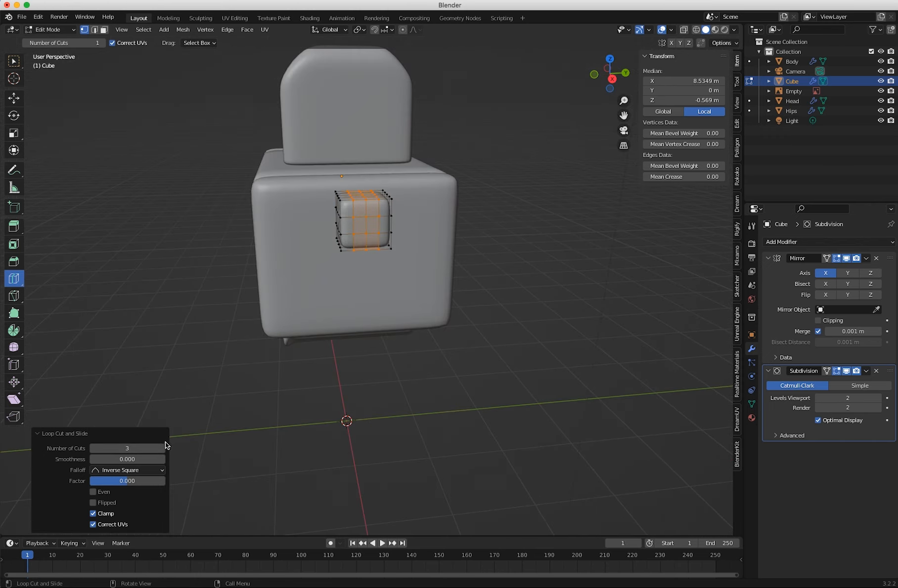
pyautogui.moveTo(414, 388); pyautogui.dragTo(405, 353, button='middle')
pyautogui.doubleClick(96, 450)
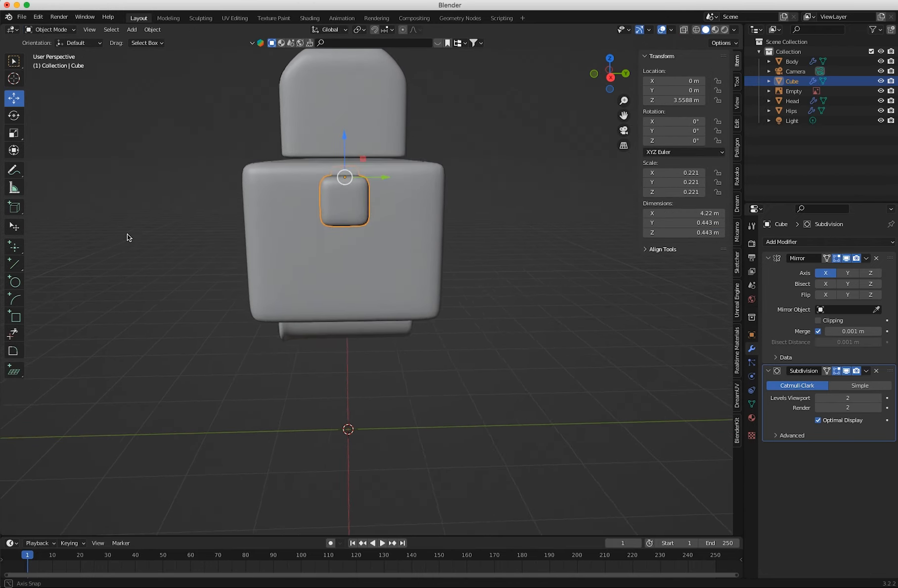
# Return to Object Mode and rename the Cube object as Shouders.
pyautogui.moveTo(127, 234); pyautogui.dragTo(565, 221, button='middle')
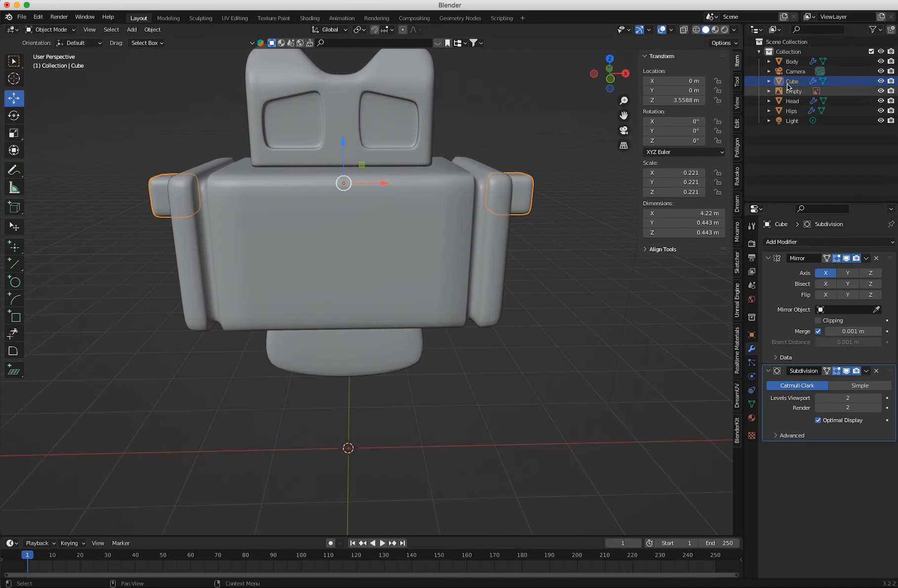
pyautogui.doubleClick(791, 81)
pyautogui.write('Shouders')
pyautogui.press('Return')
pyautogui.click(50, 29)
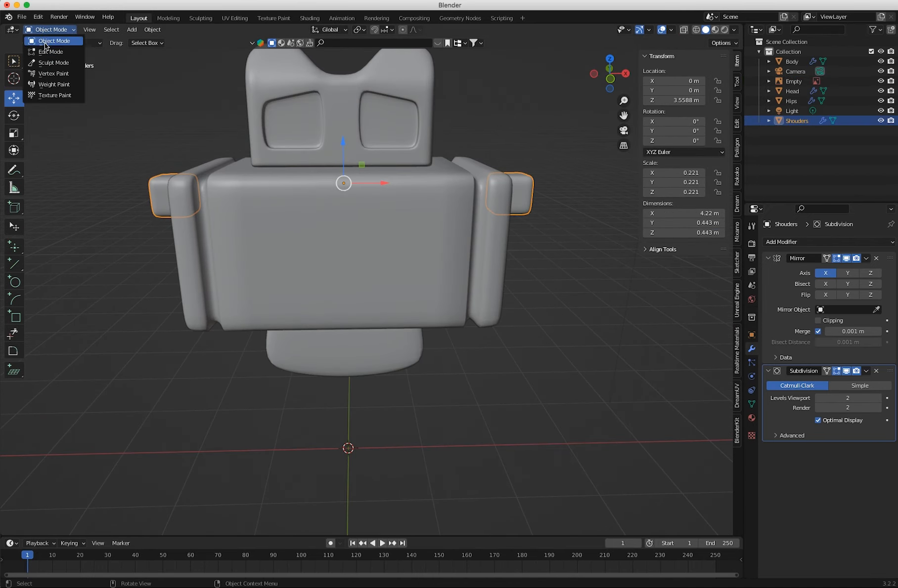
# In the front view, add a 32-vertex circle mesh with a 1 m radius at the world origin.
pyautogui.press('KP_1')
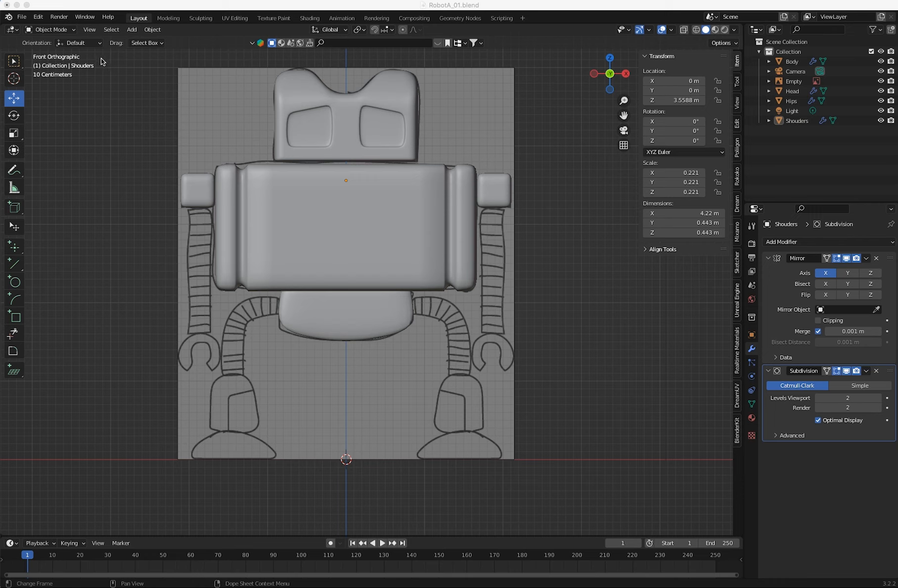
pyautogui.click(138, 31)
pyautogui.moveTo(158, 40)
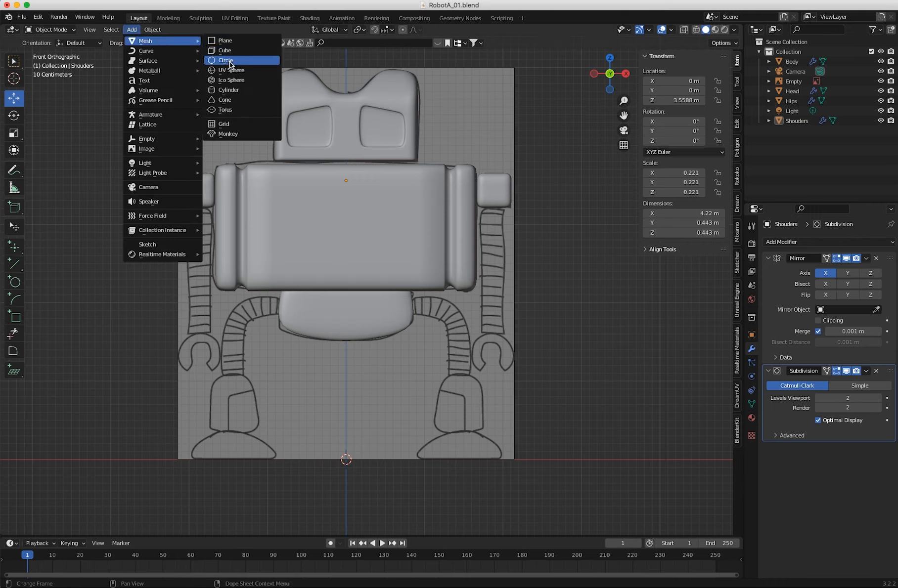
pyautogui.click(232, 62)
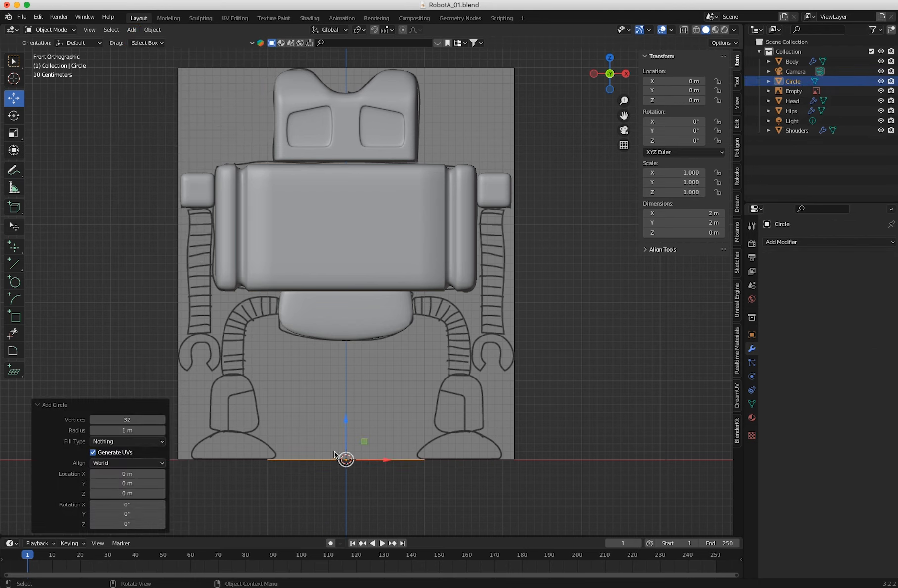
# Scale the circle down to about 0.228 and raise it to about 3.25 m on Z, inside the robot's body.
pyautogui.hotkey('shift', 'space')
pyautogui.press('s')
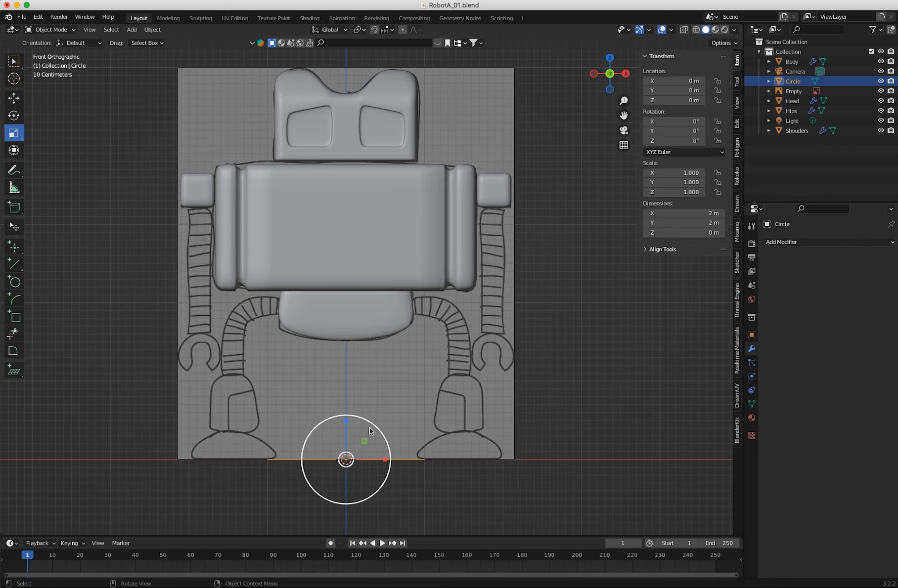
pyautogui.moveTo(370, 428); pyautogui.dragTo(339, 450)
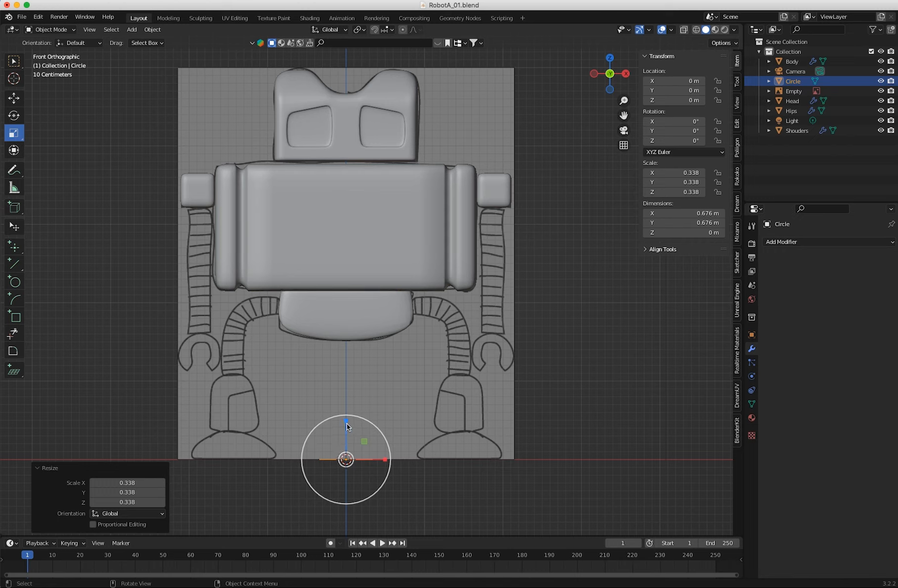
pyautogui.press('g')
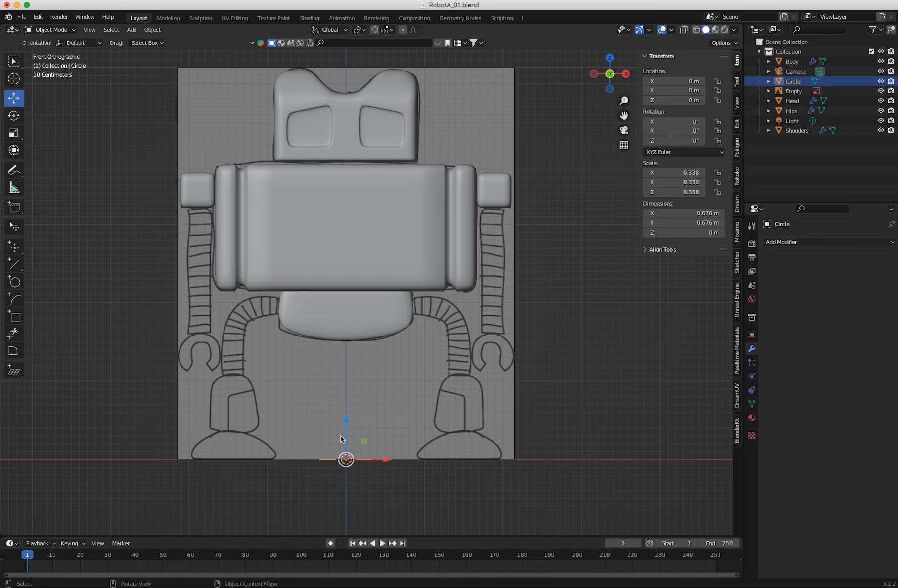
pyautogui.press('s')
pyautogui.moveTo(361, 425); pyautogui.dragTo(343, 435)
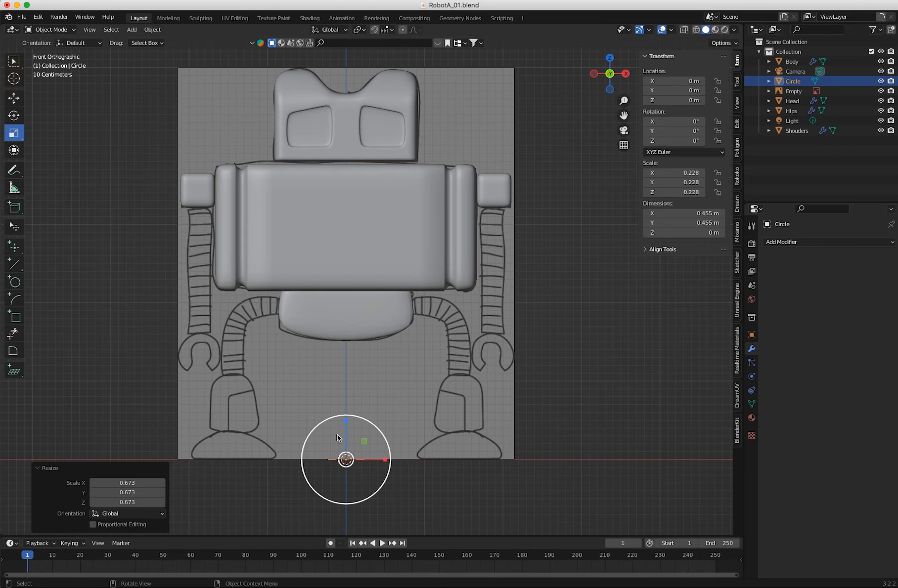
pyautogui.press('g')
pyautogui.moveTo(345, 424); pyautogui.dragTo(336, 158)
# Enter Edit Mode and move the circle's vertices sideways and down to the underside of the right-hand shoulder block.
pyautogui.click(56, 31)
pyautogui.click(57, 49)
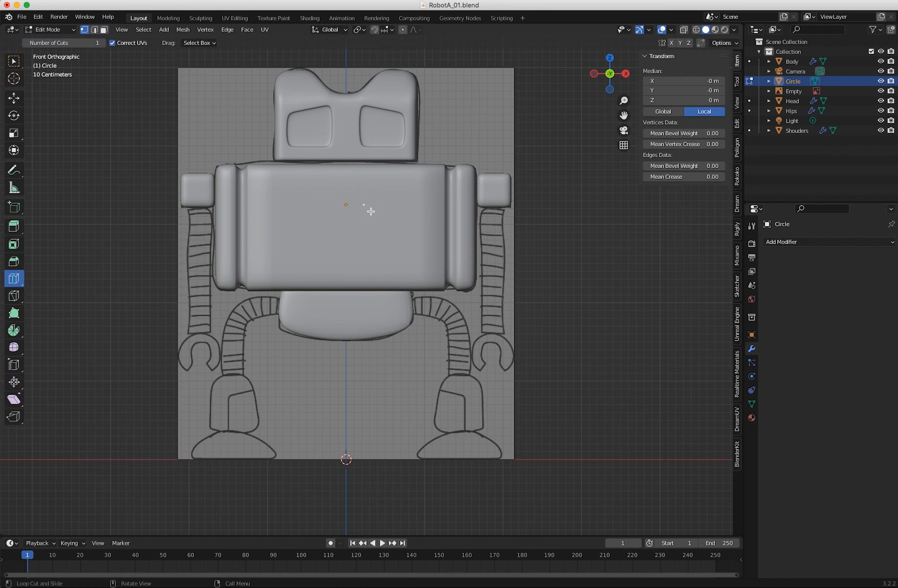
pyautogui.press('g')
pyautogui.moveTo(385, 204); pyautogui.dragTo(537, 219)
pyautogui.moveTo(493, 166); pyautogui.dragTo(509, 194)
# Scale the circle by about 0.616 and shift it about -0.009 m on X to match the drawn arm's width.
pyautogui.hotkey('shift', 'space')
pyautogui.press('s')
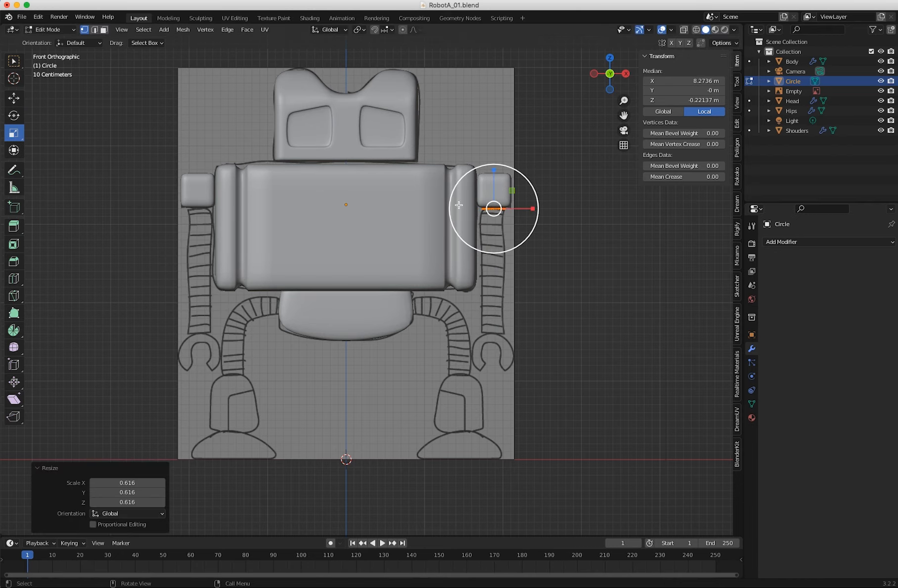
pyautogui.scroll(4, 443, 223)
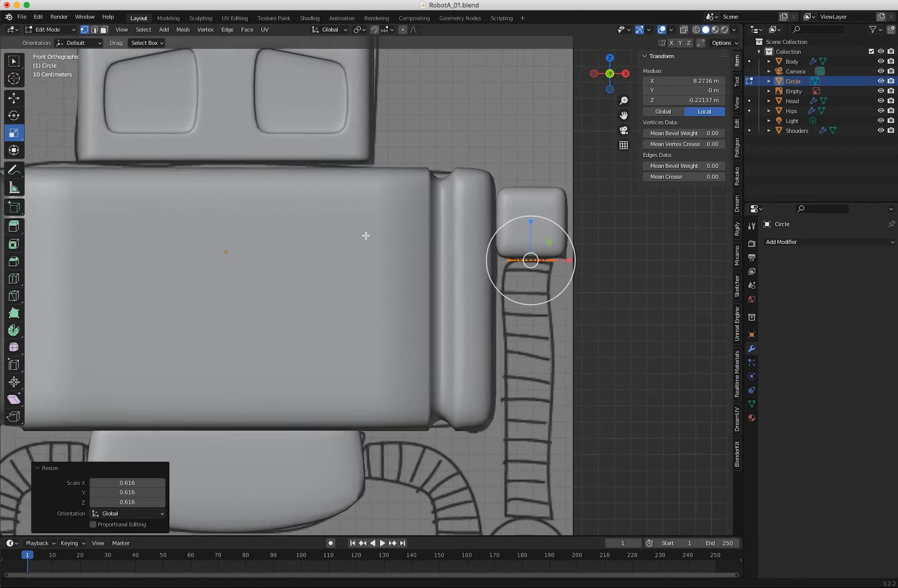
pyautogui.moveTo(366, 236); pyautogui.dragTo(391, 279, button='middle')
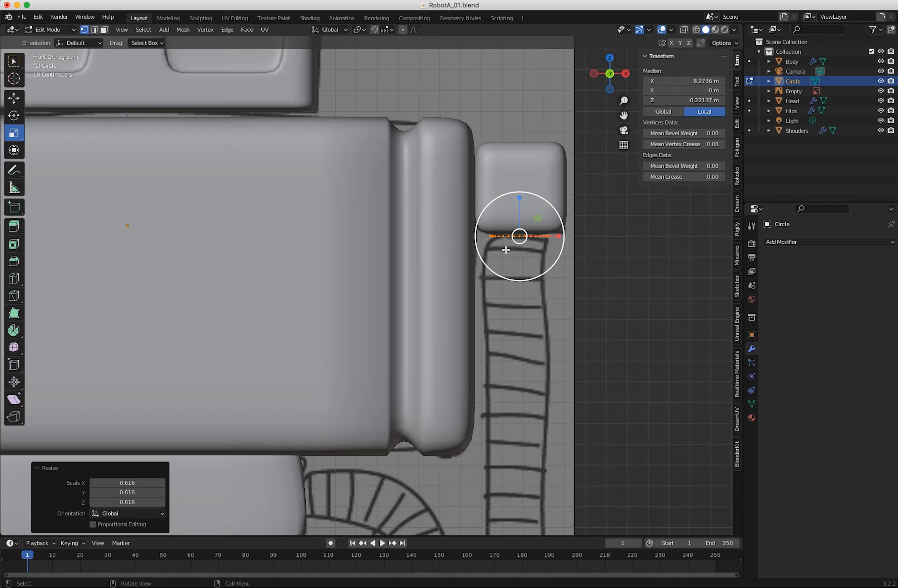
pyautogui.hotkey('shift', 'space')
pyautogui.press('g')
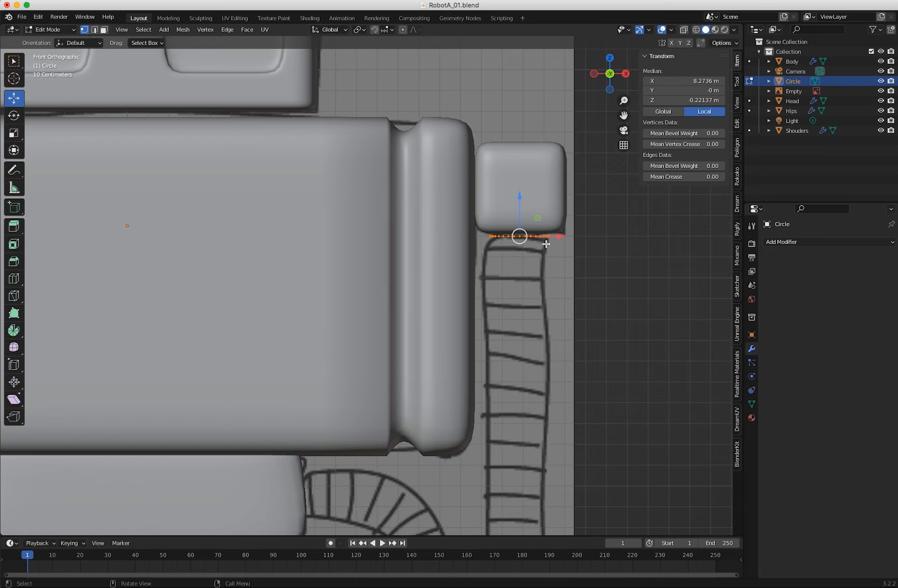
pyautogui.moveTo(561, 234); pyautogui.dragTo(553, 235)
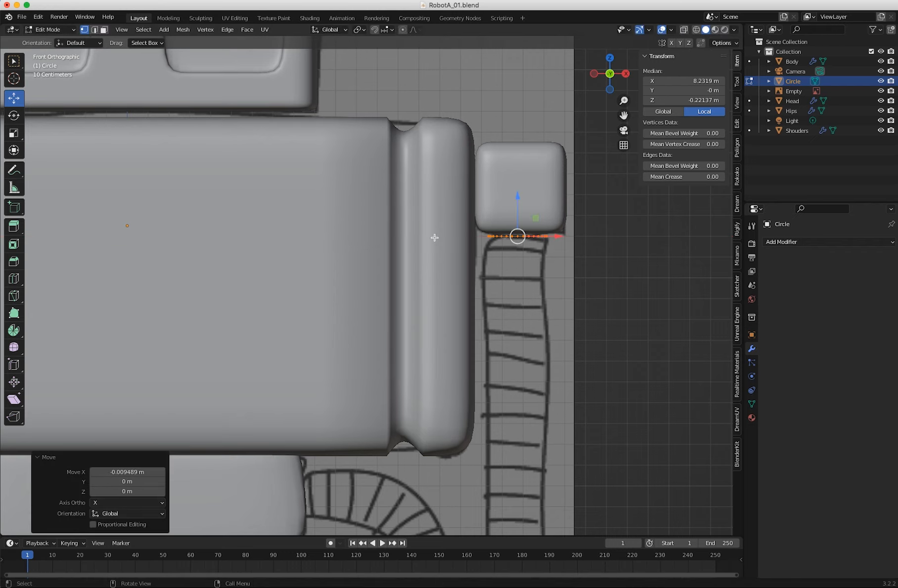
# Extrude the circle about 0.083 m straight down along Z to form a short arm ring.
pyautogui.press('e')
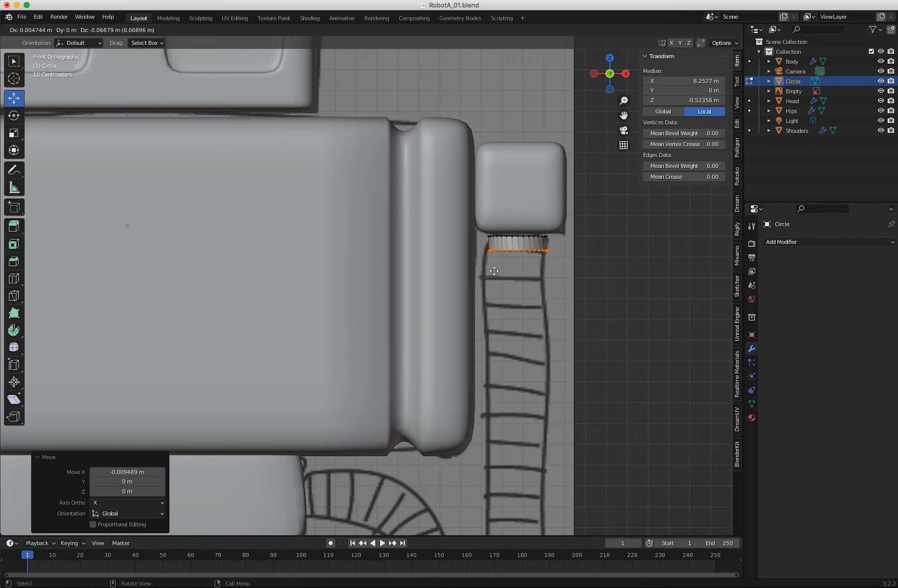
pyautogui.press('z')
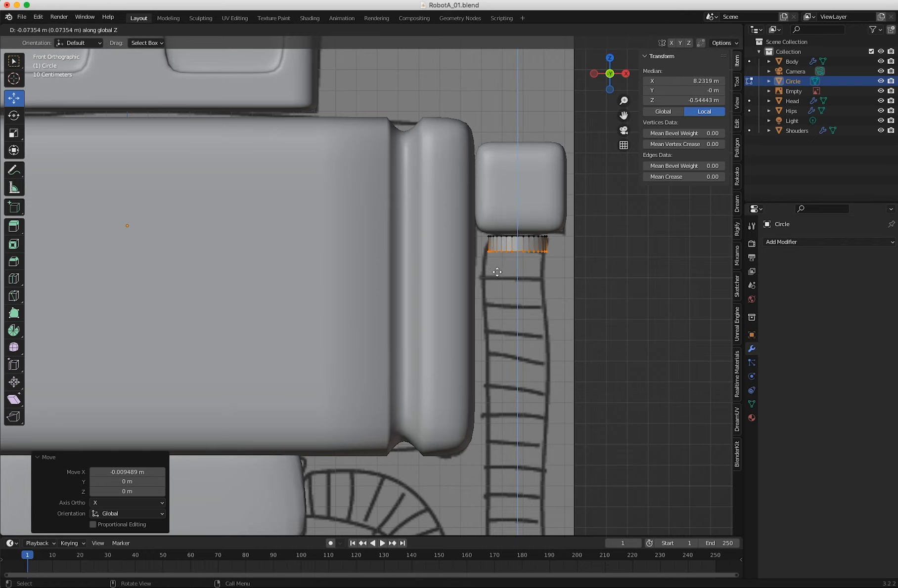
pyautogui.click(496, 274)
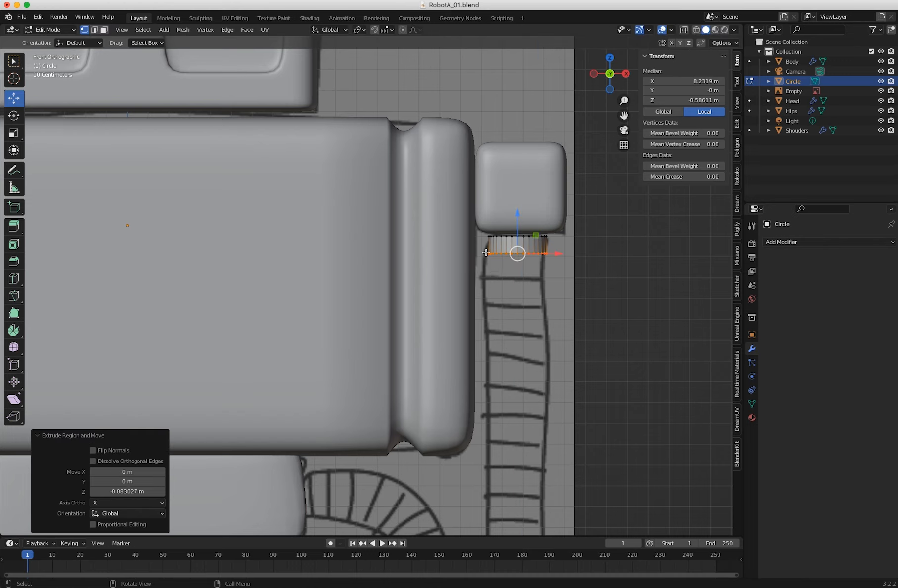
# Add one horizontal loop cut around the middle of the arm ring and scale it out by about 1.105.
pyautogui.click(14, 279)
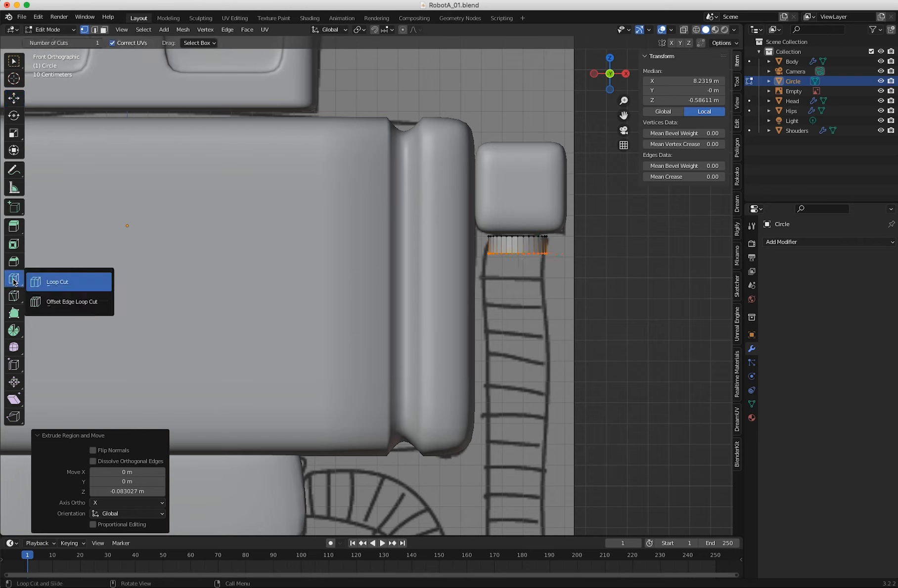
pyautogui.click(491, 244)
pyautogui.click(491, 244)
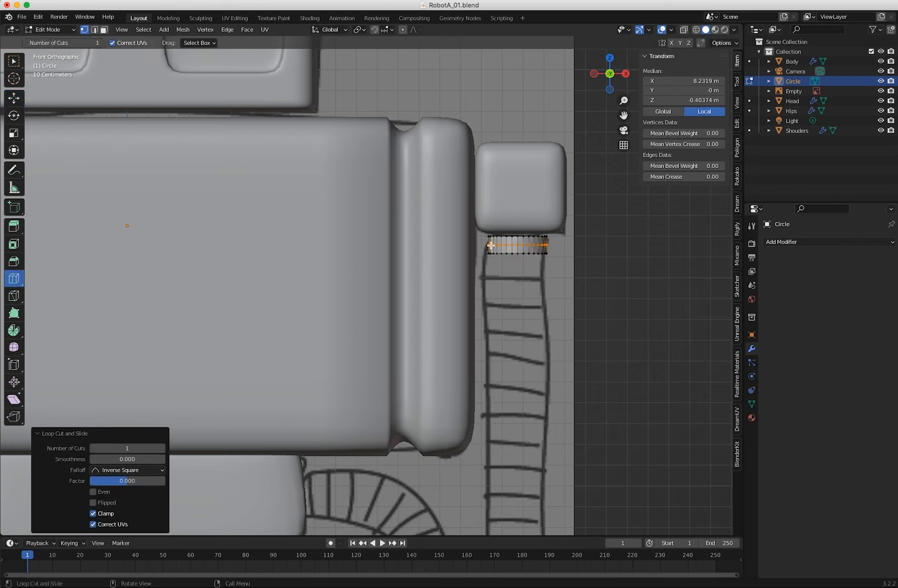
pyautogui.press('s')
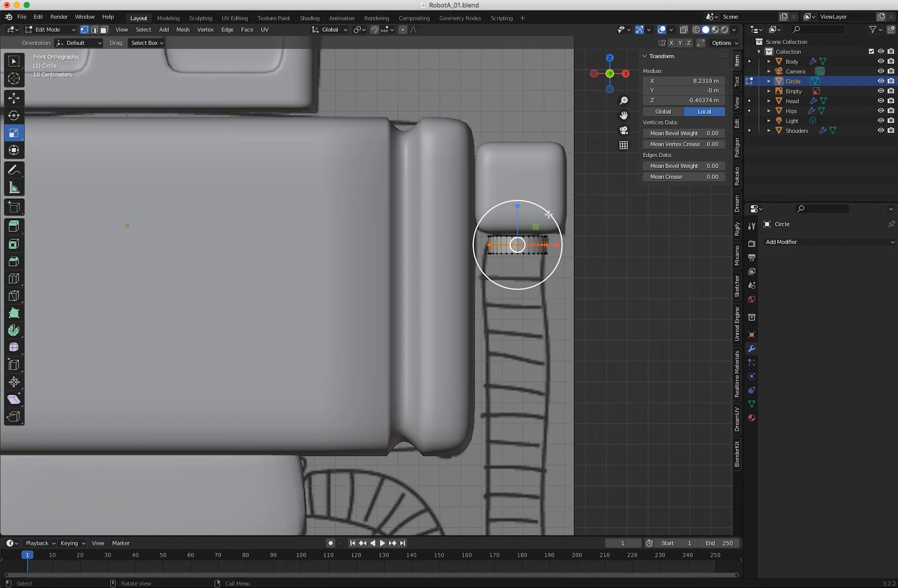
pyautogui.moveTo(549, 215); pyautogui.dragTo(562, 217)
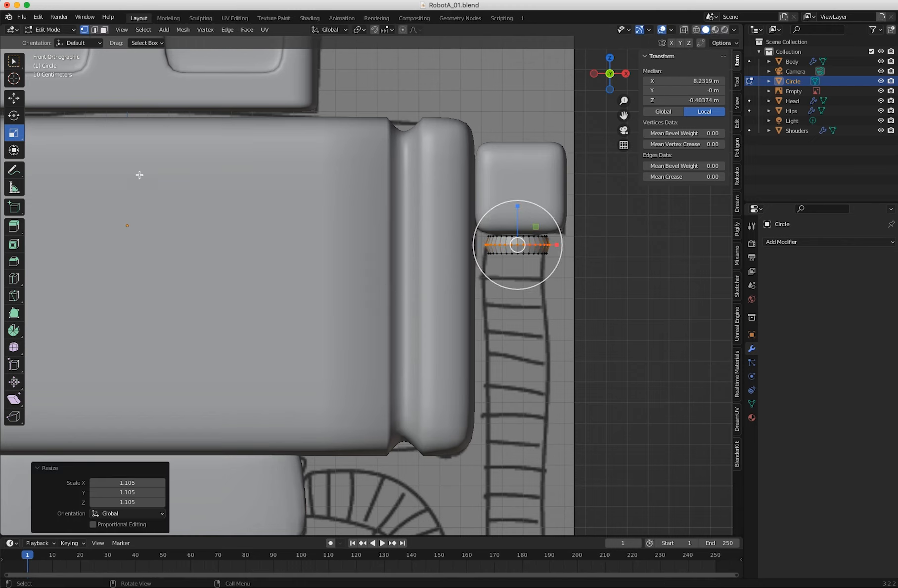
# Deselect the ring's vertices and return to Object Mode.
pyautogui.click(13, 61)
pyautogui.click(662, 233)
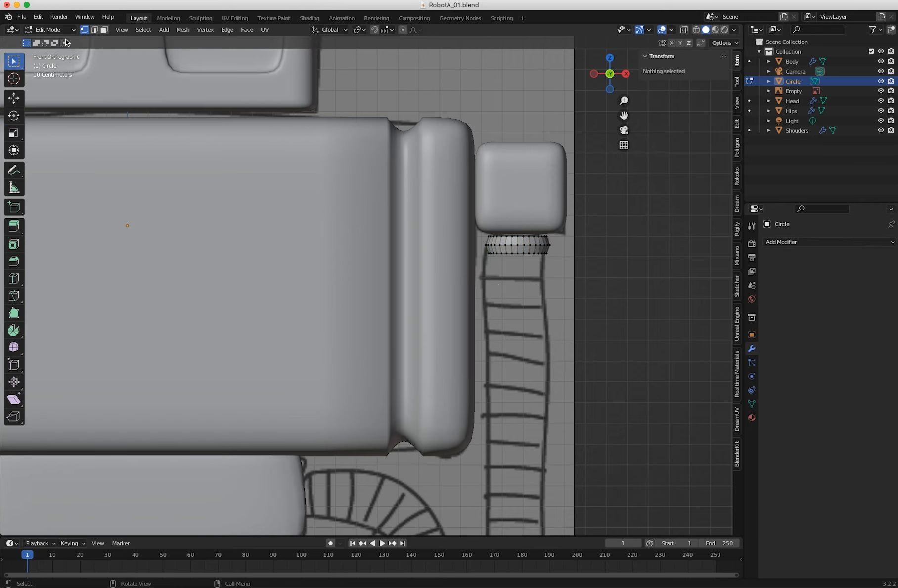
pyautogui.click(52, 31)
pyautogui.click(48, 18)
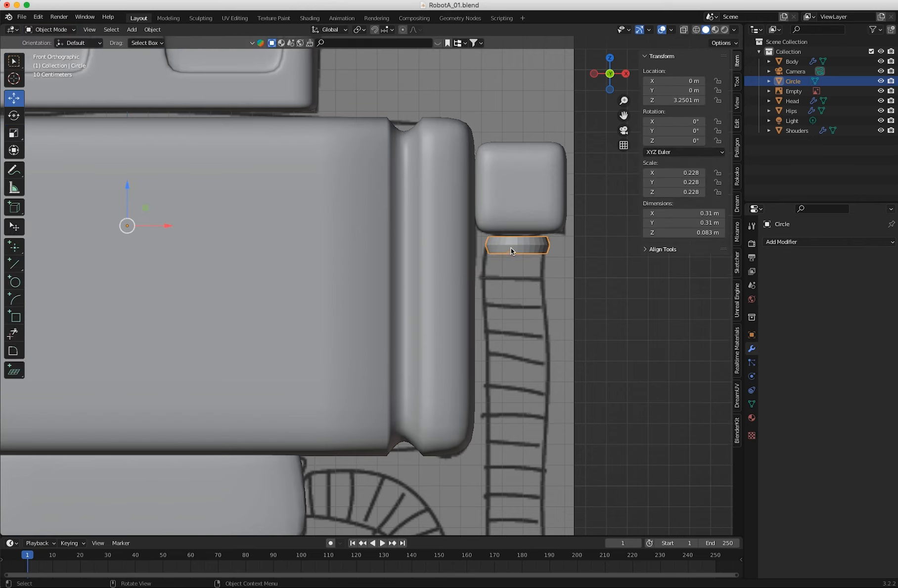
# Shade the arm ring smooth and open the list of modifiers that can be added to it.
pyautogui.rightClick(511, 243)
pyautogui.click(481, 245)
pyautogui.moveTo(508, 254); pyautogui.dragTo(548, 258, button='middle')
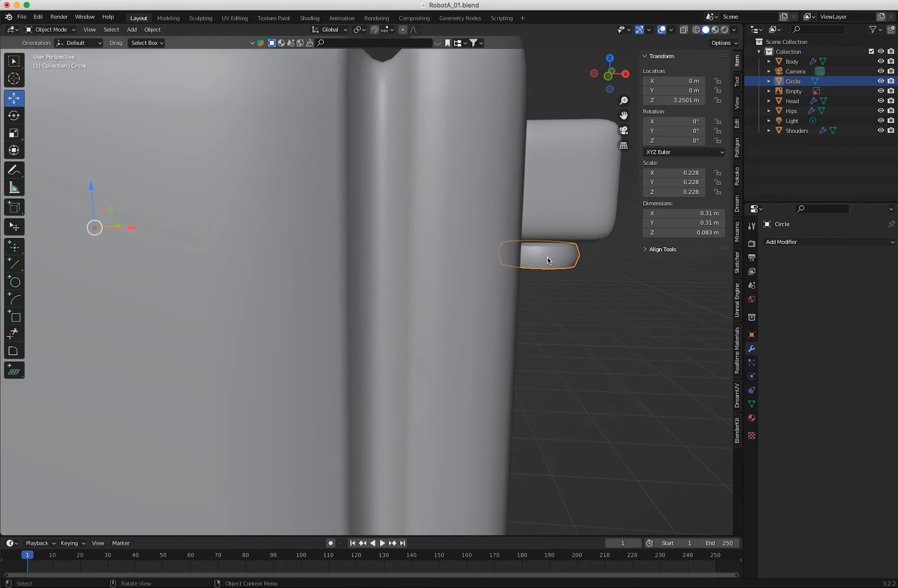
pyautogui.click(792, 242)
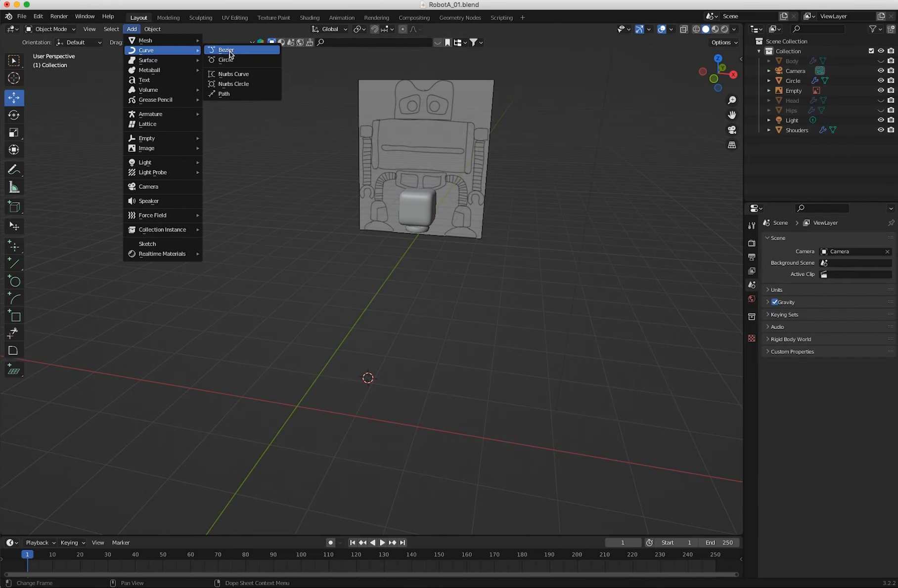
pyautogui.click(226, 51)
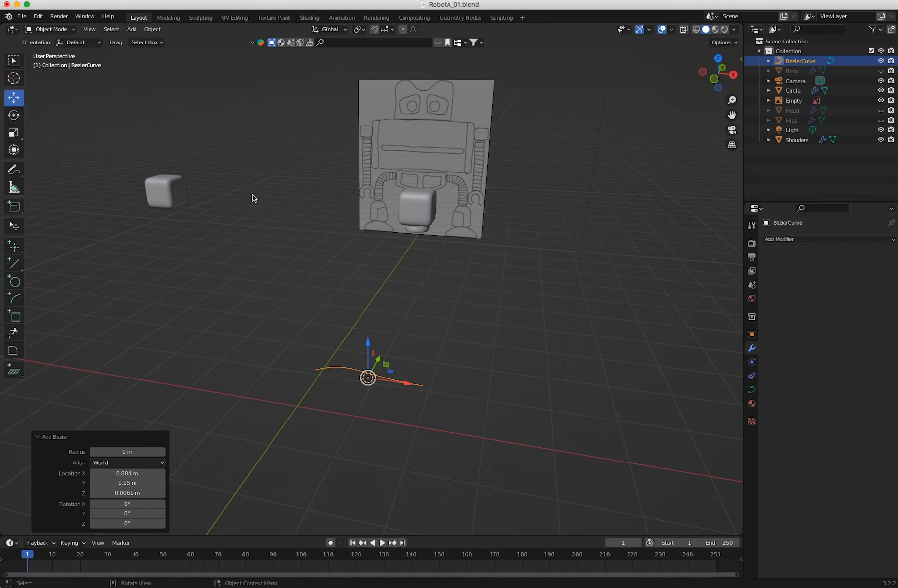
pyautogui.moveTo(328, 393); pyautogui.dragTo(300, 415, button='middle')
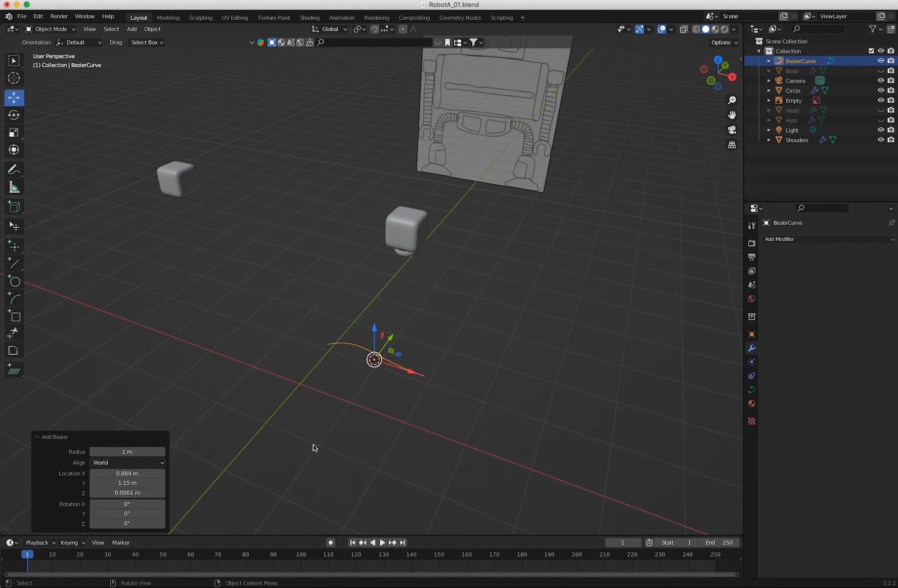
pyautogui.hotkey('ctrl', 'z')
# Snap the 3D cursor to the world origin and add a Bezier curve there.
pyautogui.hotkey('shift', 's')
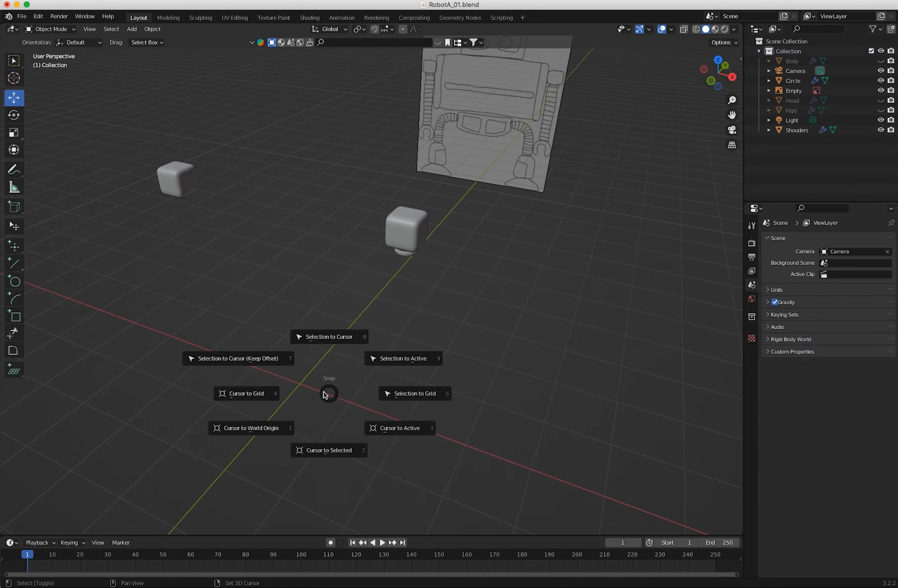
pyautogui.click(256, 429)
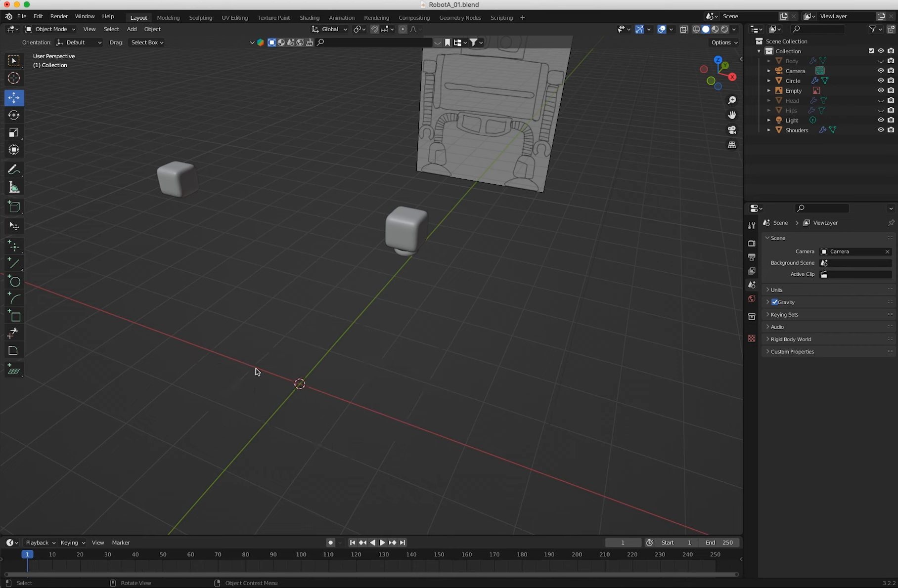
pyautogui.click(131, 29)
pyautogui.moveTo(138, 51)
pyautogui.click(226, 53)
pyautogui.moveTo(308, 347); pyautogui.dragTo(460, 401, button='middle')
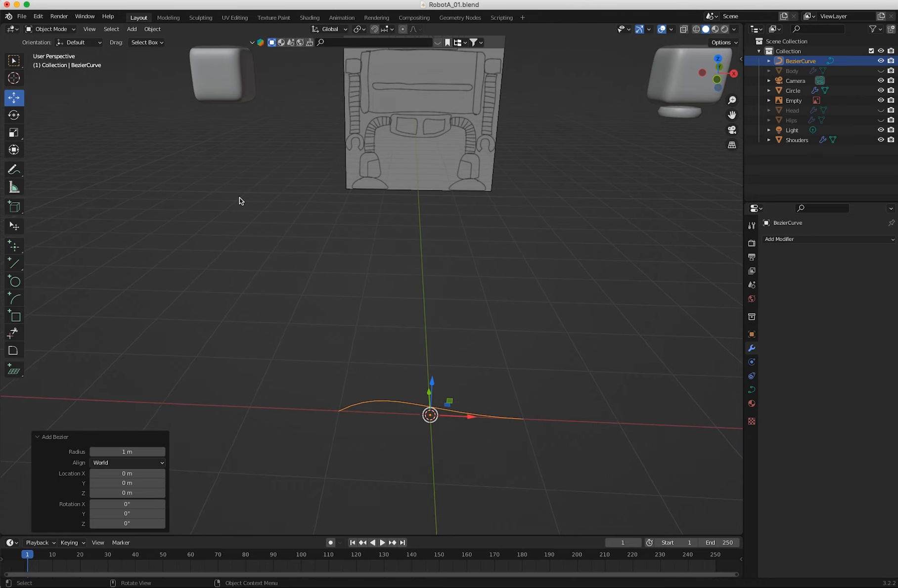
# Enter Edit Mode on the Bezier curve and select only its control point on the negative X side.
pyautogui.click(46, 29)
pyautogui.click(45, 51)
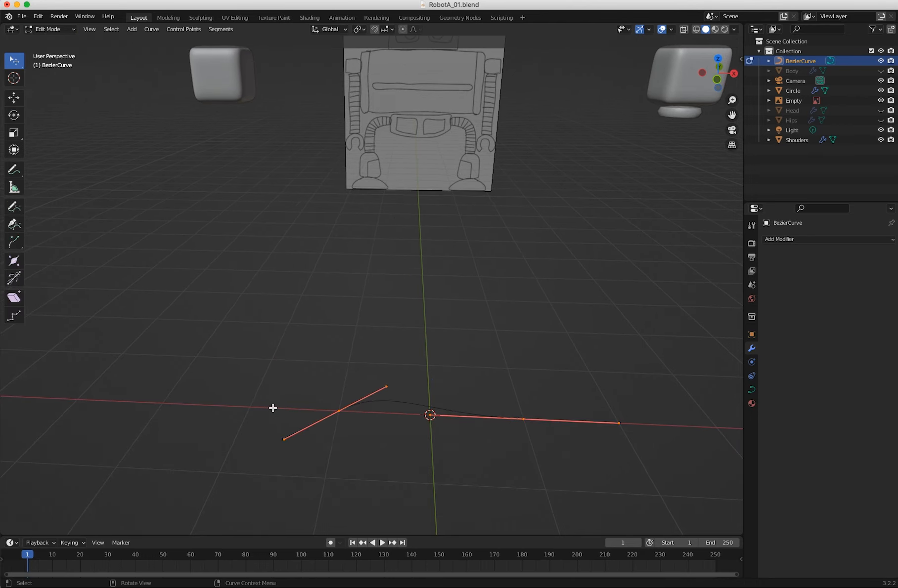
pyautogui.click(360, 444)
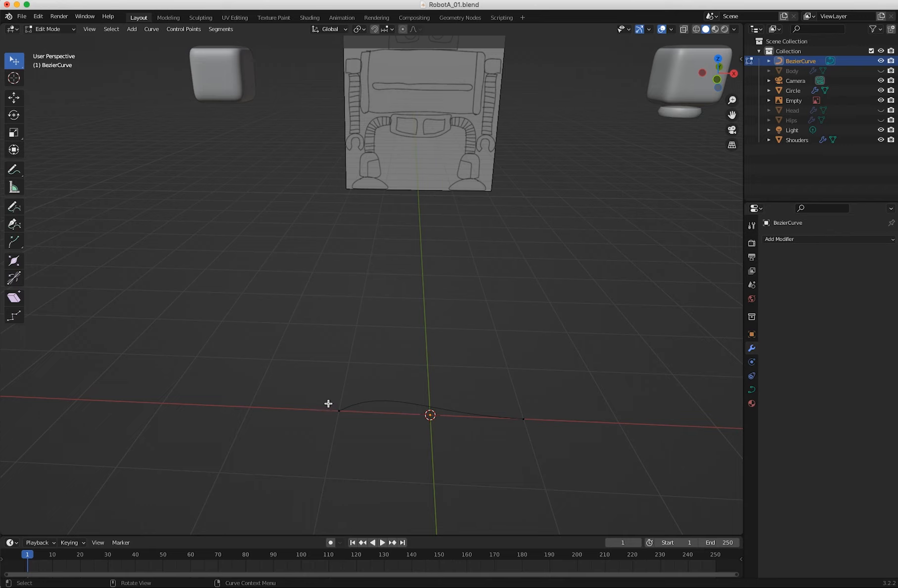
pyautogui.moveTo(329, 404); pyautogui.dragTo(356, 437)
pyautogui.moveTo(315, 426); pyautogui.dragTo(278, 421, button='middle')
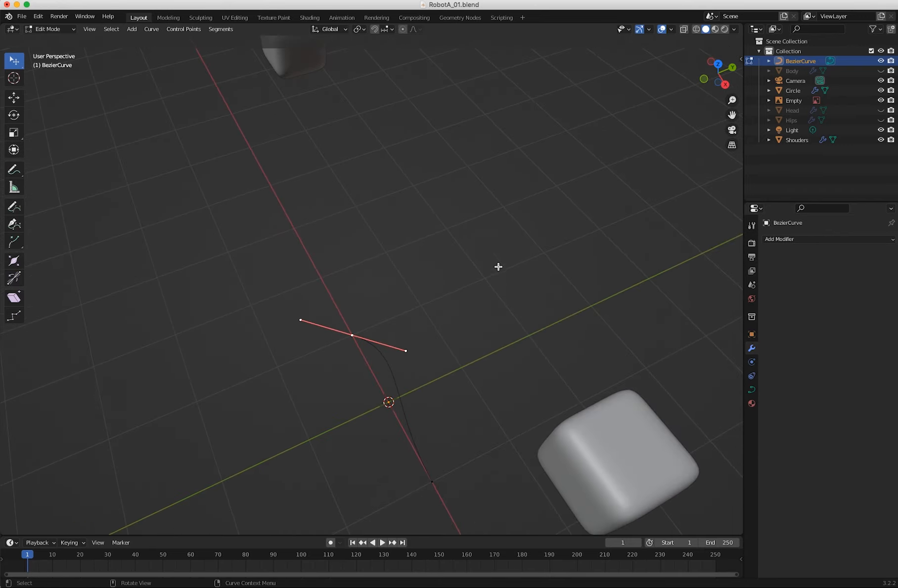
pyautogui.press('KP_7')
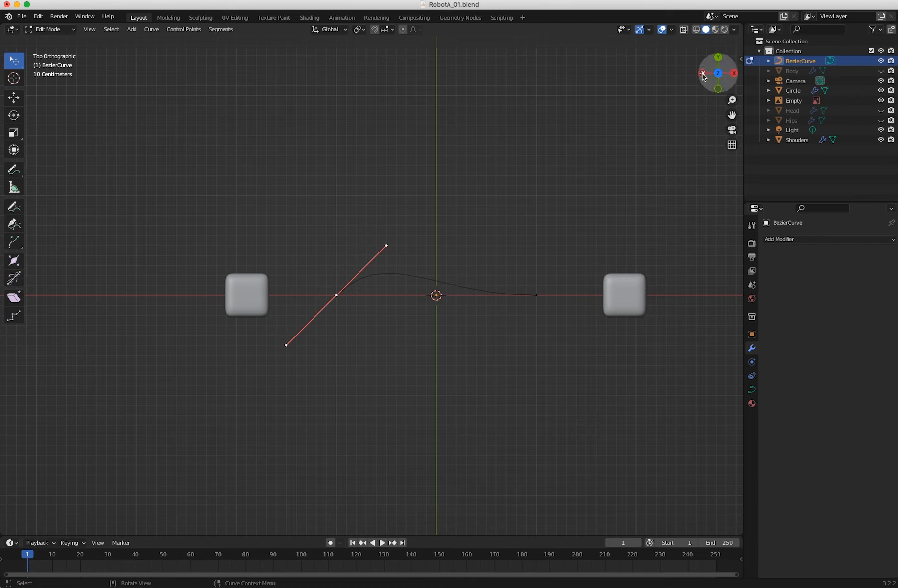
# Try moving the curve's negative-X control point freehand twice, undoing each move.
pyautogui.click(375, 232)
pyautogui.moveTo(322, 293); pyautogui.dragTo(348, 323)
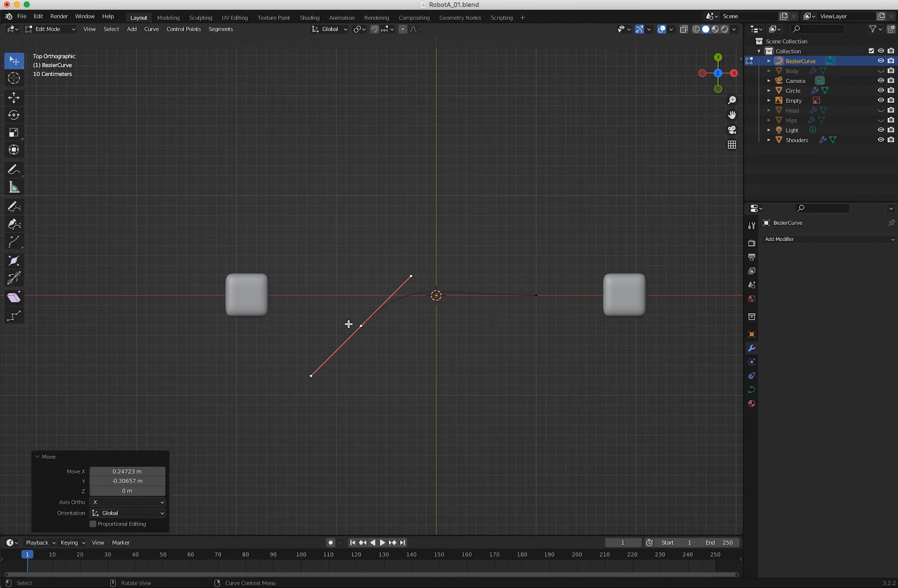
pyautogui.press('super+z')
pyautogui.click(306, 275)
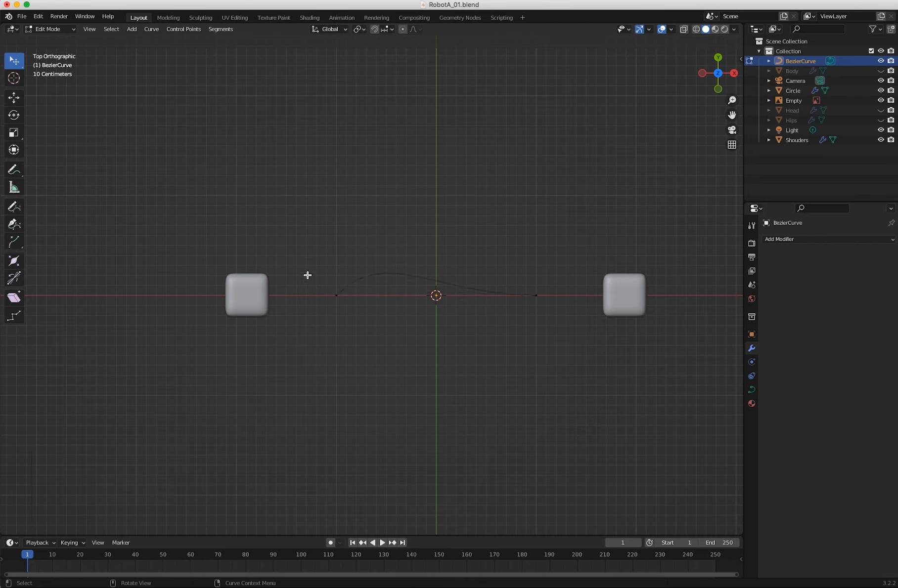
pyautogui.moveTo(336, 297); pyautogui.dragTo(350, 307)
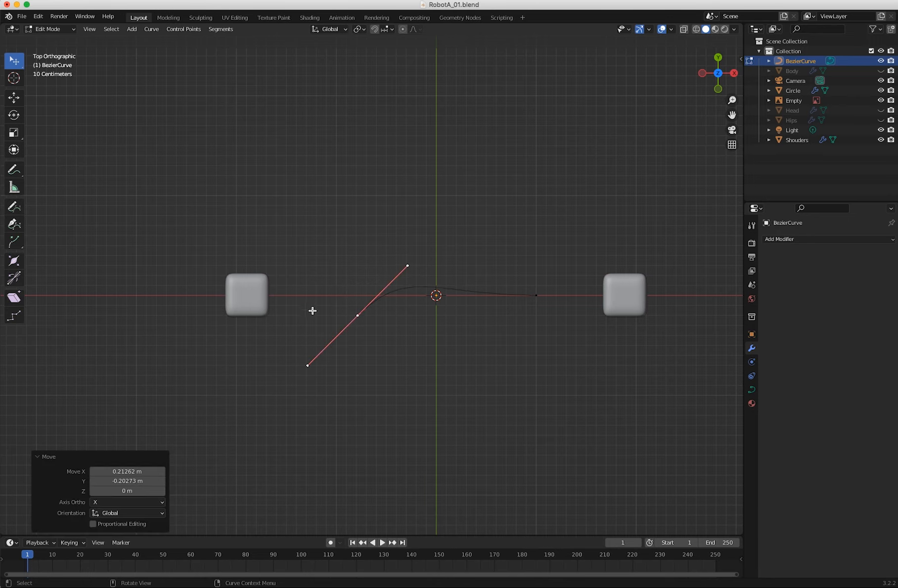
pyautogui.press('super+z')
pyautogui.click(60, 89)
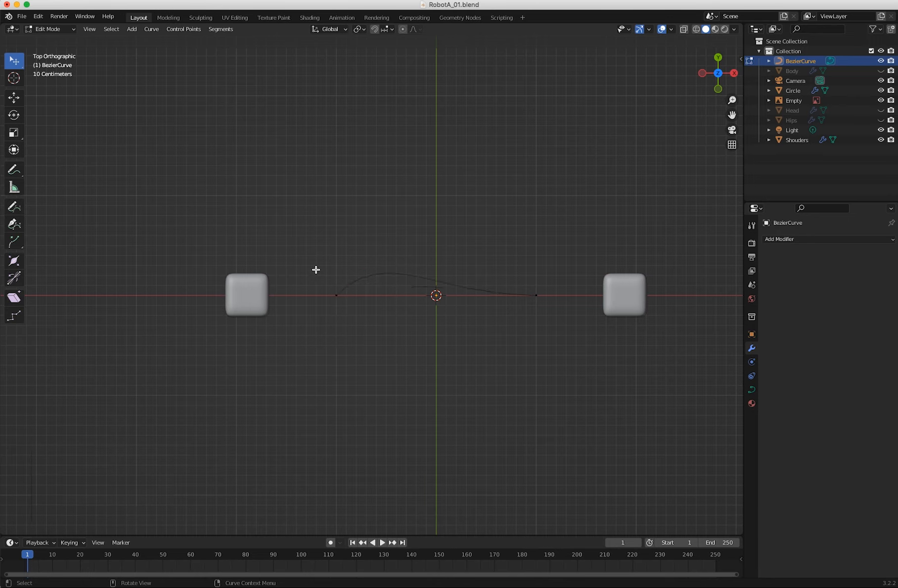
# Adjust the upper handle of the curve's negative-X control point freehand to reshape its bend.
pyautogui.click(337, 295)
pyautogui.moveTo(387, 243); pyautogui.dragTo(401, 229)
pyautogui.moveTo(13, 65); pyautogui.dragTo(46, 85)
pyautogui.click(316, 277)
pyautogui.click(336, 295)
pyautogui.moveTo(370, 204); pyautogui.dragTo(423, 275)
# Activate the Move tool and shift the inner handle of the positive-X control point slightly toward negative Y.
pyautogui.hotkey('shift', 'space')
pyautogui.press('g')
pyautogui.click(436, 249)
pyautogui.moveTo(507, 274); pyautogui.dragTo(561, 330)
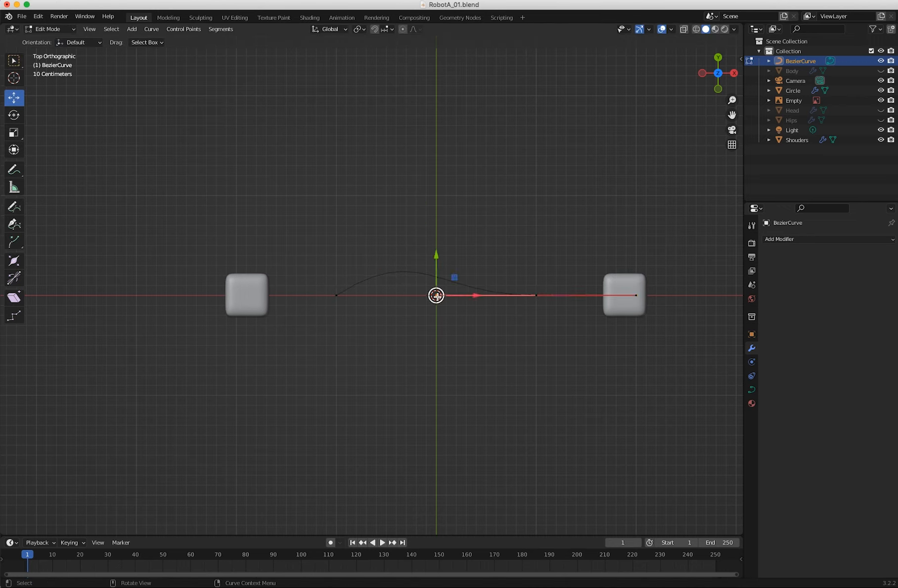
pyautogui.press('g')
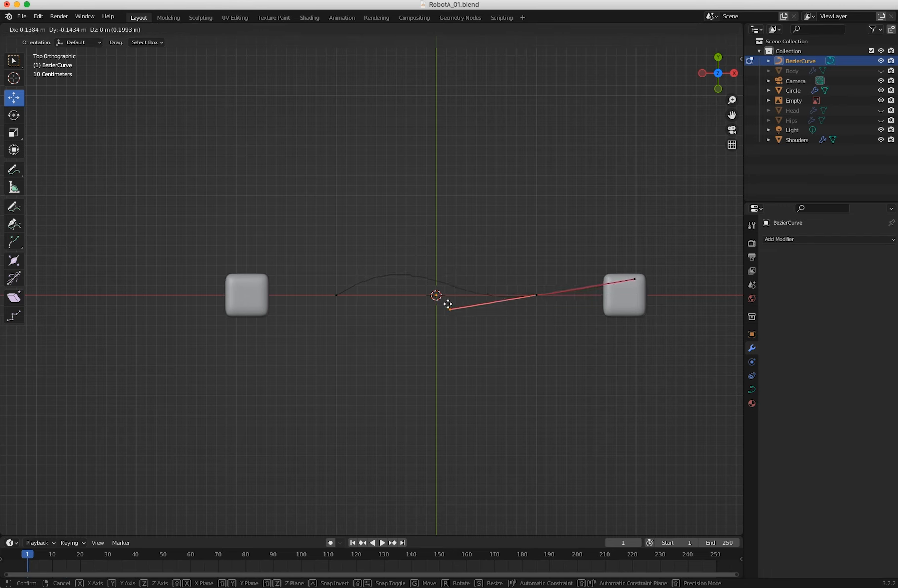
pyautogui.click(448, 303)
# Move the inner handle of the negative-X control point down onto the X axis to flatten the curve.
pyautogui.moveTo(326, 262); pyautogui.dragTo(355, 329)
pyautogui.click(421, 241)
pyautogui.press('g')
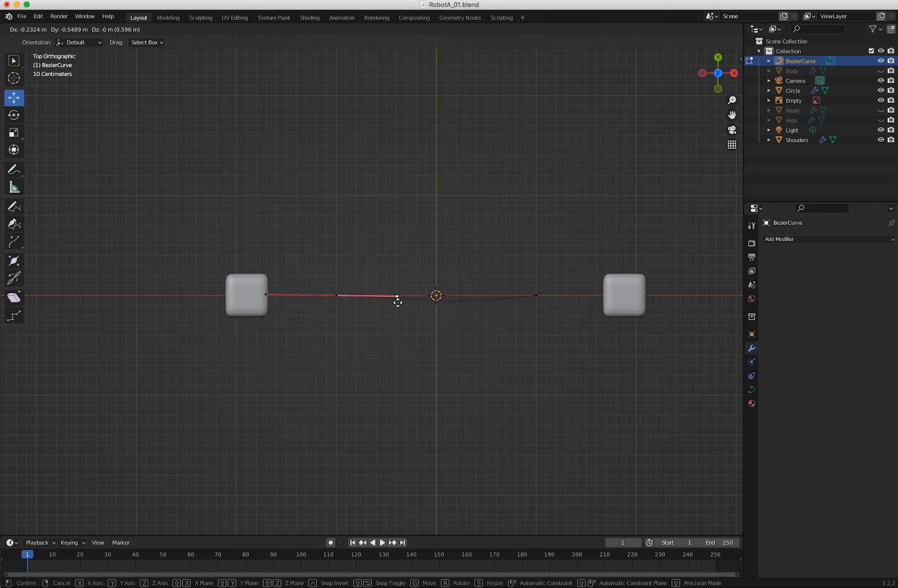
pyautogui.click(397, 299)
# Move the positive-X control point about 0.015 m on X and 0.109 m on Y, and return to Object Mode.
pyautogui.click(536, 296)
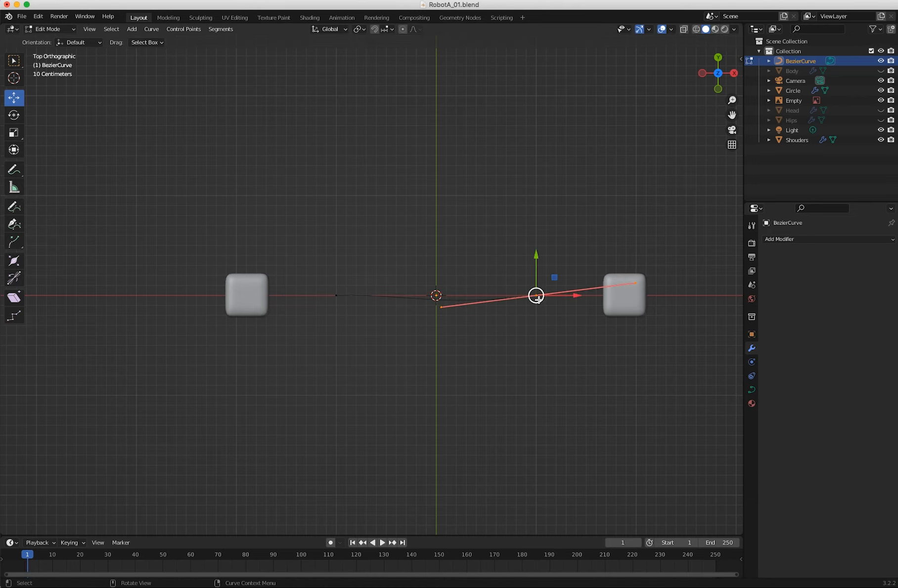
pyautogui.press('g')
pyautogui.click(530, 269)
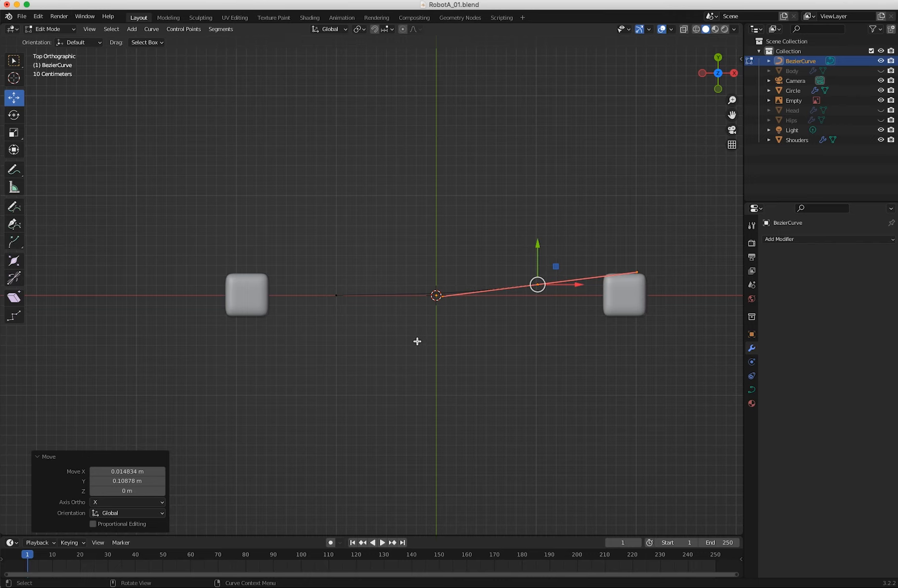
pyautogui.moveTo(419, 354); pyautogui.dragTo(402, 375, button='middle')
pyautogui.moveTo(375, 313)
pyautogui.mouseDown(button='middle')
pyautogui.moveTo(379, 274)
pyautogui.moveTo(379, 300)
pyautogui.mouseUp(button='middle')
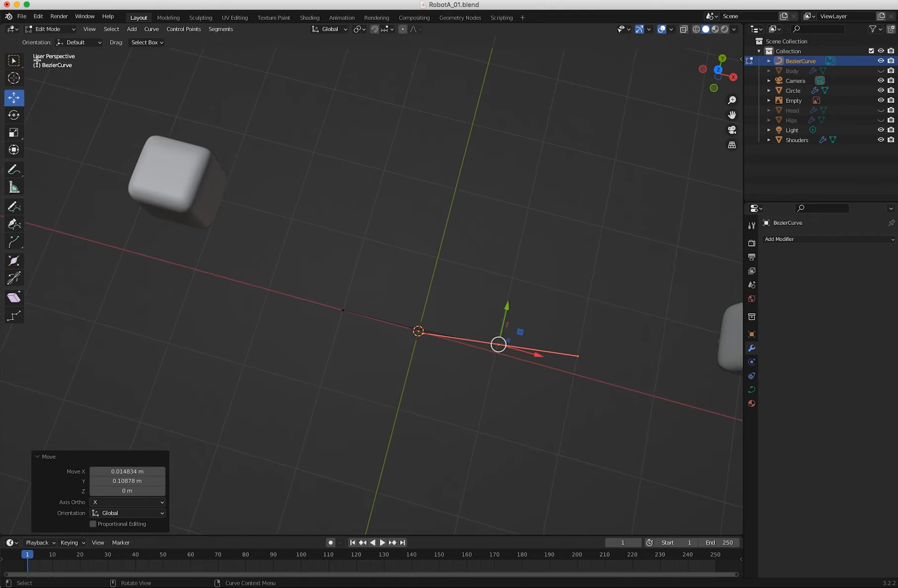
pyautogui.click(52, 40)
pyautogui.moveTo(331, 305); pyautogui.dragTo(401, 306, button='middle')
# Rotate the Bezier curve by exactly 90° around the global Y axis so it stands vertically.
pyautogui.press('KP_1')
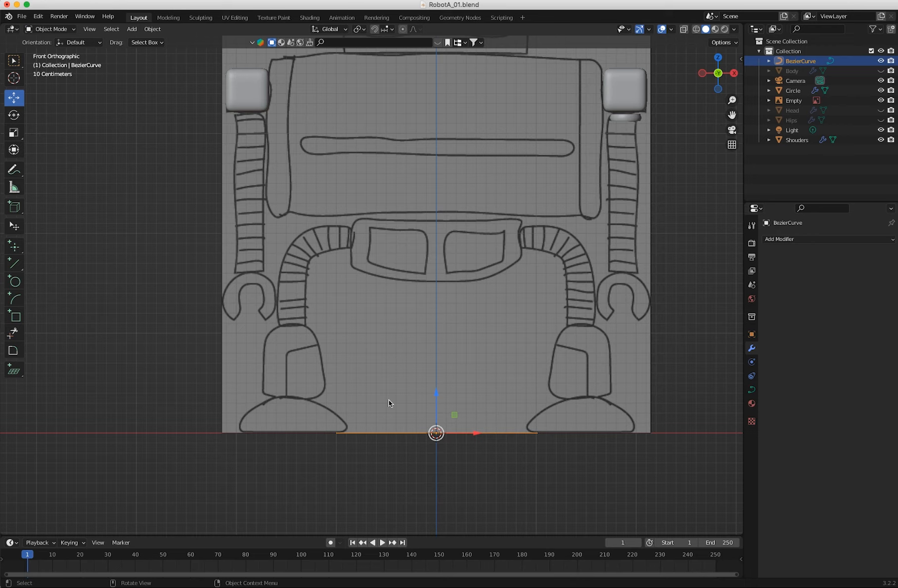
pyautogui.press('r')
pyautogui.moveTo(431, 397); pyautogui.dragTo(482, 425)
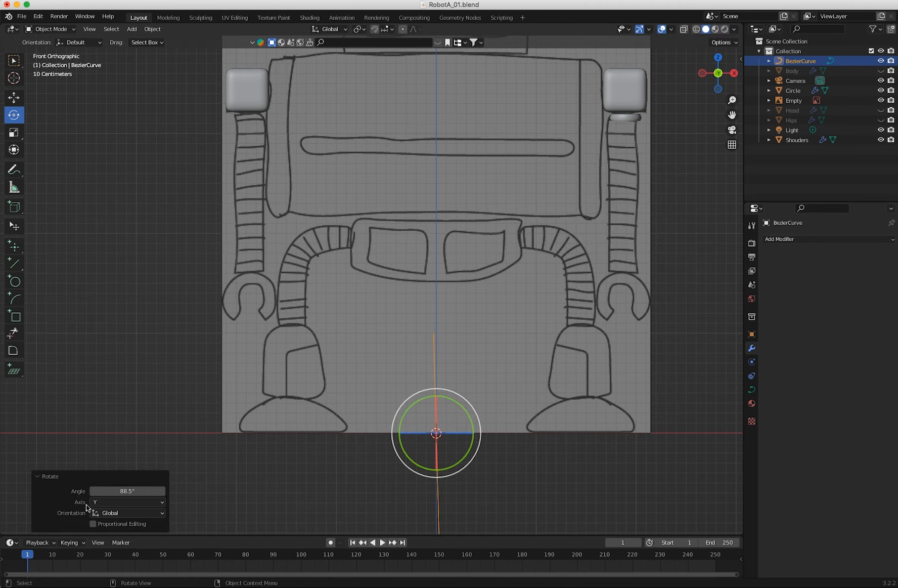
pyautogui.click(113, 492)
pyautogui.write('90')
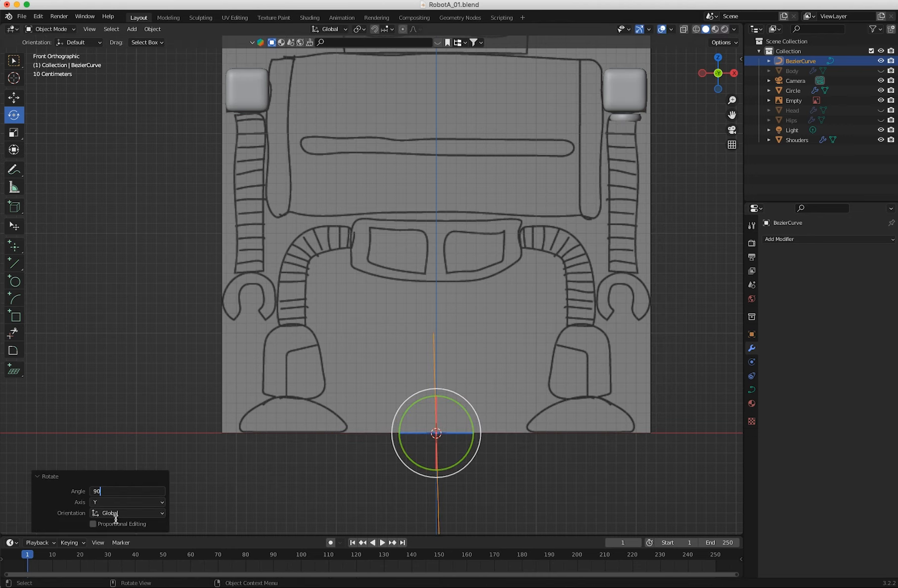
pyautogui.press('Return')
pyautogui.moveTo(295, 451); pyautogui.dragTo(423, 284, button='middle')
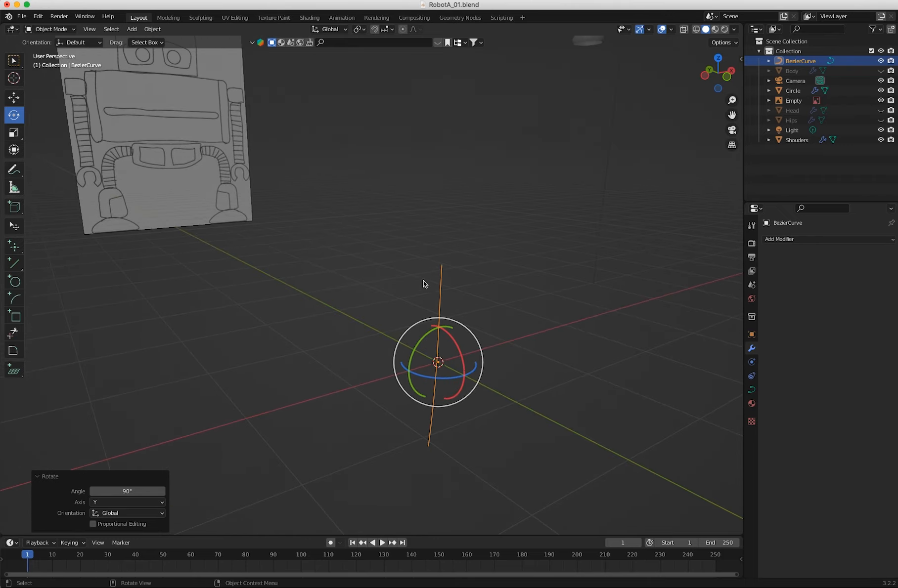
# Select the vertical curve's top control point in Edit Mode and snap the 3D cursor to it.
pyautogui.moveTo(433, 257); pyautogui.dragTo(455, 278)
pyautogui.click(49, 29)
pyautogui.click(52, 40)
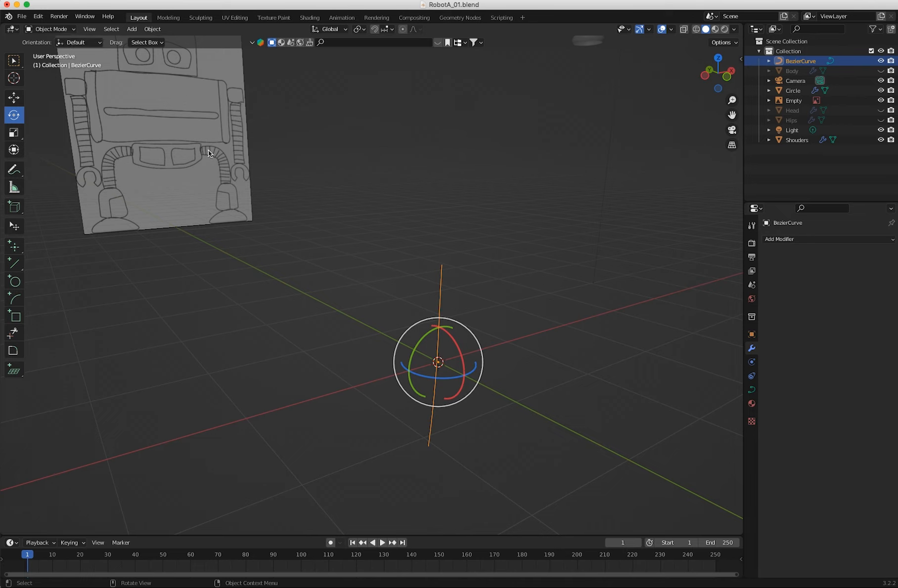
pyautogui.click(49, 30)
pyautogui.click(48, 39)
pyautogui.click(442, 267)
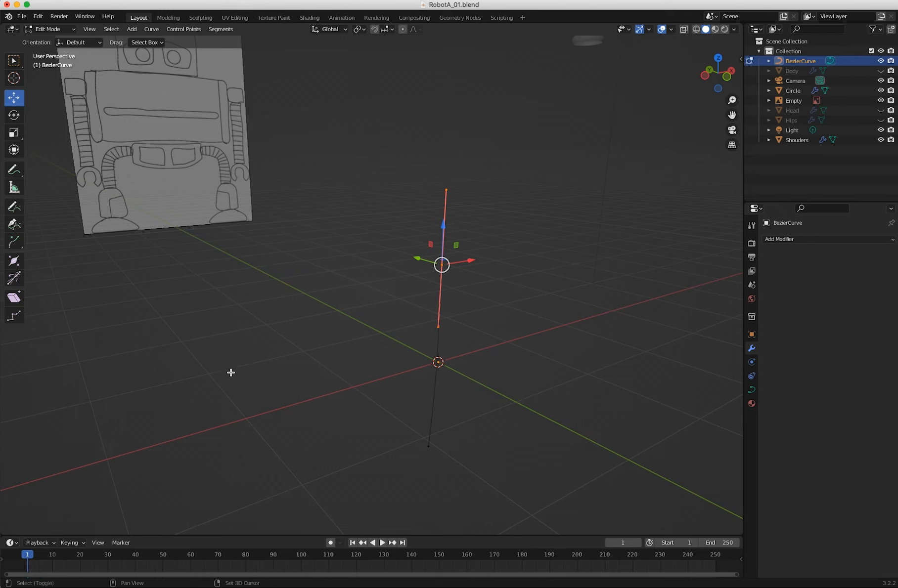
pyautogui.hotkey('shift', 's')
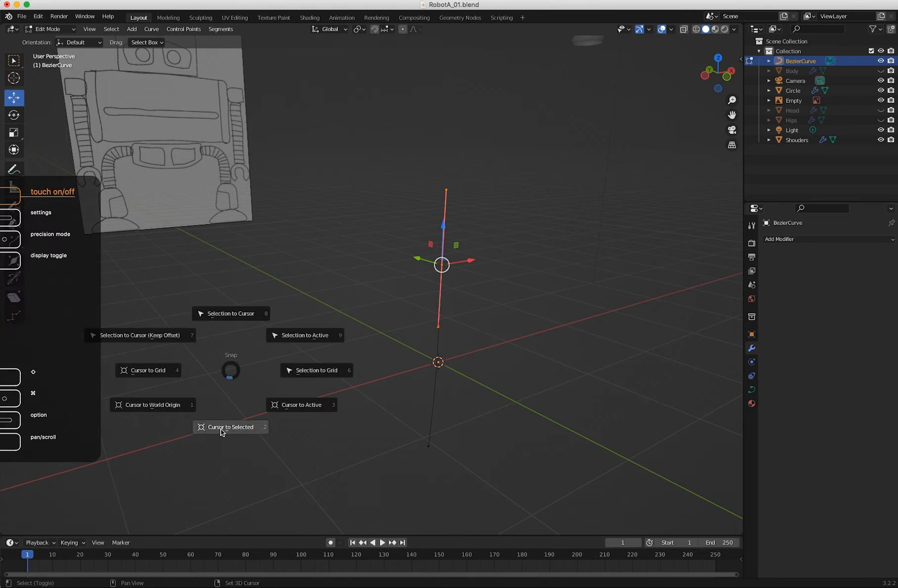
pyautogui.click(221, 428)
# Return to Object Mode and set the curve's origin to the 3D cursor.
pyautogui.click(53, 28)
pyautogui.click(46, 40)
pyautogui.click(152, 29)
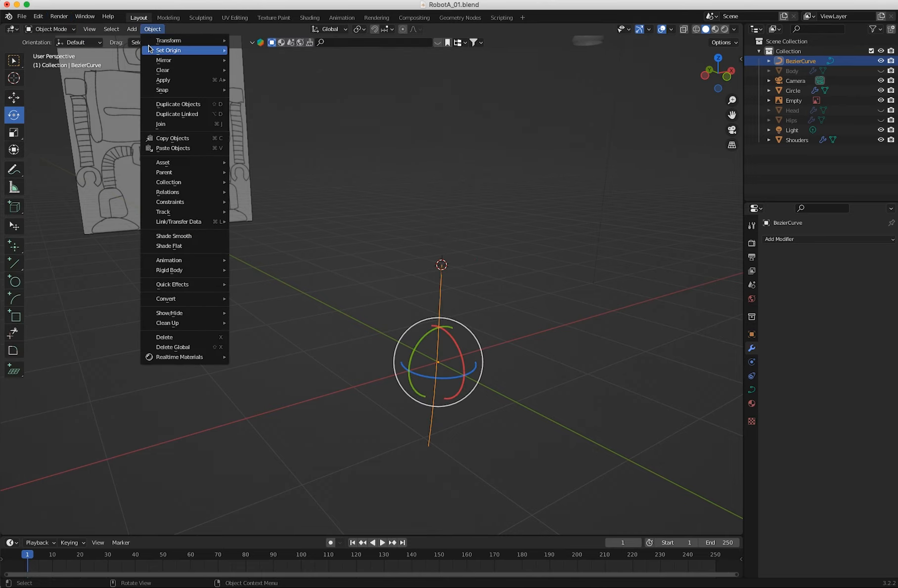
pyautogui.moveTo(150, 49)
pyautogui.click(252, 71)
pyautogui.moveTo(428, 283); pyautogui.dragTo(337, 264, button='middle')
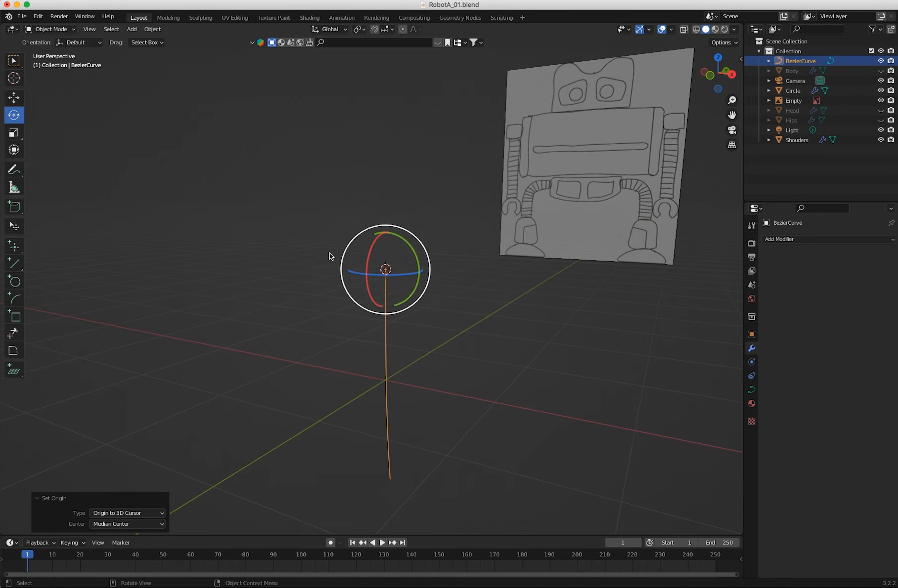
# Move the curve about 1.74 m on X and 1.25 m on Z toward the drawn arm with the ring.
pyautogui.click(49, 28)
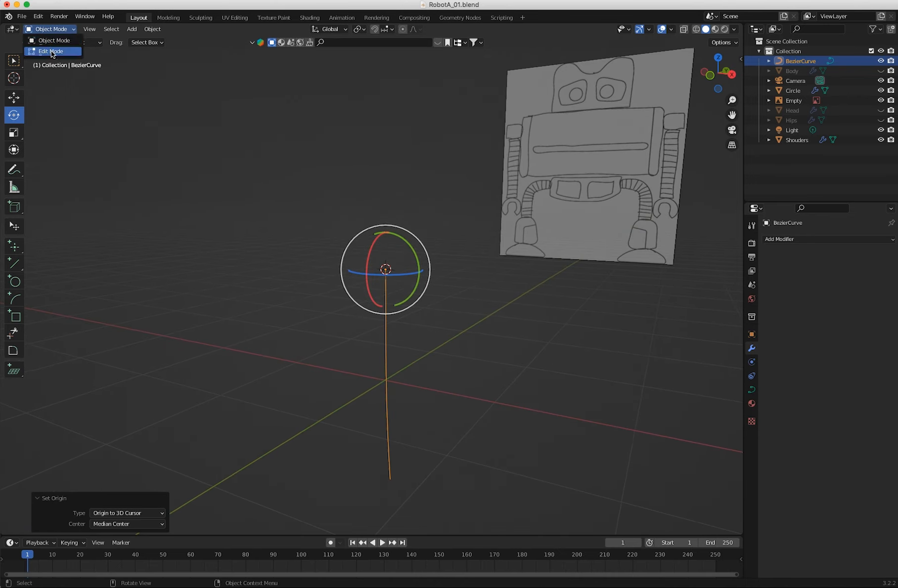
pyautogui.press('KP_1')
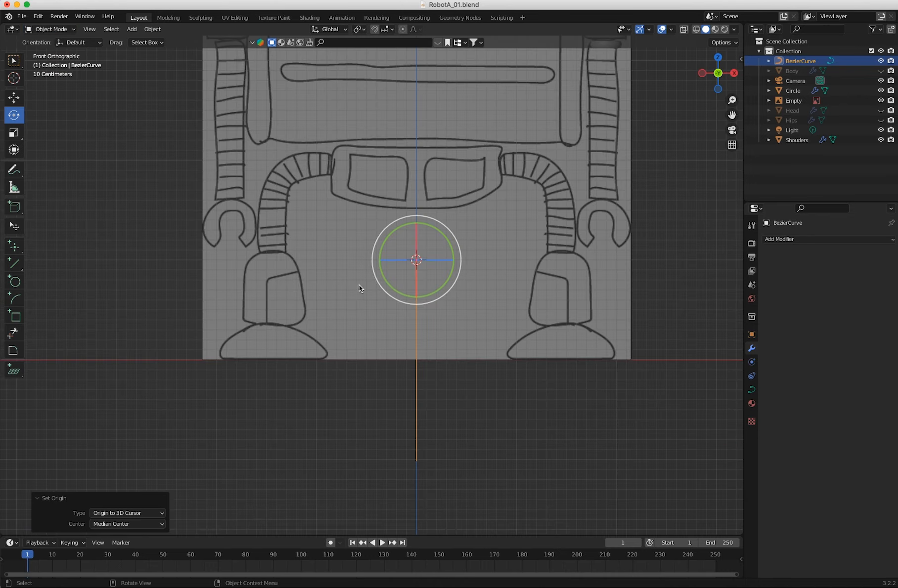
pyautogui.press('g')
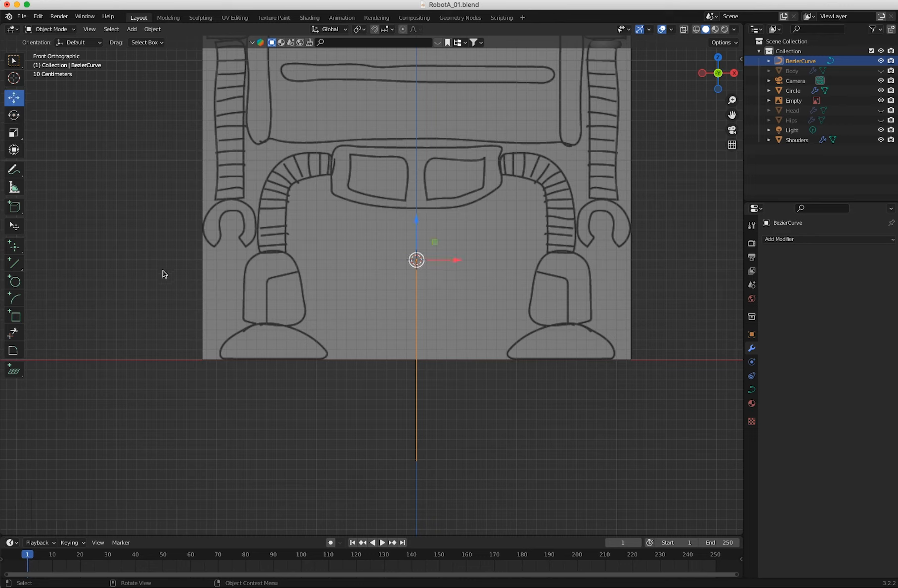
pyautogui.moveTo(416, 256); pyautogui.dragTo(591, 132)
pyautogui.moveTo(358, 269)
pyautogui.keyDown('shift'); pyautogui.mouseDown(button='middle')
pyautogui.moveTo(302, 384)
pyautogui.moveTo(278, 468)
pyautogui.mouseUp(button='middle'); pyautogui.keyUp('shift')
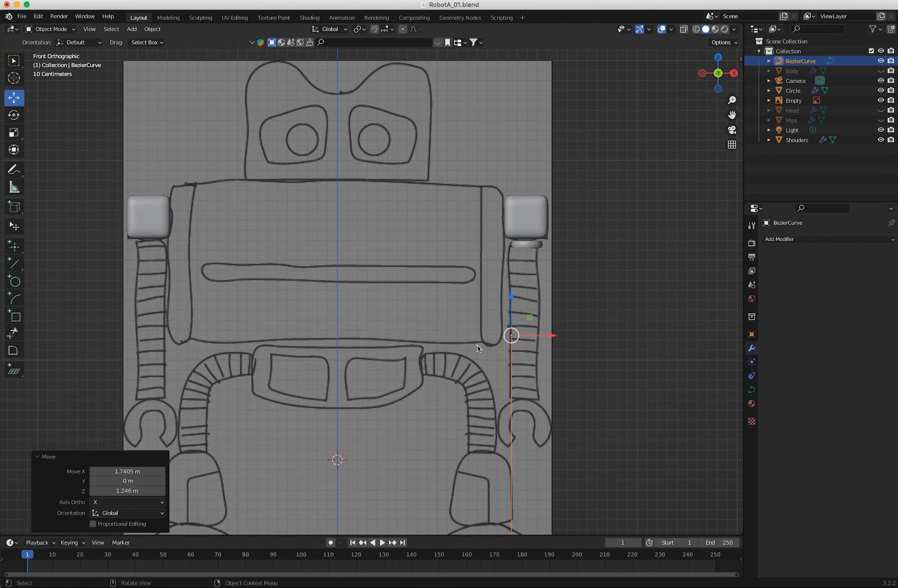
# Move the curve a further 0.138 m on X and 1.009 m on Z, centering it on the arm with its top at the shoulder.
pyautogui.moveTo(511, 336); pyautogui.dragTo(530, 230)
pyautogui.scroll(-5, 504, 353)
pyautogui.moveTo(503, 353)
pyautogui.mouseDown(button='middle')
pyautogui.moveTo(420, 350)
pyautogui.moveTo(518, 349)
pyautogui.mouseUp(button='middle')
pyautogui.press('KP_1')
pyautogui.scroll(4, 494, 351)
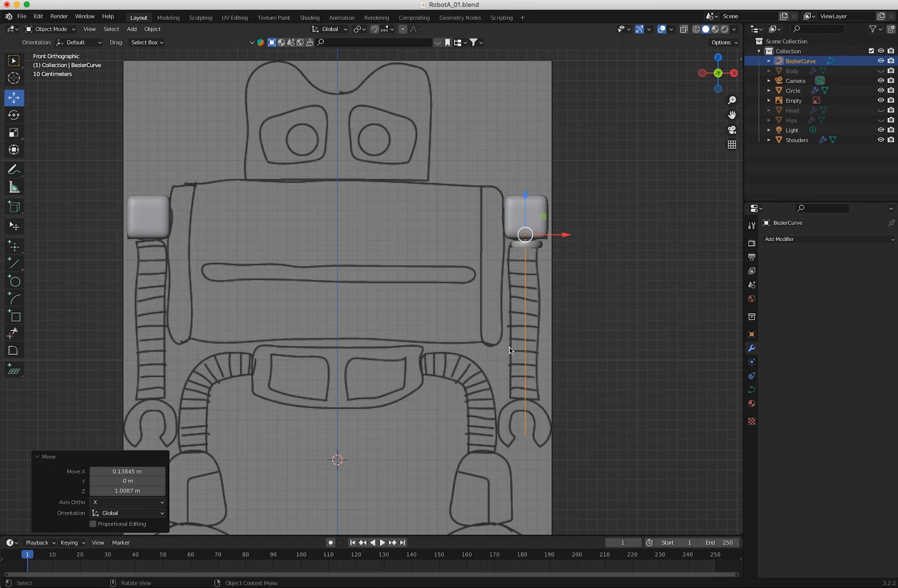
# Rotate the Bezier curve -90° around the global Z axis so its bend faces the front view.
pyautogui.hotkey('shift', 'space')
pyautogui.press('r')
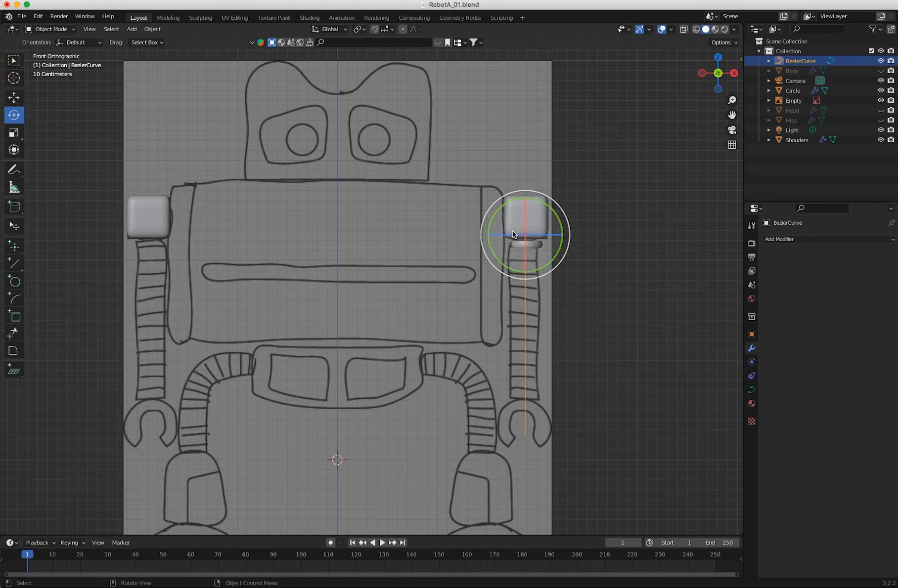
pyautogui.moveTo(514, 235)
pyautogui.mouseDown()
pyautogui.moveTo(463, 237)
pyautogui.moveTo(532, 241)
pyautogui.mouseUp()
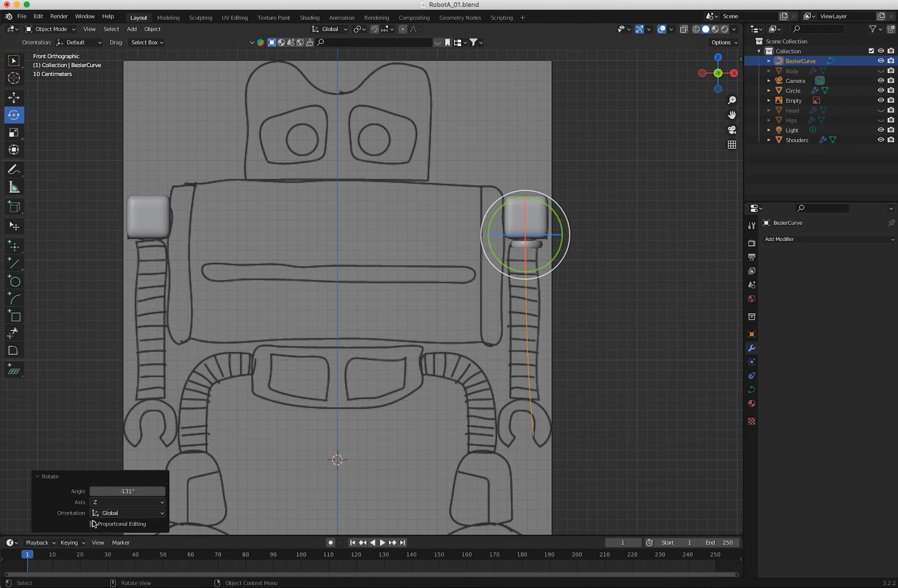
pyautogui.click(113, 492)
pyautogui.write('-90')
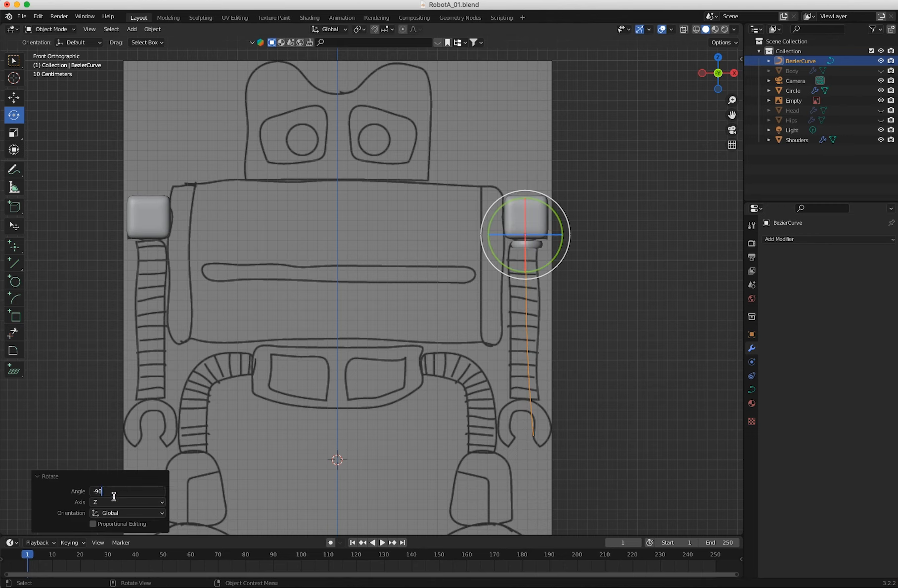
pyautogui.press('Return')
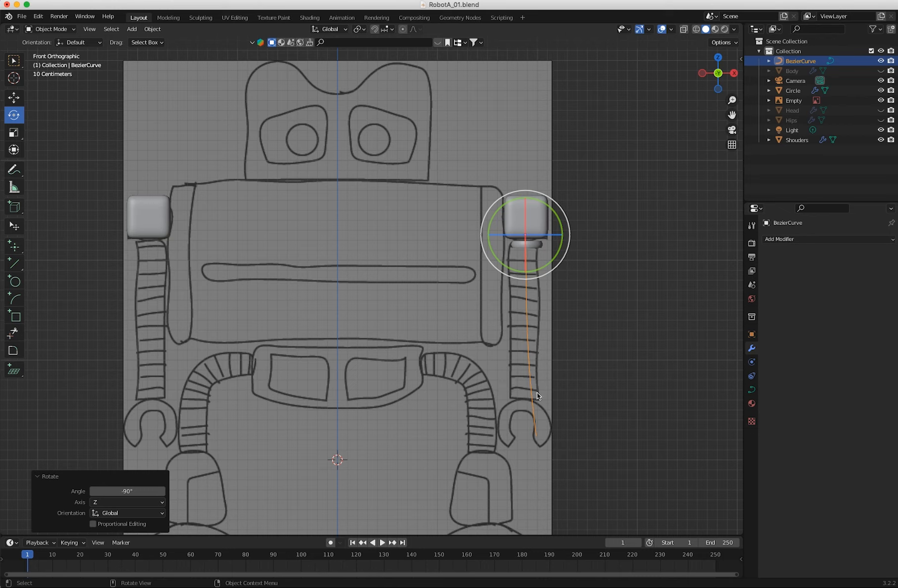
# In Edit Mode, angle the bottom control point's upper handle outward from the arm's centerline and raise that point to the top of the drawn claw.
pyautogui.click(49, 29)
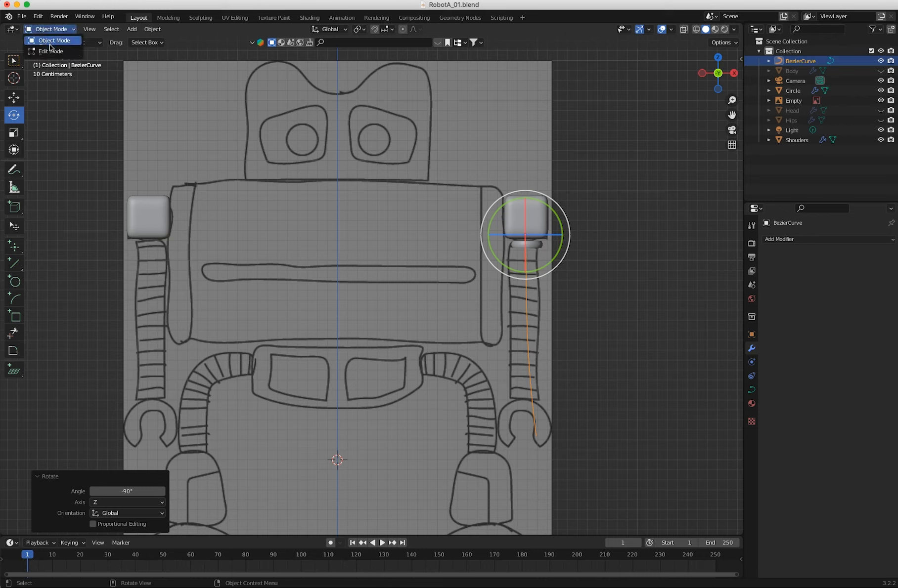
pyautogui.click(49, 49)
pyautogui.click(535, 436)
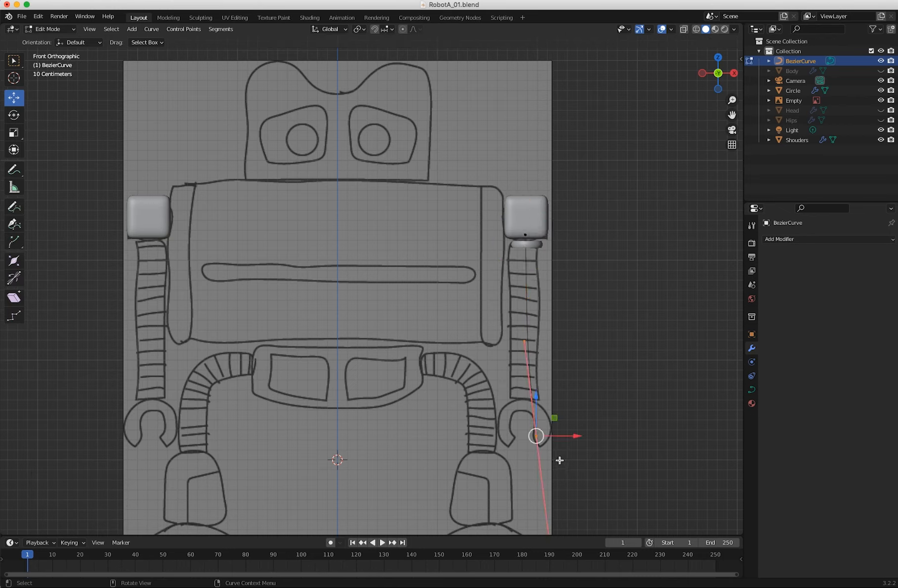
pyautogui.click(523, 342)
pyautogui.moveTo(523, 346); pyautogui.dragTo(514, 366)
pyautogui.click(536, 437)
pyautogui.moveTo(534, 430); pyautogui.dragTo(534, 407)
# Adjust the top control point's lower handle slightly and move the bottom control point about 0.005 m on X and 0.030 m on Z.
pyautogui.click(524, 234)
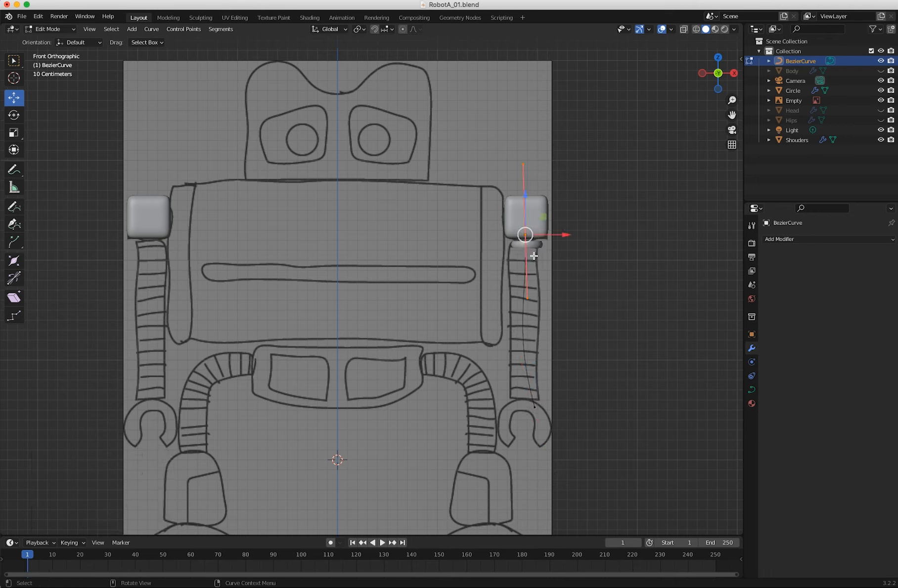
pyautogui.click(529, 296)
pyautogui.moveTo(529, 296); pyautogui.dragTo(527, 292)
pyautogui.click(535, 409)
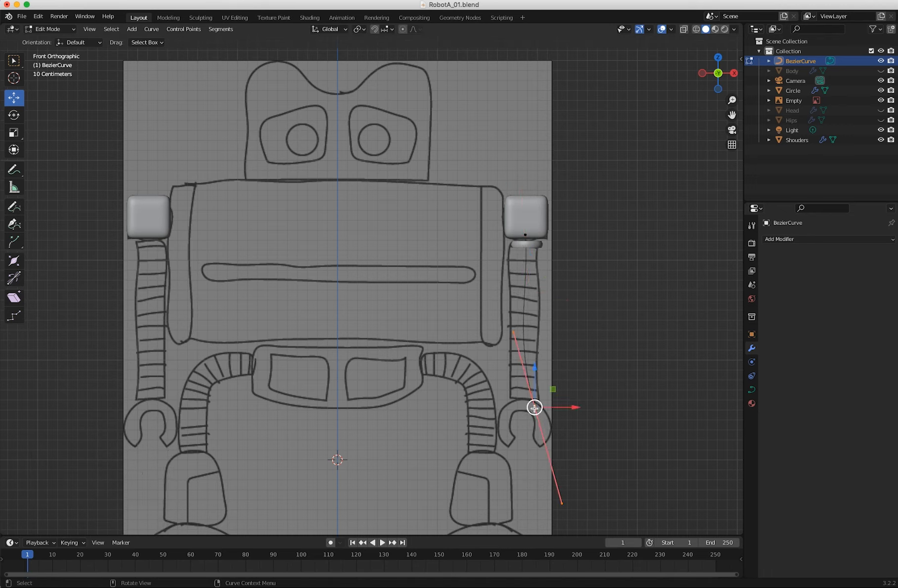
pyautogui.moveTo(534, 408); pyautogui.dragTo(535, 404)
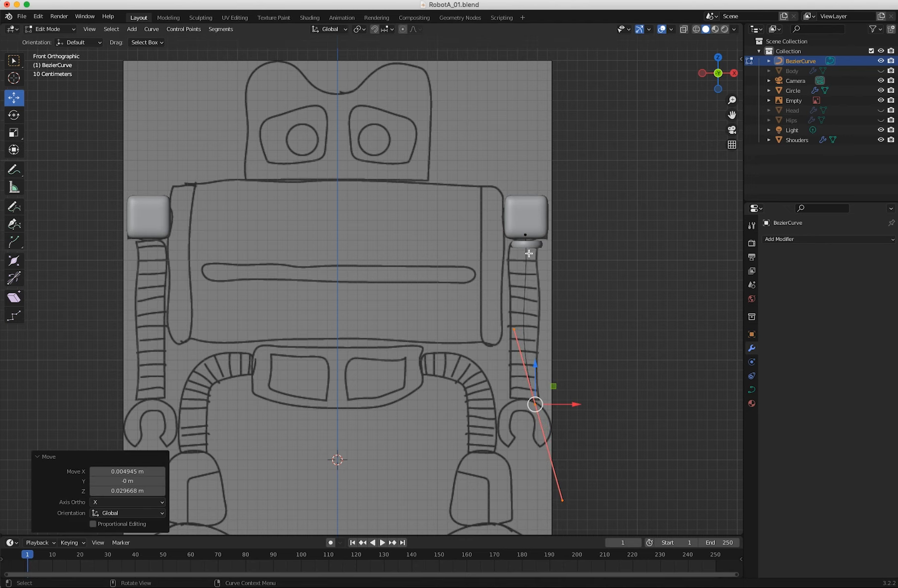
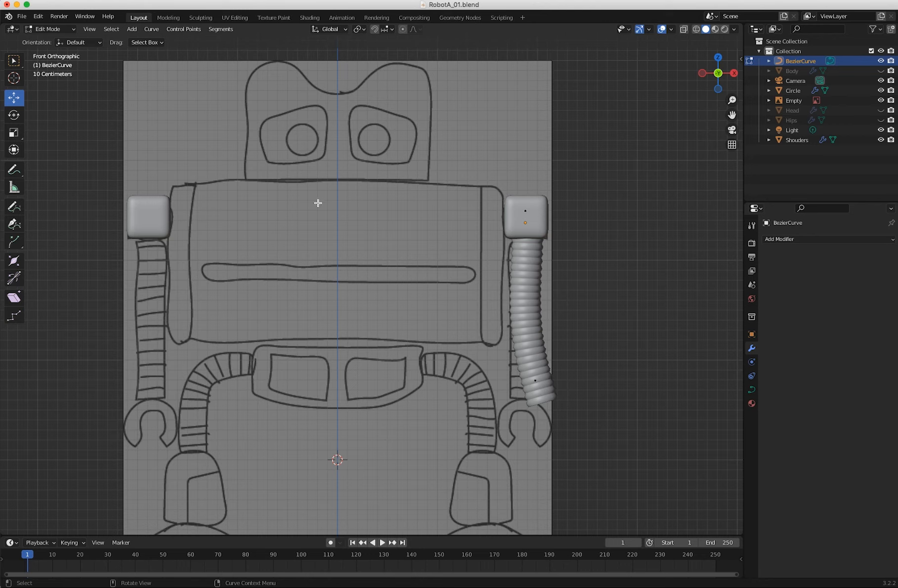
# Leave Edit Mode on the Bezier curve and return to Object Mode.
pyautogui.click(44, 29)
pyautogui.click(48, 40)
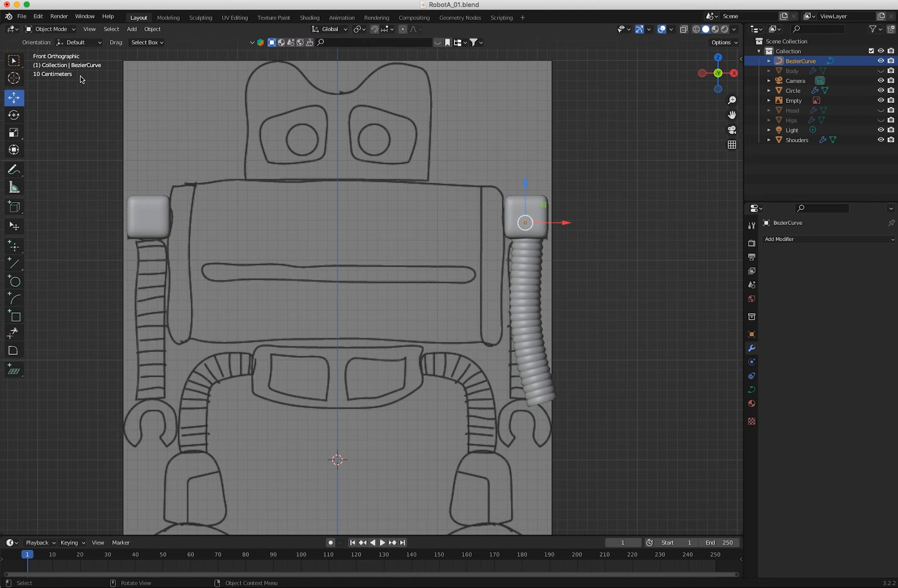
pyautogui.click(778, 239)
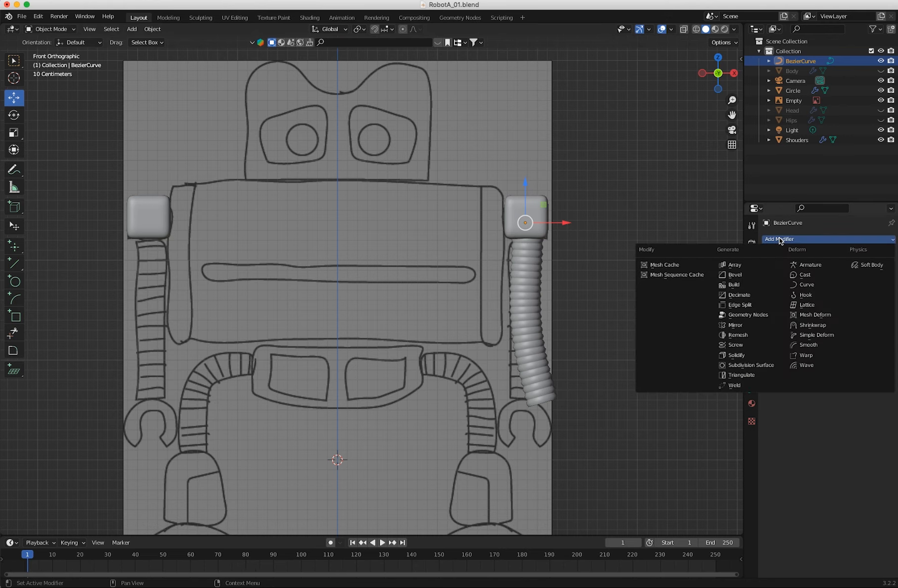
pyautogui.click(741, 326)
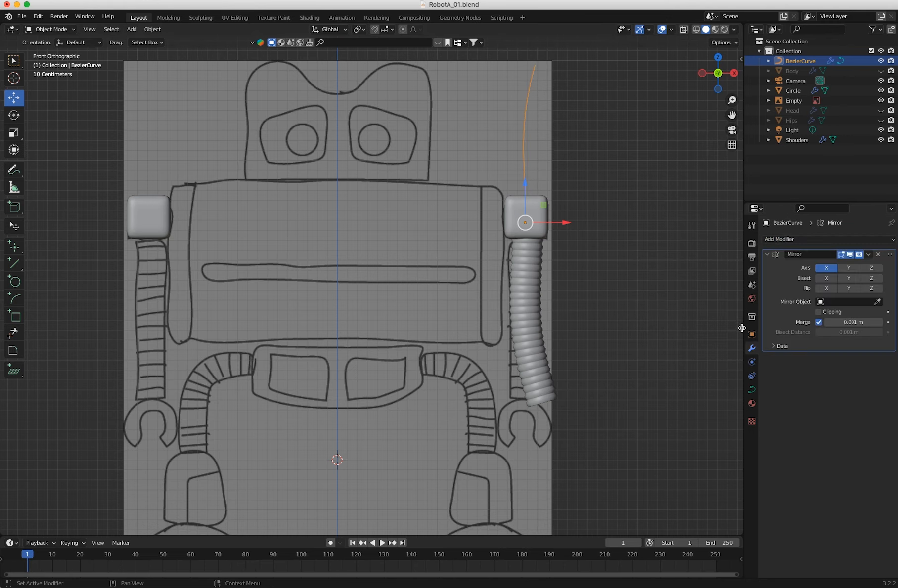
pyautogui.click(871, 268)
pyautogui.keyDown('shift'); pyautogui.moveTo(471, 320); pyautogui.dragTo(511, 387, button='middle'); pyautogui.keyUp('shift')
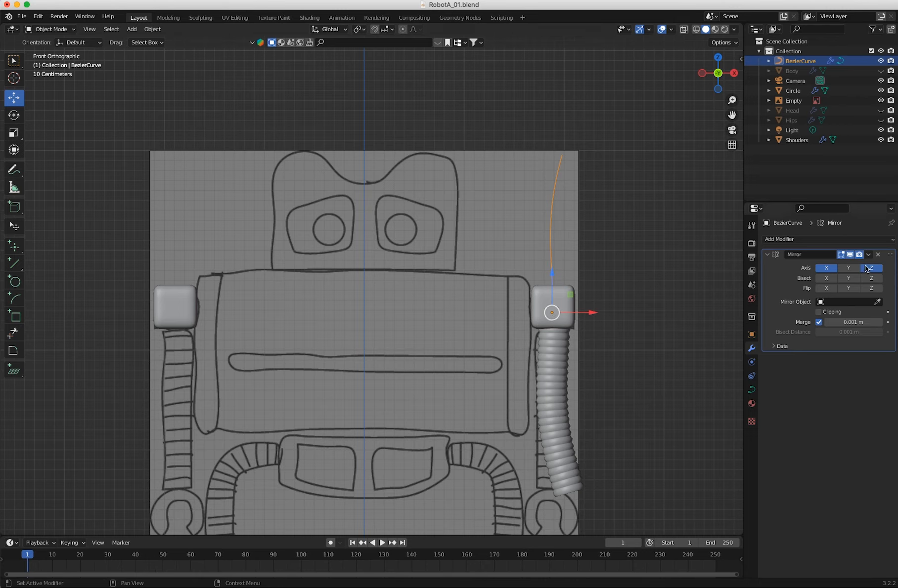
pyautogui.click(878, 254)
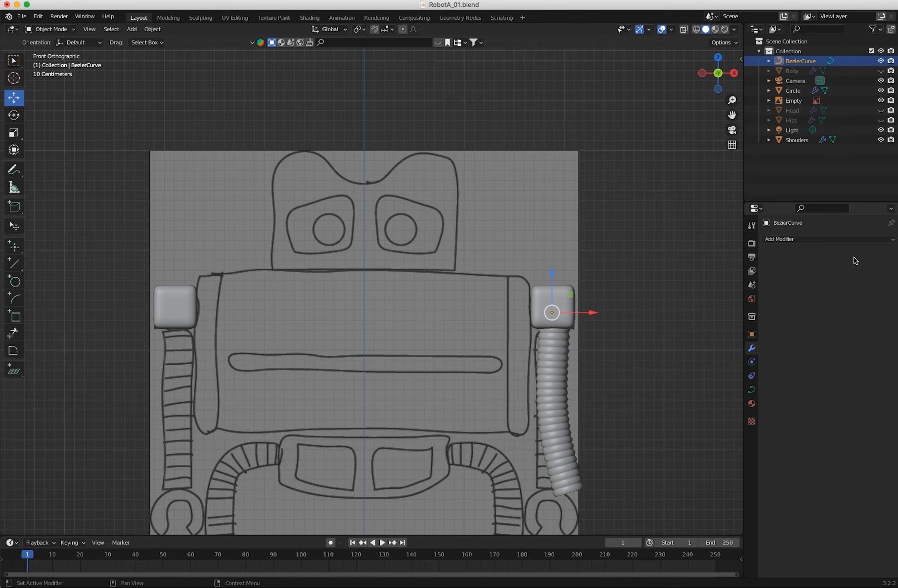
# Mirror the segmented arm across the X axis with a Mirror modifier.
pyautogui.click(563, 329)
pyautogui.click(564, 334)
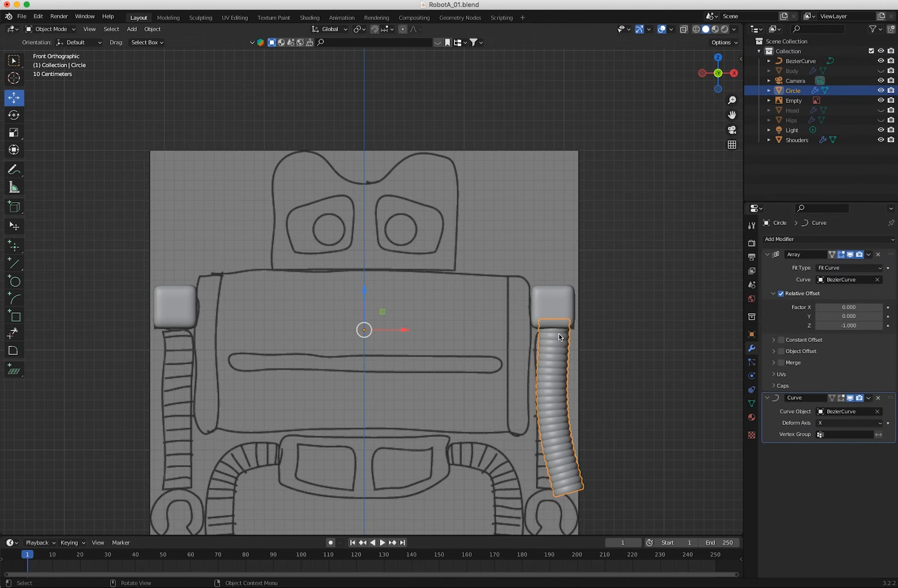
pyautogui.click(790, 240)
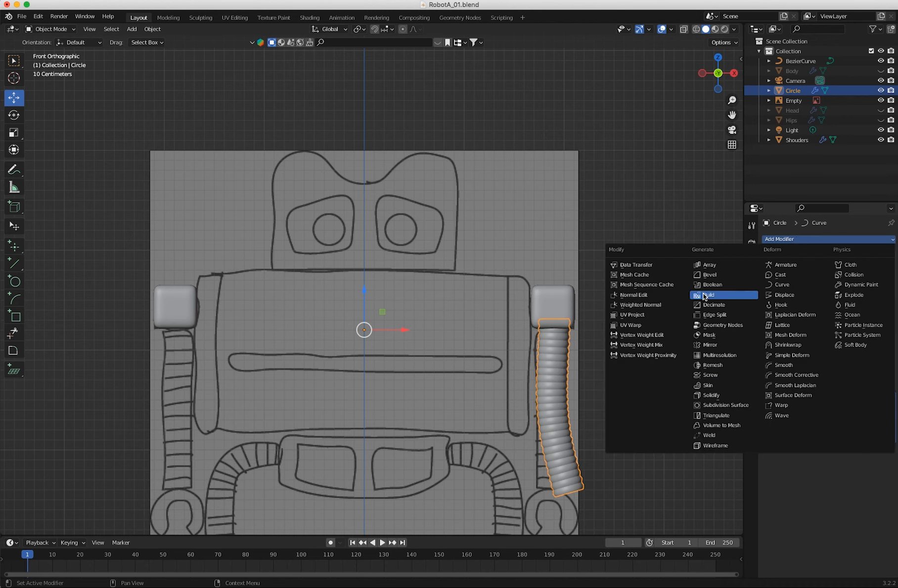
pyautogui.click(705, 345)
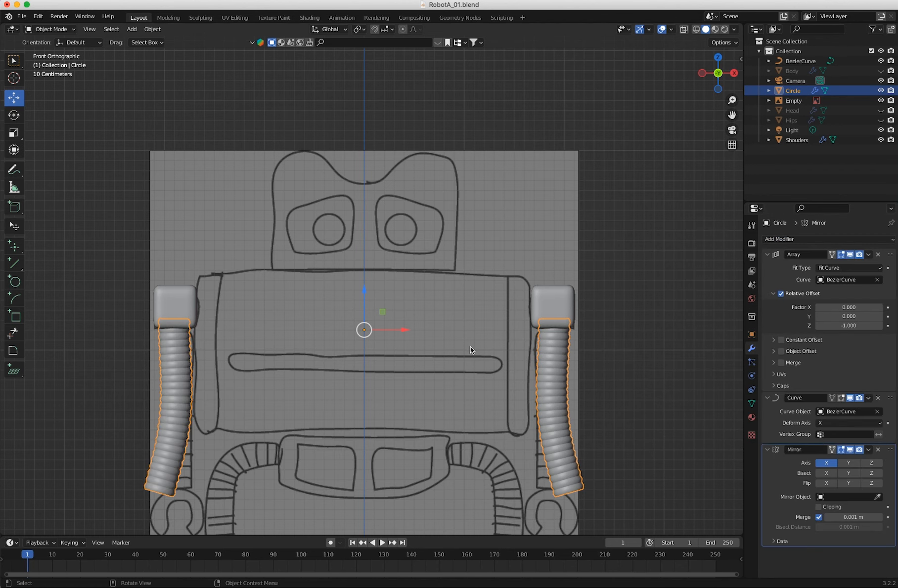
pyautogui.scroll(-2, 504, 393)
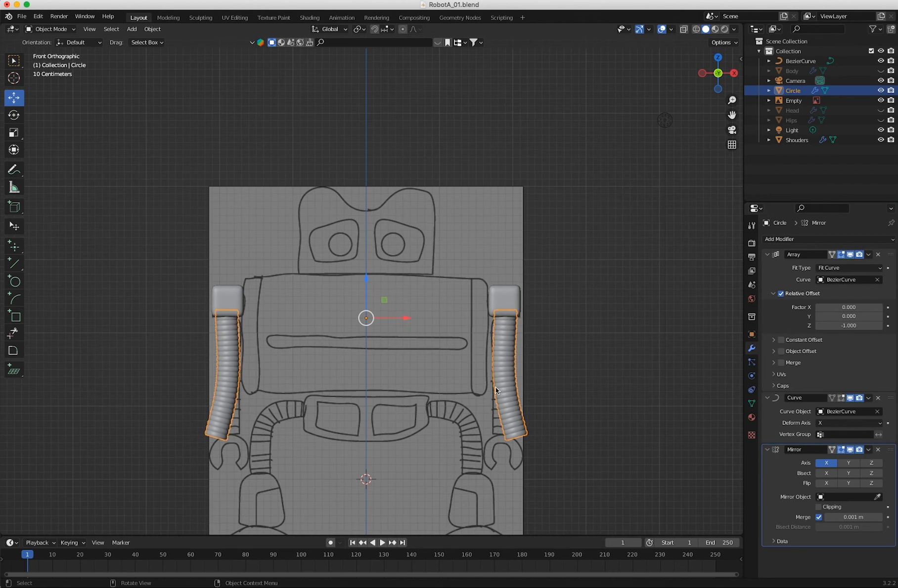
pyautogui.moveTo(329, 398); pyautogui.dragTo(302, 382, button='middle')
pyautogui.press('KP_1')
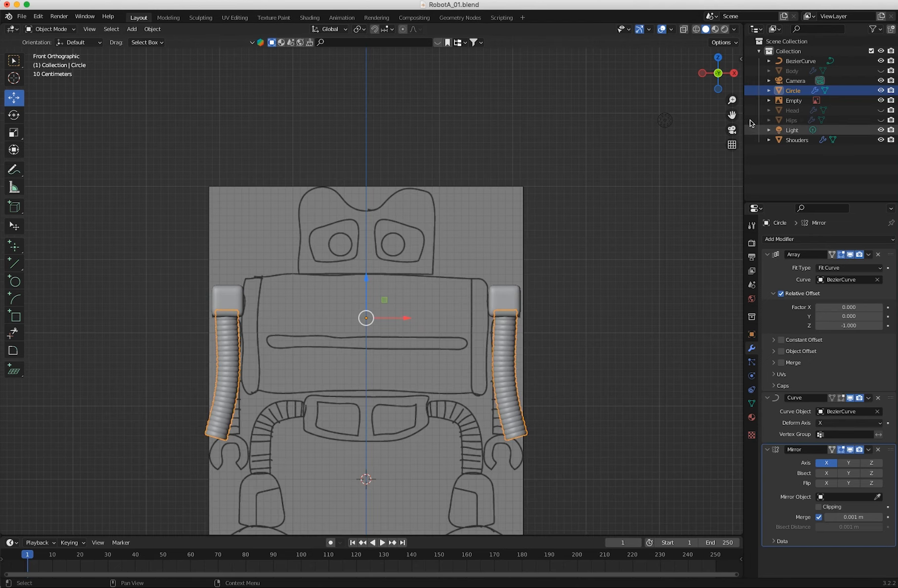
# Deselect the arms and hide the shoulders object.
pyautogui.keyDown('ctrl'); pyautogui.moveTo(398, 348); pyautogui.dragTo(337, 215, button='middle'); pyautogui.keyUp('ctrl')
pyautogui.keyDown('shift'); pyautogui.moveTo(374, 258); pyautogui.dragTo(288, 277, button='middle'); pyautogui.keyUp('shift')
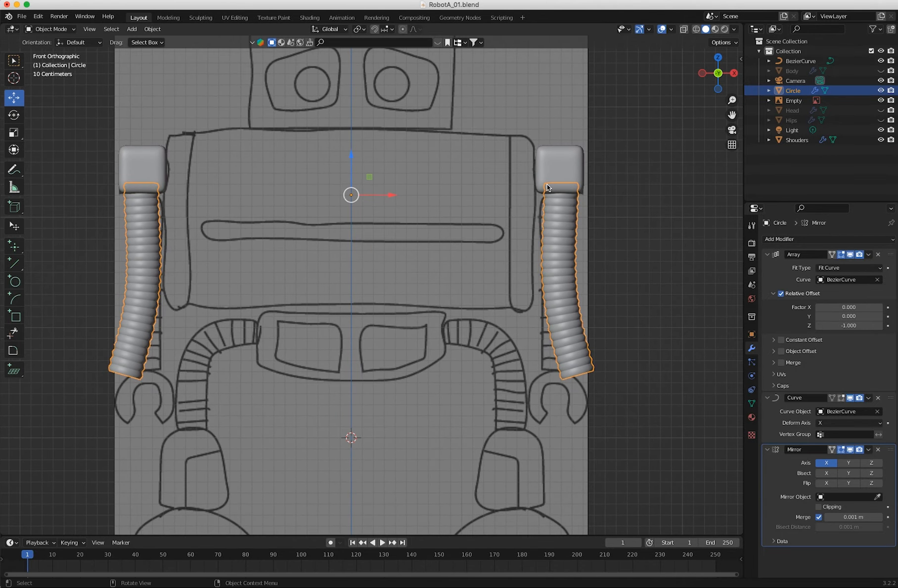
pyautogui.click(588, 204)
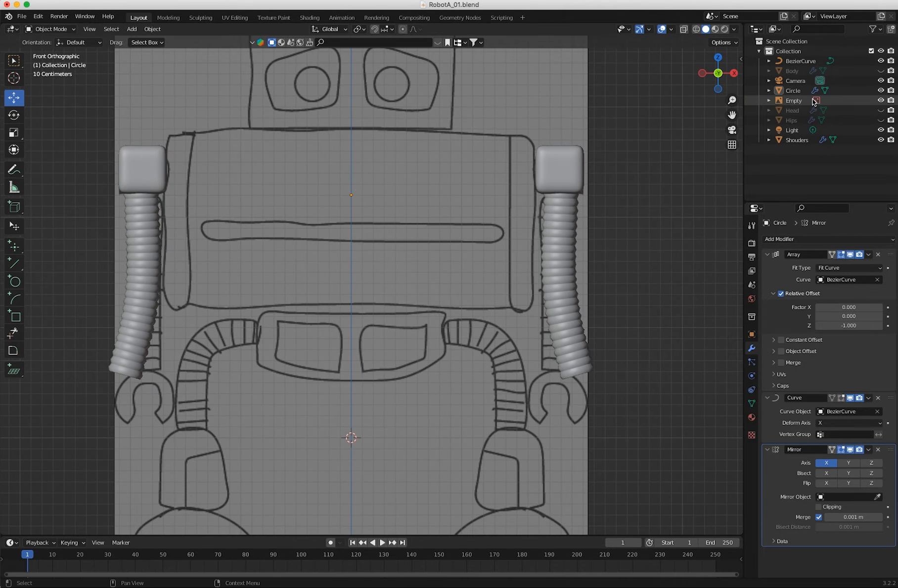
pyautogui.click(881, 140)
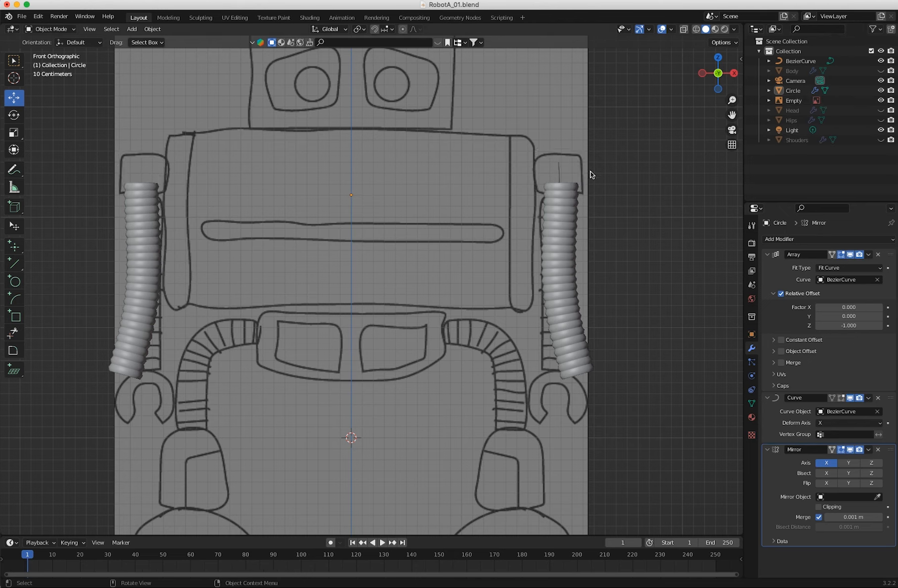
pyautogui.click(568, 189)
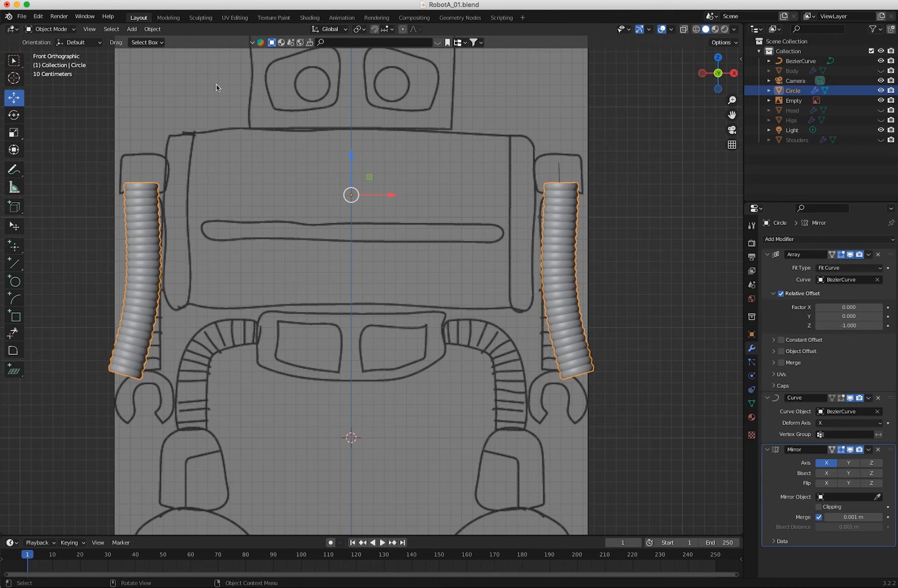
pyautogui.hotkey('shift', 'd')
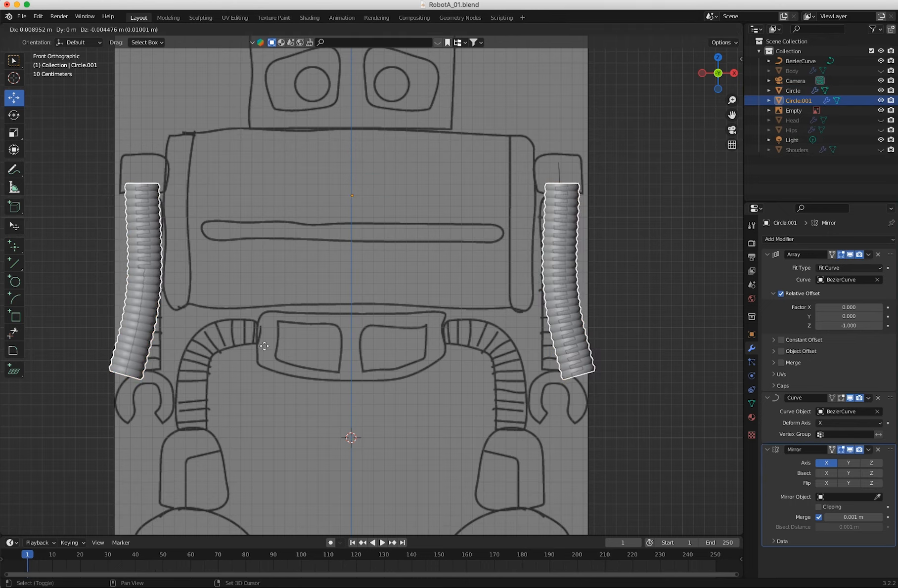
pyautogui.click(209, 379)
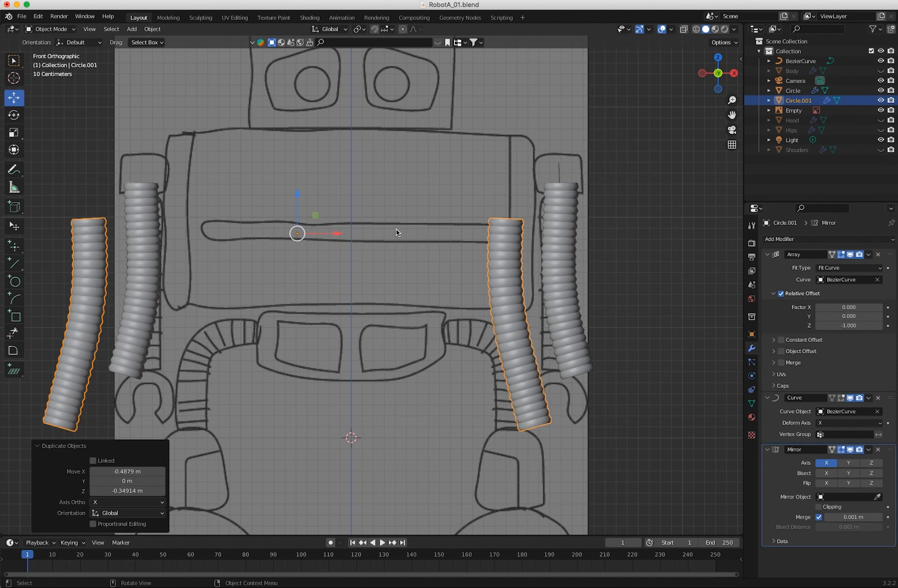
pyautogui.press('super+z')
pyautogui.press('super+z')
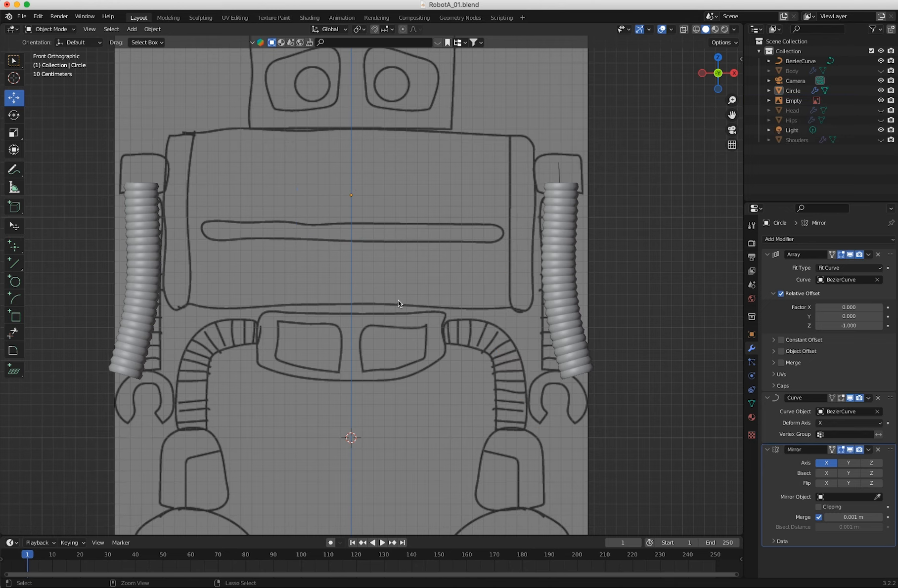
pyautogui.moveTo(397, 300); pyautogui.dragTo(338, 334)
# Duplicate the segmented arm object and leave the copy exactly in place.
pyautogui.click(561, 188)
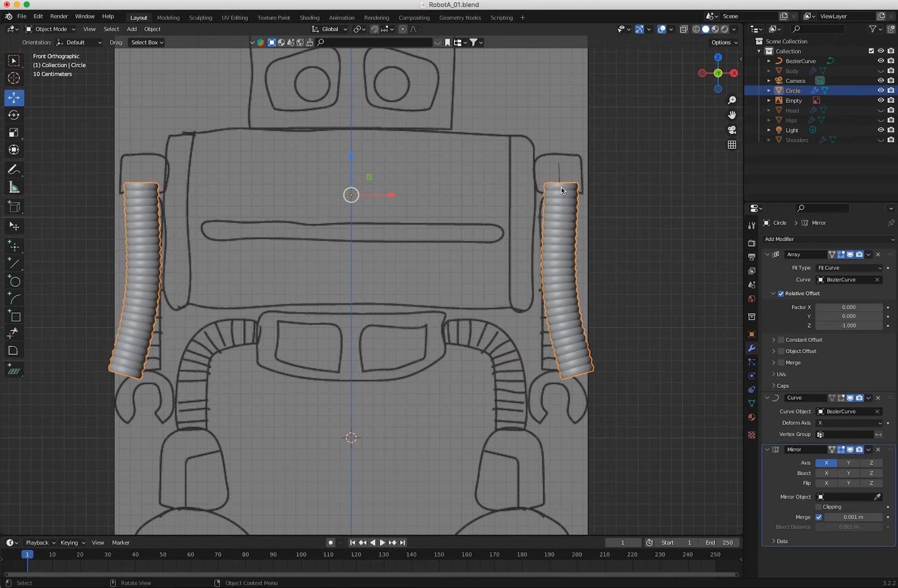
pyautogui.hotkey('shift', 'd')
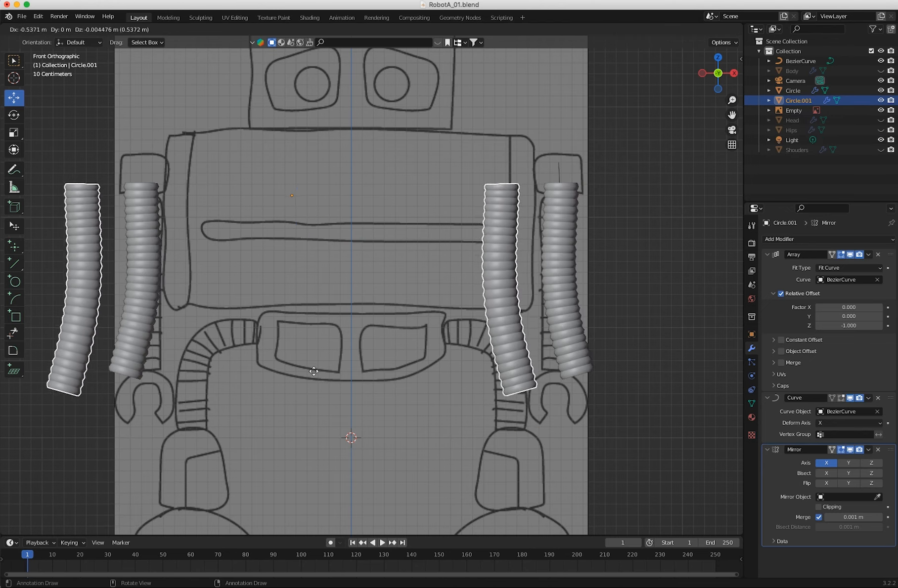
pyautogui.rightClick(321, 373)
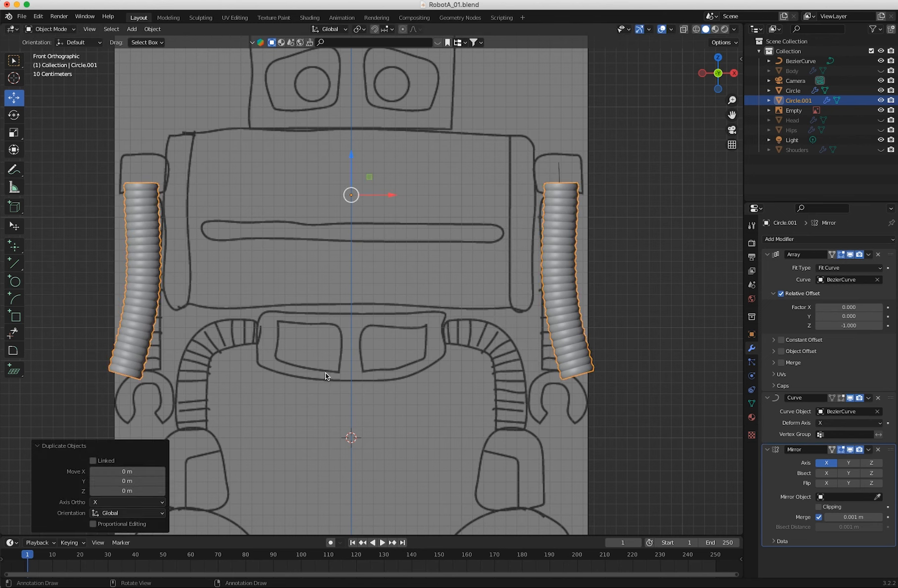
# Remove the Array and Curve modifiers from the arm copy, keeping its Mirror modifier, and hide the original arm object.
pyautogui.click(879, 255)
pyautogui.click(878, 257)
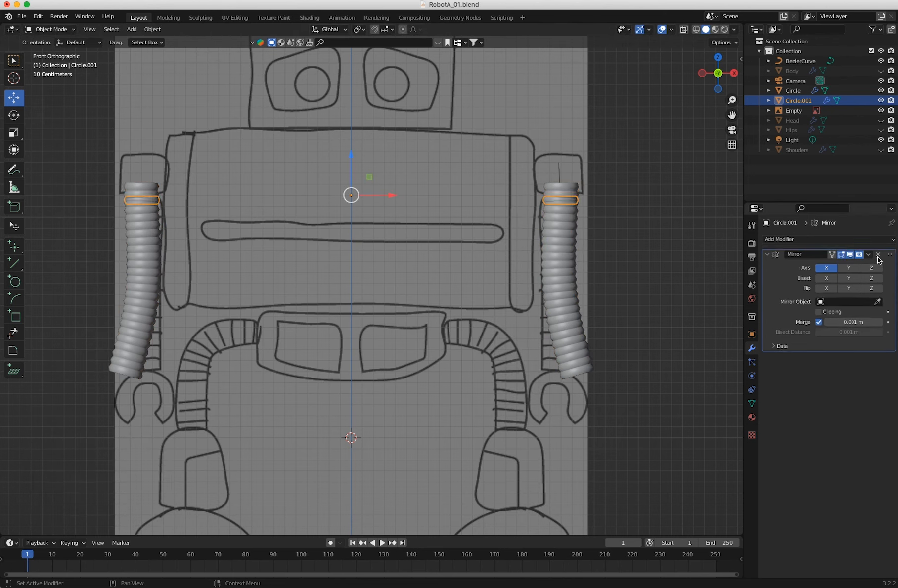
pyautogui.click(880, 90)
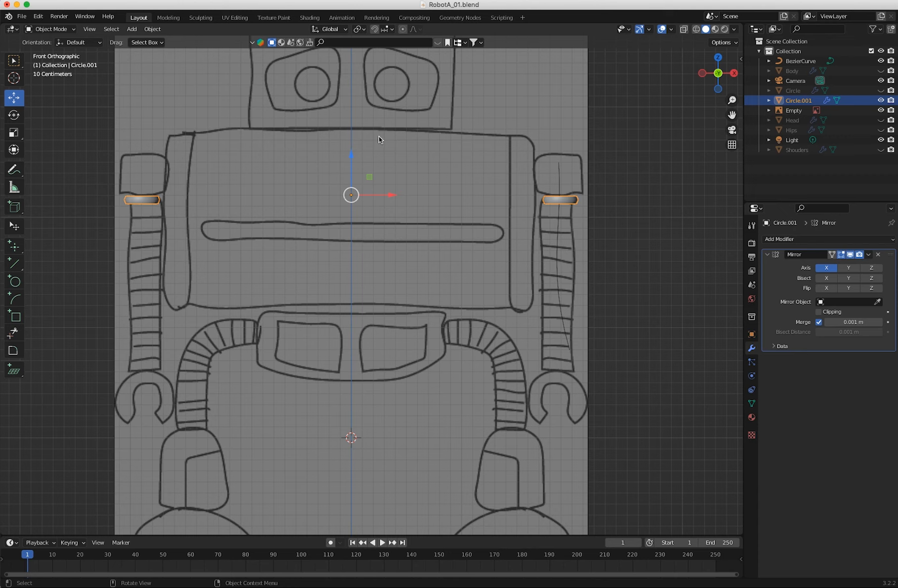
# In Edit Mode, rotate the duplicated ring 90° around the global Y axis.
pyautogui.click(52, 29)
pyautogui.click(55, 52)
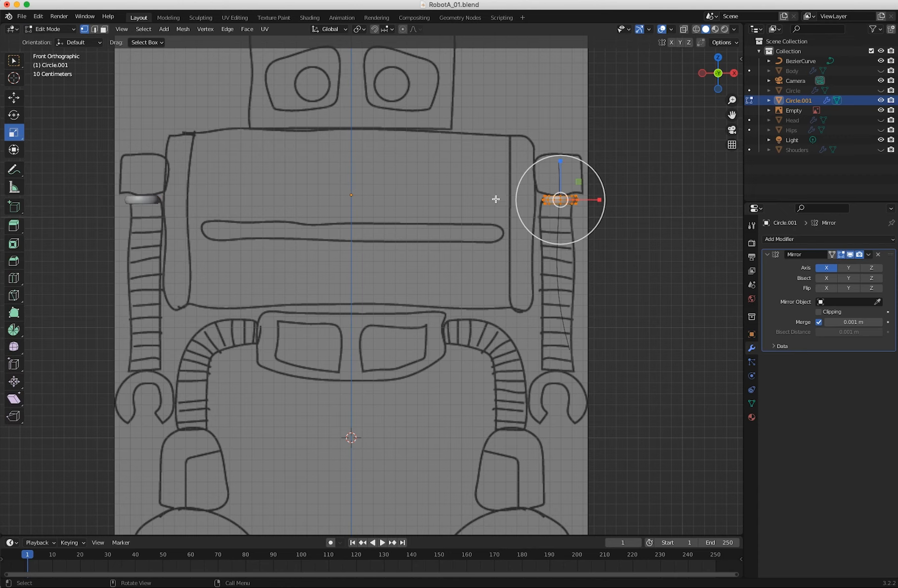
pyautogui.press('r')
pyautogui.moveTo(545, 168); pyautogui.dragTo(530, 212)
pyautogui.click(115, 492)
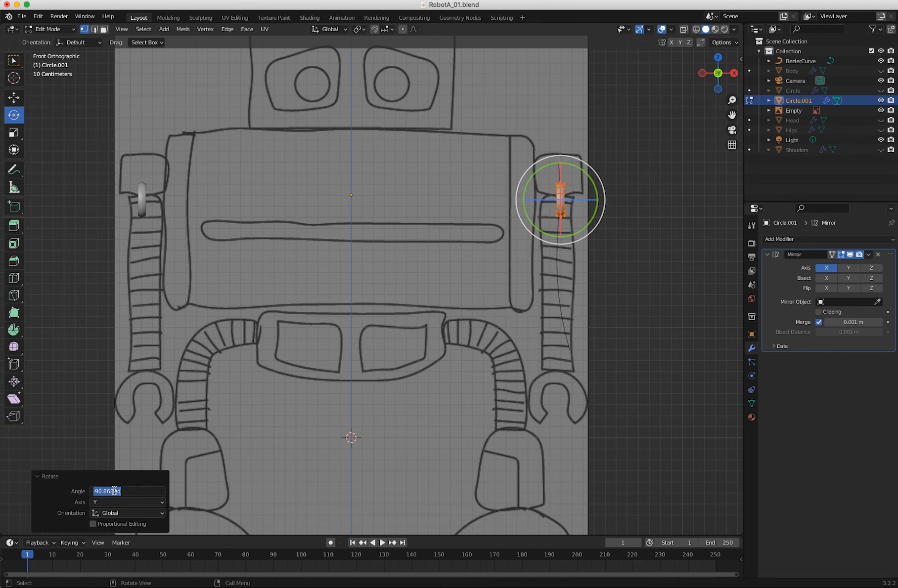
pyautogui.write('90')
pyautogui.press('Return')
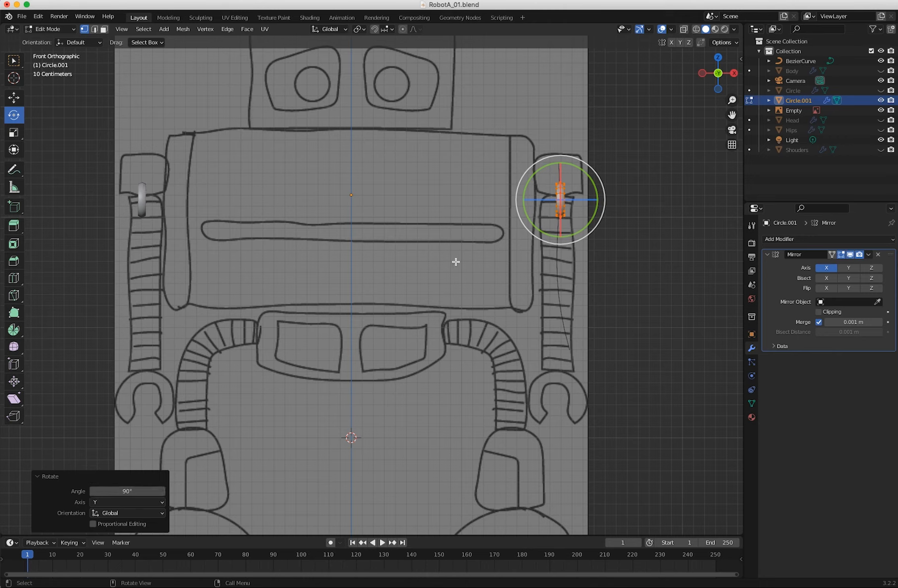
# Move the ring about -1.003 m on X and -1.204 m on Z to the hip end of the drawn leg, and return to Object Mode.
pyautogui.press('g')
pyautogui.moveTo(559, 202); pyautogui.dragTo(443, 335)
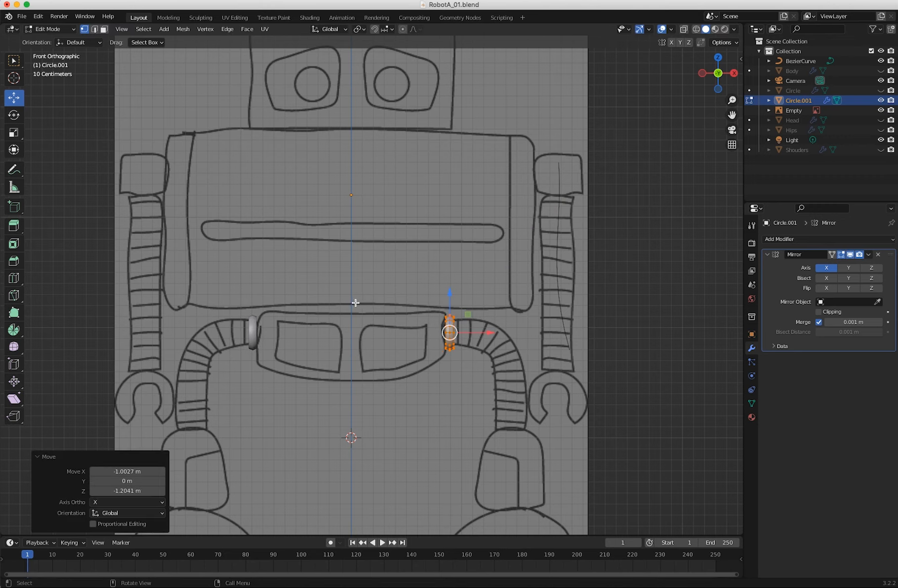
pyautogui.click(50, 29)
pyautogui.click(48, 39)
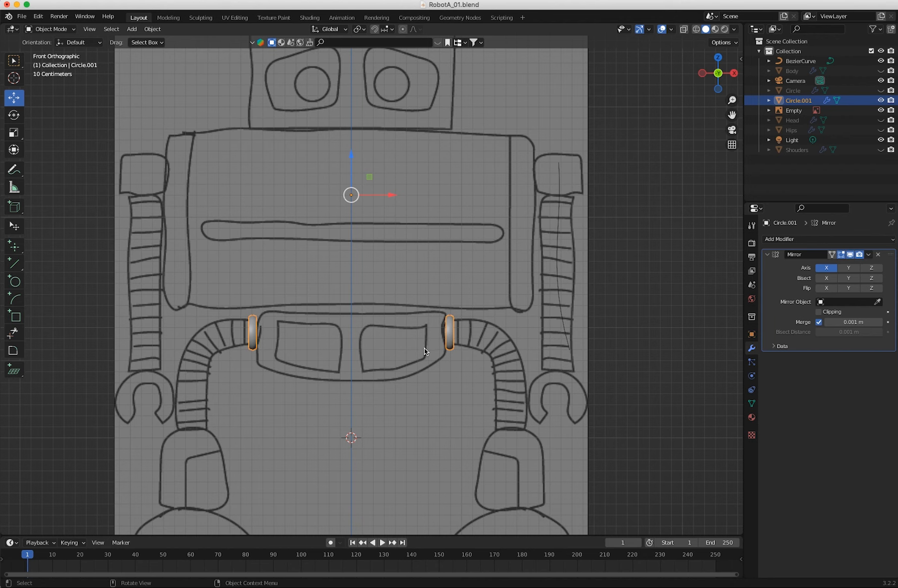
# Add a new Bezier curve at the 3D cursor for the leg.
pyautogui.keyDown('ctrl'); pyautogui.moveTo(423, 365); pyautogui.dragTo(454, 415, button='middle'); pyautogui.keyUp('ctrl')
pyautogui.keyDown('shift'); pyautogui.moveTo(449, 366); pyautogui.dragTo(475, 344, button='middle'); pyautogui.keyUp('shift')
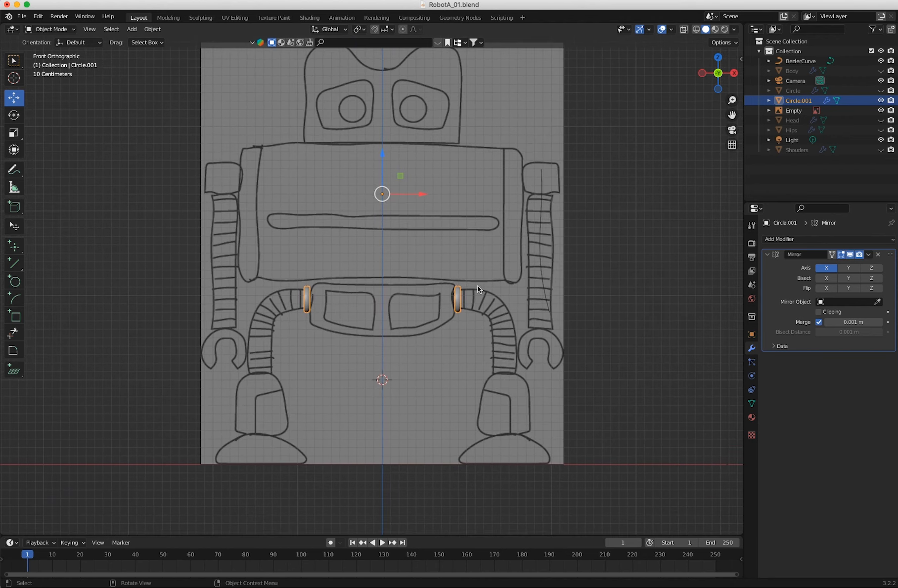
pyautogui.click(541, 238)
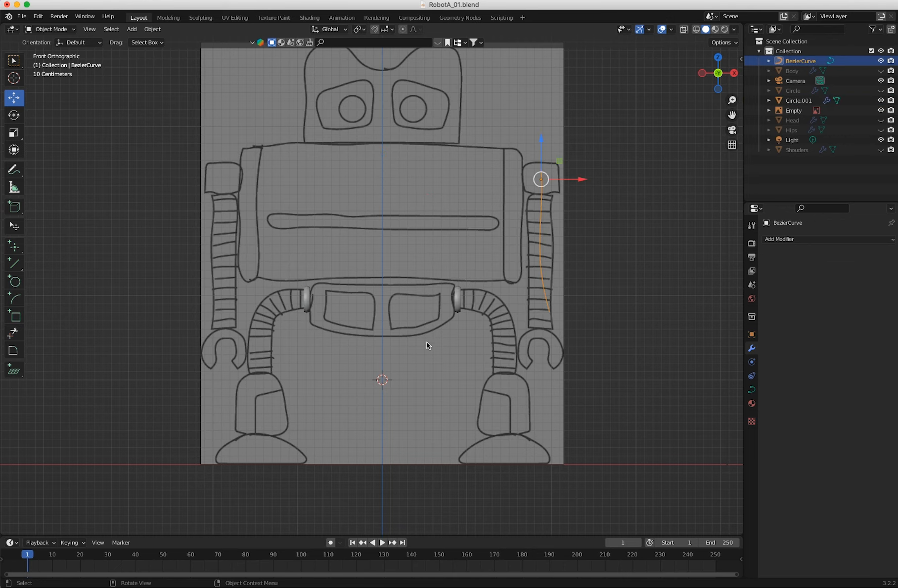
pyautogui.click(287, 361)
pyautogui.moveTo(301, 406); pyautogui.dragTo(297, 433, button='middle')
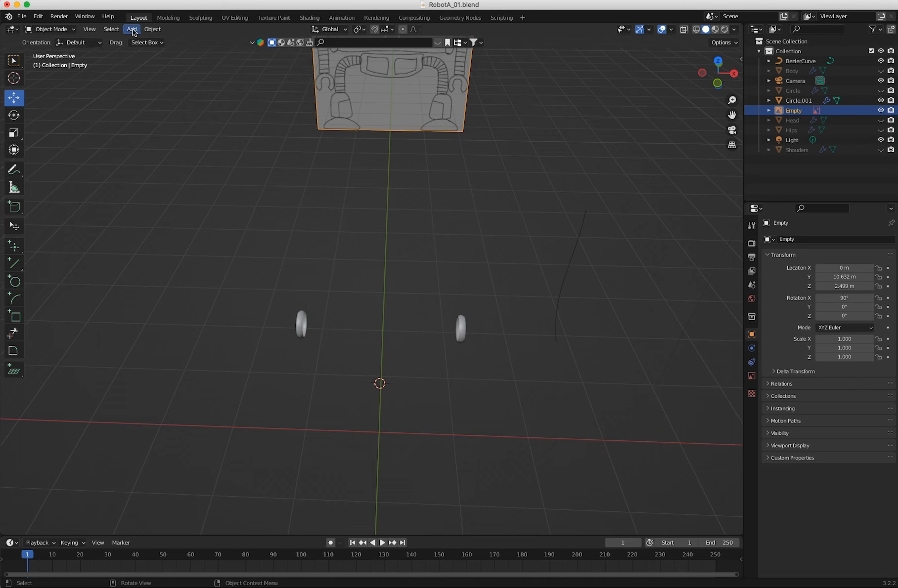
pyautogui.click(147, 31)
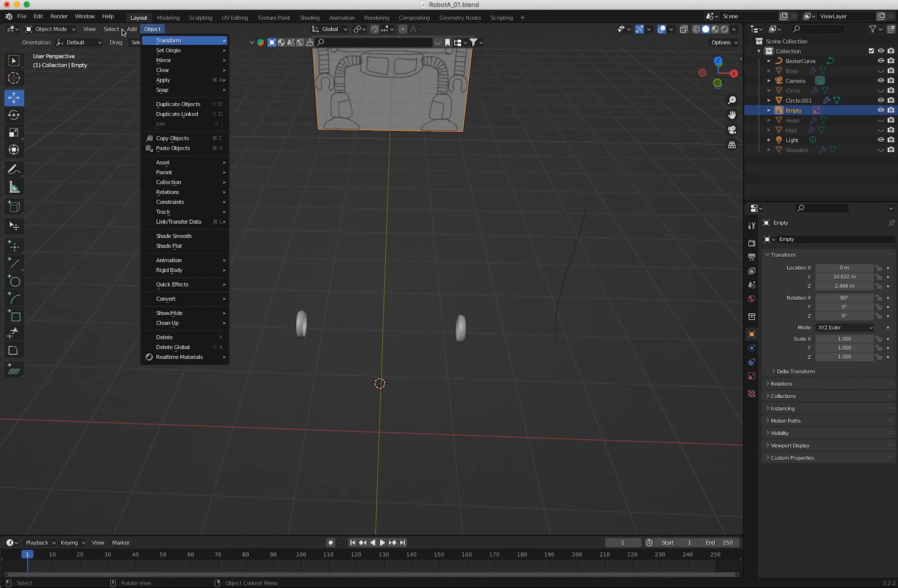
pyautogui.moveTo(130, 30)
pyautogui.moveTo(137, 50)
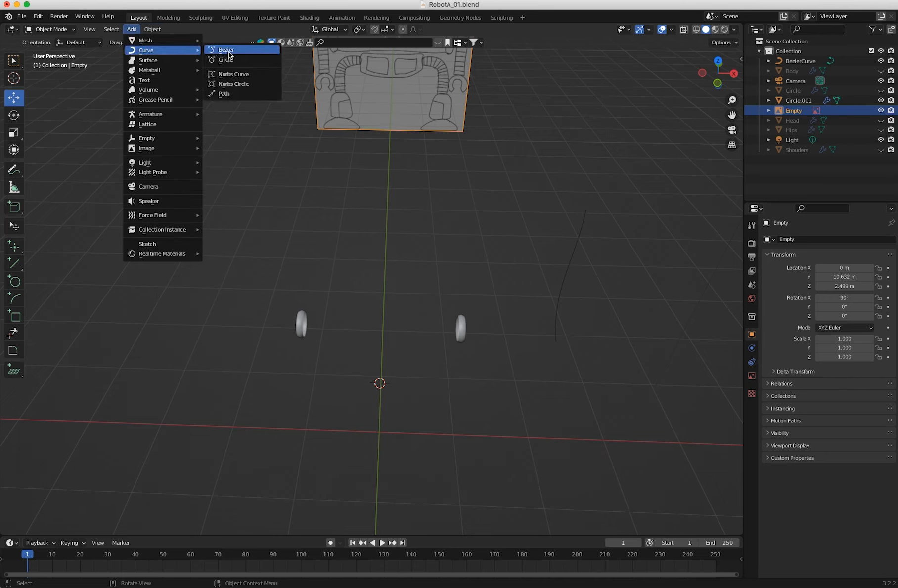
pyautogui.click(224, 51)
# In front view, move the new curve about 1.875 m on X and 0.952 m on Z so its inner end meets the hip ring.
pyautogui.moveTo(376, 352); pyautogui.dragTo(387, 394, button='middle')
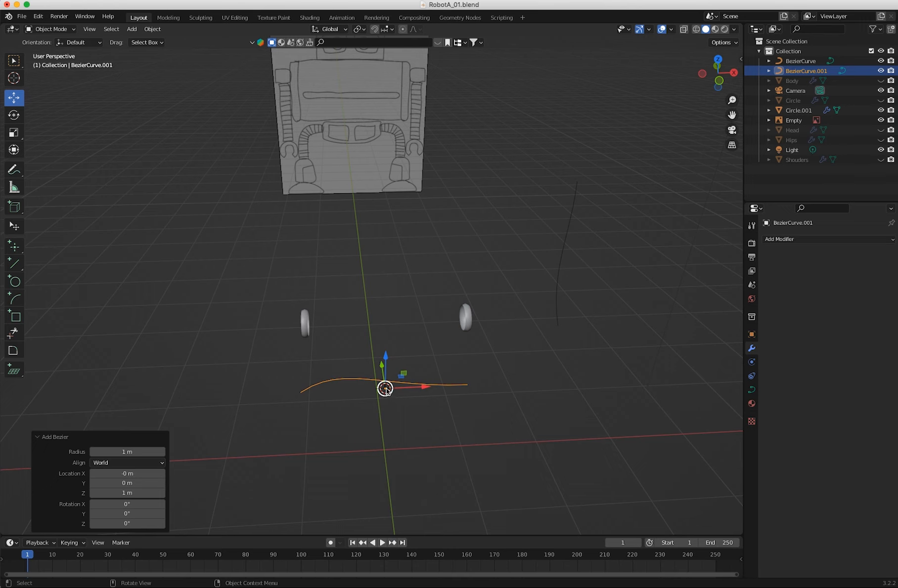
pyautogui.moveTo(388, 394); pyautogui.dragTo(365, 380, button='middle')
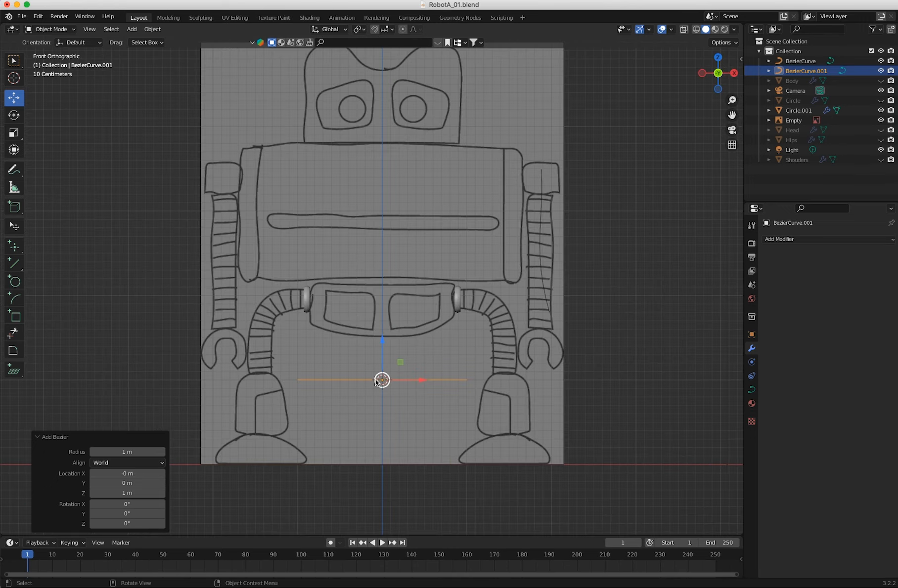
pyautogui.moveTo(383, 382); pyautogui.dragTo(546, 300)
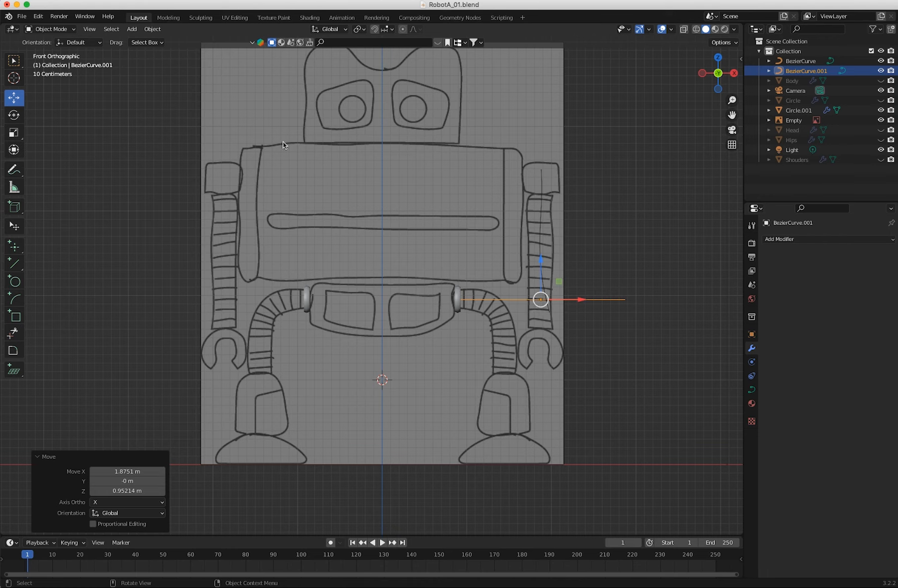
# In Edit Mode, move the leg curve's outer end point about -1.431 m on X and -0.865 m on Z to the drawn leg's lower end.
pyautogui.click(50, 30)
pyautogui.click(50, 51)
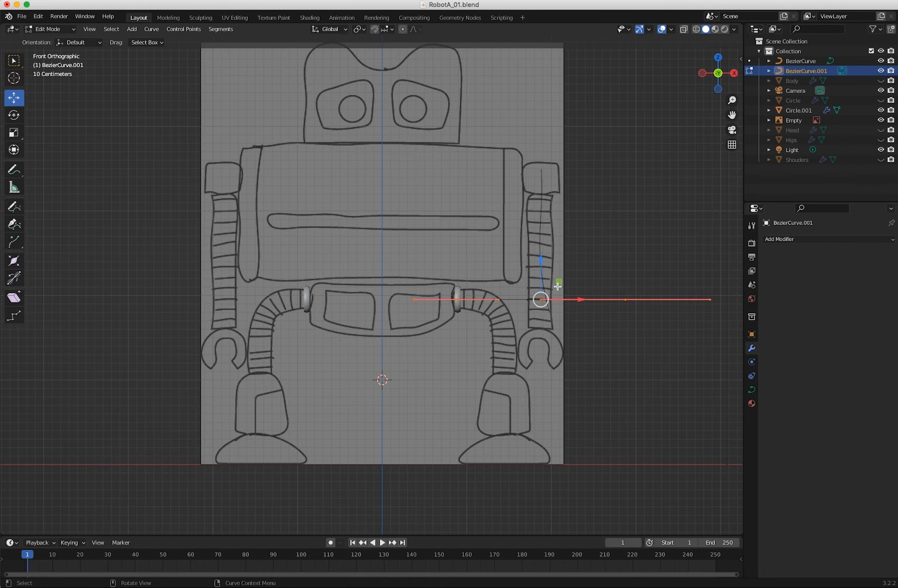
pyautogui.click(602, 315)
pyautogui.click(456, 299)
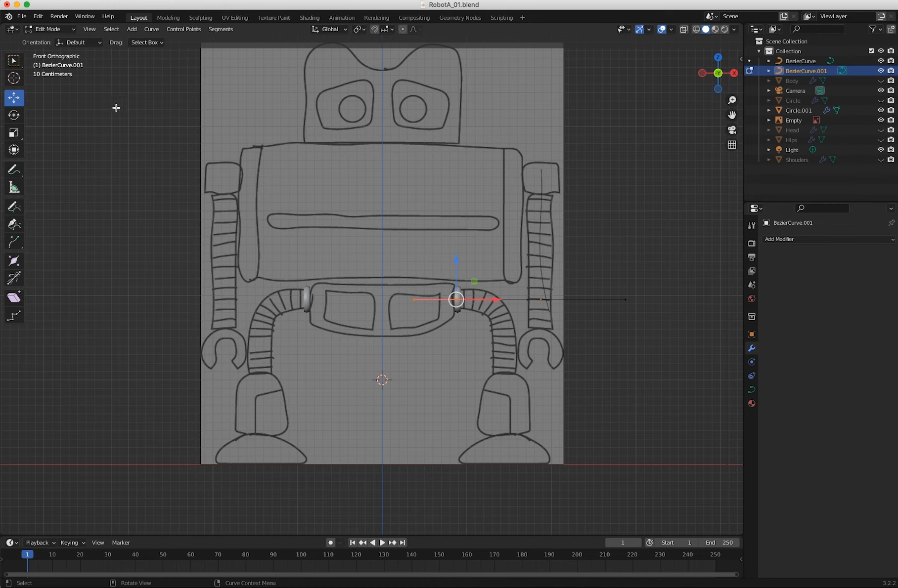
pyautogui.moveTo(647, 329); pyautogui.dragTo(499, 378)
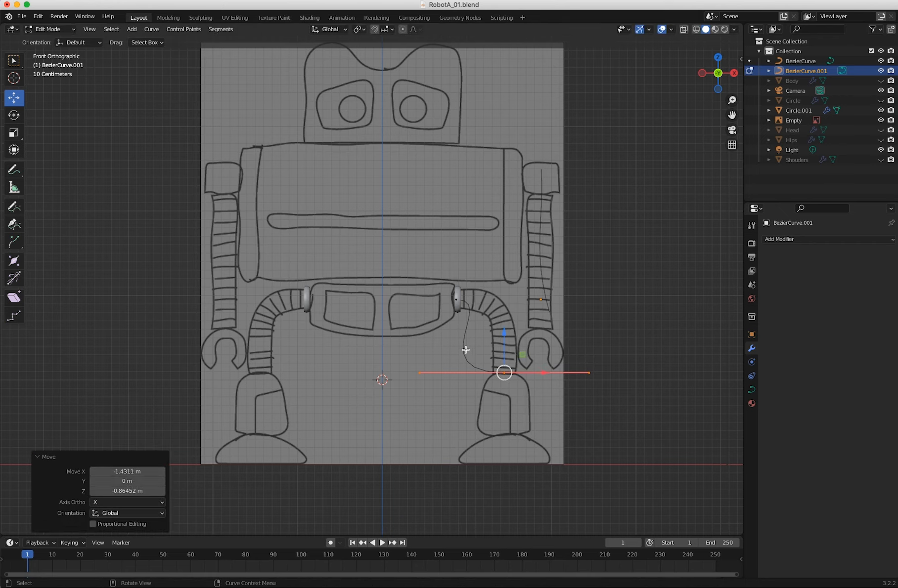
# Move the lower point's inner handle about 1.011 m on X and 0.450 m on Z so it runs up along the leg.
pyautogui.click(420, 373)
pyautogui.press('g')
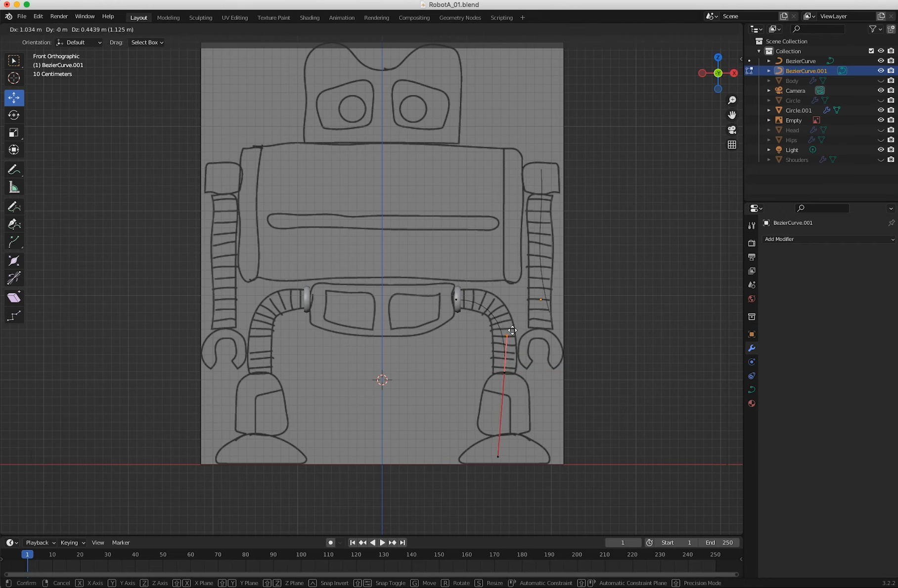
pyautogui.click(510, 330)
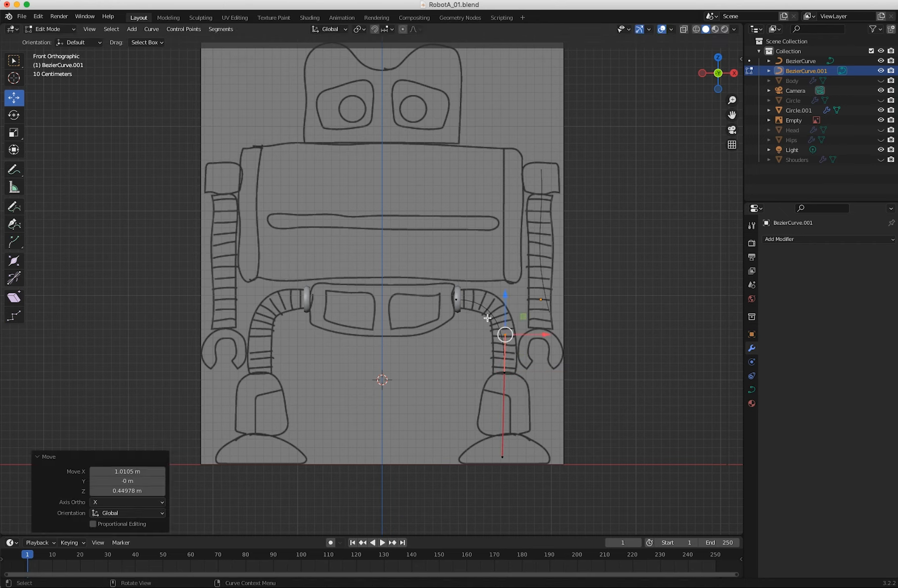
# Flatten the hip point's outer handle into the leg's plane, moving it about -0.424 m and a further -0.076 m on Y.
pyautogui.click(456, 299)
pyautogui.click(556, 310)
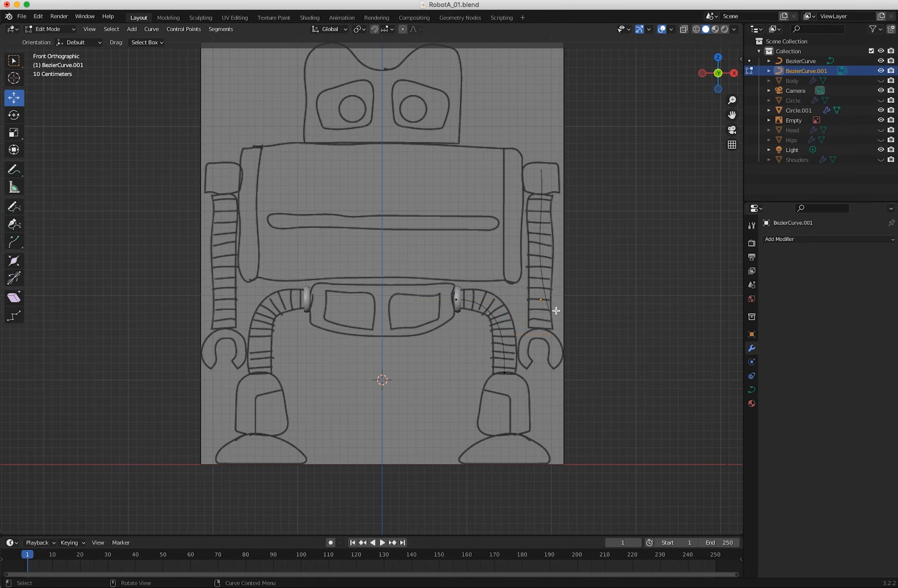
pyautogui.click(456, 299)
pyautogui.moveTo(457, 301); pyautogui.dragTo(405, 381, button='middle')
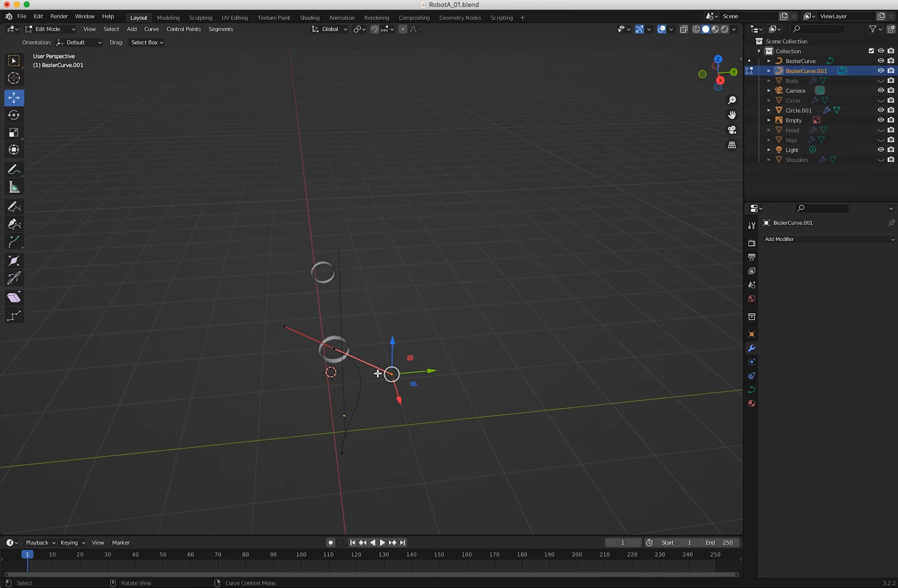
pyautogui.moveTo(429, 371); pyautogui.dragTo(378, 371)
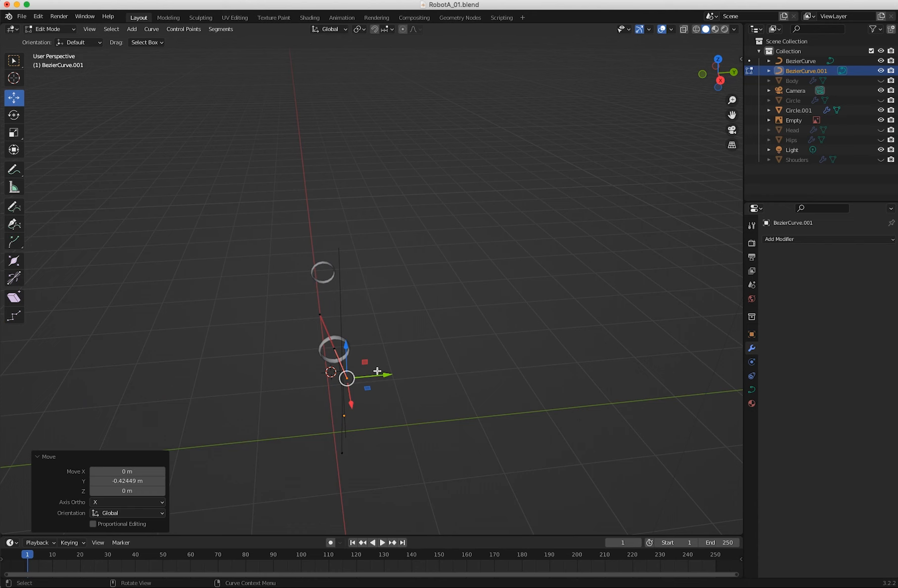
pyautogui.press('KP_3')
pyautogui.moveTo(373, 300); pyautogui.dragTo(363, 303)
pyautogui.moveTo(363, 333); pyautogui.dragTo(513, 358, button='middle')
# In front view, extend the hip point's outer handle about 0.129 m along X to shape the leg's bend.
pyautogui.press('KP_1')
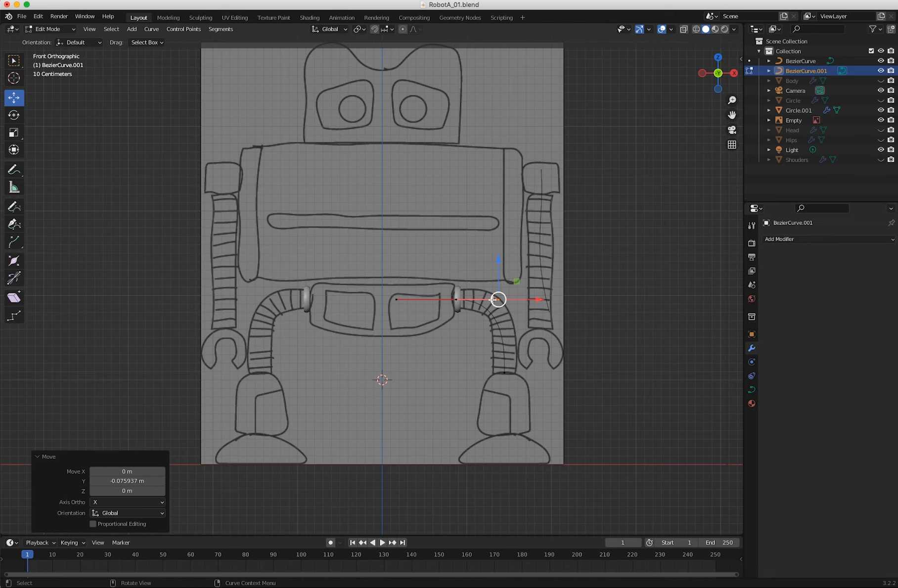
pyautogui.moveTo(541, 300); pyautogui.dragTo(551, 300)
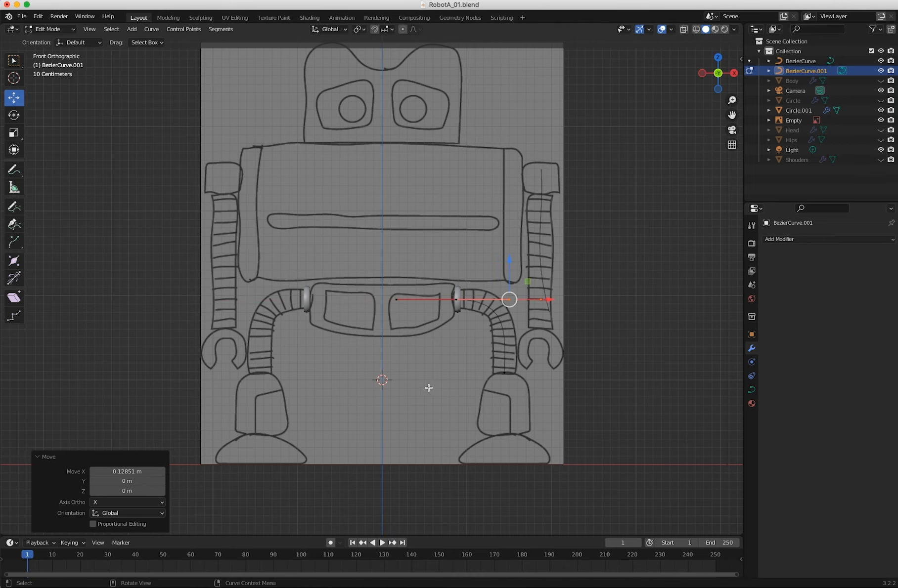
pyautogui.click(412, 389)
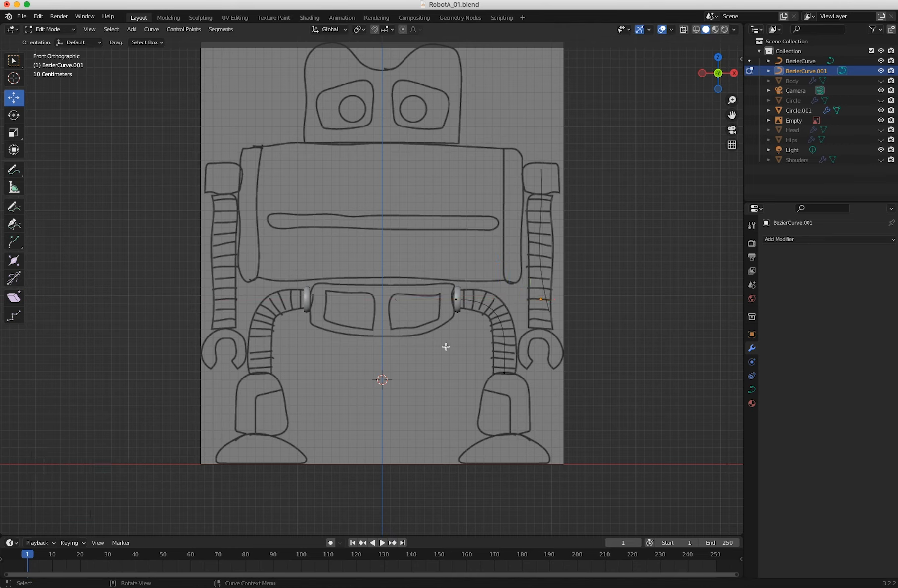
# Snap the 3D cursor to the leg curve's end point at the hip ring.
pyautogui.click(457, 299)
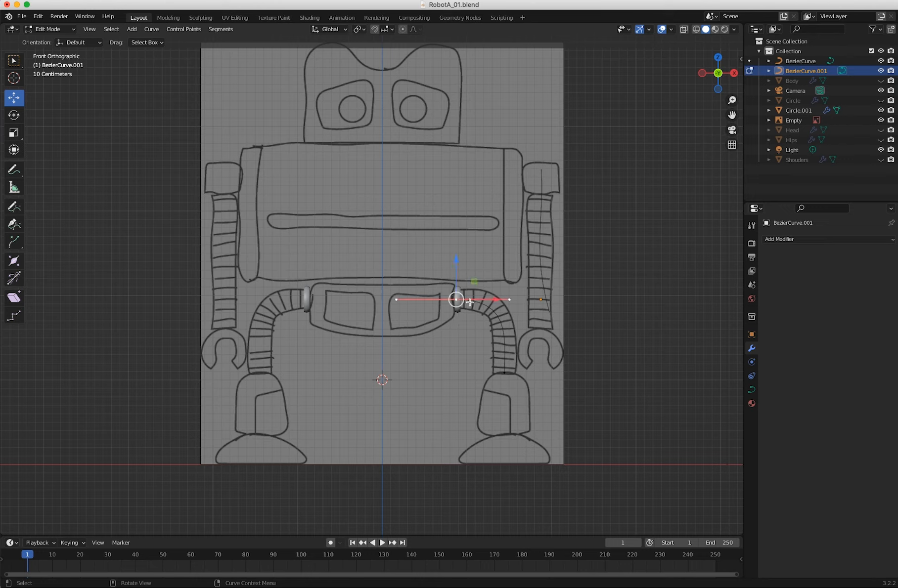
pyautogui.click(48, 30)
pyautogui.click(53, 41)
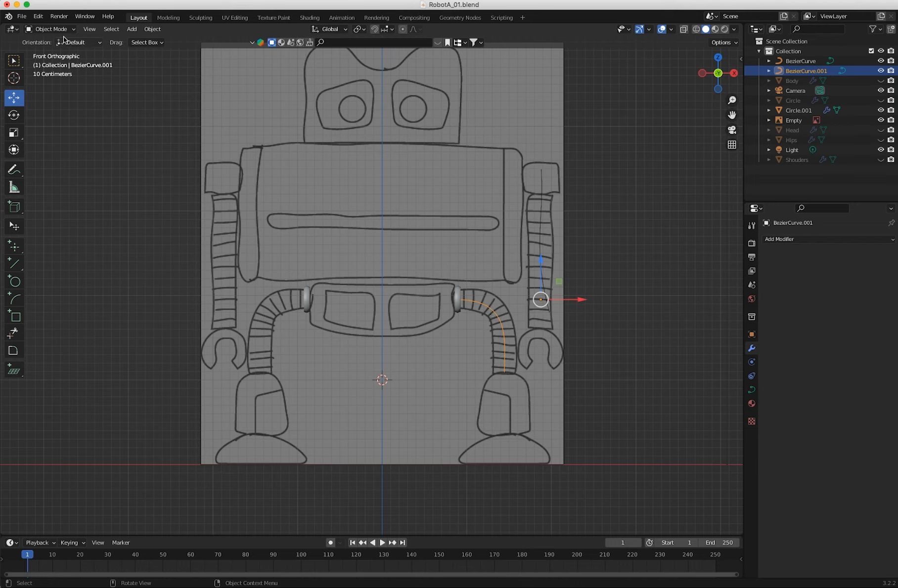
pyautogui.click(50, 29)
pyautogui.click(51, 51)
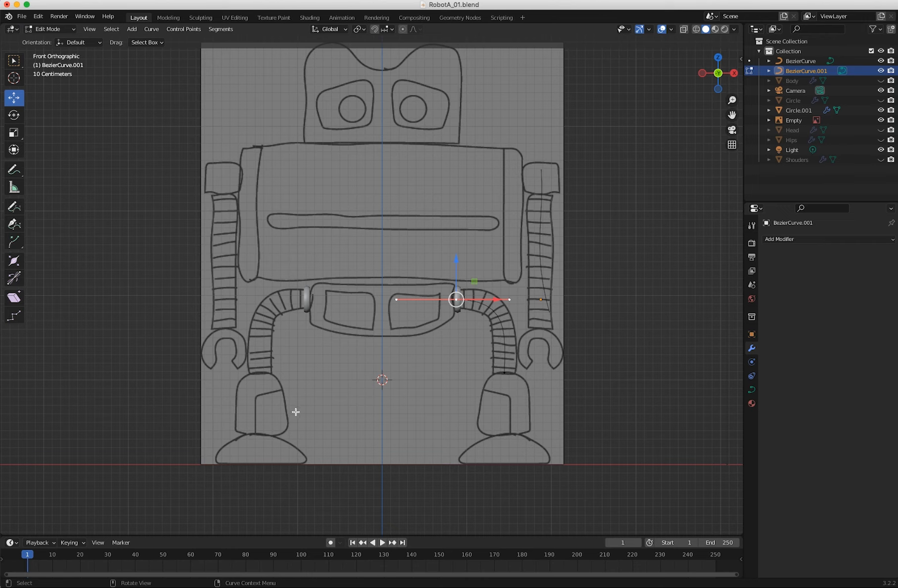
pyautogui.hotkey('shift', 's')
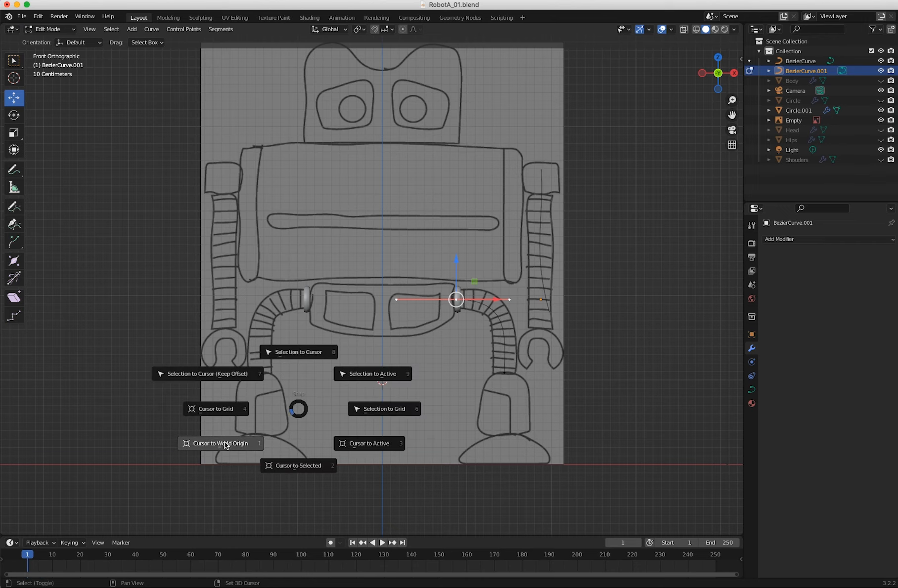
pyautogui.click(305, 469)
# Return to Object Mode and set the leg curve's origin to the 3D cursor.
pyautogui.click(50, 28)
pyautogui.click(47, 35)
pyautogui.click(152, 28)
pyautogui.moveTo(186, 49)
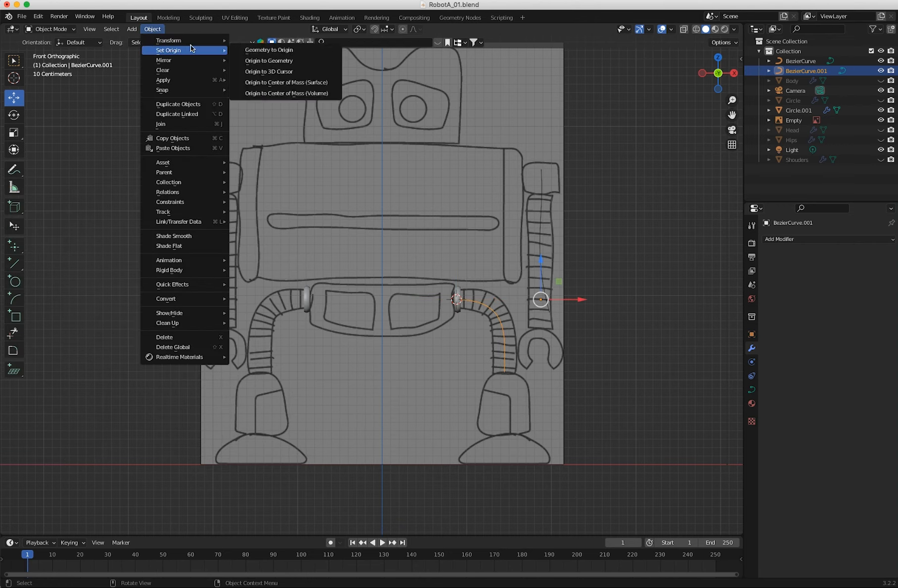
pyautogui.click(251, 71)
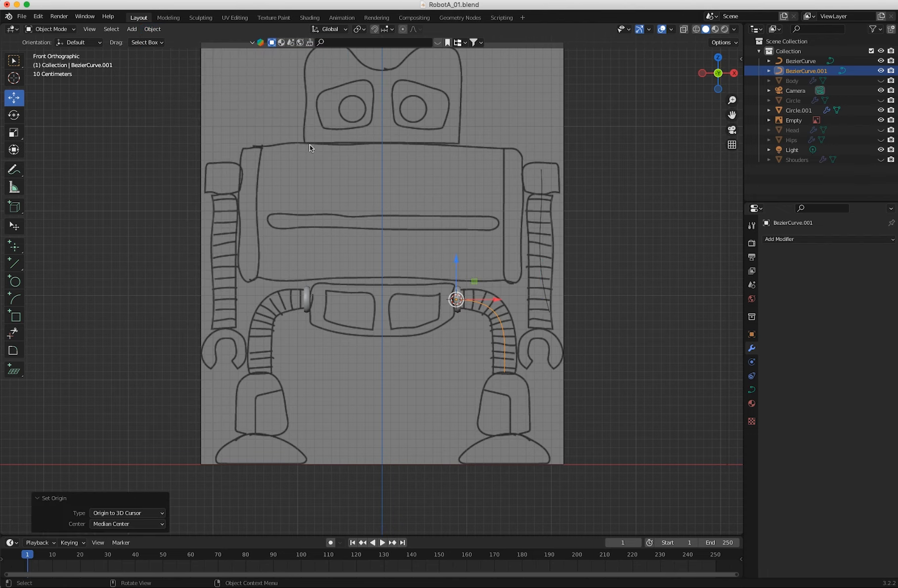
pyautogui.click(53, 29)
pyautogui.click(54, 41)
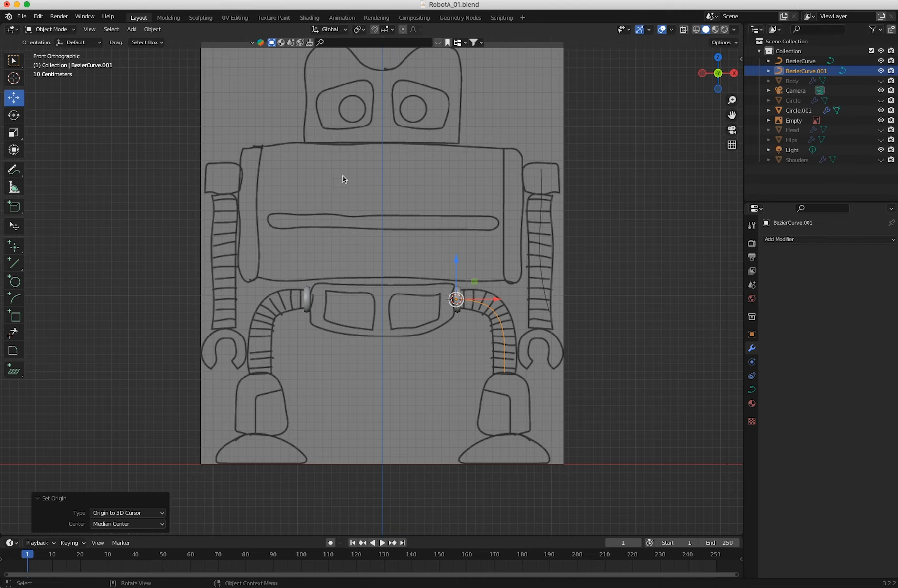
# Select the hip ring and remove its Mirror modifier.
pyautogui.click(457, 288)
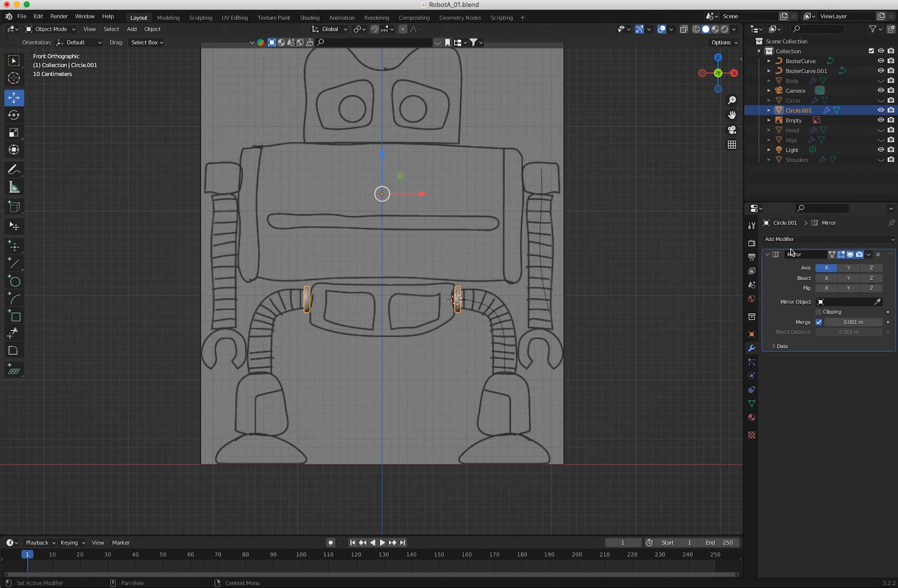
pyautogui.click(823, 240)
pyautogui.click(878, 254)
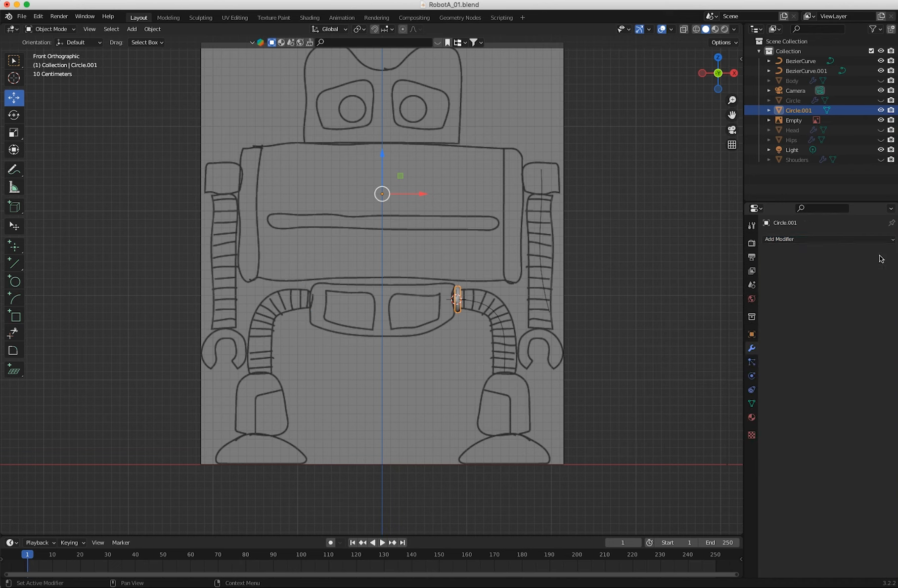
# Add an Array modifier to the hip ring with Fit Type set to Fit Curve, using BezierCurve.001.
pyautogui.click(791, 240)
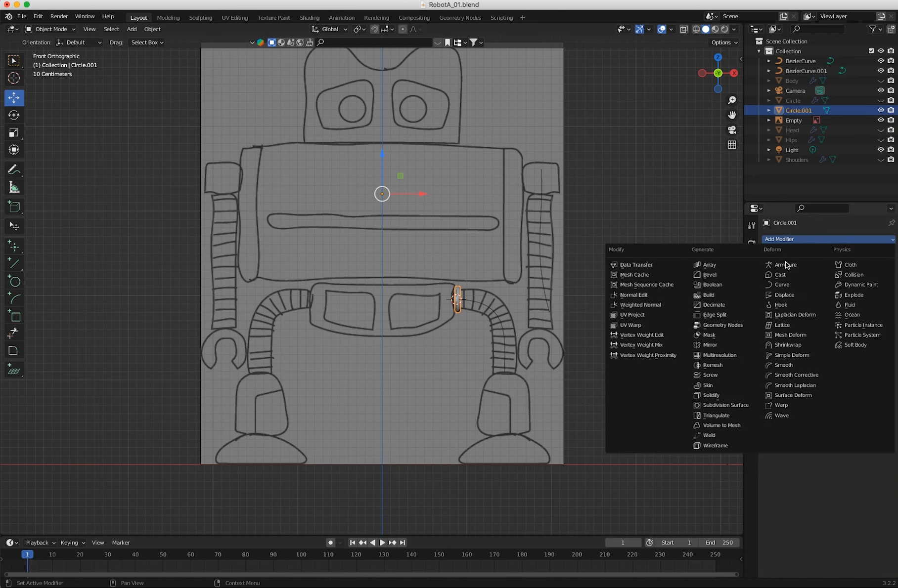
pyautogui.click(708, 274)
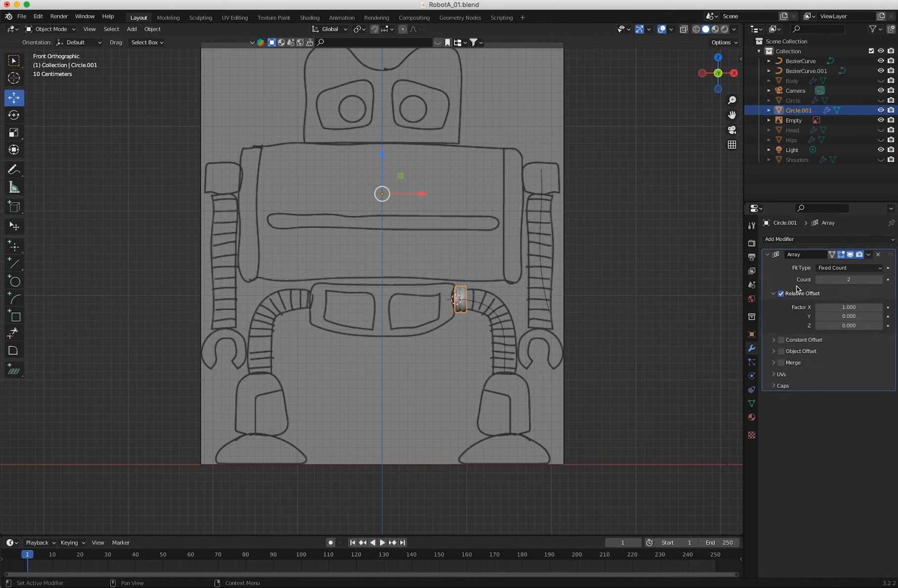
pyautogui.click(835, 268)
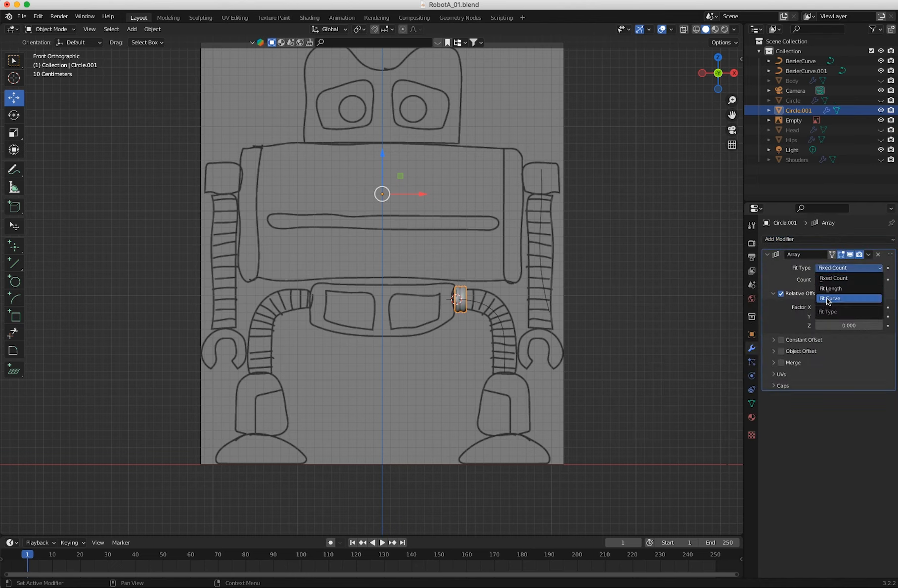
pyautogui.click(828, 299)
pyautogui.click(501, 320)
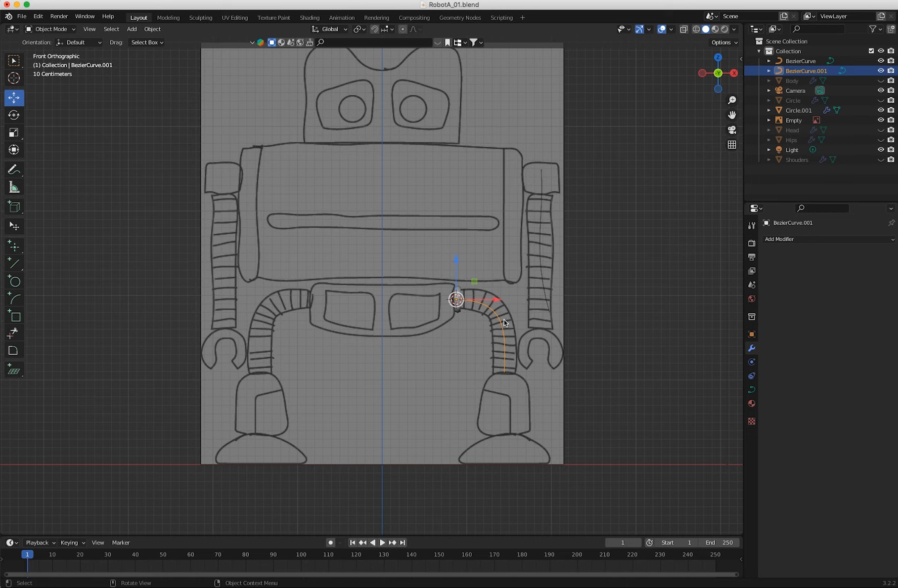
pyautogui.click(457, 298)
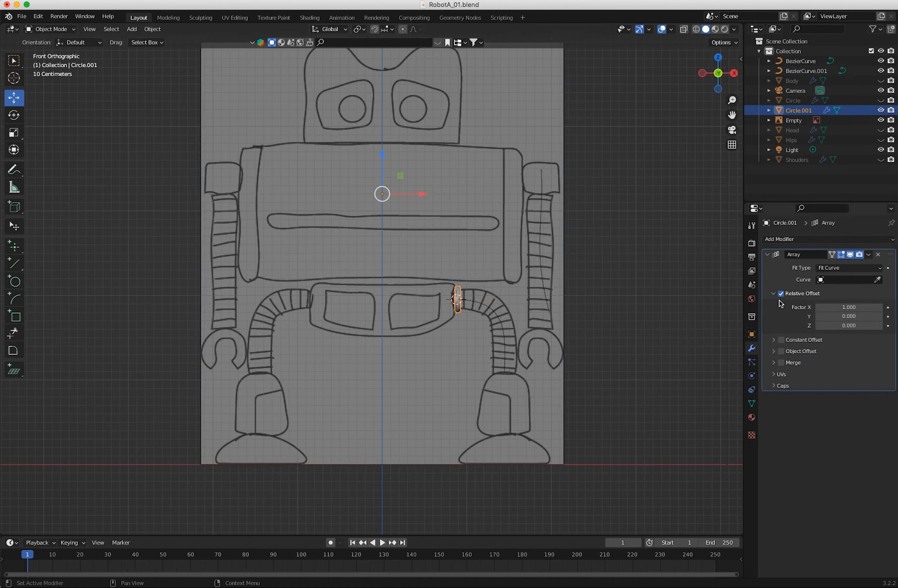
pyautogui.click(877, 280)
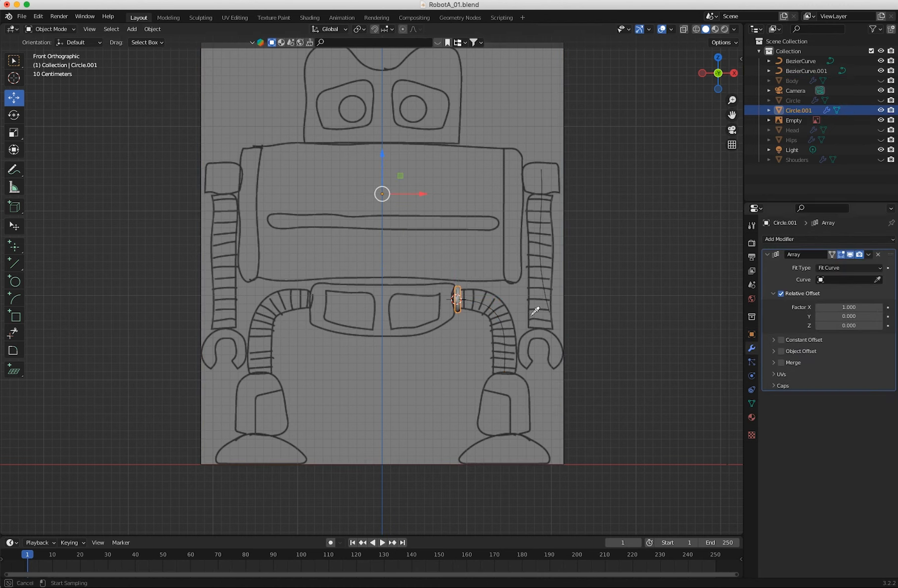
pyautogui.click(500, 317)
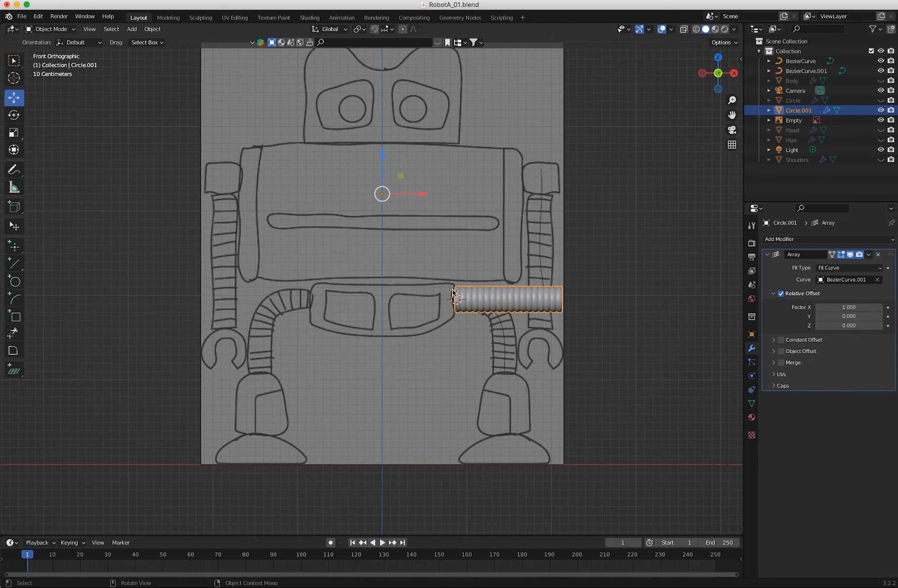
# Add a Curve modifier to the arrayed rings with BezierCurve.001 as the curve object.
pyautogui.click(806, 240)
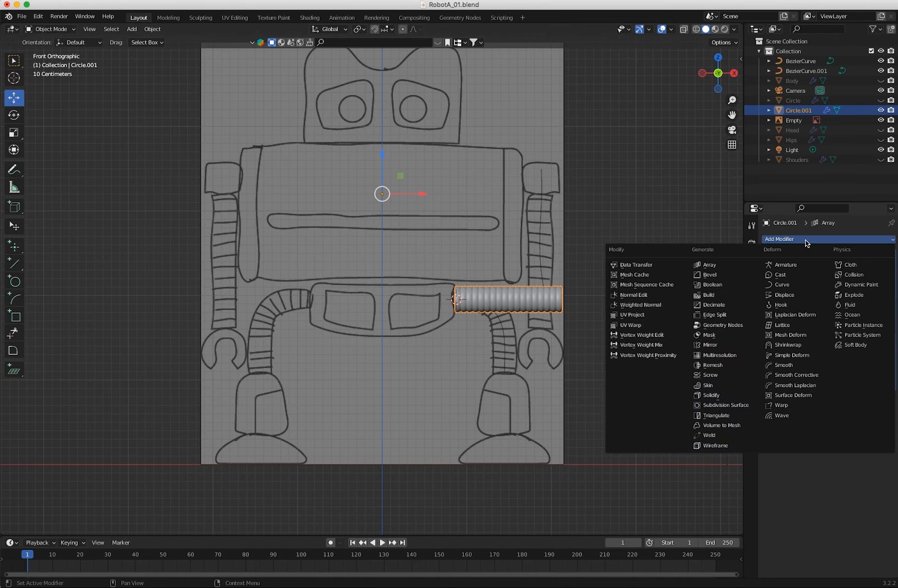
pyautogui.click(792, 285)
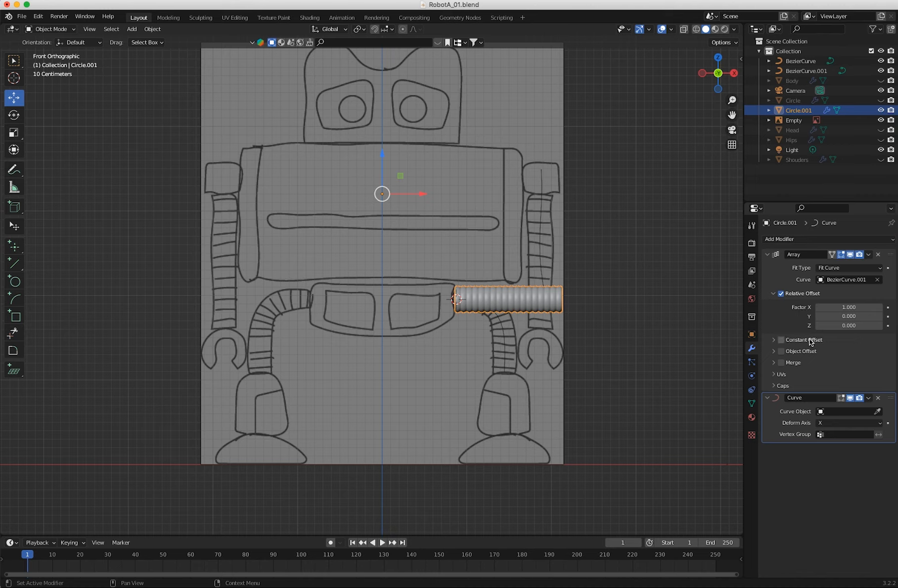
pyautogui.click(877, 413)
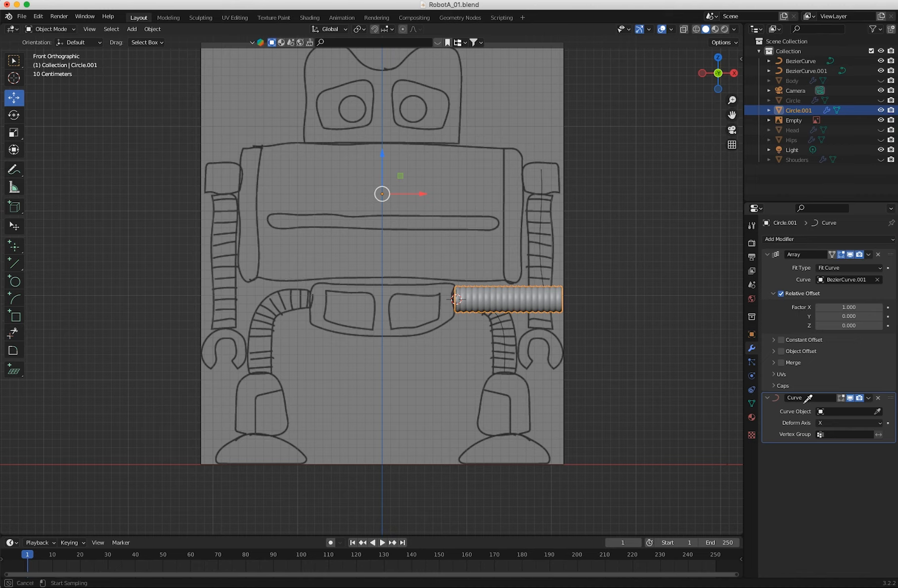
pyautogui.click(505, 351)
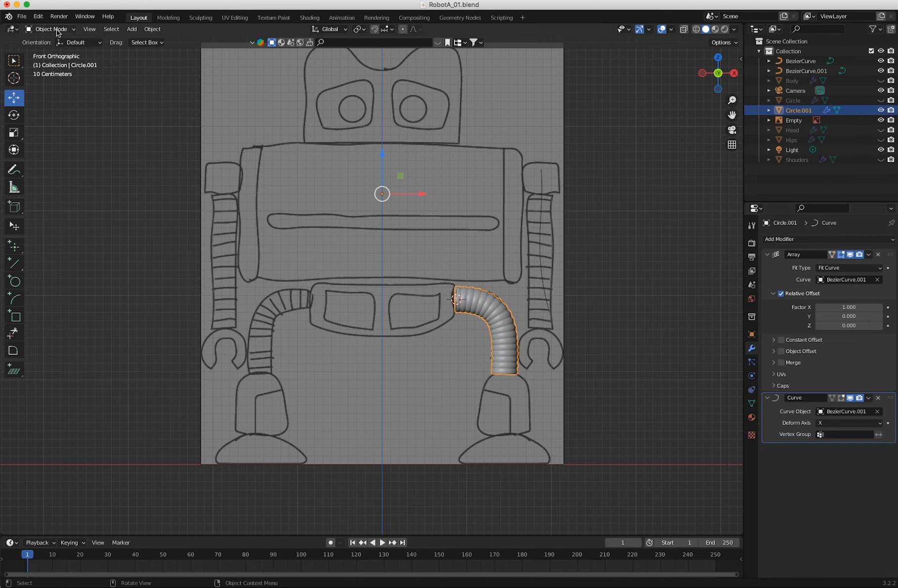
# Add a Mirror modifier on the X axis to the segmented leg to create the opposite leg.
pyautogui.click(310, 207)
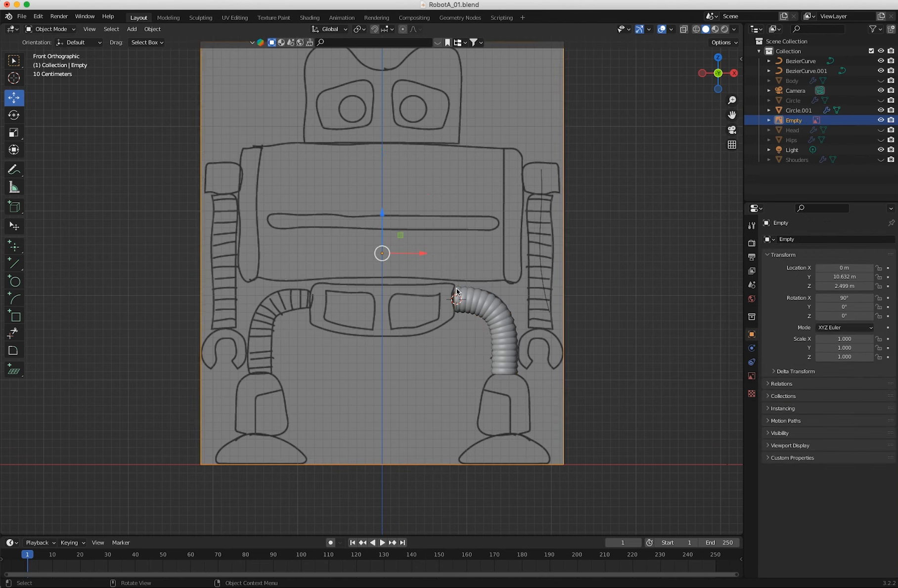
pyautogui.click(458, 295)
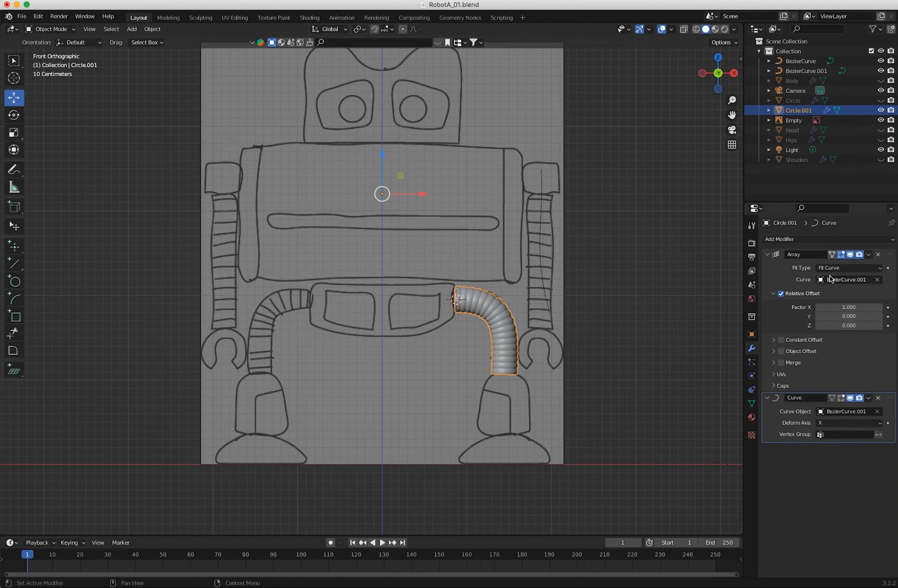
pyautogui.click(820, 238)
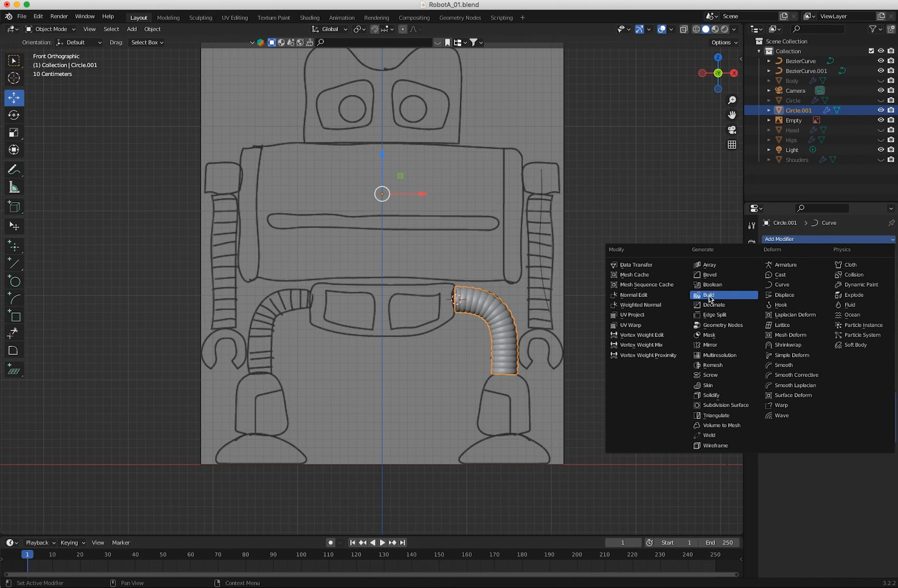
pyautogui.click(709, 345)
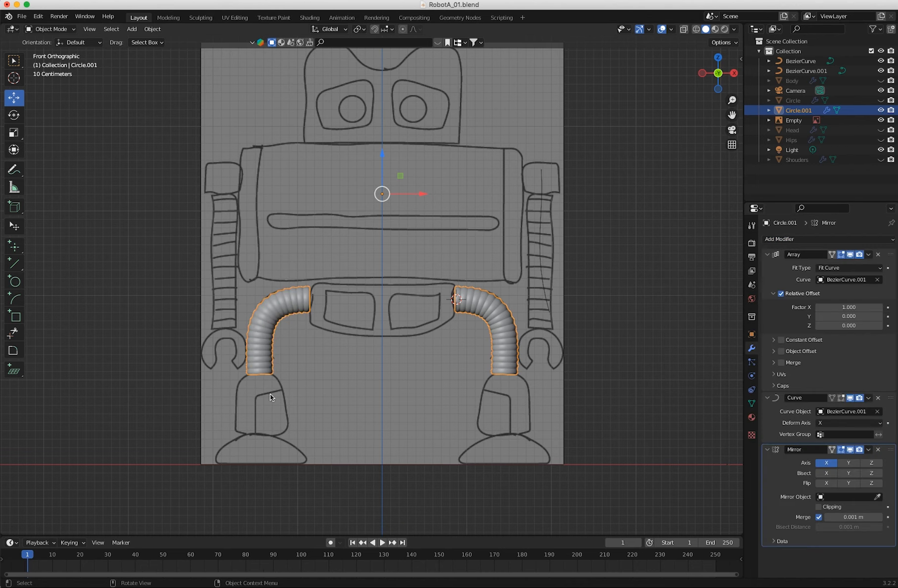
pyautogui.moveTo(414, 386); pyautogui.dragTo(426, 394, button='middle')
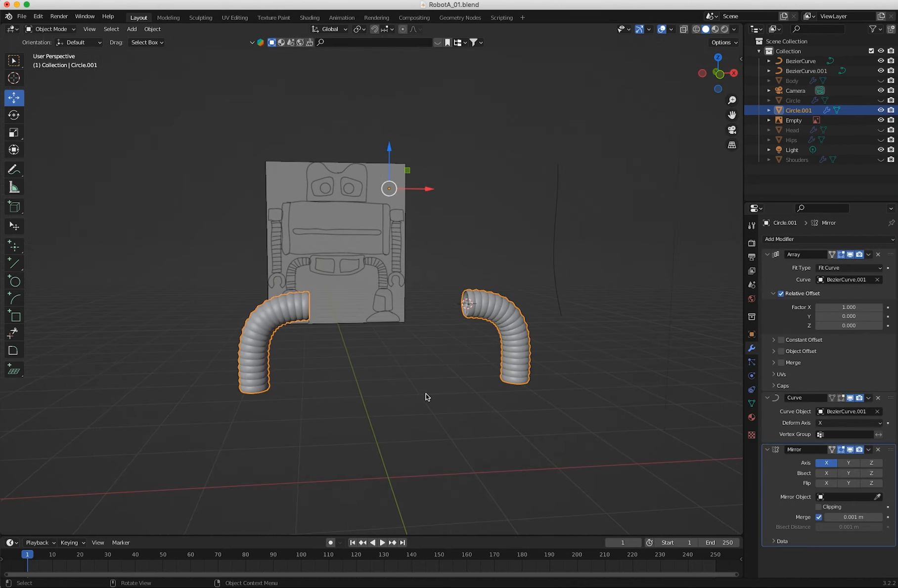
# Unhide the Hips, Head, Shouders, Body and Circle objects so the whole robot is displayed.
pyautogui.click(881, 140)
pyautogui.click(881, 130)
pyautogui.click(881, 160)
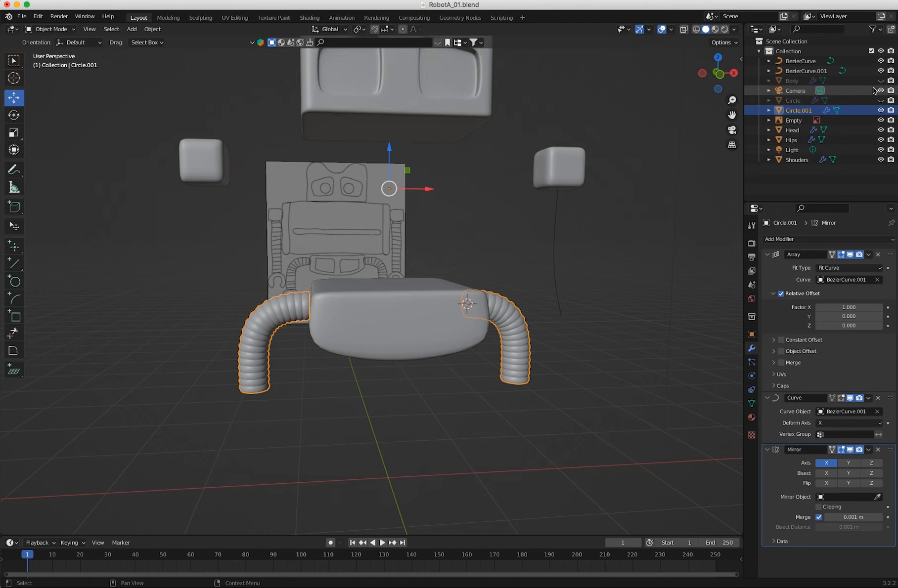
pyautogui.click(880, 80)
pyautogui.click(881, 101)
pyautogui.moveTo(494, 245)
pyautogui.mouseDown(button='middle')
pyautogui.moveTo(456, 247)
pyautogui.moveTo(479, 249)
pyautogui.moveTo(490, 238)
pyautogui.moveTo(487, 245)
pyautogui.mouseUp(button='middle')
pyautogui.press('KP_1')
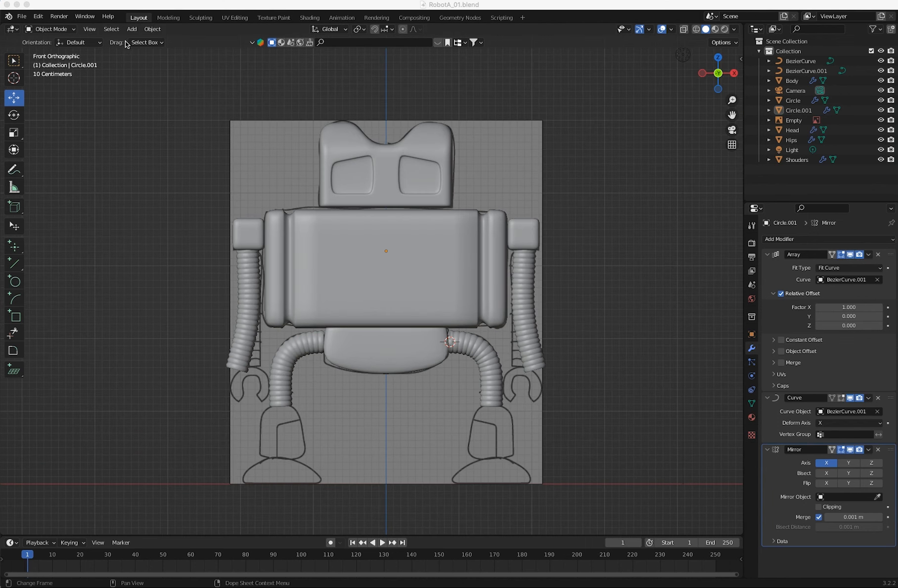
pyautogui.click(131, 29)
pyautogui.moveTo(141, 40)
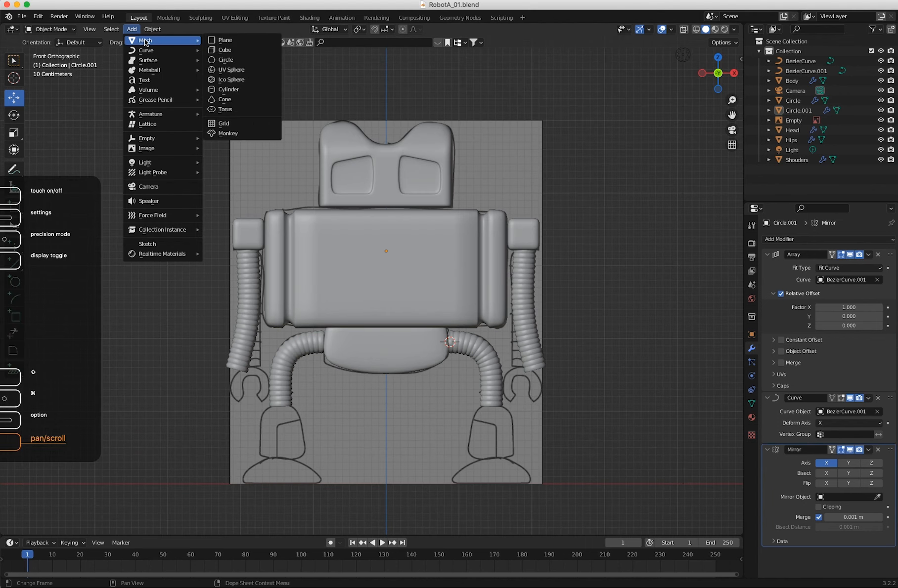
pyautogui.click(225, 50)
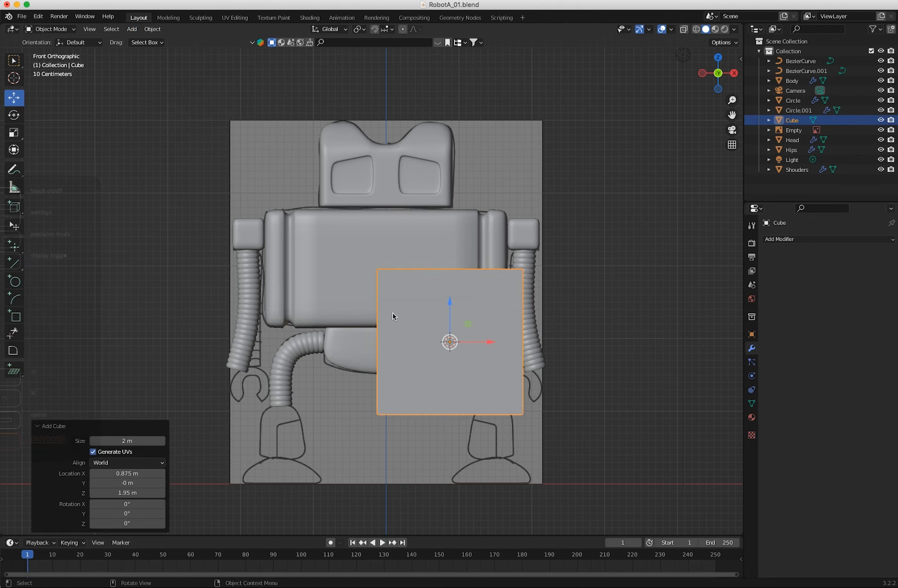
pyautogui.hotkey('ctrl', 'z')
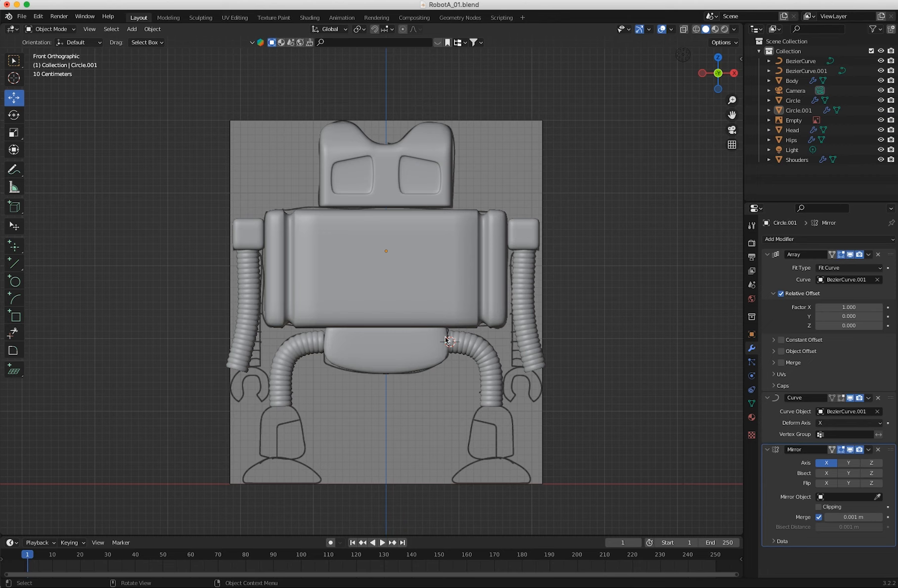
# Reset the 3D cursor to the world origin and add a cube there.
pyautogui.hotkey('shift', 's')
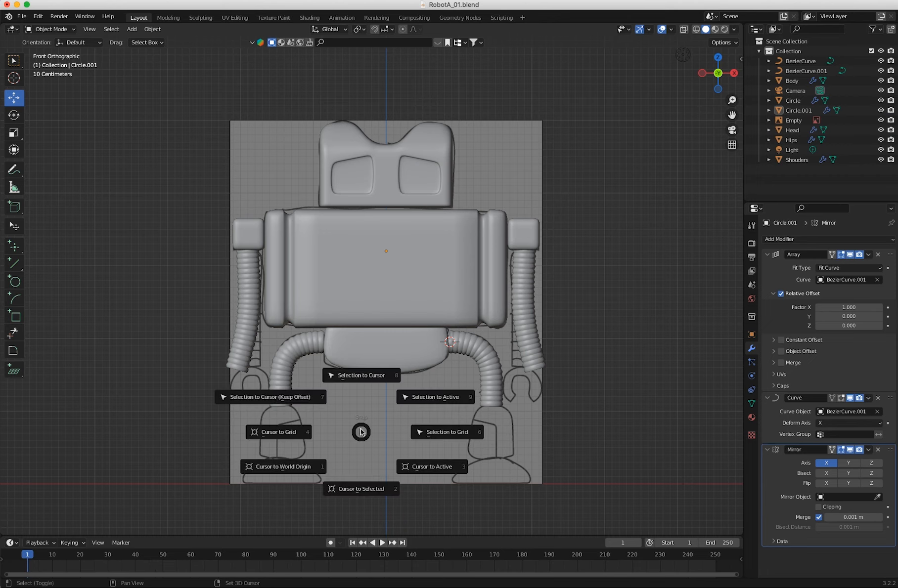
pyautogui.click(284, 470)
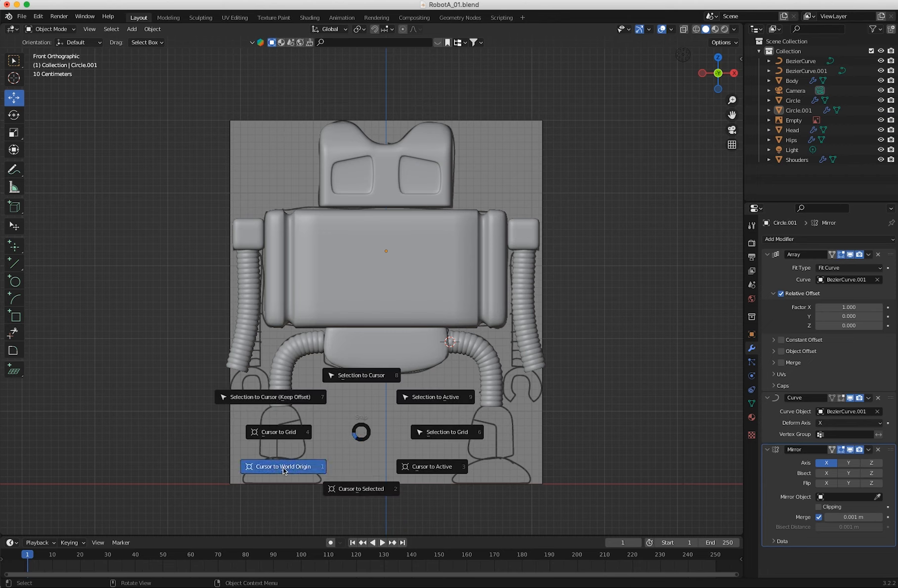
pyautogui.click(132, 29)
pyautogui.moveTo(158, 40)
pyautogui.click(226, 50)
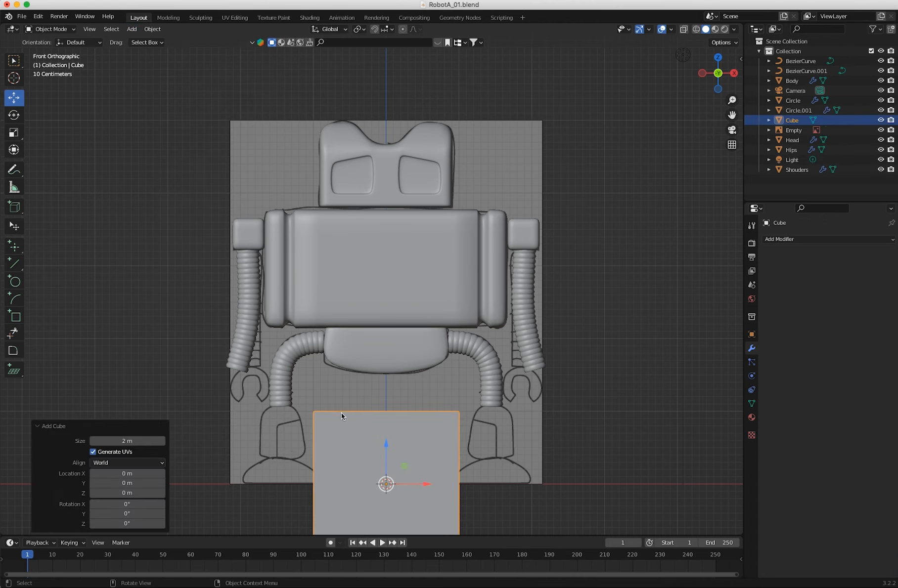
# Scale the cube down to lower-leg size and raise it about 0.68 m along Z, keeping it centred on X.
pyautogui.press('s')
pyautogui.moveTo(404, 446); pyautogui.dragTo(374, 478)
pyautogui.press('g')
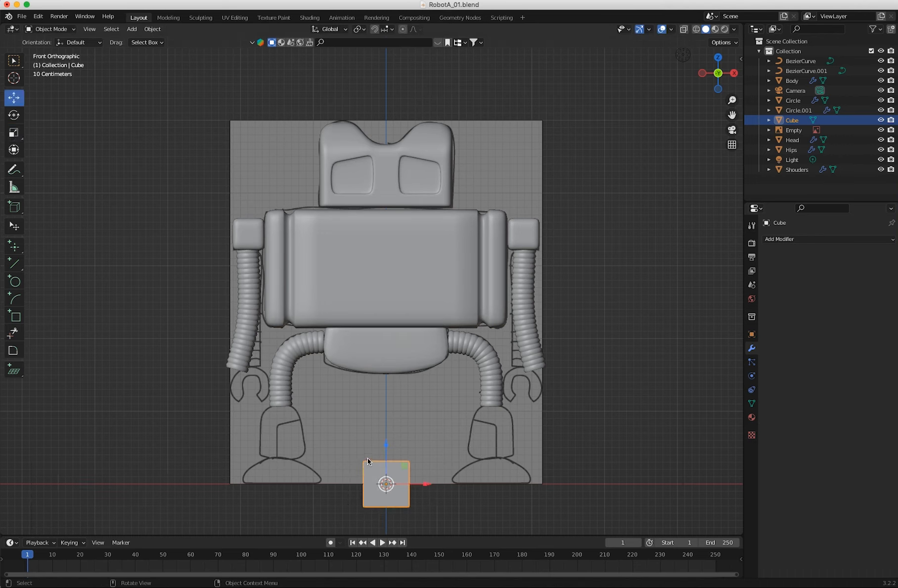
pyautogui.moveTo(386, 443); pyautogui.dragTo(386, 394)
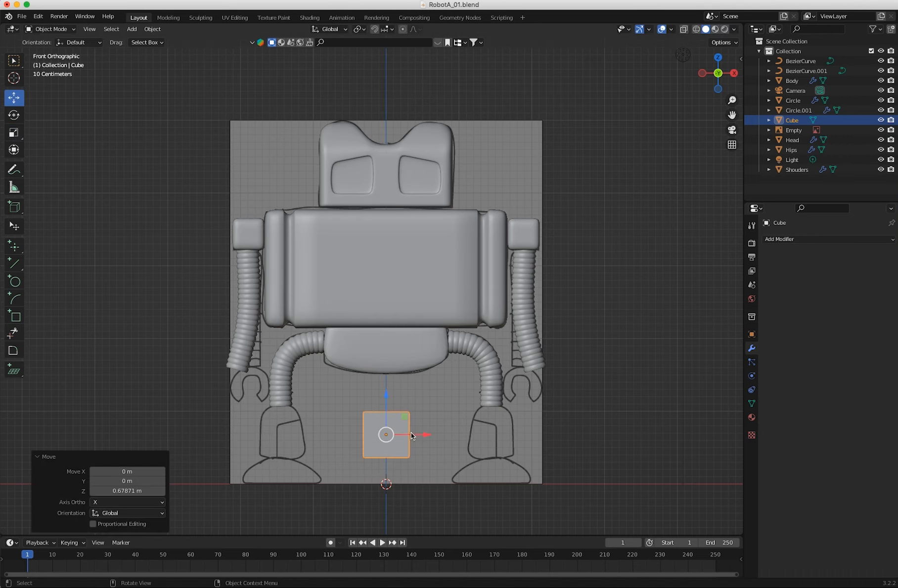
pyautogui.moveTo(424, 435); pyautogui.dragTo(449, 436)
pyautogui.hotkey('ctrl', 'z')
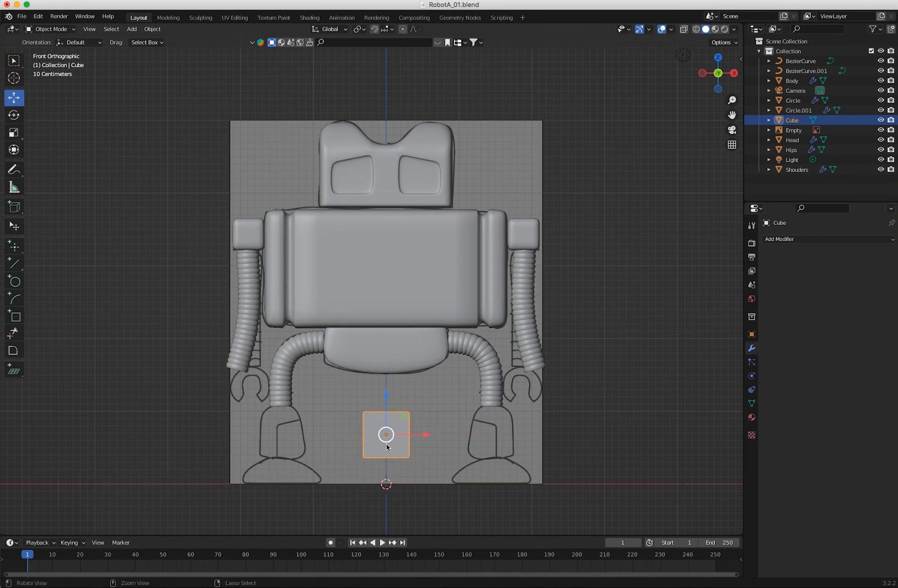
# Shift the cube's mesh along X onto the right lower-leg outline and taper its upper end to a scale of 0.730.
pyautogui.press('Tab')
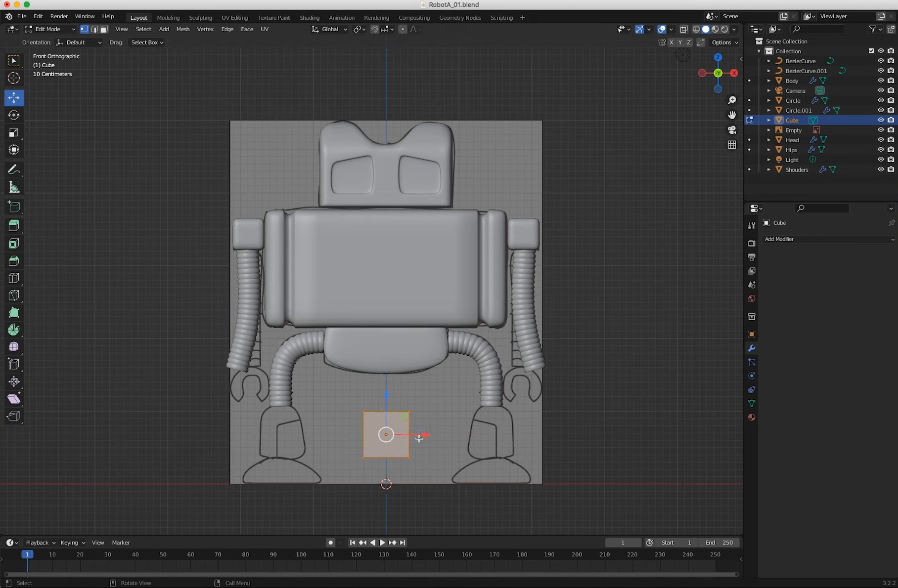
pyautogui.moveTo(433, 435); pyautogui.dragTo(536, 445)
pyautogui.click(422, 396)
pyautogui.hotkey('alt', 'z')
pyautogui.moveTo(424, 396); pyautogui.dragTo(437, 454)
pyautogui.hotkey('shift', 'space')
pyautogui.press('s')
pyautogui.moveTo(437, 454); pyautogui.dragTo(411, 463, button='middle')
pyautogui.press('KP_1')
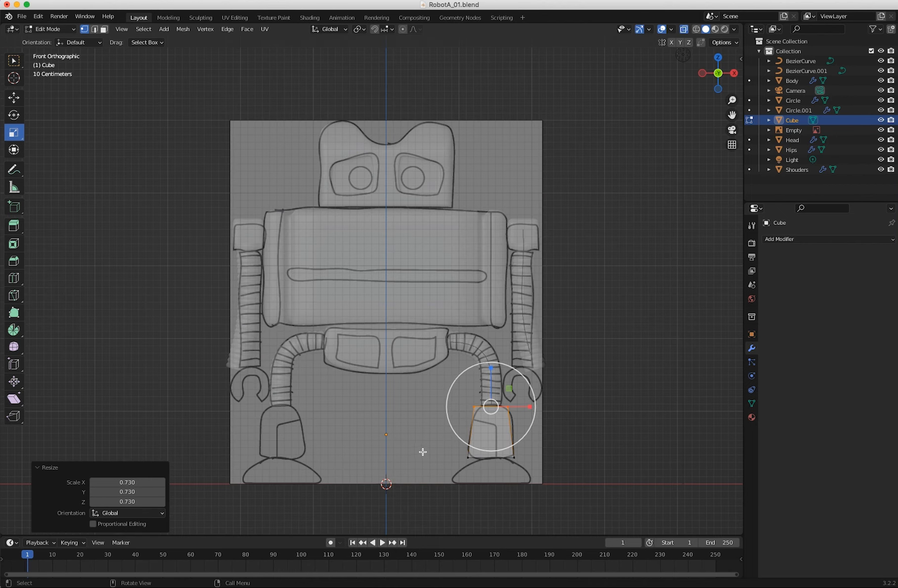
# Add an X-axis Mirror modifier and a Subdivision Surface modifier with viewport level 2 to the lower-leg block.
pyautogui.press('Tab')
pyautogui.click(791, 238)
pyautogui.click(681, 335)
pyautogui.click(791, 239)
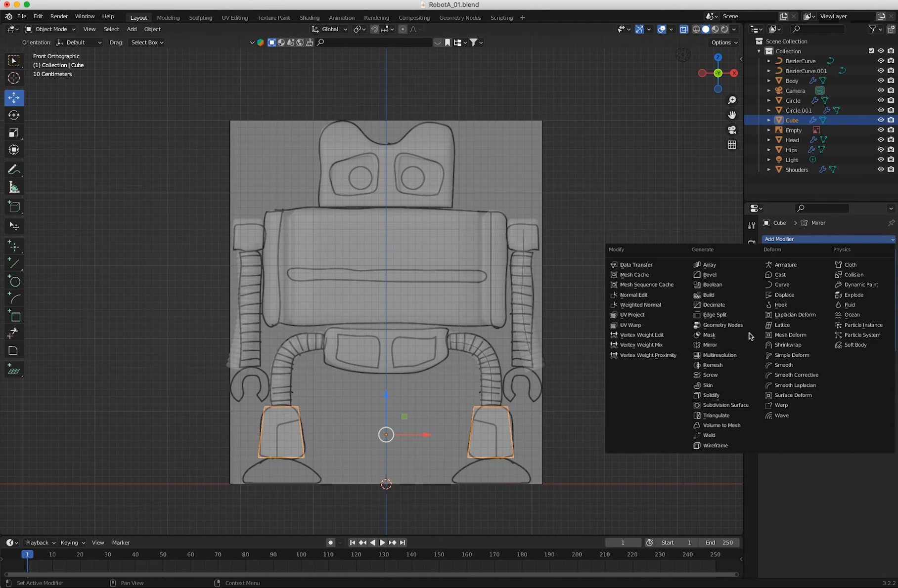
pyautogui.click(681, 405)
pyautogui.click(878, 384)
# Turn off X-ray and apply smooth shading to the lower-leg blocks.
pyautogui.click(51, 29)
pyautogui.click(55, 51)
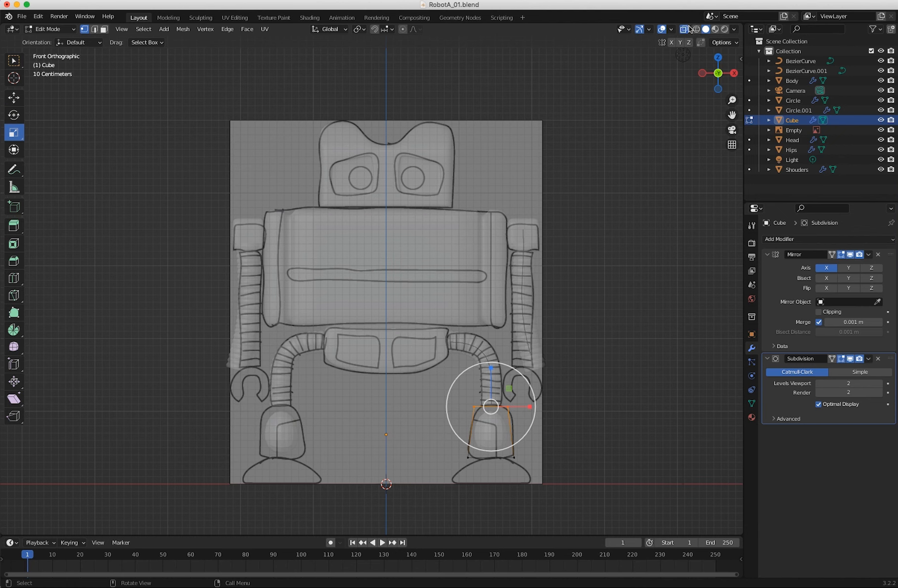
pyautogui.click(683, 30)
pyautogui.scroll(2, 425, 445)
pyautogui.rightClick(493, 345)
pyautogui.press('Tab')
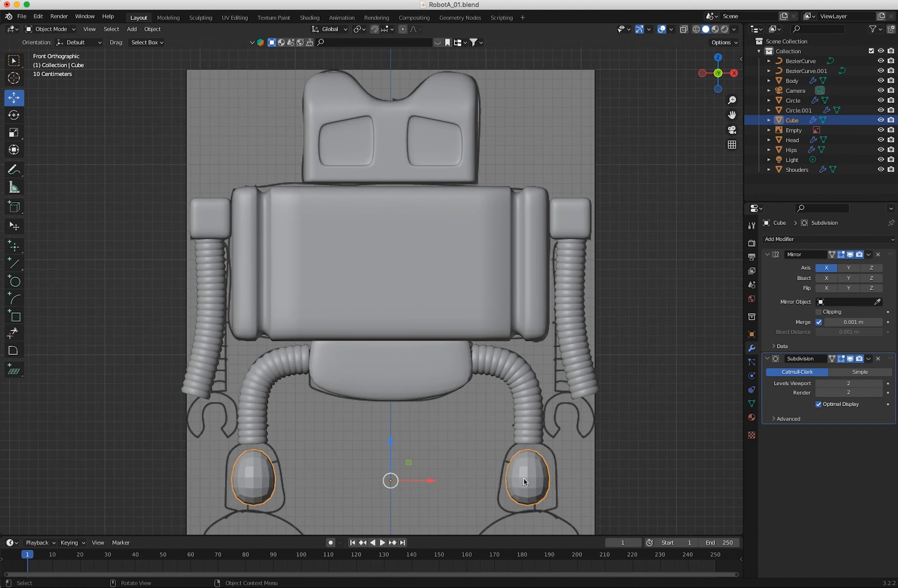
pyautogui.rightClick(524, 479)
pyautogui.click(524, 479)
# Add a loop cut near the base of the right lower-leg block, slid to a factor of about -0.817.
pyautogui.click(53, 29)
pyautogui.click(67, 51)
pyautogui.click(14, 278)
pyautogui.moveTo(501, 495); pyautogui.dragTo(507, 524)
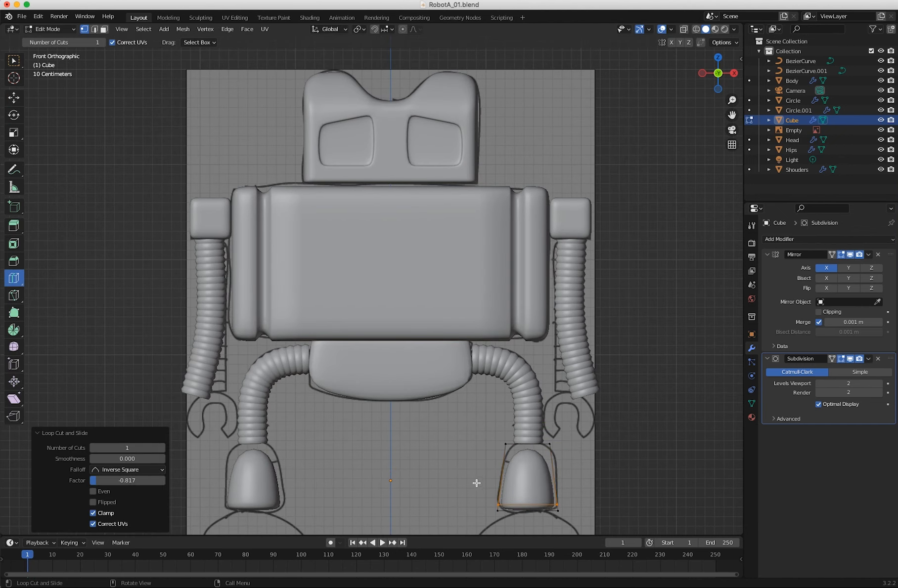
# Raise the upper vertices of the lower-leg block about 0.1 m along Z to meet the segmented leg.
pyautogui.click(14, 61)
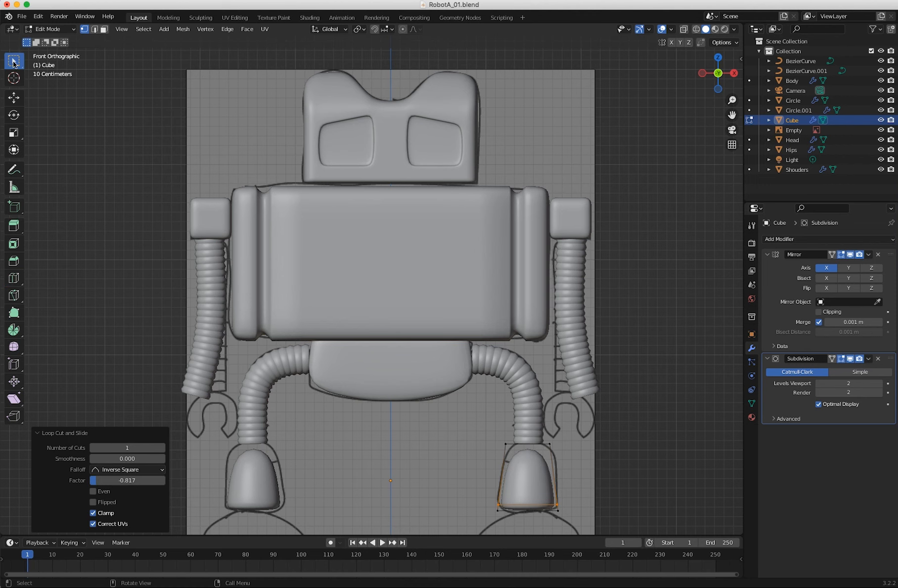
pyautogui.moveTo(487, 431); pyautogui.dragTo(569, 459)
pyautogui.click(14, 98)
pyautogui.moveTo(527, 407); pyautogui.dragTo(527, 393)
pyautogui.press('super+z')
pyautogui.click(684, 29)
pyautogui.hotkey('alt', 'z')
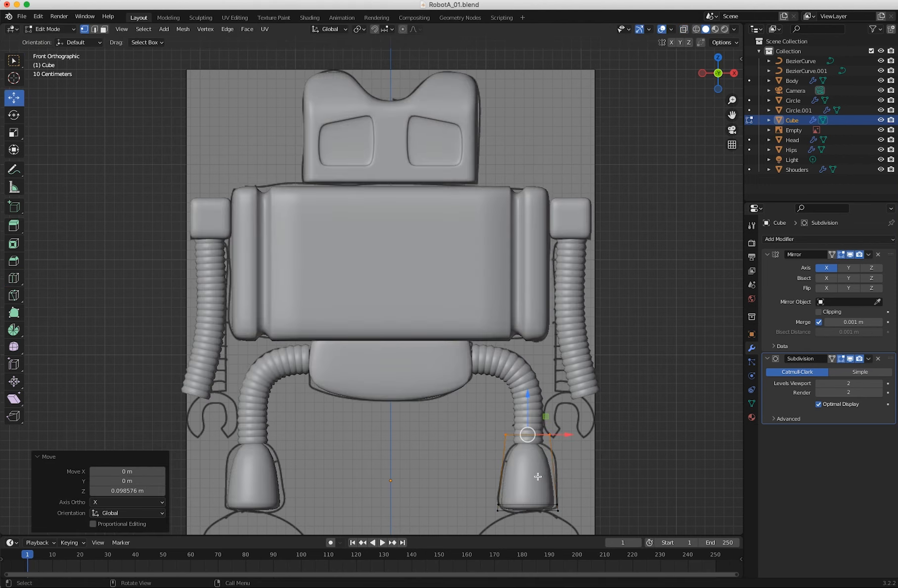
# Add a horizontal loop cut around the middle of the lower-leg block and scale it outward to fill the drawing.
pyautogui.click(13, 278)
pyautogui.moveTo(534, 474); pyautogui.dragTo(537, 475)
pyautogui.click(14, 133)
pyautogui.moveTo(562, 441); pyautogui.dragTo(581, 445)
# Add vertical loop cuts through the front and side of the right lower-leg block.
pyautogui.click(379, 477)
pyautogui.moveTo(378, 478); pyautogui.dragTo(395, 450, button='middle')
pyautogui.moveTo(439, 411); pyautogui.dragTo(481, 434, button='middle')
pyautogui.press('KP_1')
pyautogui.click(14, 279)
pyautogui.moveTo(486, 425); pyautogui.dragTo(488, 427)
pyautogui.moveTo(460, 433)
pyautogui.mouseDown(button='middle')
pyautogui.moveTo(501, 463)
pyautogui.moveTo(489, 448)
pyautogui.moveTo(429, 451)
pyautogui.moveTo(460, 452)
pyautogui.moveTo(459, 434)
pyautogui.mouseUp(button='middle')
# Try to extrude the lower inner front and side faces of the lower-leg block.
pyautogui.press('3')
pyautogui.click(14, 58)
pyautogui.click(494, 446)
pyautogui.keyDown('shift'); pyautogui.click(474, 445); pyautogui.keyUp('shift')
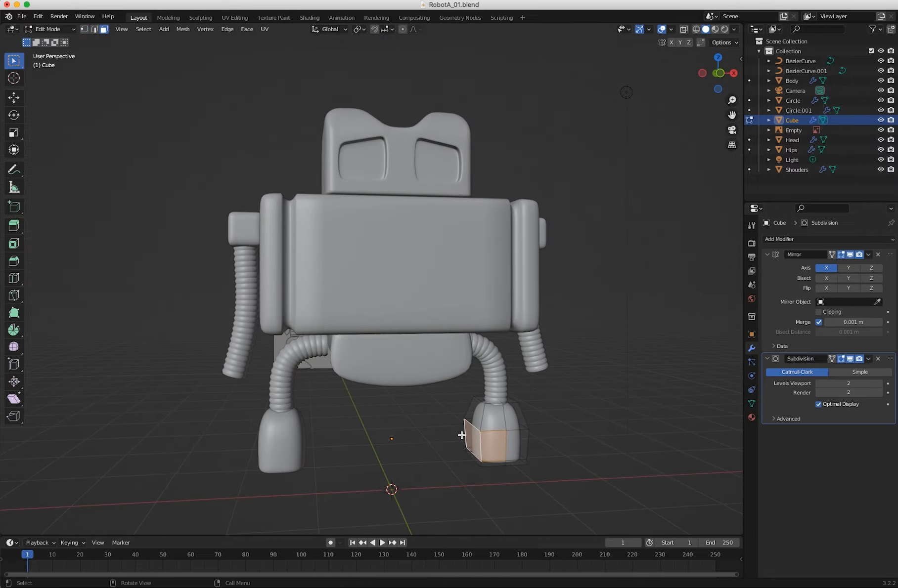
pyautogui.click(16, 231)
pyautogui.moveTo(179, 282); pyautogui.dragTo(221, 285, button='middle')
pyautogui.click(220, 284)
# Add another loop cut to the lower part of the right lower-leg block.
pyautogui.click(14, 278)
pyautogui.click(494, 453)
pyautogui.moveTo(494, 451); pyautogui.dragTo(387, 429, button='middle')
# Select the faces at the lower inner front corner of the lower-leg block and extrude them outward as a raised panel.
pyautogui.click(14, 61)
pyautogui.moveTo(482, 500)
pyautogui.mouseDown(button='middle')
pyautogui.moveTo(532, 507)
pyautogui.moveTo(515, 519)
pyautogui.moveTo(509, 492)
pyautogui.moveTo(487, 494)
pyautogui.mouseUp(button='middle')
pyautogui.click(104, 29)
pyautogui.click(538, 498)
pyautogui.click(18, 231)
pyautogui.moveTo(465, 439); pyautogui.dragTo(452, 443)
pyautogui.press('super+z')
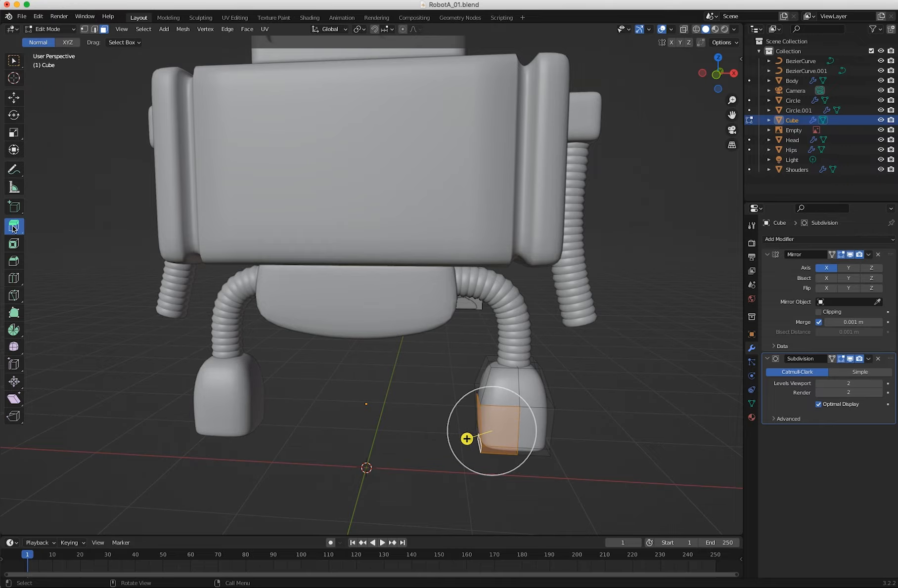
pyautogui.moveTo(16, 230); pyautogui.dragTo(49, 270)
pyautogui.moveTo(458, 442); pyautogui.dragTo(483, 439)
# Add a loop cut to sharpen the raised panel, then return to Object Mode and deselect the lower-leg block.
pyautogui.moveTo(483, 439); pyautogui.dragTo(397, 347, button='middle')
pyautogui.scroll(4, 433, 407)
pyautogui.moveTo(397, 346); pyautogui.dragTo(301, 386, button='middle')
pyautogui.click(367, 391)
pyautogui.click(14, 279)
pyautogui.moveTo(297, 421); pyautogui.dragTo(309, 423)
pyautogui.moveTo(309, 396); pyautogui.dragTo(205, 263, button='middle')
pyautogui.press('Tab')
pyautogui.click(474, 492)
# Add a cube at the world origin, scale it to 0.293, and raise it to rest on the ground line.
pyautogui.scroll(-3, 474, 492)
pyautogui.click(152, 29)
pyautogui.moveTo(156, 51)
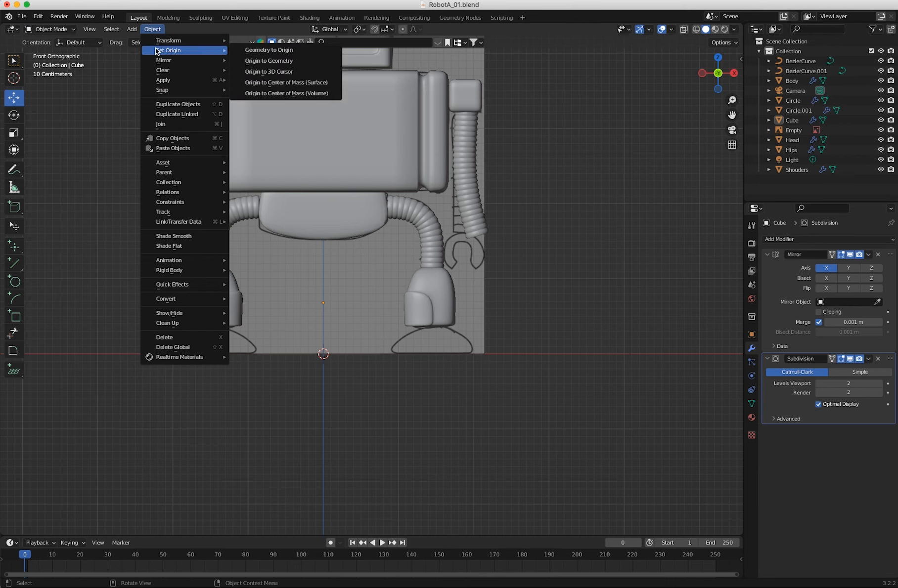
pyautogui.moveTo(131, 29)
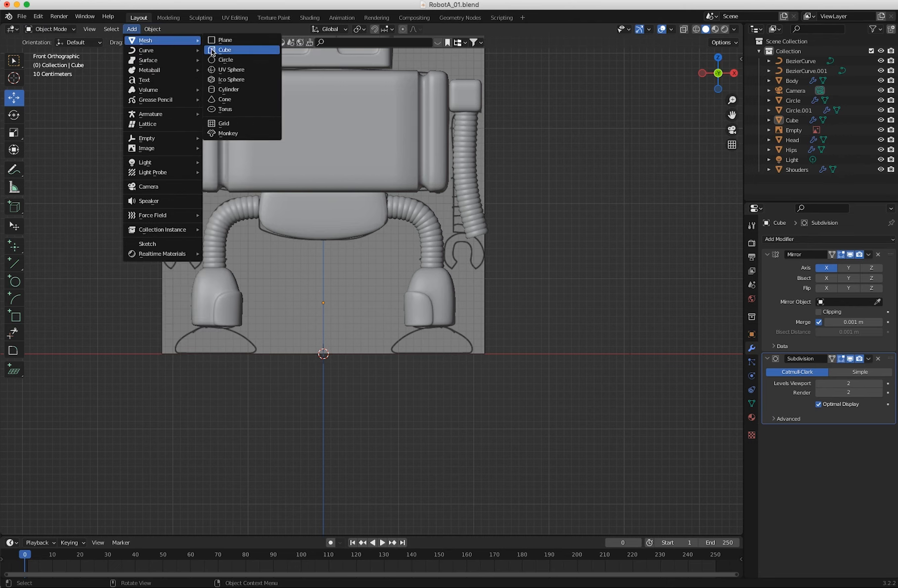
pyautogui.click(218, 50)
pyautogui.press('s')
pyautogui.click(325, 352)
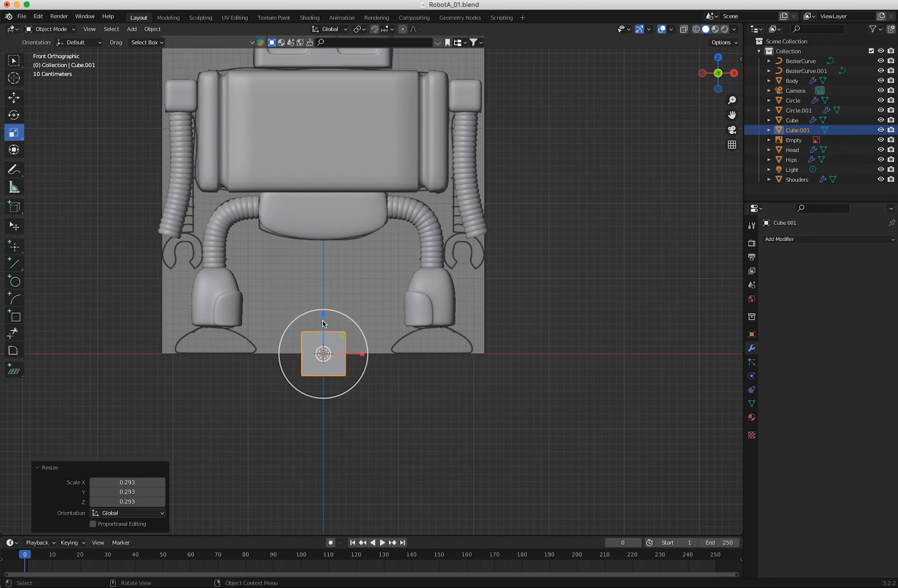
pyautogui.press('g')
pyautogui.click(325, 285)
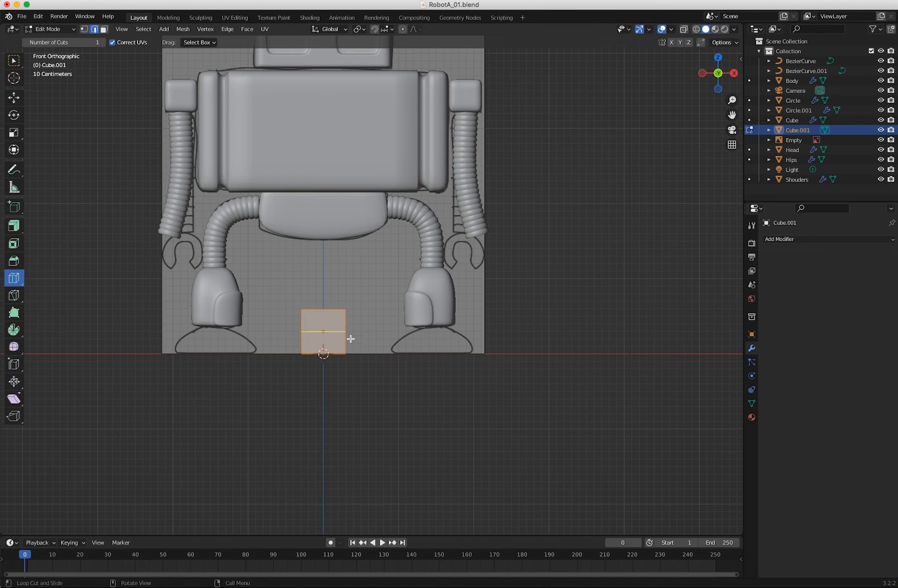
# Move the new cube's mesh onto the right foot outline and scale it into a wide, low block.
pyautogui.press('g')
pyautogui.click(429, 334)
pyautogui.press('Tab')
pyautogui.moveTo(432, 295); pyautogui.dragTo(431, 305)
pyautogui.press('s')
pyautogui.moveTo(473, 340); pyautogui.dragTo(506, 351)
# Move the foot block forward about 0.09 m along Y beneath the lower leg.
pyautogui.moveTo(407, 378); pyautogui.dragTo(301, 388, button='middle')
pyautogui.moveTo(385, 354)
pyautogui.mouseDown()
pyautogui.moveTo(405, 357)
pyautogui.moveTo(377, 354)
pyautogui.mouseUp()
pyautogui.press('g')
pyautogui.moveTo(377, 354); pyautogui.dragTo(467, 371, button='middle')
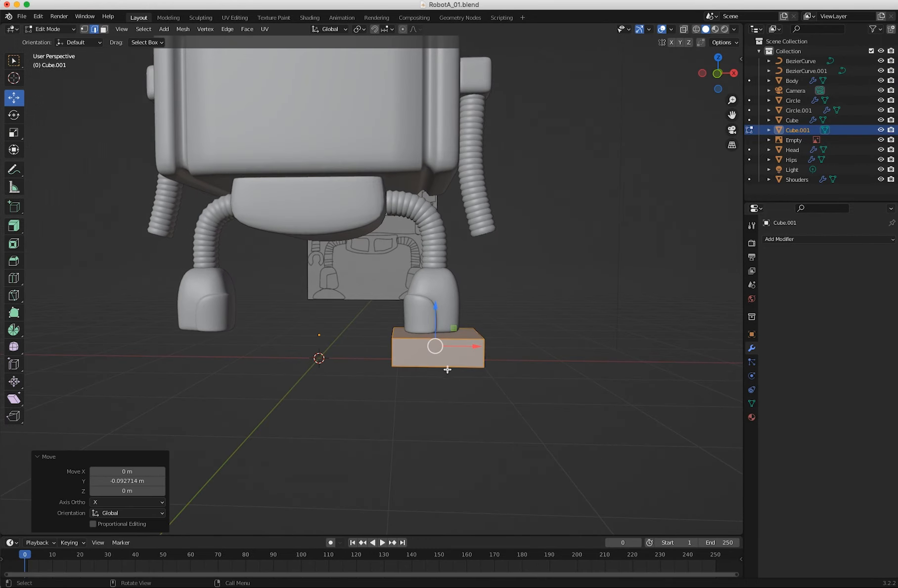
# Taper the foot block by scaling its upper face inward to match the drawing, then return to Object Mode.
pyautogui.press('KP_1')
pyautogui.hotkey('alt', 'z')
pyautogui.click(346, 313)
pyautogui.click(14, 132)
pyautogui.moveTo(473, 328); pyautogui.dragTo(450, 330)
pyautogui.moveTo(420, 374)
pyautogui.mouseDown(button='middle')
pyautogui.moveTo(354, 384)
pyautogui.moveTo(408, 381)
pyautogui.mouseUp(button='middle')
pyautogui.click(52, 29)
pyautogui.click(52, 40)
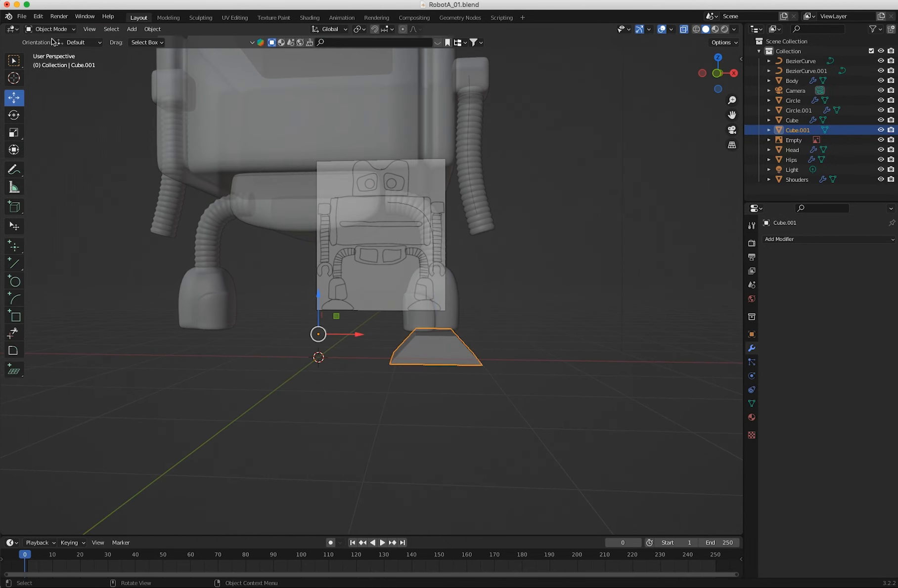
# Add a horizontal loop cut around the tapered foot and scale it outward to follow the curved outline.
pyautogui.press('KP_1')
pyautogui.press('Tab')
pyautogui.click(18, 283)
pyautogui.click(406, 342)
pyautogui.click(14, 133)
pyautogui.moveTo(474, 321); pyautogui.dragTo(490, 312)
pyautogui.moveTo(418, 347); pyautogui.dragTo(363, 391, button='middle')
pyautogui.press('KP_1')
pyautogui.press('KP_1')
pyautogui.press('Tab')
# Add an X-axis Mirror modifier and a Subdivision Surface modifier to the foot.
pyautogui.click(801, 239)
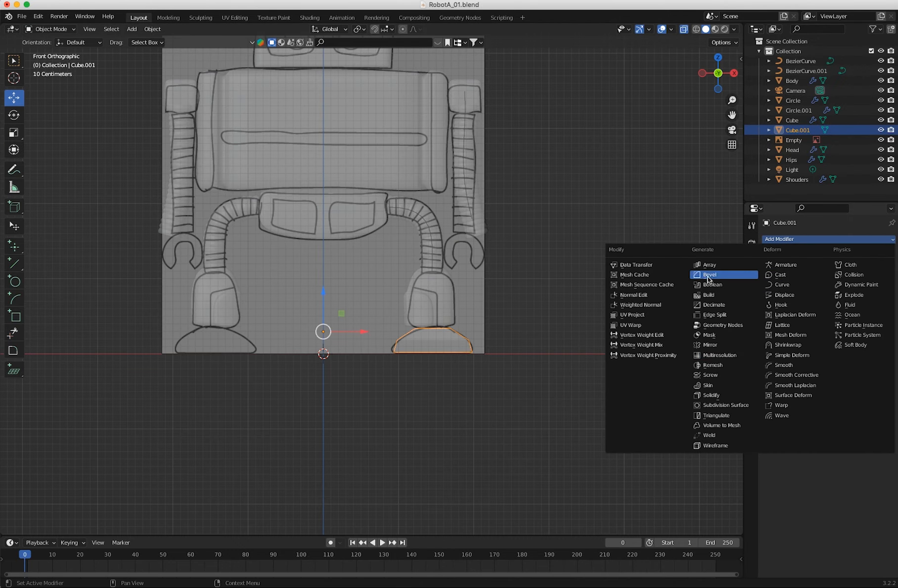
pyautogui.click(710, 344)
pyautogui.click(801, 239)
pyautogui.click(723, 405)
# Add a multi-cut loop cut to the right foot mesh and adjust its slide factor.
pyautogui.click(50, 28)
pyautogui.click(50, 51)
pyautogui.moveTo(316, 321); pyautogui.dragTo(432, 388, button='middle')
pyautogui.click(409, 359)
pyautogui.click(162, 448)
pyautogui.moveTo(115, 482); pyautogui.dragTo(125, 479)
# Move the new foot loops and scale them outward to fill the foot outline.
pyautogui.moveTo(419, 335)
pyautogui.mouseDown(button='middle')
pyautogui.moveTo(387, 356)
pyautogui.moveTo(416, 346)
pyautogui.mouseUp(button='middle')
pyautogui.press('s')
pyautogui.moveTo(472, 348); pyautogui.dragTo(525, 351)
pyautogui.moveTo(520, 354); pyautogui.dragTo(435, 369, button='middle')
# Add two evenly spaced loop cuts along the foot's depth with a slide factor of 0.
pyautogui.click(434, 400)
pyautogui.click(13, 278)
pyautogui.click(396, 371)
pyautogui.click(162, 448)
pyautogui.moveTo(371, 395); pyautogui.dragTo(283, 397, button='middle')
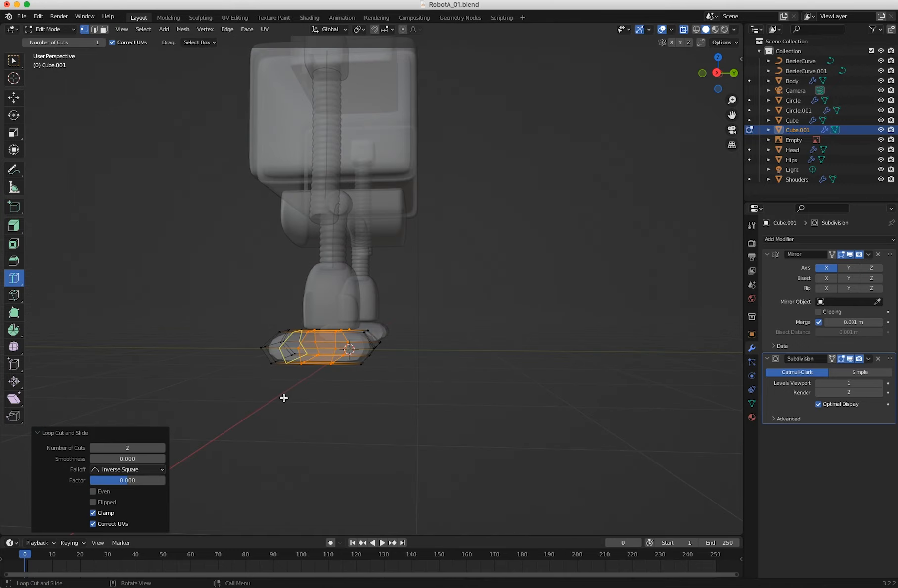
# Scale the two new foot loops apart along the foot's depth and leave edit mode.
pyautogui.click(13, 133)
pyautogui.moveTo(367, 346); pyautogui.dragTo(379, 346)
pyautogui.moveTo(368, 413); pyautogui.dragTo(475, 428, button='middle')
pyautogui.click(477, 428)
pyautogui.press('Tab')
pyautogui.click(345, 348)
pyautogui.moveTo(345, 349); pyautogui.dragTo(257, 334, button='middle')
pyautogui.click(423, 358)
pyautogui.rightClick(423, 357)
pyautogui.click(394, 358)
pyautogui.click(370, 389)
pyautogui.click(393, 383)
# Add one centered loop cut across the foot's width with a slide factor of 0.
pyautogui.press('Tab')
pyautogui.moveTo(281, 356); pyautogui.dragTo(368, 383, button='middle')
pyautogui.press('2')
pyautogui.keyDown('alt'); pyautogui.keyDown('shift'); pyautogui.click(376, 375); pyautogui.keyUp('shift'); pyautogui.keyUp('alt')
pyautogui.rightClick(363, 385)
pyautogui.click(331, 553)
pyautogui.moveTo(326, 465); pyautogui.dragTo(232, 435, button='middle')
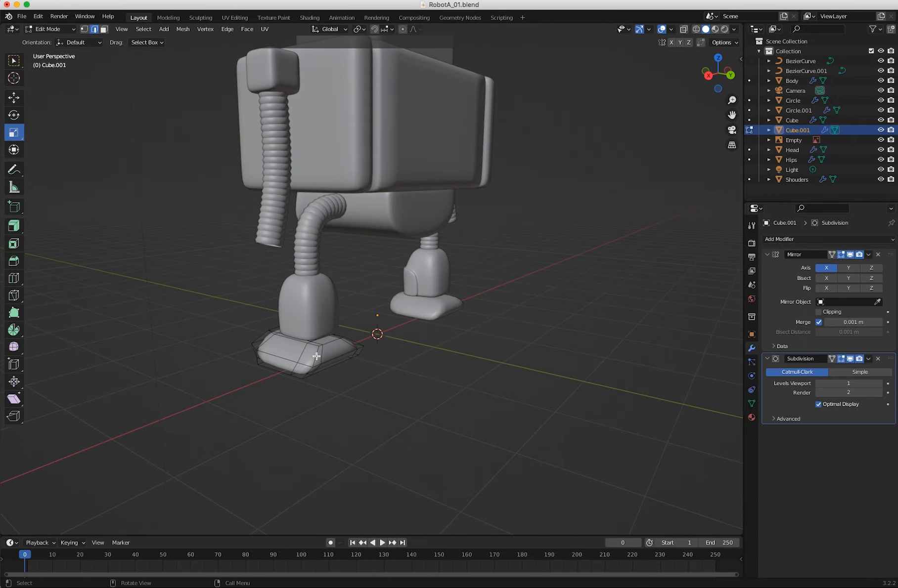
pyautogui.moveTo(307, 426); pyautogui.dragTo(257, 413, button='middle')
pyautogui.keyDown('alt'); pyautogui.keyDown('shift'); pyautogui.click(277, 346); pyautogui.keyUp('shift'); pyautogui.keyUp('alt')
pyautogui.rightClick(336, 345)
pyautogui.click(336, 345)
pyautogui.moveTo(339, 348); pyautogui.dragTo(393, 389, button='middle')
pyautogui.moveTo(287, 388); pyautogui.dragTo(397, 377, button='middle')
pyautogui.scroll(3, 397, 377)
pyautogui.click(13, 278)
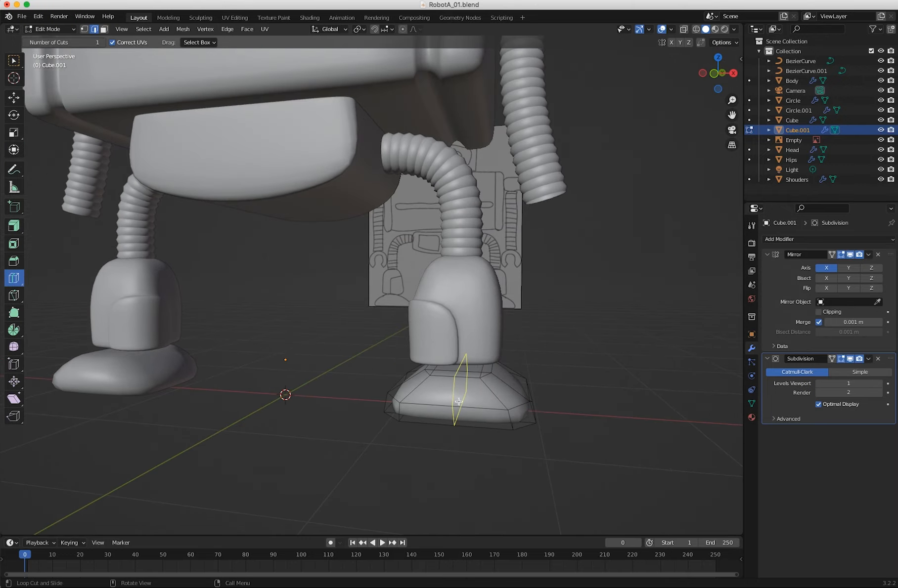
pyautogui.click(459, 401)
pyautogui.moveTo(459, 401); pyautogui.dragTo(368, 432, button='middle')
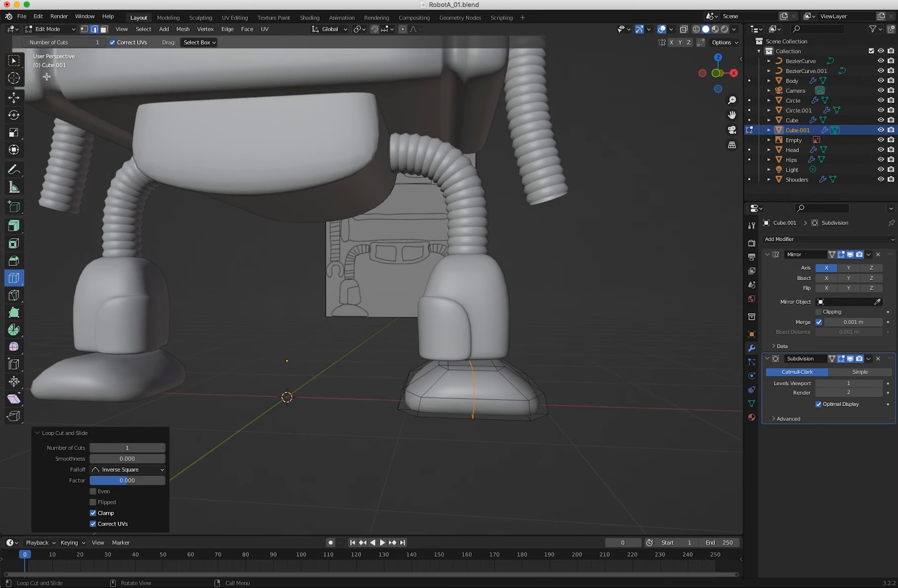
# Select the vertices at the middle of the foot's top and move them slightly upward.
pyautogui.click(84, 30)
pyautogui.click(14, 61)
pyautogui.moveTo(509, 371); pyautogui.dragTo(474, 352, button='middle')
pyautogui.click(463, 352)
pyautogui.click(14, 98)
pyautogui.moveTo(457, 314); pyautogui.dragTo(458, 309)
pyautogui.moveTo(463, 376); pyautogui.dragTo(594, 413, button='middle')
pyautogui.click(515, 383)
pyautogui.moveTo(525, 435); pyautogui.dragTo(555, 457, button='middle')
# Adjust the foot vertices in side view and add a horizontal loop cut near the sole with a slide factor of 0.687.
pyautogui.press('KP_3')
pyautogui.moveTo(295, 387); pyautogui.dragTo(279, 387)
pyautogui.moveTo(292, 396)
pyautogui.mouseDown(button='middle')
pyautogui.moveTo(361, 431)
pyautogui.moveTo(292, 391)
pyautogui.mouseUp(button='middle')
pyautogui.click(14, 278)
pyautogui.moveTo(216, 378); pyautogui.dragTo(217, 383)
pyautogui.moveTo(257, 425); pyautogui.dragTo(399, 327, button='middle')
pyautogui.press('w')
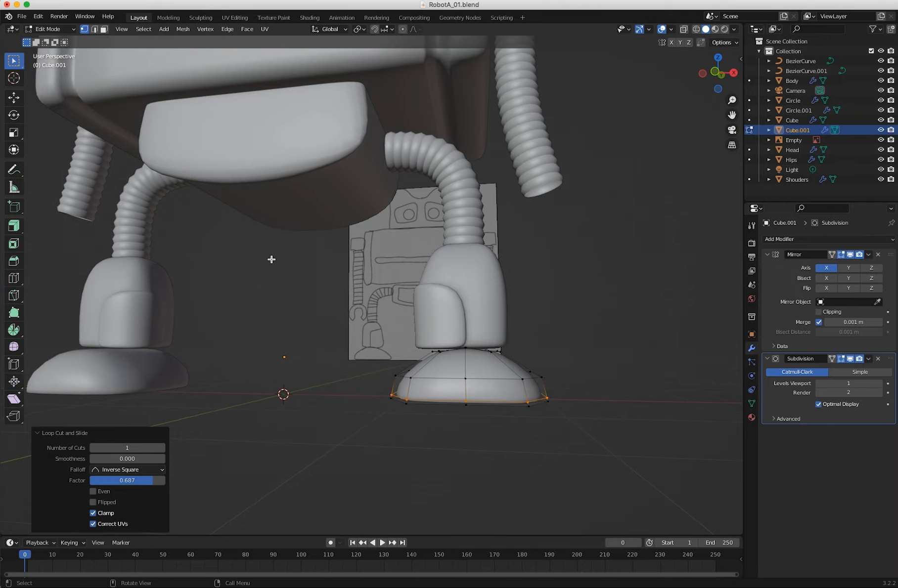
# Select the vertices around the top of the foot and adjust their scale.
pyautogui.moveTo(410, 334); pyautogui.dragTo(525, 364)
pyautogui.moveTo(514, 376)
pyautogui.mouseDown(button='middle')
pyautogui.moveTo(534, 391)
pyautogui.moveTo(532, 371)
pyautogui.mouseUp(button='middle')
pyautogui.click(14, 133)
pyautogui.moveTo(504, 320); pyautogui.dragTo(516, 310)
pyautogui.moveTo(515, 316); pyautogui.dragTo(361, 337, button='middle')
pyautogui.moveTo(344, 381); pyautogui.dragTo(334, 381)
pyautogui.moveTo(334, 381); pyautogui.dragTo(375, 360, button='middle')
pyautogui.click(418, 395)
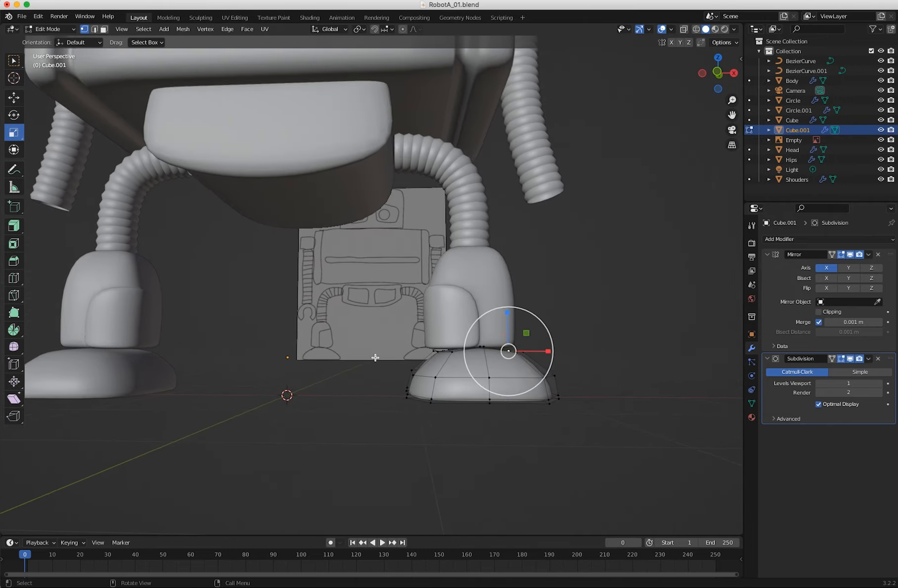
# Shift the whole foot mesh slightly along X in front view toward the robot's center.
pyautogui.press('a')
pyautogui.press('KP_1')
pyautogui.click(14, 98)
pyautogui.moveTo(504, 370); pyautogui.dragTo(501, 369)
# Flatten the foot's top vertices with a Z scale of 0 and raise them slightly.
pyautogui.moveTo(413, 336); pyautogui.dragTo(512, 358)
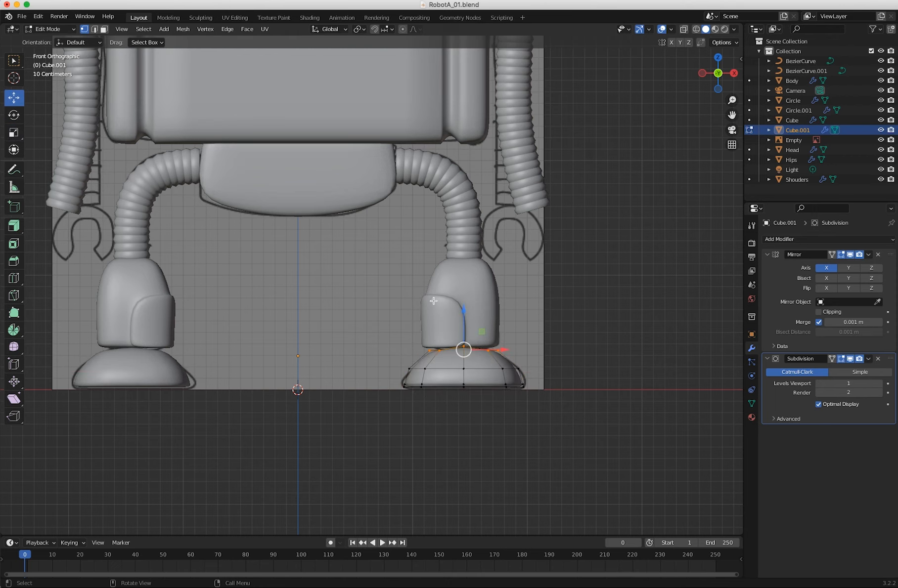
pyautogui.press('s')
pyautogui.press('z')
pyautogui.press('0')
pyautogui.press('Return')
pyautogui.click(13, 98)
pyautogui.moveTo(464, 316); pyautogui.dragTo(464, 312)
# Select the lower heel vertices with X-ray on in side view and move them back about 0.116 m along Y.
pyautogui.moveTo(435, 398); pyautogui.dragTo(529, 403, button='middle')
pyautogui.press('KP_1')
pyautogui.press('KP_3')
pyautogui.moveTo(401, 412); pyautogui.dragTo(364, 378)
pyautogui.hotkey('alt', 'z')
pyautogui.moveTo(406, 412); pyautogui.dragTo(369, 384)
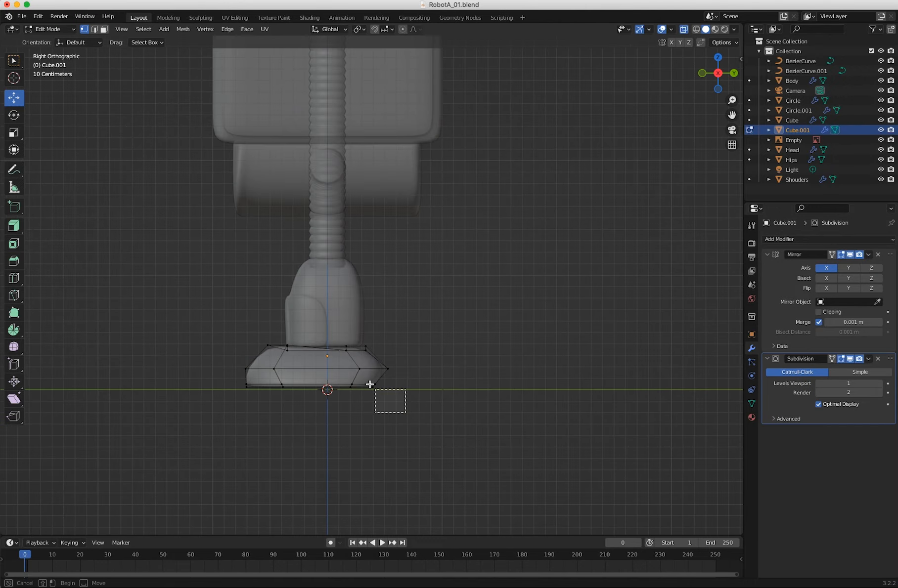
pyautogui.press('g')
pyautogui.moveTo(433, 389); pyautogui.dragTo(433, 390)
pyautogui.moveTo(391, 400); pyautogui.dragTo(299, 418, button='middle')
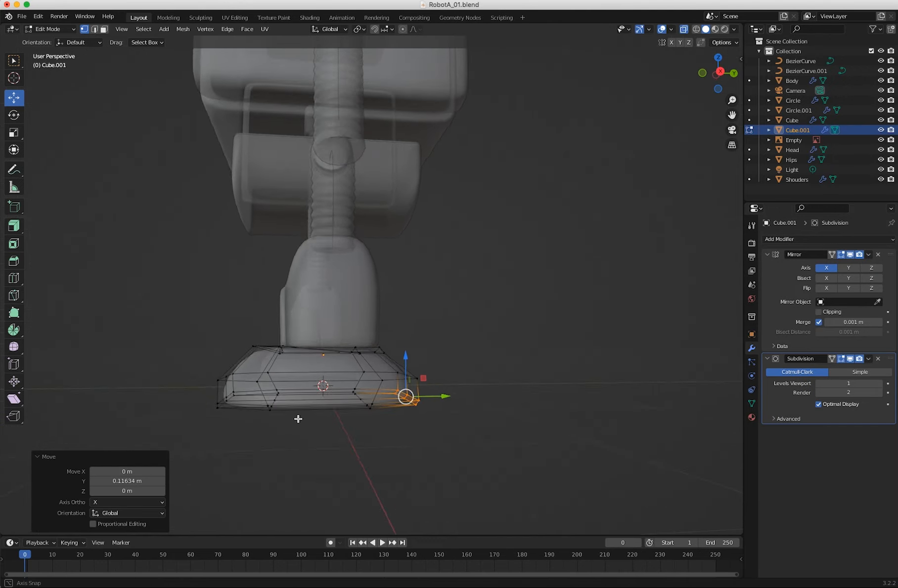
# Flatten the foot's top vertices with a Z scale of 0, lower them about 0.009 m, and return to object mode.
pyautogui.press('KP_3')
pyautogui.click(193, 314)
pyautogui.moveTo(191, 314); pyautogui.dragTo(394, 358)
pyautogui.press('s')
pyautogui.moveTo(315, 326); pyautogui.dragTo(319, 307)
pyautogui.click(117, 503)
pyautogui.write('0')
pyautogui.press('Return')
pyautogui.press('g')
pyautogui.moveTo(278, 338); pyautogui.dragTo(346, 361, button='middle')
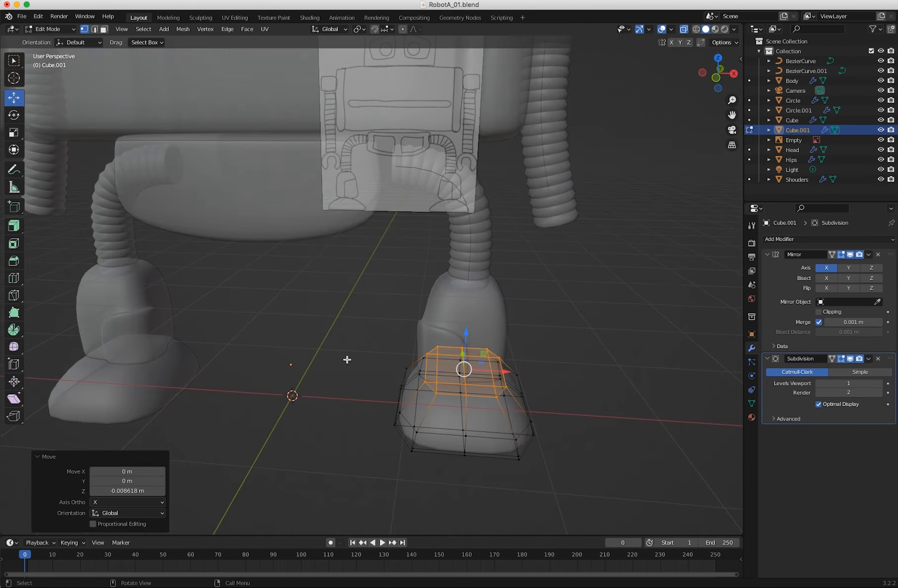
pyautogui.press('Tab')
pyautogui.click(349, 481)
pyautogui.moveTo(349, 482); pyautogui.dragTo(270, 482, button='middle')
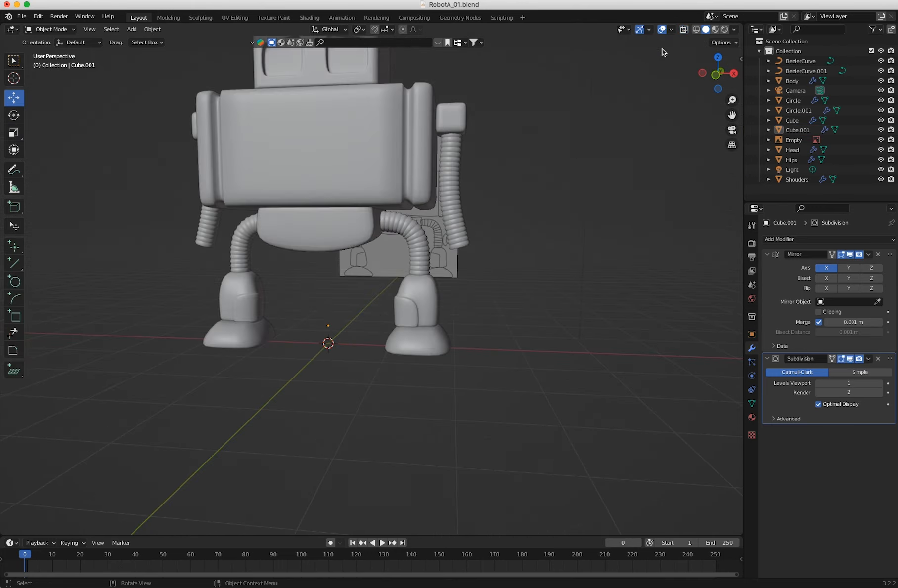
pyautogui.moveTo(346, 474); pyautogui.dragTo(377, 477, button='middle')
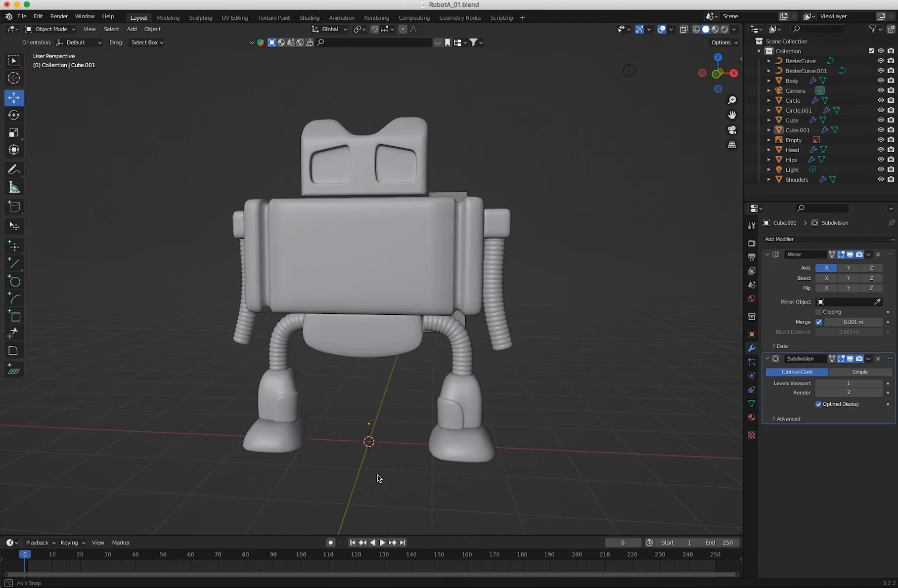
# Add a 16-vertex cylinder at the origin and rotate it 90° about the X axis.
pyautogui.click(132, 29)
pyautogui.moveTo(144, 36)
pyautogui.click(217, 88)
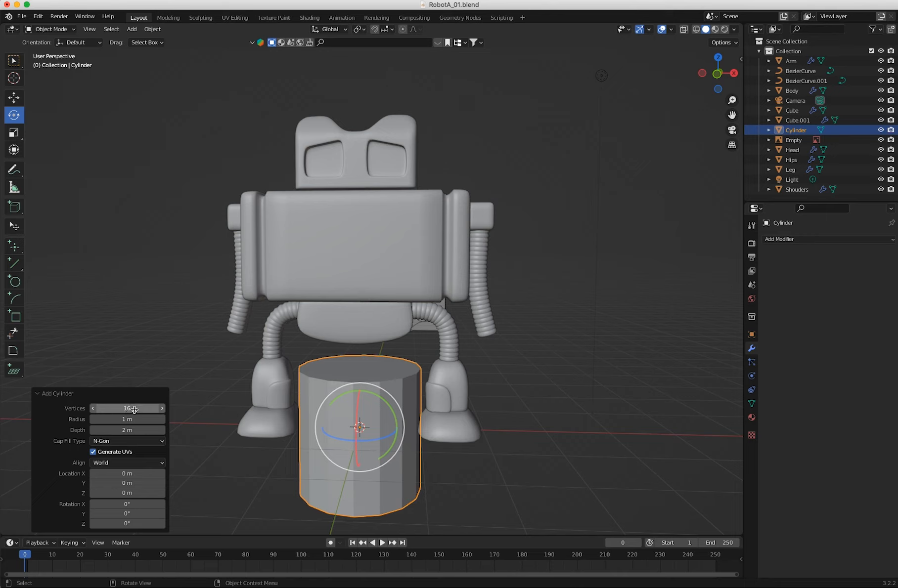
pyautogui.moveTo(360, 408)
pyautogui.mouseDown()
pyautogui.moveTo(358, 437)
pyautogui.moveTo(354, 424)
pyautogui.mouseUp()
pyautogui.click(125, 492)
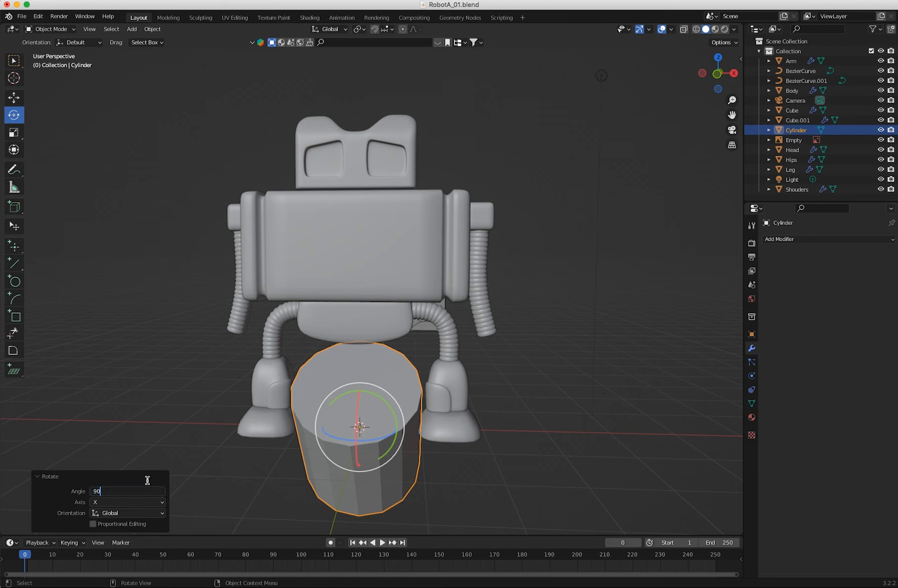
pyautogui.press('Return')
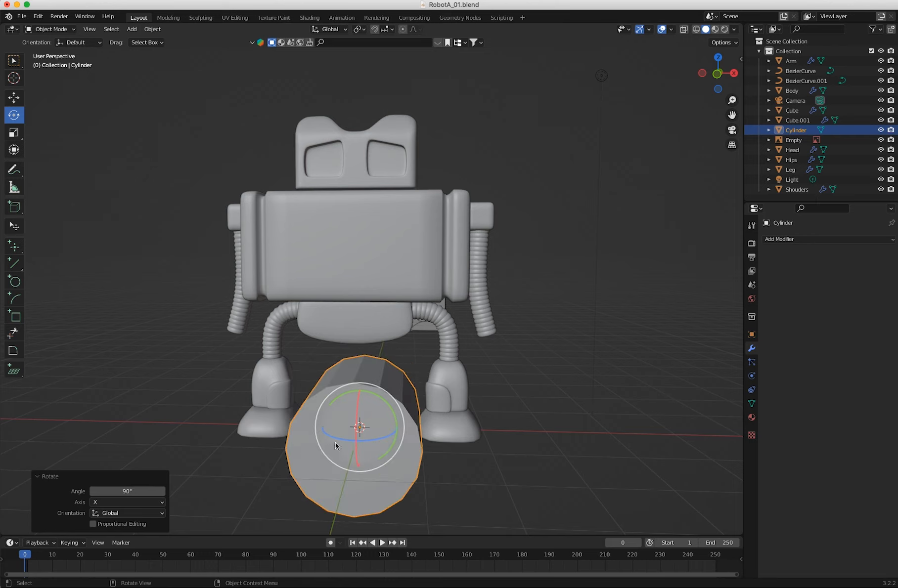
# Scale the cylinder uniformly to about 0.51 and flatten it along Y to about 0.309.
pyautogui.hotkey('shift', 'space')
pyautogui.press('s')
pyautogui.moveTo(388, 394); pyautogui.dragTo(370, 414)
pyautogui.moveTo(342, 449); pyautogui.dragTo(212, 433, button='middle')
pyautogui.press('s')
pyautogui.press('y')
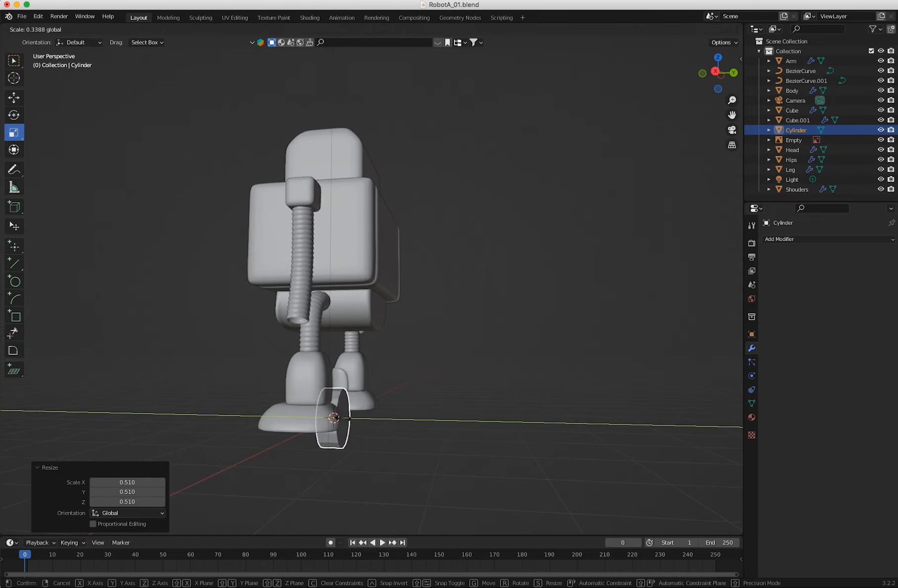
pyautogui.click(348, 422)
pyautogui.moveTo(348, 422); pyautogui.dragTo(479, 453, button='middle')
# Enter edit mode on the cylinder and select its front and back cap faces.
pyautogui.moveTo(422, 461); pyautogui.dragTo(292, 329, button='middle')
pyautogui.moveTo(359, 375); pyautogui.dragTo(402, 379, button='middle')
pyautogui.click(62, 30)
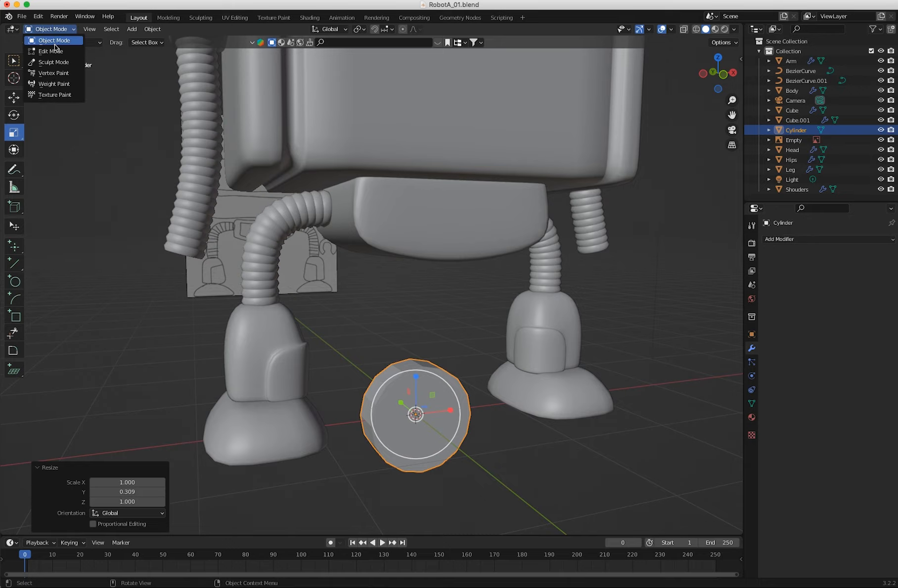
pyautogui.click(55, 39)
pyautogui.click(340, 303)
pyautogui.click(415, 419)
pyautogui.moveTo(435, 446); pyautogui.dragTo(405, 436, button='middle')
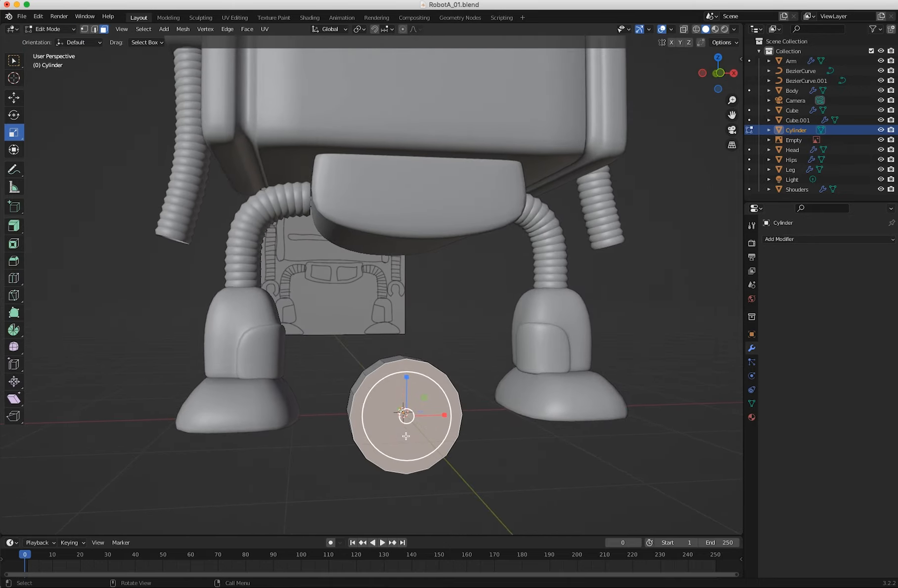
pyautogui.keyDown('ctrl'); pyautogui.moveTo(359, 416); pyautogui.dragTo(285, 372, button='middle'); pyautogui.keyUp('ctrl')
pyautogui.keyDown('shift'); pyautogui.moveTo(357, 393); pyautogui.dragTo(343, 270, button='middle'); pyautogui.keyUp('shift')
pyautogui.moveTo(386, 374); pyautogui.dragTo(497, 373, button='middle')
pyautogui.keyDown('shift'); pyautogui.click(393, 357); pyautogui.keyUp('shift')
pyautogui.moveTo(392, 357); pyautogui.dragTo(213, 359, button='middle')
pyautogui.click(287, 315)
pyautogui.moveTo(287, 315); pyautogui.dragTo(530, 411, button='middle')
pyautogui.click(355, 349)
pyautogui.keyDown('shift'); pyautogui.click(403, 336); pyautogui.keyUp('shift')
pyautogui.moveTo(403, 336); pyautogui.dragTo(259, 350, button='middle')
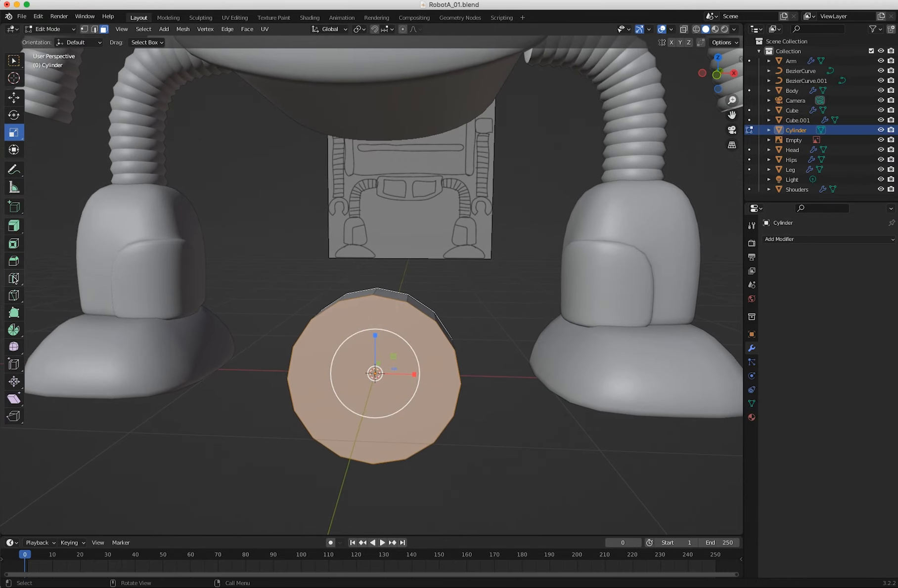
# Inset the cap faces by 0.386 m and delete the inner faces to leave an open ring.
pyautogui.press('i')
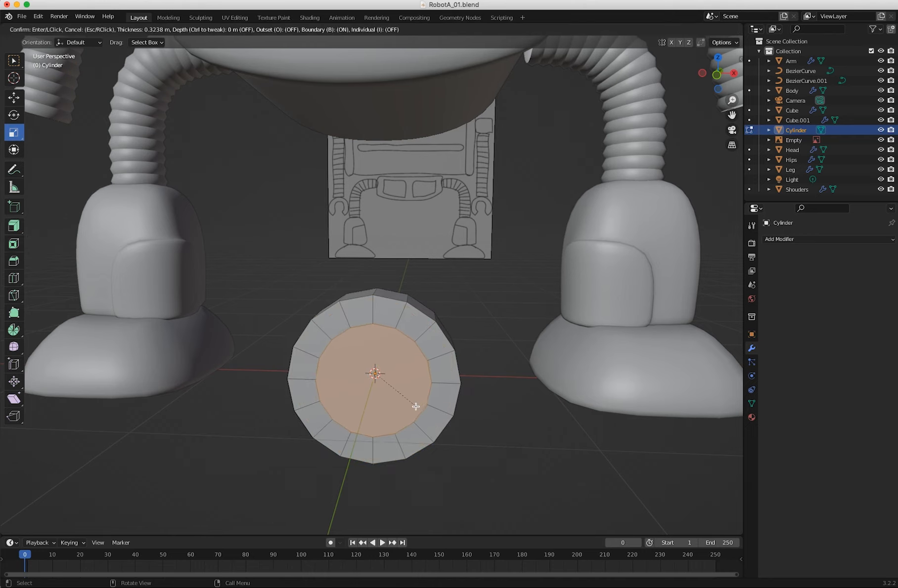
pyautogui.click(413, 405)
pyautogui.moveTo(402, 404); pyautogui.dragTo(433, 398, button='middle')
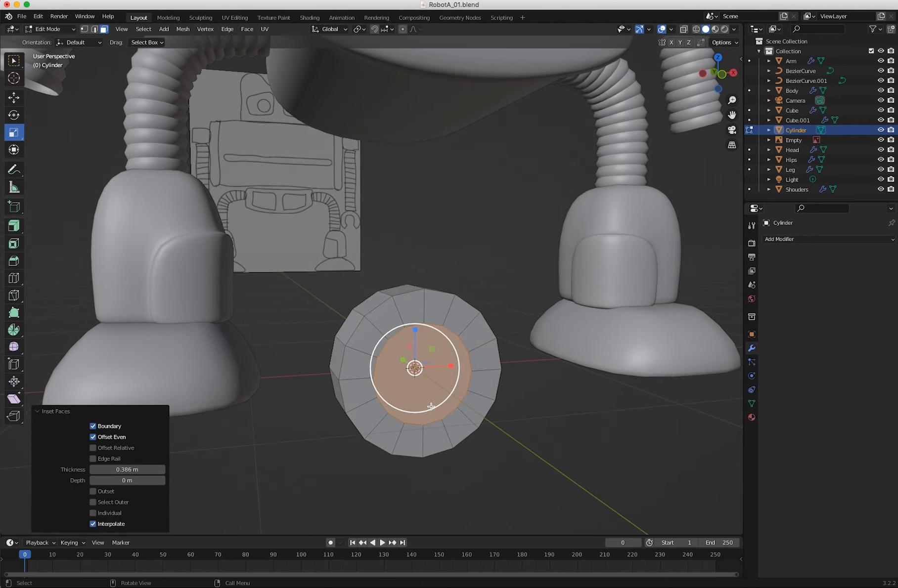
pyautogui.press('x')
pyautogui.click(423, 408)
pyautogui.moveTo(421, 409); pyautogui.dragTo(407, 381, button='middle')
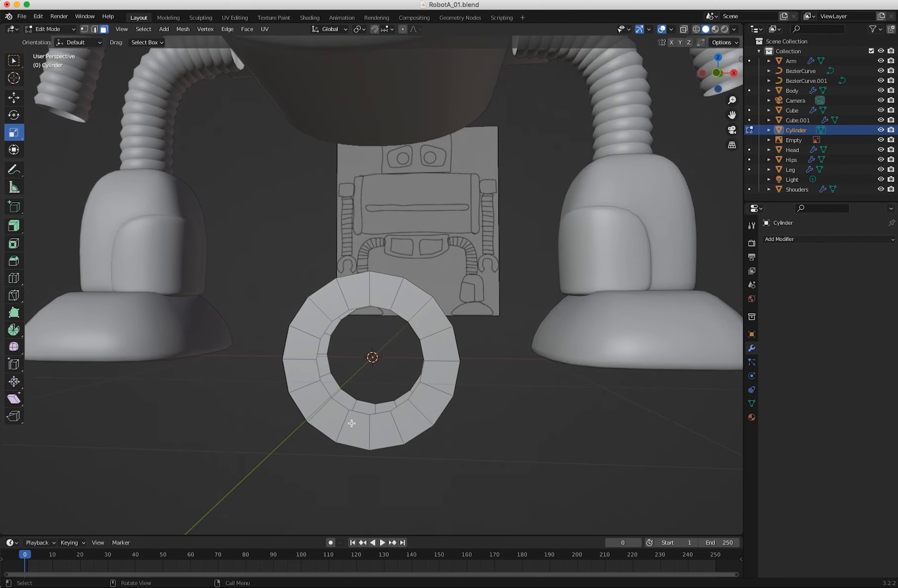
# Delete the ring's lowest segments in front view with X-ray on to open it into a claw shape.
pyautogui.press('KP_1')
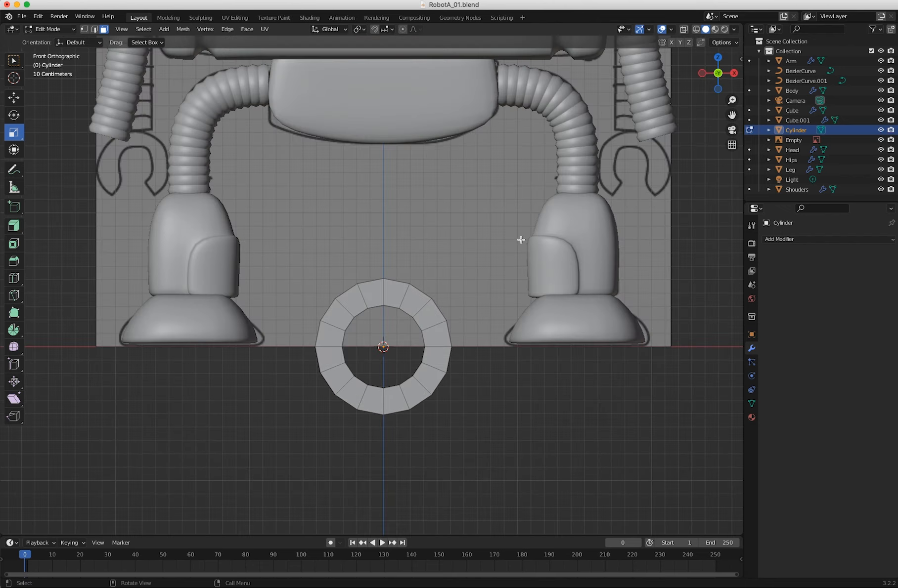
pyautogui.click(684, 29)
pyautogui.moveTo(424, 438); pyautogui.dragTo(345, 381)
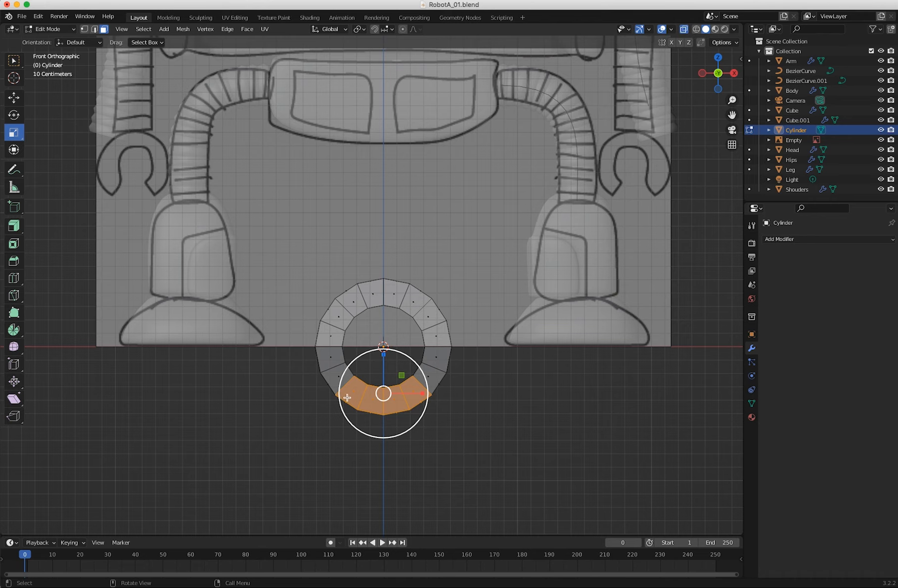
pyautogui.press('x')
pyautogui.click(325, 401)
pyautogui.moveTo(341, 417); pyautogui.dragTo(362, 406, button='middle')
pyautogui.press('x')
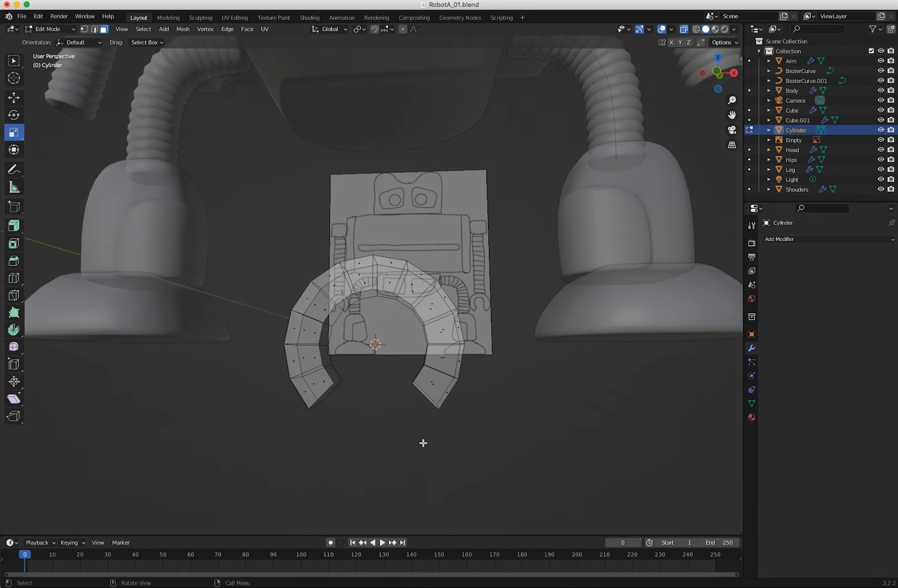
pyautogui.moveTo(423, 443); pyautogui.dragTo(409, 437, button='middle')
# Select the claw's front and back inner edge loops and bridge them to close the inside wall.
pyautogui.click(683, 30)
pyautogui.moveTo(475, 298); pyautogui.dragTo(381, 379, button='middle')
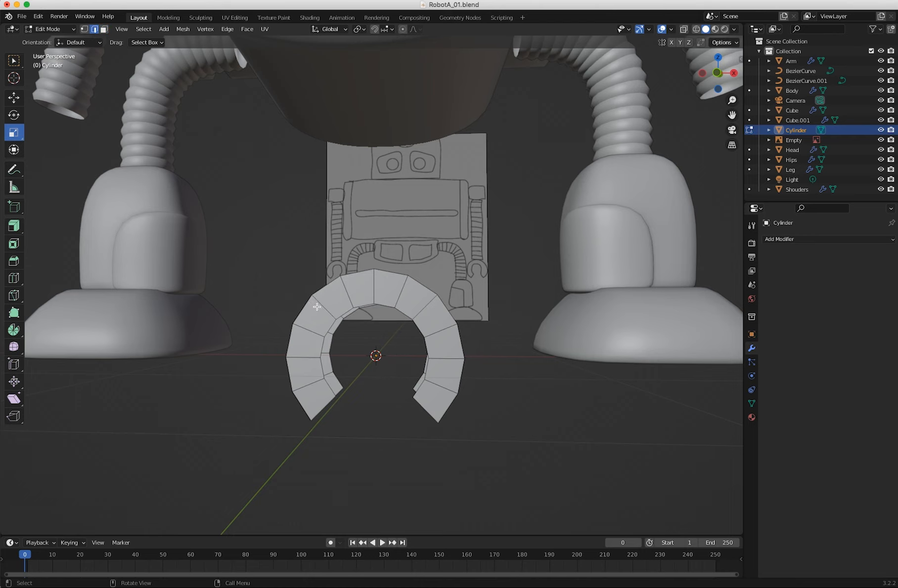
pyautogui.keyDown('alt'); pyautogui.click(323, 347); pyautogui.keyUp('alt')
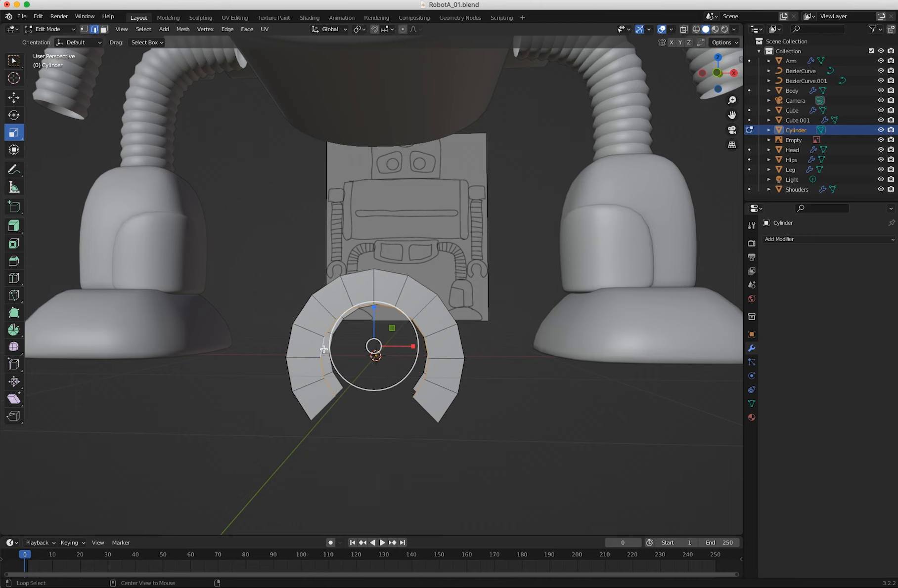
pyautogui.keyDown('alt'); pyautogui.keyDown('shift'); pyautogui.click(340, 384); pyautogui.keyUp('shift'); pyautogui.keyUp('alt')
pyautogui.moveTo(344, 388)
pyautogui.mouseDown(button='middle')
pyautogui.moveTo(326, 352)
pyautogui.moveTo(333, 341)
pyautogui.moveTo(346, 349)
pyautogui.moveTo(343, 373)
pyautogui.moveTo(316, 393)
pyautogui.moveTo(356, 386)
pyautogui.moveTo(357, 398)
pyautogui.moveTo(355, 386)
pyautogui.mouseUp(button='middle')
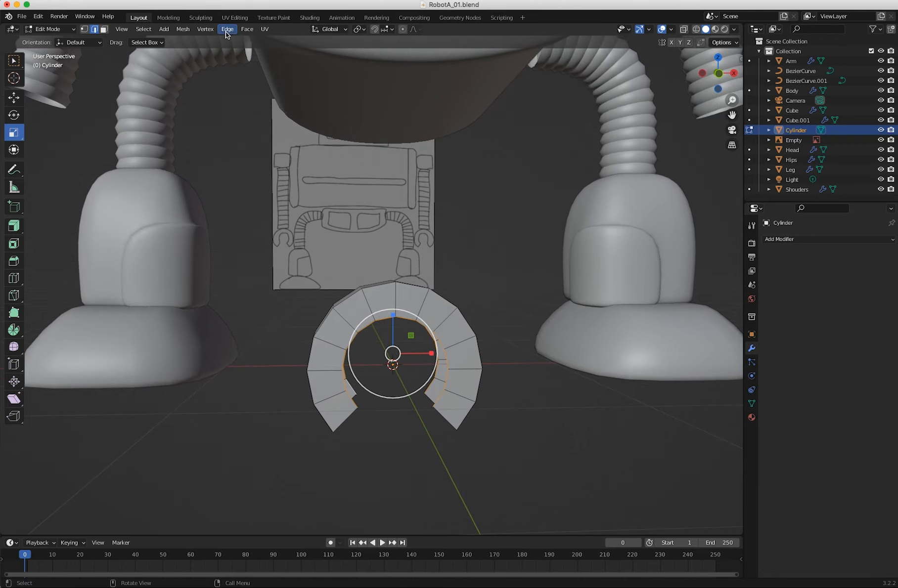
pyautogui.click(225, 29)
pyautogui.click(234, 62)
# Fill the open ends of both claw tips with faces.
pyautogui.moveTo(346, 292); pyautogui.dragTo(312, 379, button='middle')
pyautogui.click(318, 363)
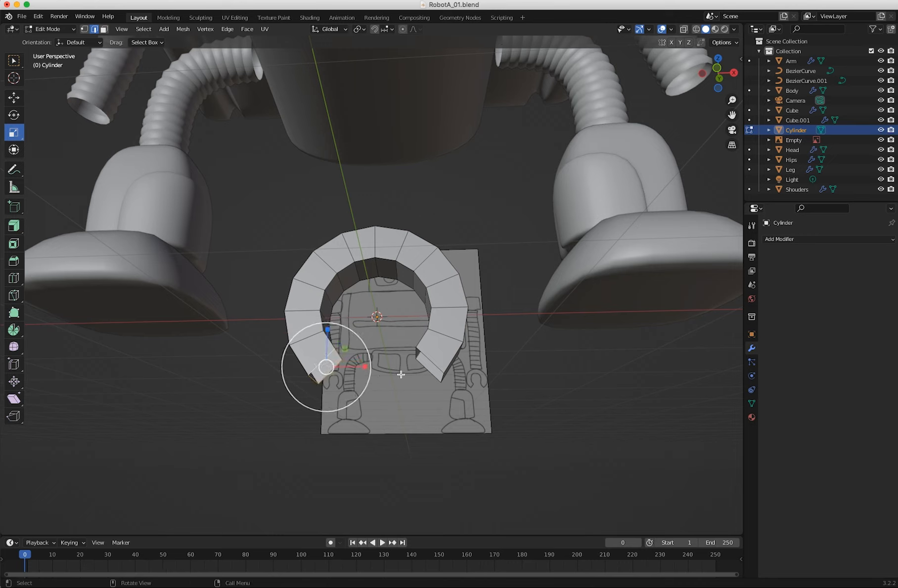
pyautogui.keyDown('shift'); pyautogui.click(428, 358); pyautogui.keyUp('shift')
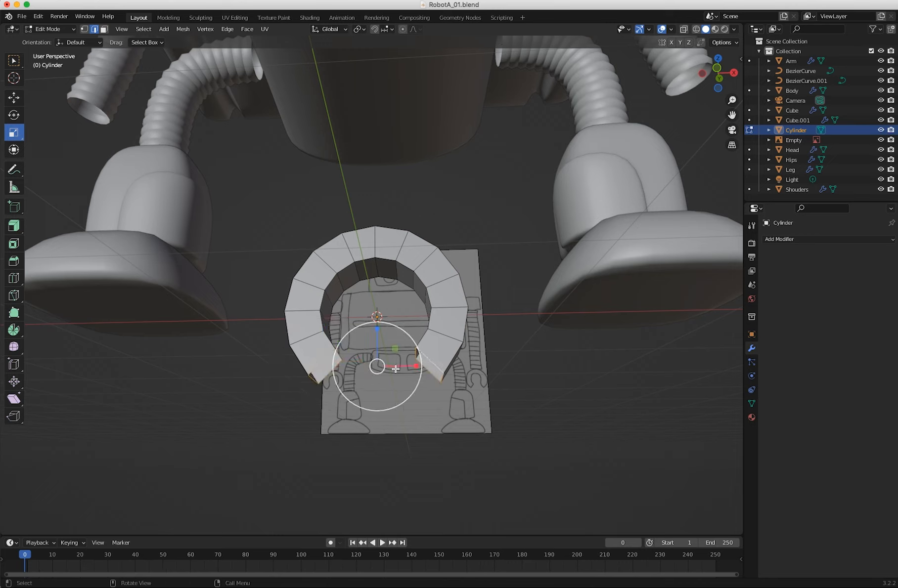
pyautogui.press('f')
pyautogui.click(397, 463)
pyautogui.moveTo(397, 464); pyautogui.dragTo(434, 506, button='middle')
pyautogui.moveTo(418, 472); pyautogui.dragTo(375, 422, button='middle')
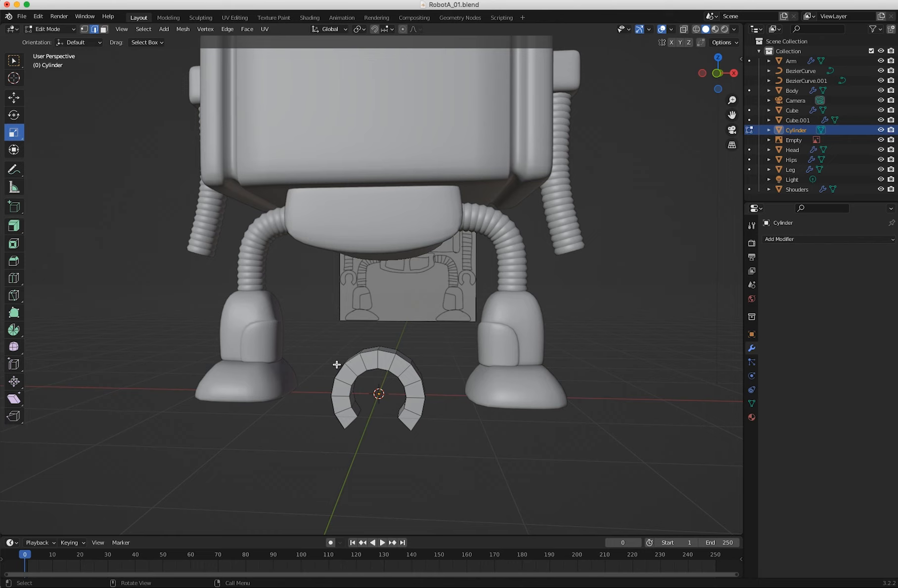
# Select the whole claw and move it about 2.376 m along X and 1.121 m up along Z.
pyautogui.press('a')
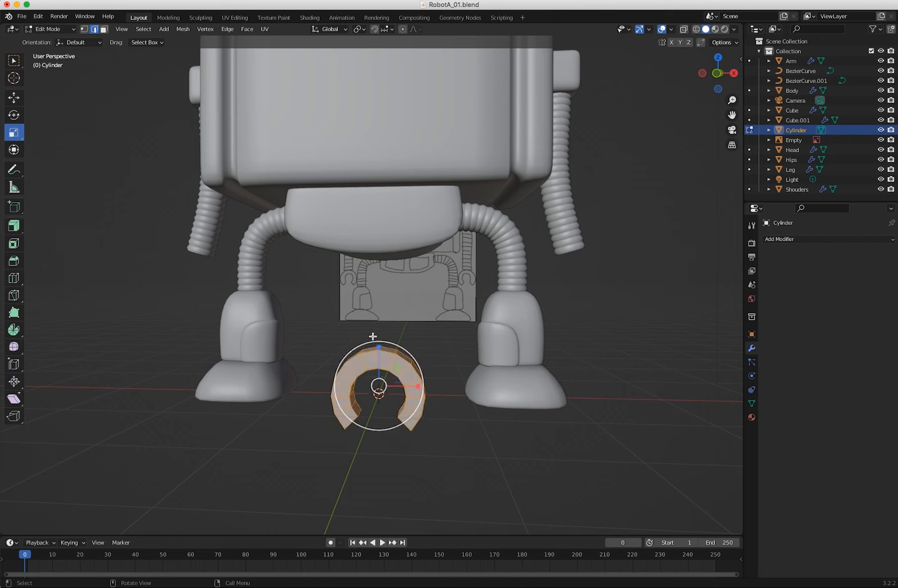
pyautogui.press('g')
pyautogui.moveTo(425, 388); pyautogui.dragTo(643, 377)
pyautogui.click(643, 377)
pyautogui.press('g')
pyautogui.press('z')
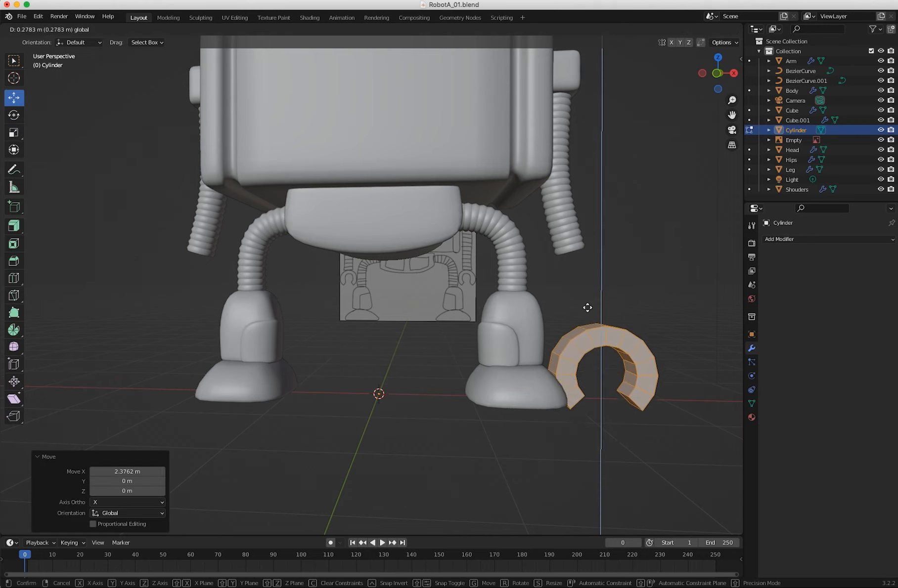
pyautogui.click(577, 255)
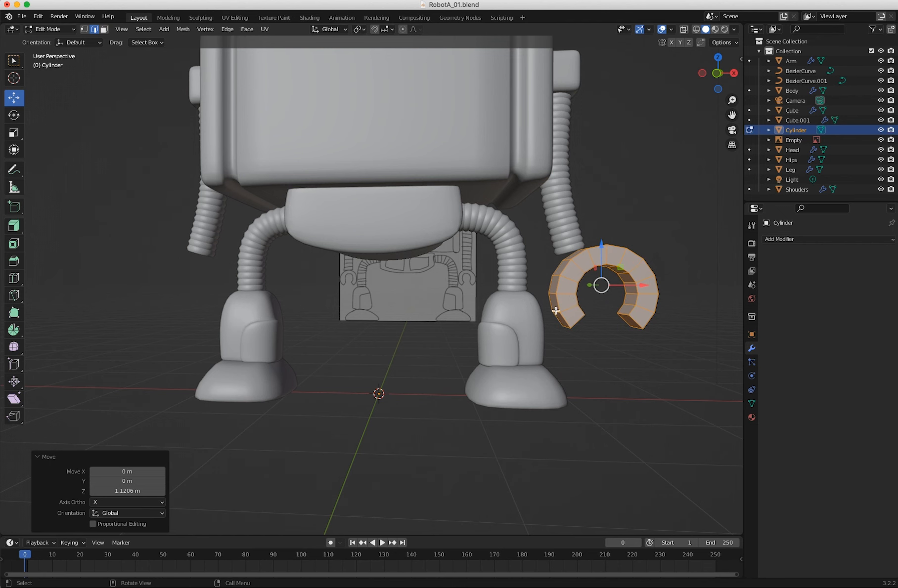
# Scale the claw down in front view and position it just below the end of the +X arm.
pyautogui.press('KP_1')
pyautogui.moveTo(606, 282); pyautogui.dragTo(588, 279)
pyautogui.click(14, 132)
pyautogui.hotkey('shift', 'space')
pyautogui.press('g')
pyautogui.moveTo(554, 246); pyautogui.dragTo(553, 251)
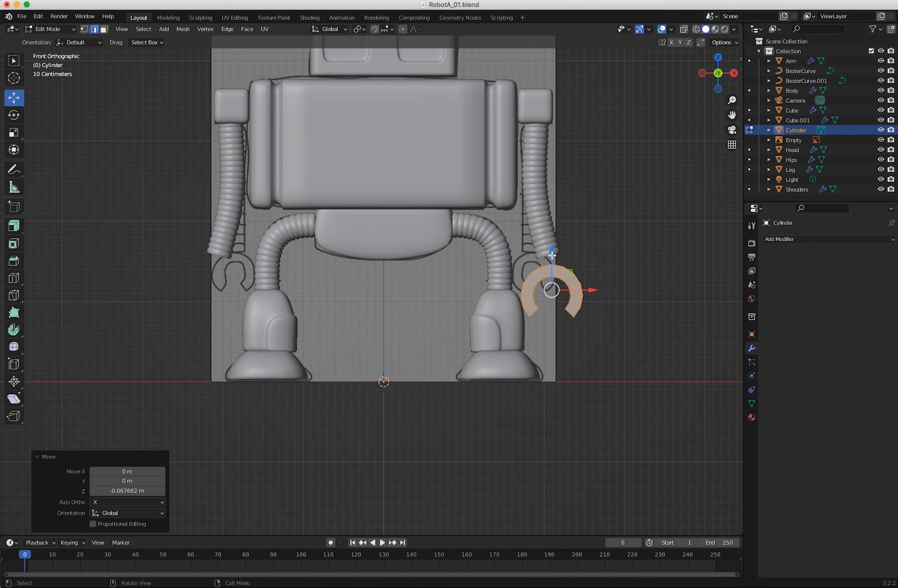
# Rotate the claw slightly and scale it down in front view, placing it at the end of the +X arm.
pyautogui.hotkey('shift', 'space')
pyautogui.press('r')
pyautogui.moveTo(553, 254); pyautogui.dragTo(552, 224)
pyautogui.hotkey('shift', 'space')
pyautogui.press('g')
pyautogui.hotkey('shift', 'space')
pyautogui.press('s')
pyautogui.hotkey('shift', 'space')
pyautogui.press('g')
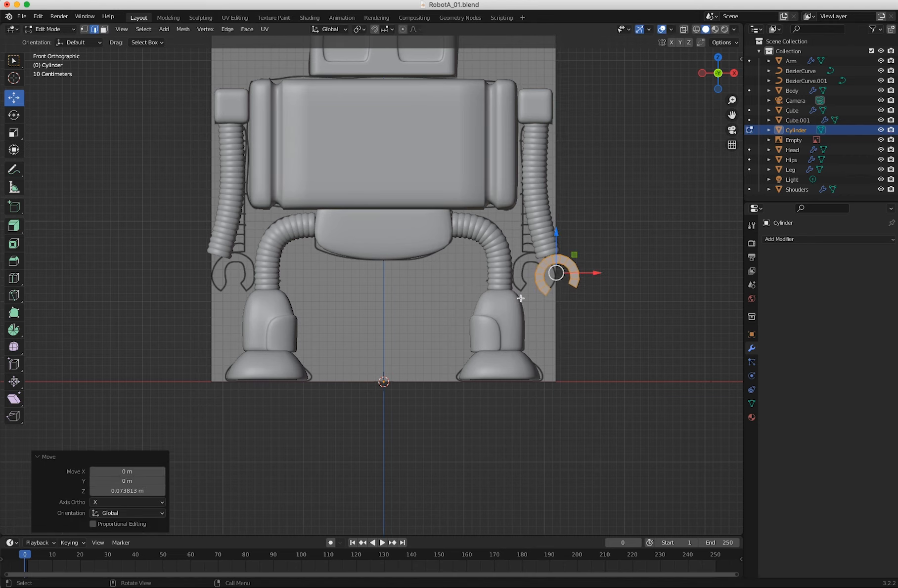
# Shift the claw about 0.047 m along −X to line it up with the end of the arm.
pyautogui.press('KP_3')
pyautogui.moveTo(379, 291); pyautogui.dragTo(617, 271, button='middle')
pyautogui.moveTo(618, 268); pyautogui.dragTo(612, 268)
pyautogui.moveTo(611, 268); pyautogui.dragTo(592, 289, button='middle')
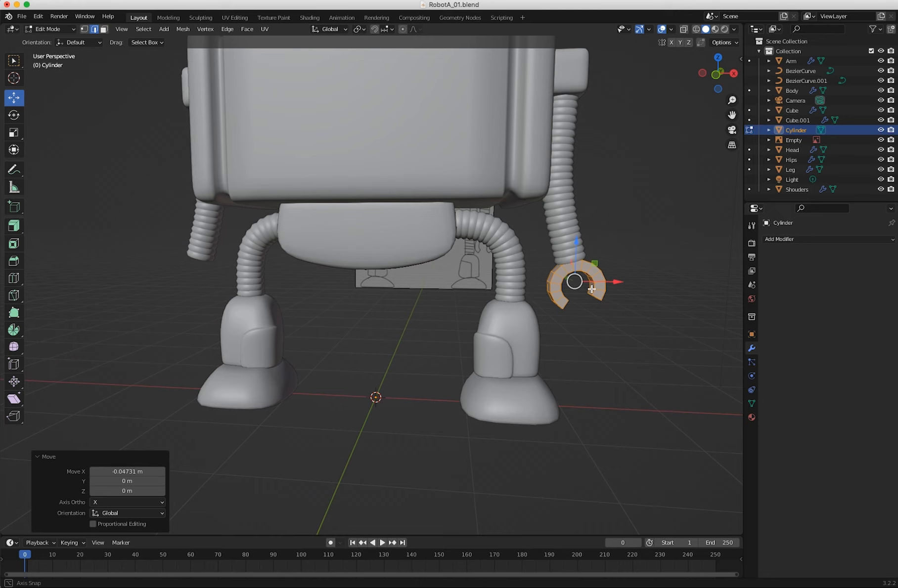
# Return to Object Mode and add a Mirror modifier on the X axis to the claw.
pyautogui.click(788, 241)
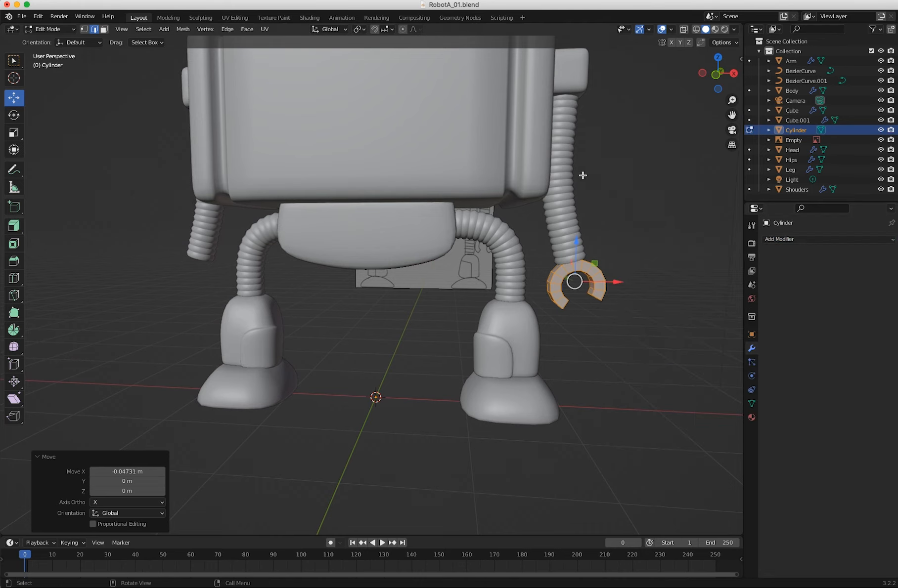
pyautogui.click(50, 28)
pyautogui.click(47, 39)
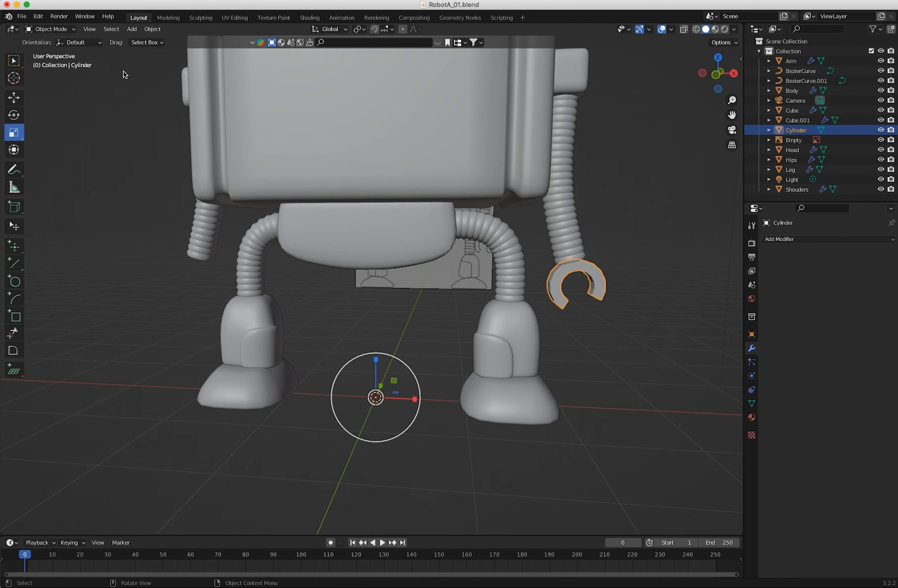
pyautogui.click(797, 238)
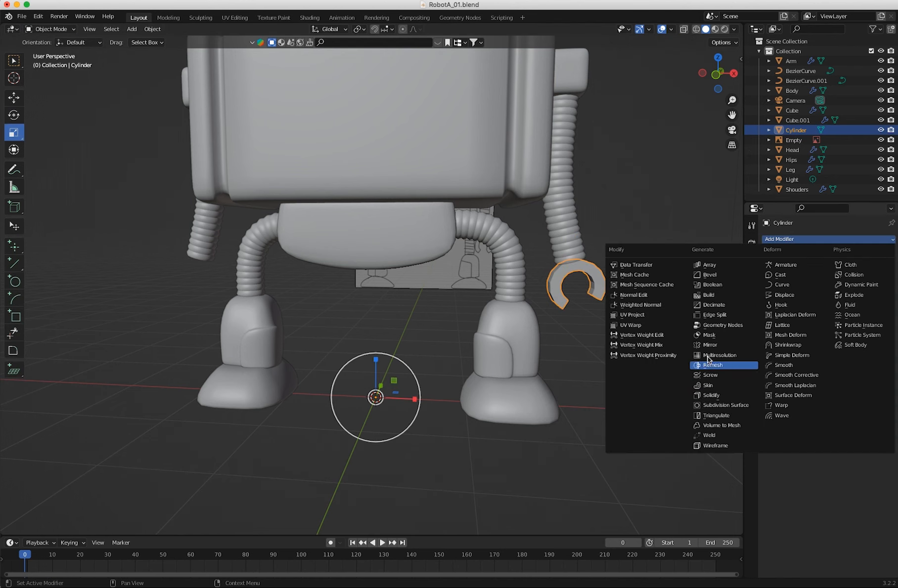
pyautogui.click(711, 343)
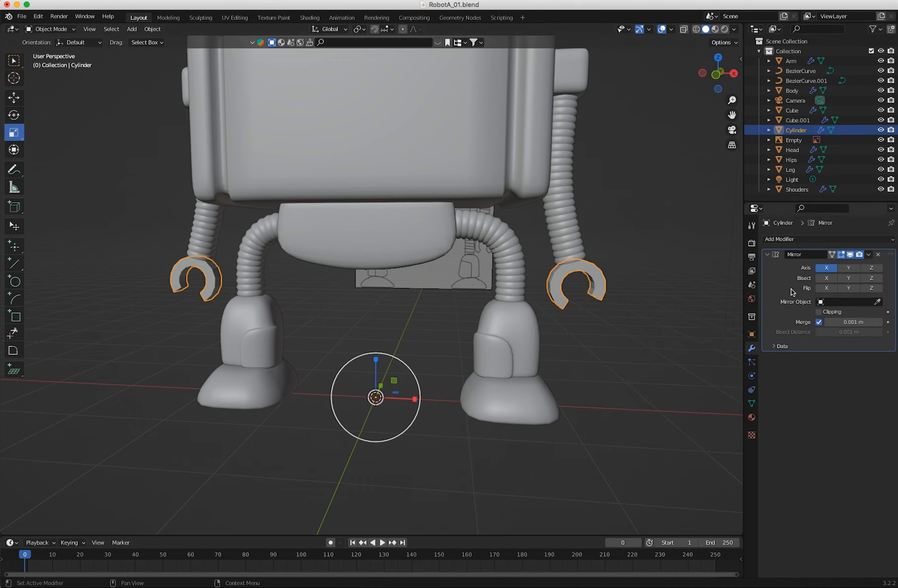
# Add a Subdivision Surface modifier with viewport level 2 to the claw and shade it smooth.
pyautogui.click(791, 239)
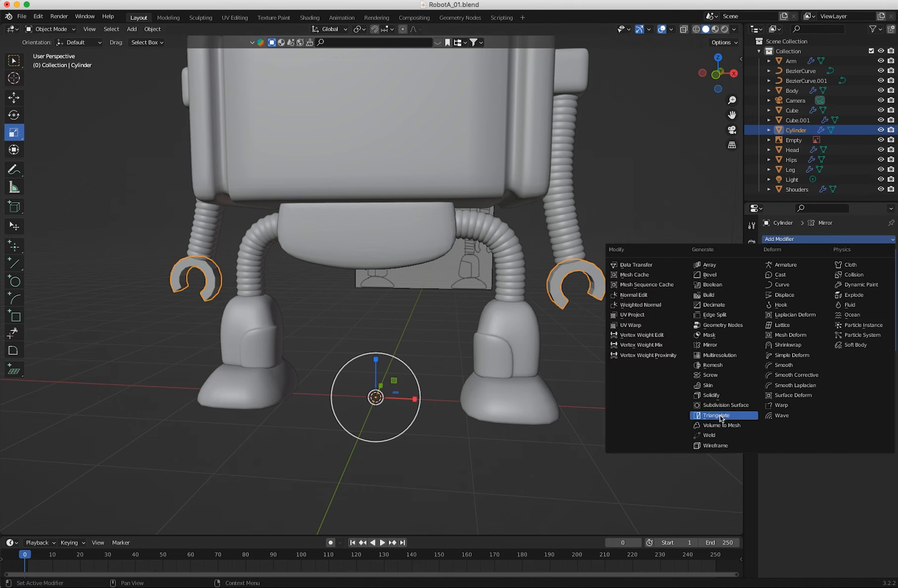
pyautogui.click(751, 406)
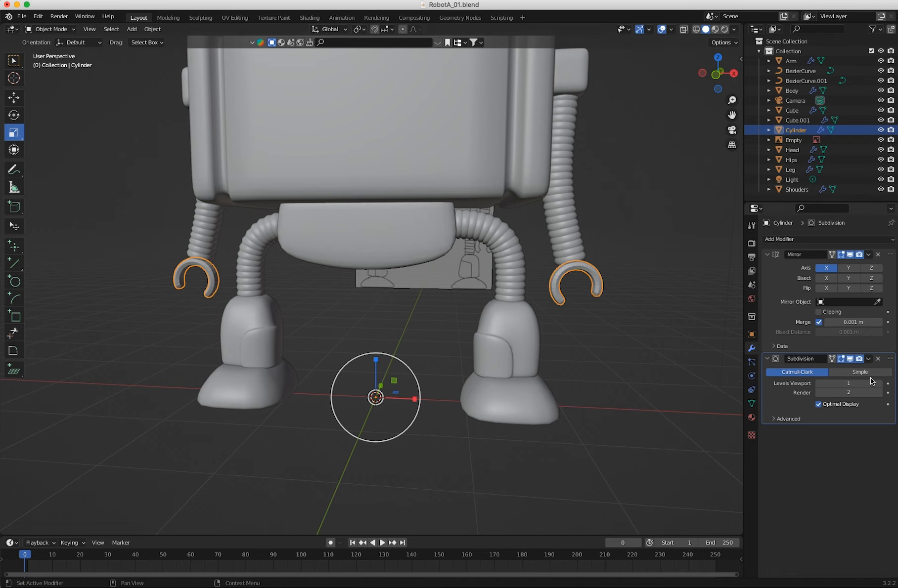
pyautogui.click(878, 383)
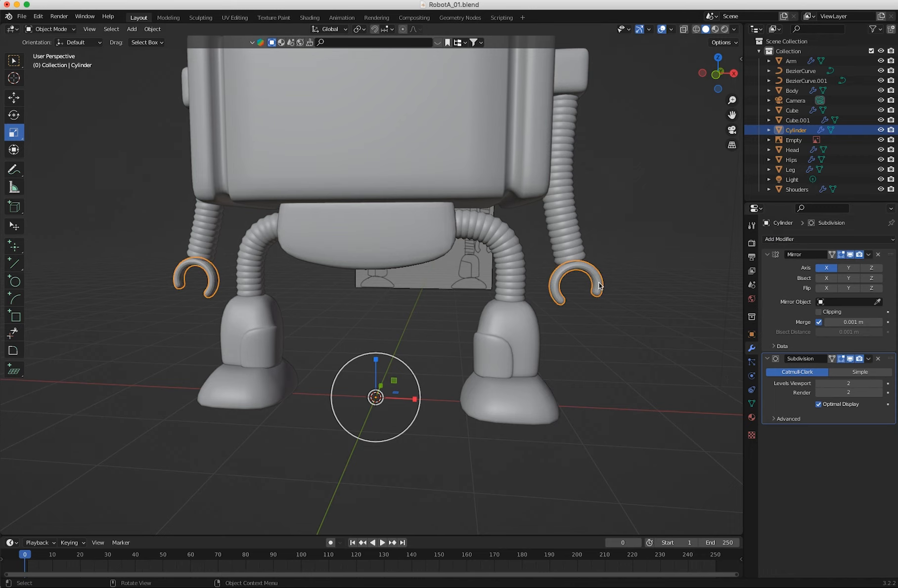
pyautogui.rightClick(571, 284)
pyautogui.click(565, 283)
# In Edit Mode, add a loop cut across the claw's thickness with a slide factor of -0.6.
pyautogui.moveTo(565, 283); pyautogui.dragTo(334, 355, button='middle')
pyautogui.scroll(4, 335, 355)
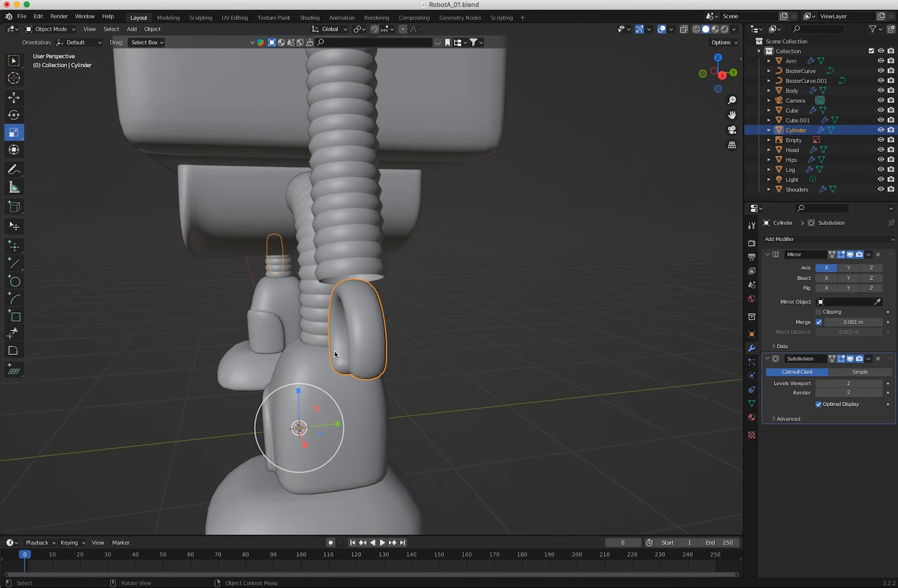
pyautogui.click(43, 28)
pyautogui.click(49, 46)
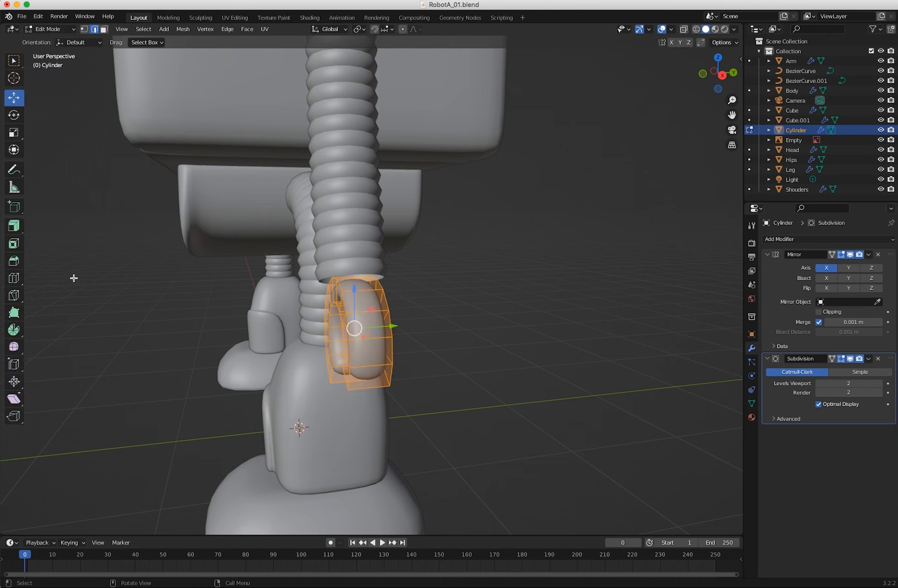
pyautogui.click(14, 278)
pyautogui.moveTo(352, 386); pyautogui.dragTo(340, 388)
pyautogui.click(111, 480)
pyautogui.press('BackSpace')
pyautogui.write('-0.6')
pyautogui.press('Return')
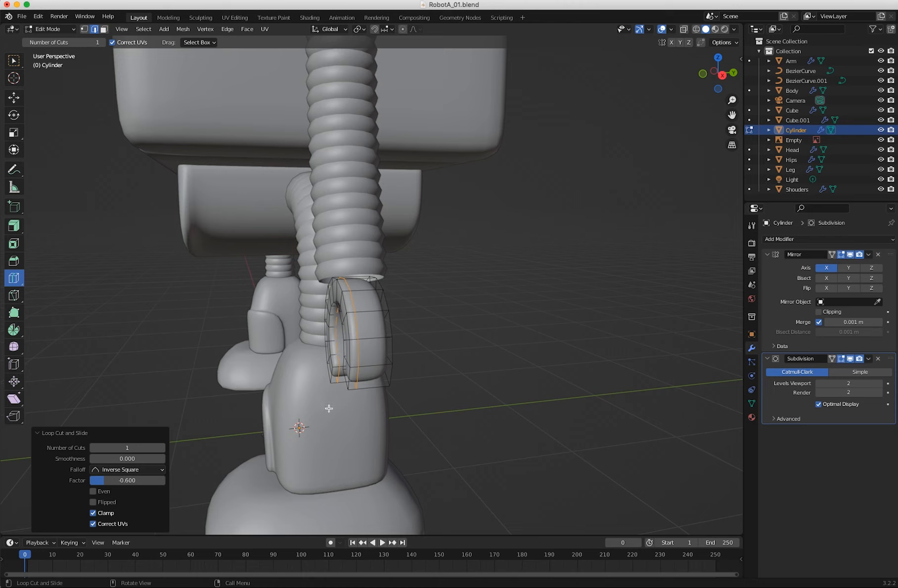
# Add a second loop cut near the opposite side of the claw's thickness with a factor of 0.6.
pyautogui.moveTo(379, 385); pyautogui.dragTo(379, 385)
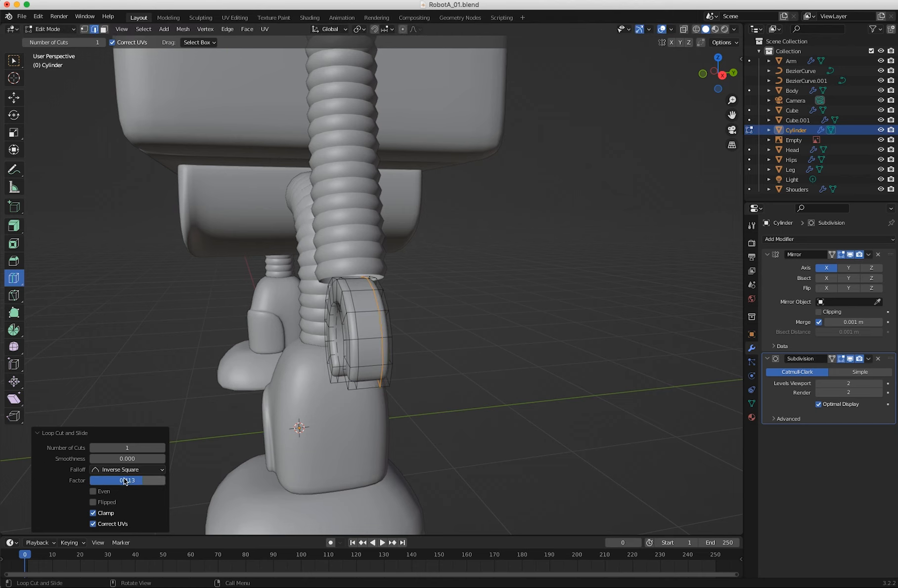
pyautogui.click(137, 479)
pyautogui.write('0.')
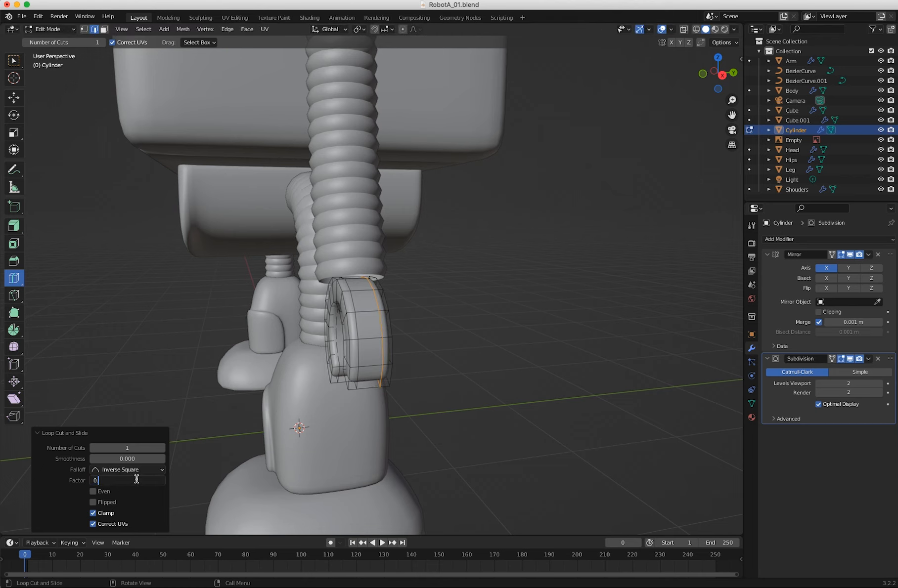
pyautogui.write('6')
pyautogui.press('Return')
pyautogui.moveTo(469, 415); pyautogui.dragTo(563, 409, button='middle')
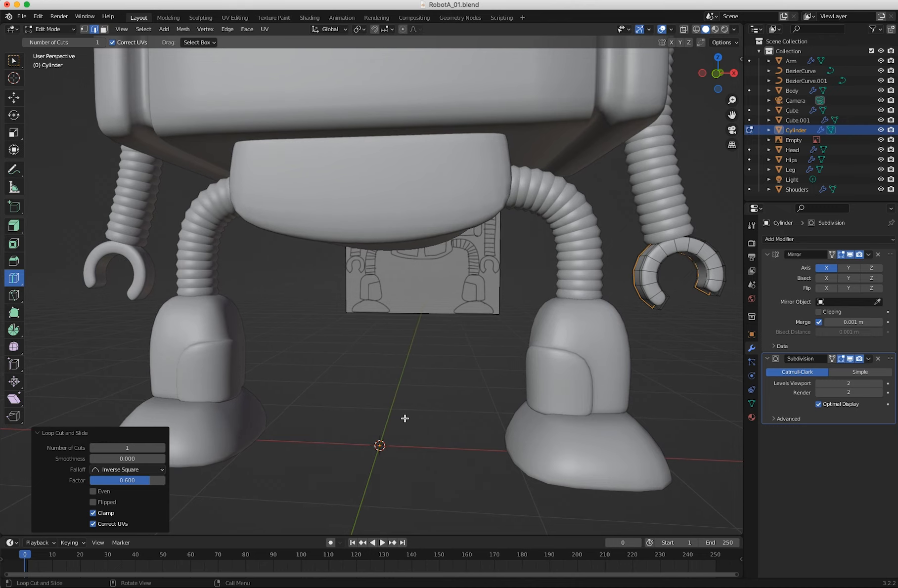
# Add one centred loop cut at the claw's tip, then return to Object Mode and deselect the claw.
pyautogui.moveTo(395, 394); pyautogui.dragTo(335, 387, button='middle')
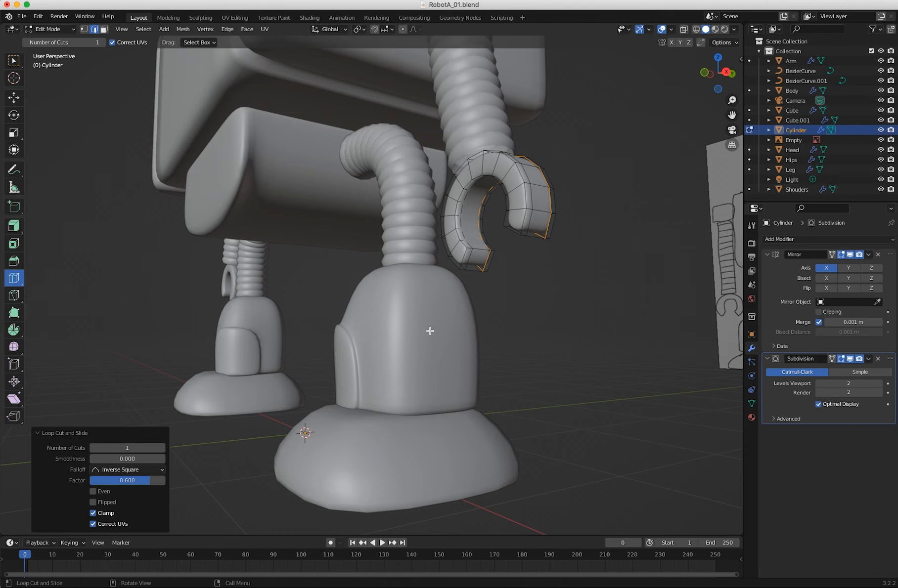
pyautogui.click(475, 257)
pyautogui.moveTo(555, 315); pyautogui.dragTo(532, 395, button='middle')
pyautogui.keyDown('ctrl'); pyautogui.moveTo(334, 414); pyautogui.dragTo(373, 457, button='middle'); pyautogui.keyUp('ctrl')
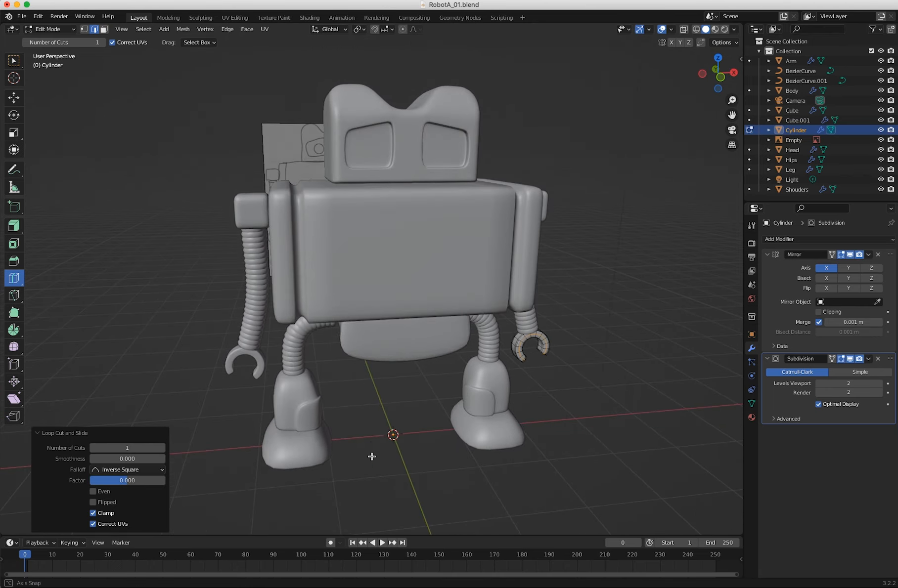
pyautogui.click(50, 28)
pyautogui.click(49, 39)
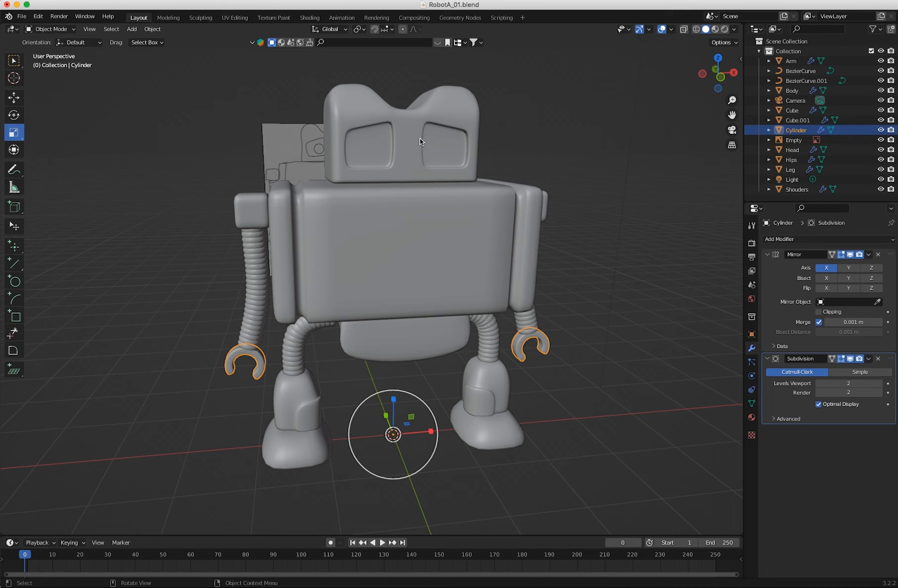
pyautogui.click(163, 218)
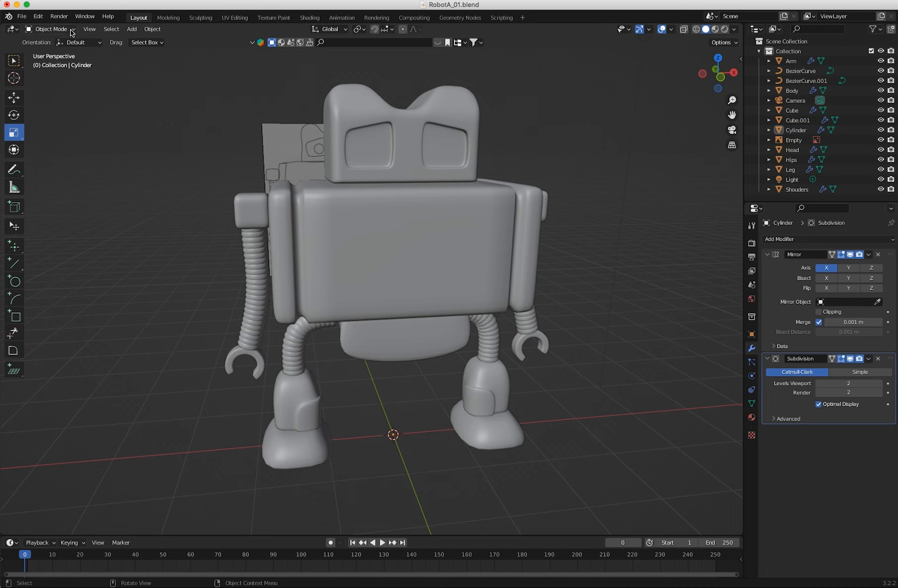
# Add a 16-vertex mesh cylinder at the origin and rotate it 90° about the X axis.
pyautogui.click(131, 28)
pyautogui.moveTo(149, 40)
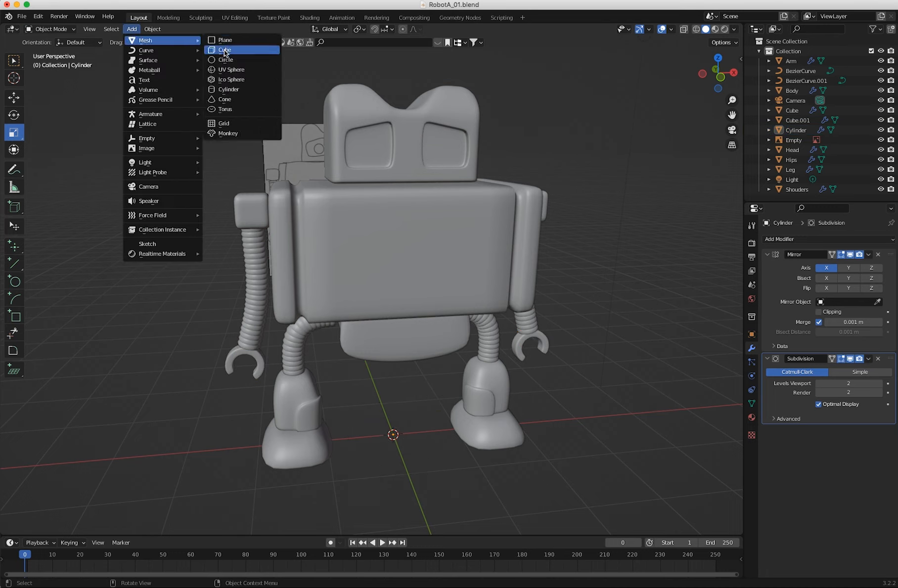
pyautogui.click(225, 90)
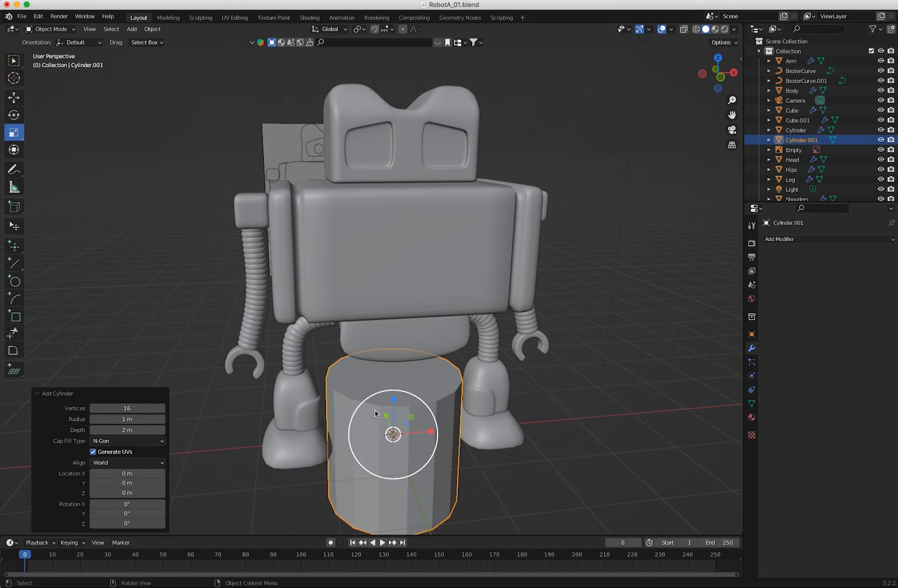
pyautogui.hotkey('shift', 'space')
pyautogui.press('r')
pyautogui.moveTo(395, 425)
pyautogui.mouseDown()
pyautogui.moveTo(403, 433)
pyautogui.moveTo(396, 435)
pyautogui.mouseUp()
pyautogui.click(121, 489)
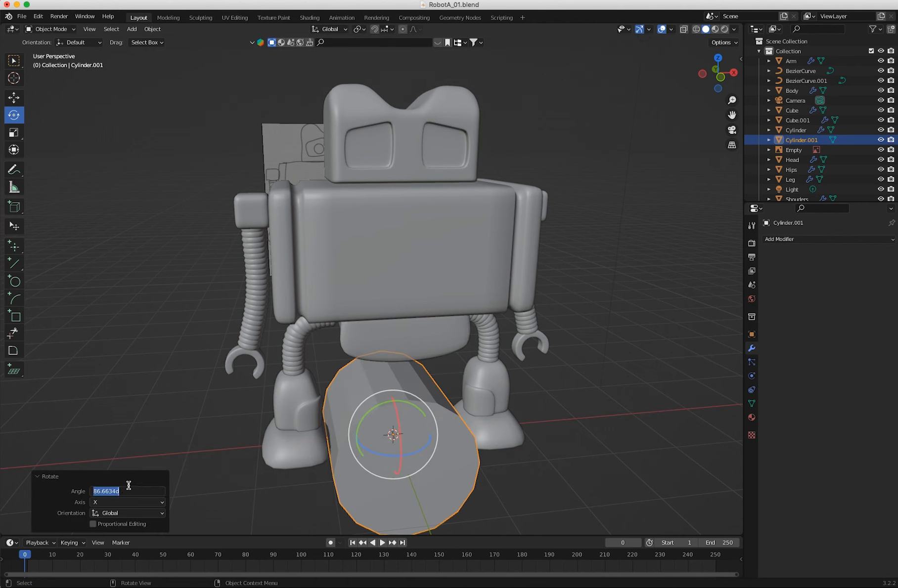
pyautogui.write('90')
pyautogui.press('Return')
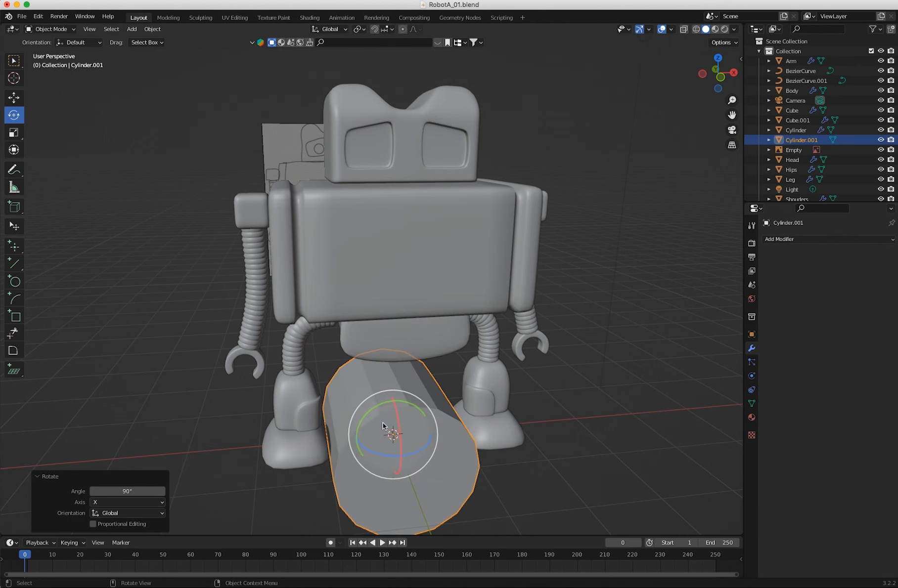
# Scale the cylinder down to a small size and flatten it along Y by a factor of about 0.343.
pyautogui.hotkey('shift', 'space')
pyautogui.press('s')
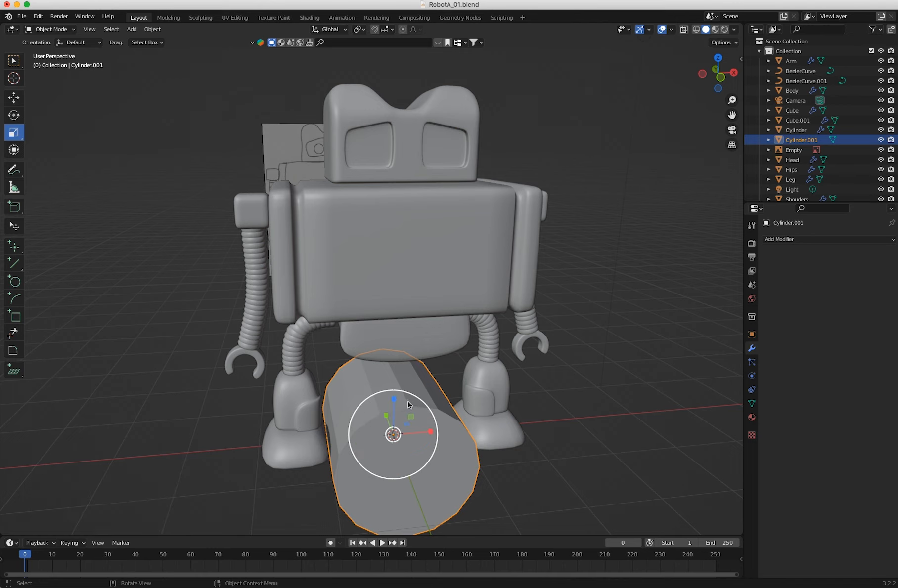
pyautogui.moveTo(410, 404); pyautogui.dragTo(387, 428)
pyautogui.moveTo(387, 428); pyautogui.dragTo(271, 430, button='middle')
pyautogui.moveTo(359, 424); pyautogui.dragTo(335, 427)
pyautogui.moveTo(344, 435); pyautogui.dragTo(453, 439, button='middle')
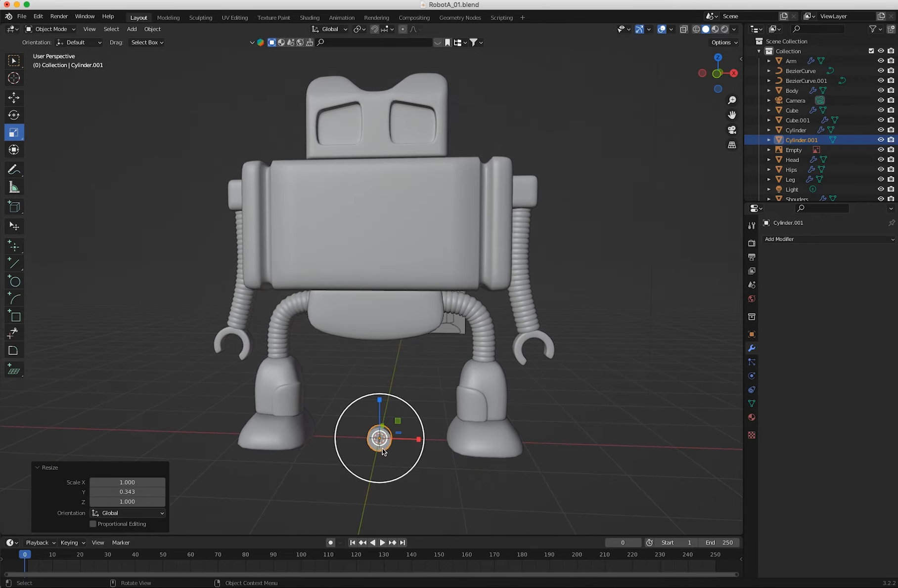
# Enter Edit Mode on the flattened cylinder and delete its back cap face.
pyautogui.scroll(4, 278, 384)
pyautogui.moveTo(278, 383)
pyautogui.mouseDown(button='middle')
pyautogui.moveTo(354, 273)
pyautogui.moveTo(353, 359)
pyautogui.moveTo(303, 342)
pyautogui.moveTo(310, 392)
pyautogui.moveTo(190, 381)
pyautogui.mouseUp(button='middle')
pyautogui.click(197, 350)
pyautogui.click(297, 388)
pyautogui.click(59, 30)
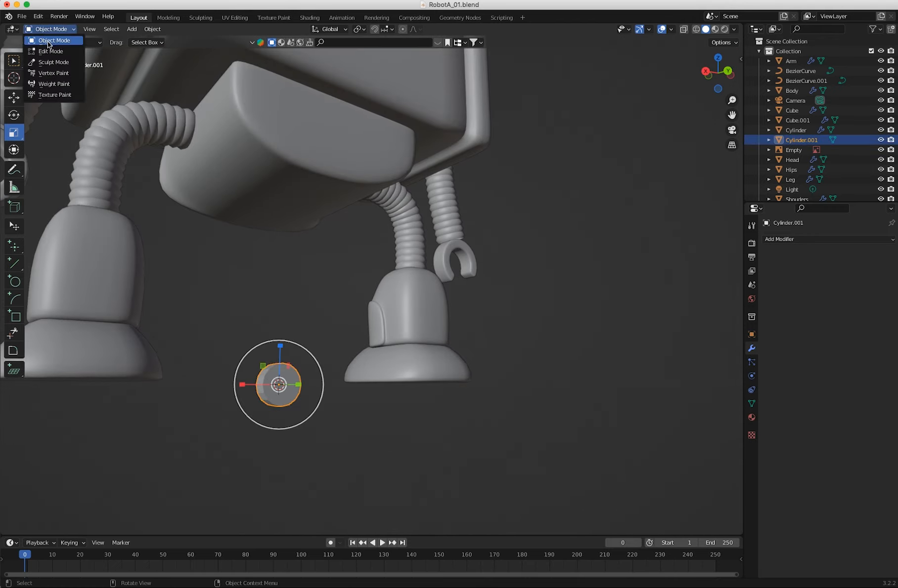
pyautogui.click(47, 51)
pyautogui.click(284, 378)
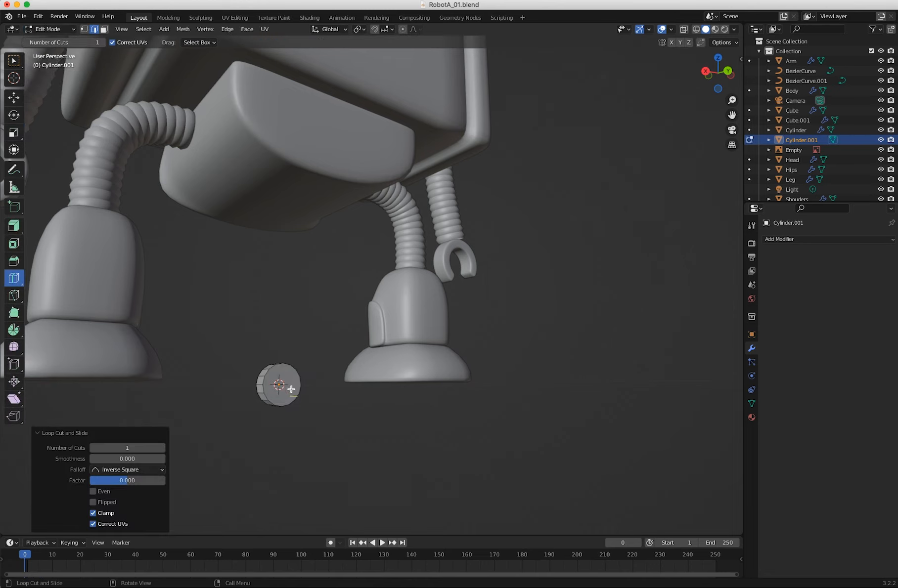
pyautogui.click(105, 30)
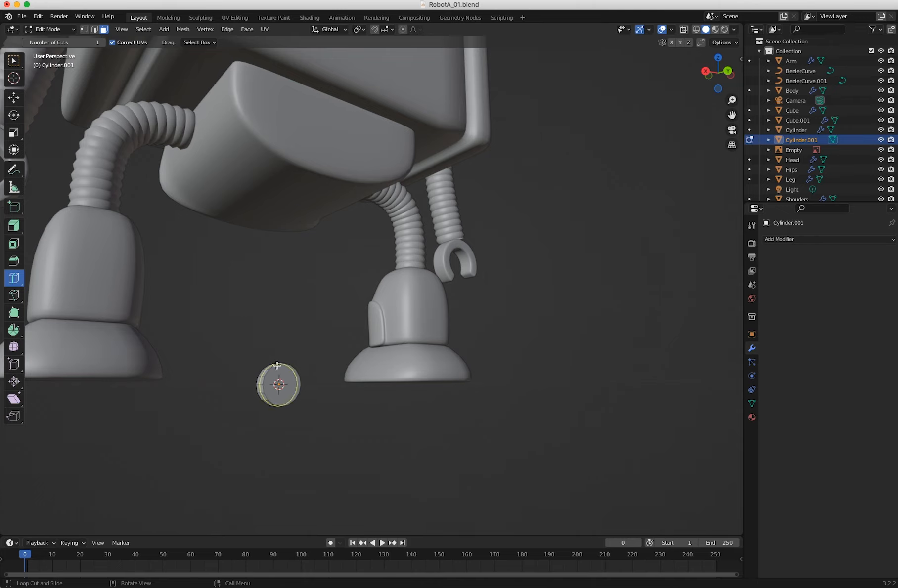
pyautogui.keyDown('ctrl'); pyautogui.moveTo(269, 394); pyautogui.dragTo(158, 277, button='middle'); pyautogui.keyUp('ctrl')
pyautogui.keyDown('shift'); pyautogui.moveTo(267, 285); pyautogui.dragTo(393, 170, button='middle'); pyautogui.keyUp('shift')
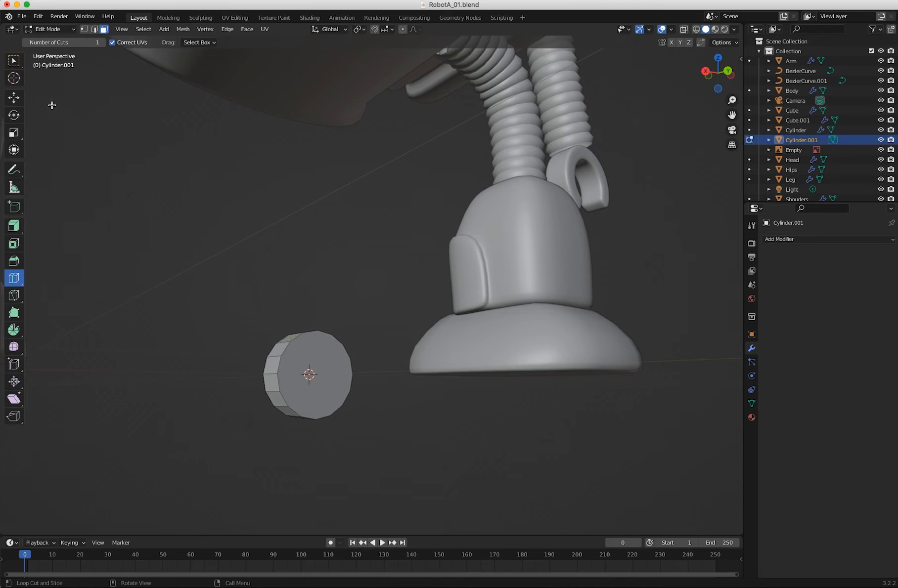
pyautogui.click(15, 63)
pyautogui.click(296, 354)
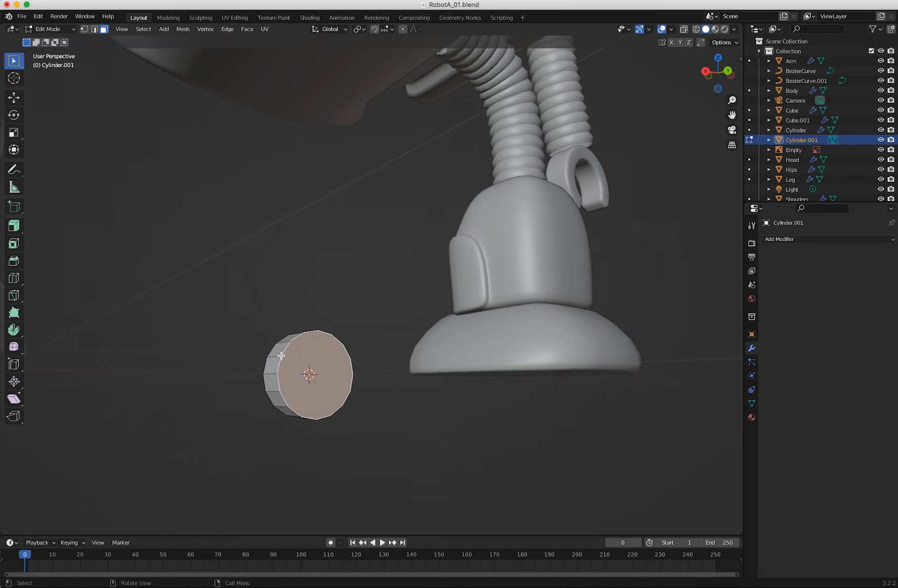
pyautogui.press('x')
pyautogui.click(257, 361)
# Select the cylinder's front cap face and inset it by about 0.619 m.
pyautogui.moveTo(257, 361); pyautogui.dragTo(333, 420, button='middle')
pyautogui.click(337, 424)
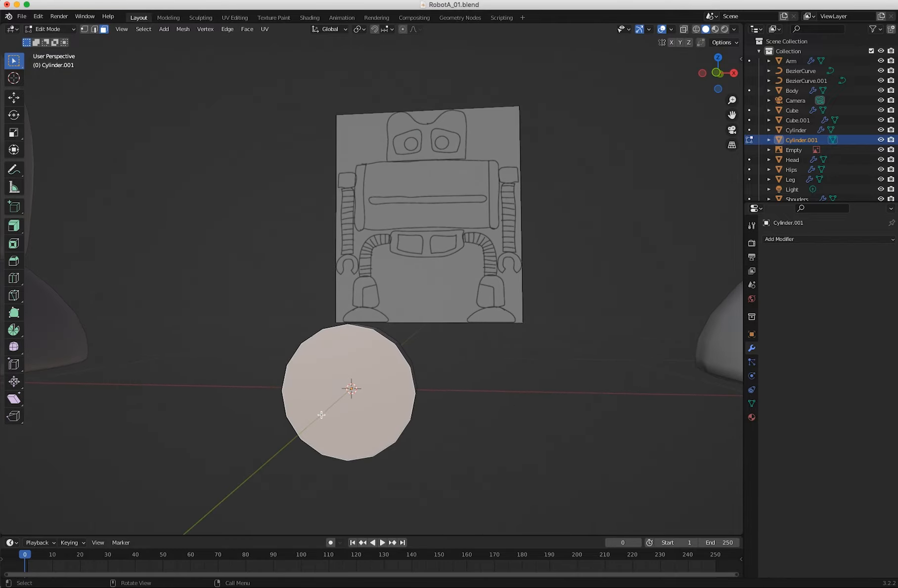
pyautogui.press('i')
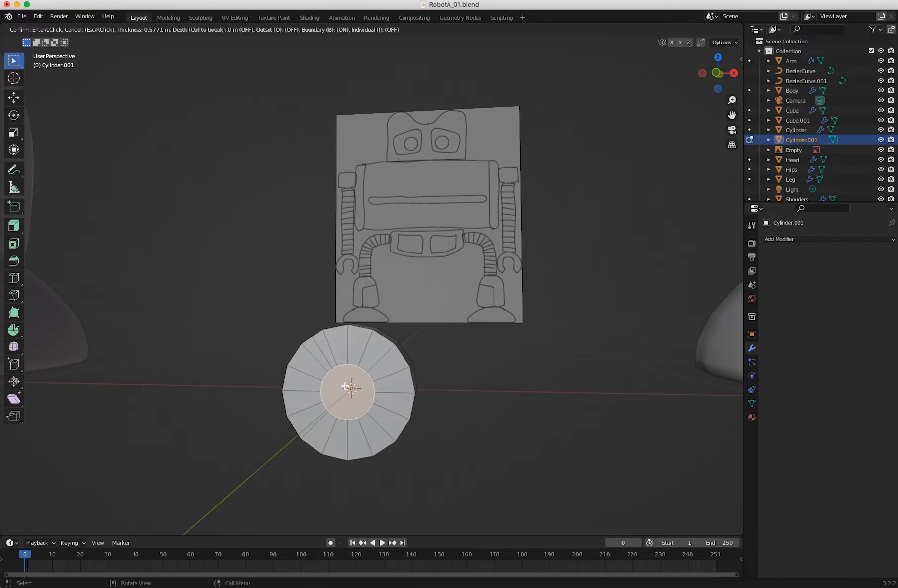
pyautogui.click(351, 389)
# Switch the cylinder's mesh selection to edges.
pyautogui.moveTo(351, 389); pyautogui.dragTo(312, 356, button='middle')
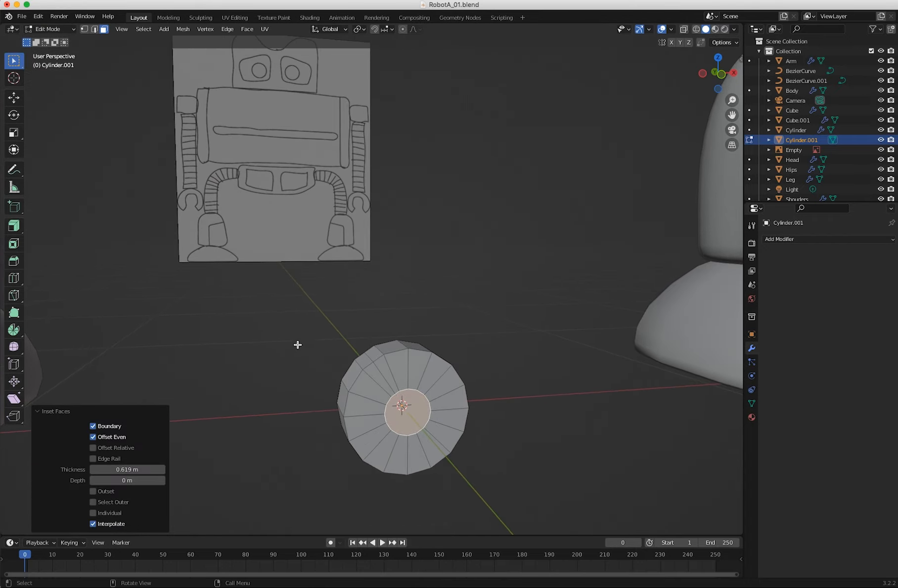
pyautogui.moveTo(137, 176); pyautogui.dragTo(286, 343, button='middle')
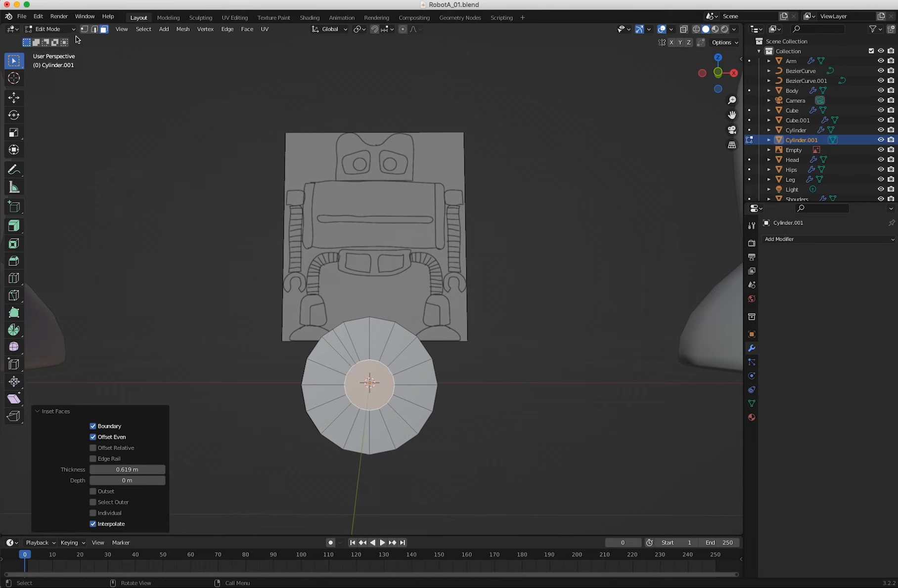
pyautogui.click(95, 29)
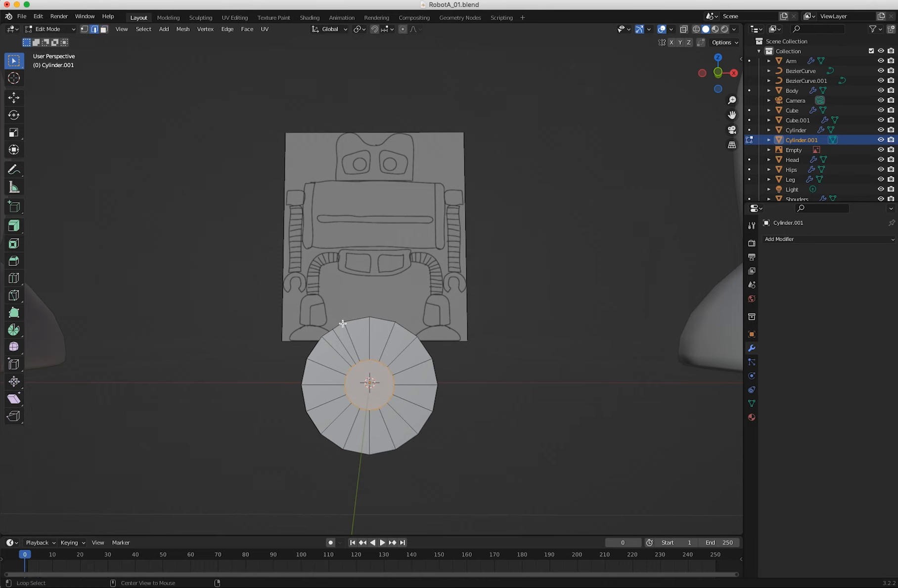
pyautogui.keyDown('alt'); pyautogui.click(339, 340); pyautogui.keyUp('alt')
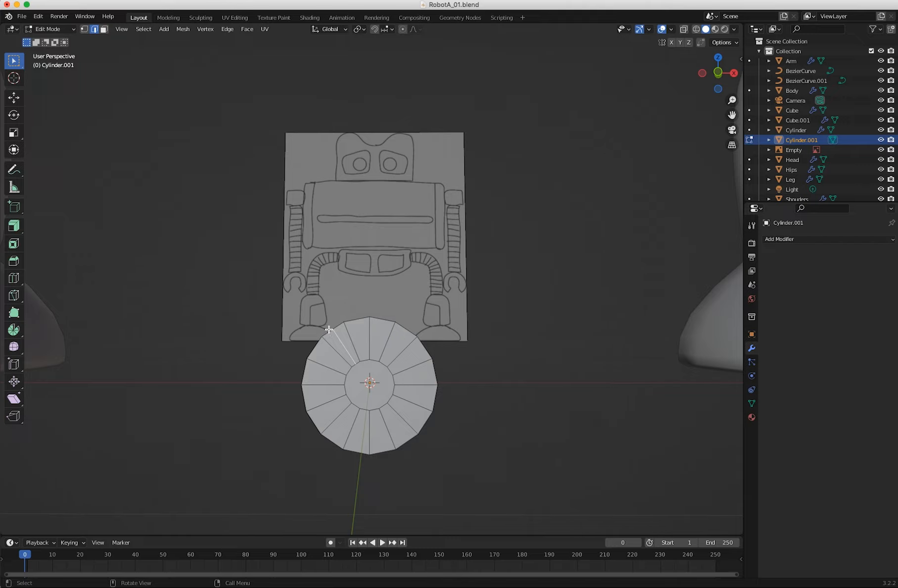
pyautogui.press('x')
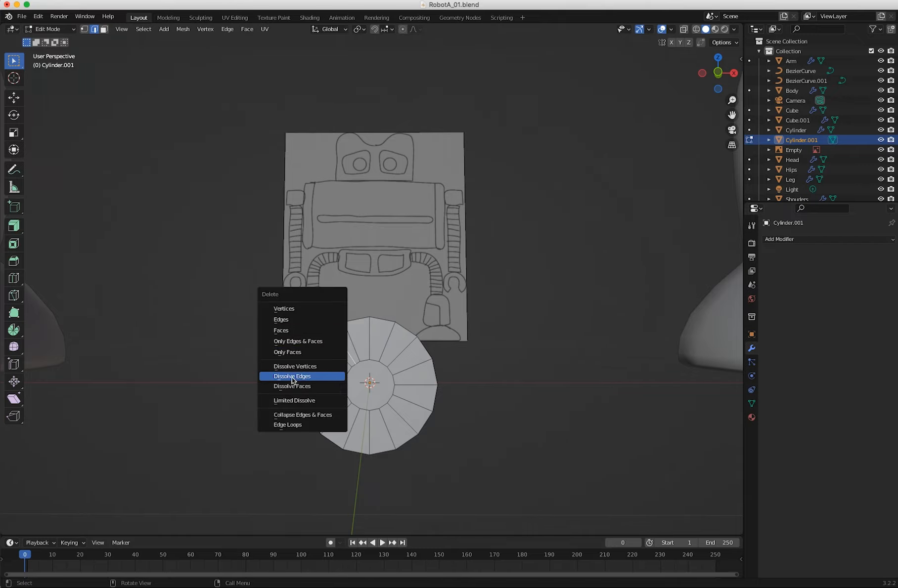
pyautogui.click(293, 376)
pyautogui.moveTo(283, 380); pyautogui.dragTo(321, 403, button='middle')
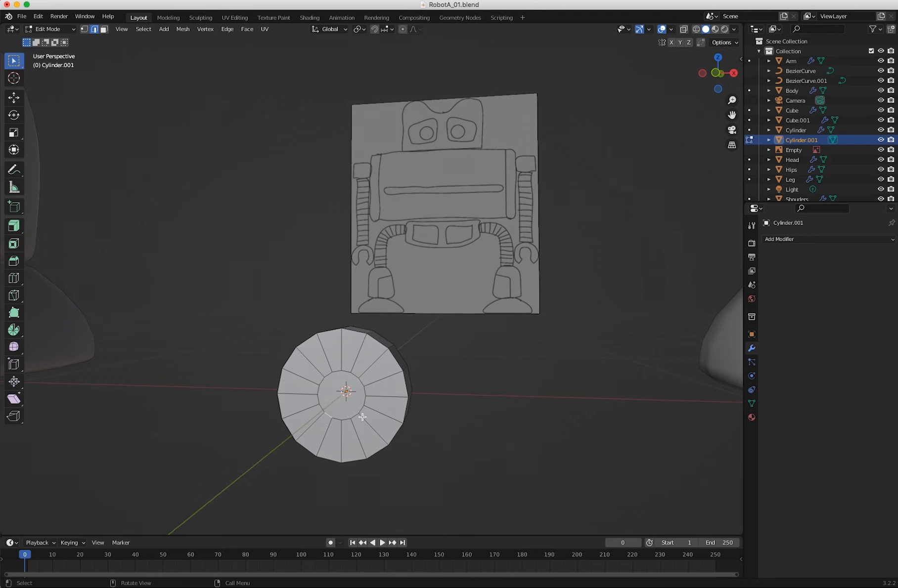
# Select the inset edge loop on the cylinder's front cap and scale it up by a factor of 1.342.
pyautogui.keyDown('alt'); pyautogui.click(330, 414); pyautogui.keyUp('alt')
pyautogui.hotkey('shift', 'space')
pyautogui.press('s')
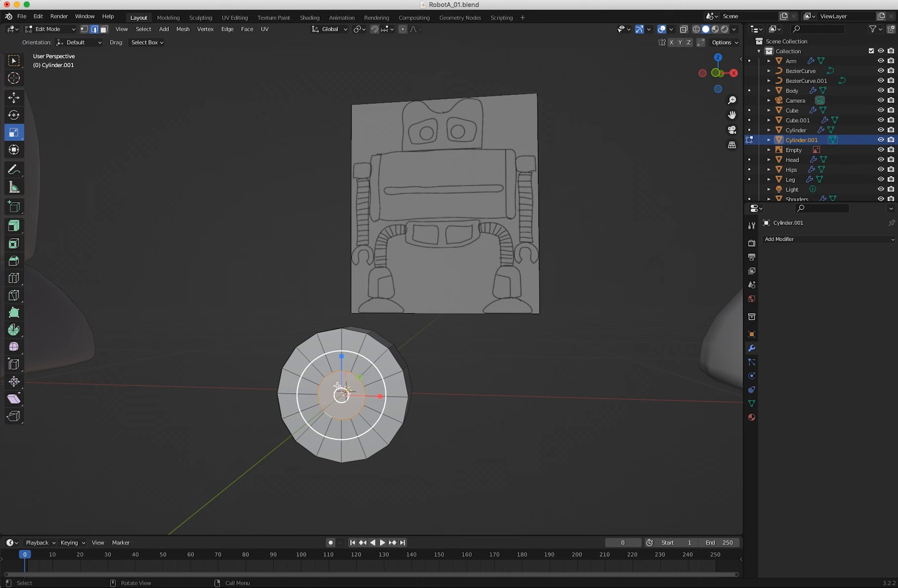
pyautogui.moveTo(367, 361); pyautogui.dragTo(390, 359)
# Delete the face inside the enlarged inset loop.
pyautogui.moveTo(347, 393); pyautogui.dragTo(287, 361, button='middle')
pyautogui.press('x')
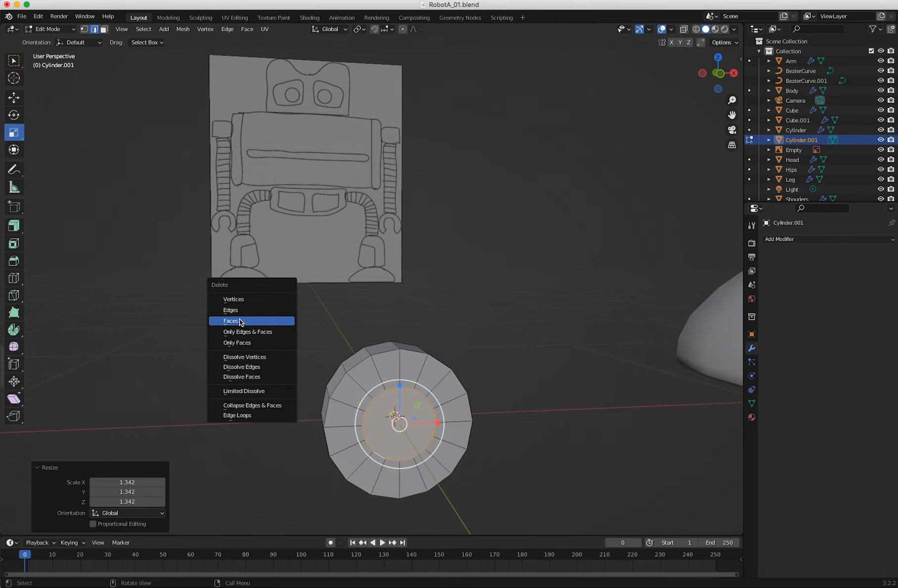
pyautogui.click(239, 321)
pyautogui.moveTo(291, 358); pyautogui.dragTo(344, 369, button='middle')
# Select the edge loop around the cap's hole and close it with a Grid Fill of span 4.
pyautogui.click(346, 366)
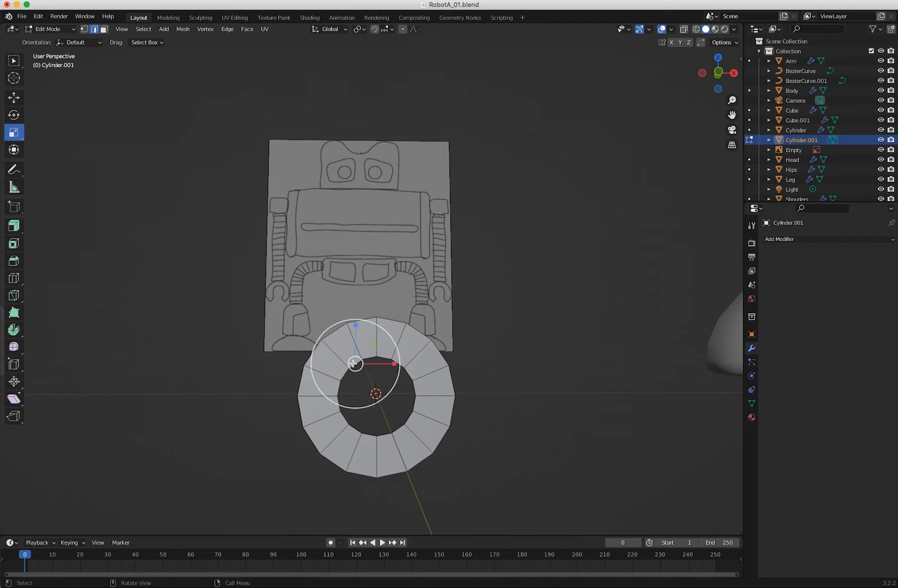
pyautogui.keyDown('alt'); pyautogui.click(341, 393); pyautogui.keyUp('alt')
pyautogui.moveTo(341, 392); pyautogui.dragTo(380, 410, button='middle')
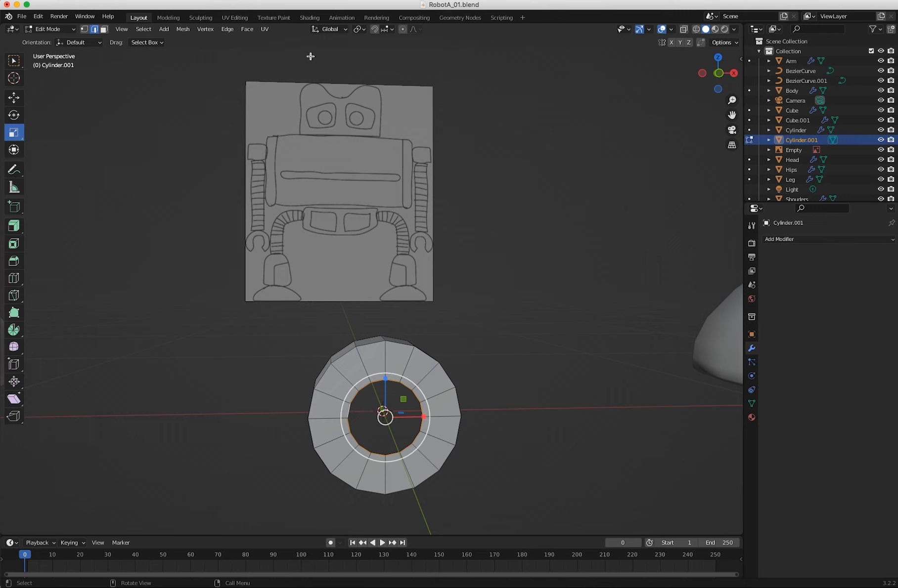
pyautogui.click(228, 30)
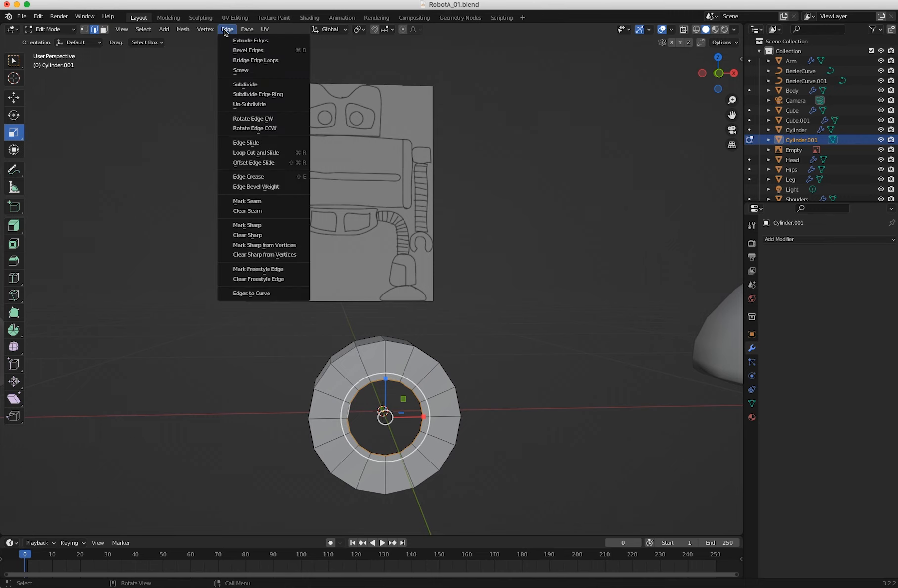
pyautogui.moveTo(246, 29)
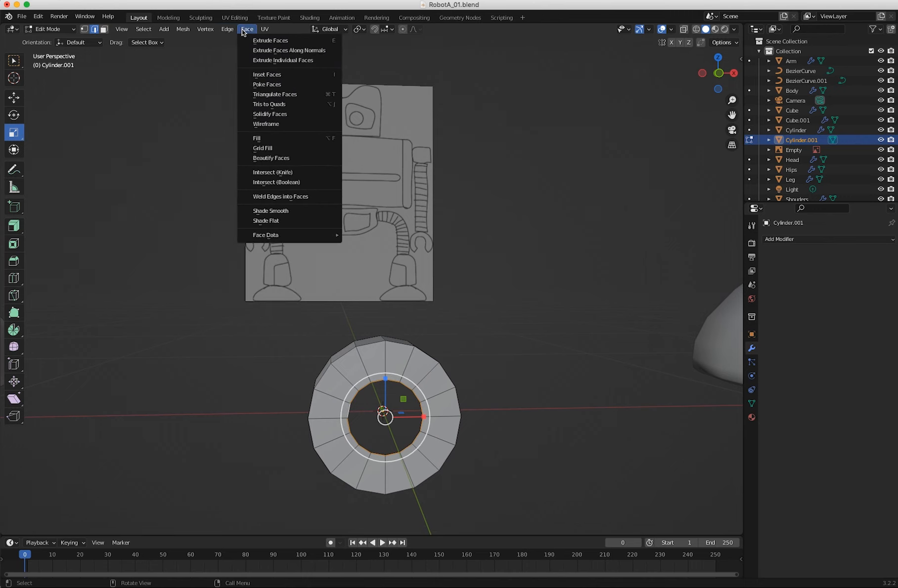
pyautogui.click(264, 149)
pyautogui.moveTo(289, 398); pyautogui.dragTo(267, 387, button='middle')
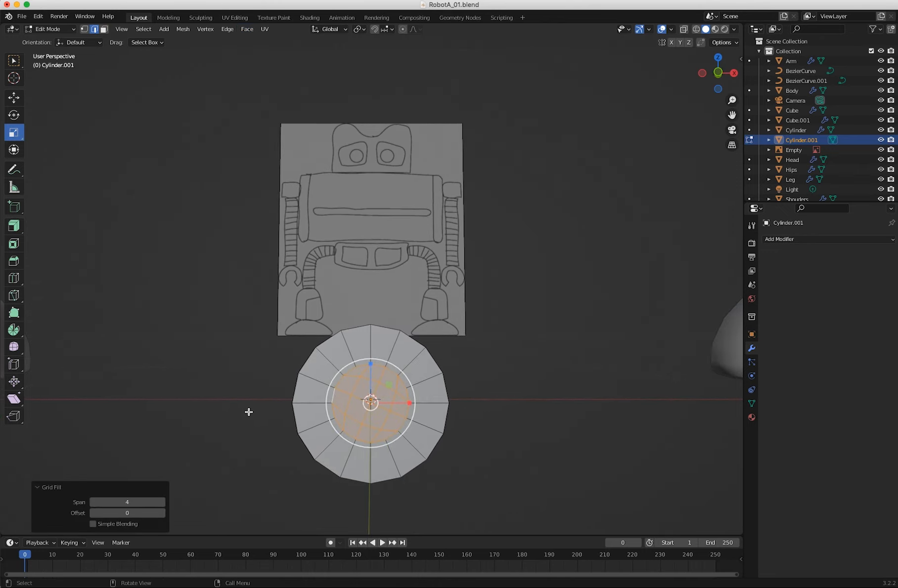
pyautogui.moveTo(124, 503); pyautogui.dragTo(118, 502)
pyautogui.keyDown('ctrl'); pyautogui.moveTo(252, 398); pyautogui.dragTo(198, 351, button='middle'); pyautogui.keyUp('ctrl')
pyautogui.keyDown('shift'); pyautogui.moveTo(254, 363); pyautogui.dragTo(194, 281, button='middle'); pyautogui.keyUp('shift')
pyautogui.moveTo(259, 337); pyautogui.dragTo(265, 346, button='middle')
pyautogui.click(191, 318)
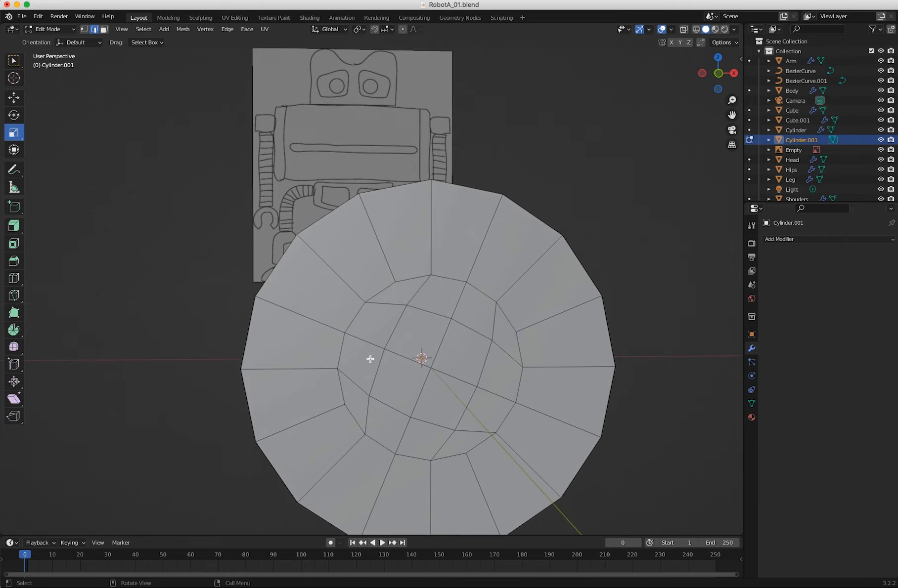
# Select the cylinder's whole mesh, align the view to the front, and return to Object Mode.
pyautogui.moveTo(367, 358); pyautogui.dragTo(406, 489, button='middle')
pyautogui.press('a')
pyautogui.keyDown('shift'); pyautogui.moveTo(385, 425); pyautogui.dragTo(449, 497, button='middle'); pyautogui.keyUp('shift')
pyautogui.press('KP_1')
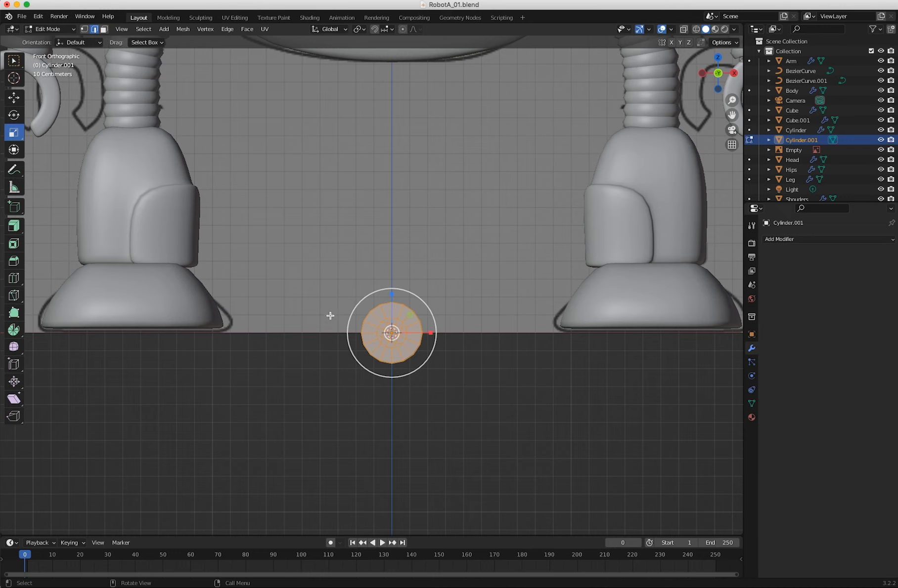
pyautogui.scroll(-4, 327, 374)
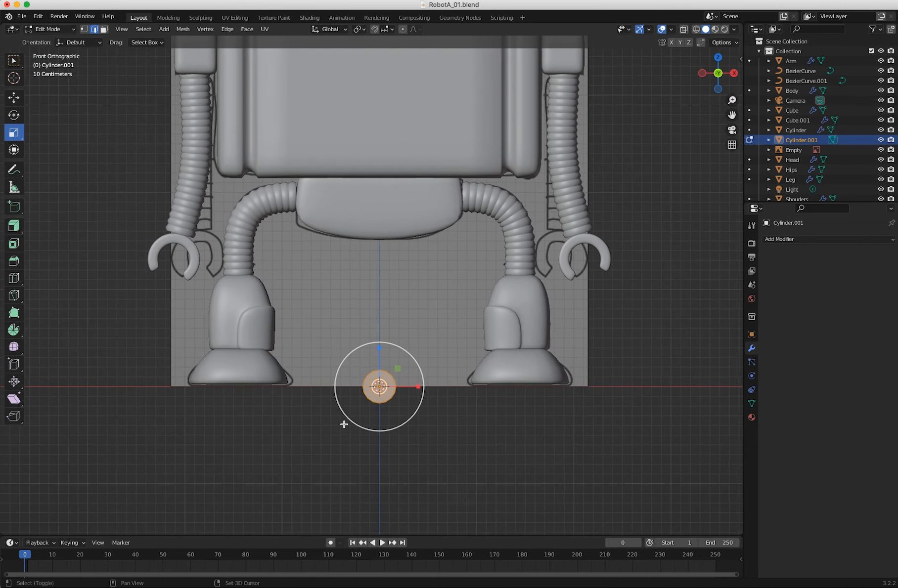
pyautogui.keyDown('shift'); pyautogui.scroll(5, 344, 424); pyautogui.keyUp('shift')
pyautogui.click(54, 29)
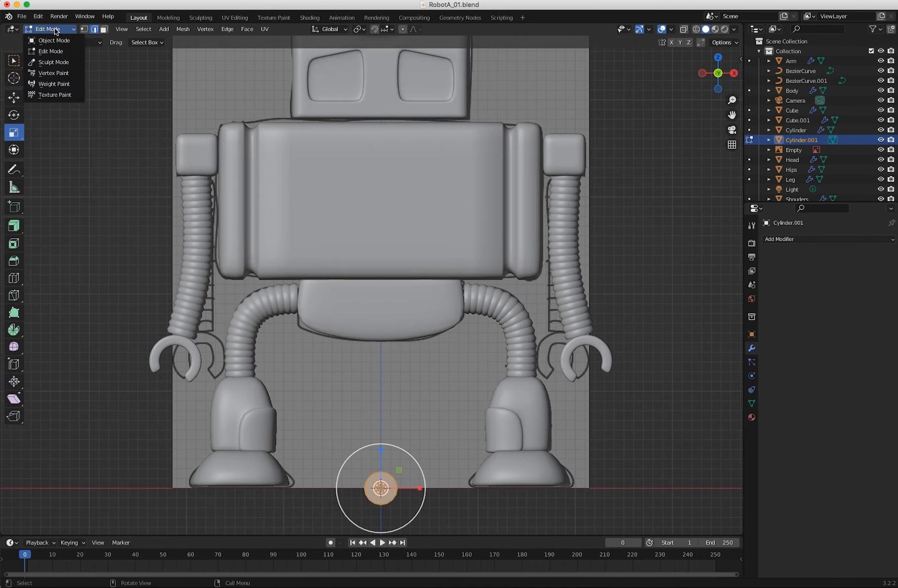
pyautogui.click(54, 40)
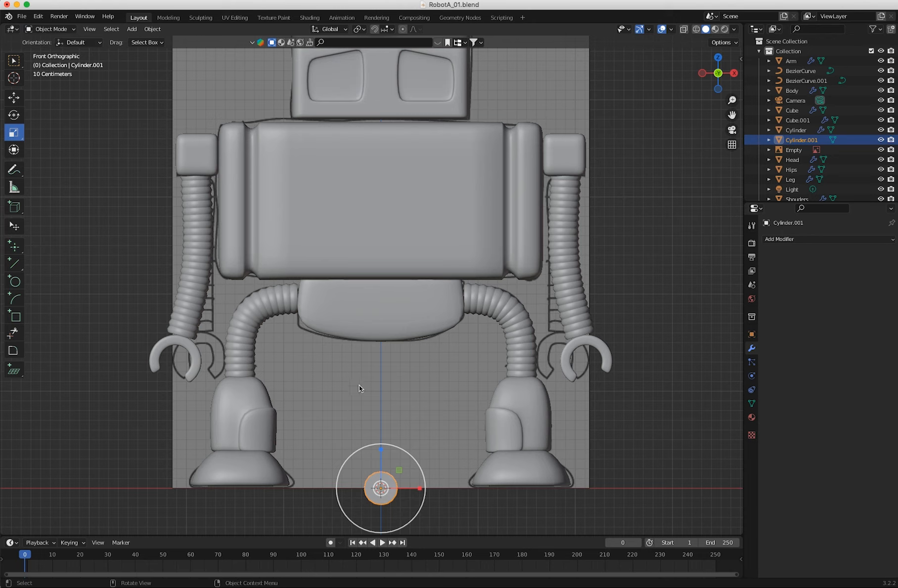
# Move the cylinder up along Z to the robot's eye level and about -0.692 m along Y to the front of the head.
pyautogui.hotkey('shift', 'space')
pyautogui.press('g')
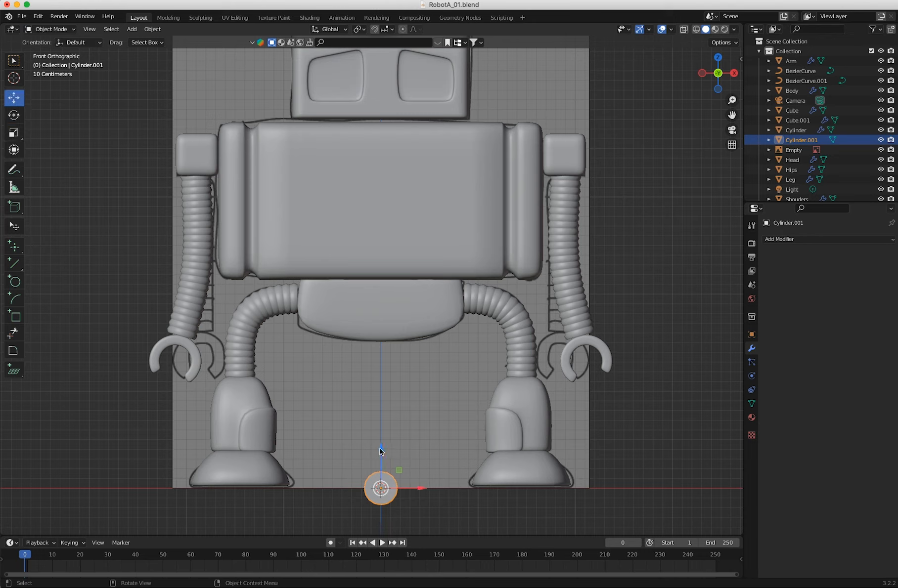
pyautogui.moveTo(380, 451); pyautogui.dragTo(370, 28)
pyautogui.moveTo(158, 128); pyautogui.dragTo(289, 123, button='middle')
pyautogui.moveTo(353, 56); pyautogui.dragTo(263, 57)
pyautogui.press('KP_1')
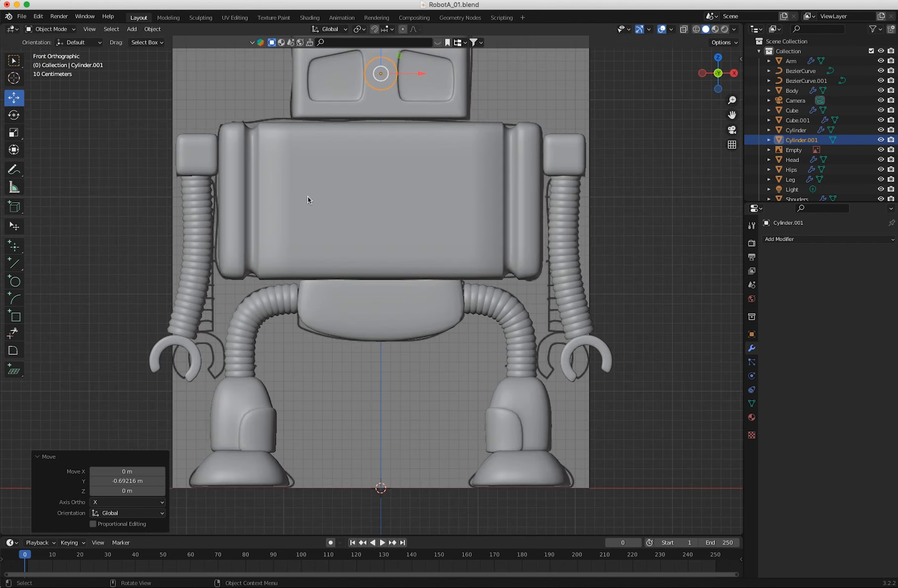
# In Edit Mode, move the cylinder's mesh about 0.45 m along X into the +X eye socket and about 0.056 m down.
pyautogui.click(50, 29)
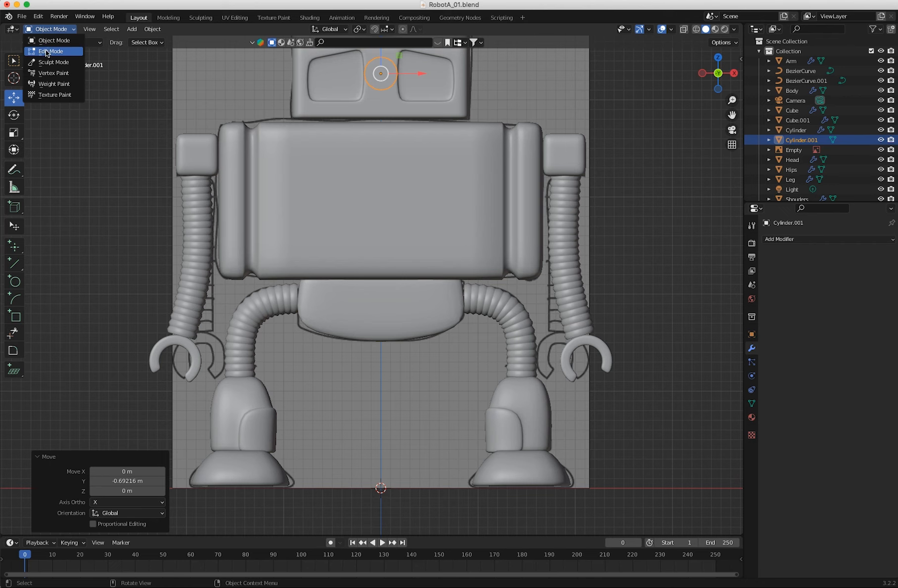
pyautogui.click(45, 49)
pyautogui.hotkey('shift', 'space')
pyautogui.press('g')
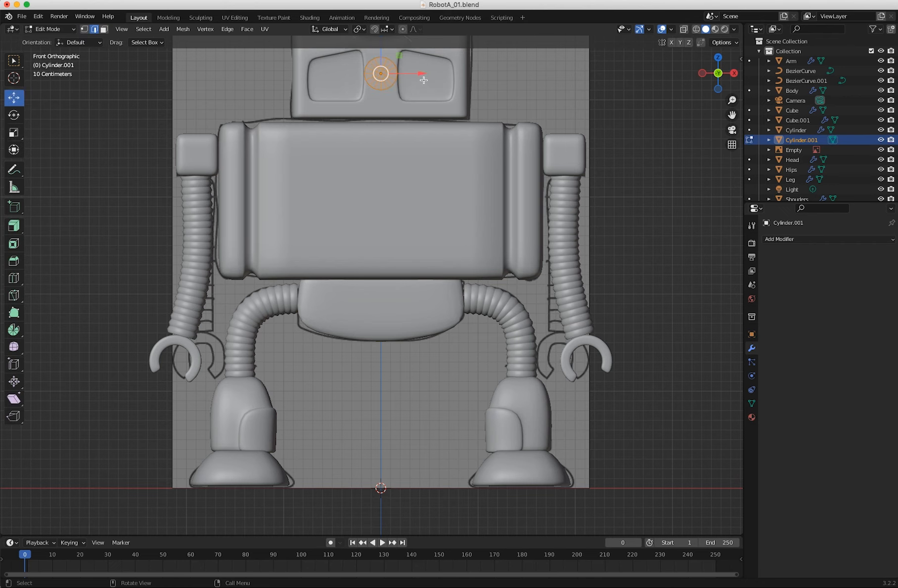
pyautogui.moveTo(425, 74); pyautogui.dragTo(469, 77)
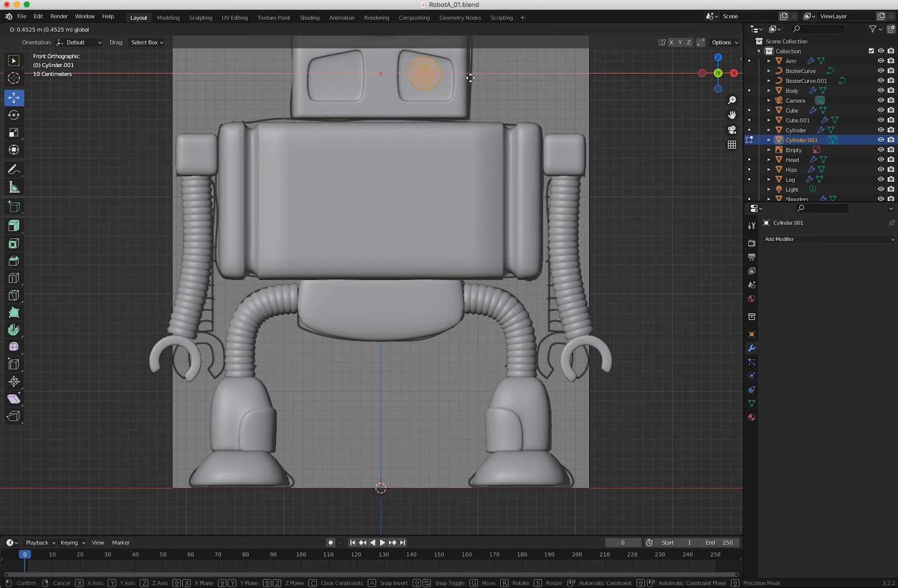
pyautogui.click(468, 77)
pyautogui.moveTo(424, 46); pyautogui.dragTo(421, 57)
pyautogui.scroll(3, 321, 223)
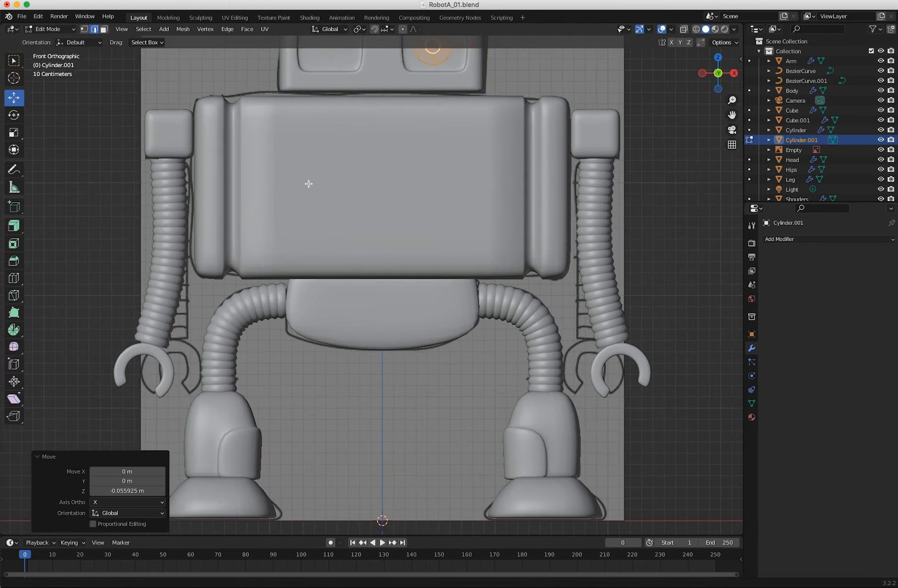
# Push the eye mesh about 0.071 m along Y into the socket and return to Object Mode.
pyautogui.moveTo(340, 266); pyautogui.dragTo(266, 302, button='middle')
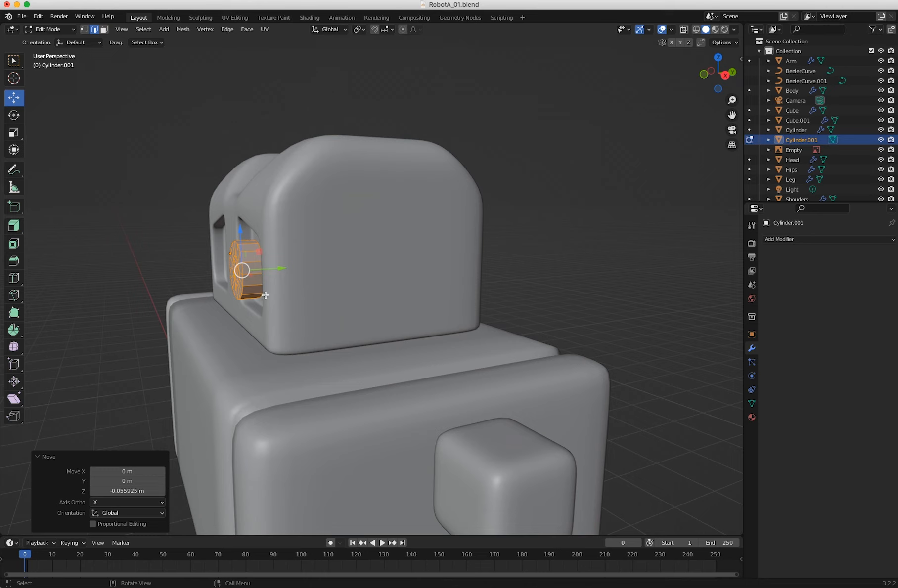
pyautogui.moveTo(281, 270); pyautogui.dragTo(301, 275)
pyautogui.moveTo(300, 275); pyautogui.dragTo(434, 223, button='middle')
pyautogui.click(51, 31)
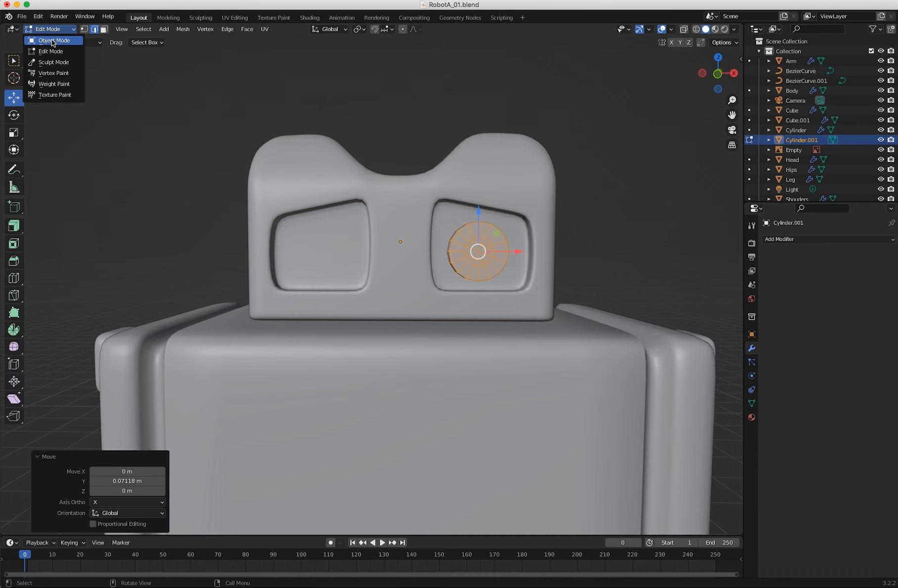
pyautogui.click(57, 39)
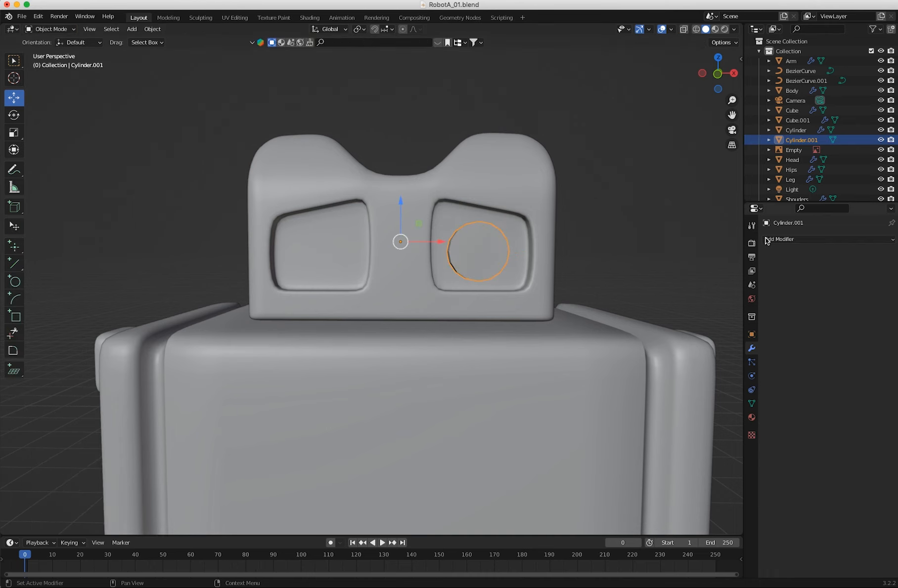
# Add a Mirror modifier on the X axis and a Subdivision Surface modifier with 2 viewport levels to the eye cylinder.
pyautogui.click(781, 240)
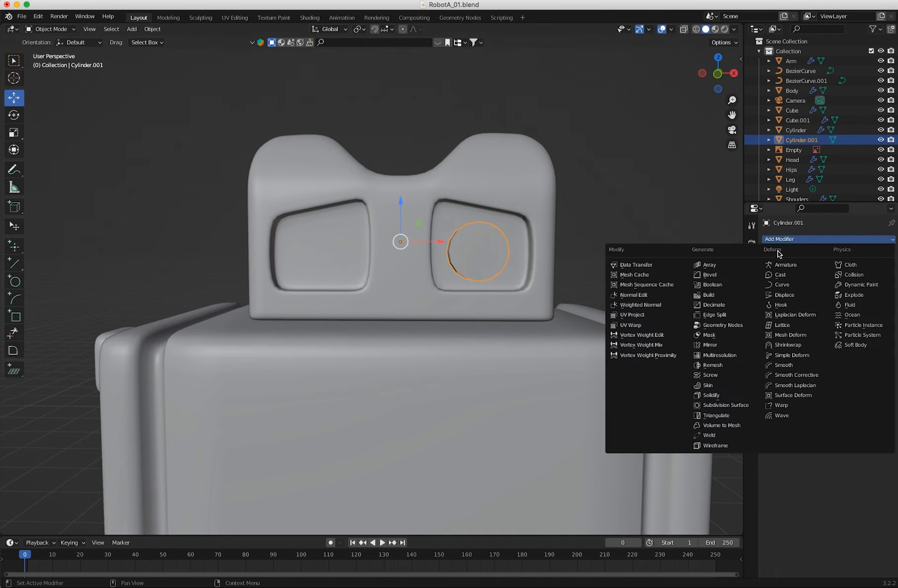
pyautogui.click(710, 345)
pyautogui.click(790, 241)
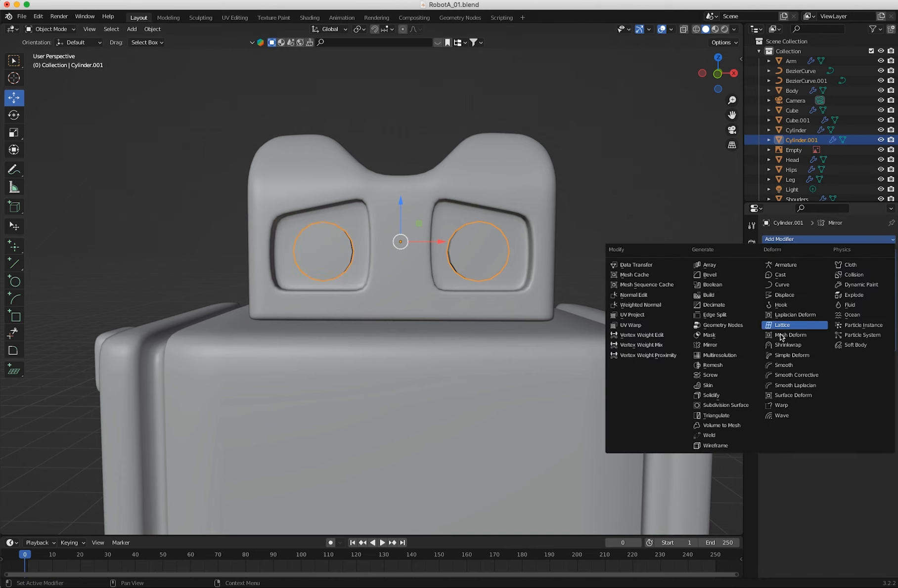
pyautogui.click(712, 407)
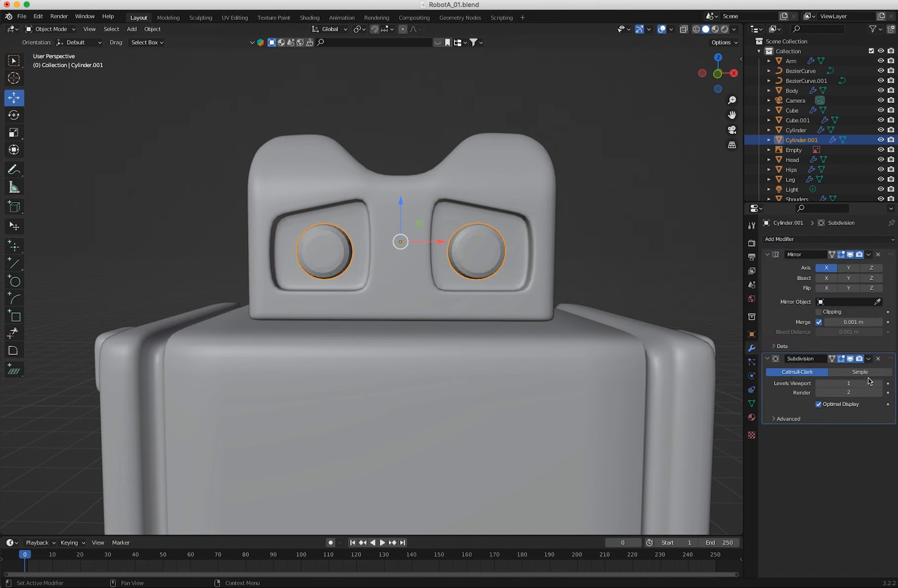
pyautogui.click(879, 385)
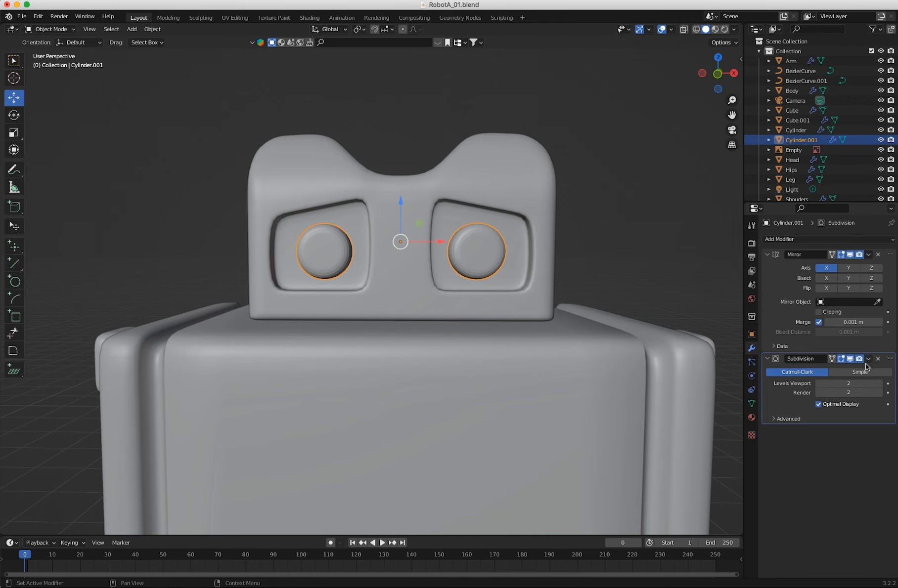
# Apply smooth shading to the mirrored eyes.
pyautogui.rightClick(482, 257)
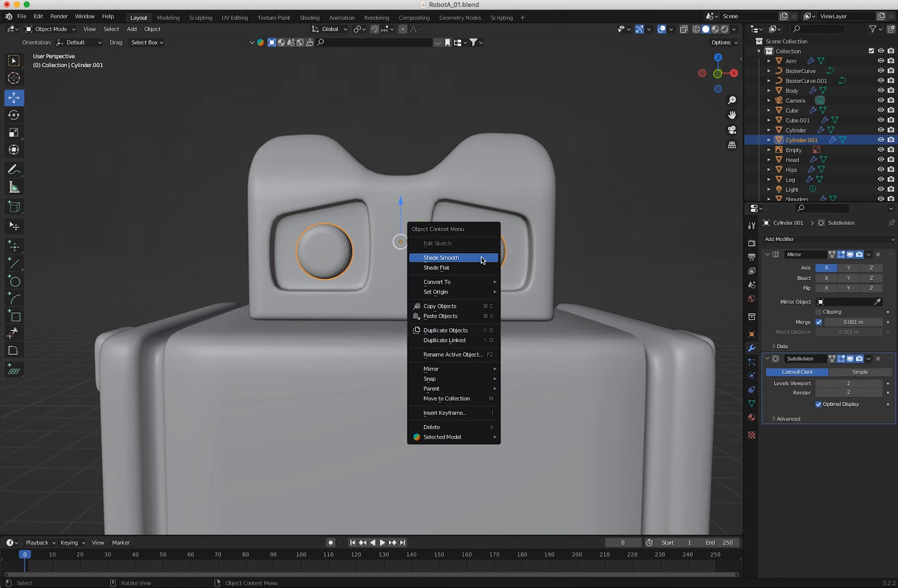
pyautogui.click(449, 258)
pyautogui.moveTo(464, 267); pyautogui.dragTo(359, 268, button='middle')
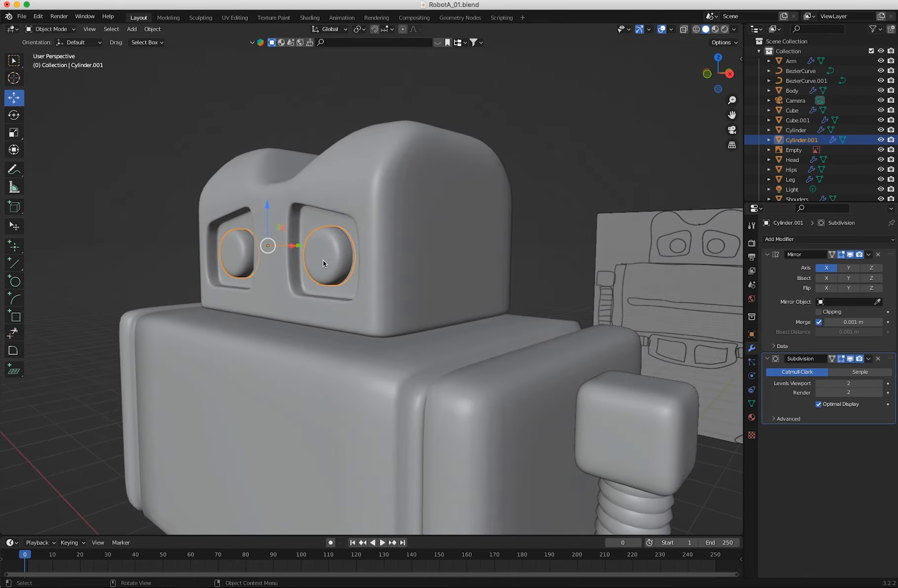
# In Edit Mode, select the central front faces of the eye cylinder and inset them about 0.026 m.
pyautogui.click(52, 29)
pyautogui.click(49, 50)
pyautogui.moveTo(307, 287)
pyautogui.mouseDown(button='middle')
pyautogui.moveTo(233, 290)
pyautogui.moveTo(221, 273)
pyautogui.moveTo(383, 316)
pyautogui.moveTo(317, 290)
pyautogui.mouseUp(button='middle')
pyautogui.keyDown('shift'); pyautogui.moveTo(384, 320); pyautogui.dragTo(423, 334, button='middle'); pyautogui.keyUp('shift')
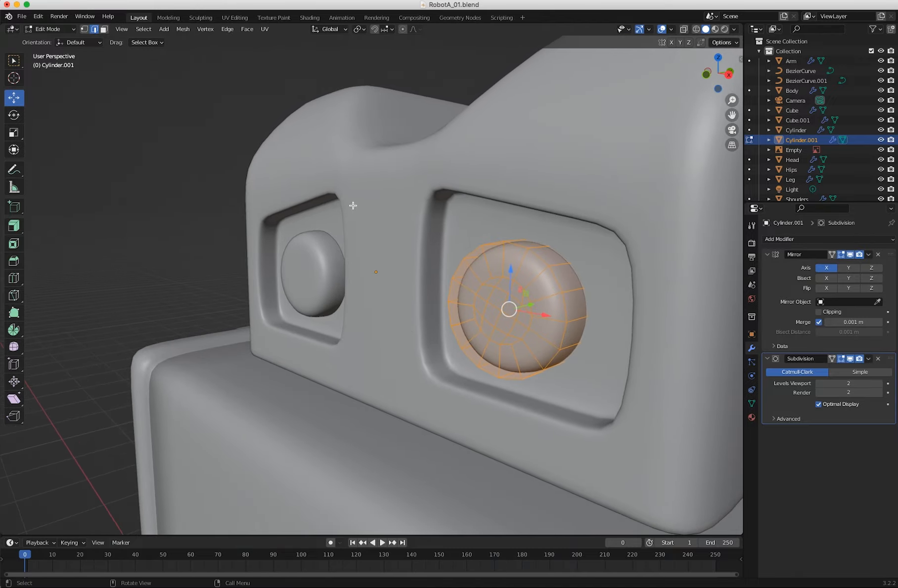
pyautogui.click(102, 30)
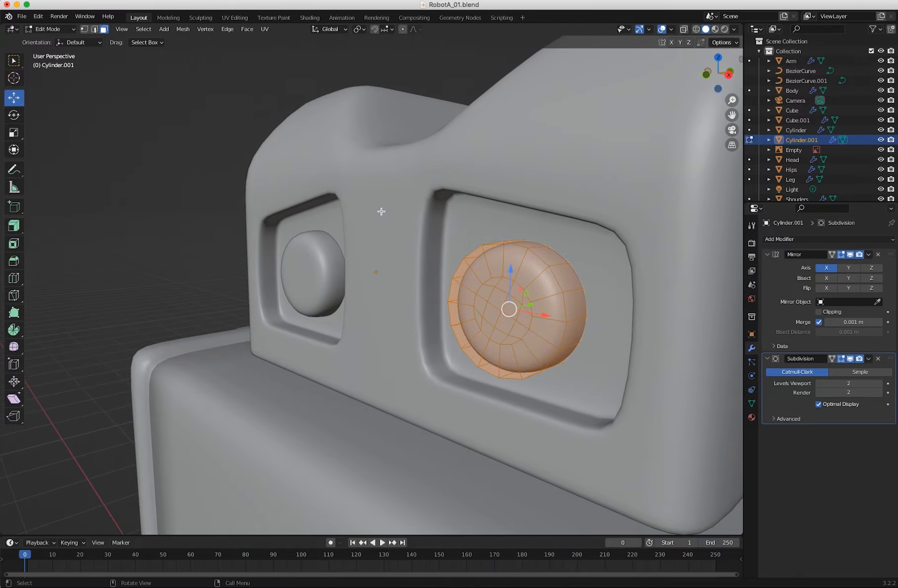
pyautogui.click(489, 311)
pyautogui.keyDown('shift'); pyautogui.click(497, 320); pyautogui.keyUp('shift')
pyautogui.keyDown('shift'); pyautogui.click(492, 315); pyautogui.keyUp('shift')
pyautogui.press('ctrl+KP_Add')
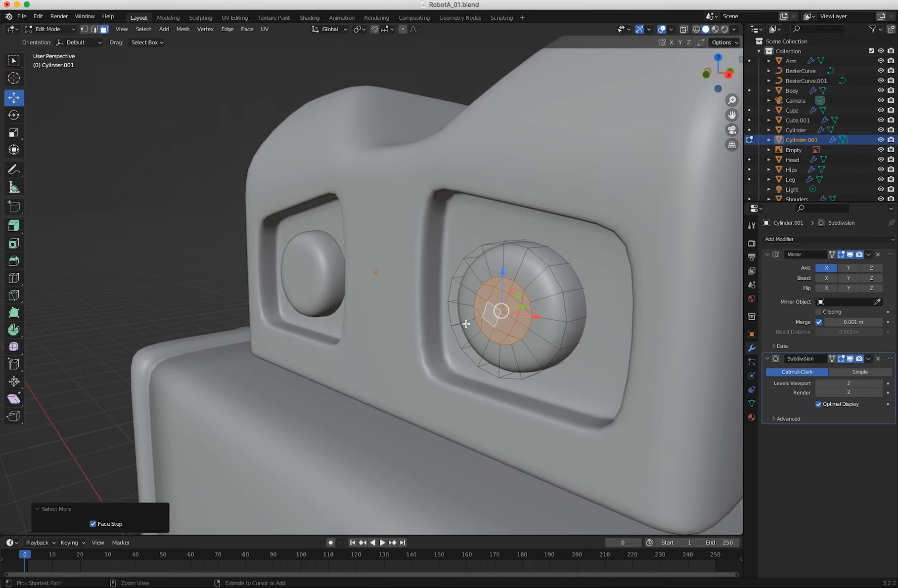
pyautogui.moveTo(516, 369); pyautogui.dragTo(492, 348, button='middle')
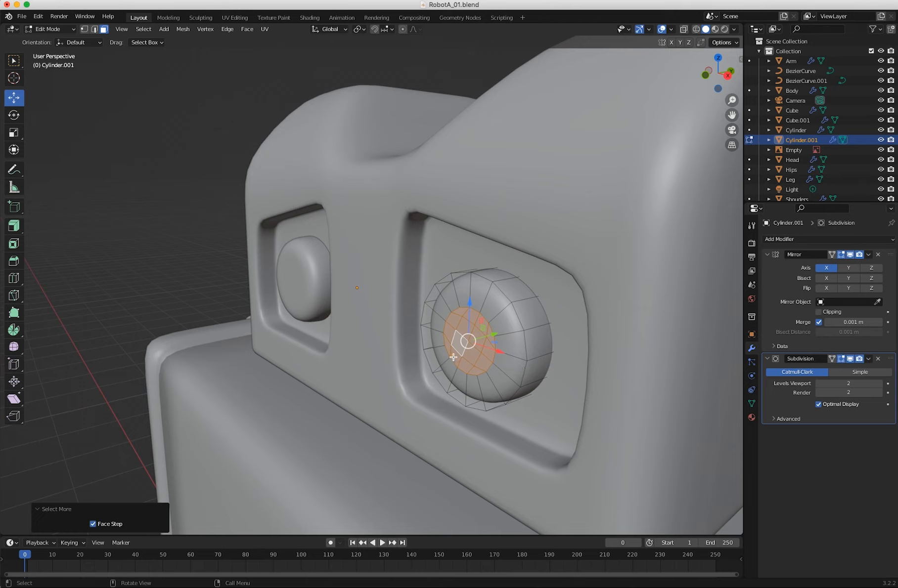
pyautogui.press('i')
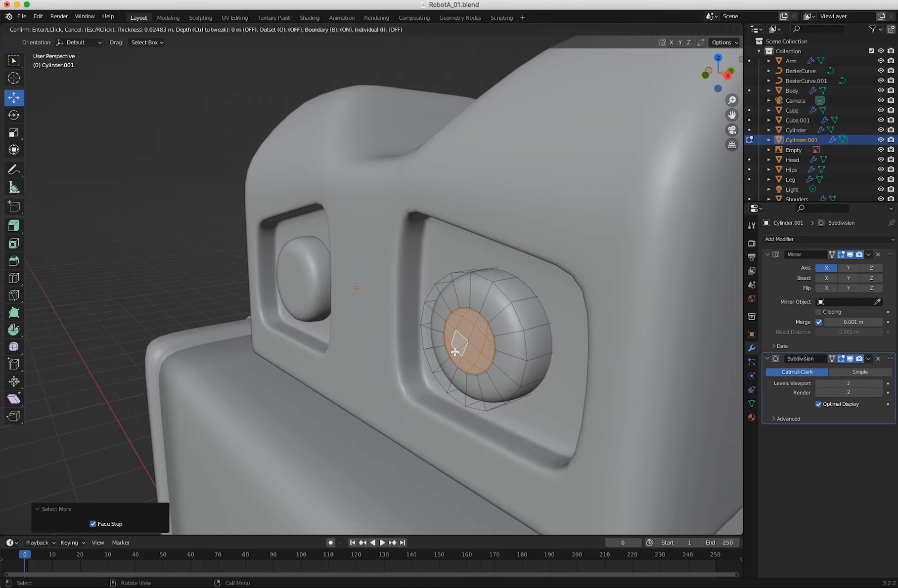
pyautogui.click(456, 353)
# Extrude the eye's central faces about 0.033 m inward and inset the recessed faces about 0.039 m.
pyautogui.press('e')
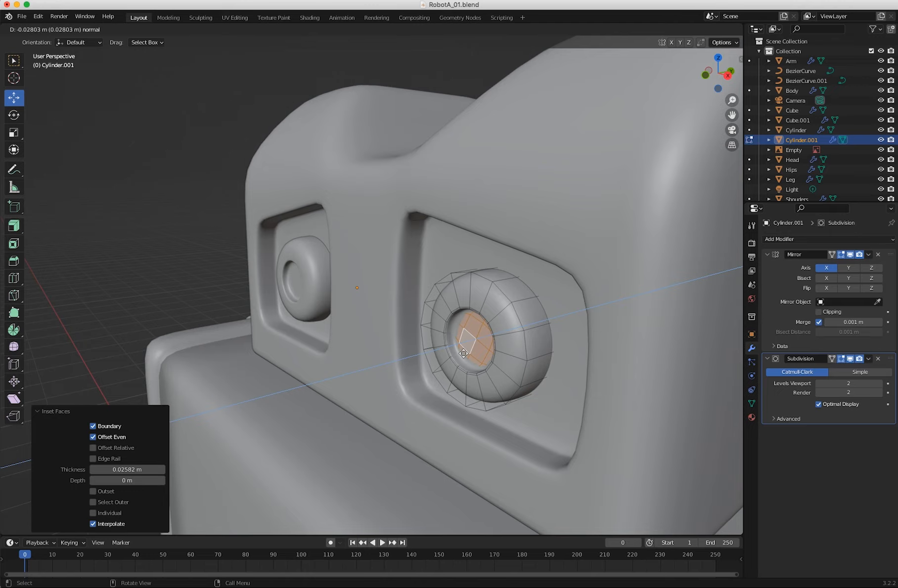
pyautogui.click(465, 354)
pyautogui.moveTo(465, 355)
pyautogui.mouseDown(button='middle')
pyautogui.moveTo(516, 336)
pyautogui.moveTo(434, 347)
pyautogui.moveTo(456, 350)
pyautogui.mouseUp(button='middle')
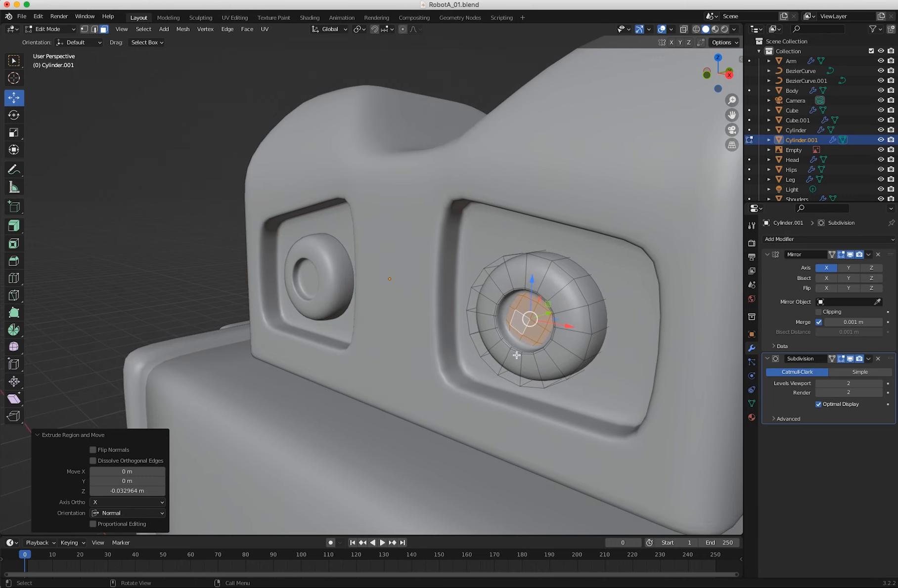
pyautogui.press('i')
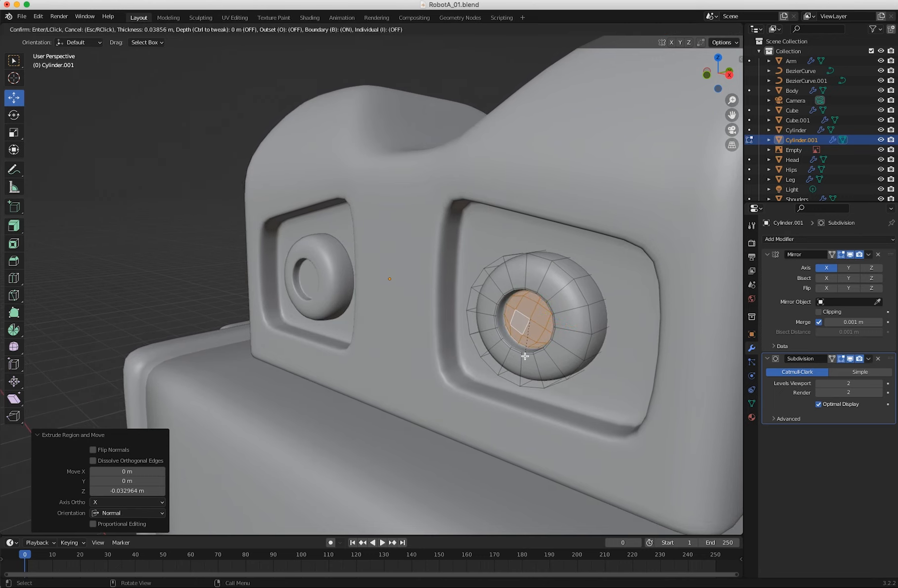
pyautogui.click(525, 356)
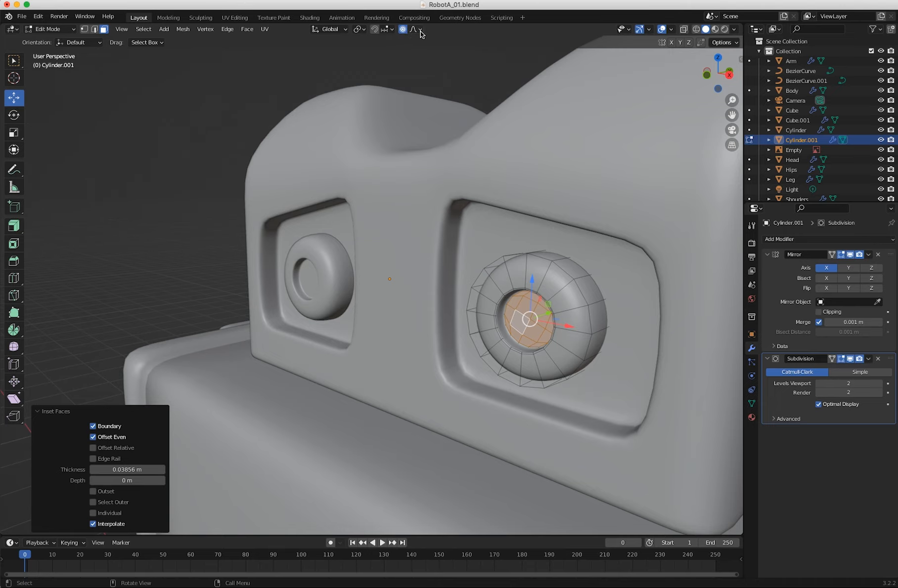
# Enable proportional editing and try extruding the recessed eye faces about 0.024 m outward, varying the depth, then undo the attempt.
pyautogui.click(419, 30)
pyautogui.moveTo(475, 358); pyautogui.dragTo(385, 368, button='middle')
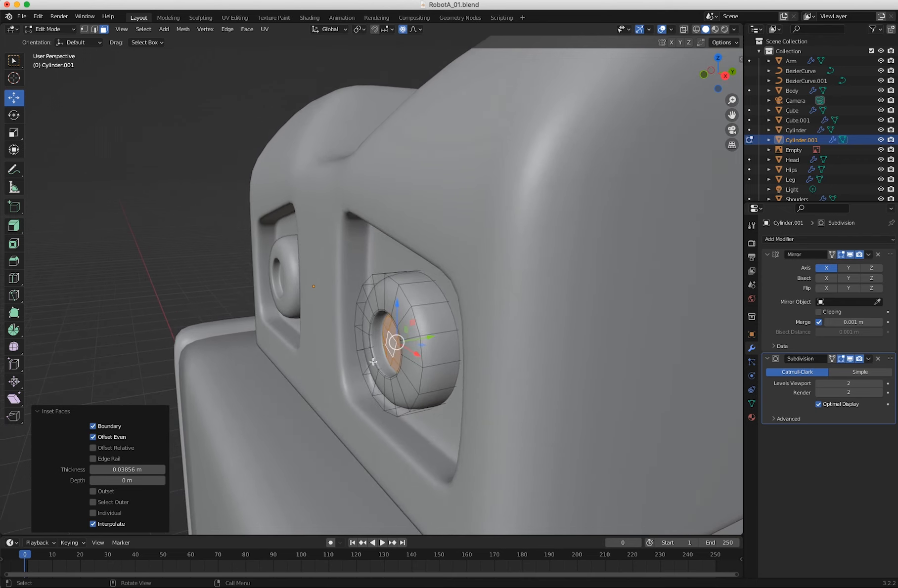
pyautogui.press('e')
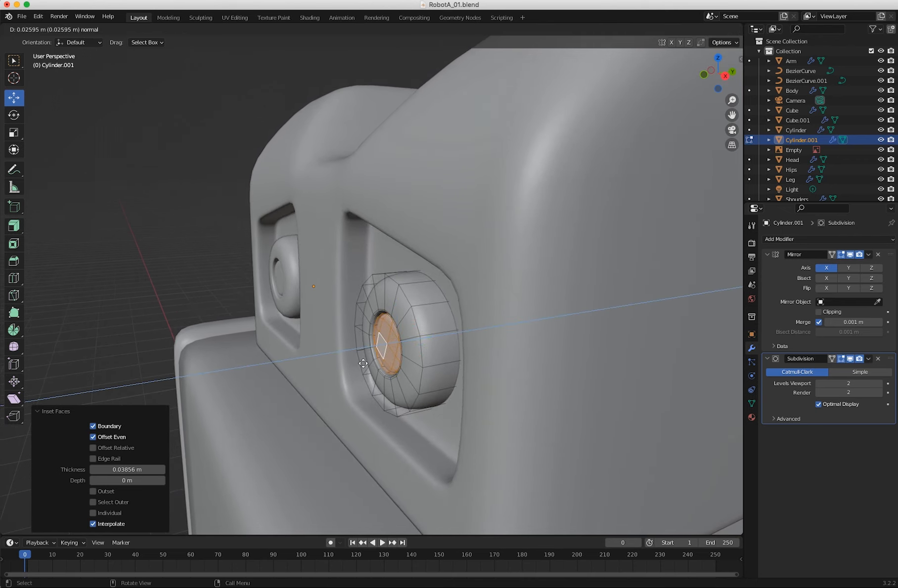
pyautogui.click(364, 365)
pyautogui.moveTo(378, 366); pyautogui.dragTo(568, 379, button='middle')
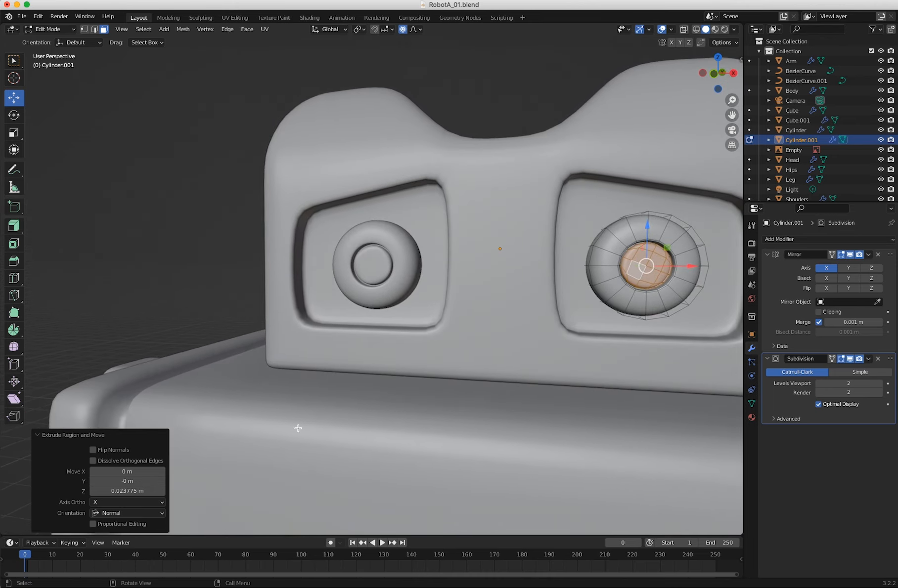
pyautogui.moveTo(118, 491); pyautogui.dragTo(123, 491)
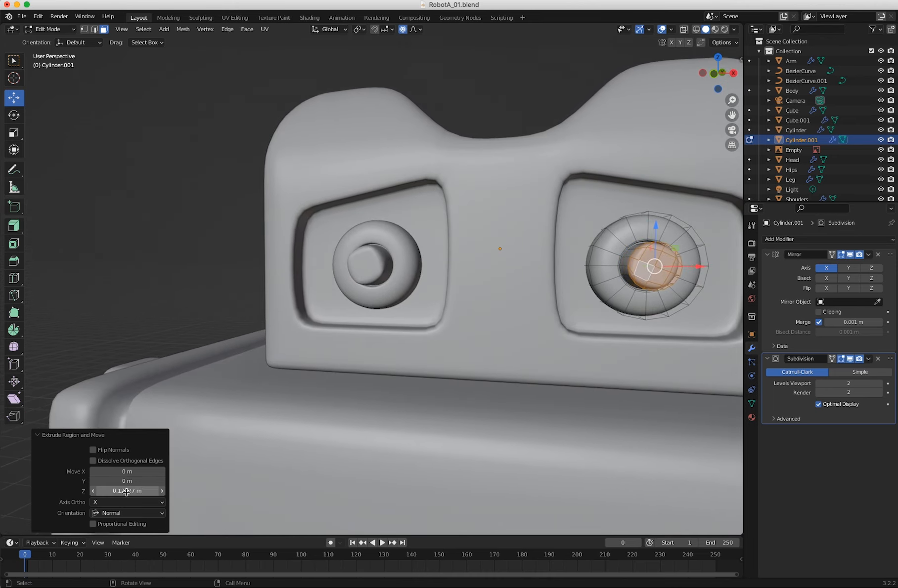
pyautogui.hotkey('ctrl', 'z')
pyautogui.moveTo(294, 416)
pyautogui.mouseDown(button='middle')
pyautogui.moveTo(283, 405)
pyautogui.moveTo(412, 398)
pyautogui.moveTo(284, 401)
pyautogui.mouseUp(button='middle')
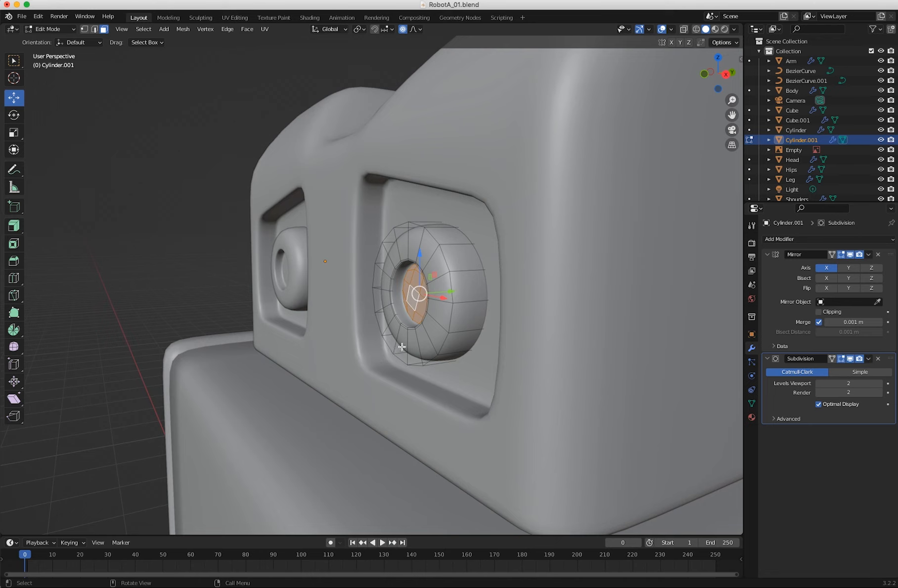
pyautogui.moveTo(451, 292); pyautogui.dragTo(444, 290)
pyautogui.hotkey('ctrl', 'z')
# Extrude the recessed eye faces about 0.03 m outward to form the pupil, deselect them and return to Object Mode.
pyautogui.press('e')
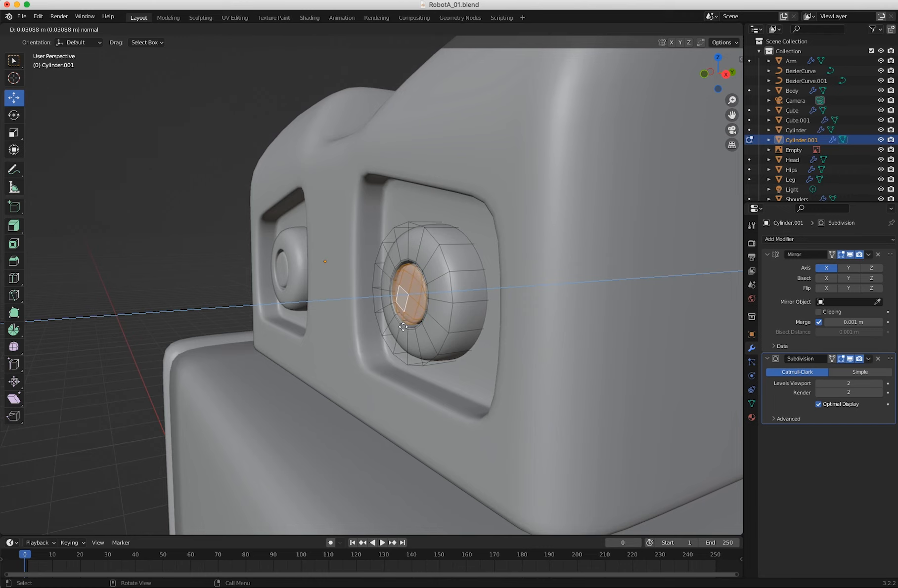
pyautogui.click(403, 326)
pyautogui.moveTo(403, 326); pyautogui.dragTo(413, 381, button='middle')
pyautogui.click(107, 190)
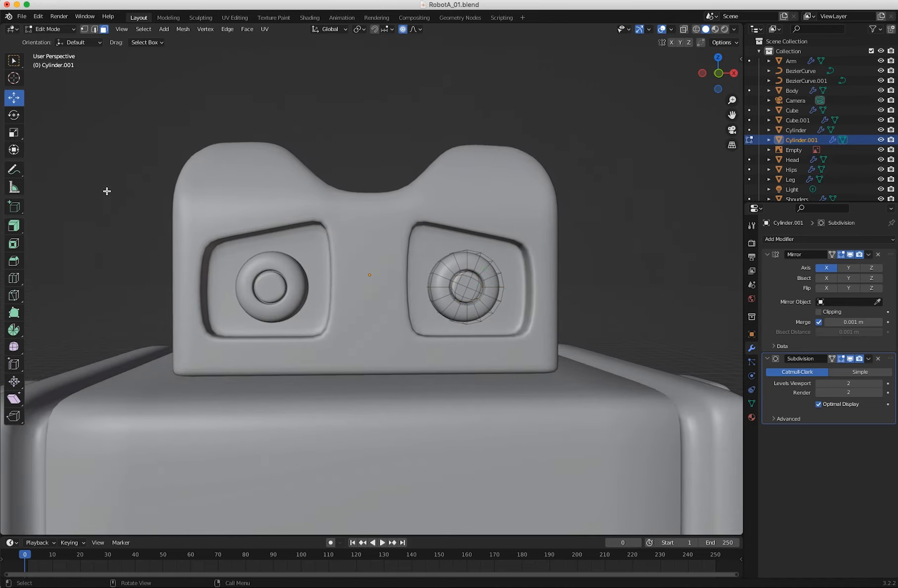
pyautogui.moveTo(354, 207); pyautogui.dragTo(412, 283, button='middle')
pyautogui.keyDown('ctrl'); pyautogui.moveTo(514, 316); pyautogui.dragTo(263, 152, button='middle'); pyautogui.keyUp('ctrl')
pyautogui.click(49, 29)
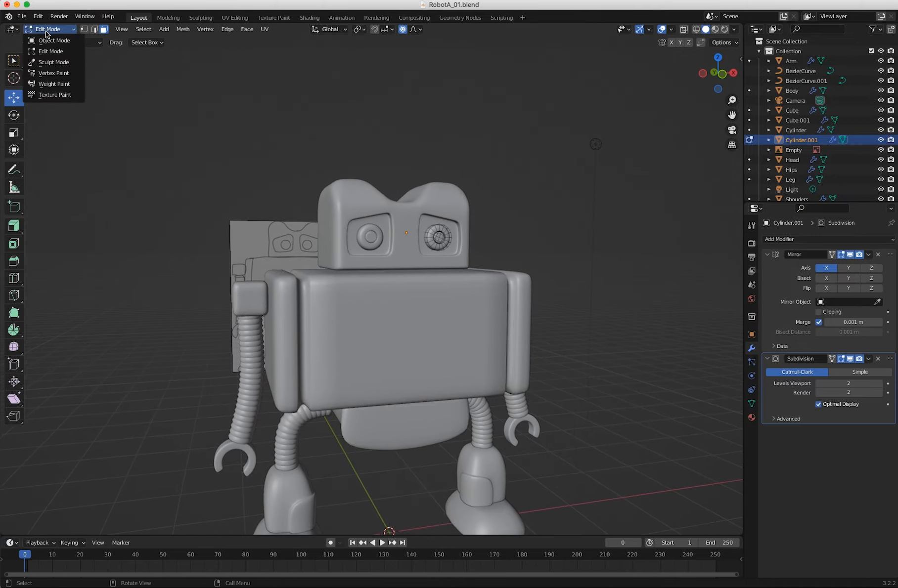
pyautogui.click(48, 41)
# Select the robot's body and enter Edit Mode.
pyautogui.moveTo(228, 236); pyautogui.dragTo(298, 248, button='middle')
pyautogui.click(383, 281)
pyautogui.moveTo(384, 280); pyautogui.dragTo(393, 290, button='middle')
pyautogui.click(390, 352)
pyautogui.keyDown('ctrl'); pyautogui.moveTo(390, 352); pyautogui.dragTo(380, 324, button='middle'); pyautogui.keyUp('ctrl')
pyautogui.keyDown('ctrl'); pyautogui.moveTo(380, 324); pyautogui.dragTo(360, 267, button='middle'); pyautogui.keyUp('ctrl')
pyautogui.click(356, 260)
pyautogui.click(49, 29)
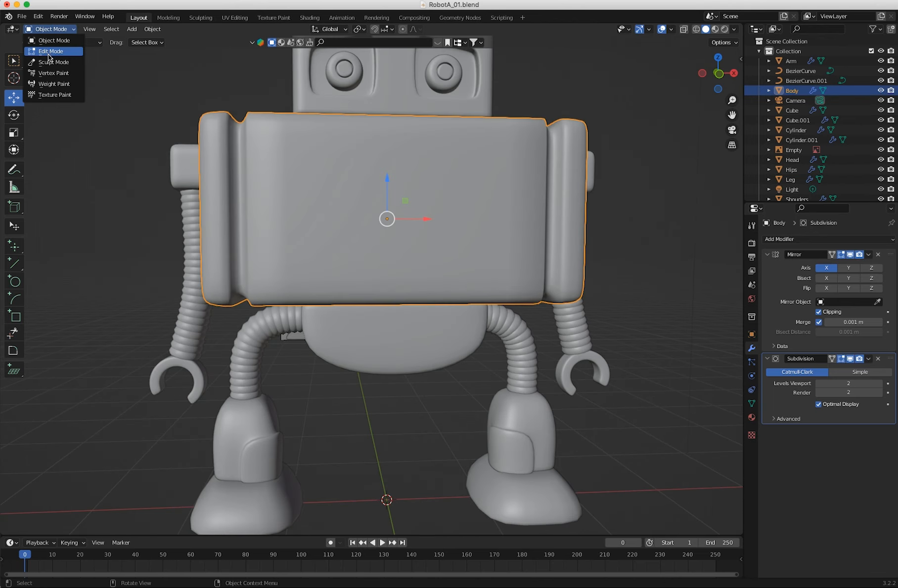
pyautogui.click(49, 53)
pyautogui.moveTo(210, 164); pyautogui.dragTo(238, 205, button='middle')
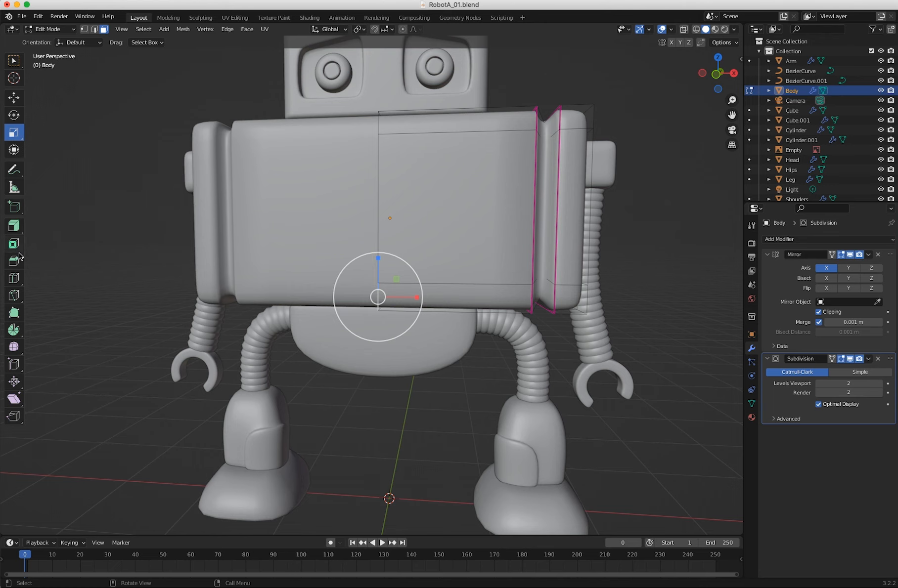
# Add a horizontal loop cut at the body's mid-height and a second one just below it, slid to a factor of -0.541.
pyautogui.click(14, 278)
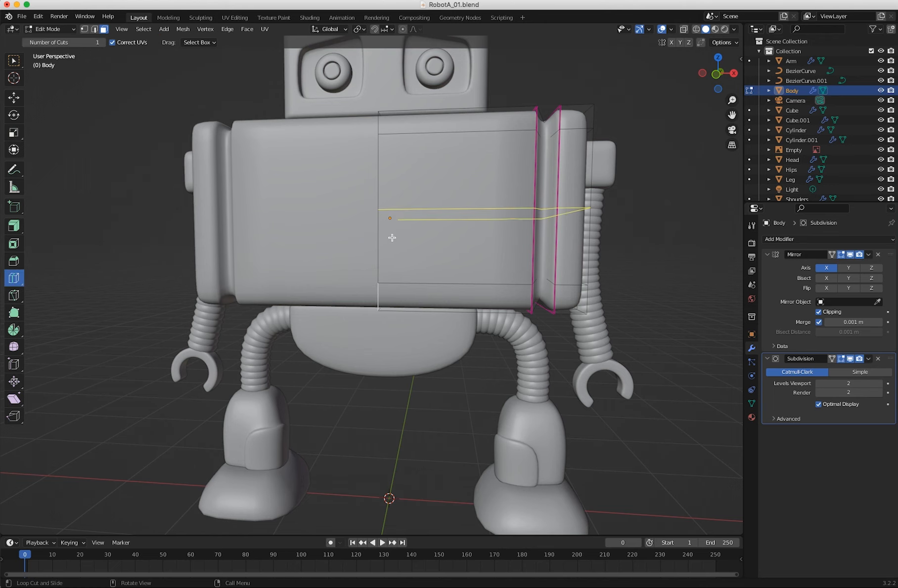
pyautogui.press('KP_1')
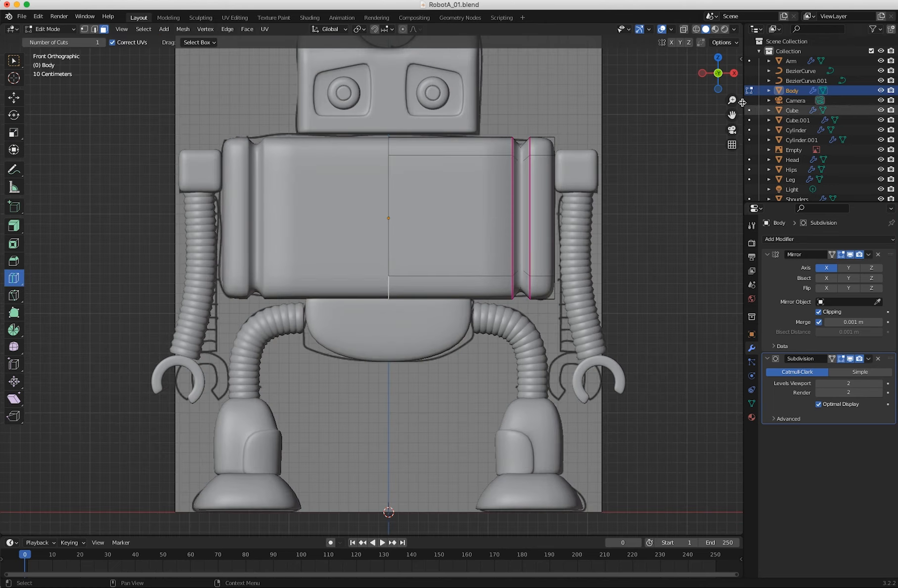
pyautogui.click(684, 30)
pyautogui.click(684, 31)
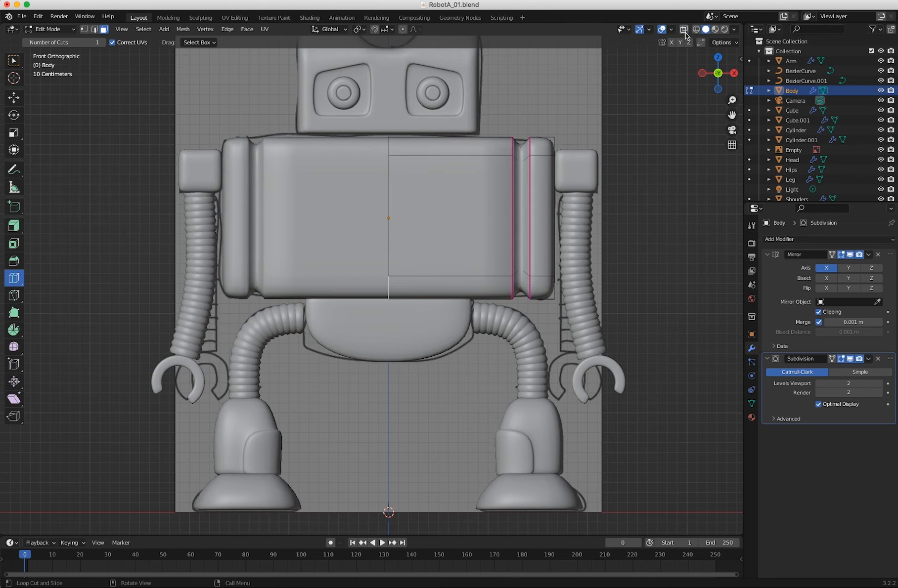
pyautogui.click(387, 216)
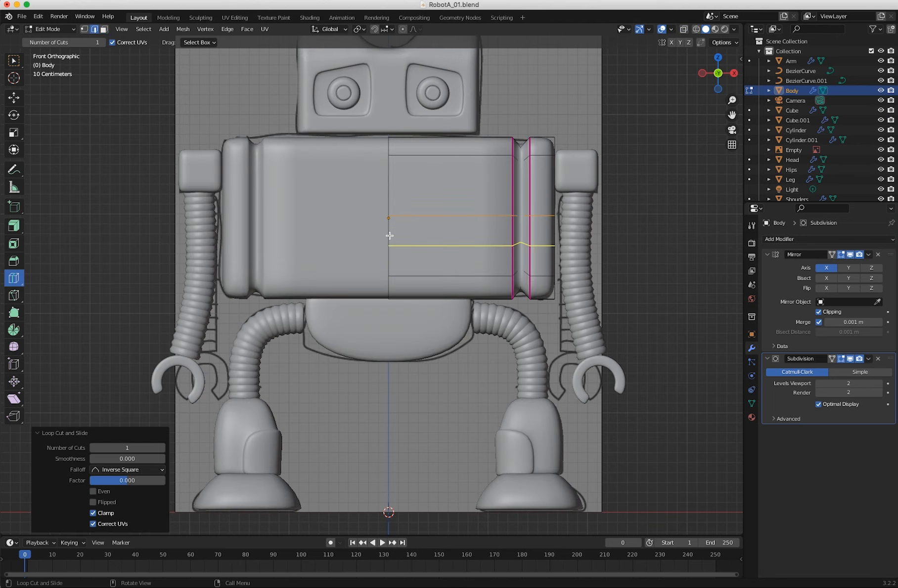
pyautogui.moveTo(389, 235); pyautogui.dragTo(388, 217)
pyautogui.moveTo(389, 218); pyautogui.dragTo(327, 225, button='middle')
# Select the narrow front face between the two new loops on the body and inset it about 0.026 m.
pyautogui.click(20, 67)
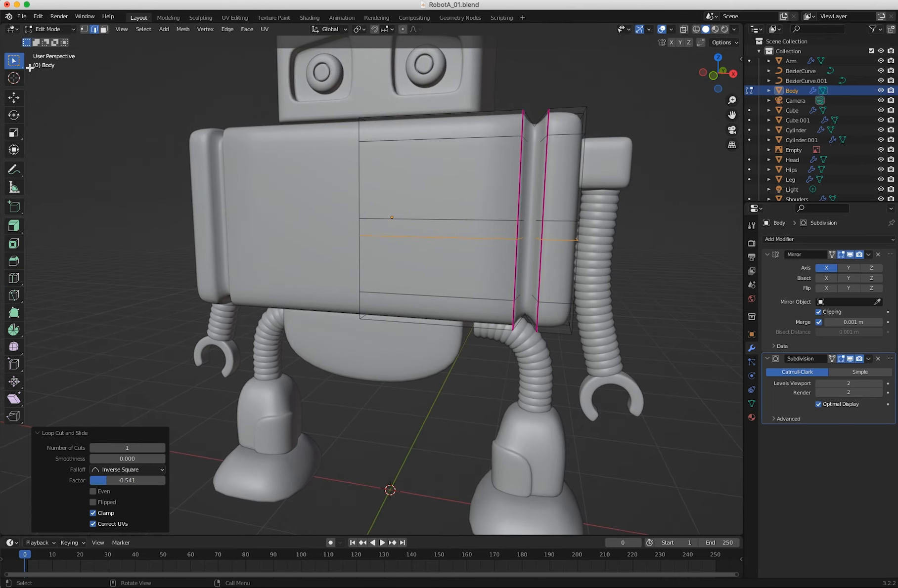
pyautogui.click(103, 29)
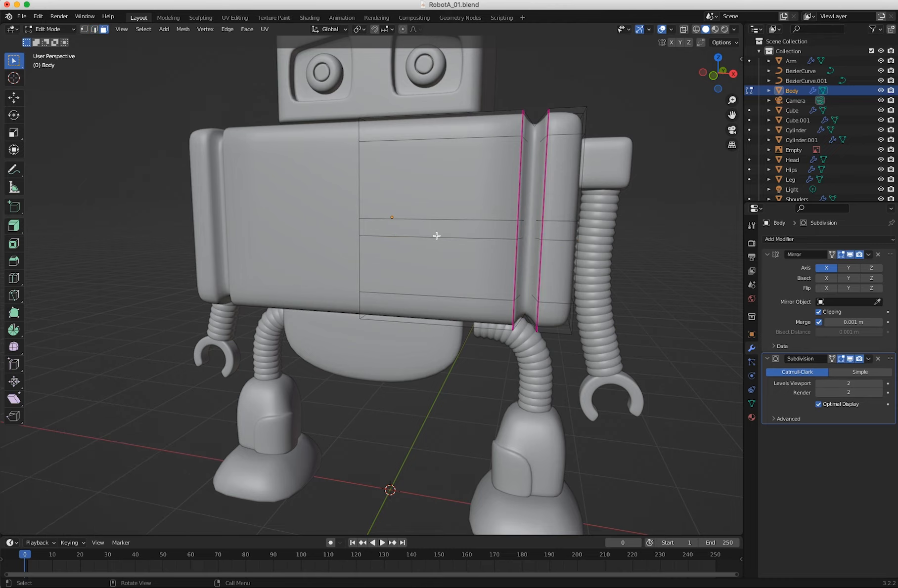
pyautogui.keyDown('alt'); pyautogui.click(409, 234); pyautogui.keyUp('alt')
pyautogui.moveTo(409, 234); pyautogui.dragTo(400, 257, button='middle')
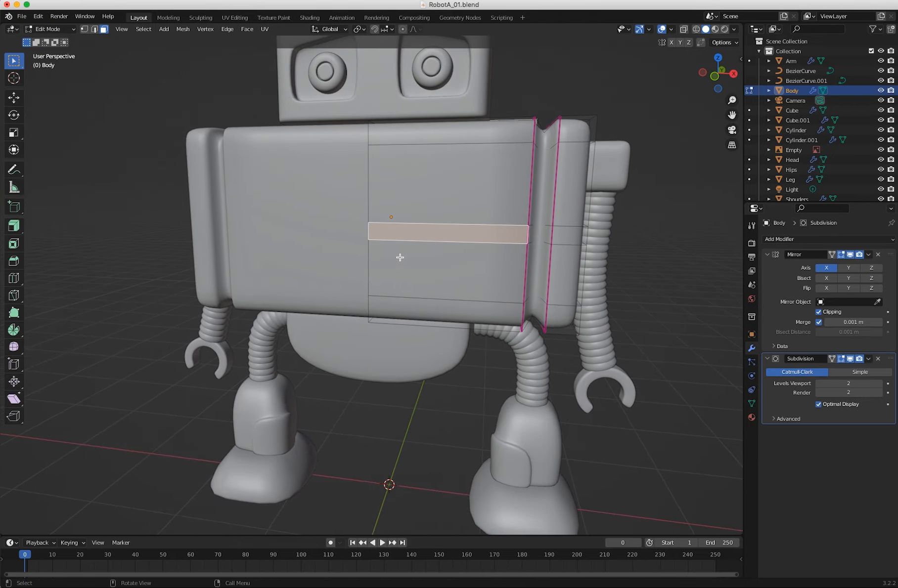
pyautogui.press('i')
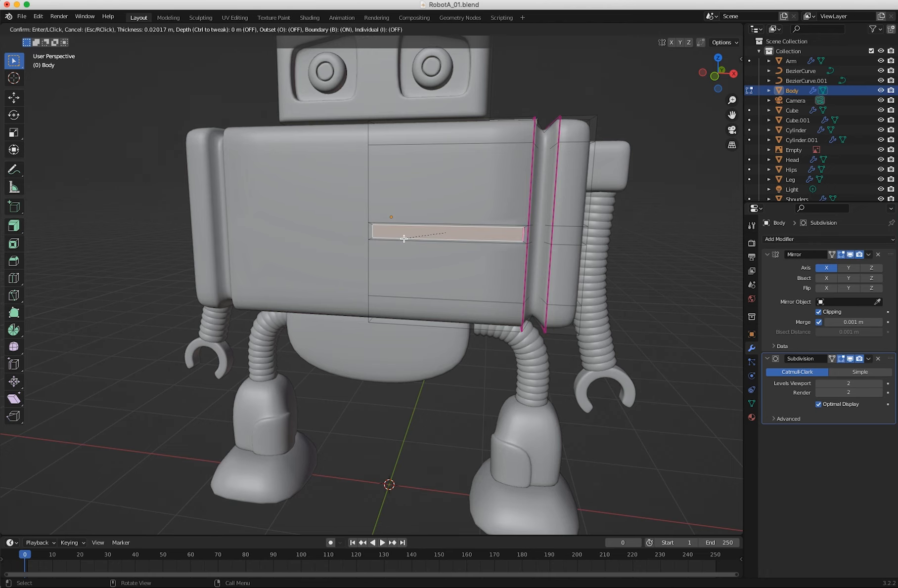
pyautogui.click(406, 242)
# Extrude the inset strip on the body's front about 0.086 m inward to form a groove.
pyautogui.moveTo(421, 283); pyautogui.dragTo(447, 287, button='middle')
pyautogui.scroll(2, 329, 232)
pyautogui.keyDown('shift'); pyautogui.moveTo(328, 233); pyautogui.dragTo(454, 310, button='middle'); pyautogui.keyUp('shift')
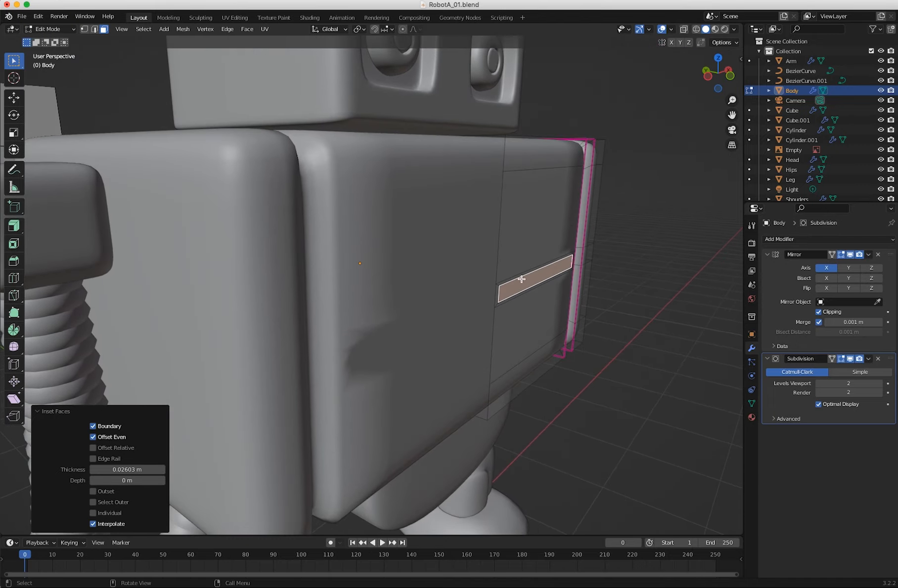
pyautogui.press('e')
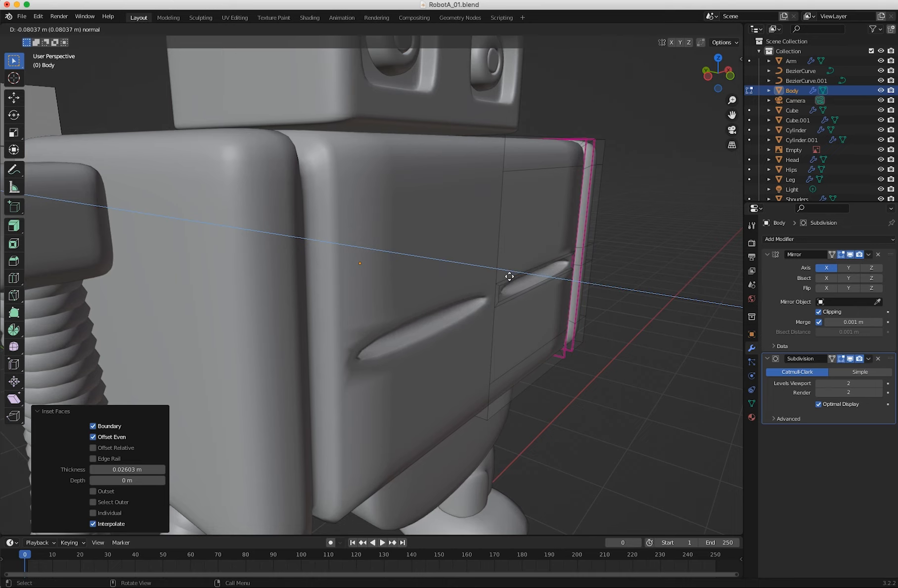
pyautogui.click(510, 277)
pyautogui.moveTo(509, 277); pyautogui.dragTo(316, 283, button='middle')
pyautogui.scroll(5, 315, 283)
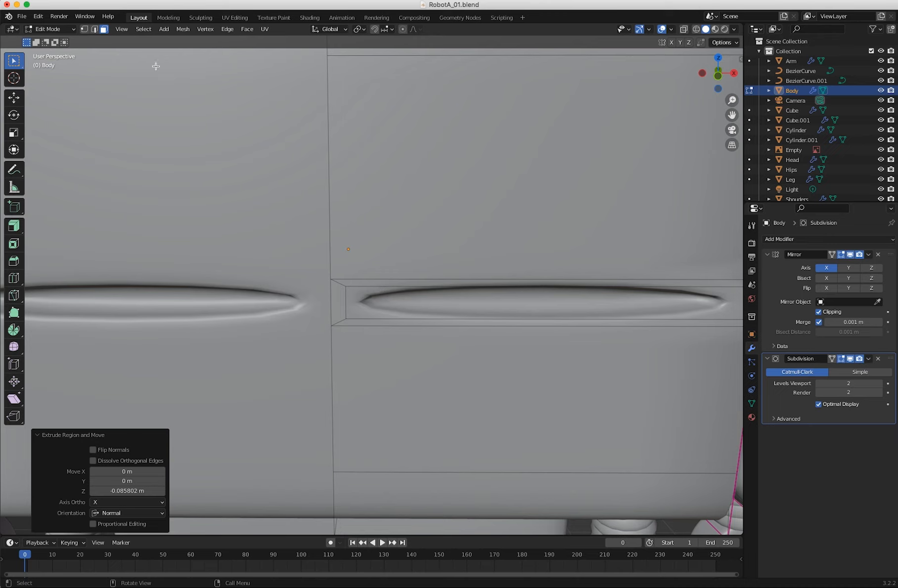
# Delete the small face between the groove's inner end and the body's centre line.
pyautogui.click(94, 31)
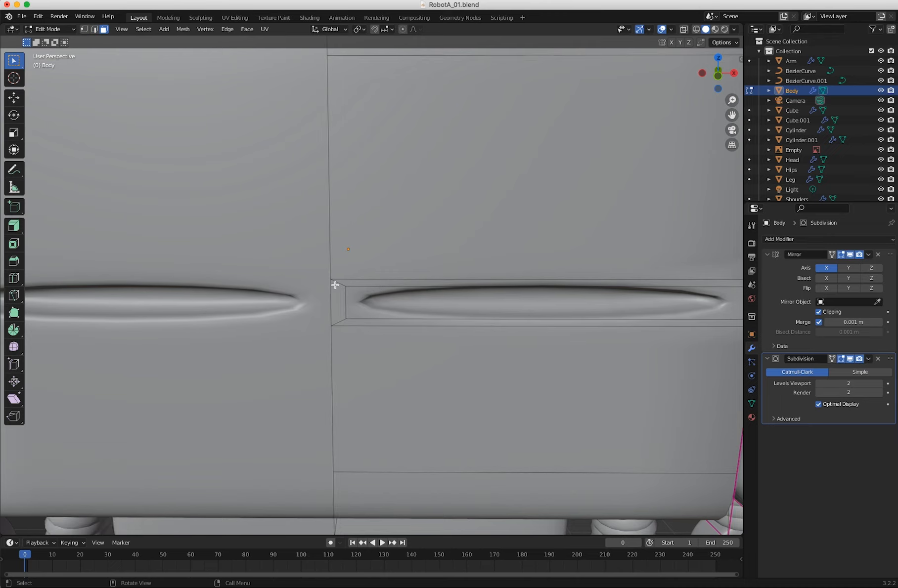
pyautogui.click(342, 301)
pyautogui.moveTo(348, 316)
pyautogui.mouseDown(button='middle')
pyautogui.moveTo(374, 325)
pyautogui.moveTo(353, 314)
pyautogui.mouseUp(button='middle')
pyautogui.press('x')
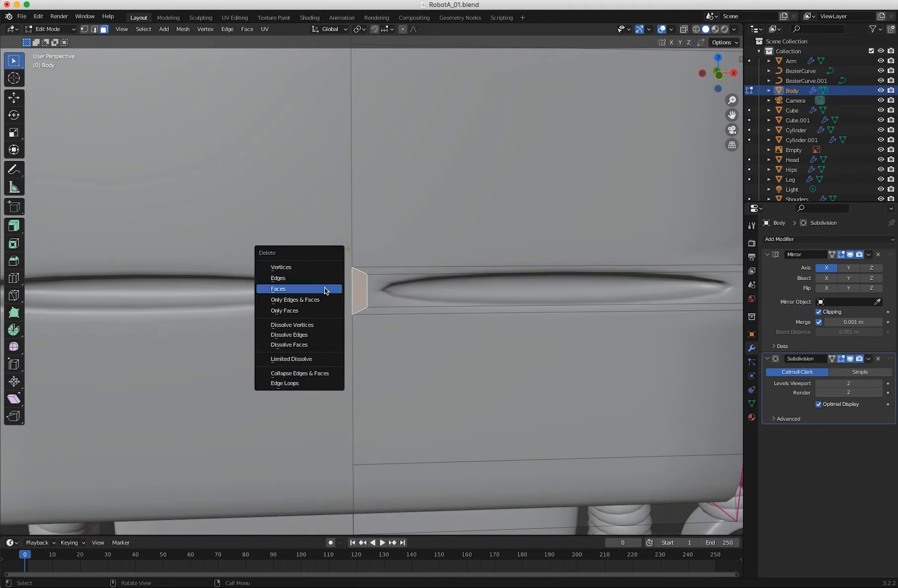
pyautogui.click(297, 289)
pyautogui.moveTo(311, 298); pyautogui.dragTo(321, 280, button='middle')
# In vertex selection mode, move the groove's inner-end vertices about 0.075 m along negative X to the mirror centre line.
pyautogui.click(73, 29)
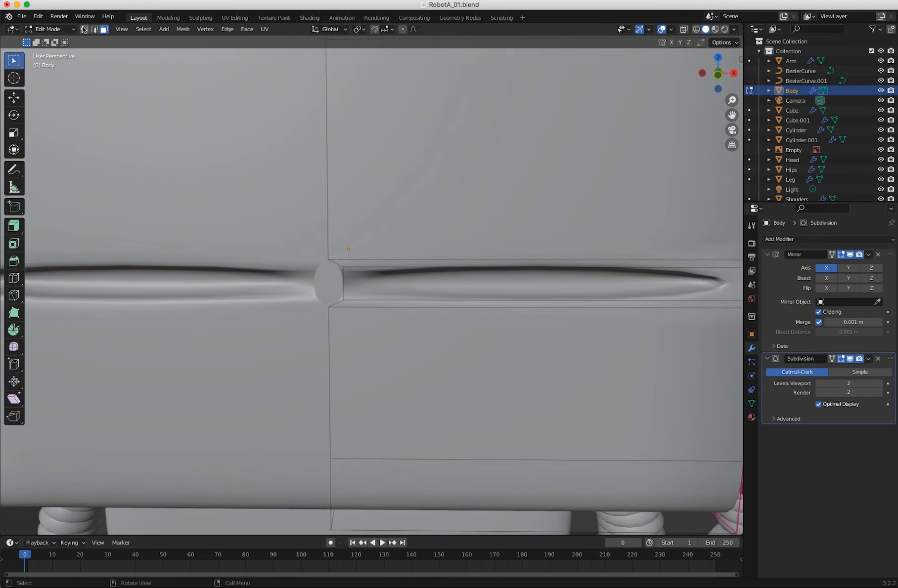
pyautogui.click(343, 267)
pyautogui.hotkey('shift', 'space')
pyautogui.press('g')
pyautogui.moveTo(385, 284); pyautogui.dragTo(351, 301)
pyautogui.keyDown('ctrl'); pyautogui.moveTo(333, 307); pyautogui.dragTo(408, 294, button='middle'); pyautogui.keyUp('ctrl')
# Add a single loop cut running along the inside of the groove on the body's front, slid to a factor of -0.680.
pyautogui.click(55, 30)
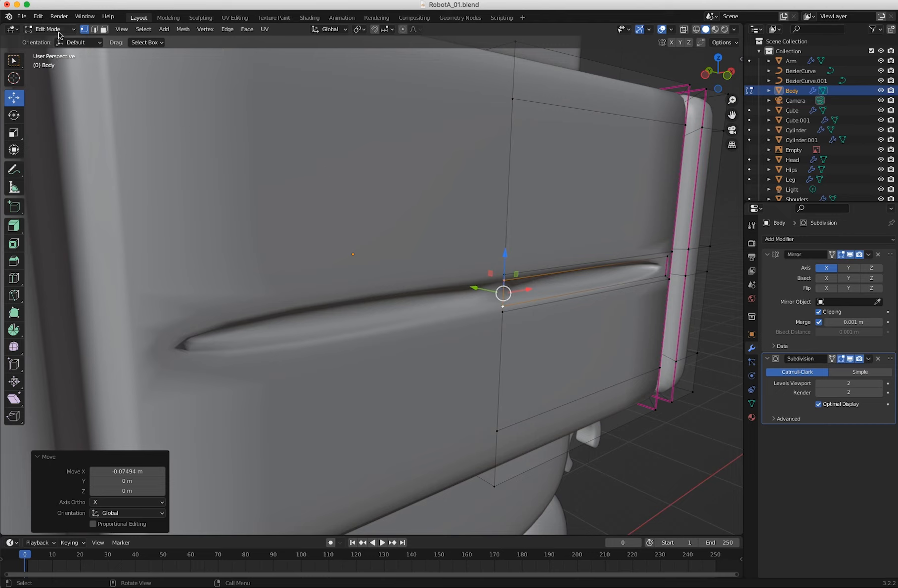
pyautogui.click(14, 278)
pyautogui.moveTo(645, 279); pyautogui.dragTo(573, 294, button='middle')
pyautogui.scroll(3, 630, 304)
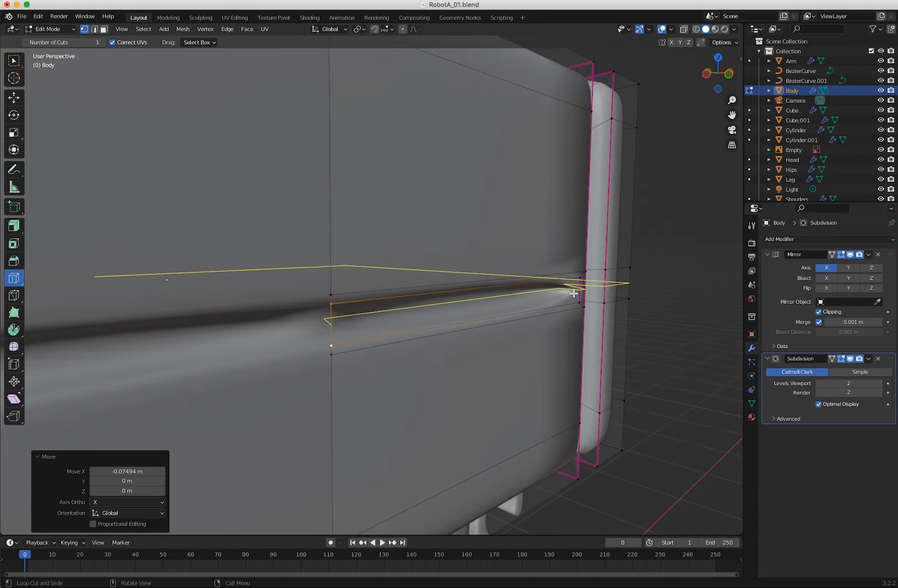
pyautogui.moveTo(563, 296); pyautogui.dragTo(544, 297)
pyautogui.moveTo(461, 321); pyautogui.dragTo(365, 336, button='middle')
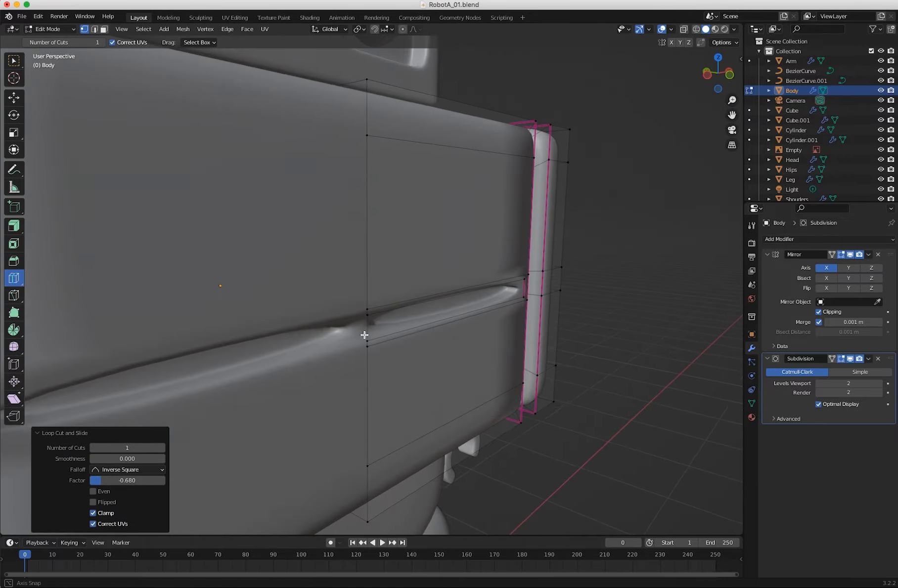
# In wireframe display, select the new loop's vertices at the groove's inner end and move them about 0.061 m along negative X to the centre line.
pyautogui.click(696, 29)
pyautogui.moveTo(277, 309)
pyautogui.mouseDown(button='middle')
pyautogui.moveTo(226, 315)
pyautogui.moveTo(182, 295)
pyautogui.moveTo(163, 273)
pyautogui.moveTo(347, 296)
pyautogui.moveTo(252, 290)
pyautogui.moveTo(307, 292)
pyautogui.mouseUp(button='middle')
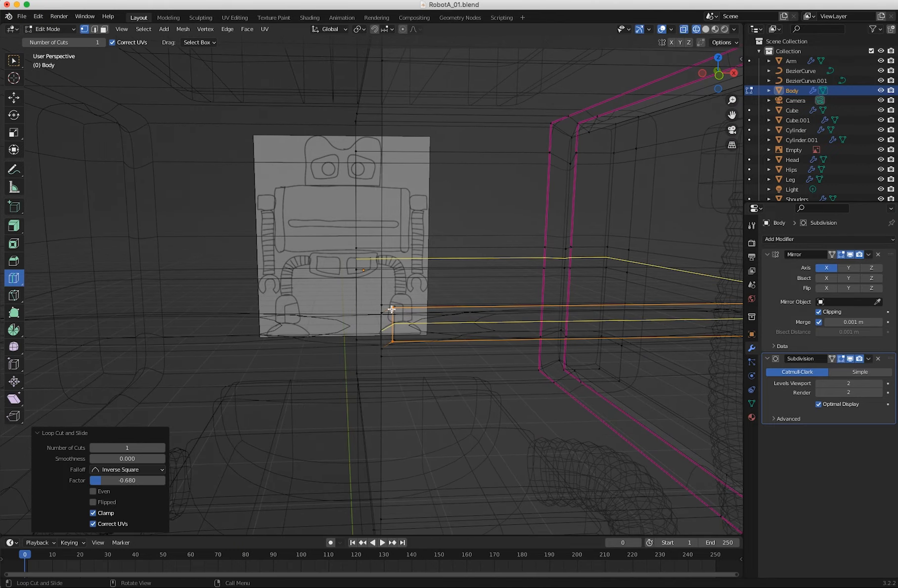
pyautogui.click(44, 30)
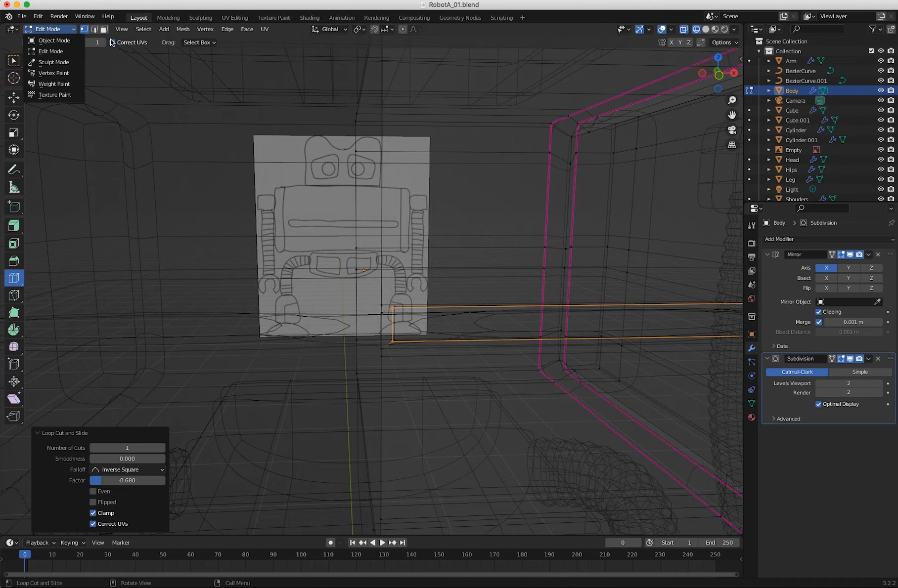
pyautogui.moveTo(379, 304); pyautogui.dragTo(154, 147, button='middle')
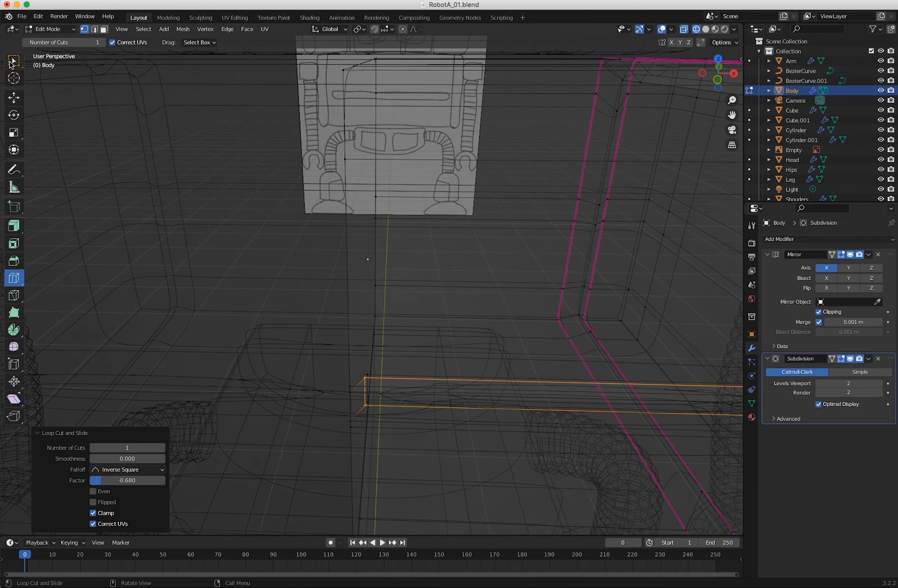
pyautogui.click(12, 61)
pyautogui.moveTo(339, 391); pyautogui.dragTo(365, 439, button='middle')
pyautogui.moveTo(371, 462); pyautogui.dragTo(373, 465)
pyautogui.moveTo(382, 473); pyautogui.dragTo(387, 496, button='middle')
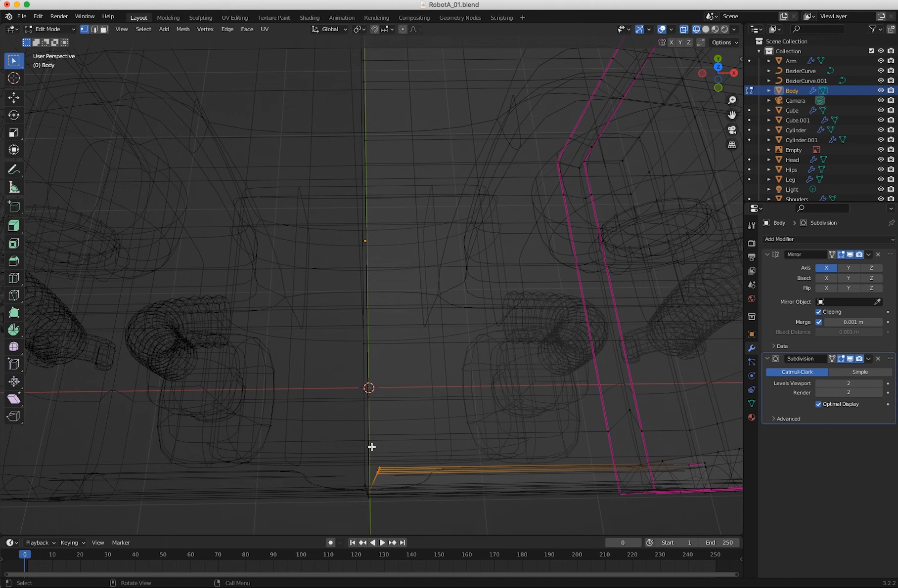
pyautogui.hotkey('shift', 'space')
pyautogui.press('g')
pyautogui.moveTo(418, 472); pyautogui.dragTo(395, 471)
pyautogui.moveTo(394, 471); pyautogui.dragTo(452, 393, button='middle')
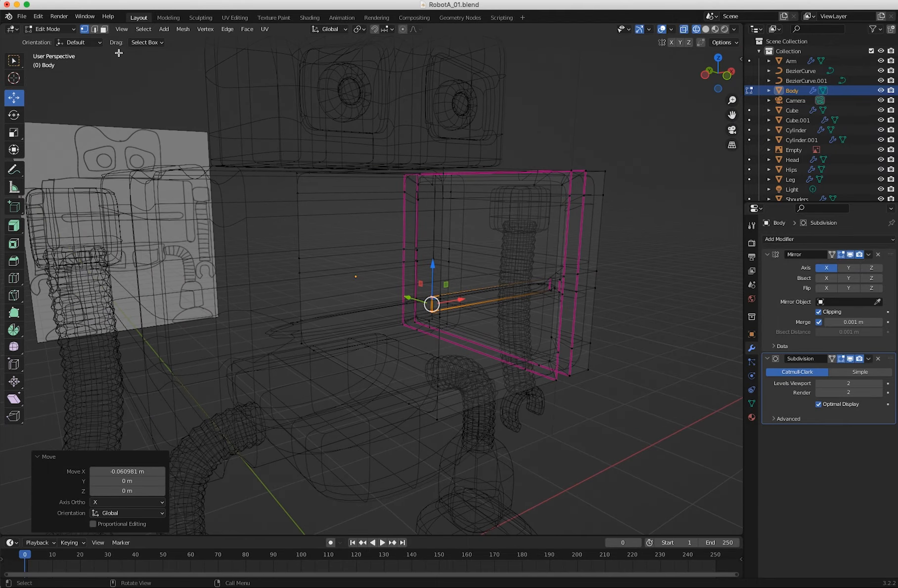
# Return to Object Mode with solid, non-X-ray shading and inspect the groove at the body's centre.
pyautogui.click(51, 29)
pyautogui.click(51, 41)
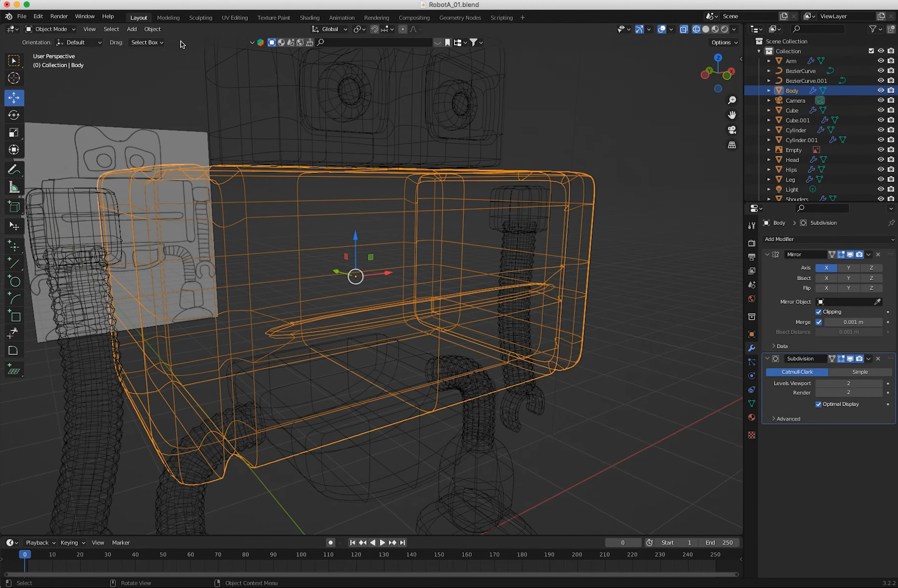
pyautogui.click(685, 30)
pyautogui.click(706, 29)
pyautogui.moveTo(336, 232); pyautogui.dragTo(244, 252, button='middle')
pyautogui.scroll(6, 242, 253)
pyautogui.moveTo(283, 328); pyautogui.dragTo(246, 294, button='middle')
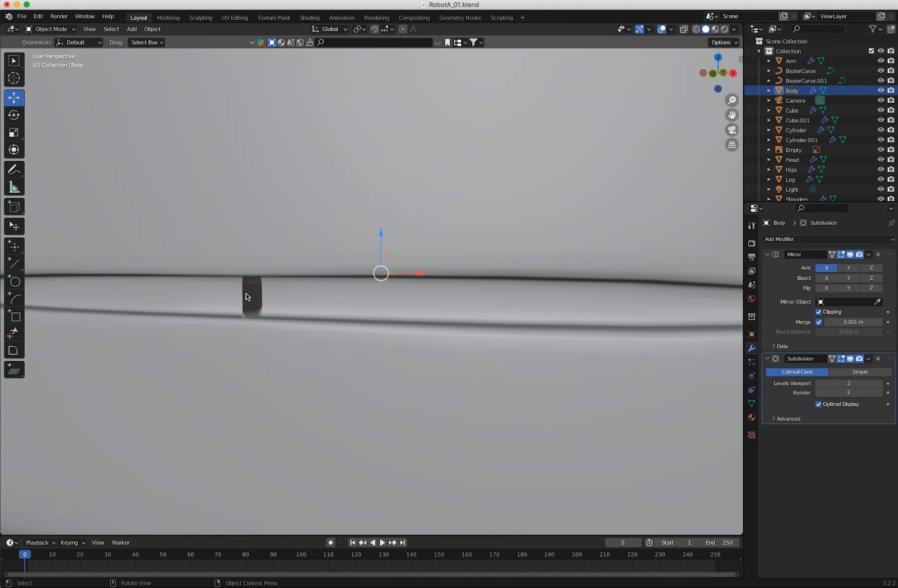
# In Edit Mode with face selection, delete the small inner faces that close off the groove at the body's centre line.
pyautogui.click(50, 29)
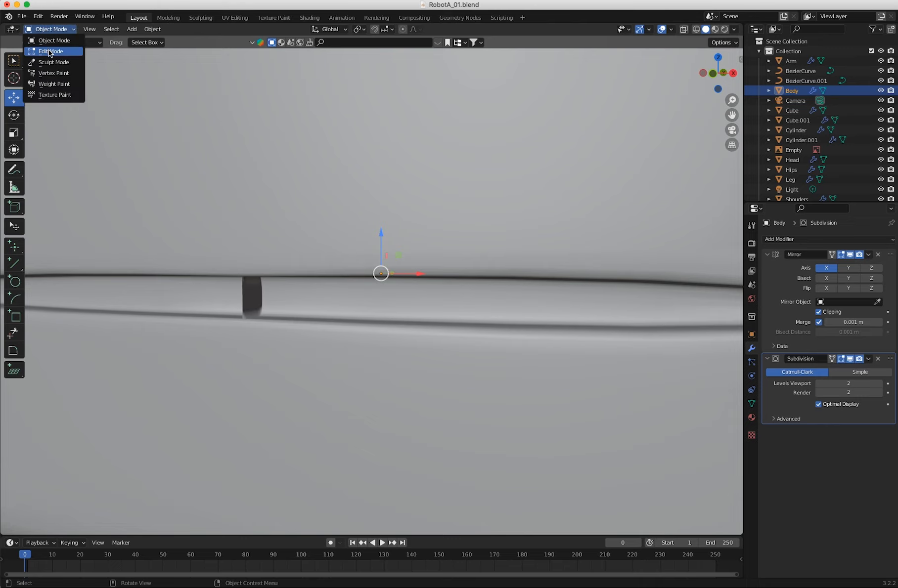
pyautogui.click(47, 52)
pyautogui.moveTo(227, 277); pyautogui.dragTo(289, 267, button='middle')
pyautogui.press('3')
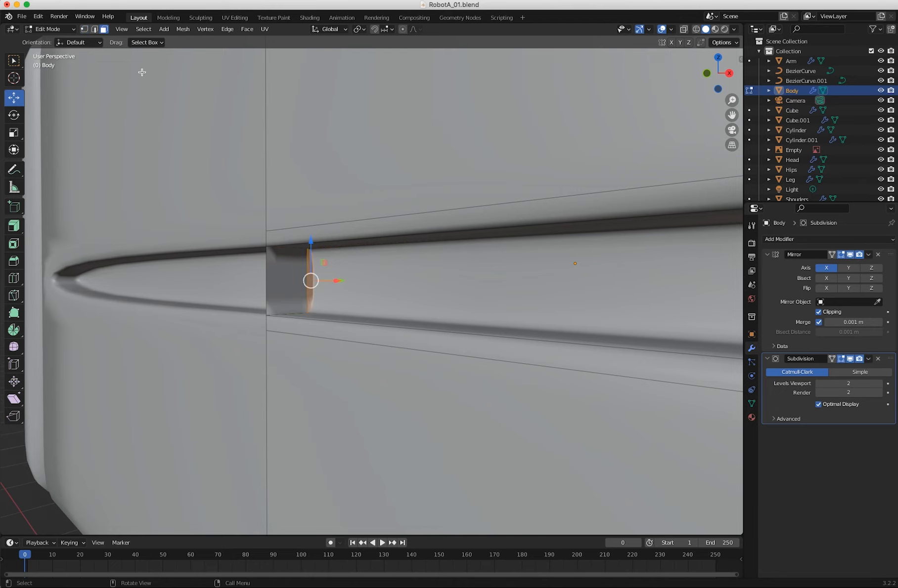
pyautogui.click(283, 276)
pyautogui.press('x')
pyautogui.click(300, 285)
pyautogui.click(310, 280)
pyautogui.press('x')
pyautogui.click(310, 283)
pyautogui.moveTo(307, 312); pyautogui.dragTo(331, 220, button='middle')
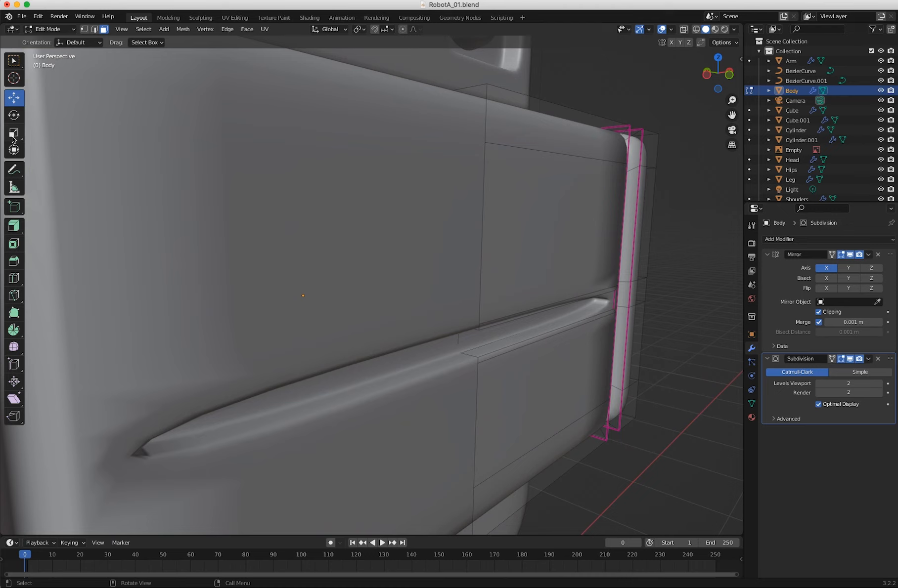
# Add a vertical loop cut around the body near the groove's outer end, slid to a factor of -0.662.
pyautogui.click(13, 284)
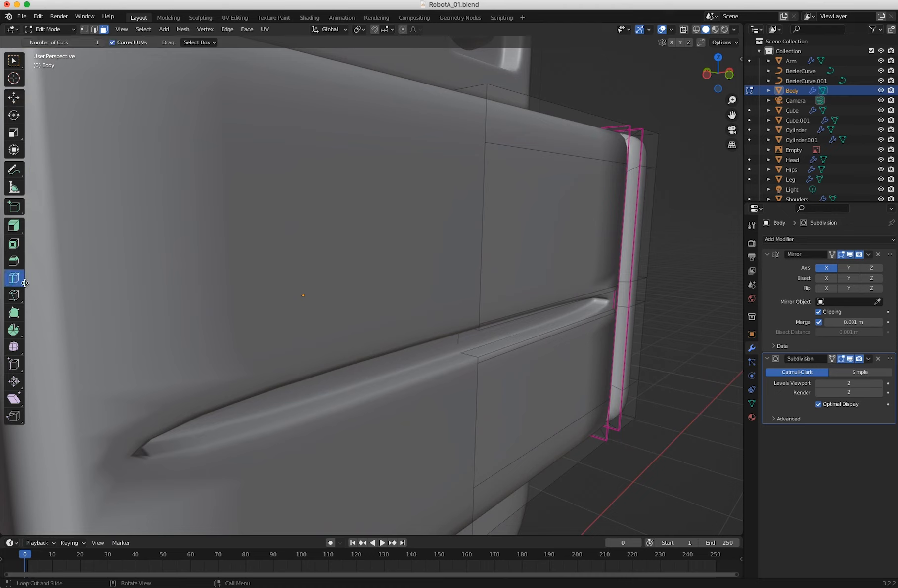
pyautogui.moveTo(471, 356)
pyautogui.mouseDown()
pyautogui.moveTo(459, 348)
pyautogui.moveTo(470, 354)
pyautogui.mouseUp()
pyautogui.moveTo(470, 354); pyautogui.dragTo(487, 445, button='middle')
pyautogui.moveTo(468, 410); pyautogui.dragTo(426, 415, button='middle')
pyautogui.moveTo(583, 405); pyautogui.dragTo(657, 400)
pyautogui.moveTo(658, 400); pyautogui.dragTo(487, 415, button='middle')
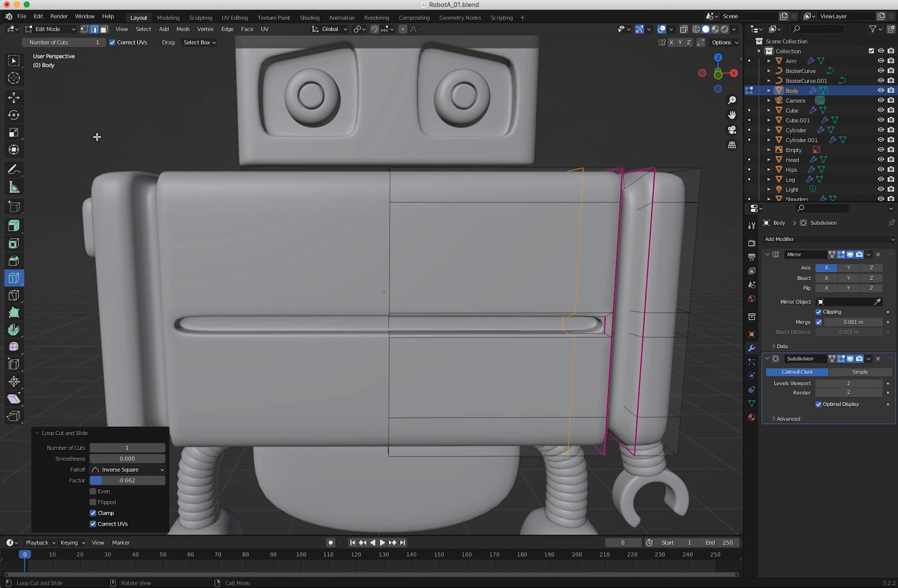
# Return the body to Object Mode, deselect it and view the whole robot.
pyautogui.scroll(-6, 96, 137)
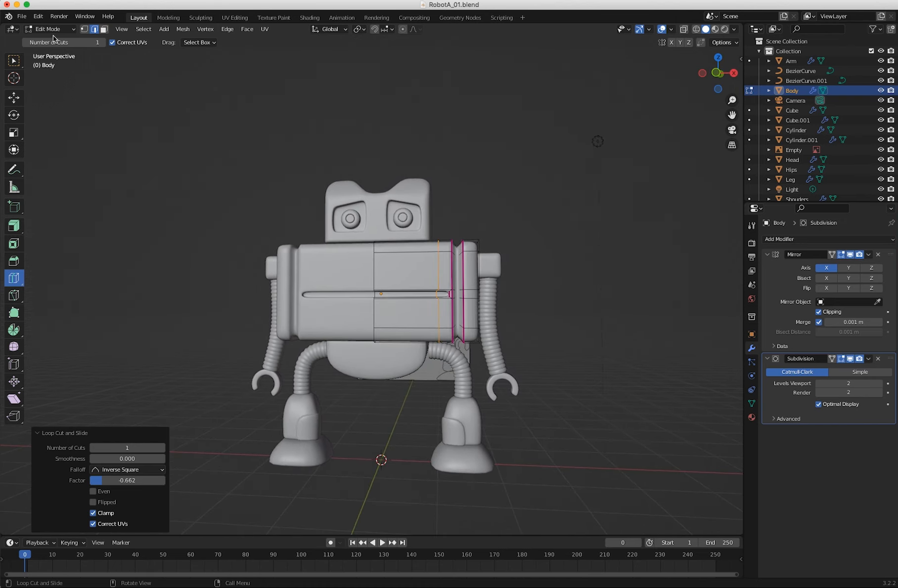
pyautogui.click(50, 29)
pyautogui.click(53, 40)
pyautogui.click(188, 246)
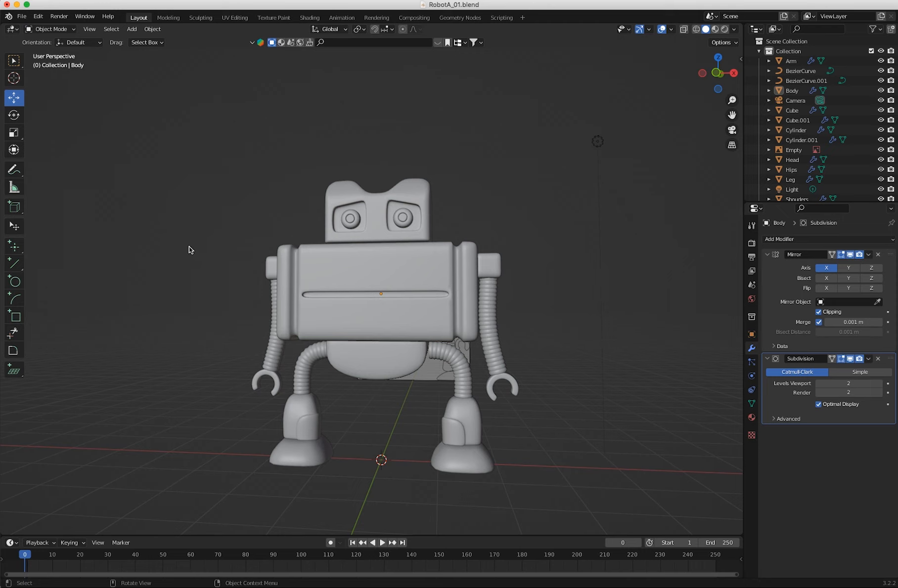
pyautogui.moveTo(188, 246); pyautogui.dragTo(254, 268, button='middle')
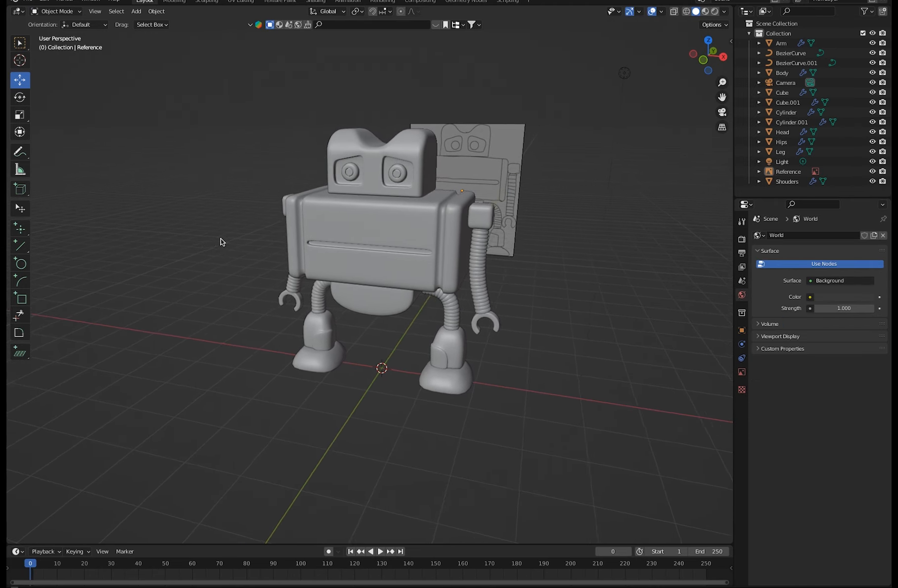
# Hide the Reference image in the viewport and check the robot without it.
pyautogui.moveTo(221, 238); pyautogui.dragTo(224, 240, button='middle')
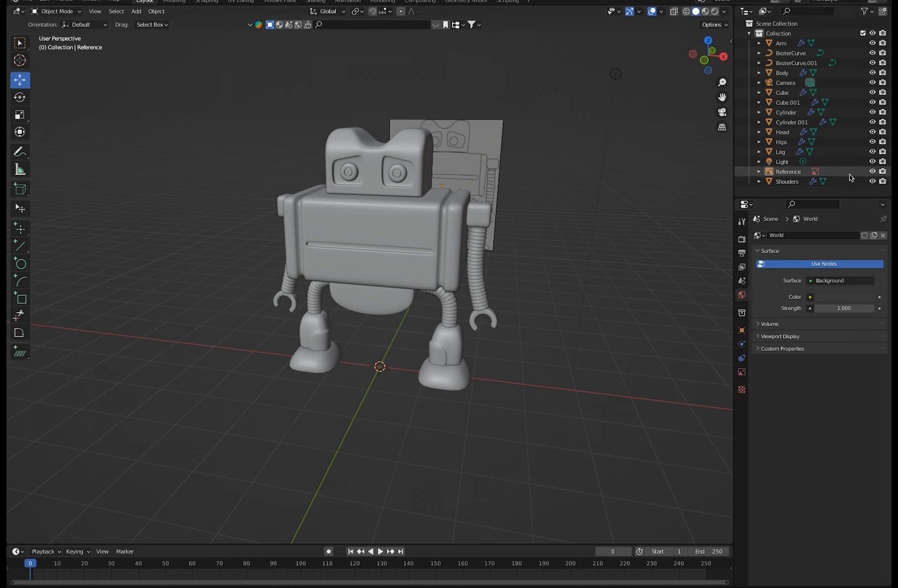
pyautogui.click(872, 171)
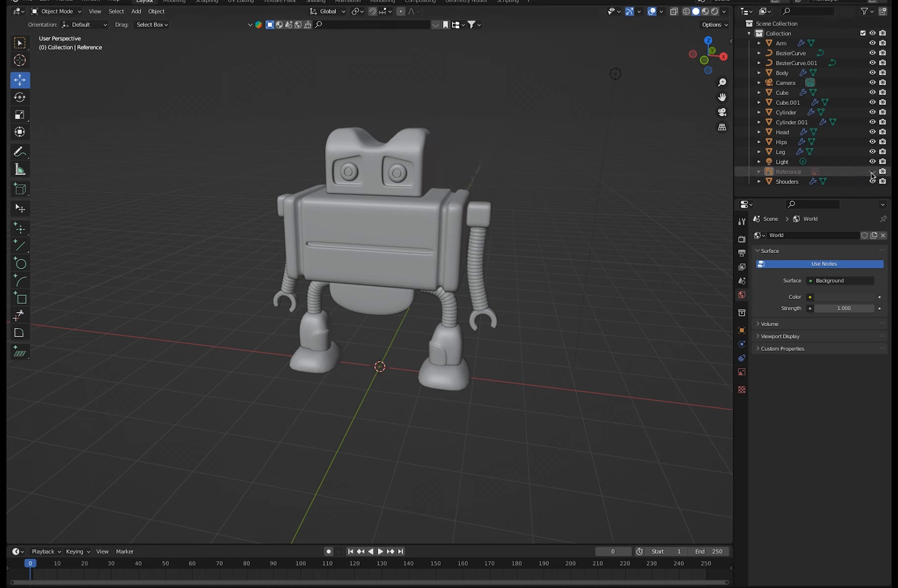
pyautogui.moveTo(434, 317); pyautogui.dragTo(405, 301, button='middle')
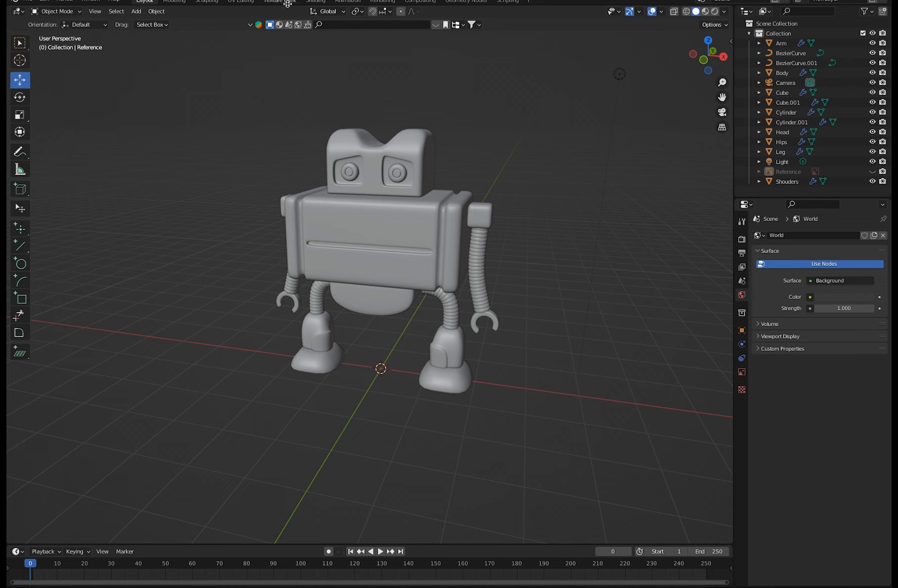
# In the Layout workspace, split the 3D viewport side by side and change the new area to a Shader Editor.
pyautogui.click(316, 1)
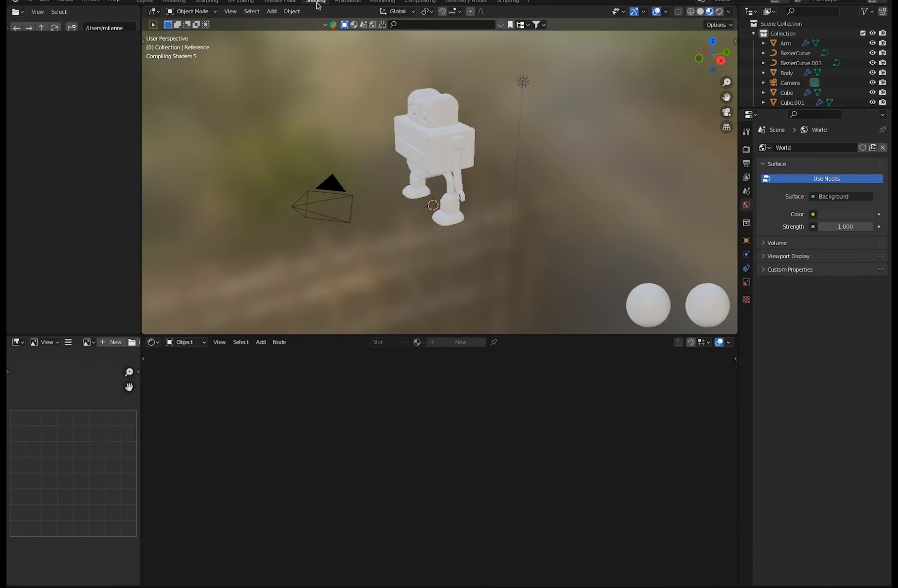
pyautogui.click(145, 2)
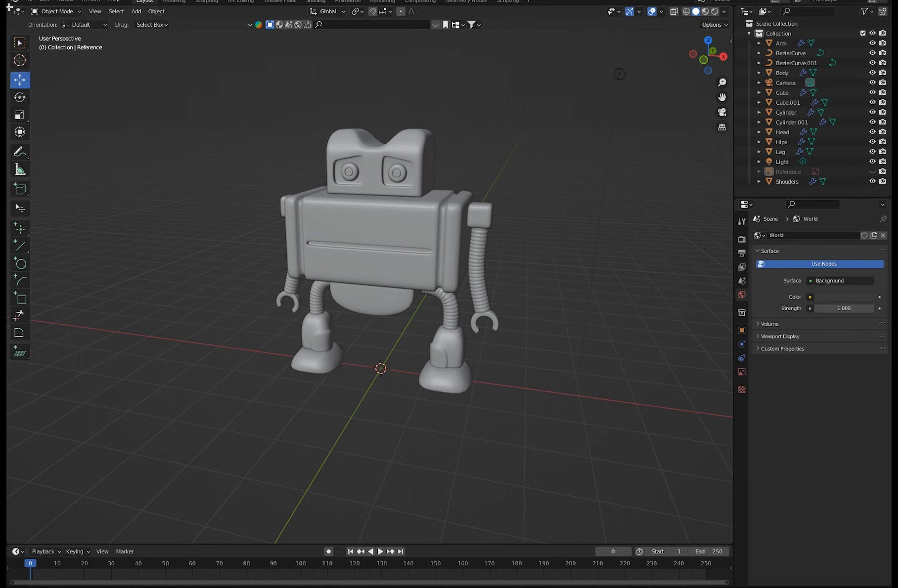
pyautogui.moveTo(9, 7); pyautogui.dragTo(364, 35)
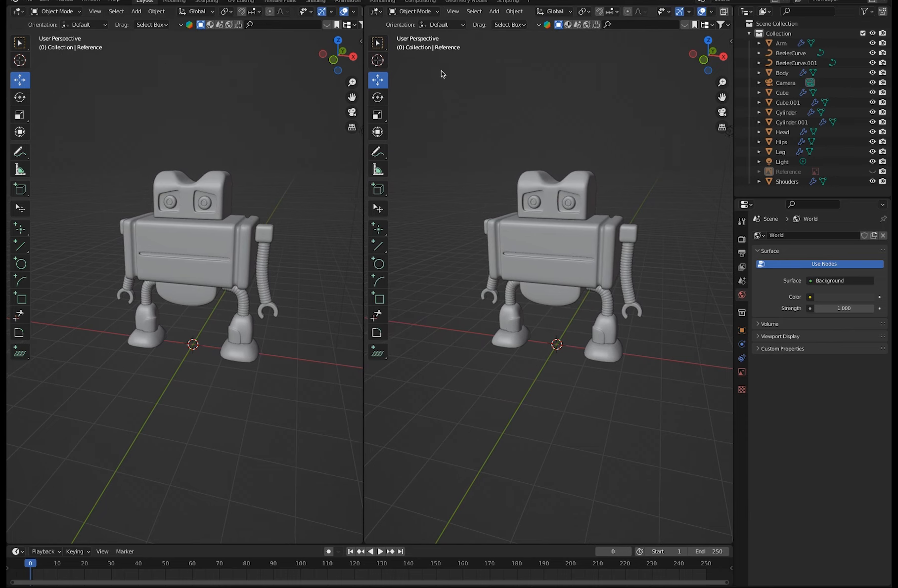
pyautogui.click(17, 12)
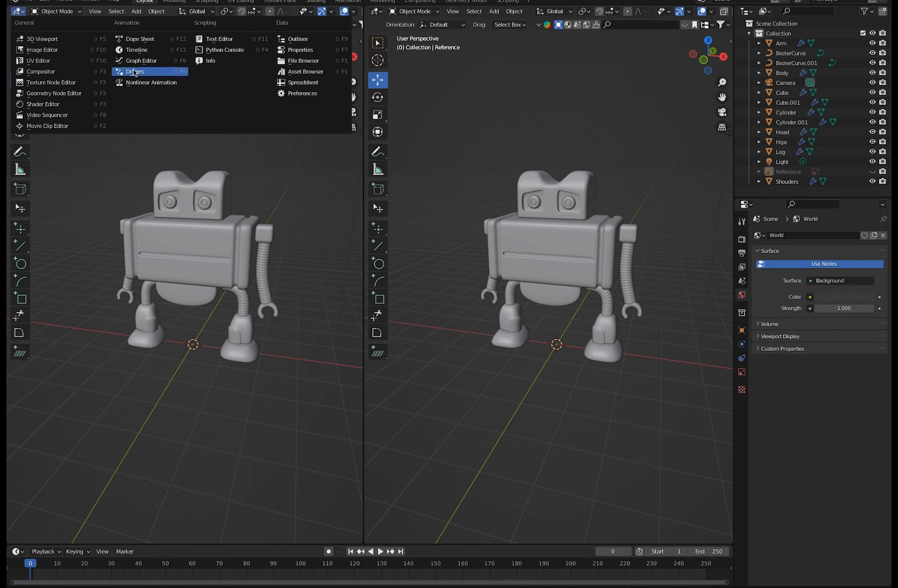
pyautogui.click(66, 104)
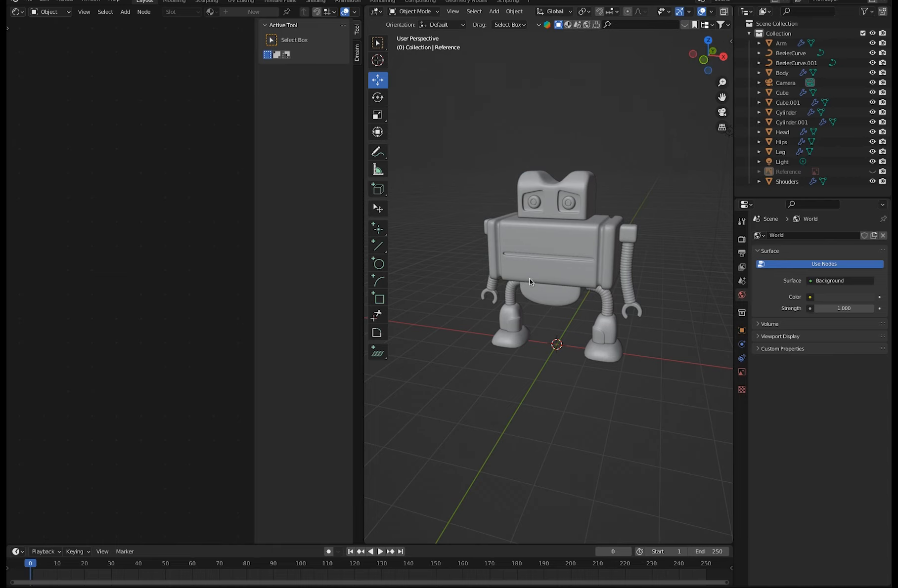
# Switch to the camera view, lock the camera to the view and reposition it to frame more of the robot.
pyautogui.press('KP_0')
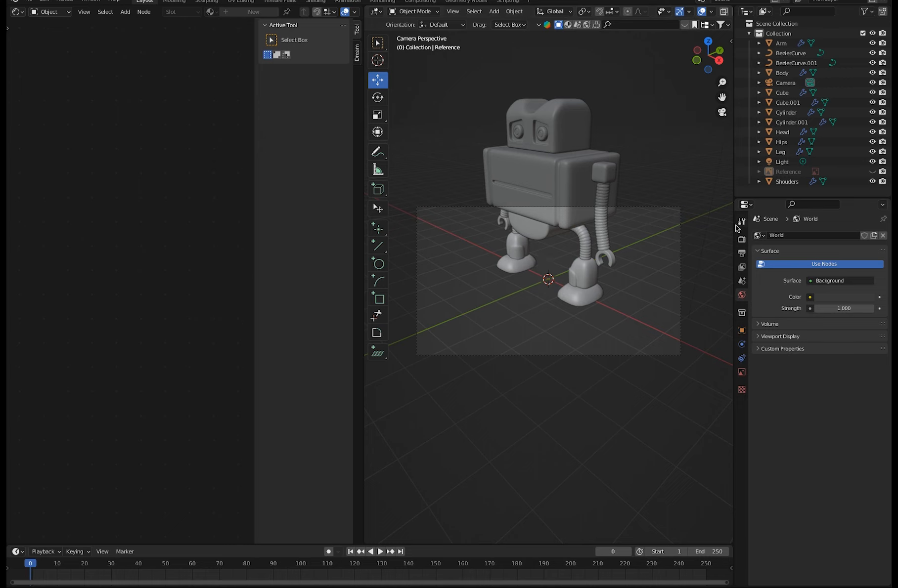
pyautogui.click(742, 240)
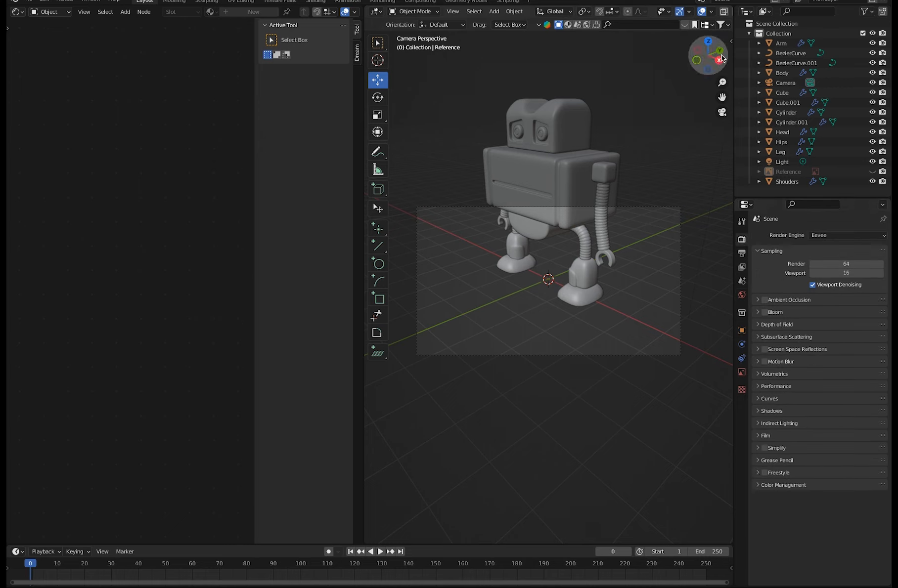
pyautogui.click(731, 42)
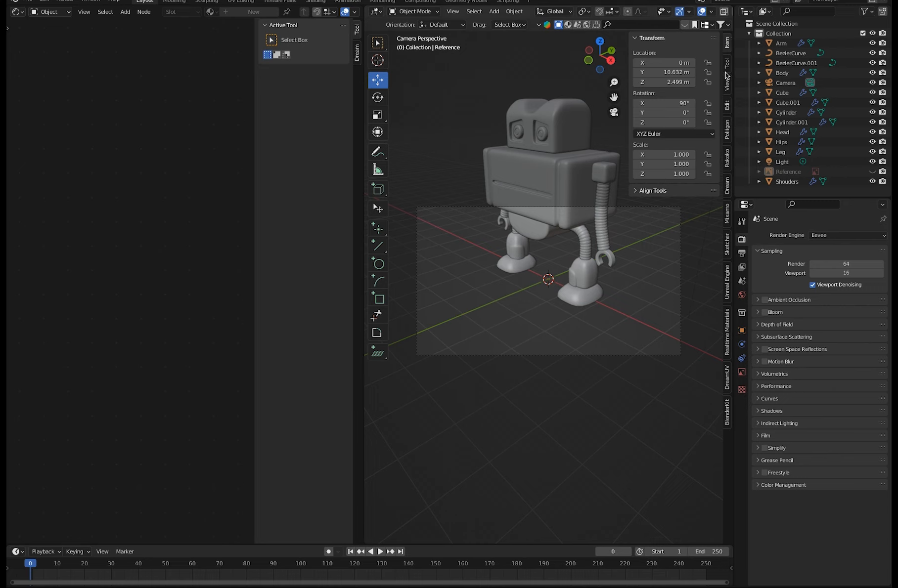
pyautogui.click(726, 79)
pyautogui.click(671, 162)
pyautogui.moveTo(492, 321); pyautogui.dragTo(524, 358, button='middle')
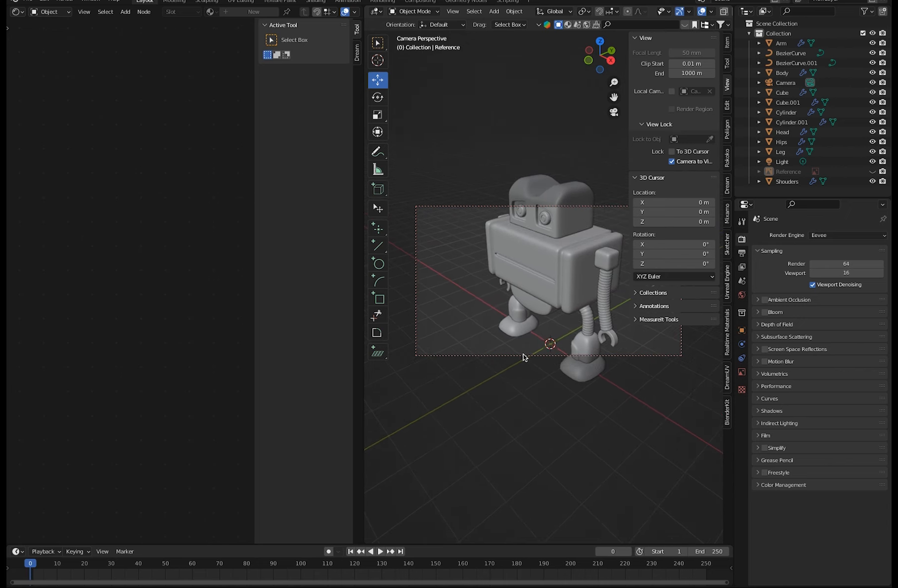
# Open the horizontal output resolution of the render for editing.
pyautogui.click(742, 224)
pyautogui.click(742, 239)
pyautogui.click(742, 254)
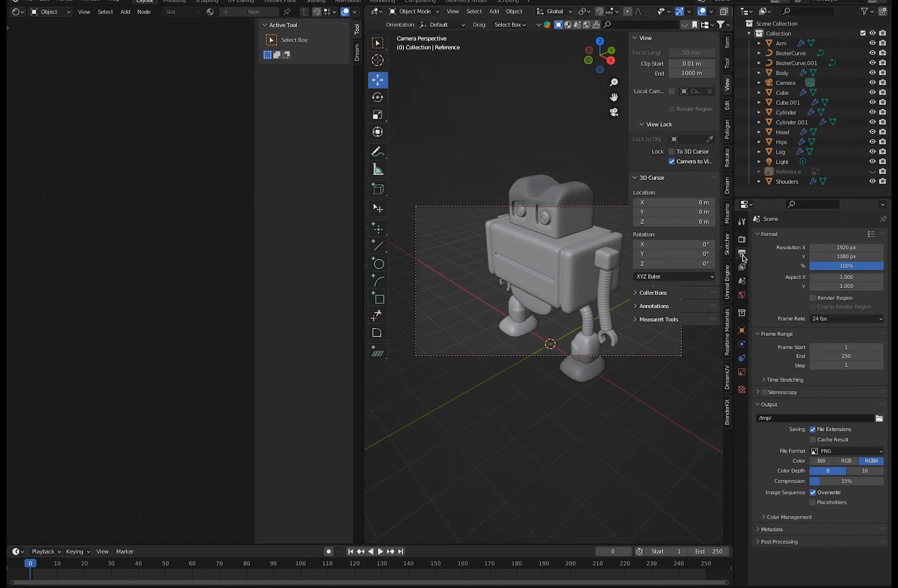
pyautogui.click(833, 249)
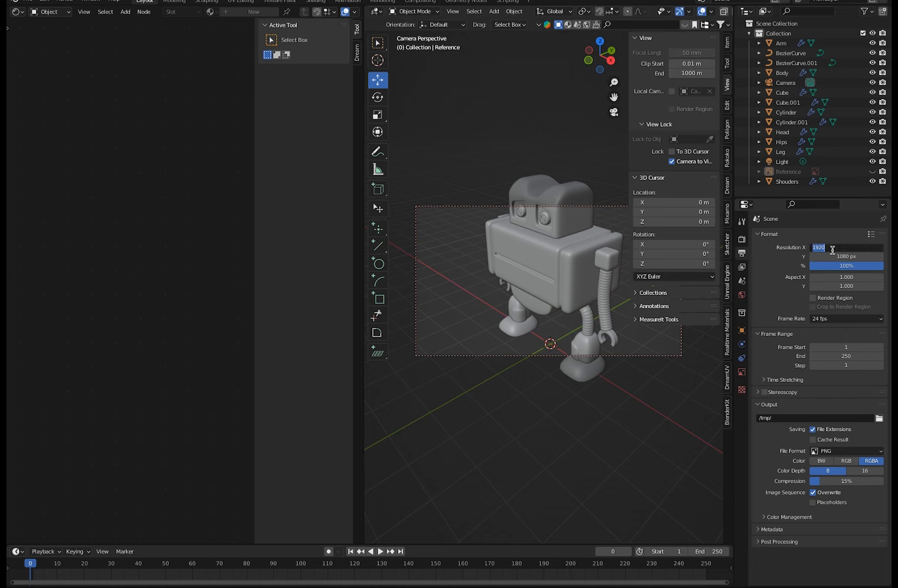
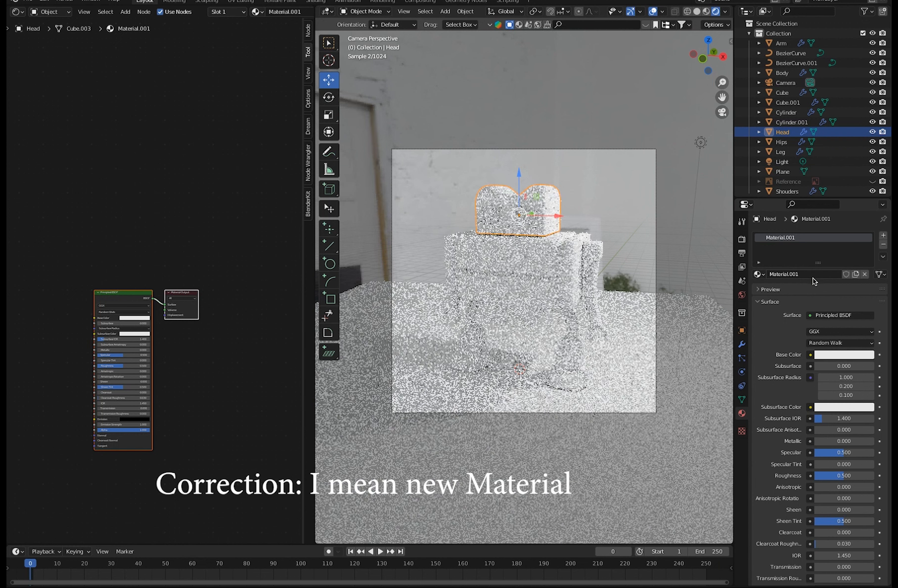
# Rename the head's material to Plastic.
pyautogui.click(802, 274)
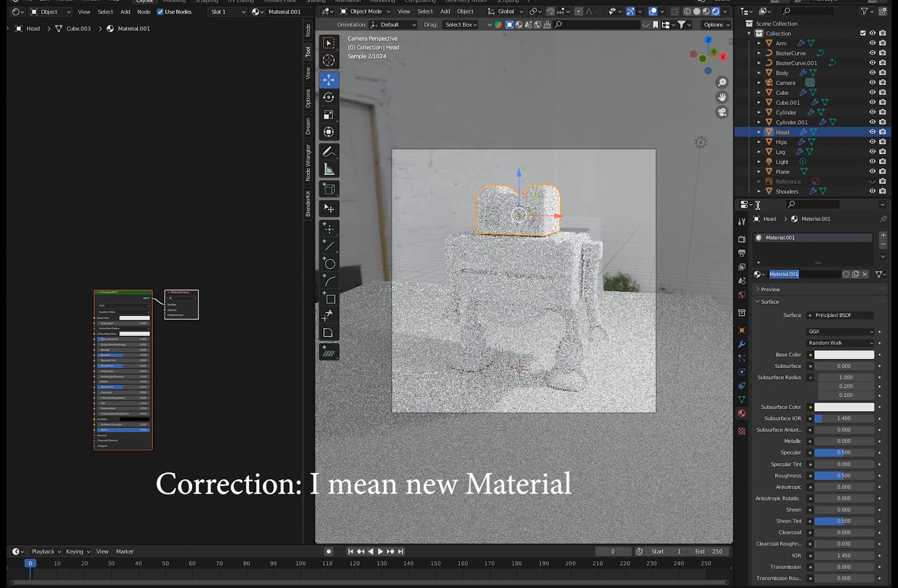
pyautogui.write('Plastic')
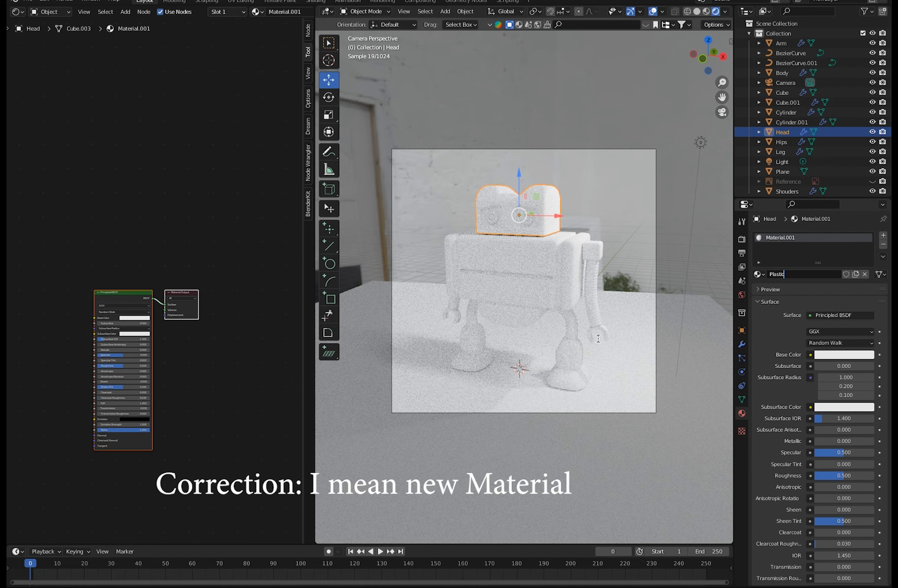
pyautogui.press('Return')
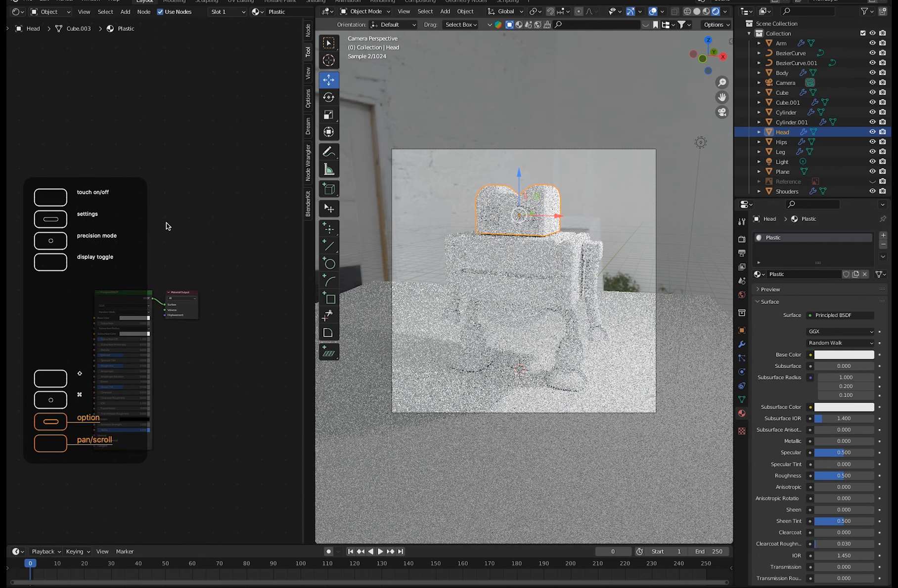
# Move the Principled BSDF and Material Output nodes apart so both are readable in the shader editor.
pyautogui.moveTo(136, 293); pyautogui.dragTo(152, 293)
pyautogui.keyDown('ctrl'); pyautogui.moveTo(166, 331); pyautogui.dragTo(14, 244, button='middle'); pyautogui.keyUp('ctrl')
pyautogui.moveTo(143, 307); pyautogui.dragTo(125, 273)
pyautogui.moveTo(208, 307); pyautogui.dragTo(242, 157)
pyautogui.moveTo(206, 185); pyautogui.dragTo(190, 199)
pyautogui.moveTo(171, 287); pyautogui.dragTo(205, 188)
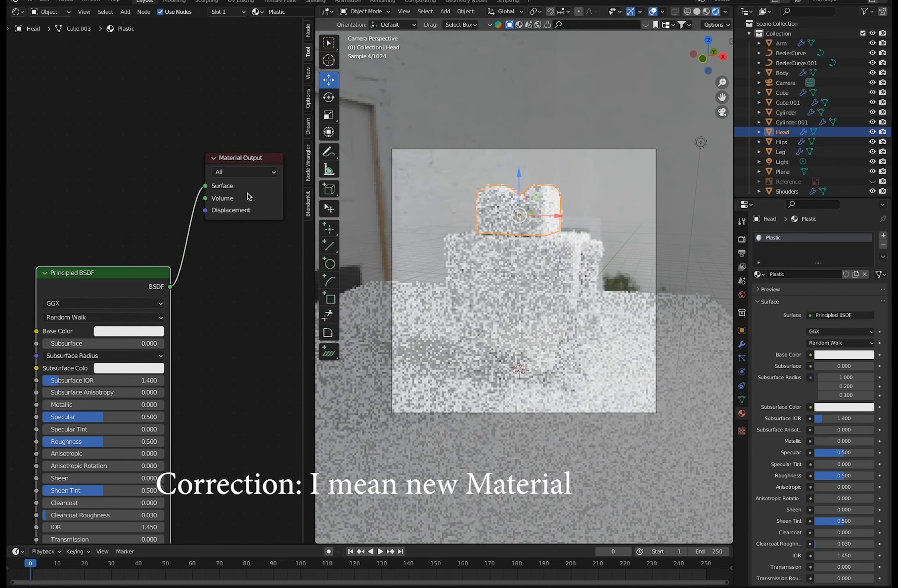
pyautogui.moveTo(252, 161); pyautogui.dragTo(255, 162)
pyautogui.keyDown('ctrl'); pyautogui.moveTo(188, 238); pyautogui.dragTo(283, 371, button='middle'); pyautogui.keyUp('ctrl')
pyautogui.moveTo(211, 222); pyautogui.dragTo(235, 258)
pyautogui.keyDown('ctrl'); pyautogui.moveTo(181, 288); pyautogui.dragTo(117, 246, button='middle'); pyautogui.keyUp('ctrl')
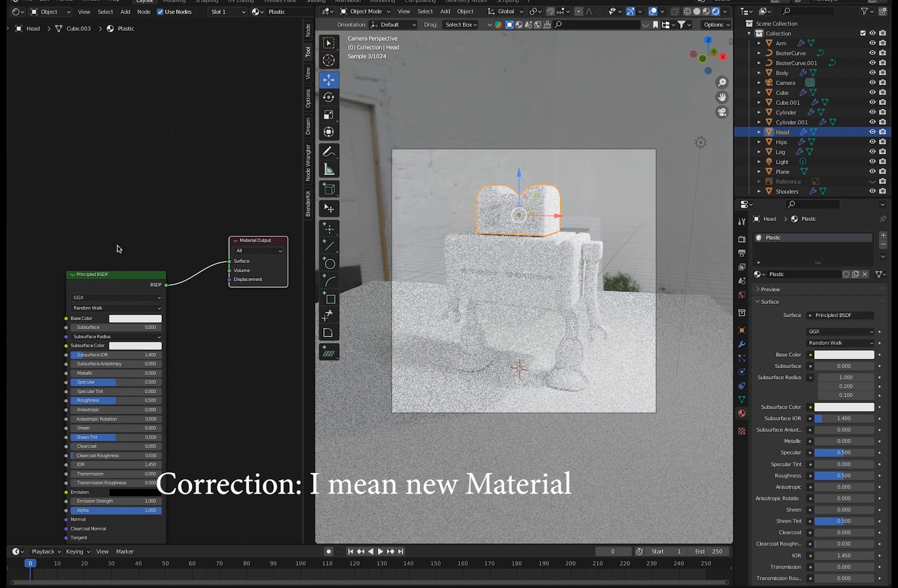
pyautogui.moveTo(119, 277); pyautogui.dragTo(118, 259)
# Try a light blue Base Color on the Plastic material and undo it.
pyautogui.click(123, 301)
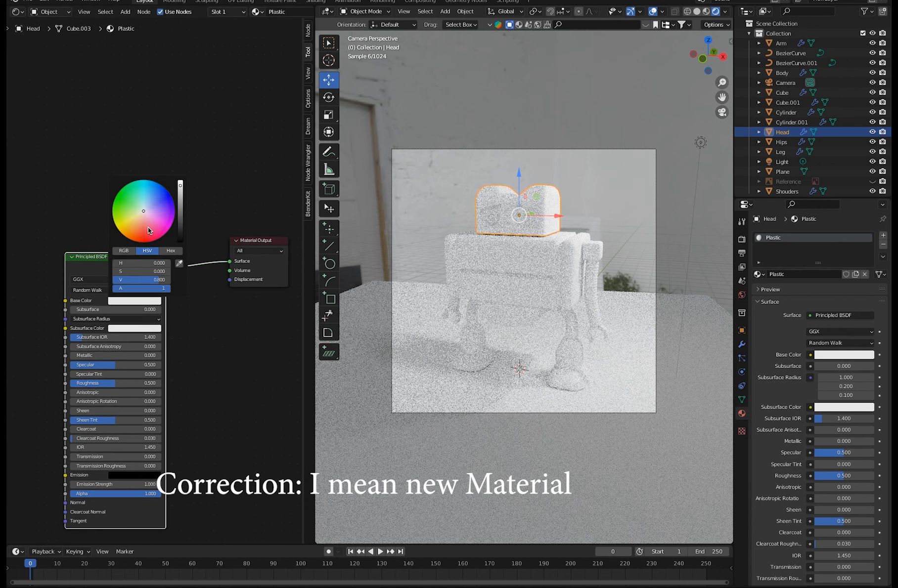
pyautogui.click(122, 202)
pyautogui.click(151, 196)
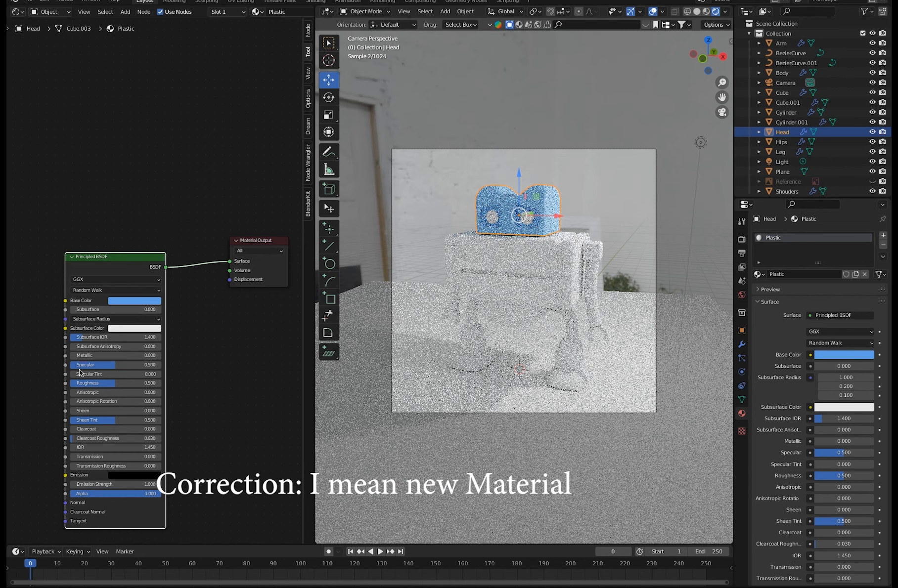
pyautogui.keyDown('ctrl'); pyautogui.moveTo(149, 363); pyautogui.dragTo(194, 377, button='middle'); pyautogui.keyUp('ctrl')
pyautogui.keyDown('ctrl'); pyautogui.moveTo(161, 368); pyautogui.dragTo(183, 394, button='middle'); pyautogui.keyUp('ctrl')
pyautogui.moveTo(183, 394); pyautogui.dragTo(175, 424, button='middle')
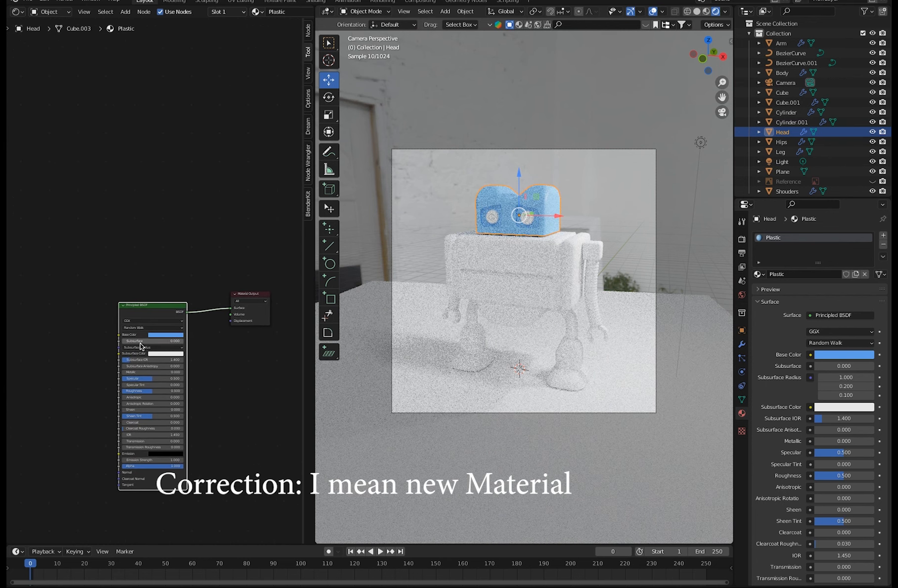
pyautogui.hotkey('ctrl', 'z')
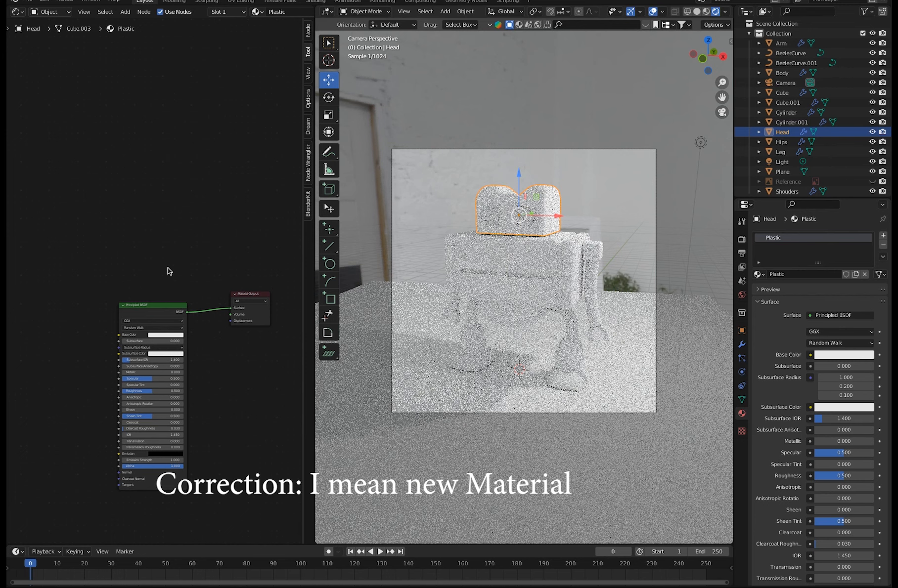
# Reposition the Principled BSDF and Material Output nodes, leaving free space beside them for texture nodes.
pyautogui.moveTo(178, 250); pyautogui.dragTo(185, 243, button='middle')
pyautogui.moveTo(183, 296); pyautogui.dragTo(188, 291)
pyautogui.moveTo(250, 286); pyautogui.dragTo(263, 214)
pyautogui.moveTo(180, 292); pyautogui.dragTo(198, 302)
pyautogui.moveTo(255, 285); pyautogui.dragTo(266, 216)
pyautogui.moveTo(185, 300); pyautogui.dragTo(174, 260)
pyautogui.scroll(4, 145, 258)
pyautogui.scroll(-2, 212, 275)
pyautogui.moveTo(268, 218); pyautogui.dragTo(250, 215)
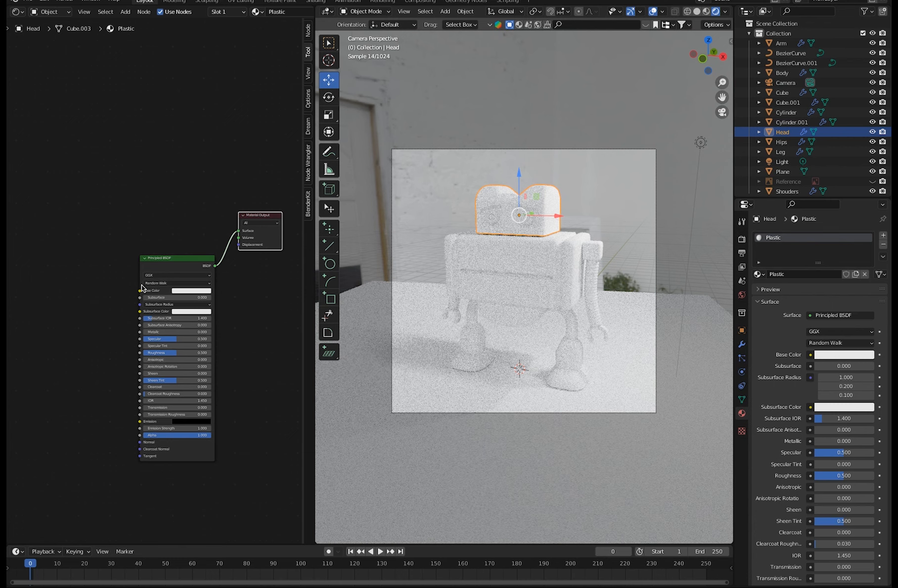
pyautogui.click(83, 155)
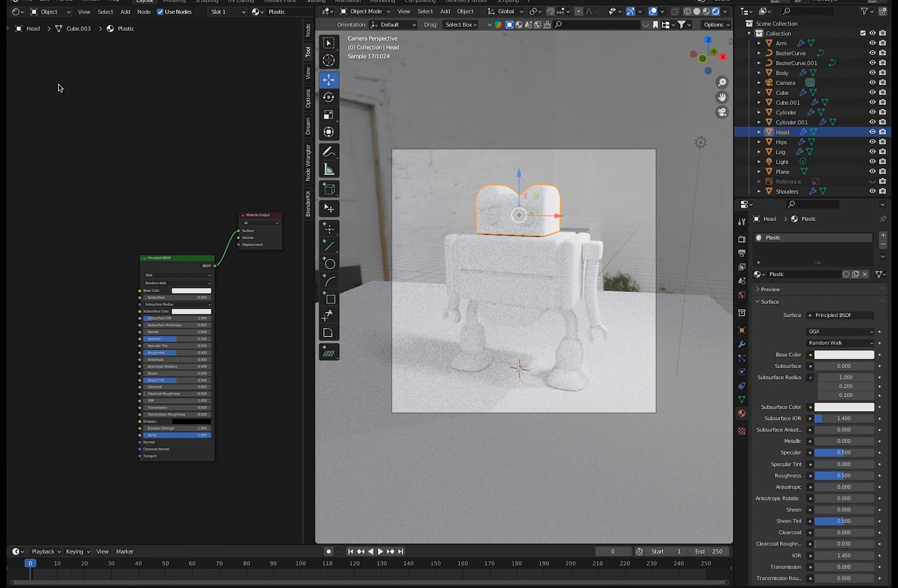
# Add an Image Texture node and place it above and before the Principled BSDF node.
pyautogui.click(126, 11)
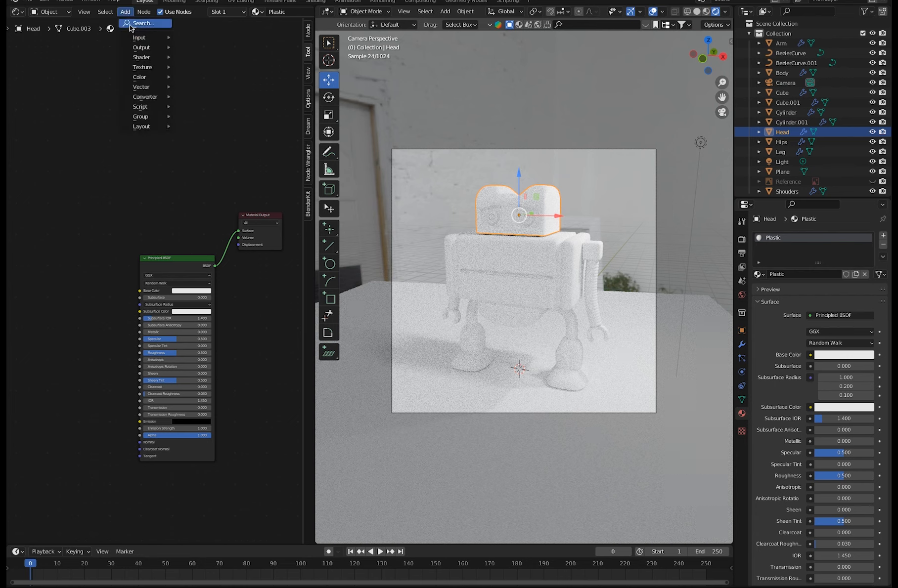
pyautogui.click(129, 24)
pyautogui.write('imag')
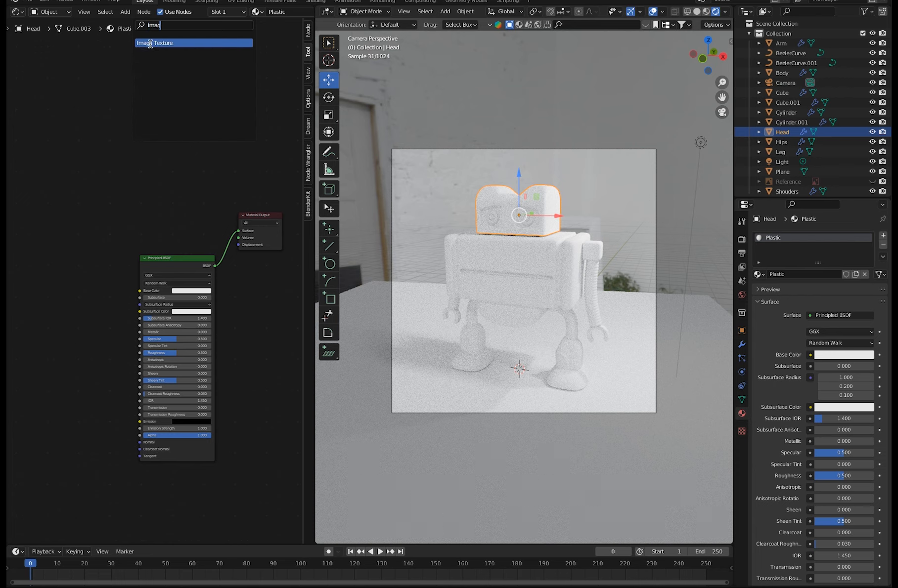
pyautogui.click(151, 43)
pyautogui.click(69, 192)
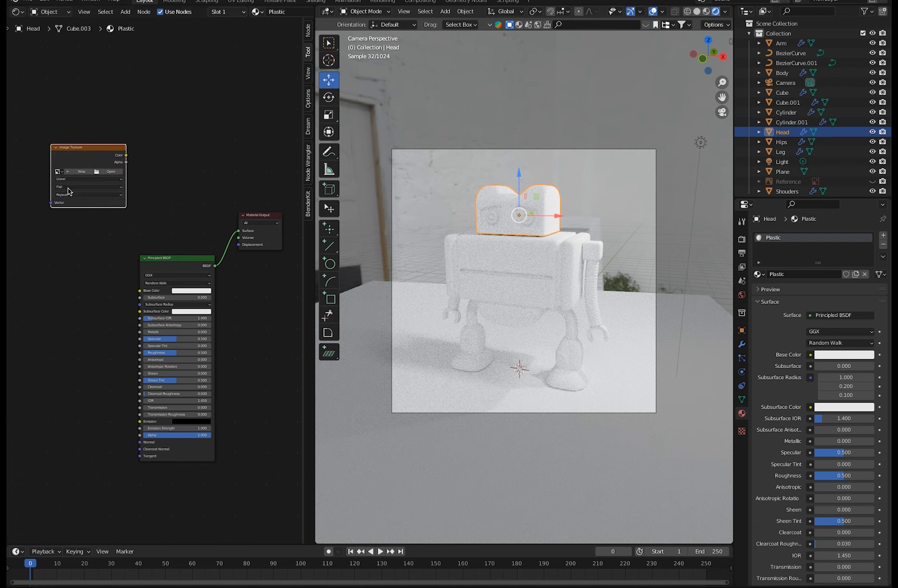
# Load scuffed-plastic5-alb.png from textures/scuffed-plastic-1-bl into the texture node and connect its Color to the Principled BSDF's Base Color.
pyautogui.click(97, 172)
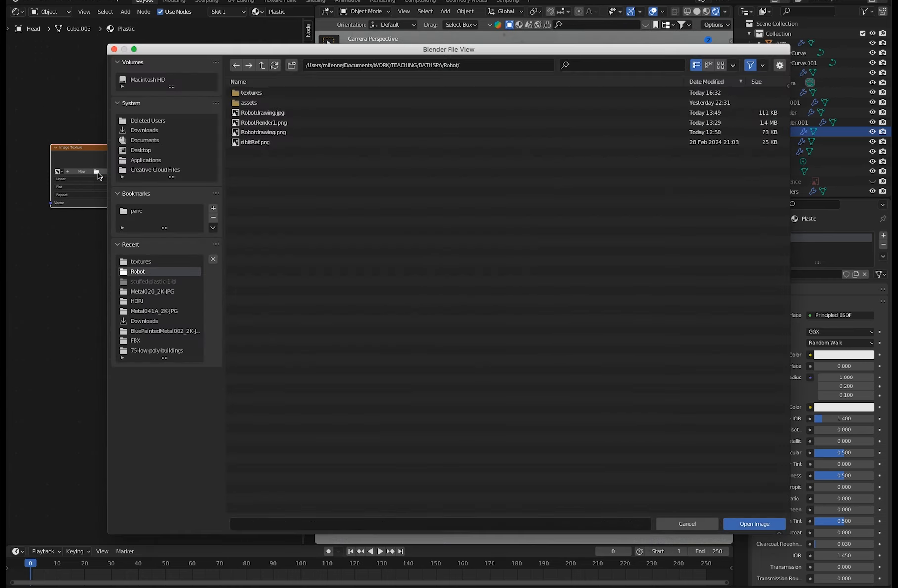
pyautogui.doubleClick(243, 93)
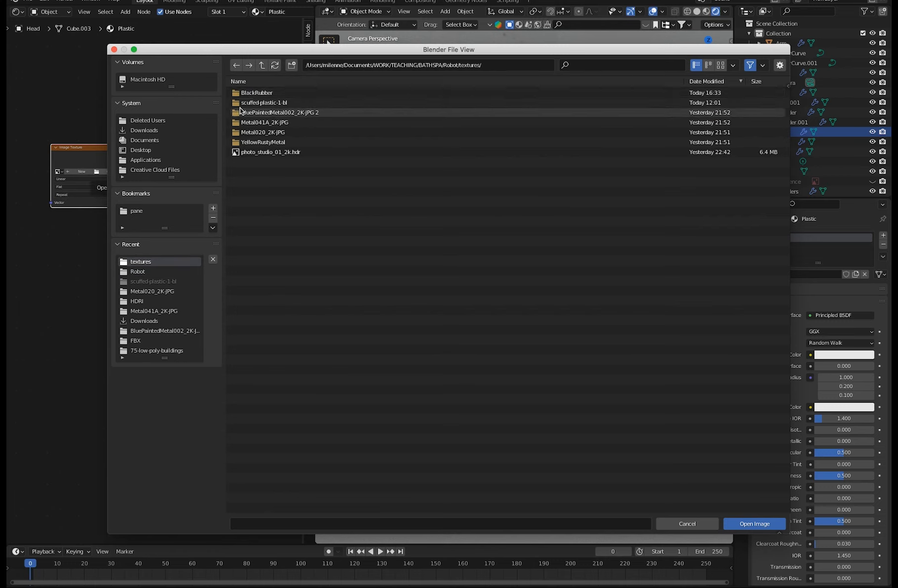
pyautogui.doubleClick(239, 103)
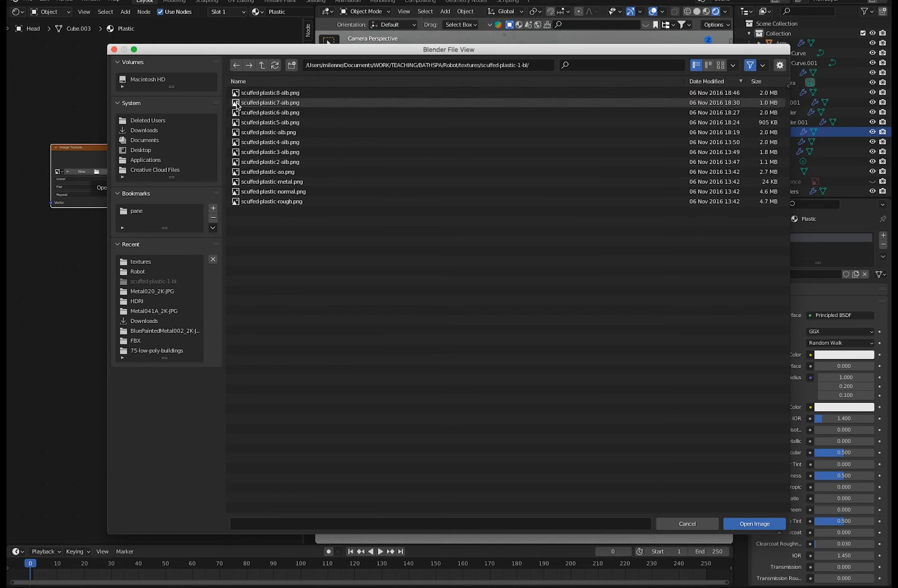
pyautogui.click(268, 123)
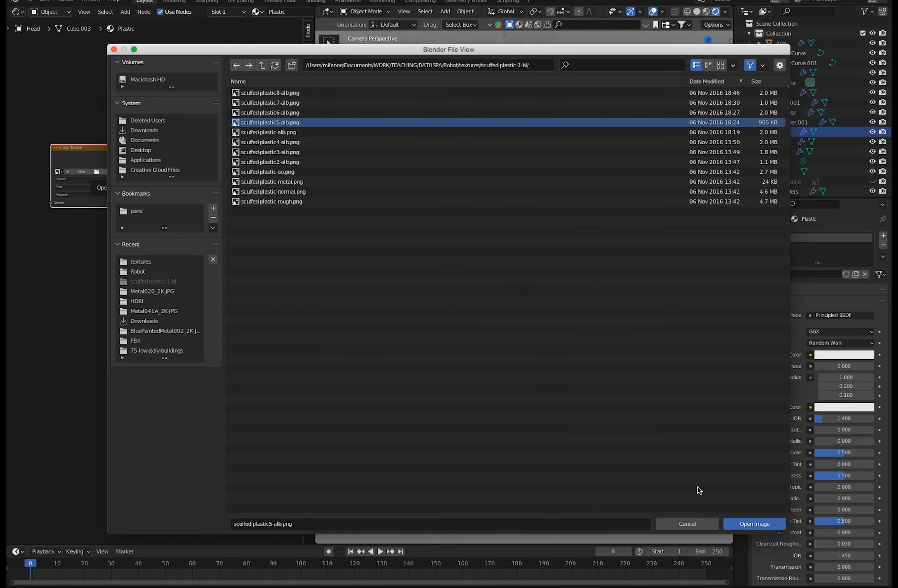
pyautogui.click(732, 523)
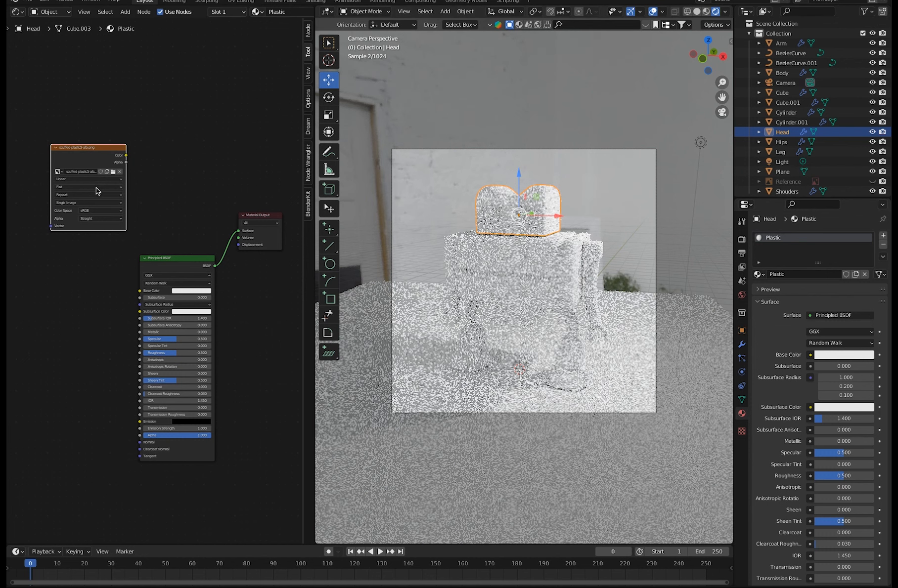
pyautogui.moveTo(86, 151); pyautogui.dragTo(141, 290)
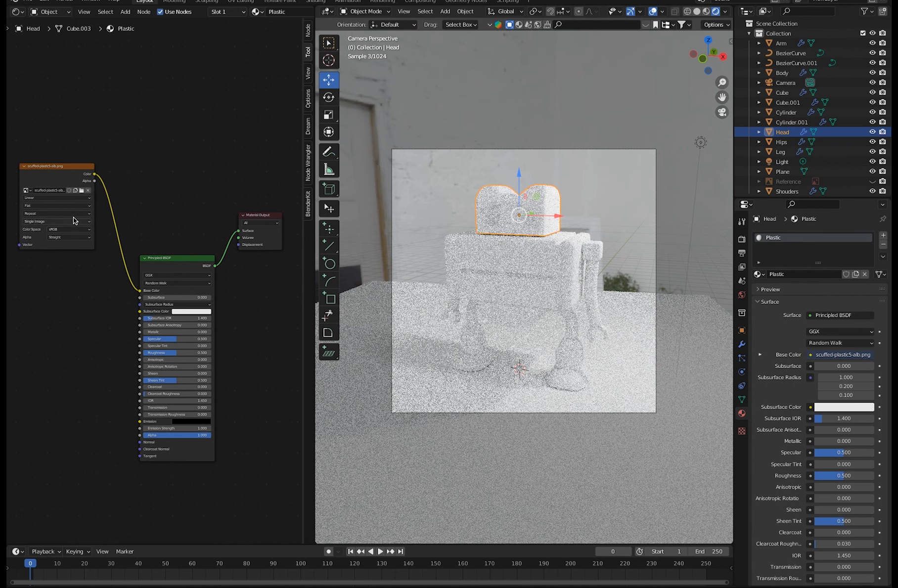
pyautogui.click(705, 12)
pyautogui.click(716, 11)
# Try scuffed-plastic4-alb.png and scuffed-plastic6-alb.png as the head's base colour image.
pyautogui.click(82, 190)
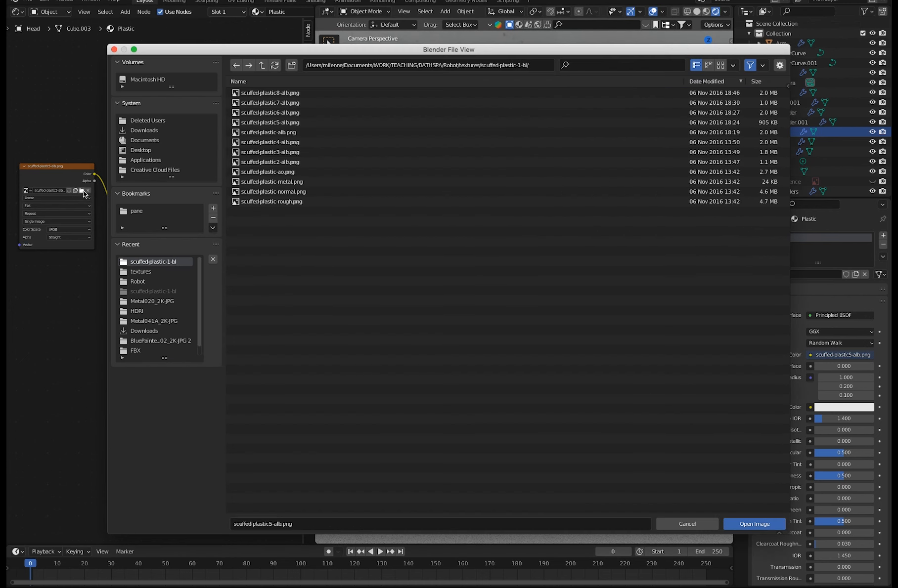
pyautogui.click(263, 142)
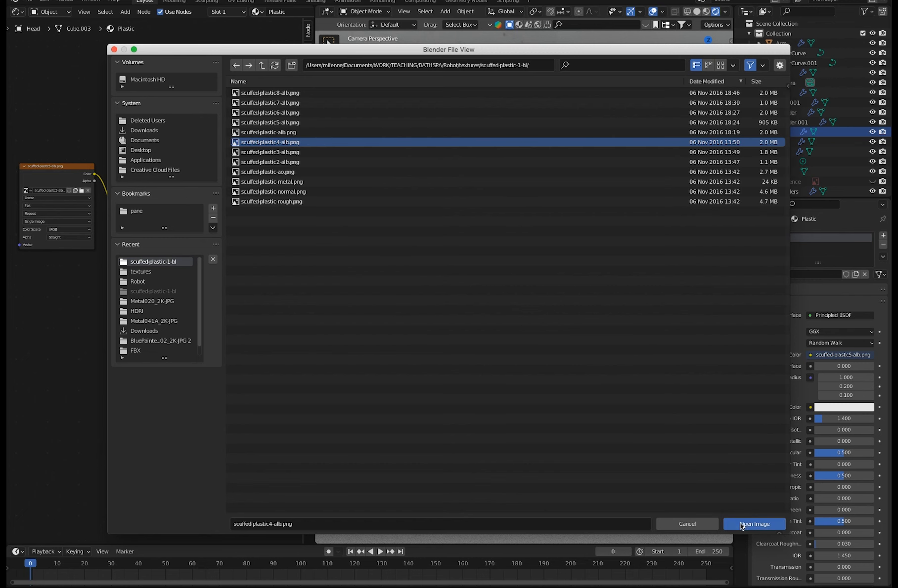
pyautogui.click(753, 524)
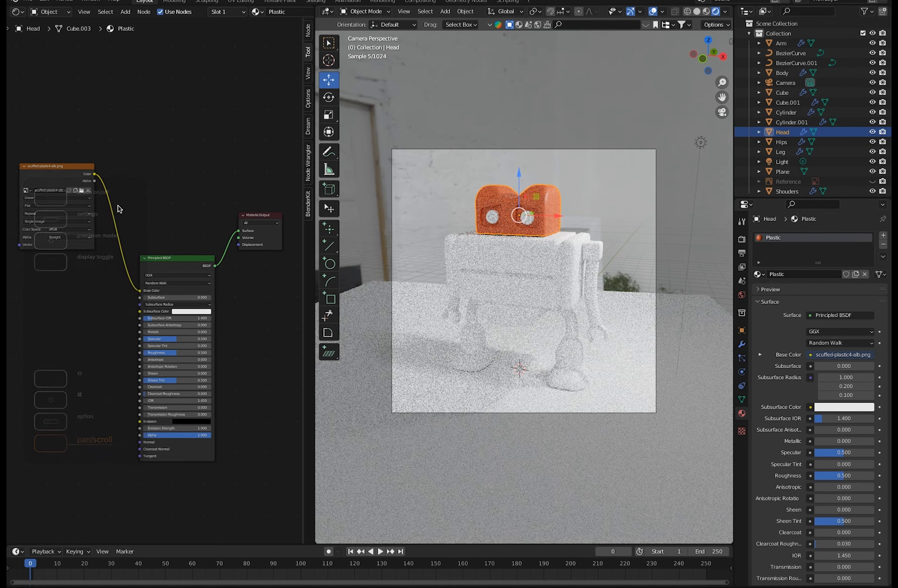
pyautogui.click(85, 193)
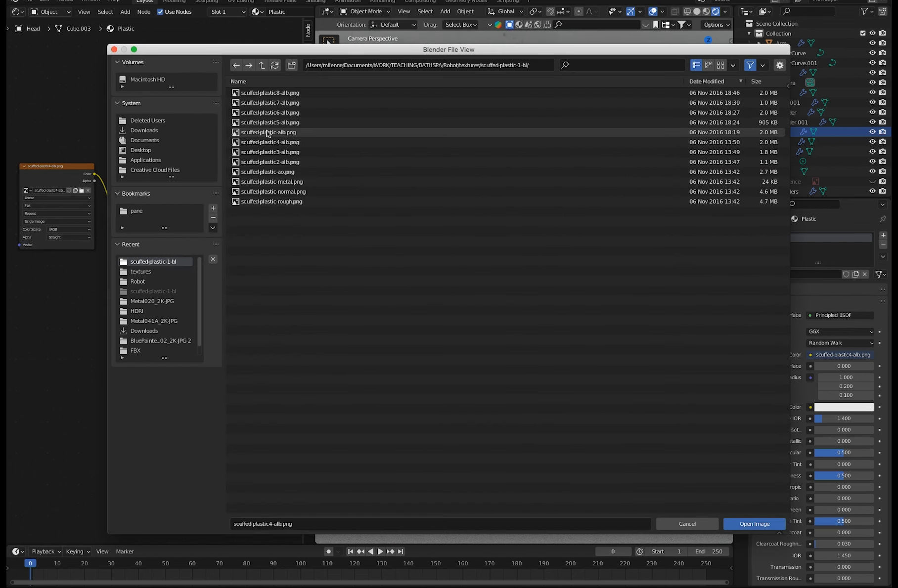
pyautogui.click(267, 113)
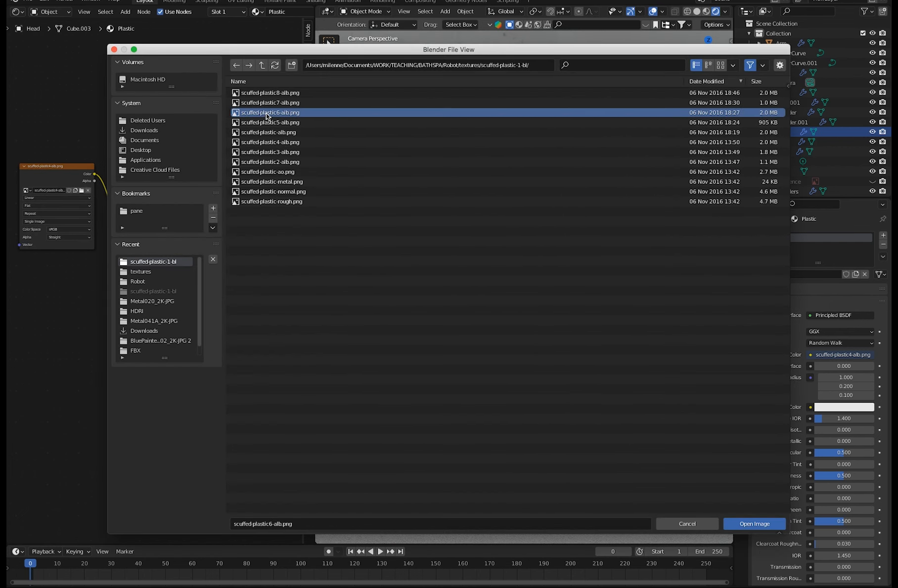
pyautogui.click(739, 526)
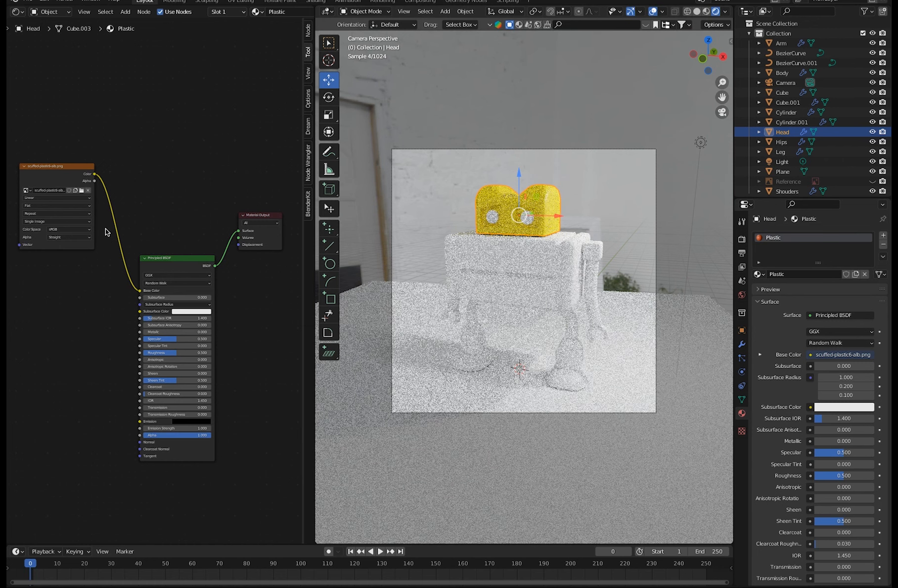
# Try scuffed-plastic7-alb.png, scuffed-plastic2-alb.png and scuffed-plastic3-alb.png as the head's base colour image.
pyautogui.click(81, 190)
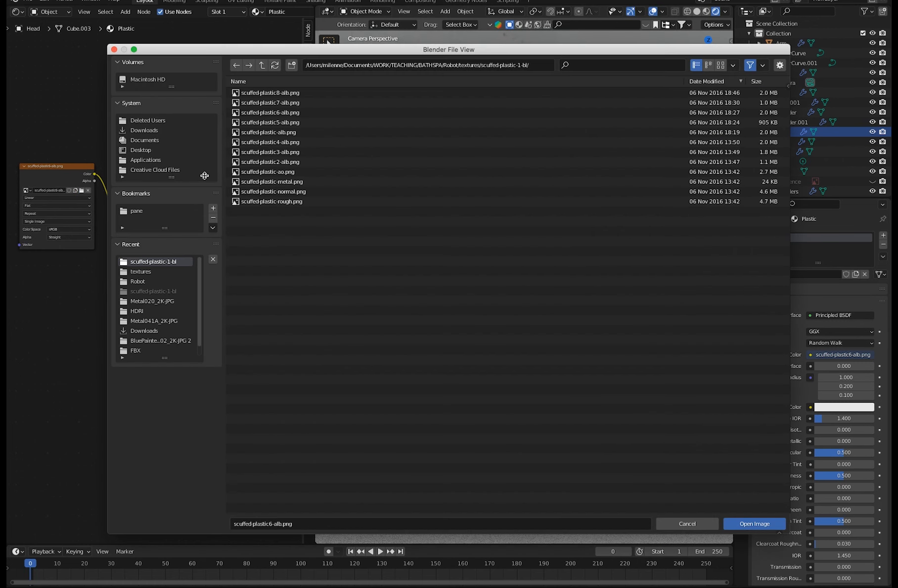
pyautogui.click(285, 103)
pyautogui.click(750, 526)
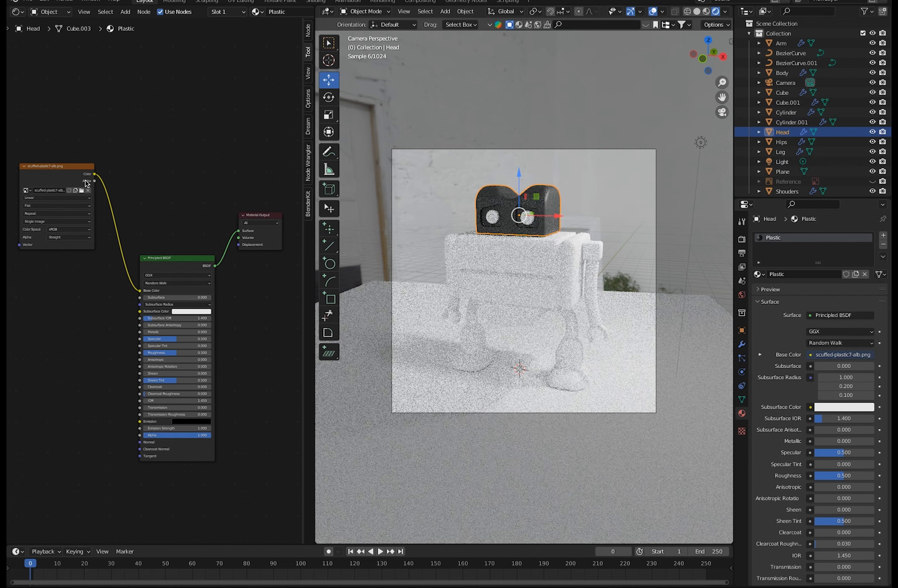
pyautogui.click(81, 192)
pyautogui.click(267, 162)
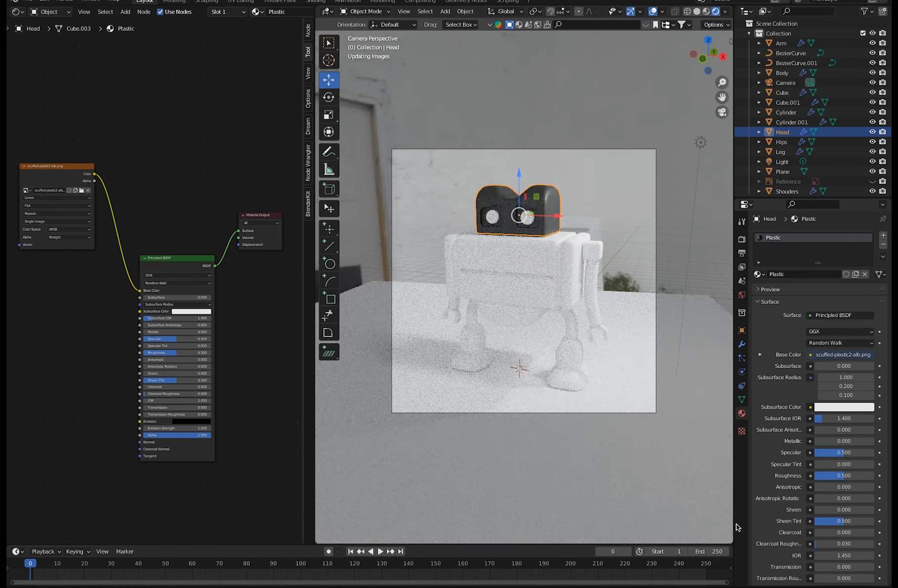
pyautogui.click(754, 524)
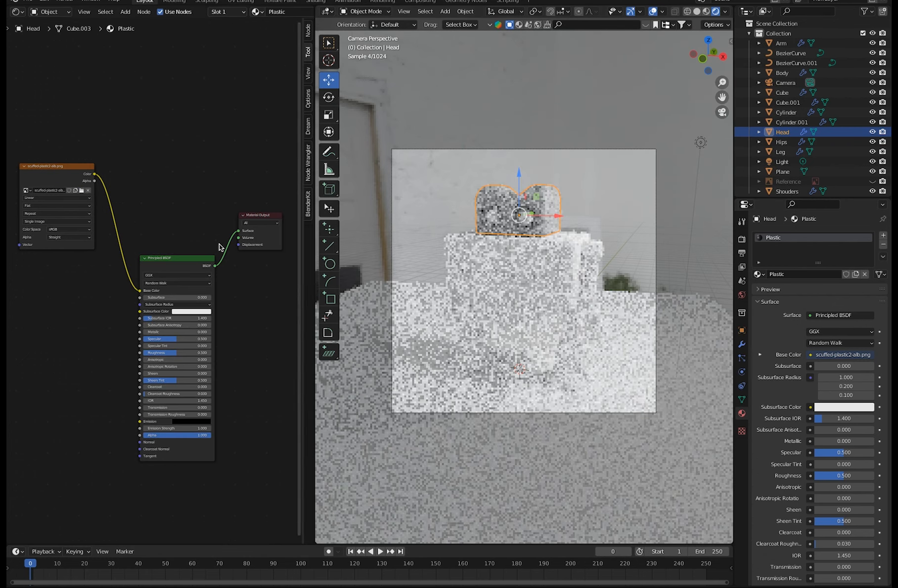
pyautogui.click(81, 191)
pyautogui.click(267, 152)
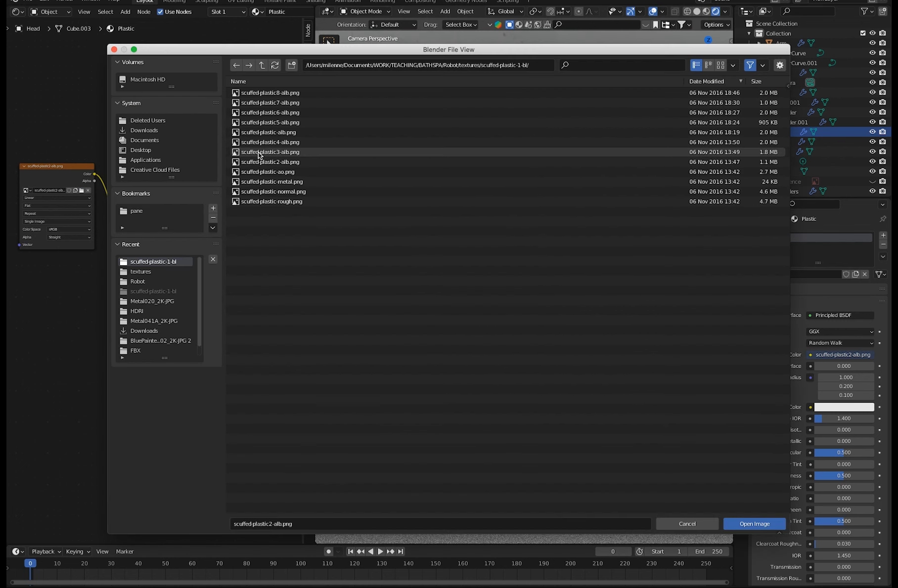
pyautogui.click(754, 523)
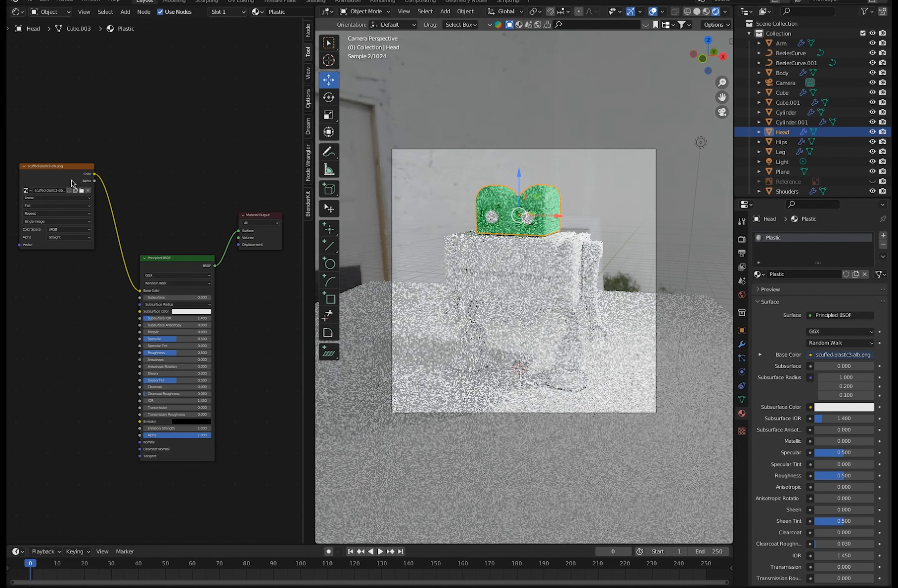
# Load scuffed-plastic4-alb.png into the image texture node that feeds the Base Color.
pyautogui.click(82, 191)
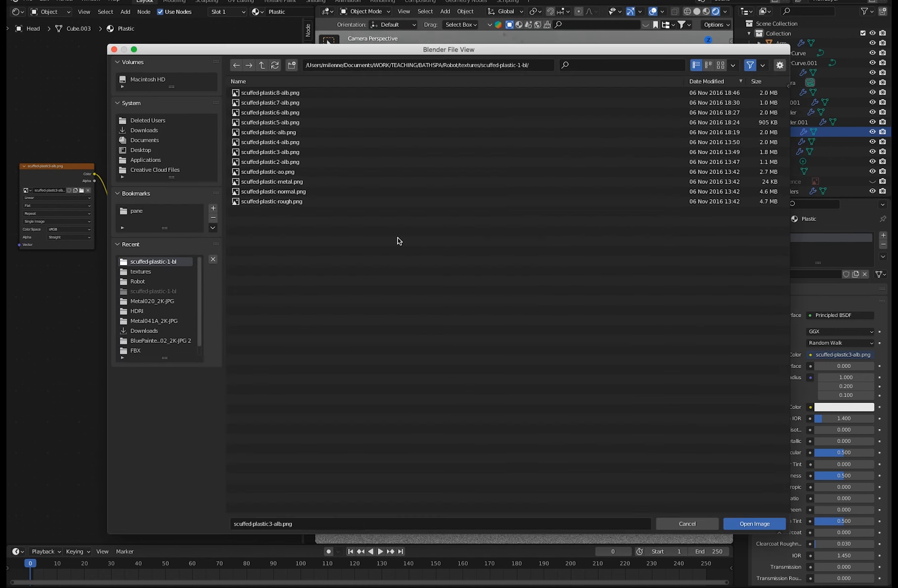
pyautogui.click(266, 143)
pyautogui.click(752, 524)
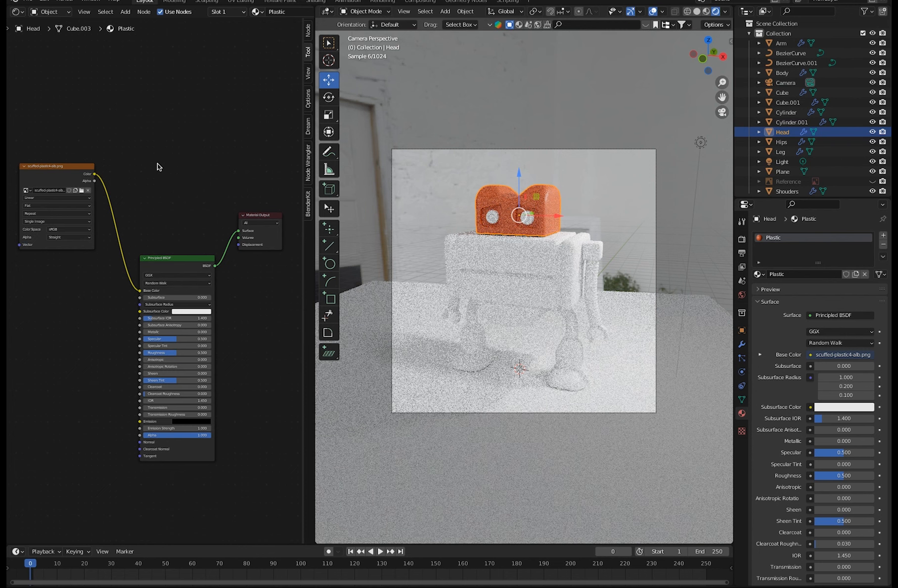
# Rearrange the image texture, Principled BSDF and Material Output nodes higher up in the shader editor.
pyautogui.click(63, 166)
pyautogui.moveTo(64, 166); pyautogui.dragTo(67, 143)
pyautogui.moveTo(174, 256); pyautogui.dragTo(181, 246)
pyautogui.moveTo(246, 227); pyautogui.dragTo(262, 195)
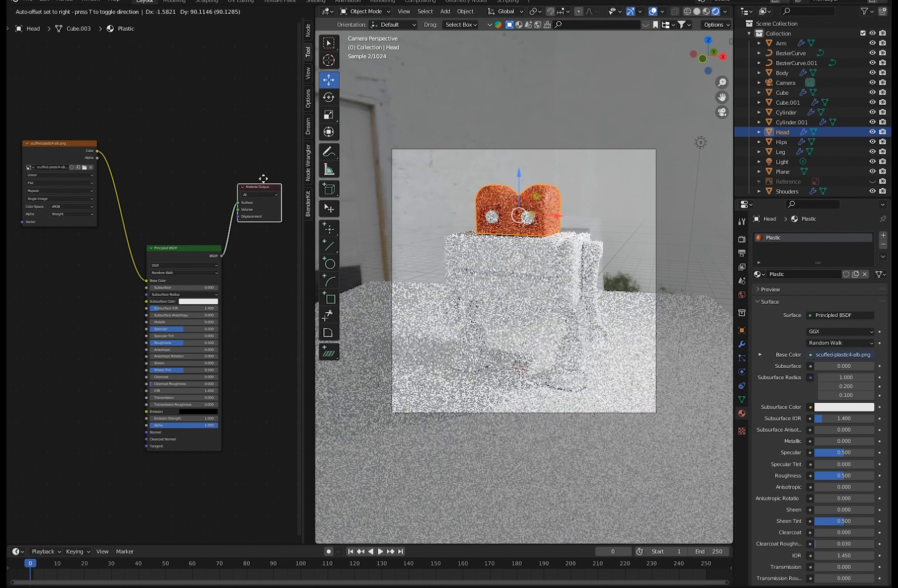
pyautogui.moveTo(110, 261)
pyautogui.keyDown('ctrl'); pyautogui.mouseDown(button='middle')
pyautogui.moveTo(80, 245)
pyautogui.moveTo(95, 254)
pyautogui.mouseUp(button='middle'); pyautogui.keyUp('ctrl')
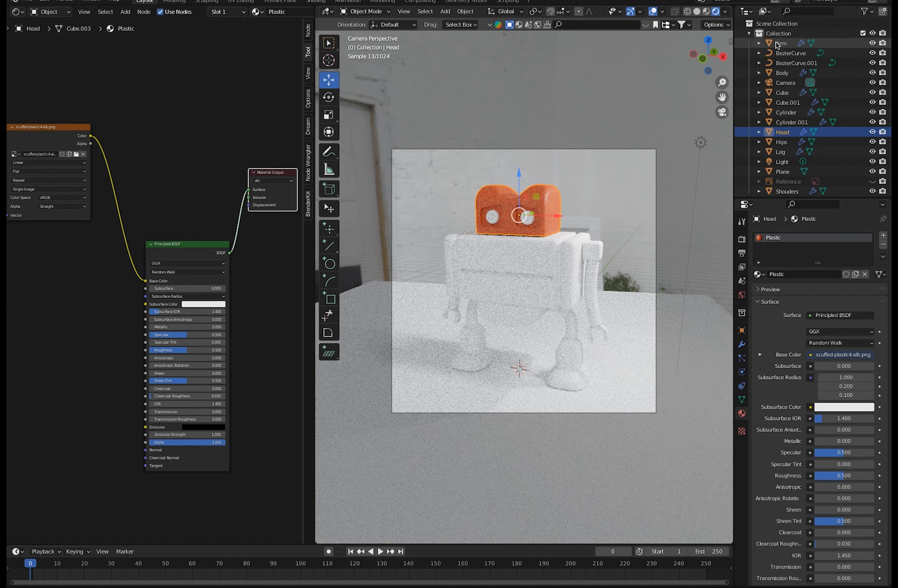
# Hide the Light object from the viewport.
pyautogui.scroll(-1, 889, 72)
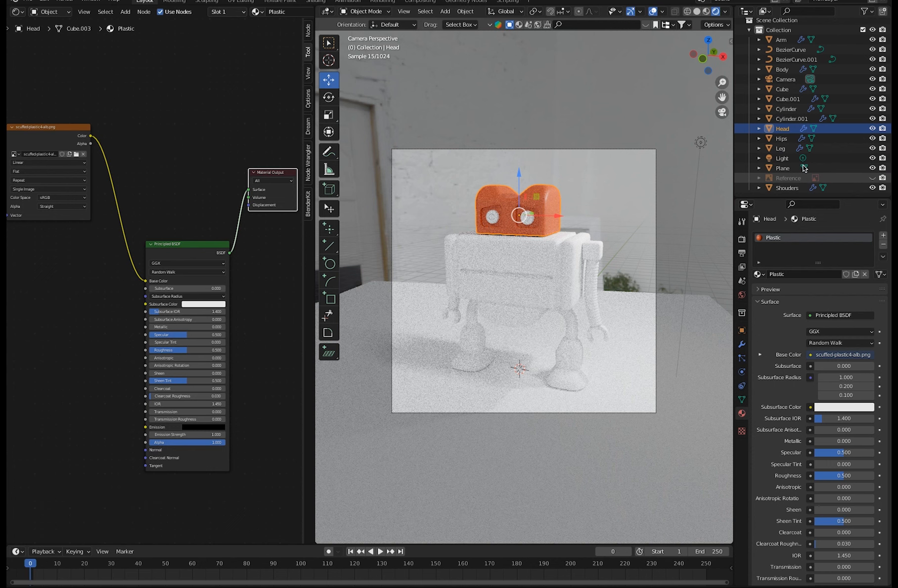
pyautogui.click(872, 158)
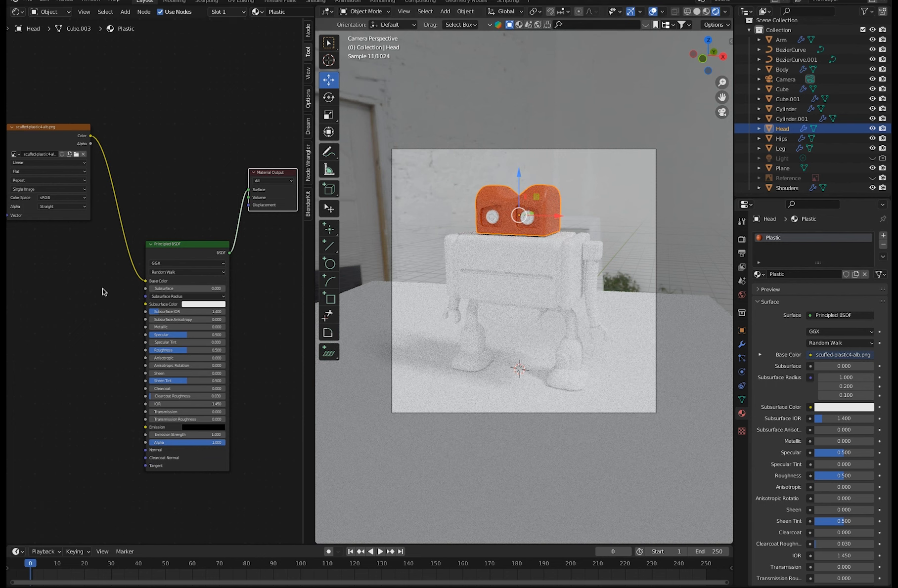
pyautogui.click(87, 298)
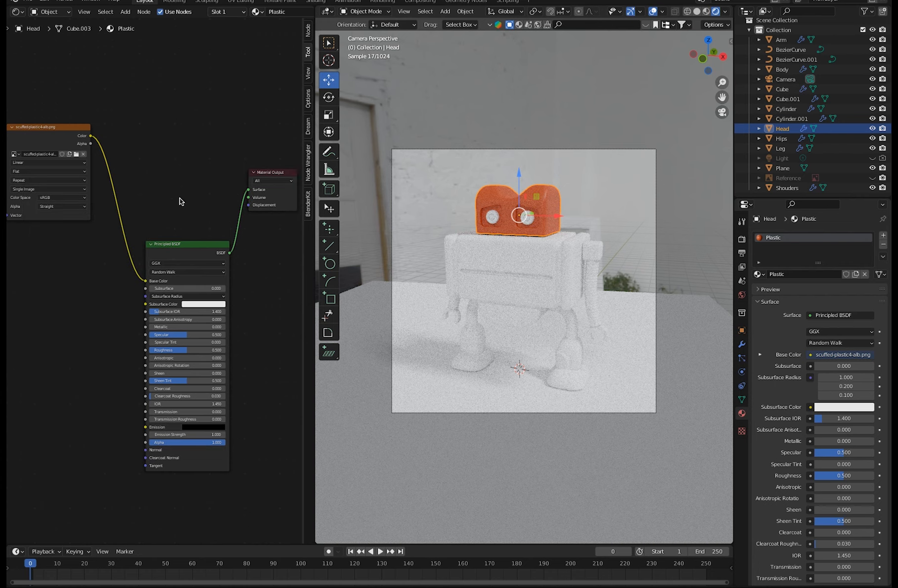
# Assign the existing Plastic material to the robot's Body.
pyautogui.click(466, 262)
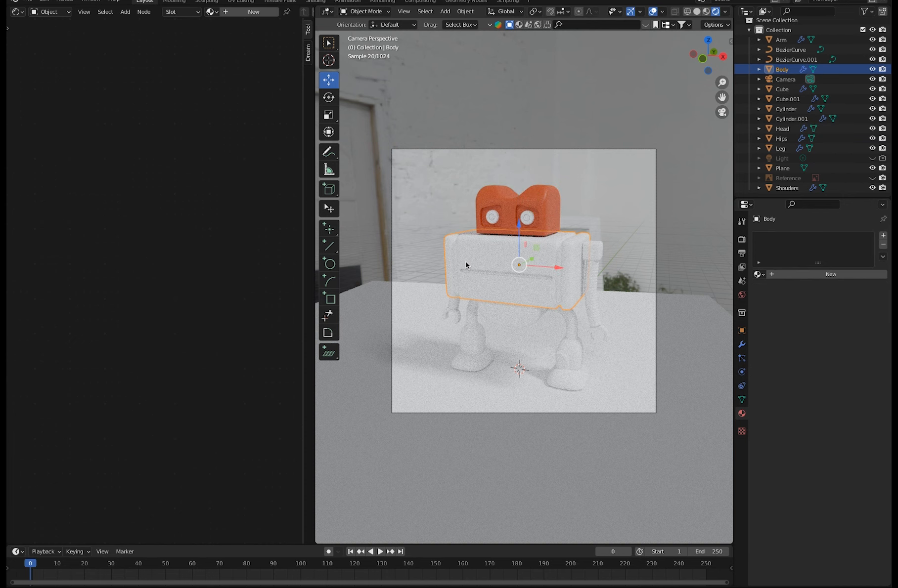
pyautogui.click(759, 274)
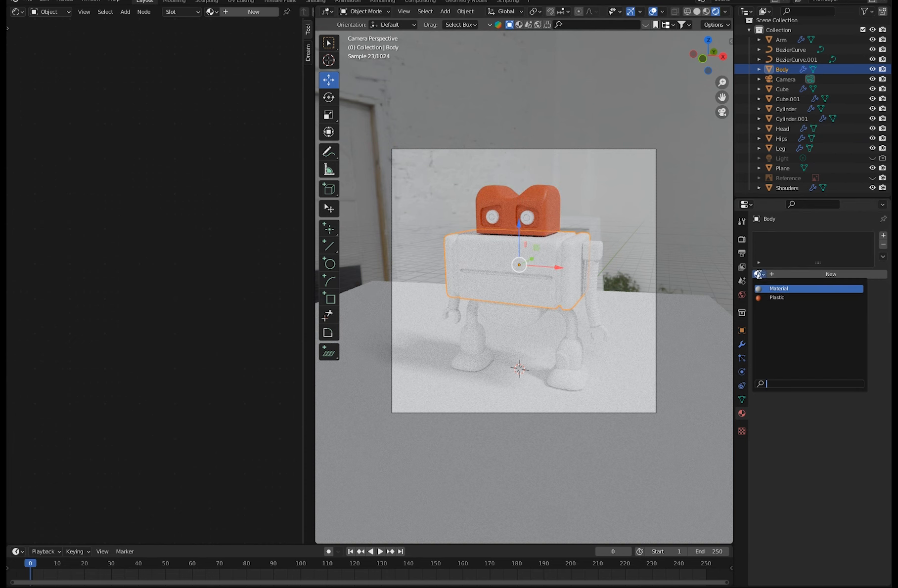
pyautogui.click(781, 298)
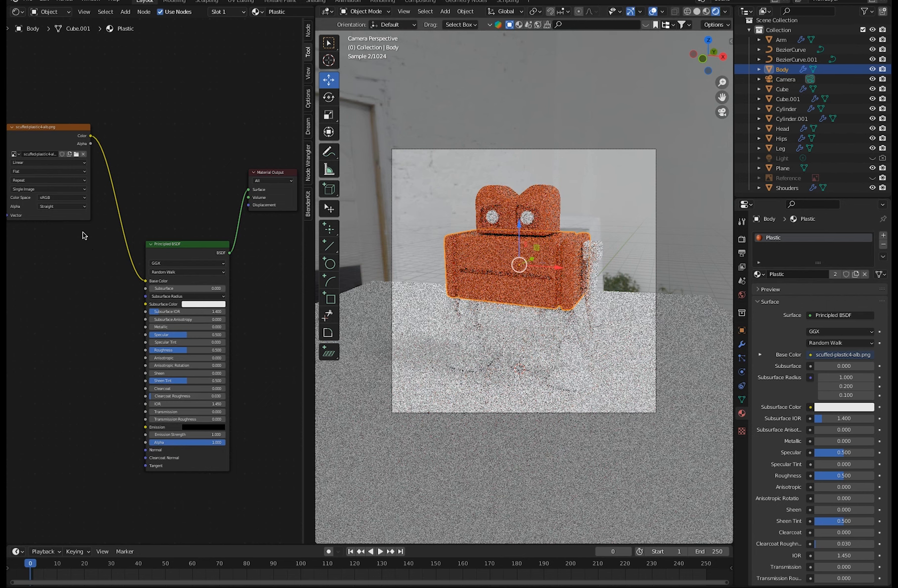
# Duplicate the base colour image texture node below the original and load scuffed-plastic-rough.png into the copy.
pyautogui.moveTo(55, 128); pyautogui.dragTo(65, 117)
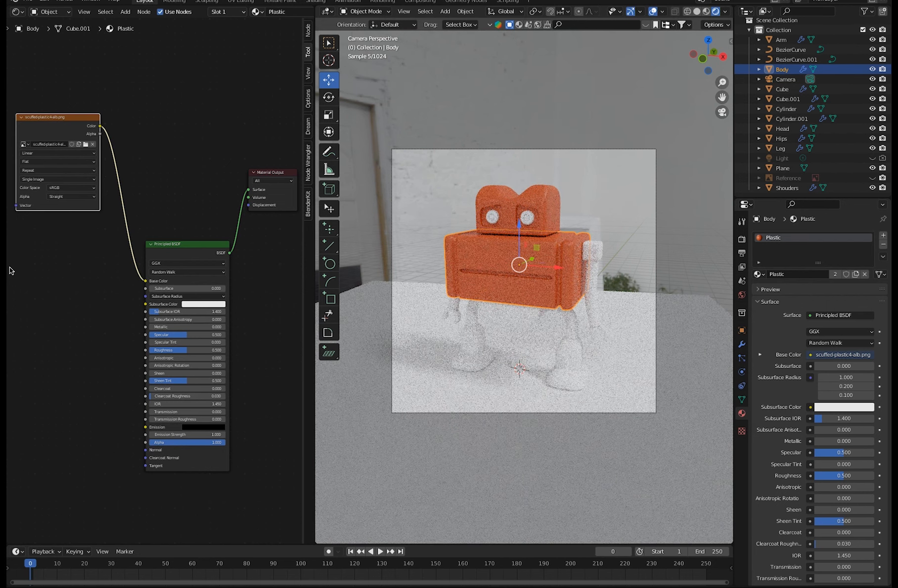
pyautogui.hotkey('shift', 'd')
pyautogui.click(62, 310)
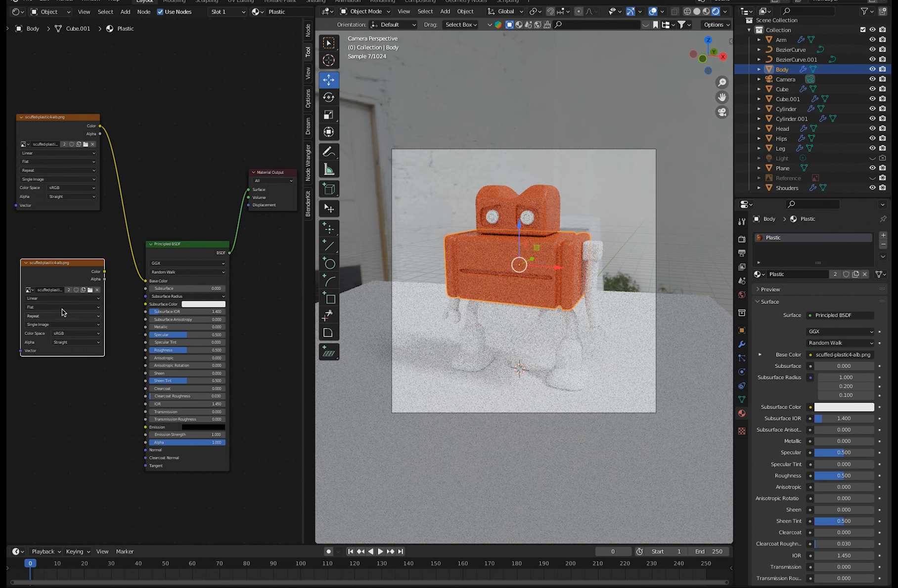
pyautogui.click(90, 292)
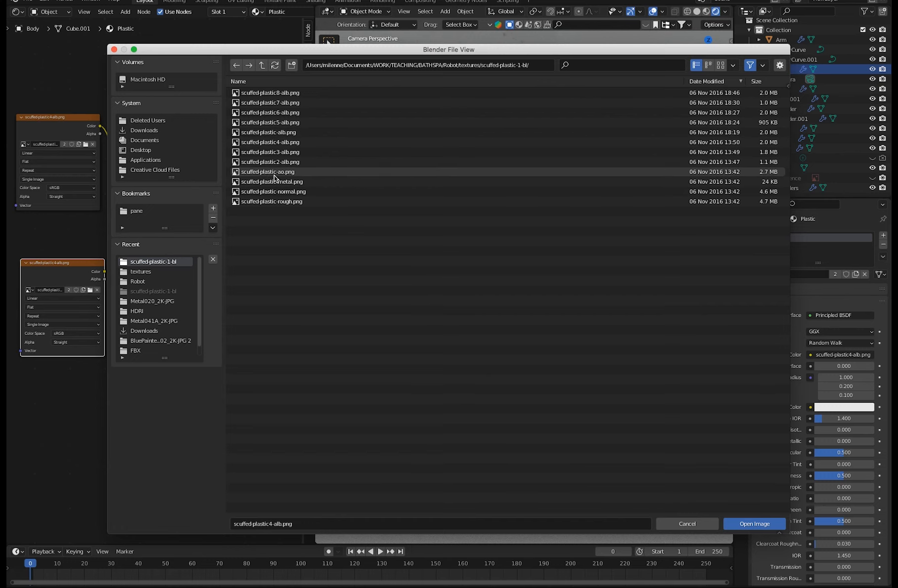
pyautogui.click(279, 202)
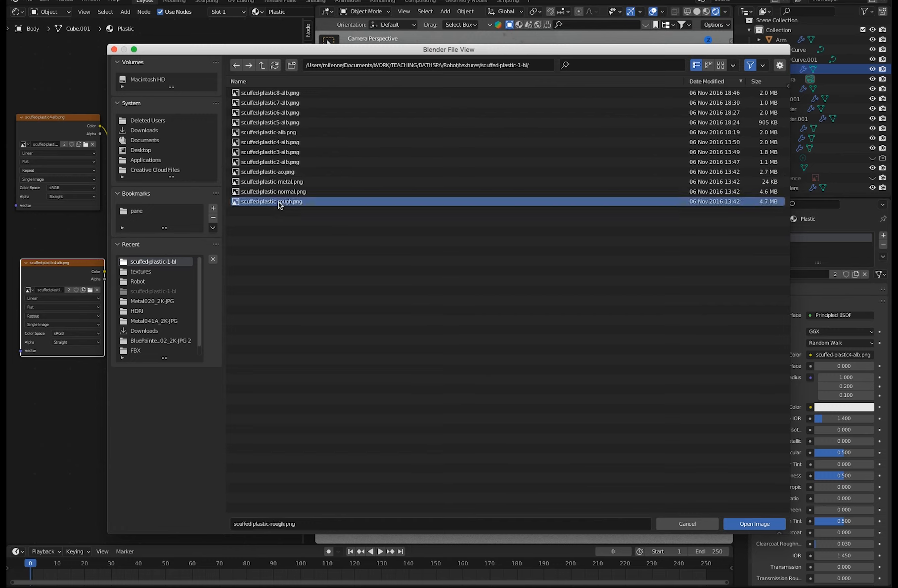
pyautogui.click(746, 525)
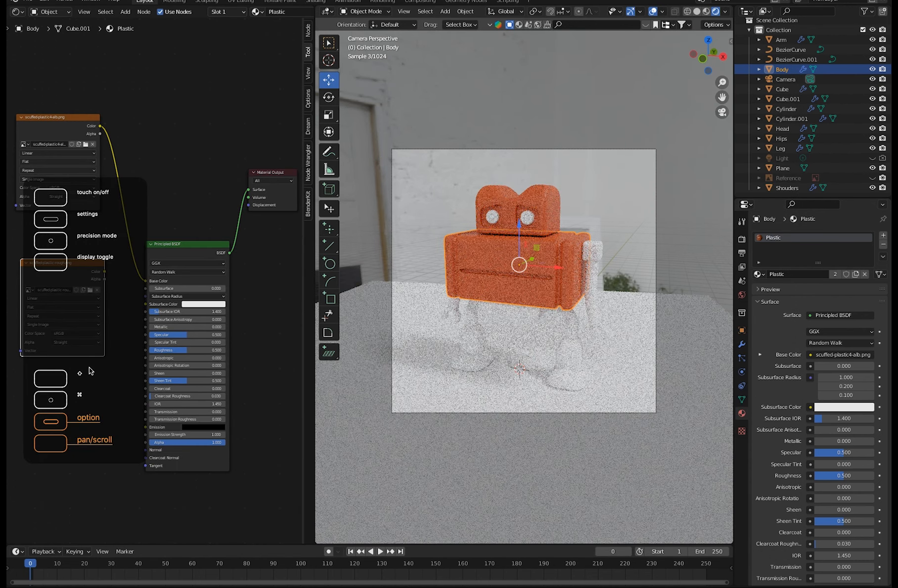
# Try Roughness values of 0.123, 0.695 and 0.332 on the Principled BSDF.
pyautogui.scroll(2, 61, 370)
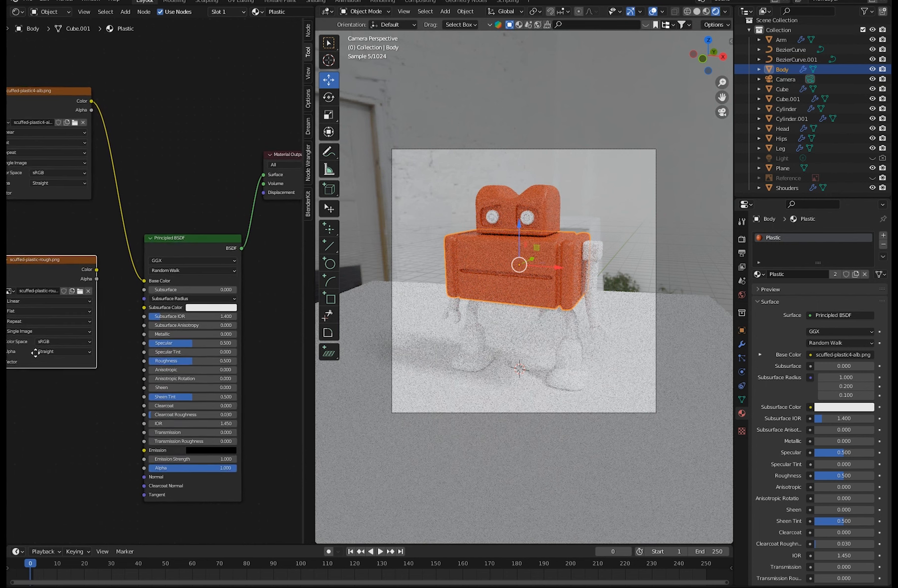
pyautogui.moveTo(80, 394); pyautogui.dragTo(96, 400, button='middle')
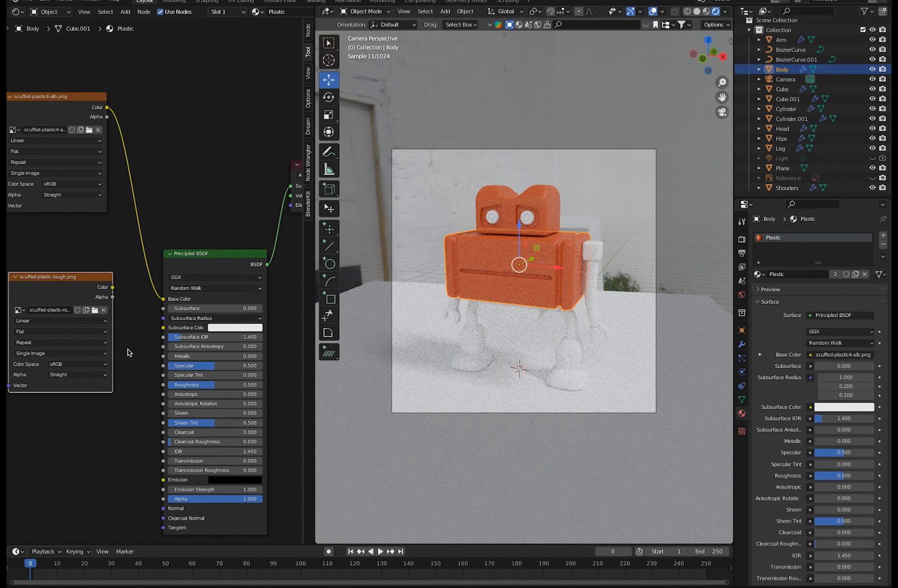
pyautogui.moveTo(213, 386); pyautogui.dragTo(177, 384)
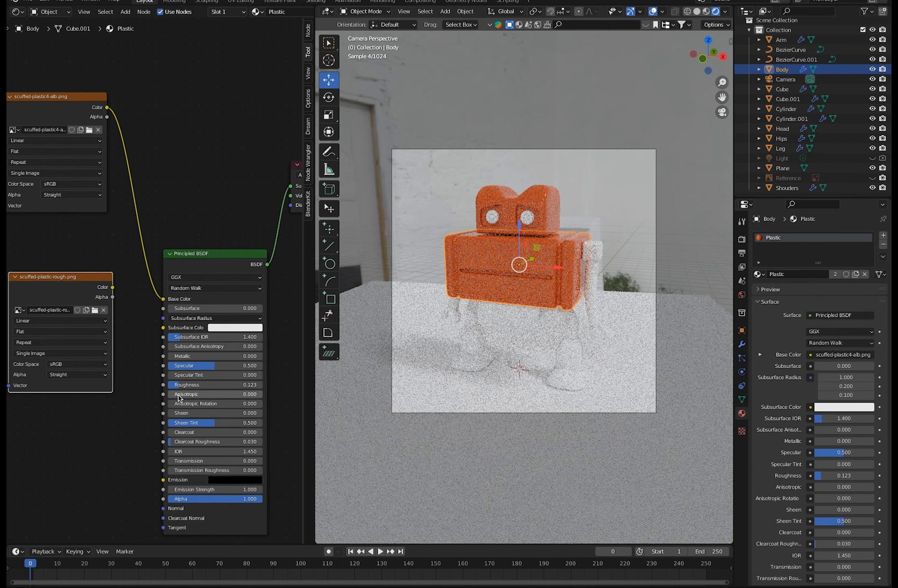
pyautogui.moveTo(180, 385); pyautogui.dragTo(243, 386)
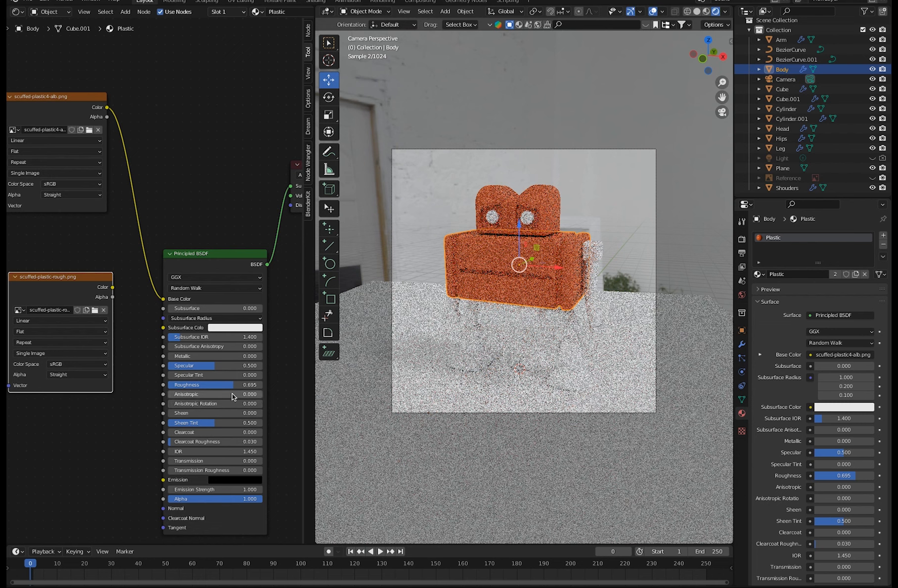
pyautogui.moveTo(234, 389); pyautogui.dragTo(199, 387)
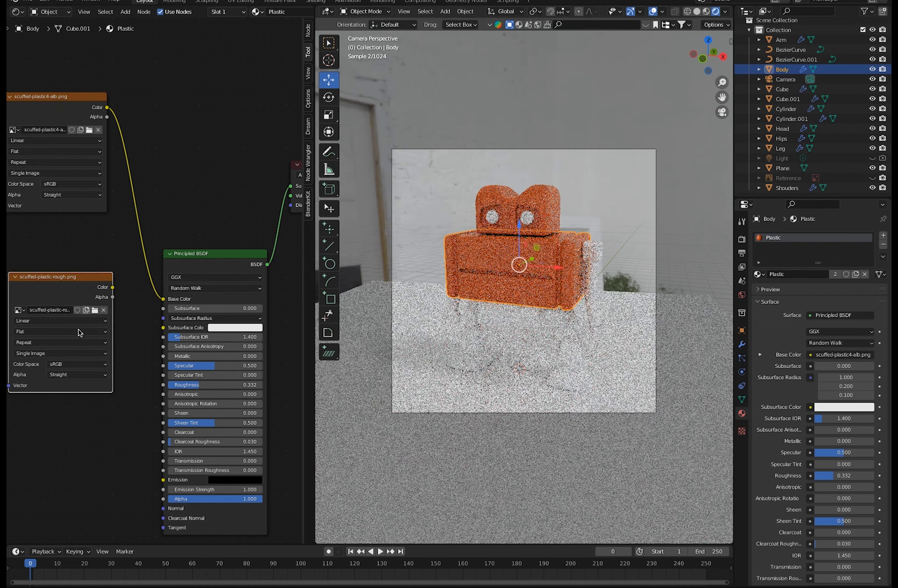
# Set the scuffed-plastic-rough.png node's colour space to Non-Color and connect its Color output to the Principled BSDF's Roughness.
pyautogui.click(58, 364)
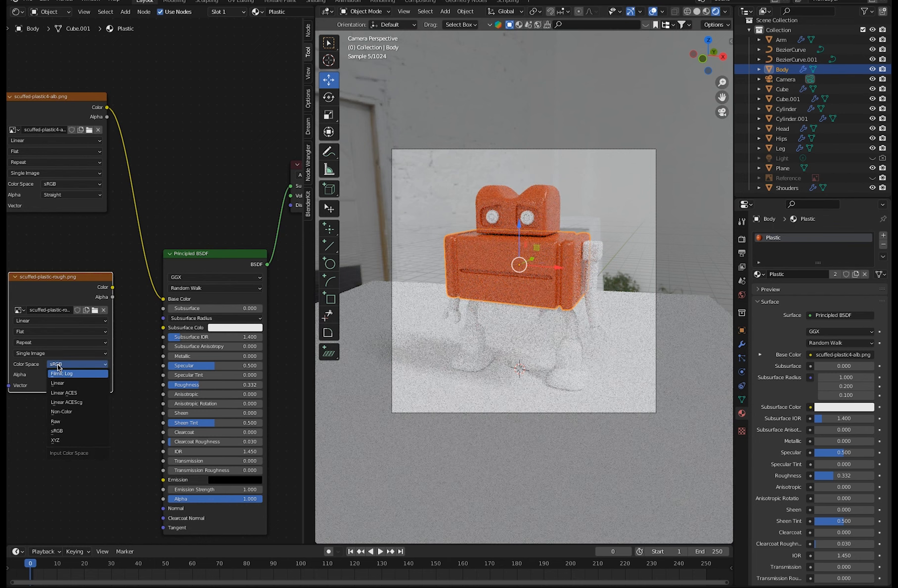
pyautogui.click(61, 412)
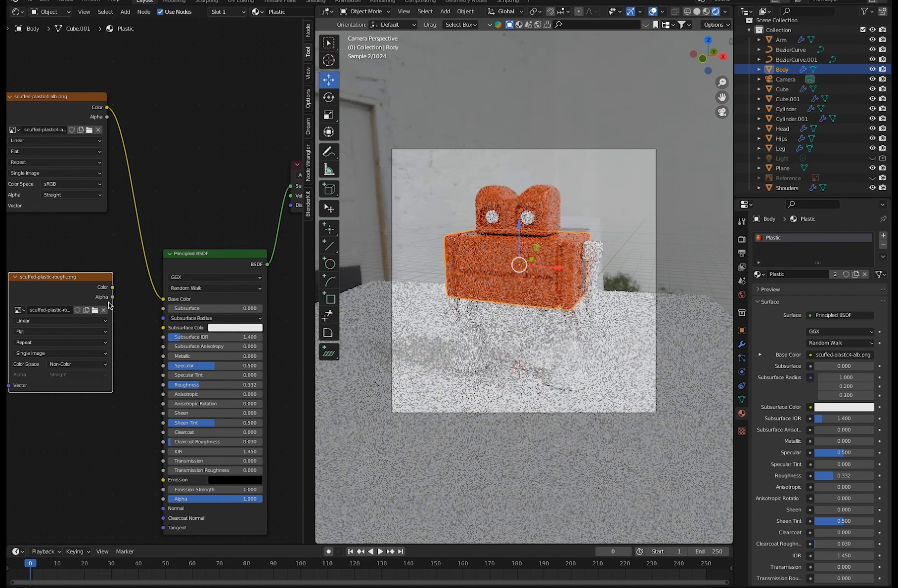
pyautogui.moveTo(112, 288); pyautogui.dragTo(163, 385)
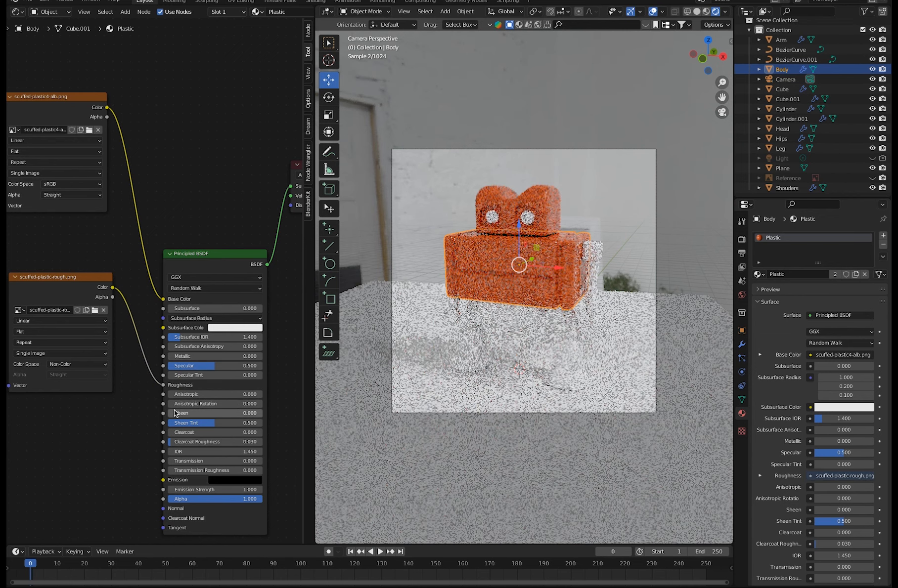
pyautogui.moveTo(64, 279); pyautogui.dragTo(67, 260)
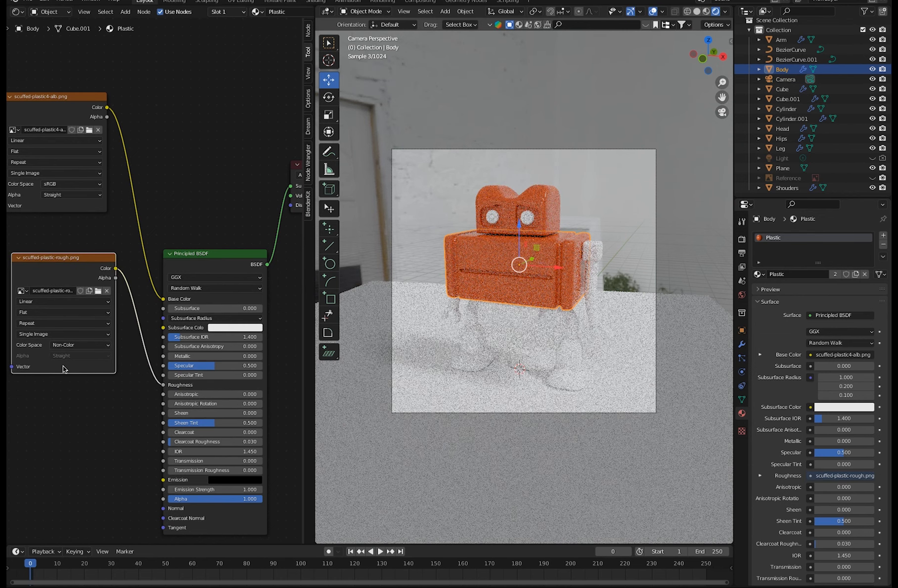
# Duplicate the roughness image texture node below itself and load scuffed-plastic-metal.png into the copy.
pyautogui.hotkey('shift', 'd')
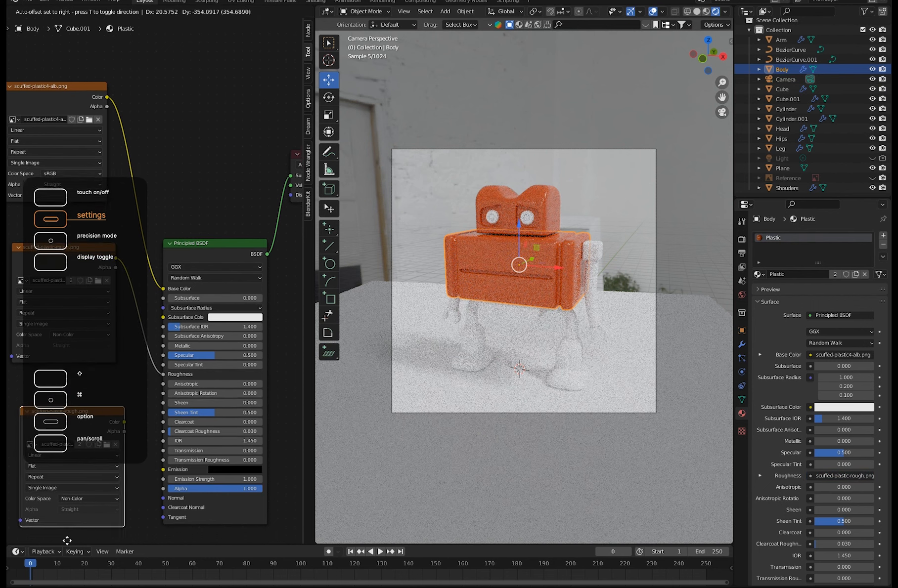
pyautogui.click(61, 465)
pyautogui.moveTo(193, 204); pyautogui.dragTo(188, 150)
pyautogui.moveTo(84, 340); pyautogui.dragTo(79, 338)
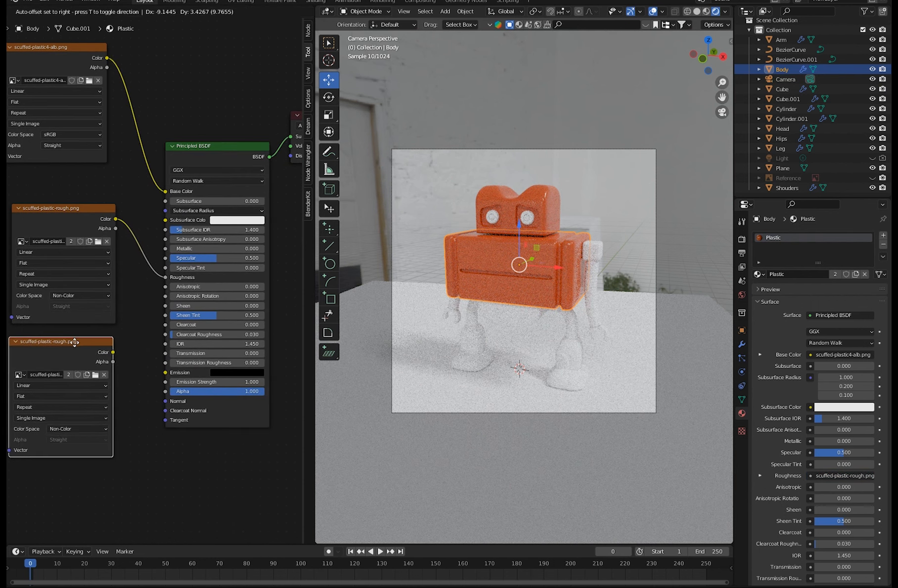
pyautogui.click(93, 375)
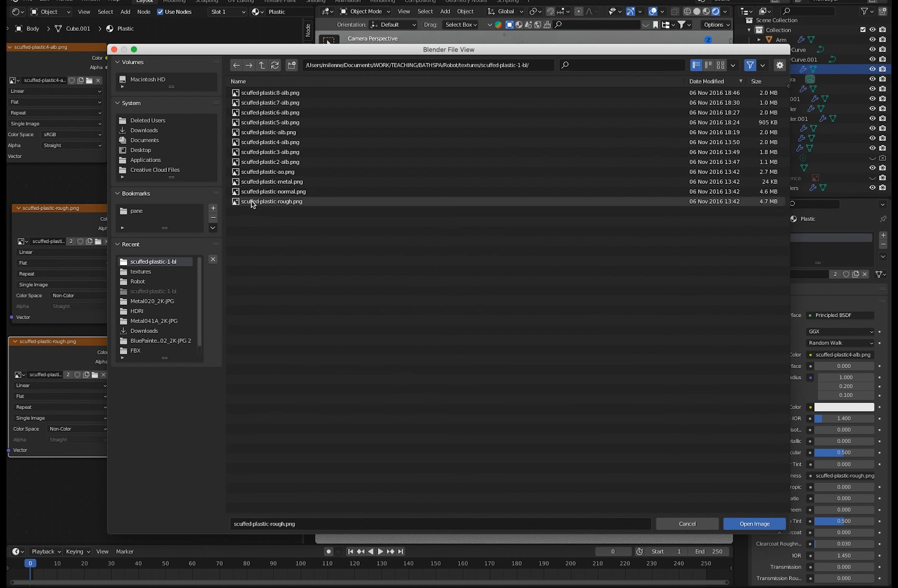
pyautogui.click(260, 183)
pyautogui.click(738, 521)
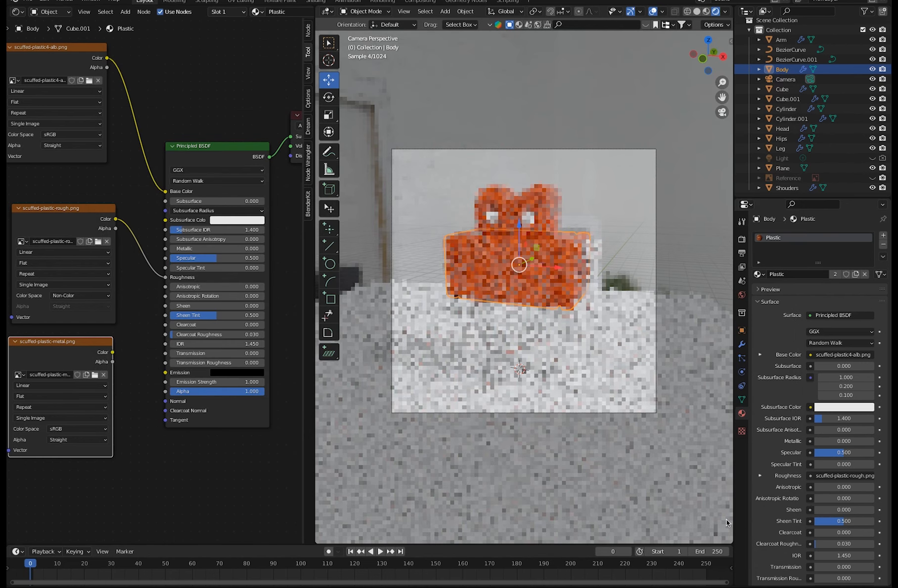
# Set the scuffed-plastic-metal.png node's colour space to Non-Color and connect its Color output to the Principled BSDF's Metallic.
pyautogui.moveTo(79, 339); pyautogui.dragTo(76, 340)
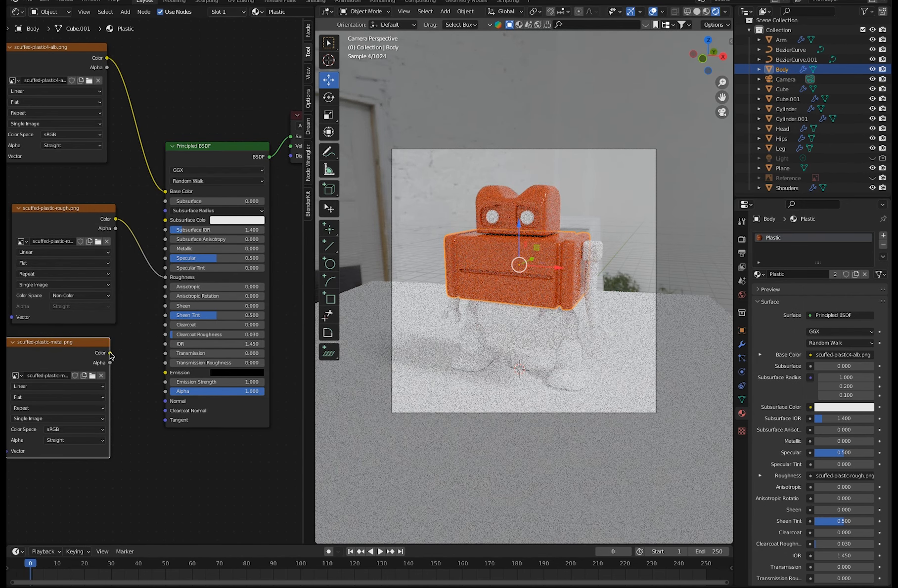
pyautogui.click(64, 429)
pyautogui.click(68, 480)
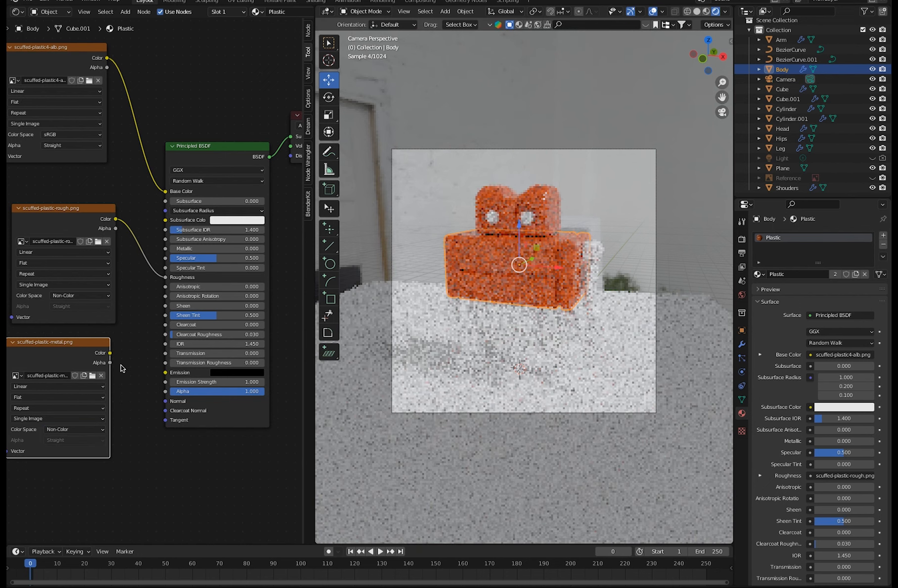
pyautogui.moveTo(110, 353); pyautogui.dragTo(165, 248)
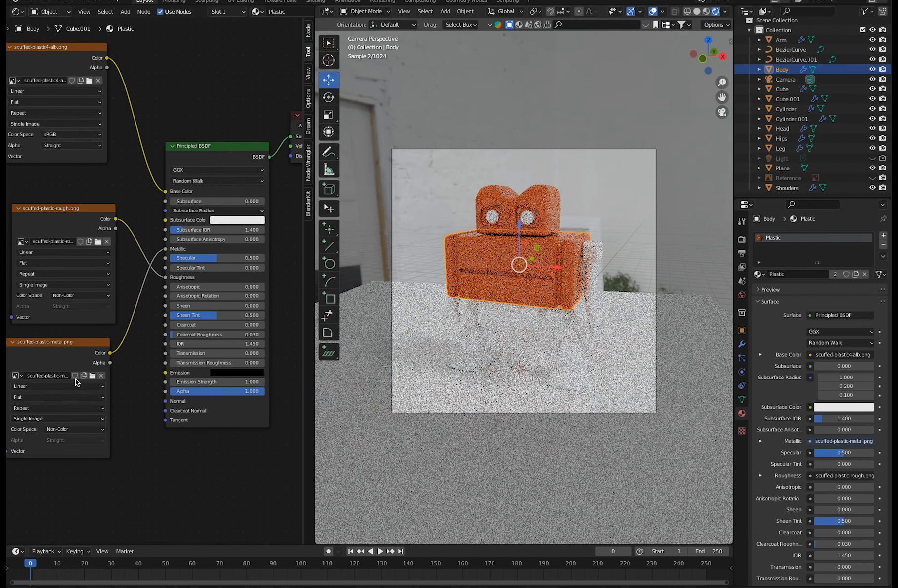
# Rearrange the image texture nodes in one column, with the metal map between the base colour and roughness maps.
pyautogui.moveTo(68, 341); pyautogui.dragTo(119, 181)
pyautogui.click(44, 217)
pyautogui.moveTo(44, 217); pyautogui.dragTo(45, 335)
pyautogui.moveTo(89, 182); pyautogui.dragTo(42, 186)
pyautogui.scroll(-4, 120, 319)
pyautogui.scroll(3, 171, 381)
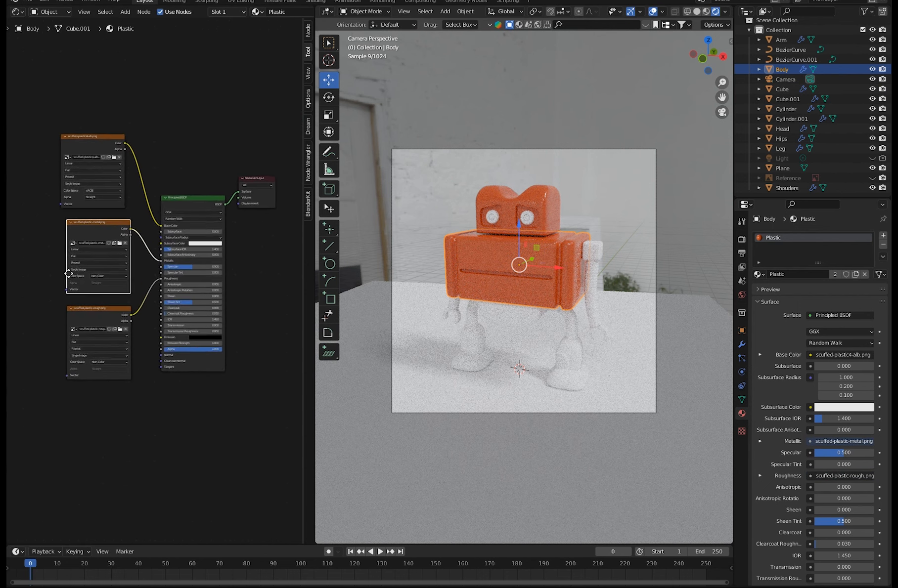
pyautogui.moveTo(86, 212); pyautogui.dragTo(74, 202)
pyautogui.moveTo(98, 317); pyautogui.dragTo(86, 299)
# Duplicate the roughness image texture node below the column and load scuffed-plastic-normal.png into the copy.
pyautogui.hotkey('shift', 'd')
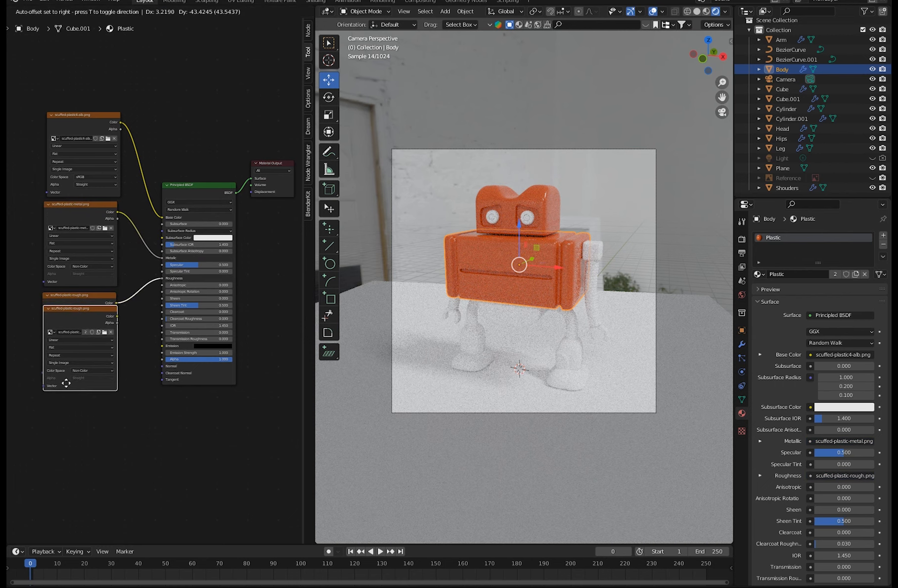
pyautogui.click(73, 449)
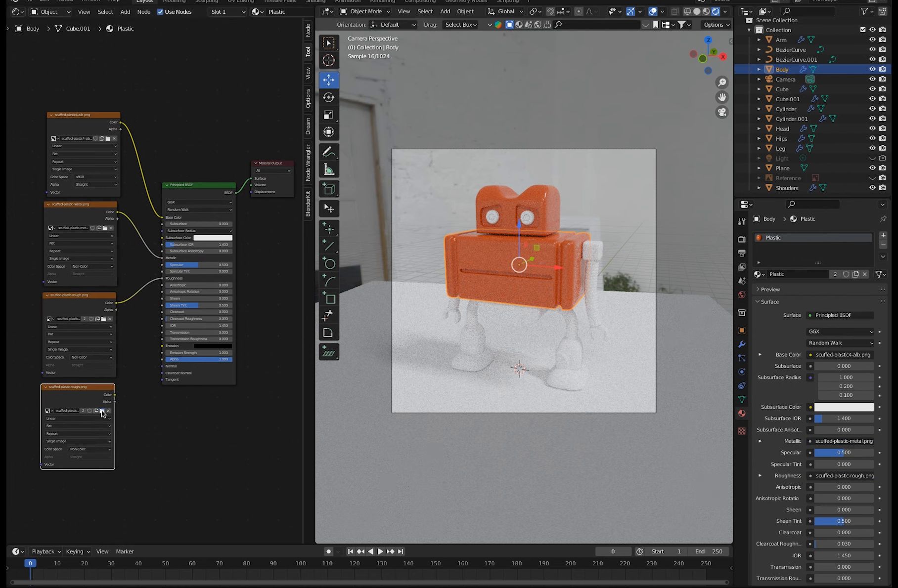
pyautogui.click(102, 411)
pyautogui.click(272, 192)
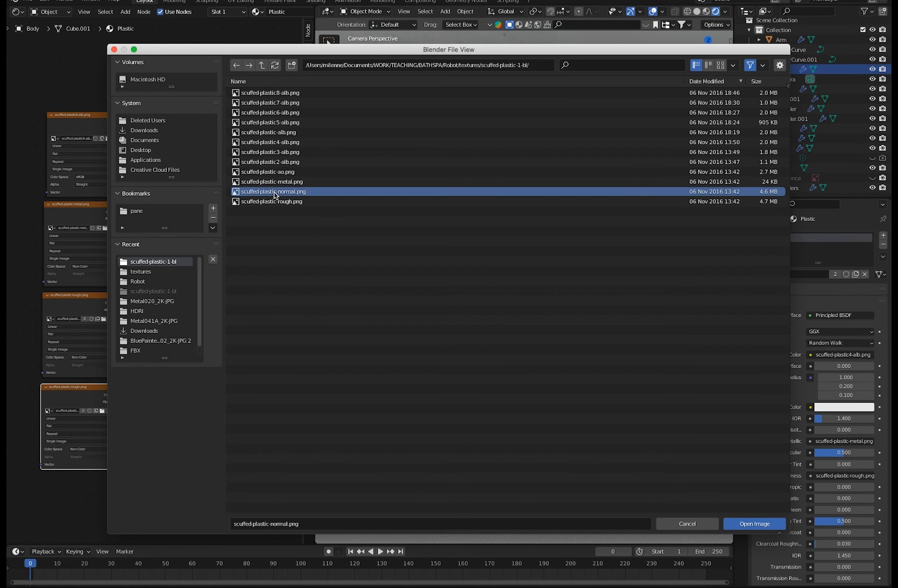
pyautogui.click(732, 524)
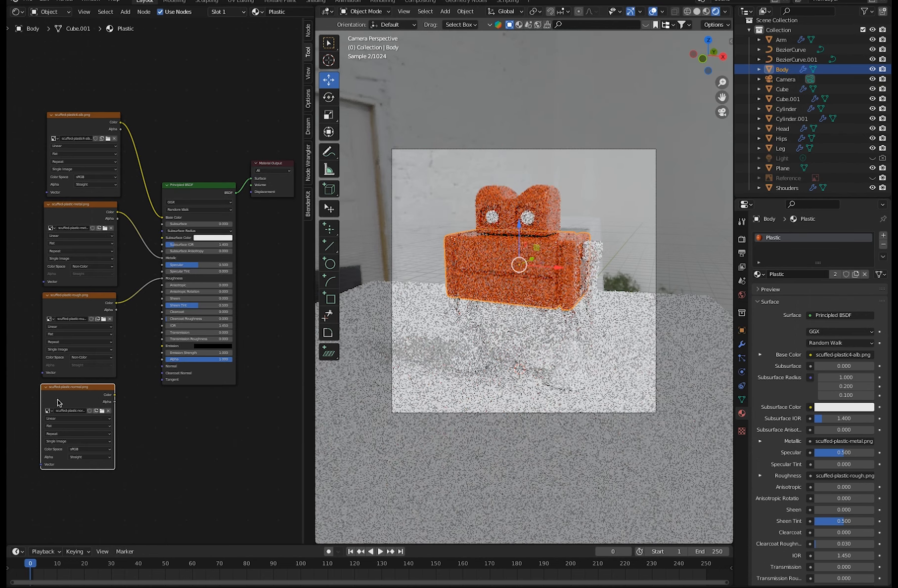
# Move the normal map's image texture node slightly lower and reload scuffed-plastic-normal.png into it.
pyautogui.moveTo(81, 388); pyautogui.dragTo(83, 407)
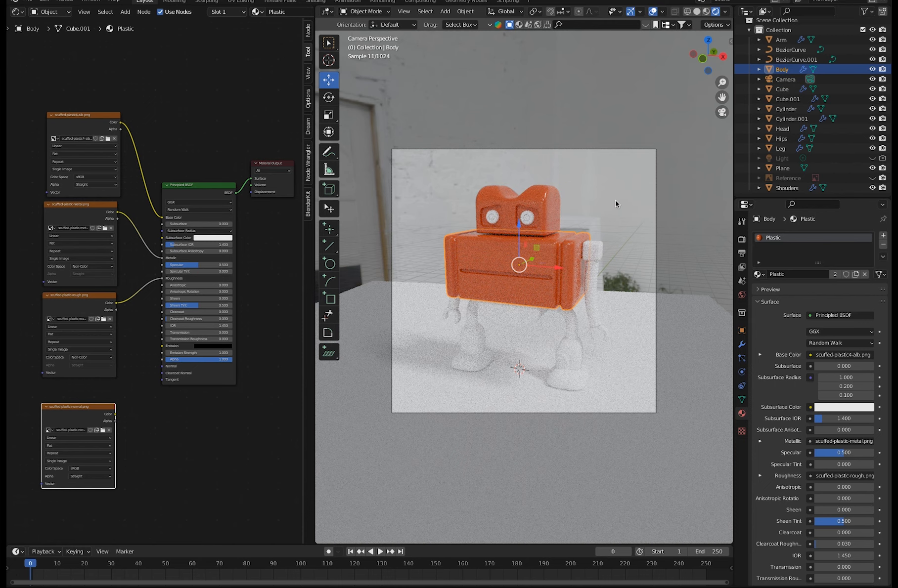
pyautogui.click(102, 431)
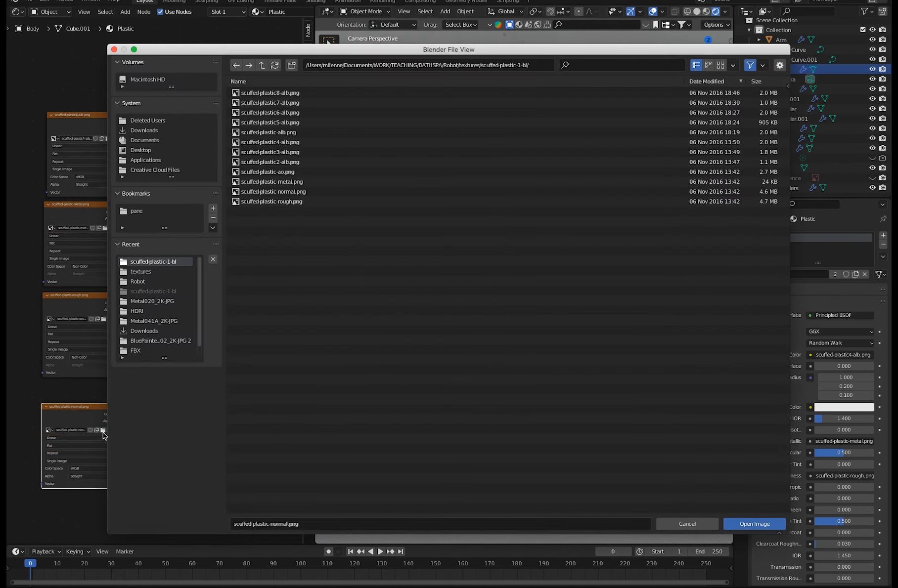
pyautogui.click(276, 192)
pyautogui.click(742, 524)
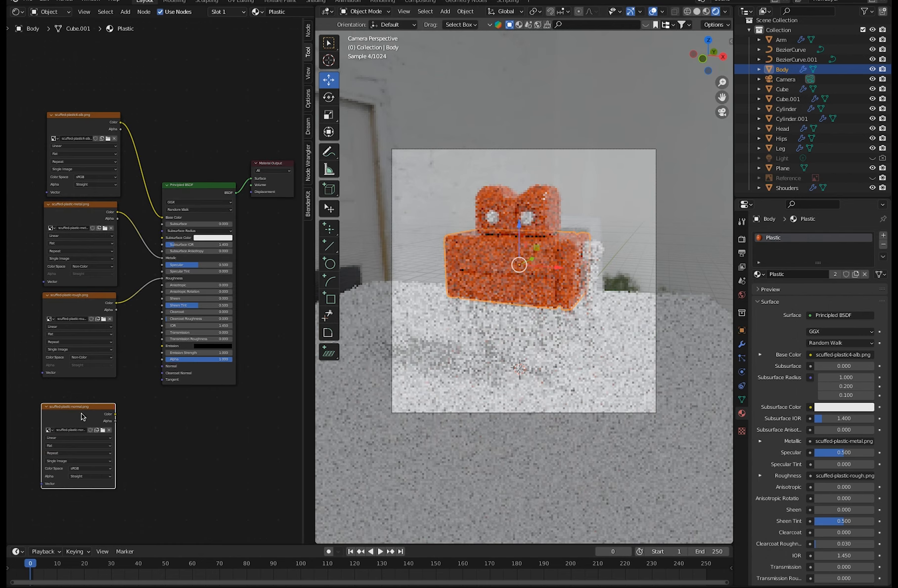
# Move the scuffed-plastic-normal.png texture node slightly aside and set its colour space to Non-Color.
pyautogui.moveTo(80, 407); pyautogui.dragTo(70, 407)
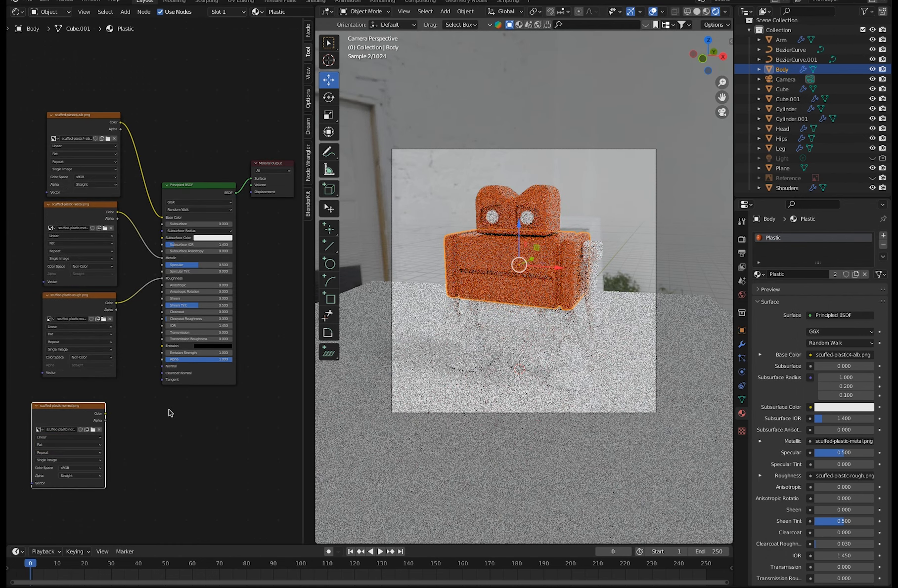
pyautogui.click(69, 468)
pyautogui.click(74, 504)
pyautogui.scroll(3, 91, 494)
pyautogui.scroll(-2, 104, 487)
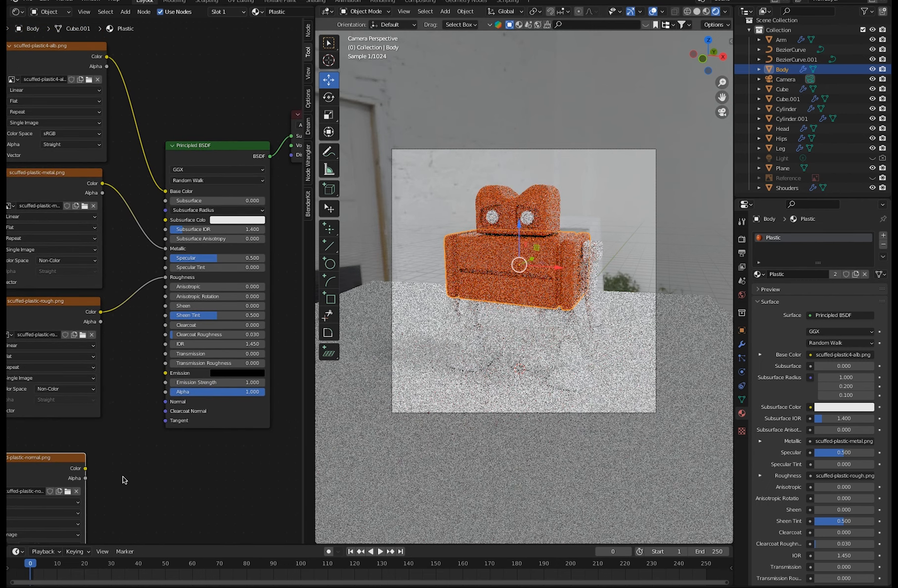
# Switch the viewport to solid shading, raise the Principled BSDF node and align the normal texture node beneath the roughness texture.
pyautogui.click(697, 11)
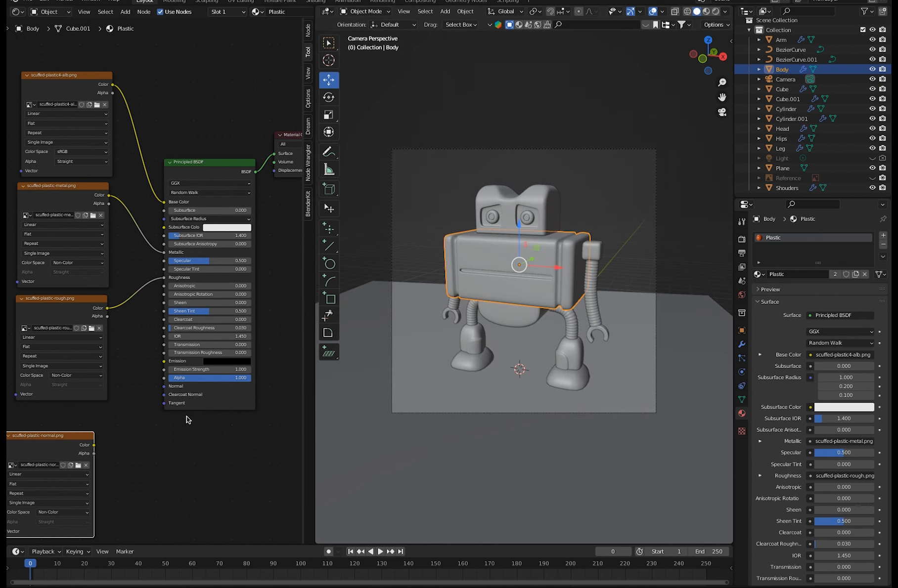
pyautogui.moveTo(179, 277); pyautogui.dragTo(176, 233)
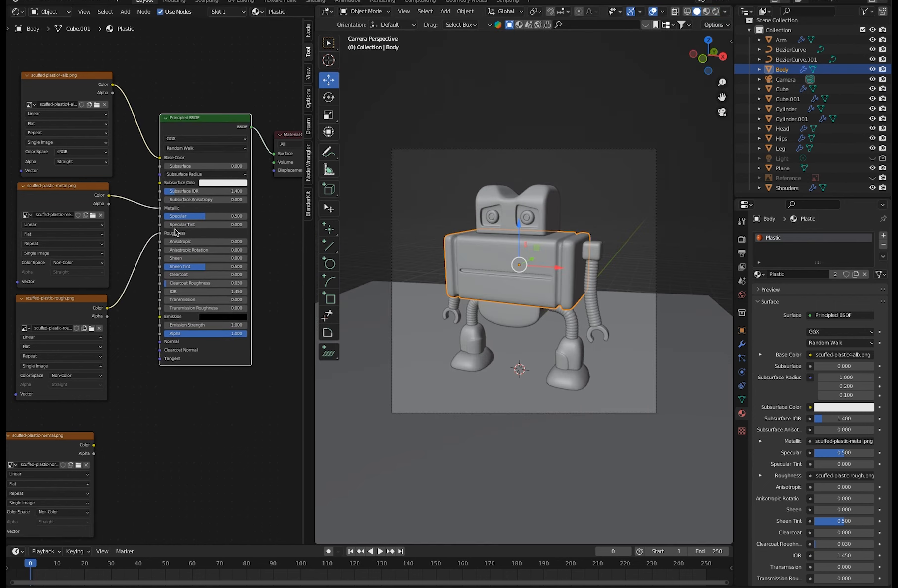
pyautogui.moveTo(64, 442); pyautogui.dragTo(77, 428)
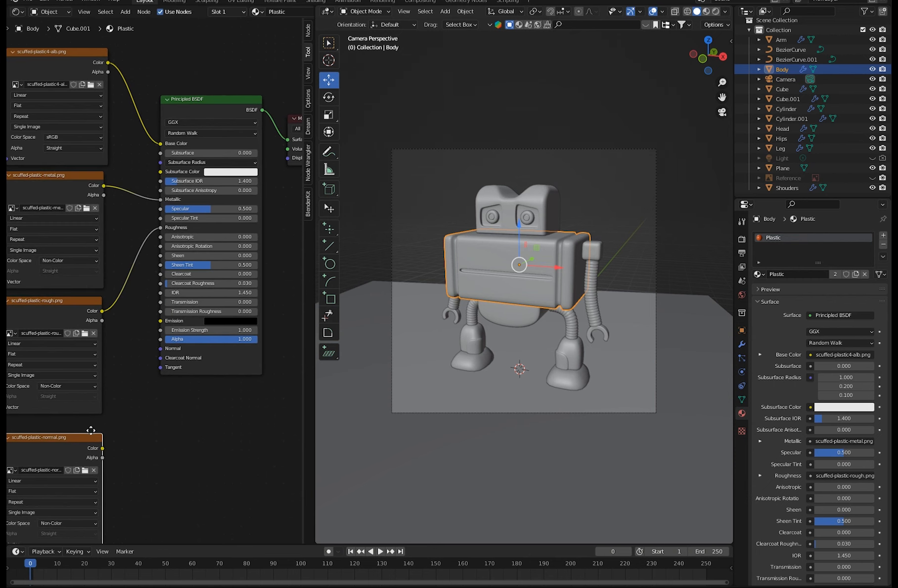
# Add a Normal Map node and place it beside the scuffed-plastic-normal.png texture node.
pyautogui.click(126, 12)
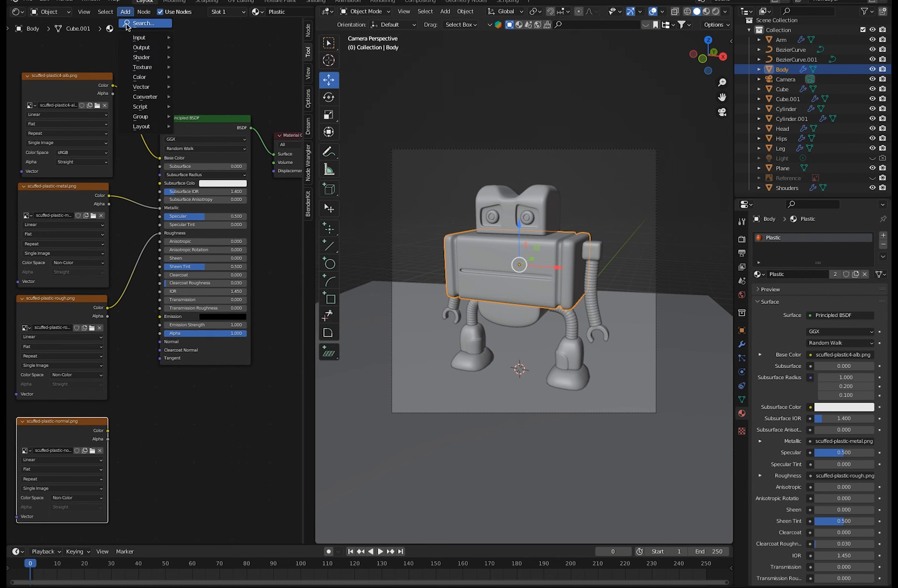
pyautogui.click(135, 23)
pyautogui.write('nr')
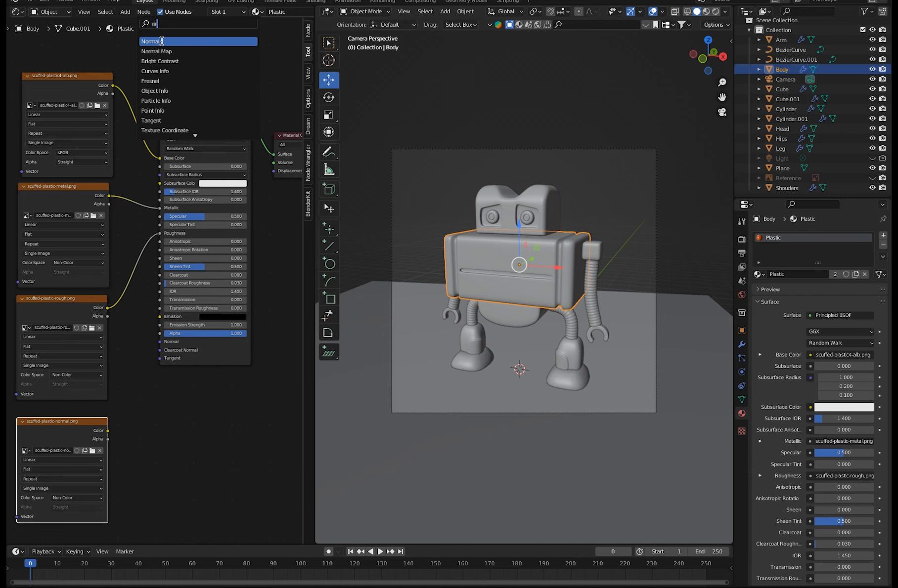
pyautogui.click(157, 51)
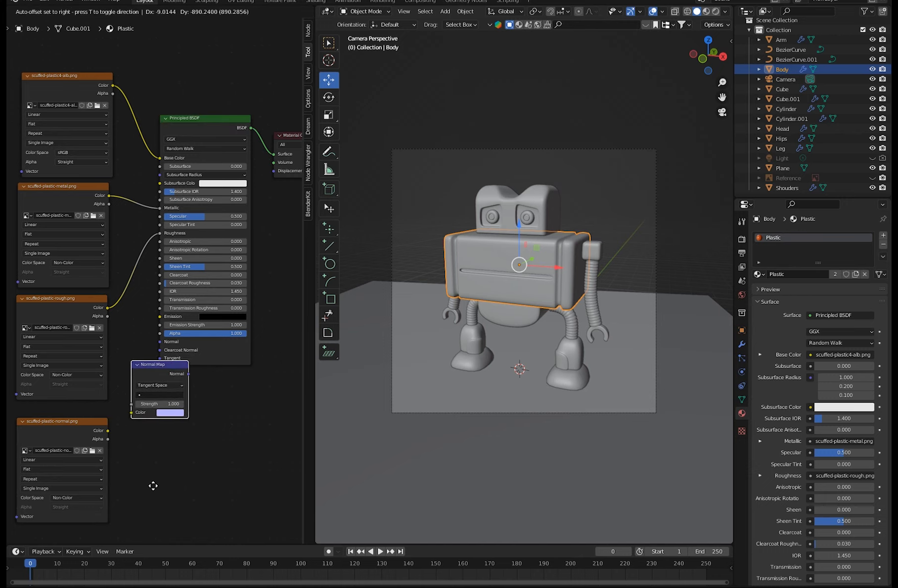
pyautogui.click(147, 535)
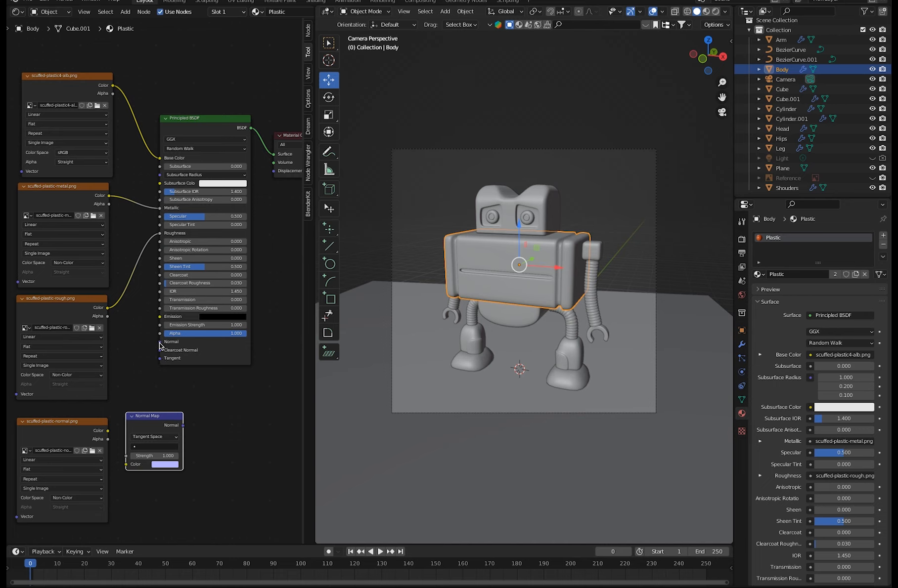
# Route the normal texture's Color through the Normal Map node into the Principled BSDF's Normal input and tidy both nodes.
pyautogui.moveTo(108, 434); pyautogui.dragTo(157, 343)
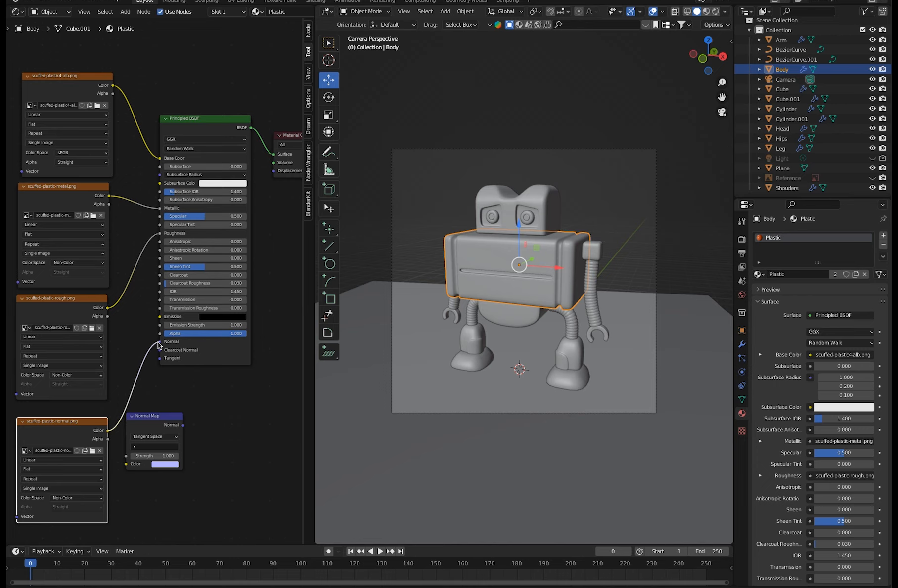
pyautogui.moveTo(157, 345); pyautogui.dragTo(126, 465)
pyautogui.click(162, 415)
pyautogui.moveTo(162, 415); pyautogui.dragTo(156, 342)
pyautogui.moveTo(144, 412); pyautogui.dragTo(141, 411)
pyautogui.moveTo(208, 119); pyautogui.dragTo(218, 104)
# Try Normal Map strengths of 10 and 7.8 in the material preview.
pyautogui.click(715, 10)
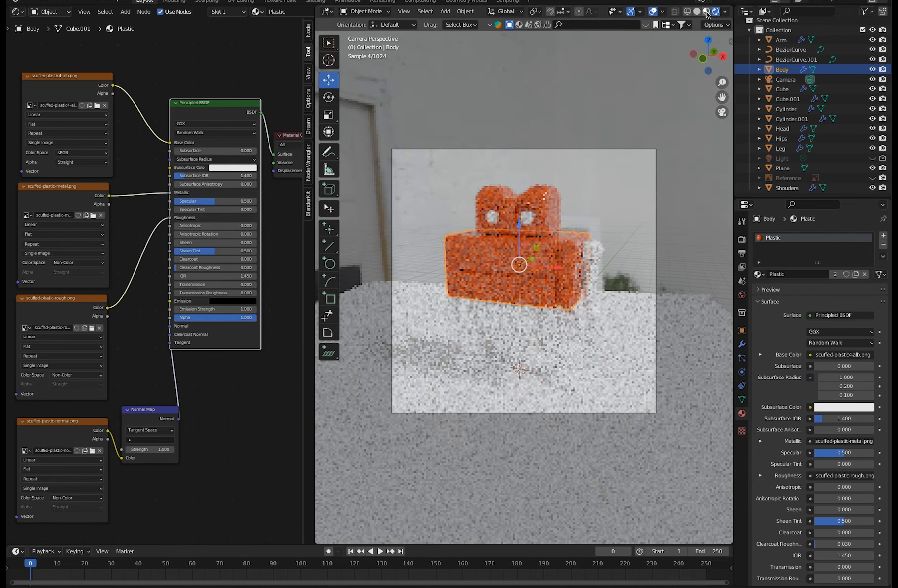
pyautogui.click(706, 12)
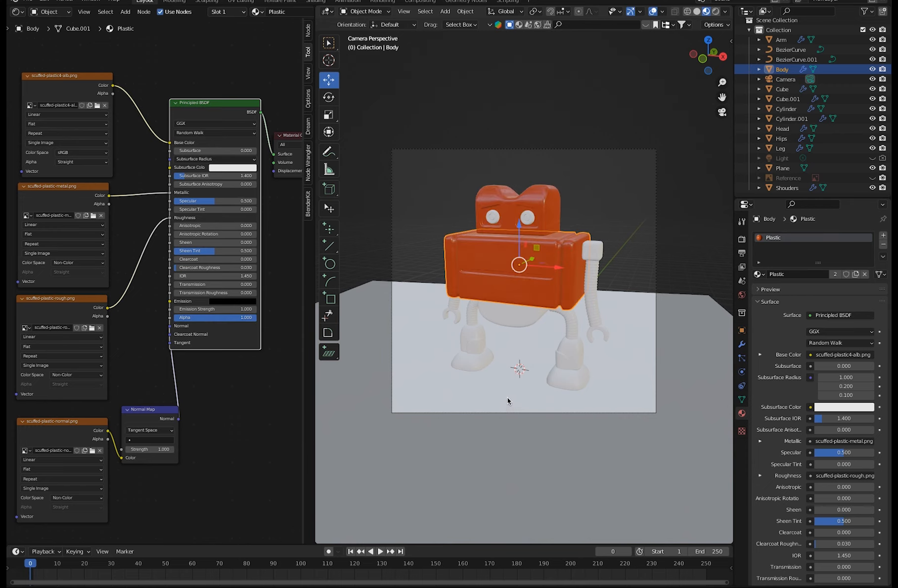
pyautogui.moveTo(157, 449); pyautogui.dragTo(225, 458)
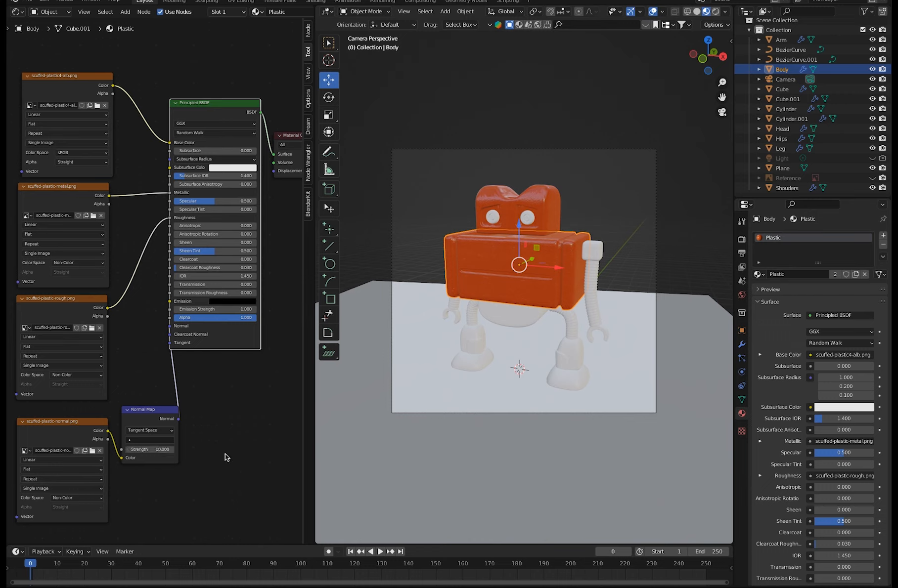
pyautogui.moveTo(164, 450)
pyautogui.mouseDown()
pyautogui.moveTo(129, 451)
pyautogui.moveTo(158, 450)
pyautogui.mouseUp()
pyautogui.press('n')
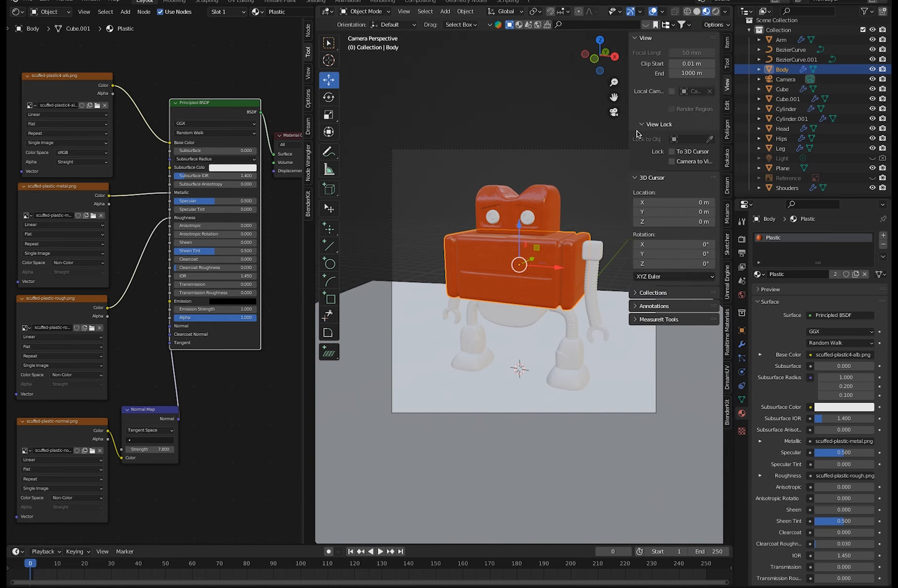
pyautogui.press('n')
# Switch the viewport to rendered shading and set the Normal Map strength to 3.
pyautogui.click(715, 11)
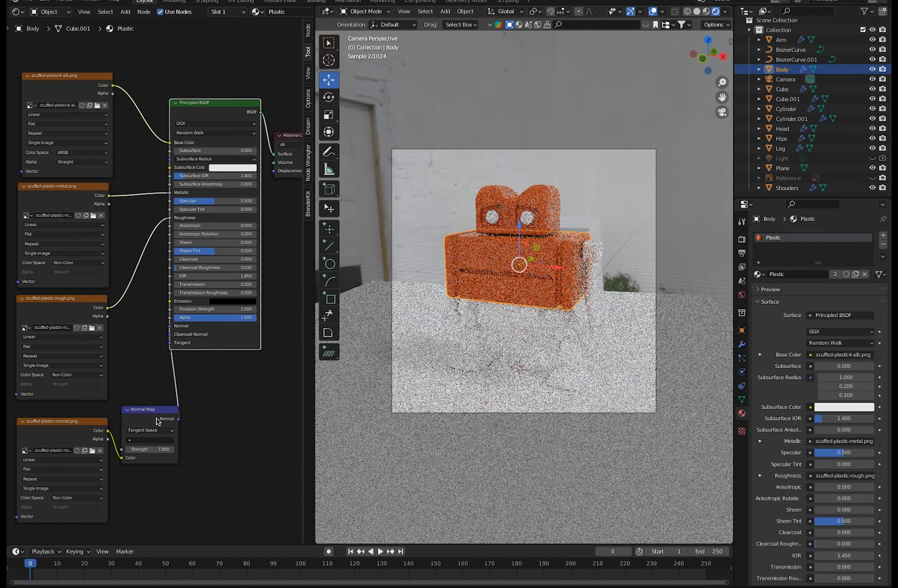
pyautogui.click(165, 451)
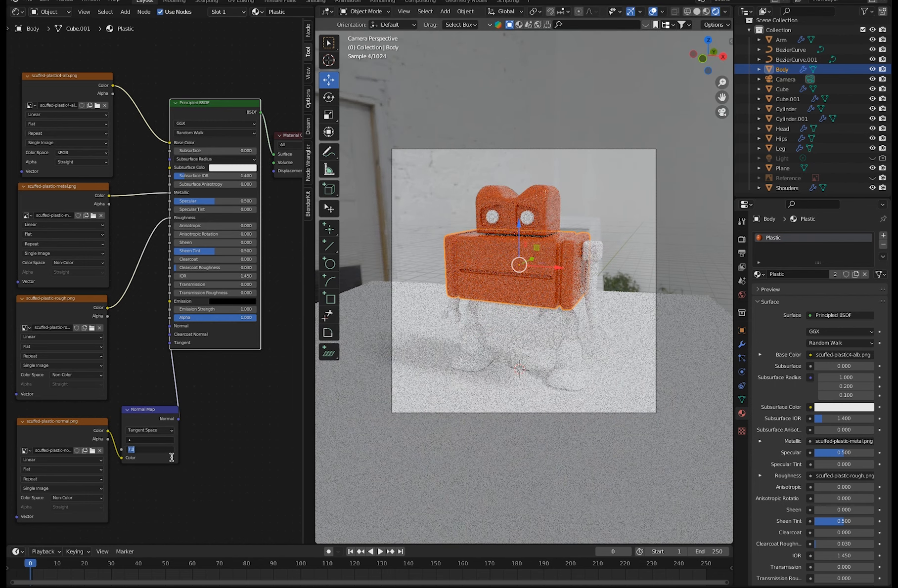
pyautogui.press('Return')
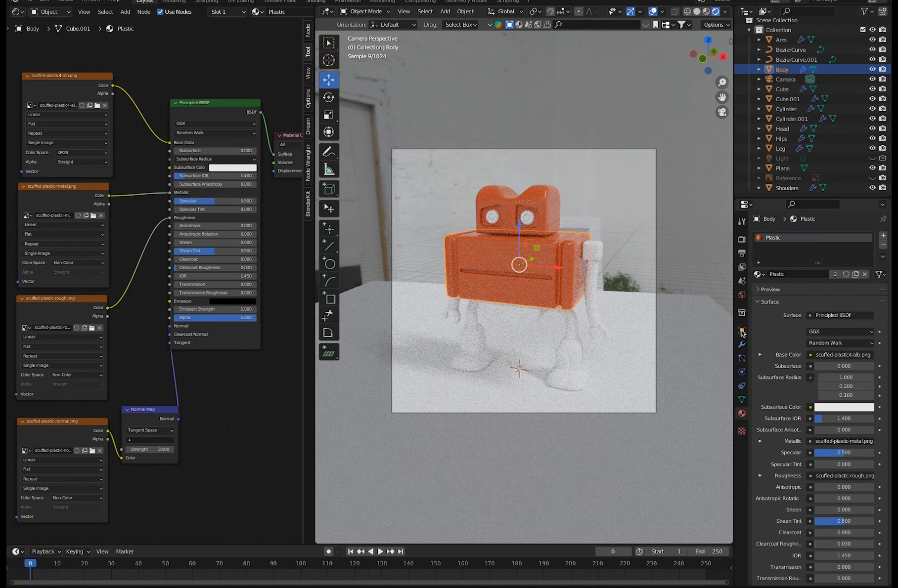
# Lower the strength of the photo_studio_01_2k.hdr world background to 0.5.
pyautogui.click(742, 295)
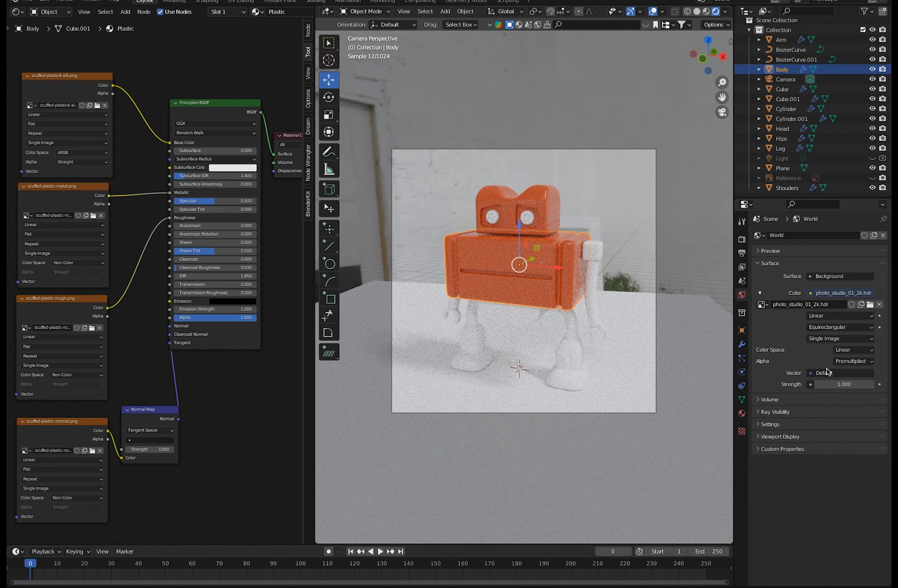
pyautogui.moveTo(842, 387); pyautogui.dragTo(837, 386)
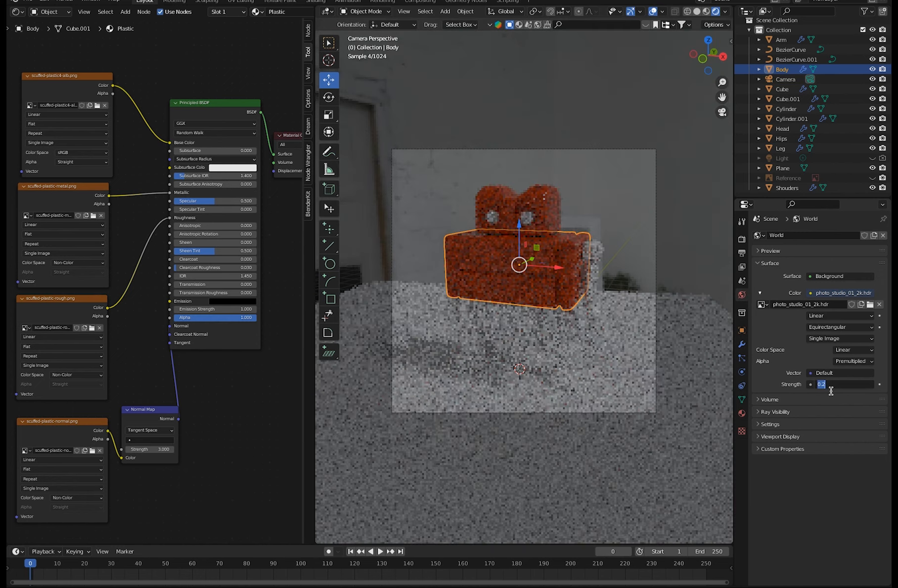
pyautogui.click(821, 385)
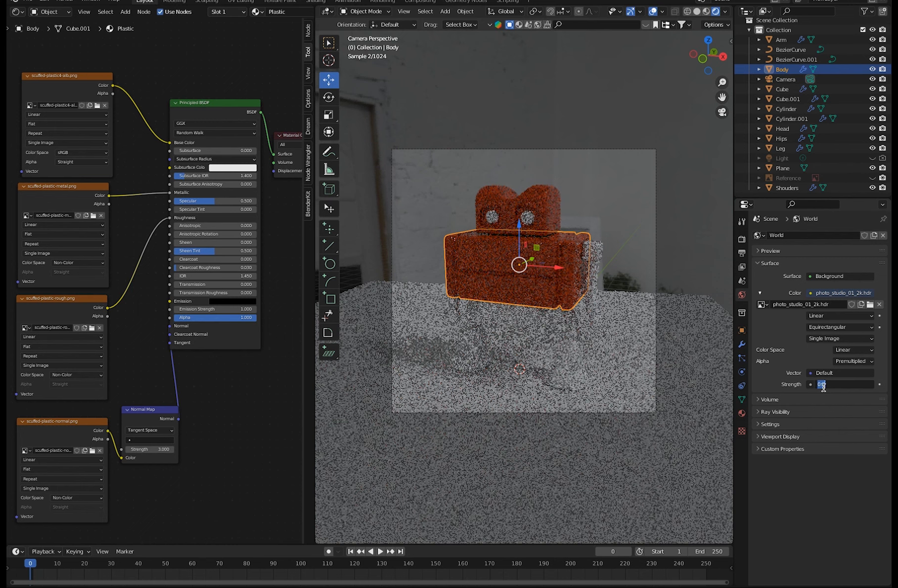
pyautogui.write('0.5')
pyautogui.press('Return')
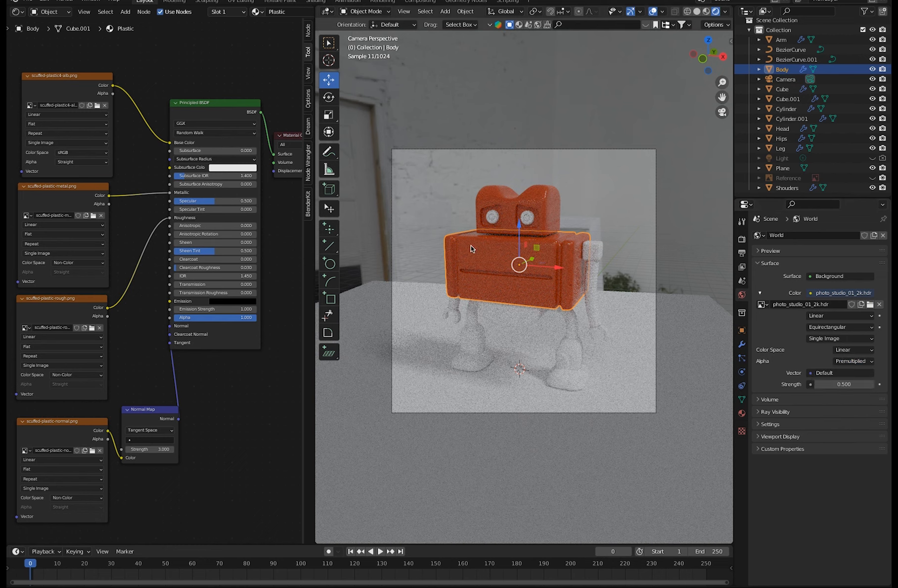
pyautogui.click(835, 318)
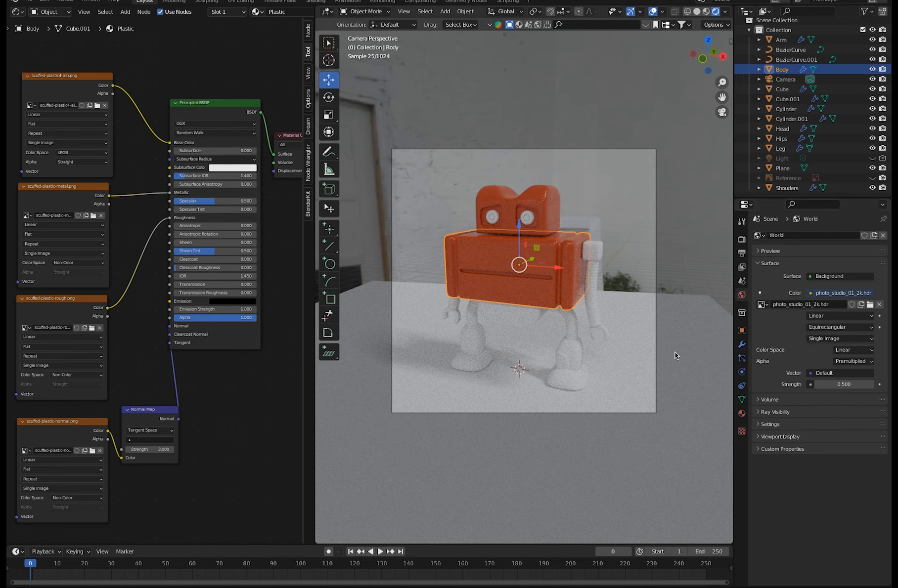
# Return to the Plastic material's properties and respace the Principled BSDF, Material Output and base colour texture nodes.
pyautogui.click(154, 411)
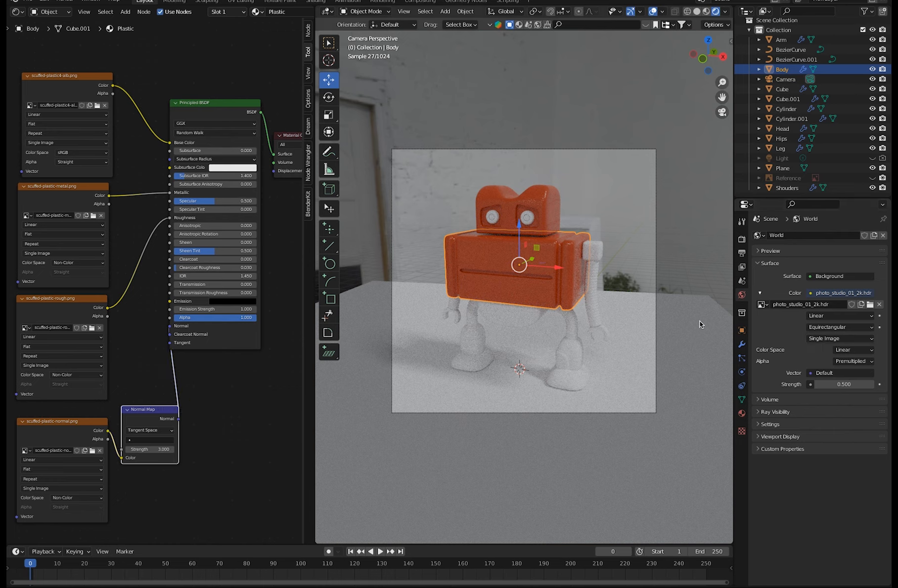
pyautogui.click(743, 414)
pyautogui.click(195, 482)
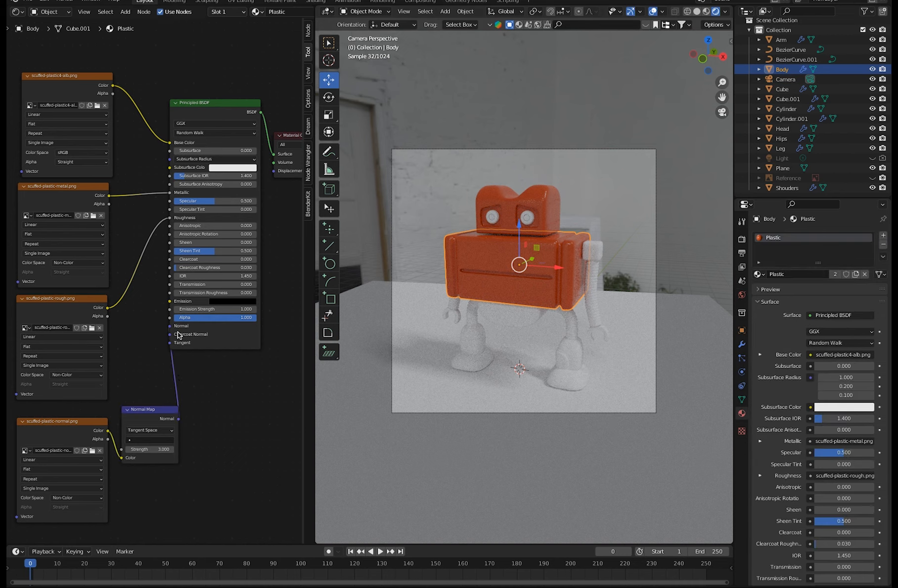
pyautogui.keyDown('ctrl'); pyautogui.moveTo(210, 393); pyautogui.dragTo(253, 426, button='middle'); pyautogui.keyUp('ctrl')
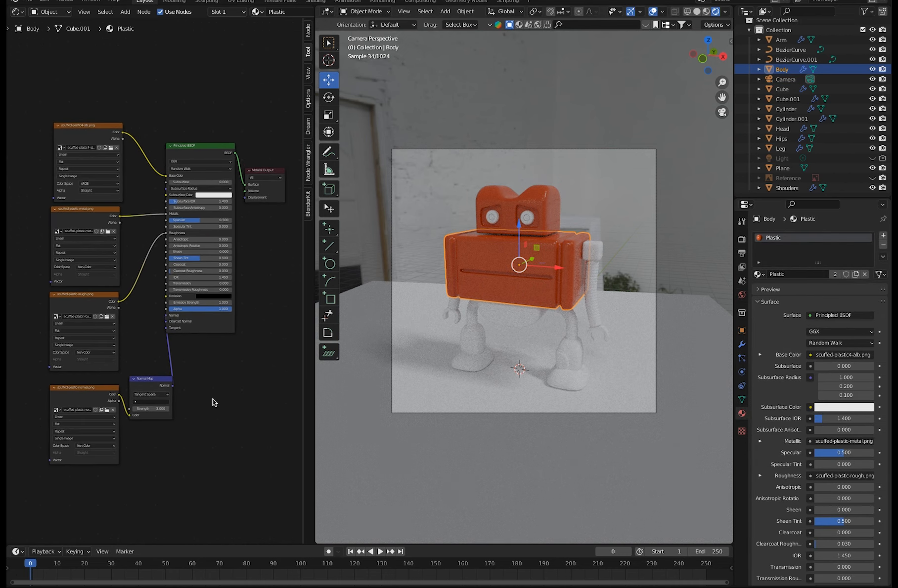
pyautogui.moveTo(204, 295); pyautogui.dragTo(206, 328, button='middle')
pyautogui.moveTo(198, 186); pyautogui.dragTo(210, 223)
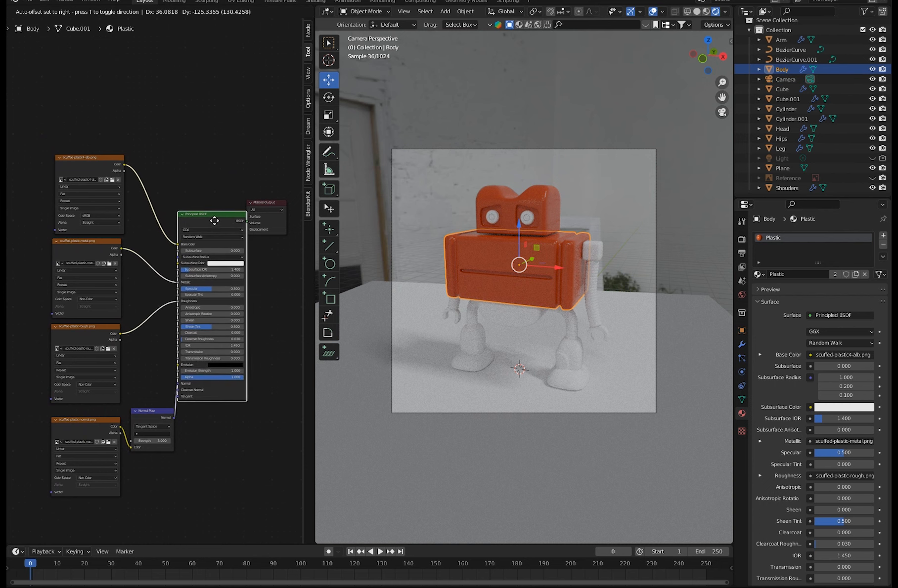
pyautogui.moveTo(267, 205); pyautogui.dragTo(277, 219)
pyautogui.moveTo(171, 252)
pyautogui.mouseDown(button='middle')
pyautogui.moveTo(137, 243)
pyautogui.moveTo(161, 254)
pyautogui.mouseUp(button='middle')
pyautogui.moveTo(192, 220); pyautogui.dragTo(188, 203)
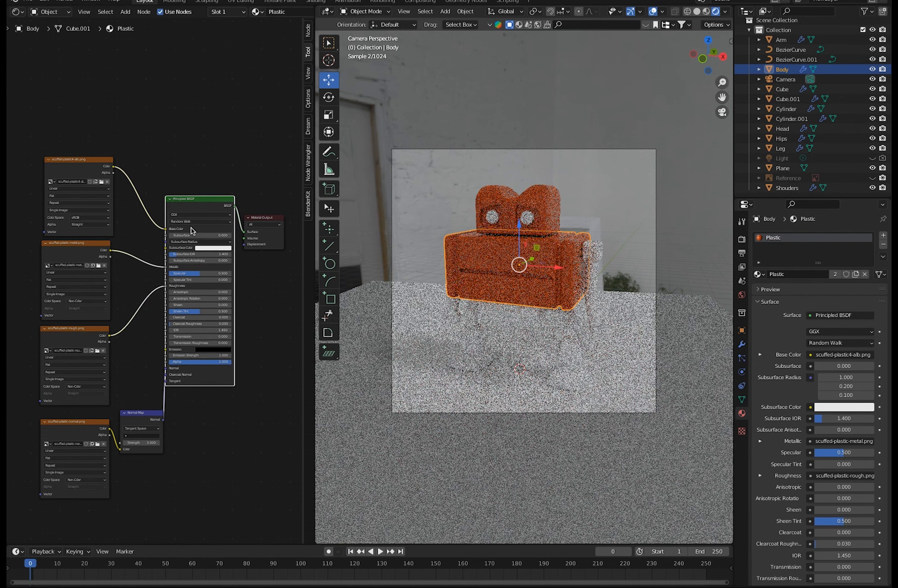
pyautogui.keyDown('ctrl'); pyautogui.moveTo(190, 228); pyautogui.dragTo(154, 316, button='middle'); pyautogui.keyUp('ctrl')
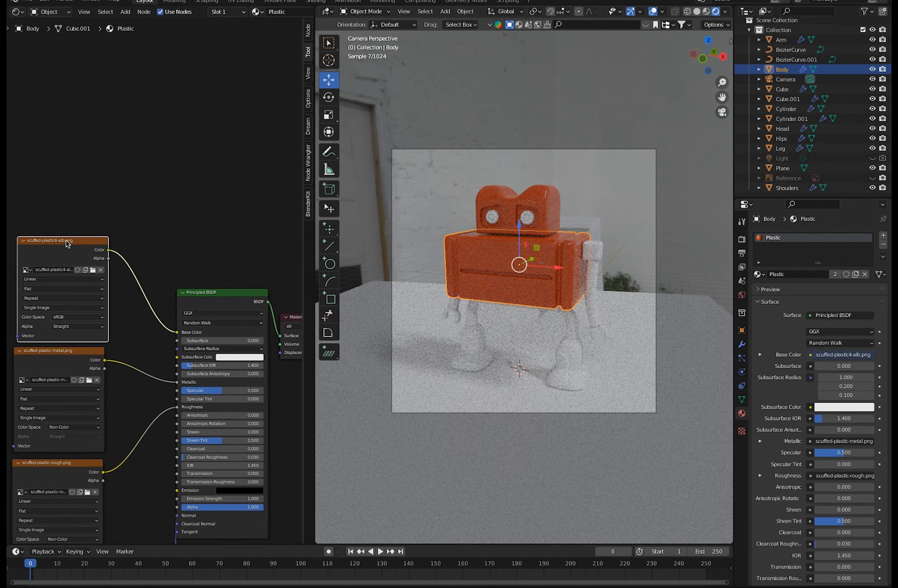
pyautogui.moveTo(67, 241); pyautogui.dragTo(60, 241)
# Add an Ambient Occlusion node and position it above the scuffed-plastic4-alb.png texture node.
pyautogui.click(125, 12)
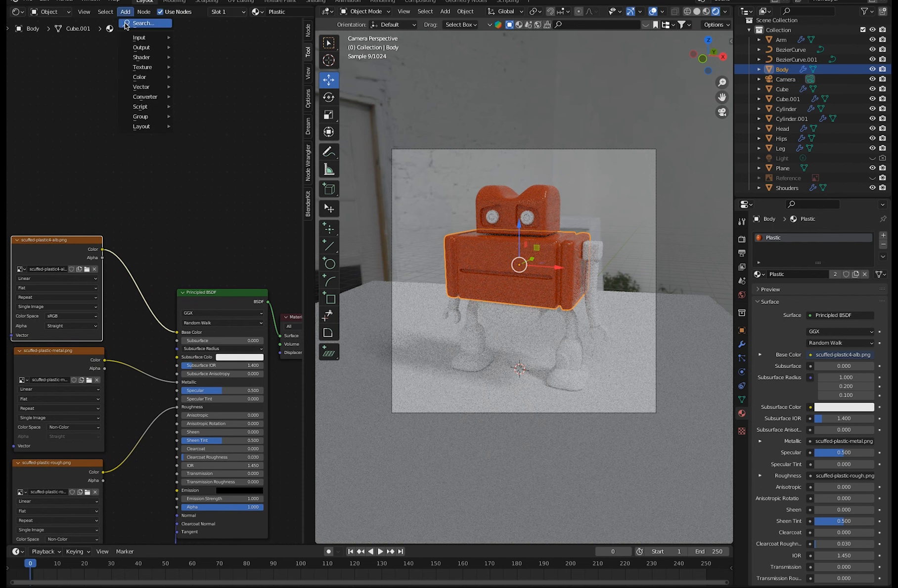
pyautogui.moveTo(144, 57)
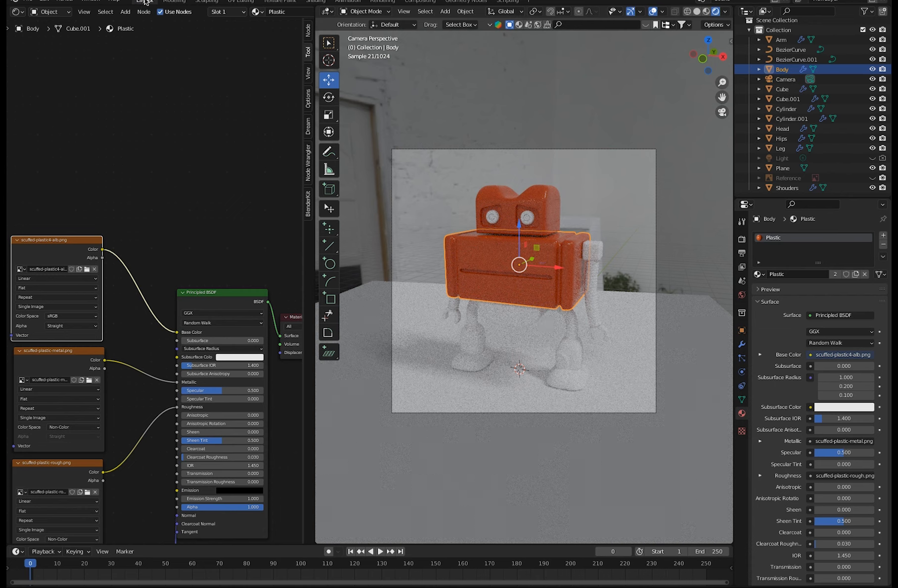
pyautogui.hotkey('shift', 'a')
pyautogui.click(129, 22)
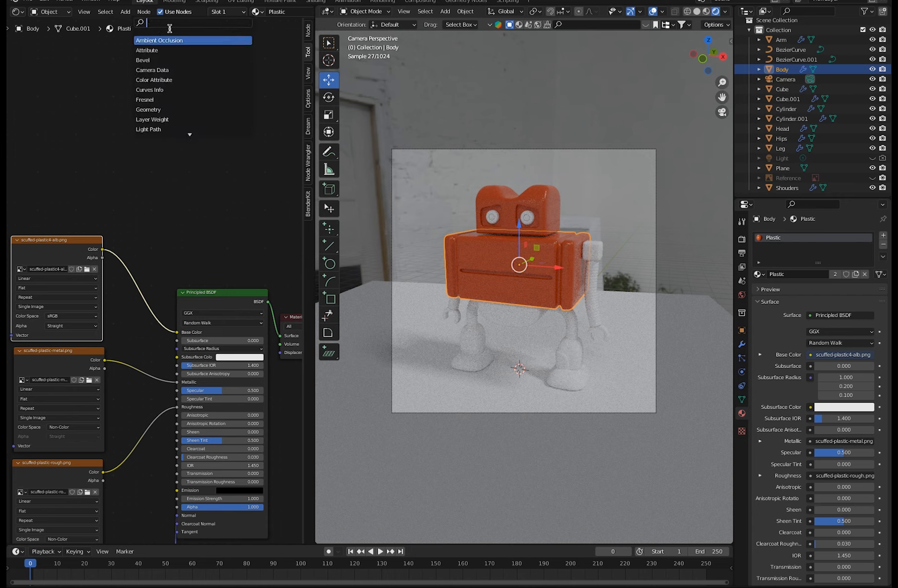
pyautogui.click(185, 40)
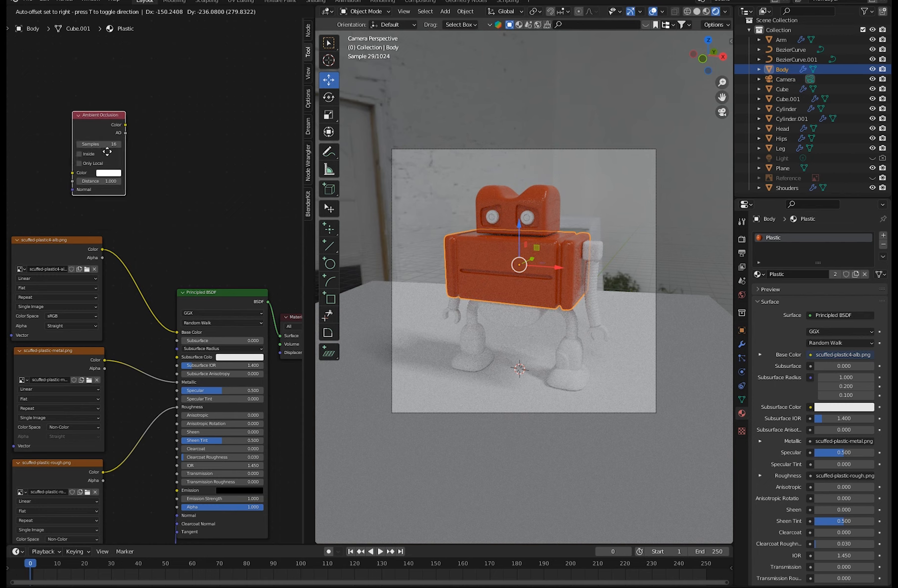
pyautogui.click(95, 149)
pyautogui.moveTo(82, 108); pyautogui.dragTo(67, 109)
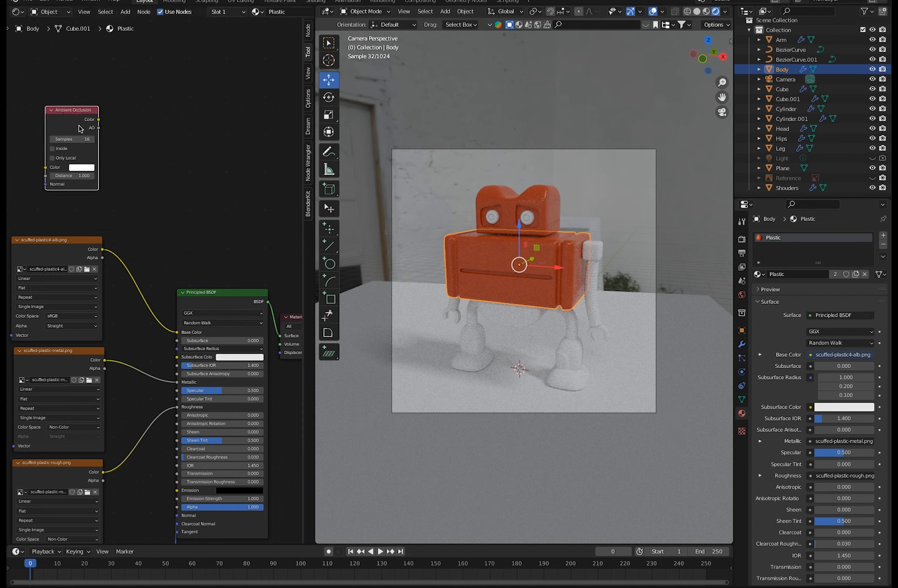
pyautogui.keyDown('ctrl'); pyautogui.moveTo(97, 145); pyautogui.dragTo(76, 132, button='middle'); pyautogui.keyUp('ctrl')
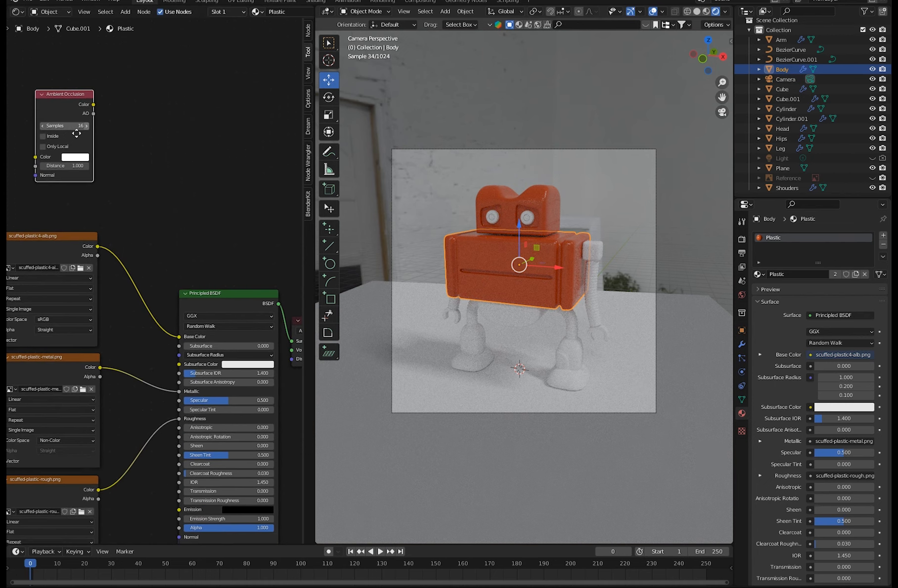
pyautogui.moveTo(64, 95); pyautogui.dragTo(62, 112)
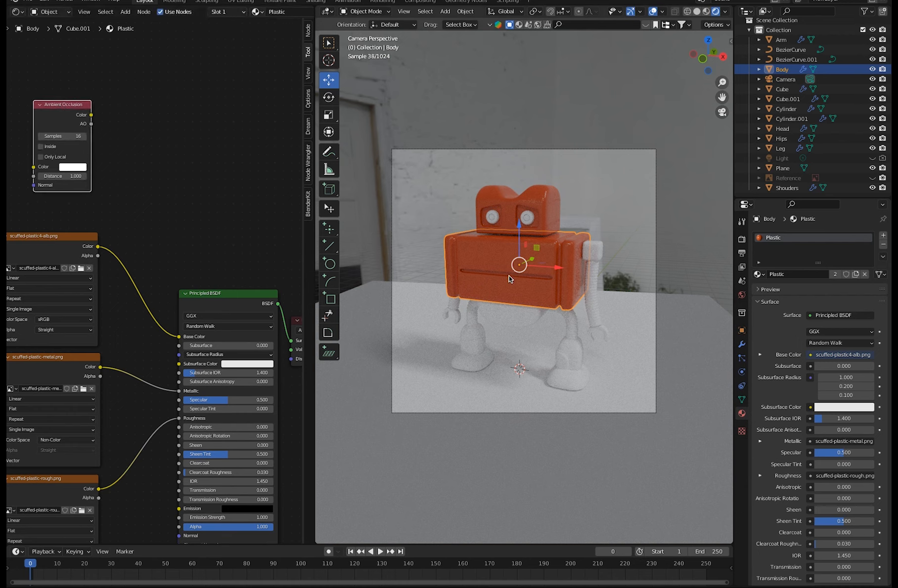
pyautogui.moveTo(57, 100)
pyautogui.mouseDown()
pyautogui.moveTo(45, 95)
pyautogui.moveTo(74, 96)
pyautogui.mouseUp()
# Add a ColorRamp node and place it beside the Ambient Occlusion node.
pyautogui.click(125, 12)
pyautogui.click(127, 23)
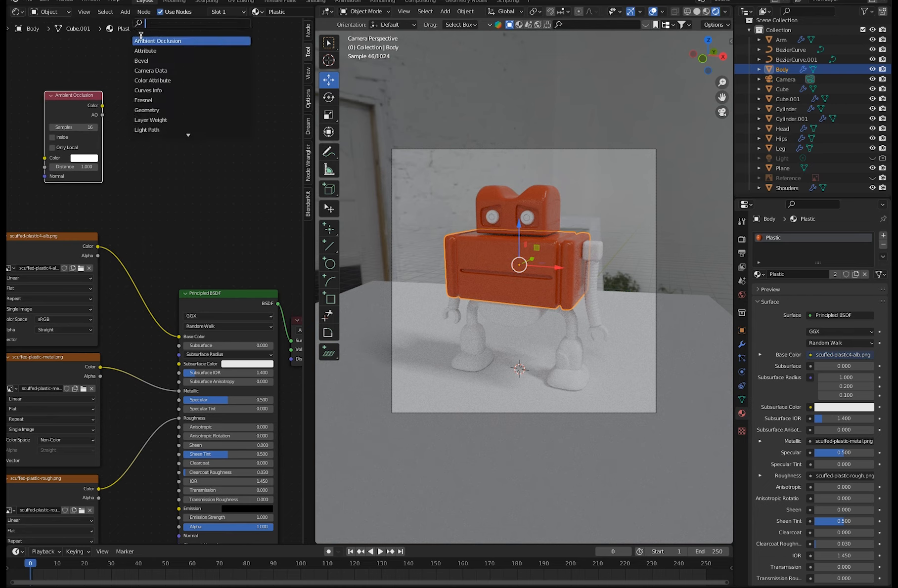
pyautogui.write('ramp')
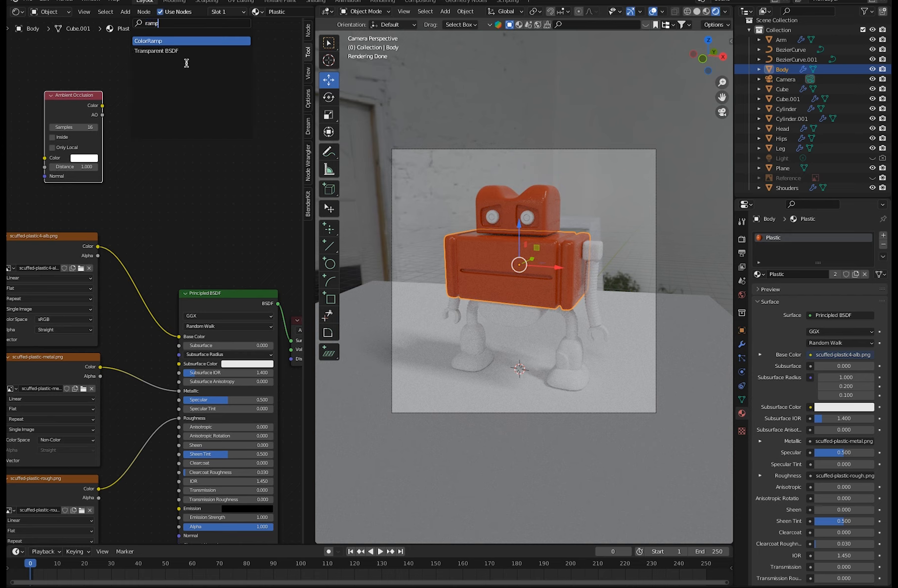
pyautogui.click(145, 40)
pyautogui.click(144, 129)
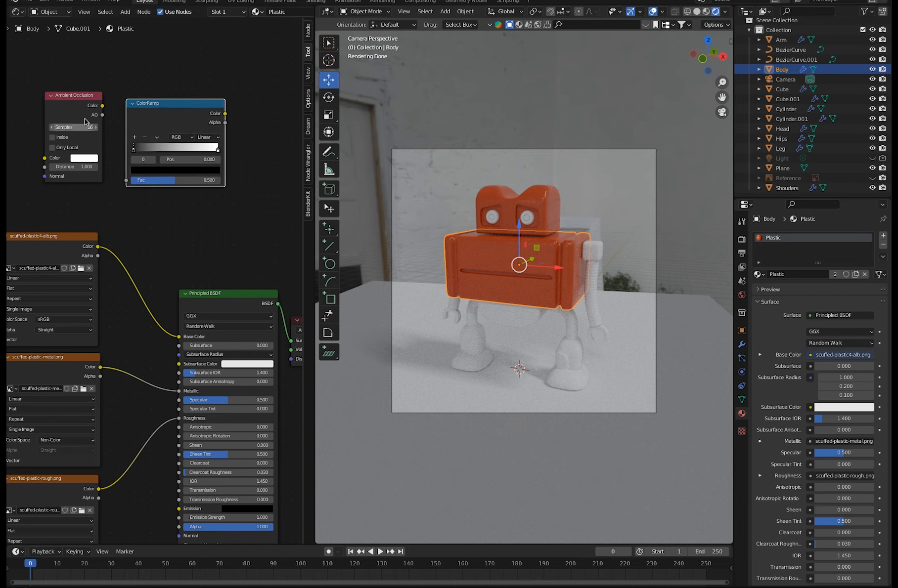
# Space the Ambient Occlusion and ColorRamp nodes apart above the scuffed-plastic4-alb.png texture node.
pyautogui.click(75, 107)
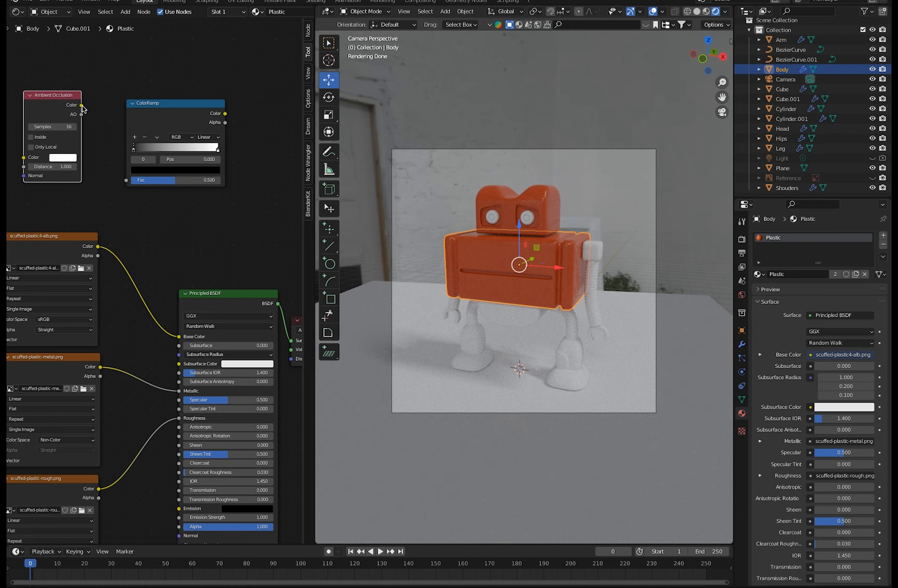
pyautogui.moveTo(157, 103); pyautogui.dragTo(137, 97)
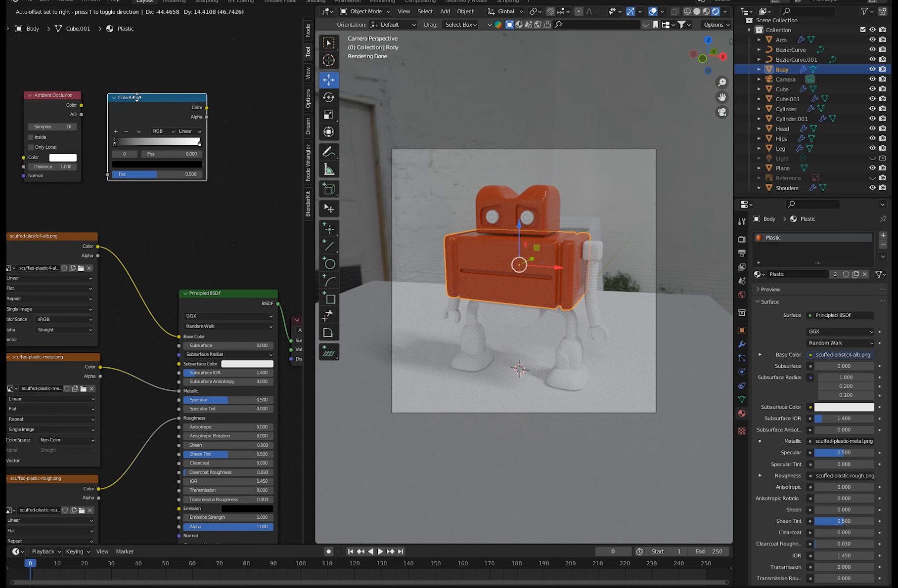
pyautogui.moveTo(137, 97); pyautogui.dragTo(166, 82)
pyautogui.moveTo(49, 87)
pyautogui.mouseDown()
pyautogui.moveTo(46, 77)
pyautogui.moveTo(64, 85)
pyautogui.mouseUp()
pyautogui.moveTo(158, 83); pyautogui.dragTo(137, 64)
pyautogui.moveTo(67, 92); pyautogui.dragTo(58, 87)
pyautogui.moveTo(148, 65); pyautogui.dragTo(135, 67)
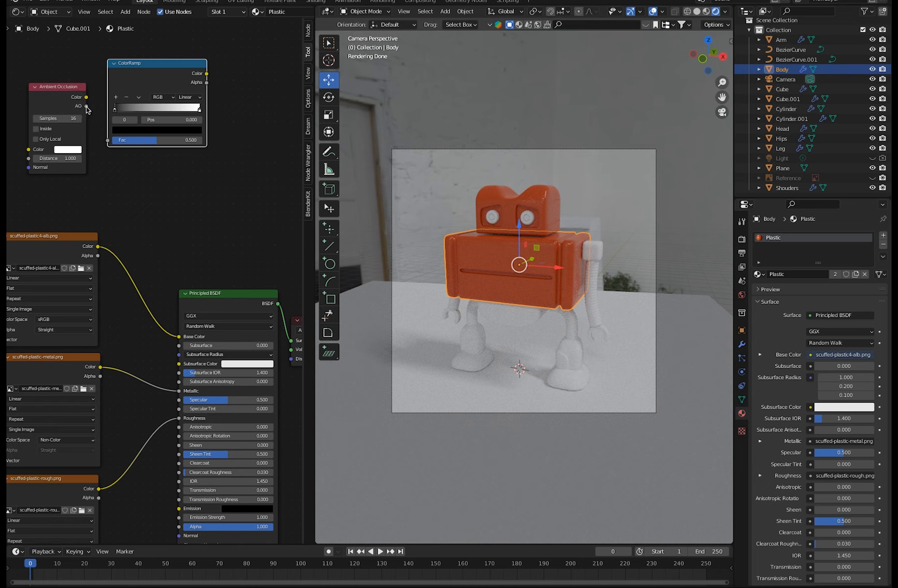
# Move the ColorRamp's black stop to about 0.405 and connect the Ambient Occlusion Color output to its Fac input, keeping both nodes above the textures.
pyautogui.moveTo(115, 110); pyautogui.dragTo(150, 110)
pyautogui.moveTo(87, 99); pyautogui.dragTo(108, 140)
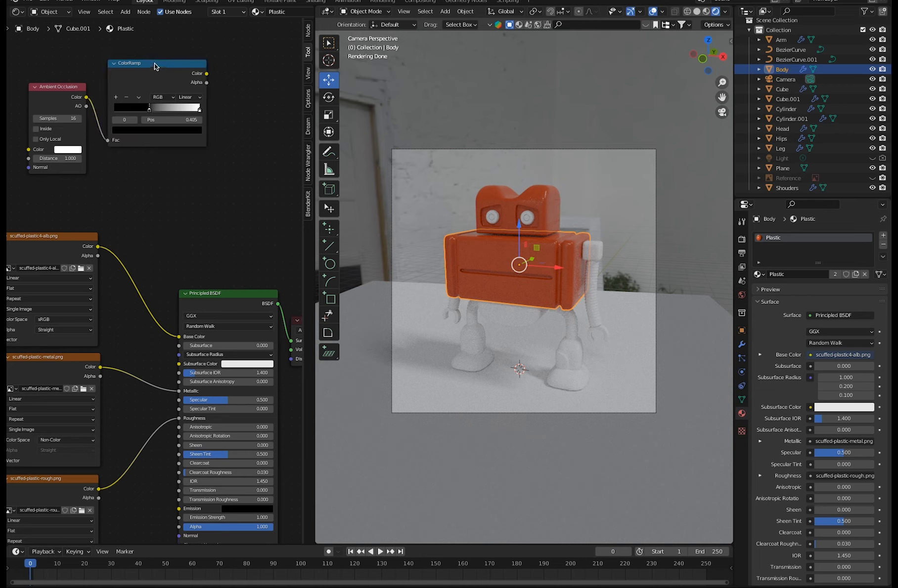
pyautogui.moveTo(154, 64); pyautogui.dragTo(152, 71)
pyautogui.click(222, 102)
pyautogui.moveTo(51, 91); pyautogui.dragTo(24, 74)
pyautogui.moveTo(139, 68); pyautogui.dragTo(122, 71)
pyautogui.moveTo(160, 225); pyautogui.dragTo(167, 247, button='middle')
pyautogui.scroll(-4, 200, 258)
pyautogui.moveTo(136, 208); pyautogui.dragTo(161, 230, button='middle')
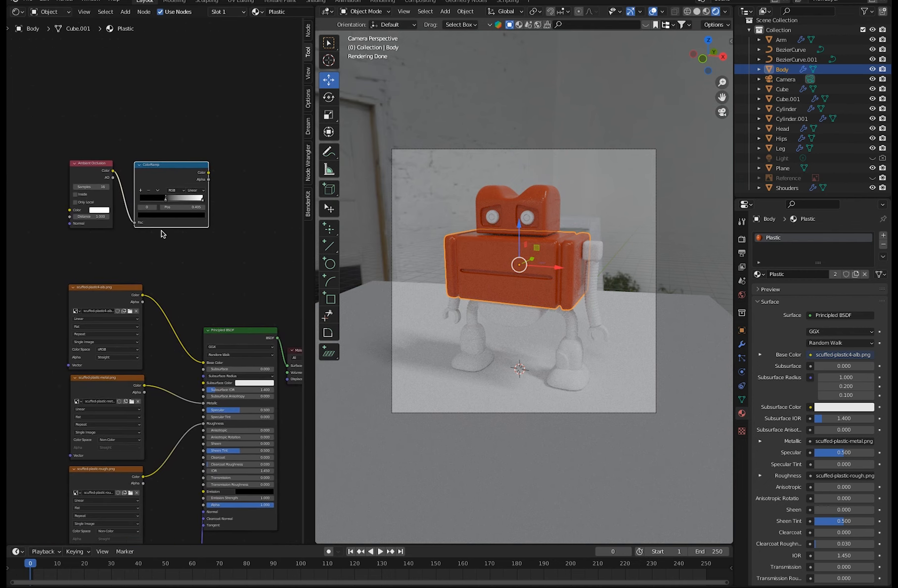
pyautogui.moveTo(85, 167); pyautogui.dragTo(66, 151)
pyautogui.moveTo(156, 164); pyautogui.dragTo(126, 157)
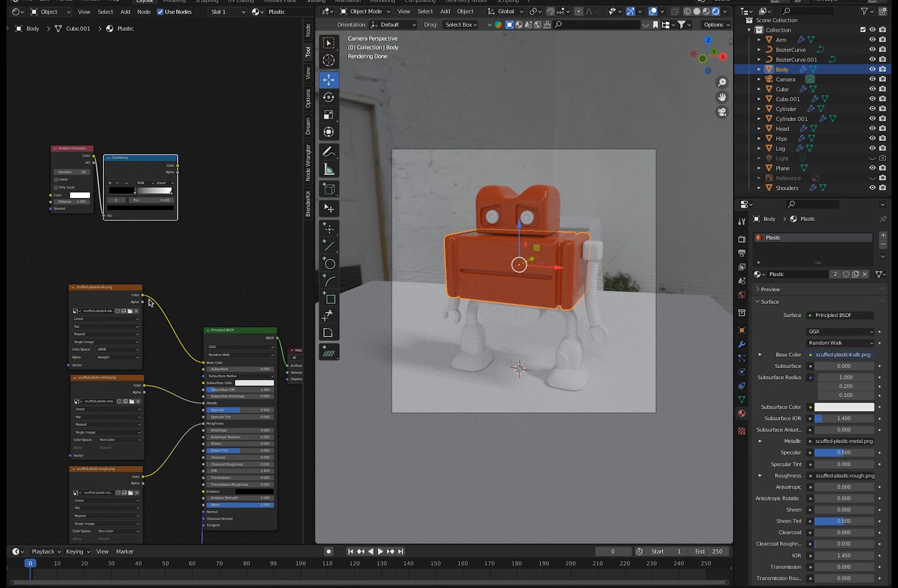
# Feed the ColorRamp into Base Color instead of the scuffed-plastic4-alb.png texture and set its black stop to about 0.291.
pyautogui.moveTo(203, 367); pyautogui.dragTo(190, 368)
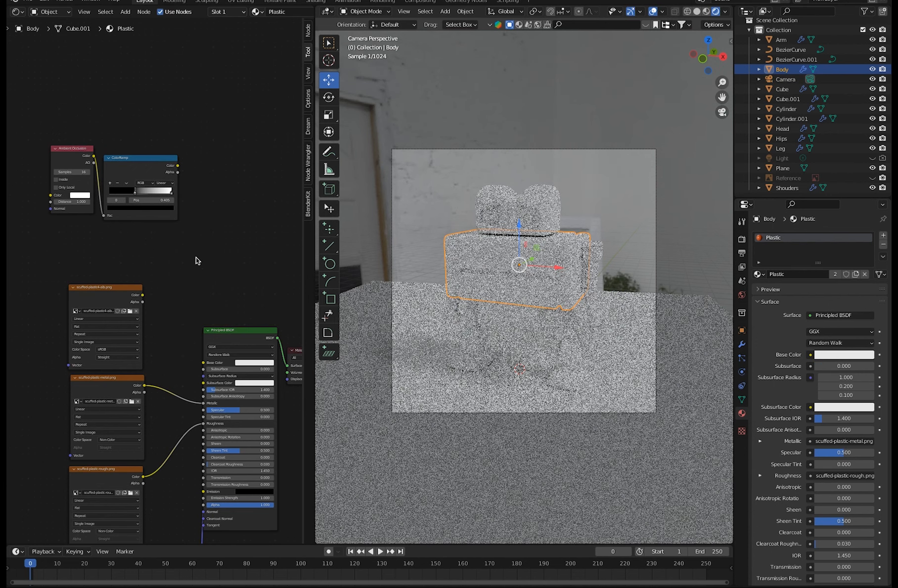
pyautogui.moveTo(178, 166); pyautogui.dragTo(202, 363)
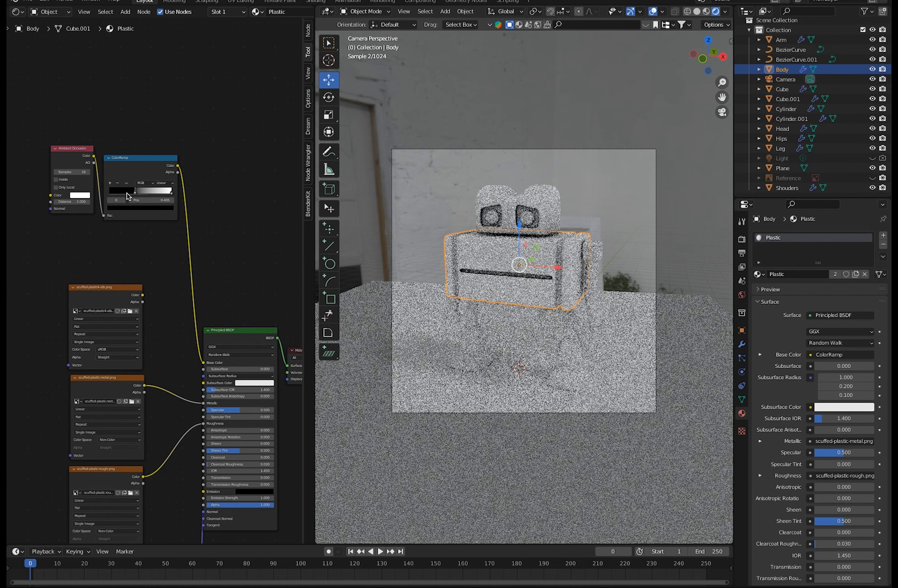
pyautogui.moveTo(135, 191); pyautogui.dragTo(114, 190)
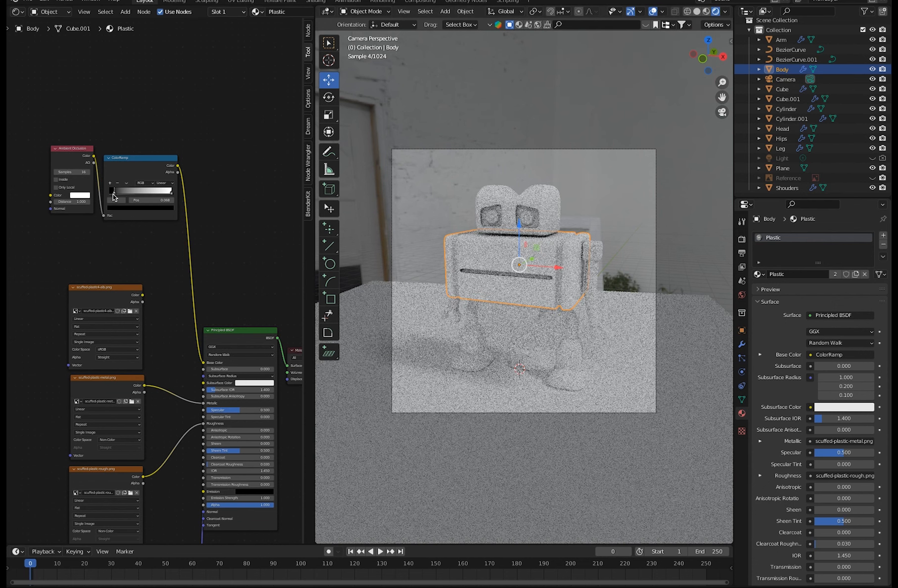
pyautogui.moveTo(114, 192); pyautogui.dragTo(125, 195)
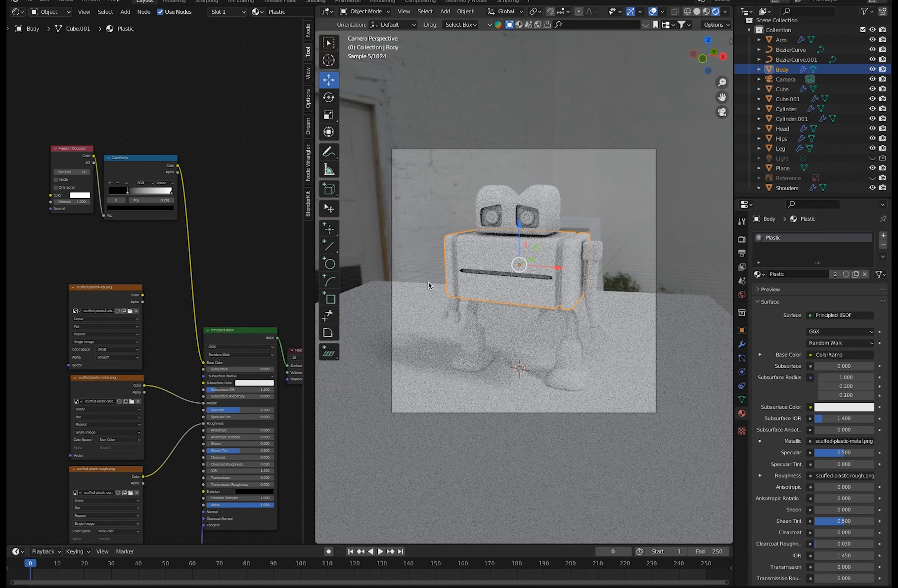
pyautogui.moveTo(74, 148); pyautogui.dragTo(55, 162)
pyautogui.moveTo(145, 159); pyautogui.dragTo(141, 160)
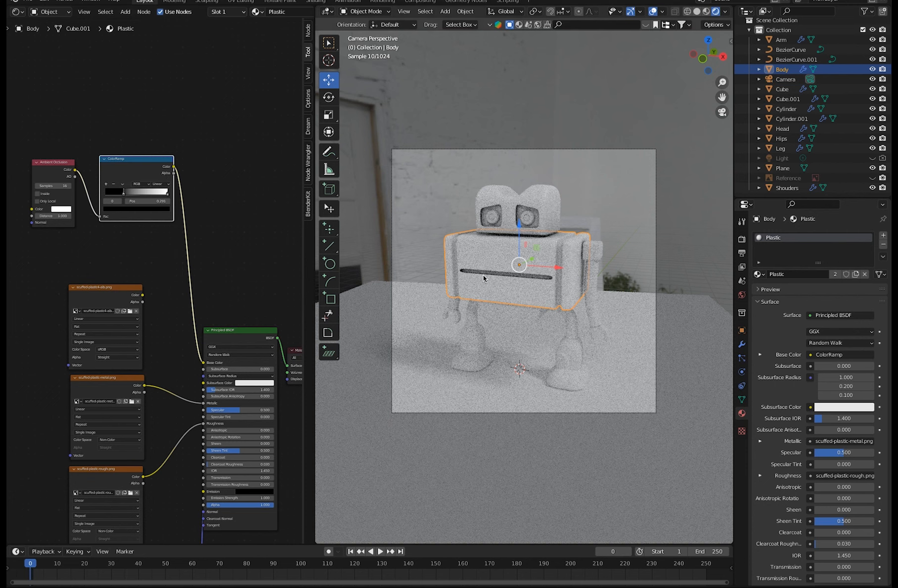
# Add a MixRGB node and place it above the Principled BSDF.
pyautogui.click(211, 213)
pyautogui.click(126, 12)
pyautogui.click(130, 23)
pyautogui.write('mix')
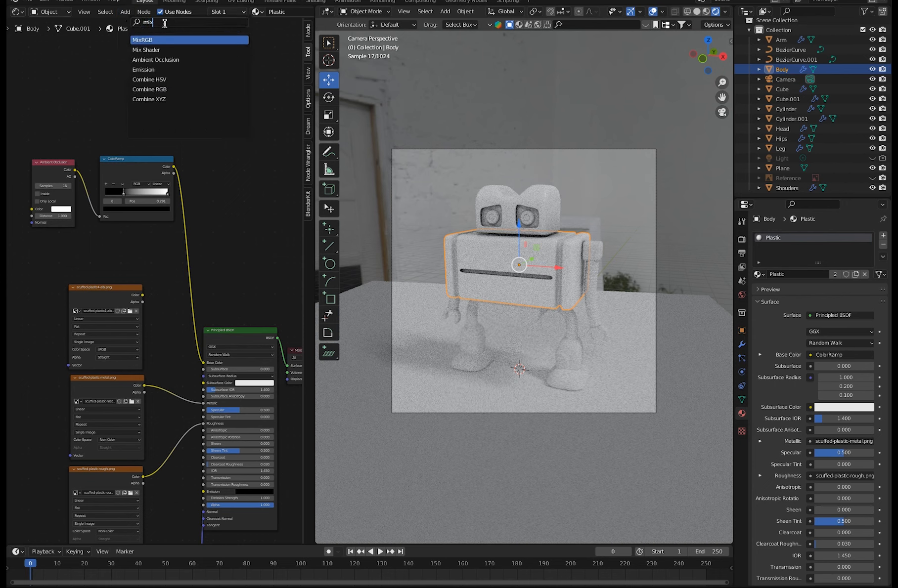
pyautogui.click(147, 40)
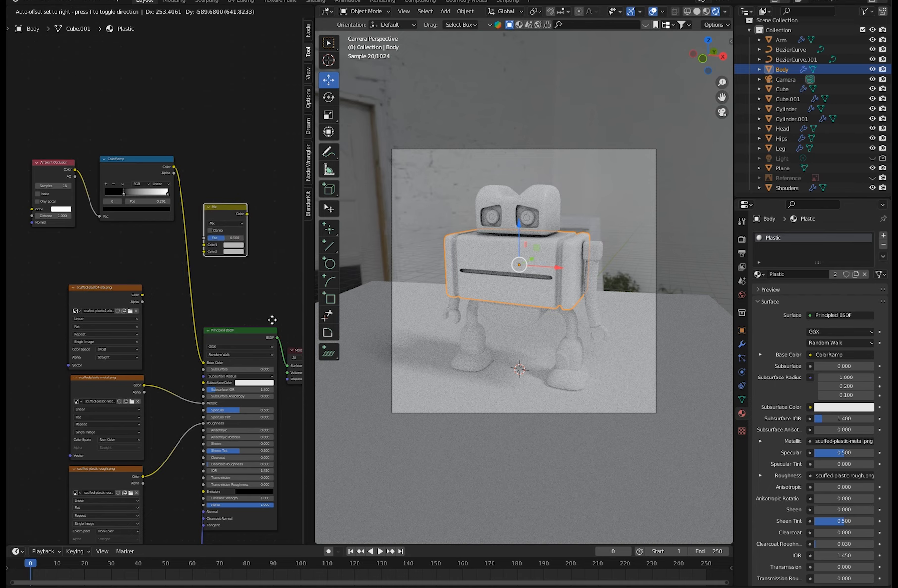
pyautogui.click(230, 263)
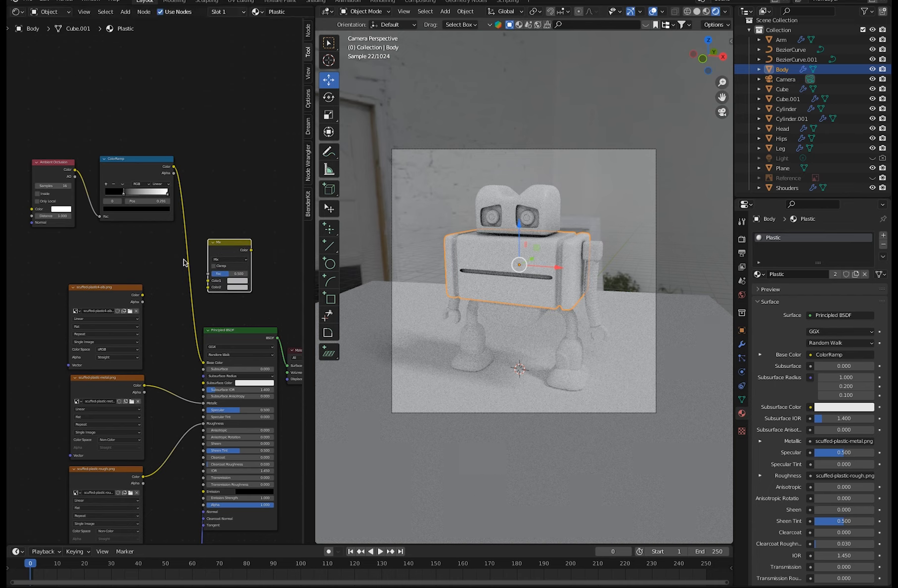
# Connect the ColorRamp's Color output to Color1 of the Mix node and the scuffed-plastic4-alb.png Color output to Color2.
pyautogui.moveTo(173, 170); pyautogui.dragTo(208, 281)
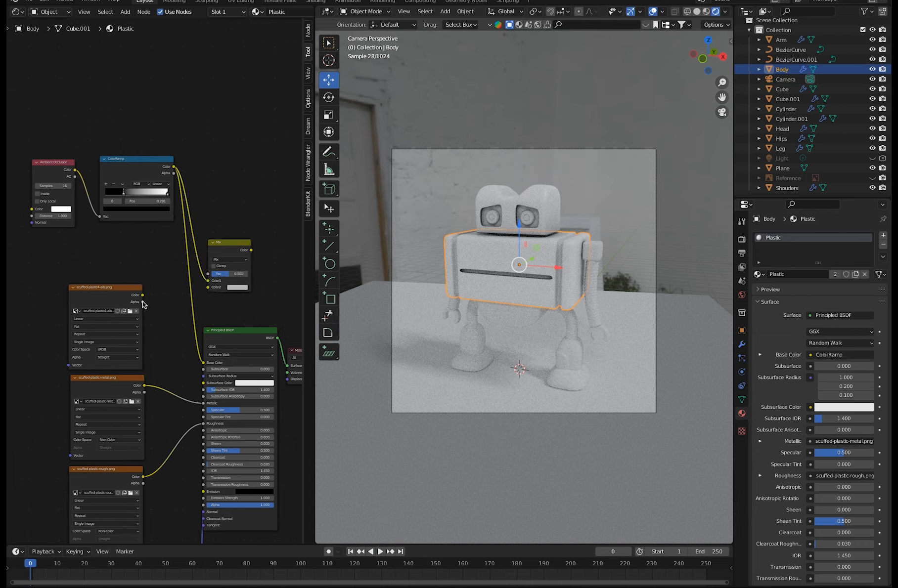
pyautogui.moveTo(143, 295); pyautogui.dragTo(208, 288)
pyautogui.click(218, 245)
pyautogui.moveTo(217, 245)
pyautogui.mouseDown()
pyautogui.moveTo(166, 250)
pyautogui.moveTo(219, 231)
pyautogui.mouseUp()
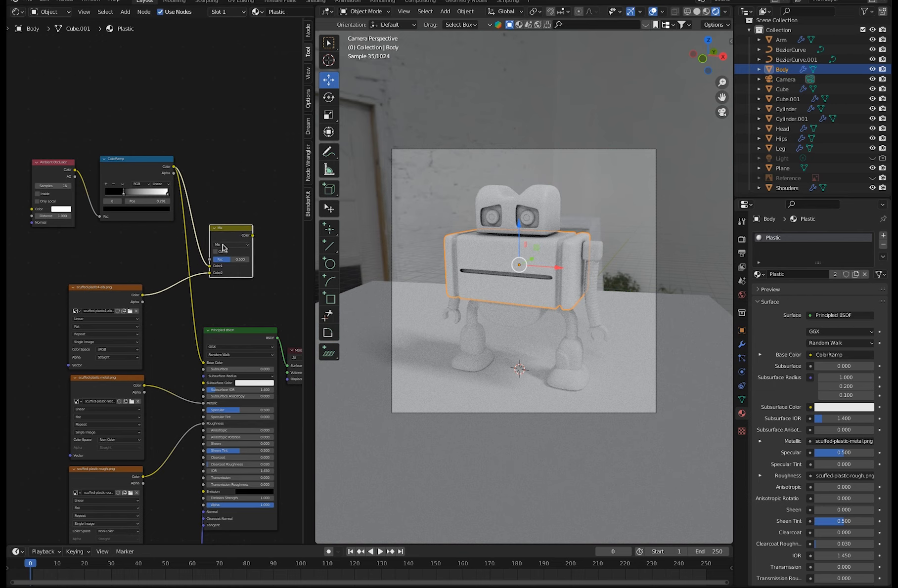
# Set the Mix node's factor to about 0.533 and connect its Color output to the Principled BSDF's Base Color.
pyautogui.scroll(3, 171, 233)
pyautogui.keyDown('ctrl'); pyautogui.moveTo(77, 169); pyautogui.dragTo(75, 161, button='middle'); pyautogui.keyUp('ctrl')
pyautogui.moveTo(132, 238); pyautogui.dragTo(2, 257, button='middle')
pyautogui.moveTo(164, 260); pyautogui.dragTo(173, 262)
pyautogui.moveTo(206, 216); pyautogui.dragTo(115, 452)
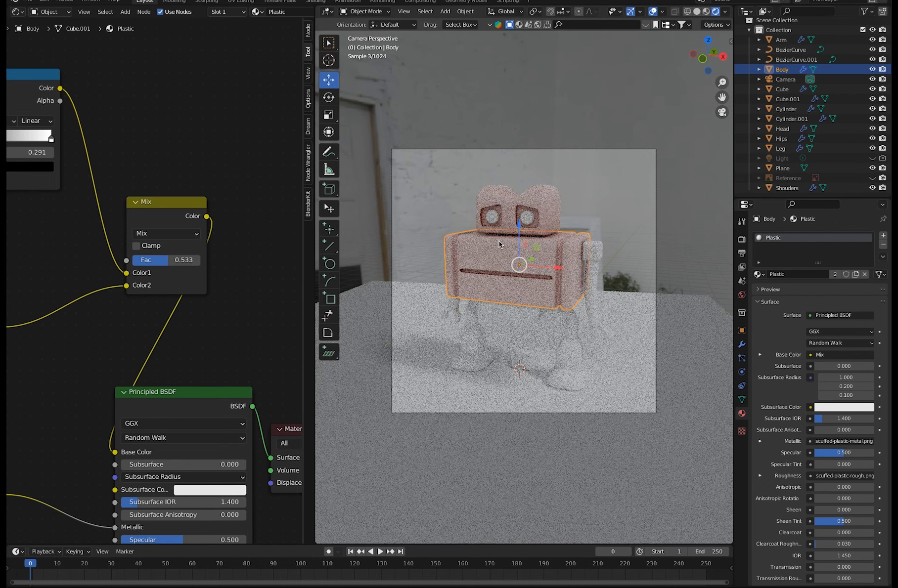
# Change the Mix node's blending mode to Multiply and set its factor to 1.
pyautogui.click(150, 237)
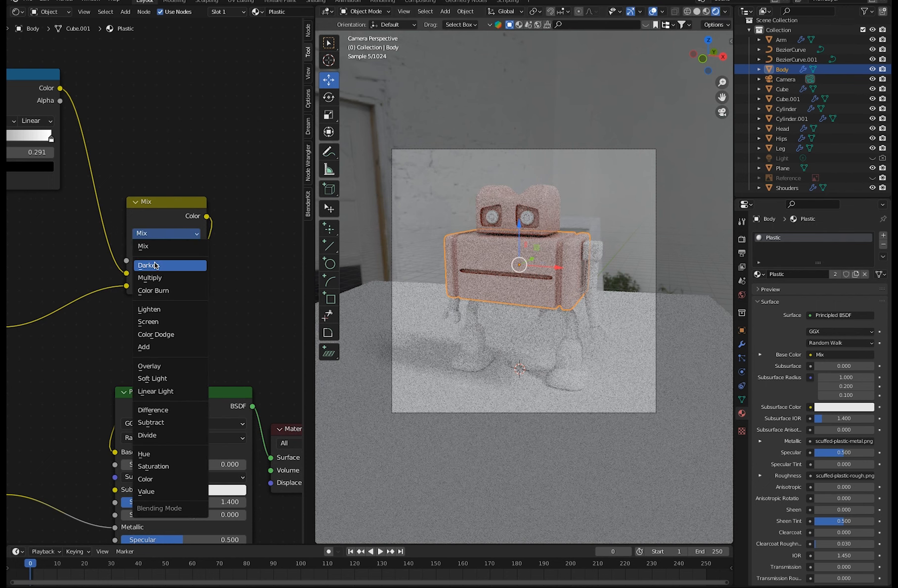
pyautogui.click(156, 278)
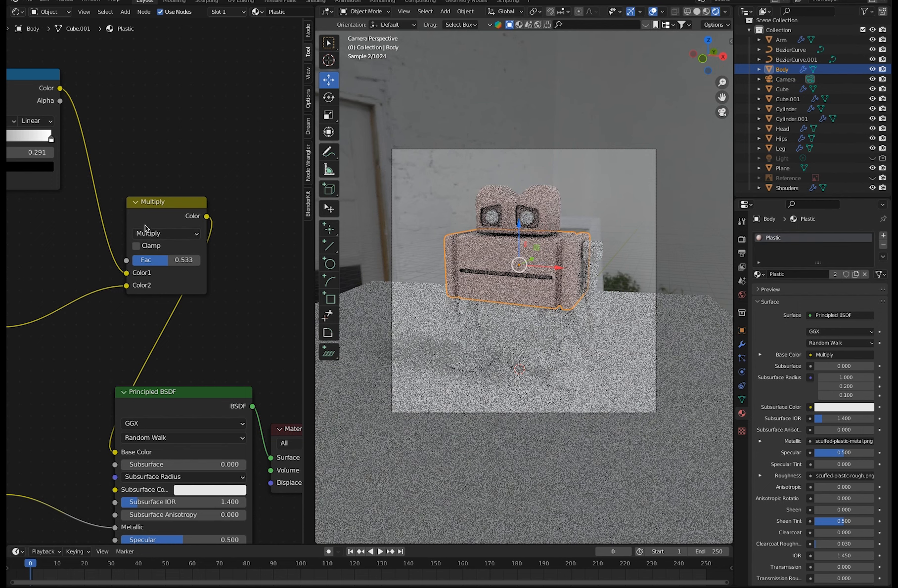
pyautogui.moveTo(146, 205); pyautogui.dragTo(138, 194)
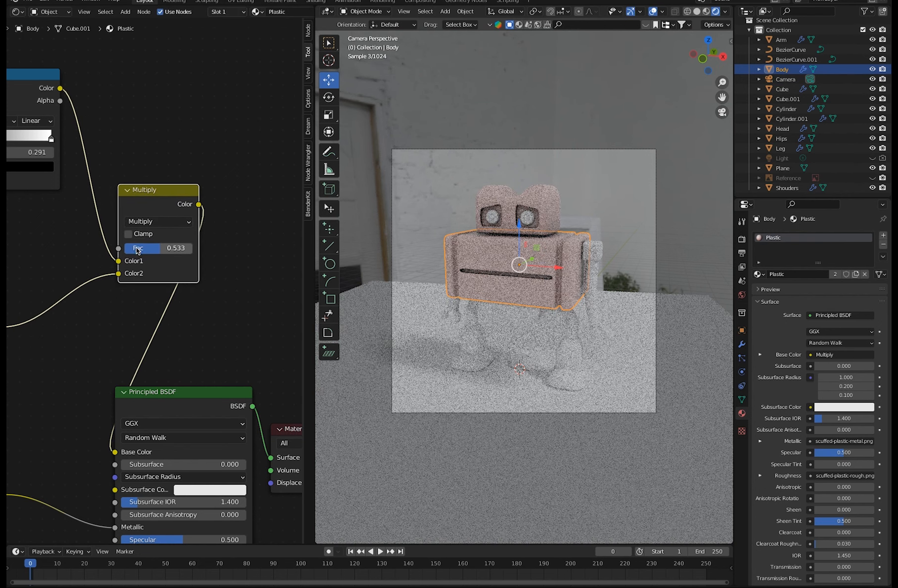
pyautogui.moveTo(152, 253); pyautogui.dragTo(203, 254)
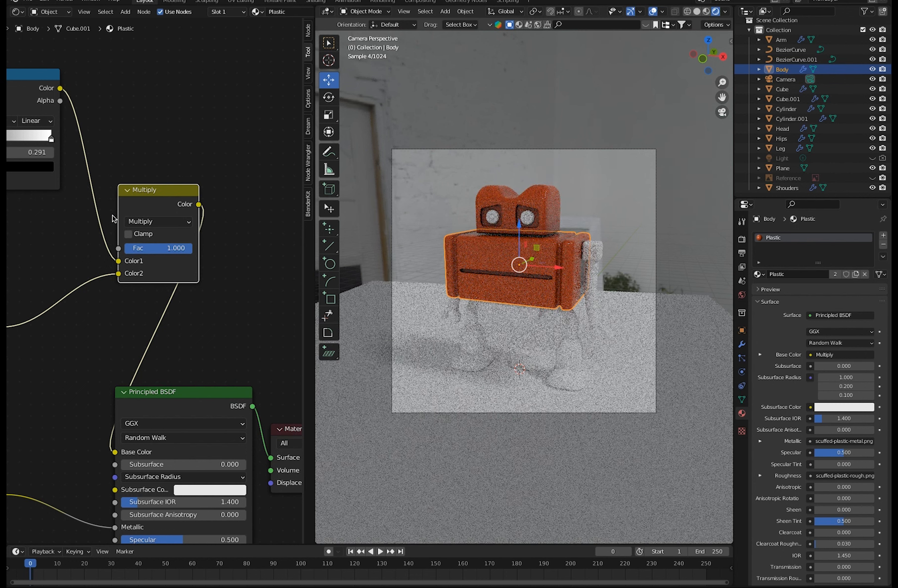
# Bring the ColorRamp above the Multiply node, set its black stop to about 0.145 and move its white stop inward.
pyautogui.moveTo(144, 192); pyautogui.dragTo(157, 195)
pyautogui.moveTo(32, 74); pyautogui.dragTo(151, 65)
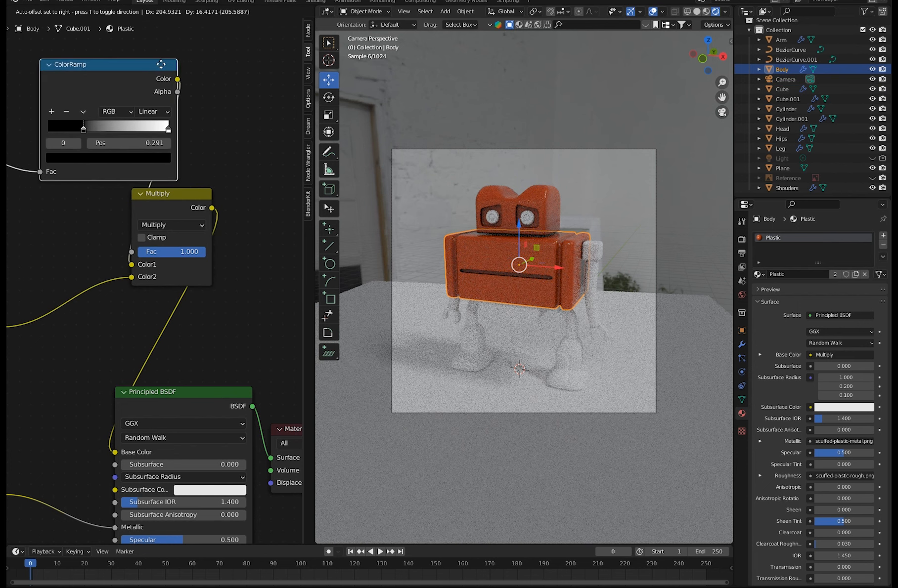
pyautogui.moveTo(86, 130); pyautogui.dragTo(141, 133)
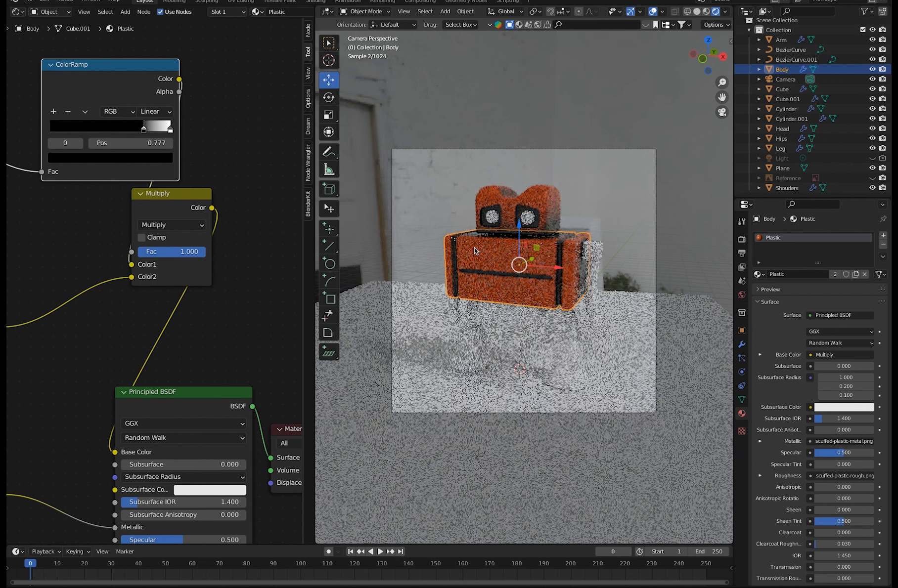
pyautogui.moveTo(145, 132); pyautogui.dragTo(70, 134)
pyautogui.moveTo(170, 129); pyautogui.dragTo(127, 133)
pyautogui.moveTo(73, 129); pyautogui.dragTo(68, 130)
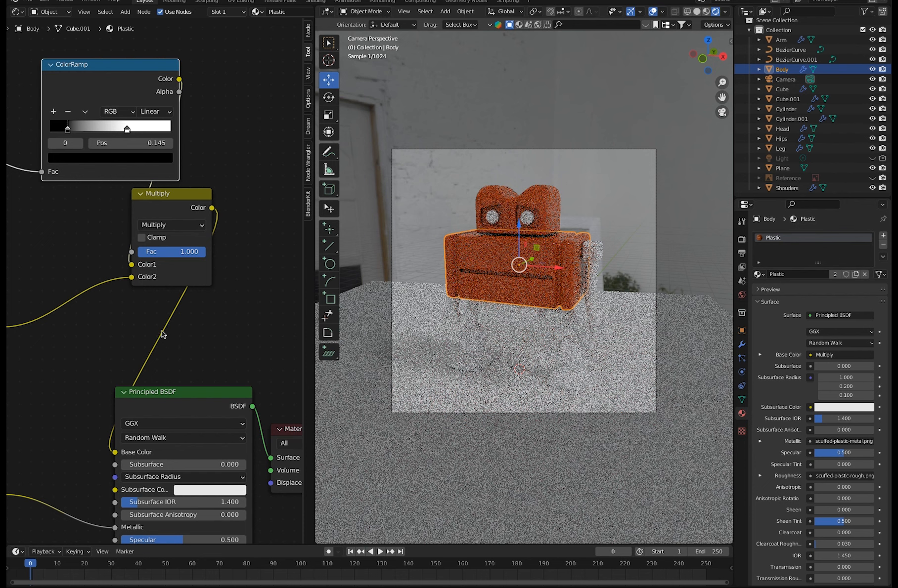
# Spread out the Multiply, Principled BSDF and ColorRamp nodes.
pyautogui.moveTo(162, 197); pyautogui.dragTo(98, 242)
pyautogui.moveTo(161, 394); pyautogui.dragTo(199, 373)
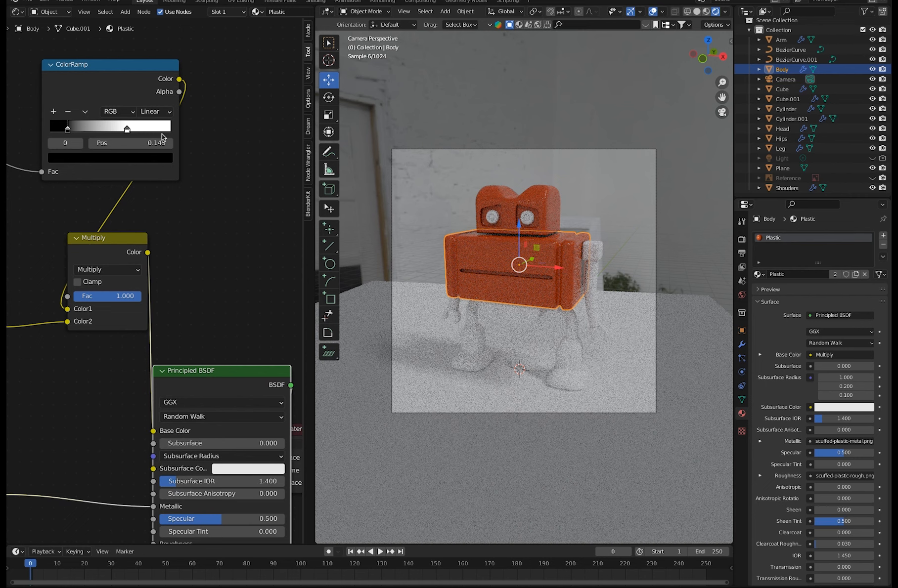
pyautogui.moveTo(108, 78); pyautogui.dragTo(61, 98)
pyautogui.scroll(-6, 169, 248)
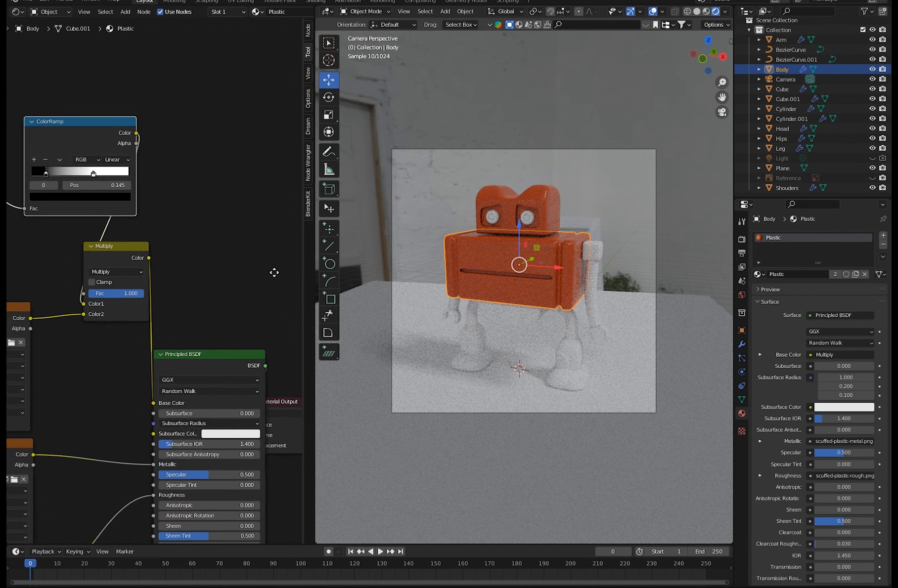
# Move the image texture nodes farther away from the Principled BSDF to tidy the node tree.
pyautogui.moveTo(99, 261); pyautogui.dragTo(71, 253)
pyautogui.moveTo(96, 307); pyautogui.dragTo(61, 305)
pyautogui.moveTo(109, 353); pyautogui.dragTo(73, 353)
pyautogui.click(105, 408)
pyautogui.moveTo(105, 407); pyautogui.dragTo(85, 408)
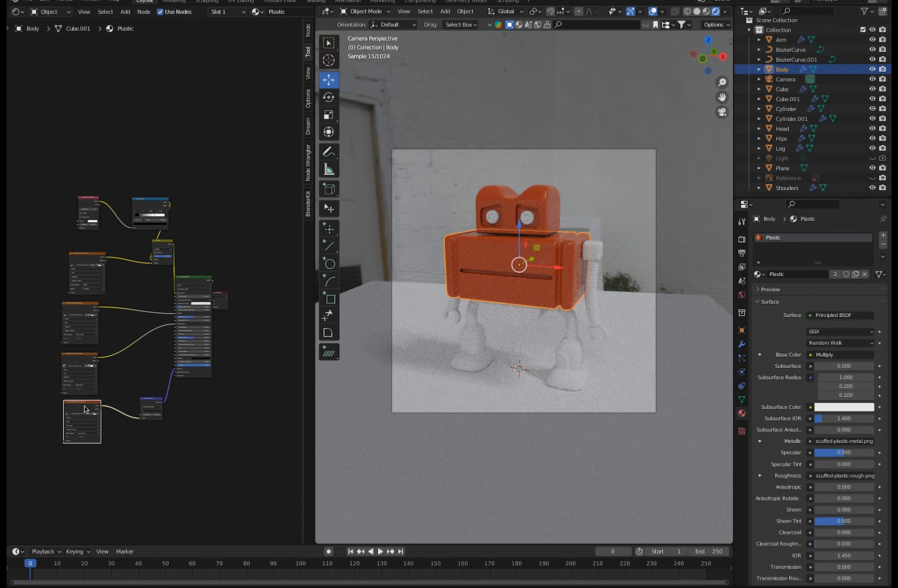
# Reposition the Normal Map, Principled BSDF, Material Output, Multiply and ColorRamp nodes into an evenly spaced layout.
pyautogui.moveTo(145, 400); pyautogui.dragTo(130, 388)
pyautogui.moveTo(156, 285)
pyautogui.mouseDown(button='middle')
pyautogui.moveTo(145, 287)
pyautogui.moveTo(161, 304)
pyautogui.mouseUp(button='middle')
pyautogui.moveTo(188, 297); pyautogui.dragTo(195, 301)
pyautogui.moveTo(164, 258); pyautogui.dragTo(153, 271)
pyautogui.moveTo(147, 220); pyautogui.dragTo(117, 219)
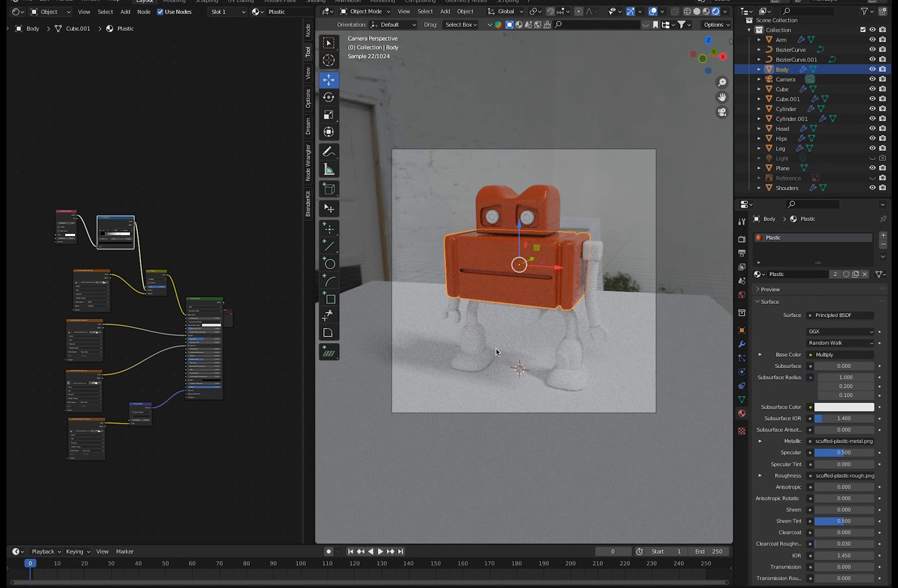
# Assign the existing Plastic material to the lower-leg object Cube.
pyautogui.click(570, 354)
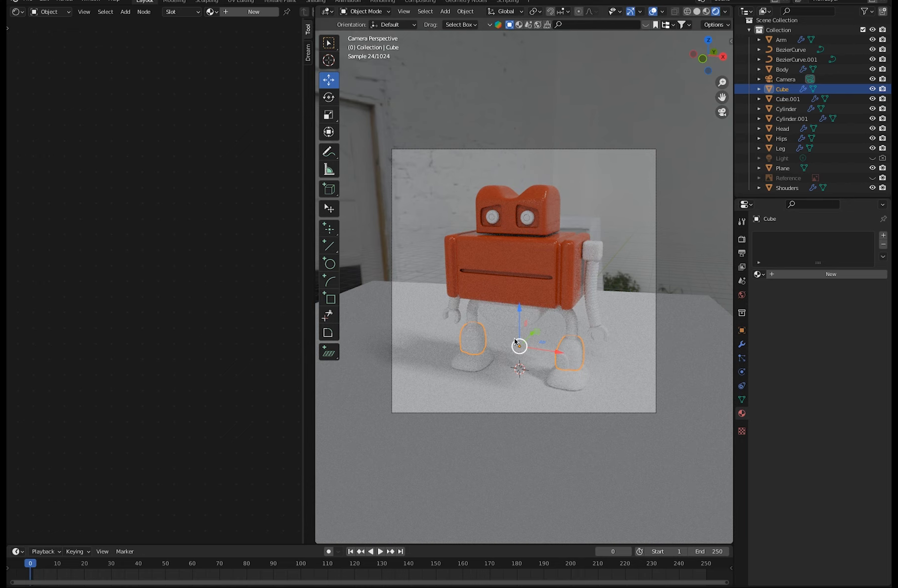
pyautogui.click(759, 274)
pyautogui.click(786, 297)
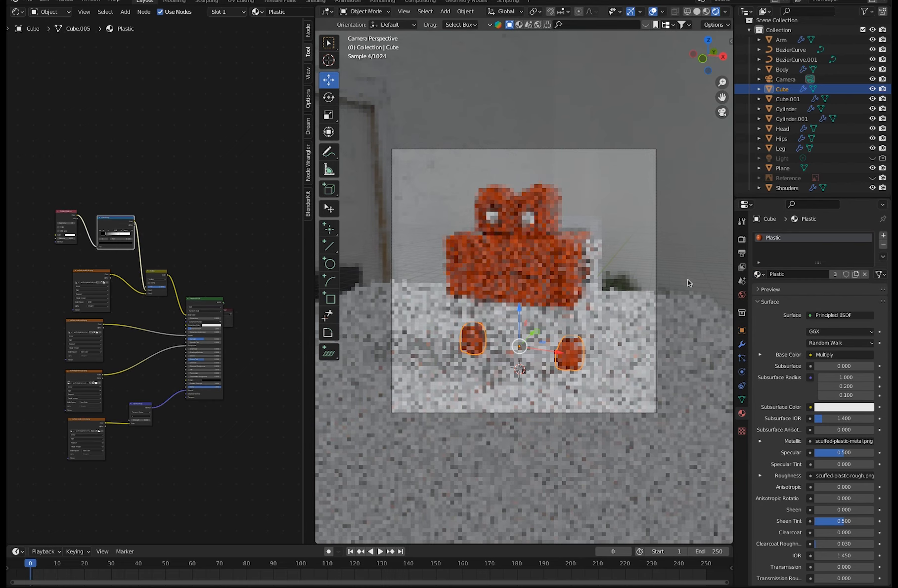
# Assign the existing Plastic material to the Shouders object.
pyautogui.click(598, 253)
pyautogui.click(759, 274)
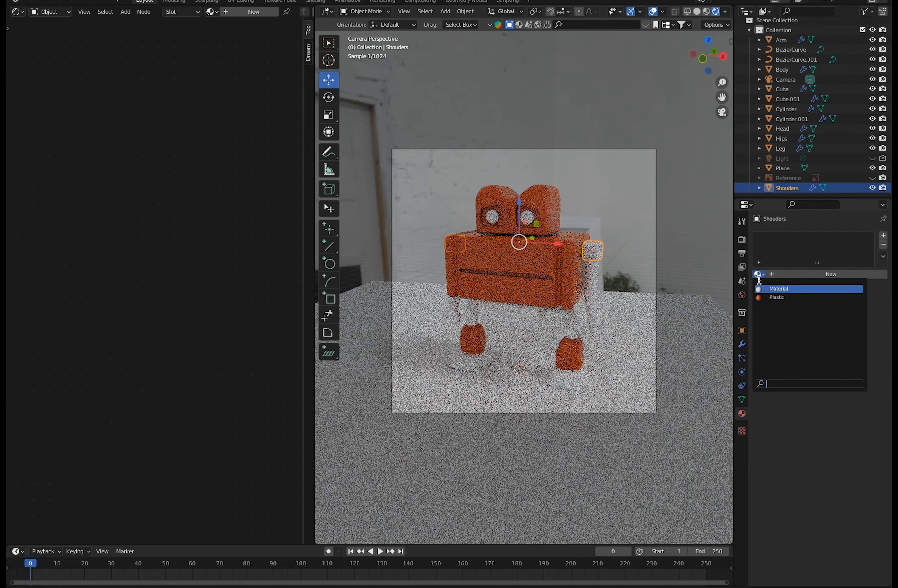
pyautogui.click(765, 296)
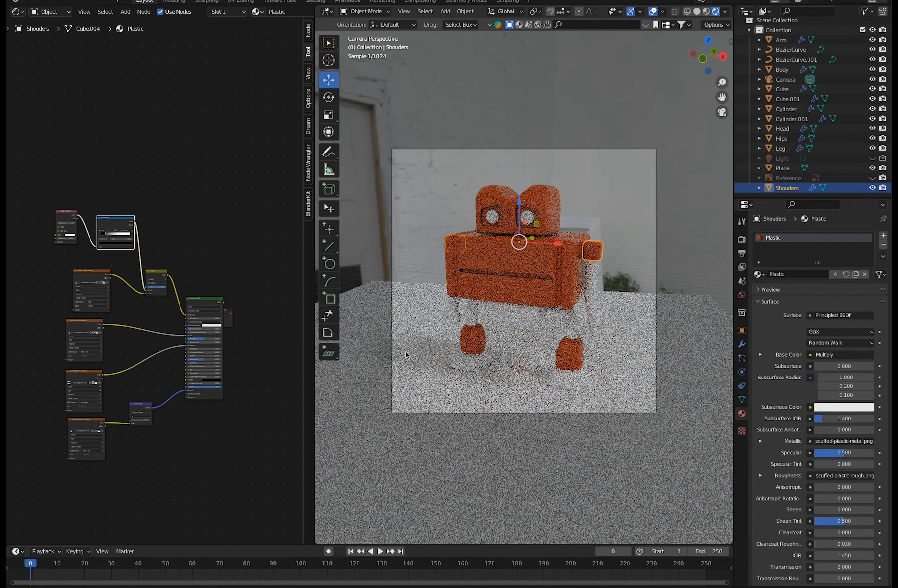
# Save the project as a new file version named RobotA_02.blend in the Robot folder.
pyautogui.click(250, 257)
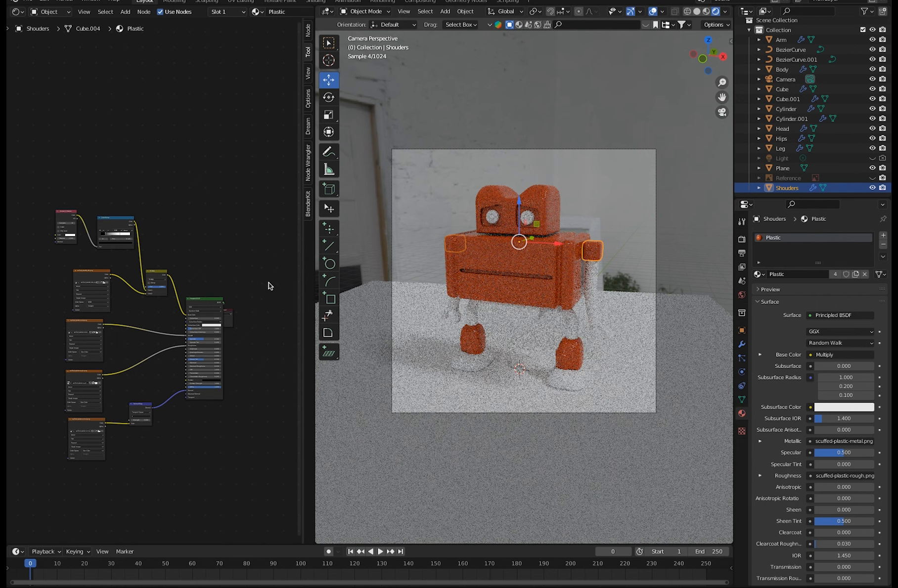
pyautogui.click(28, 1)
pyautogui.click(44, 72)
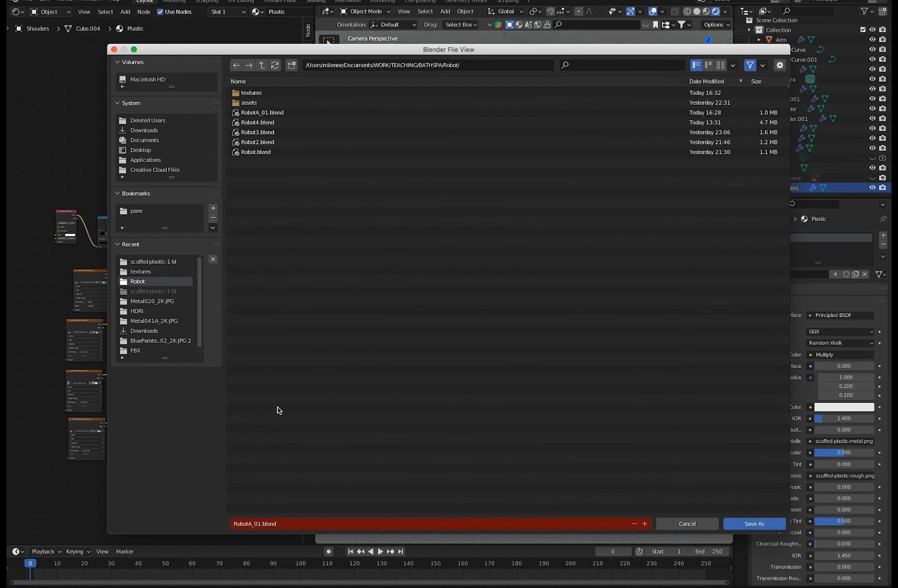
pyautogui.click(262, 524)
pyautogui.press('Right')
pyautogui.press('BackSpace')
pyautogui.write('2')
pyautogui.press('Return')
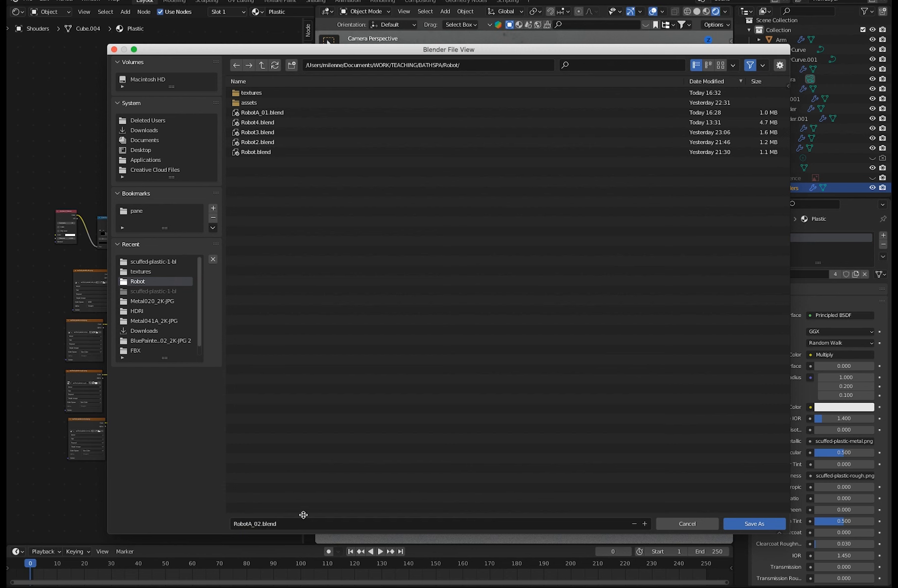
pyautogui.click(737, 525)
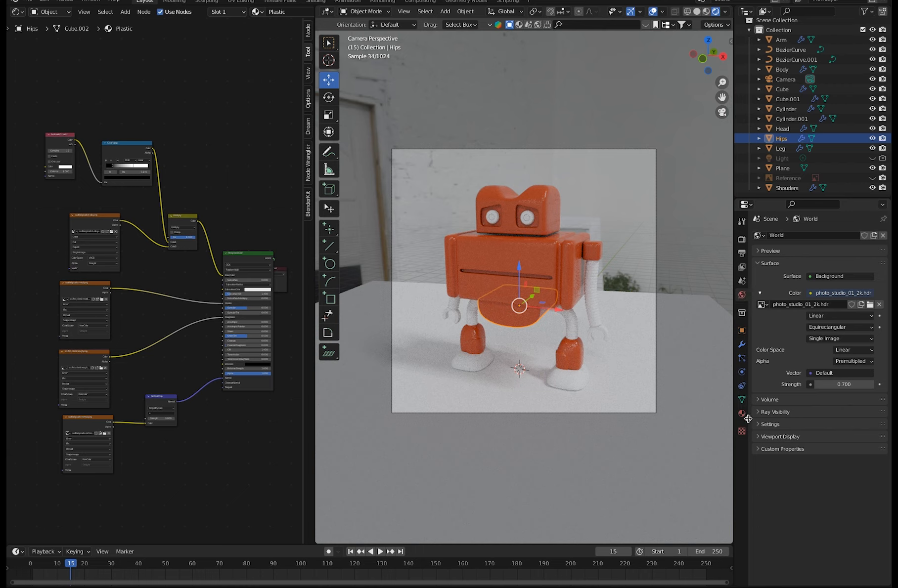
# Switch the node editor to the World shader and move its environment texture, Background and World Output nodes closer together.
pyautogui.click(50, 12)
pyautogui.click(48, 23)
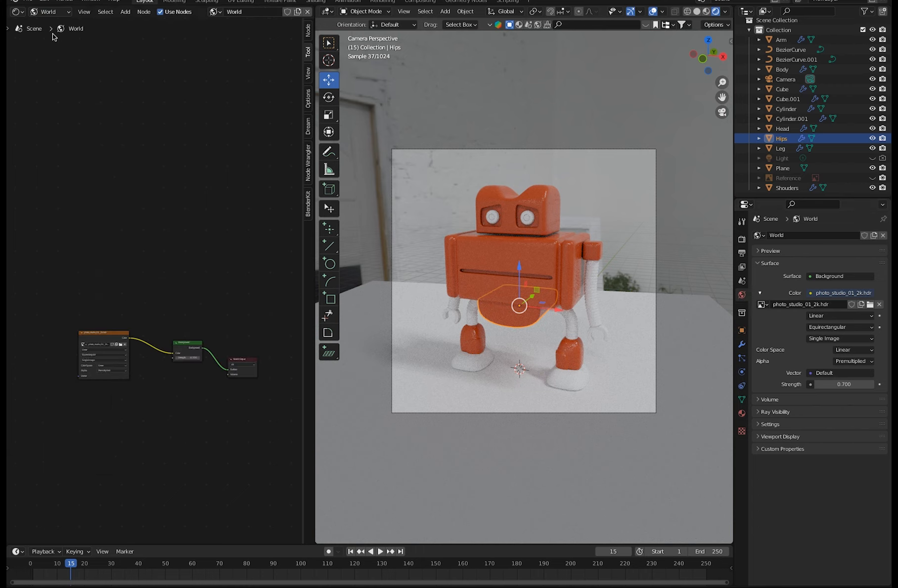
pyautogui.scroll(3, 150, 396)
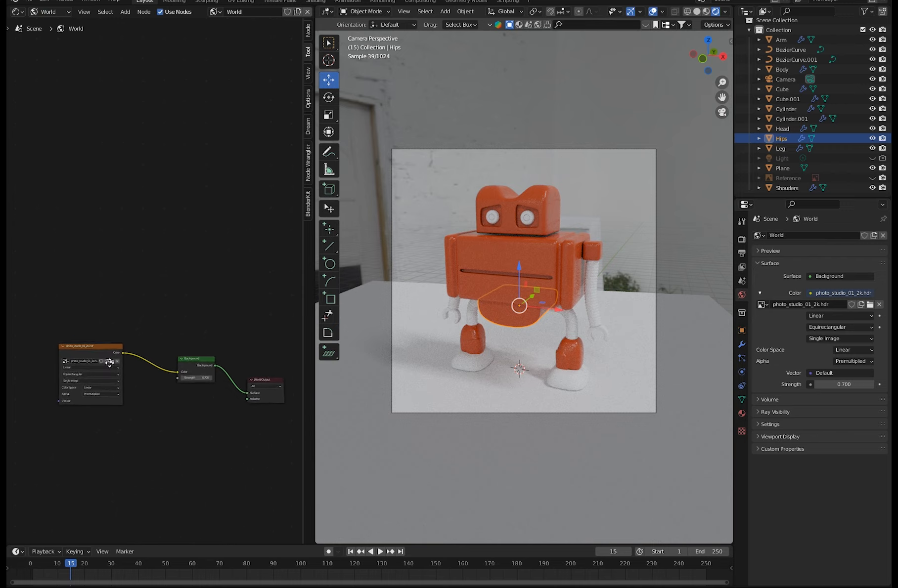
pyautogui.scroll(-4, 152, 386)
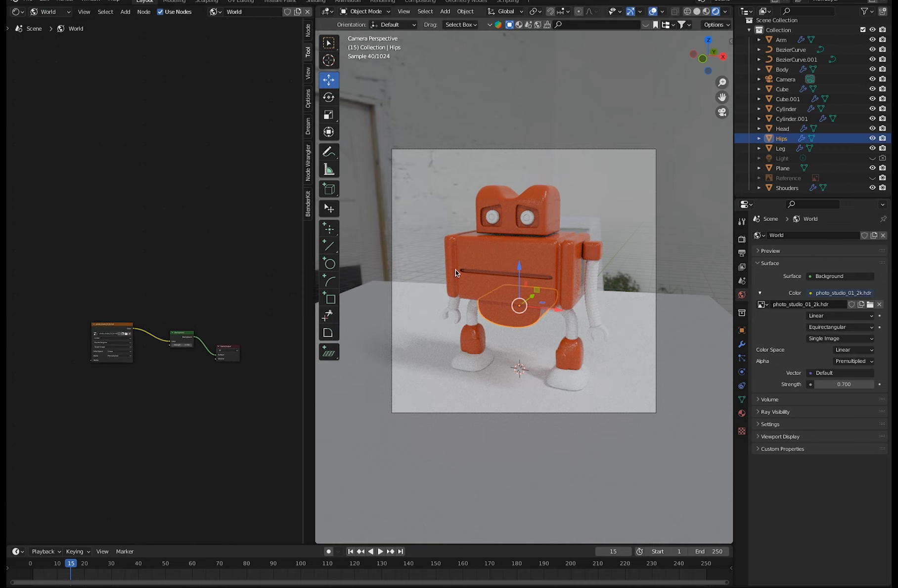
pyautogui.click(123, 327)
pyautogui.moveTo(123, 327); pyautogui.dragTo(152, 264)
pyautogui.moveTo(187, 331); pyautogui.dragTo(193, 275)
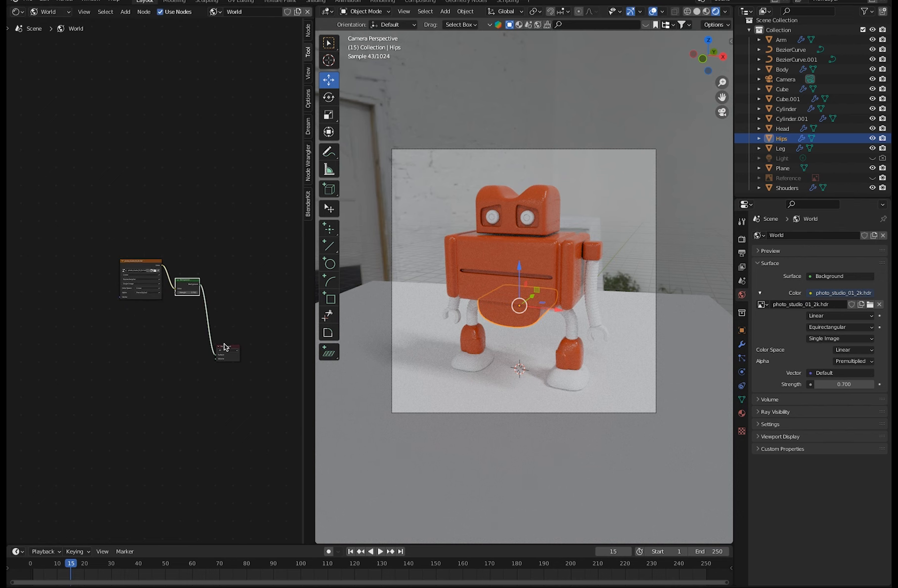
pyautogui.moveTo(226, 351); pyautogui.dragTo(221, 301)
pyautogui.scroll(1, 168, 301)
pyautogui.scroll(2, 92, 262)
pyautogui.moveTo(134, 353); pyautogui.dragTo(120, 398, button='middle')
pyautogui.moveTo(122, 297); pyautogui.dragTo(140, 314)
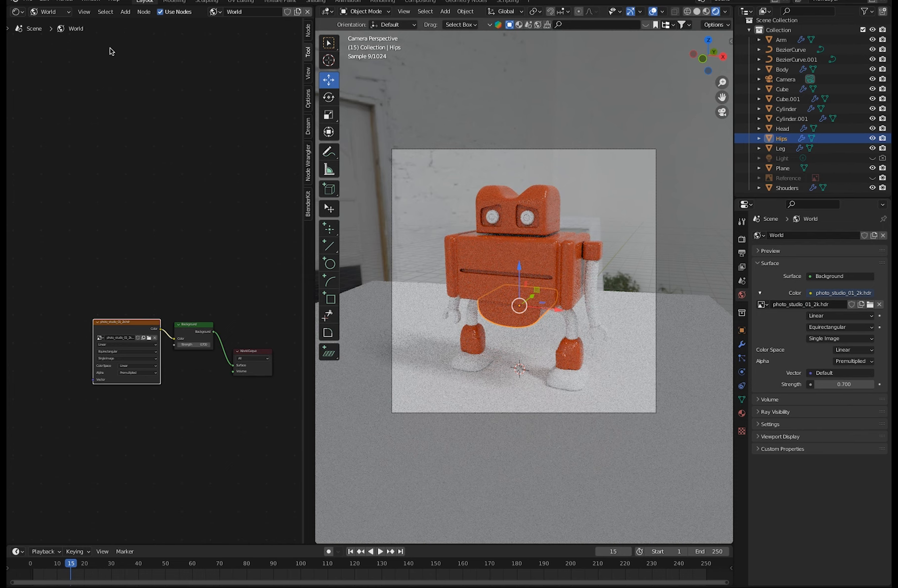
# Add a Mapping node to the World shader and place it just before the photo_studio_01_2k.hdr texture node.
pyautogui.click(126, 11)
pyautogui.click(125, 23)
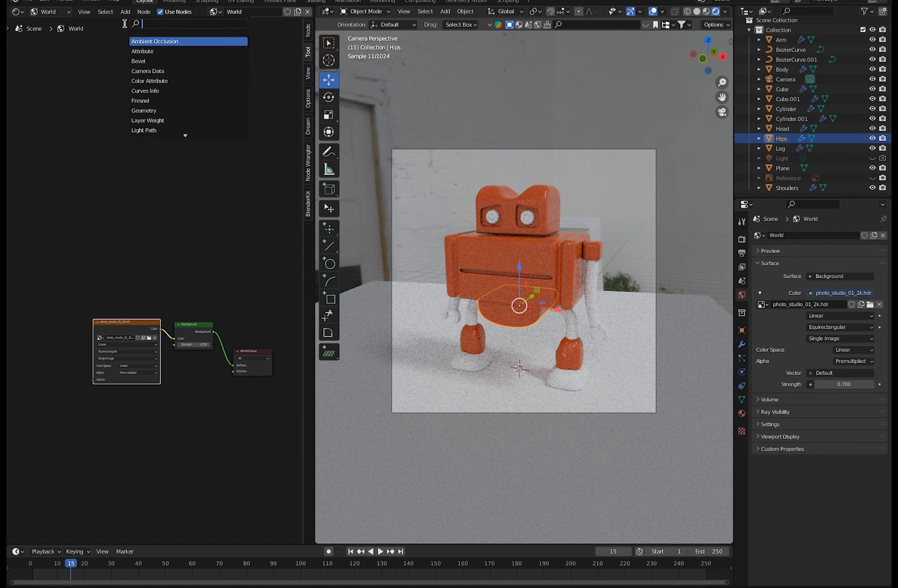
pyautogui.write('mappo')
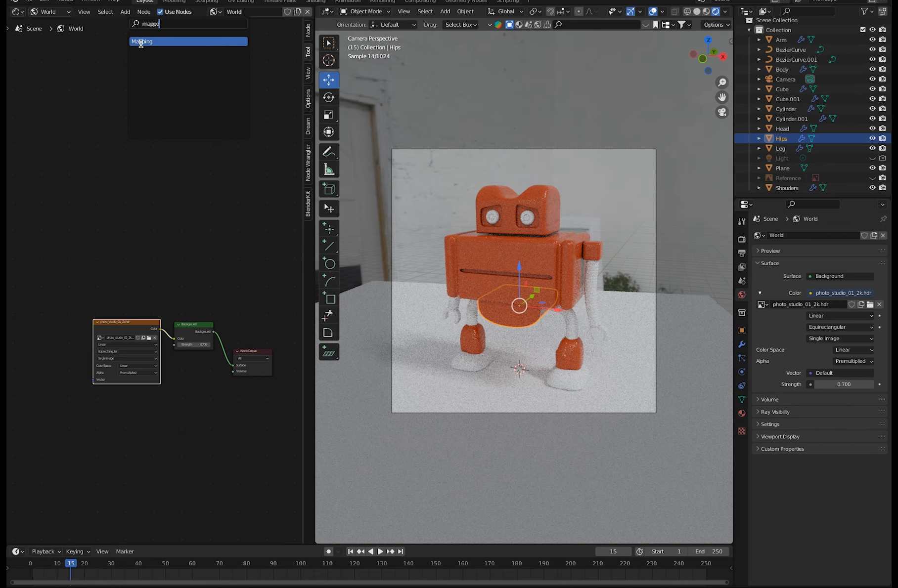
pyautogui.click(141, 43)
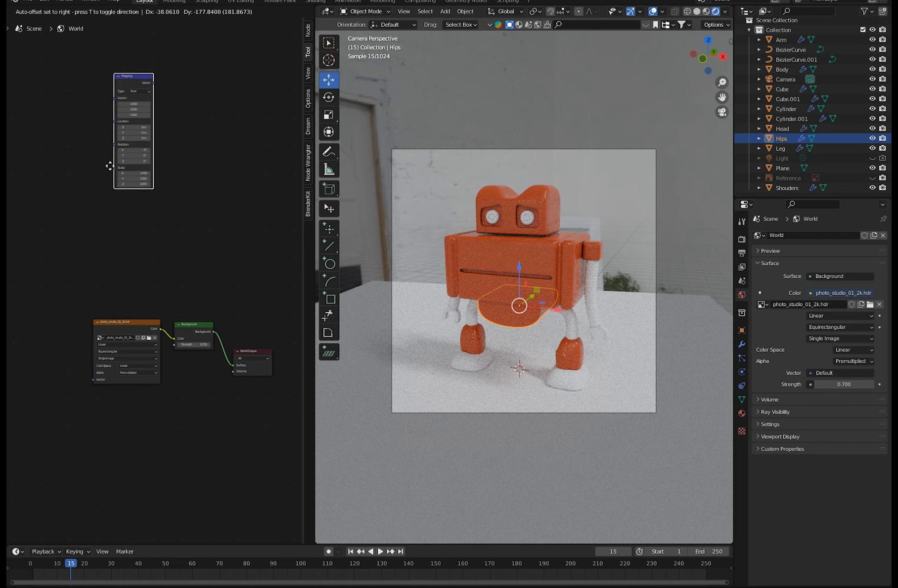
pyautogui.click(95, 244)
pyautogui.moveTo(83, 175); pyautogui.dragTo(52, 309)
pyautogui.keyDown('ctrl'); pyautogui.moveTo(99, 238); pyautogui.dragTo(141, 215, button='middle'); pyautogui.keyUp('ctrl')
pyautogui.keyDown('ctrl'); pyautogui.moveTo(100, 253); pyautogui.dragTo(26, 179, button='middle'); pyautogui.keyUp('ctrl')
pyautogui.keyDown('ctrl'); pyautogui.moveTo(84, 235); pyautogui.dragTo(105, 252, button='middle'); pyautogui.keyUp('ctrl')
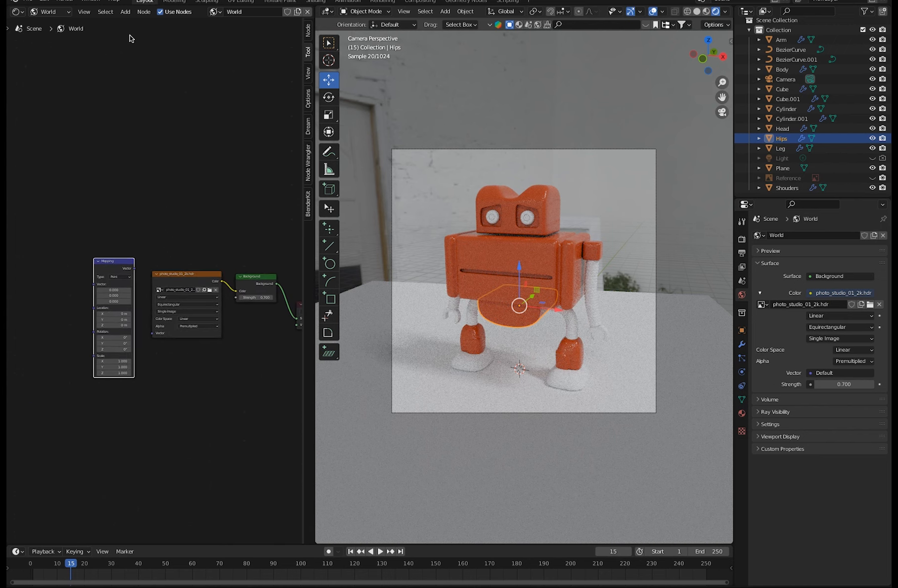
# Add a Texture Coordinate node in front of the Mapping node.
pyautogui.click(125, 14)
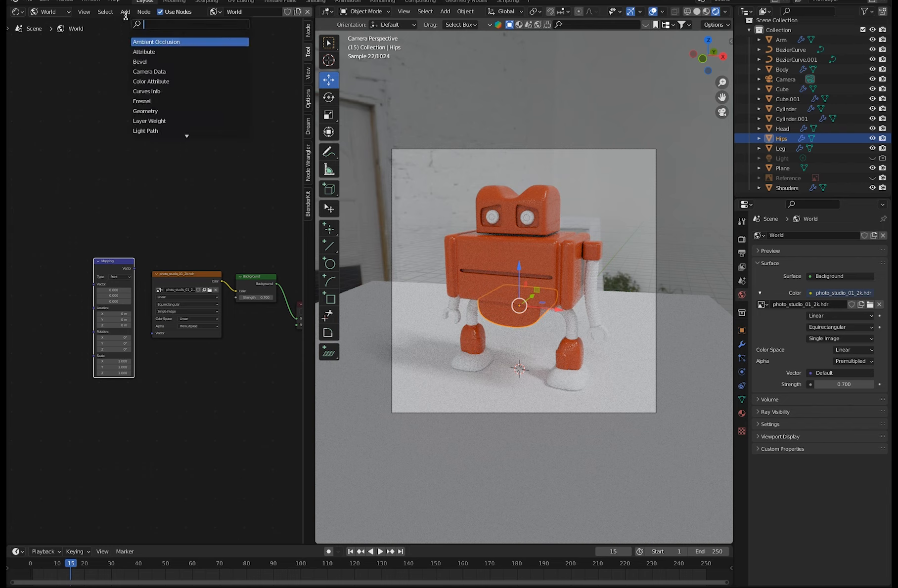
pyautogui.write('te')
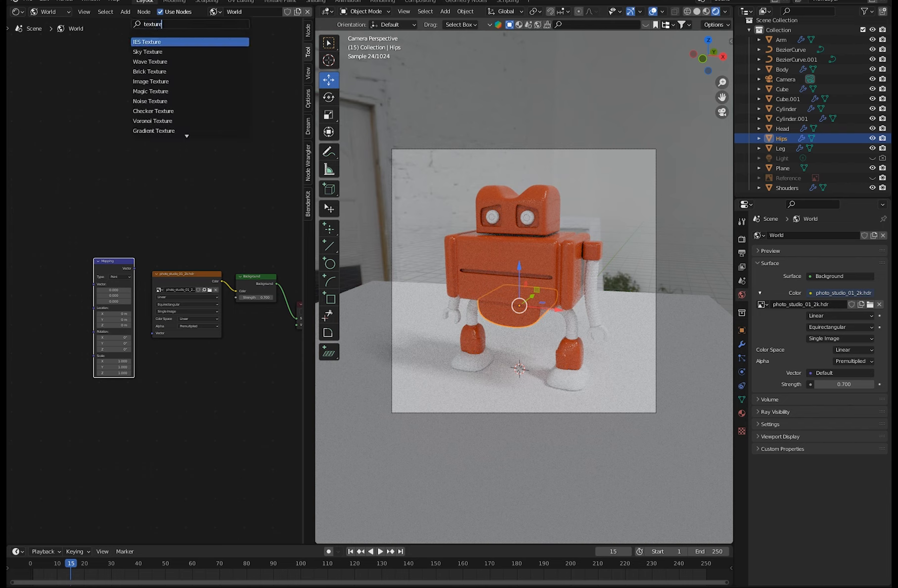
pyautogui.write('xture')
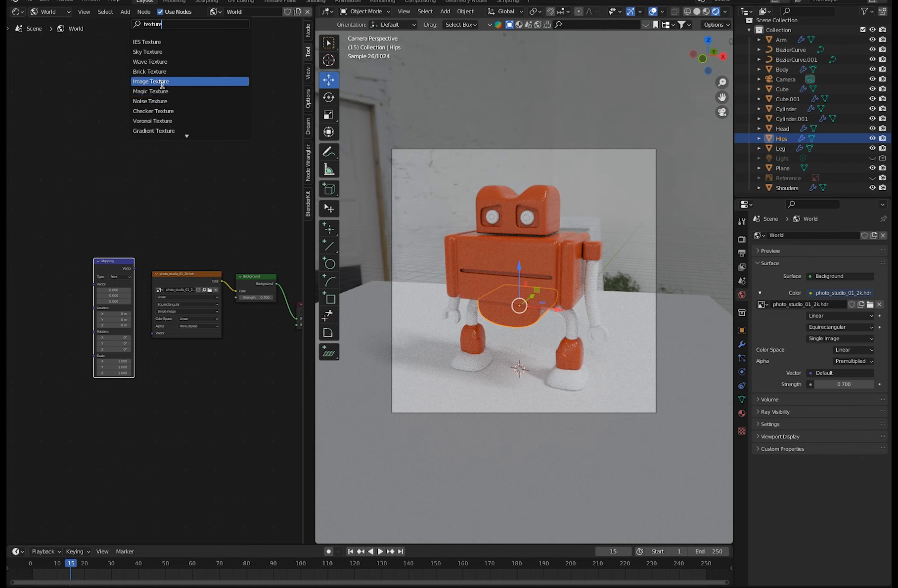
pyautogui.write(' coo')
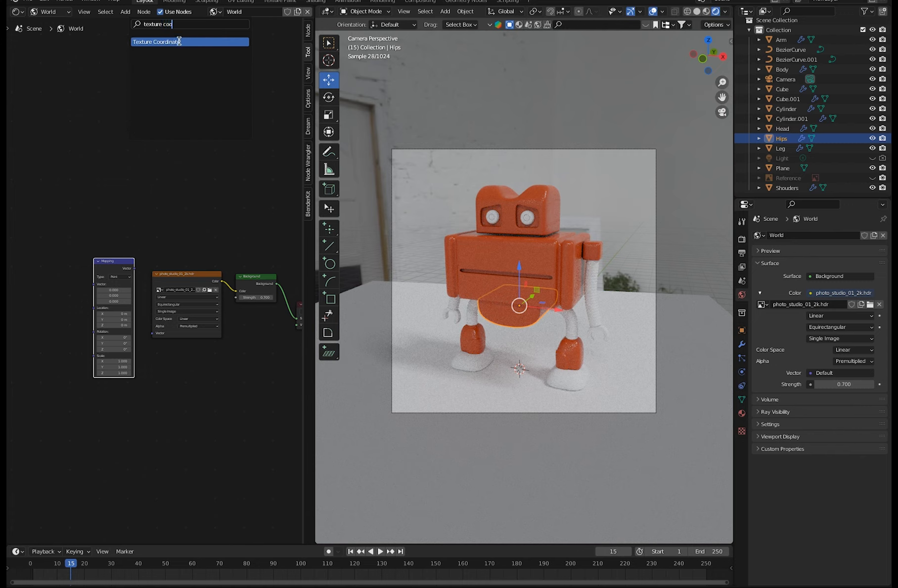
pyautogui.click(181, 42)
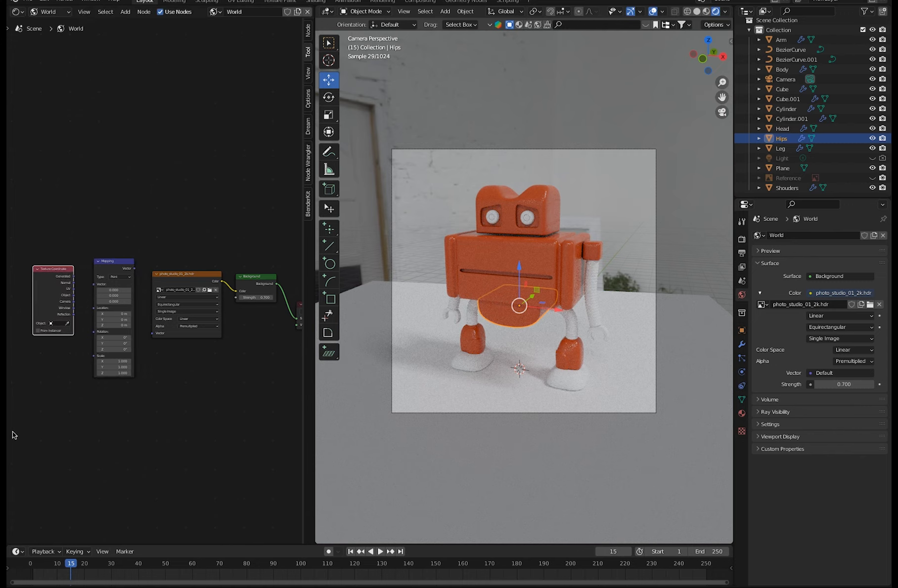
# Connect the Generated coordinates to the Mapping node's Vector input, and the Mapping output to the environment texture's Vector input.
pyautogui.scroll(3, 55, 307)
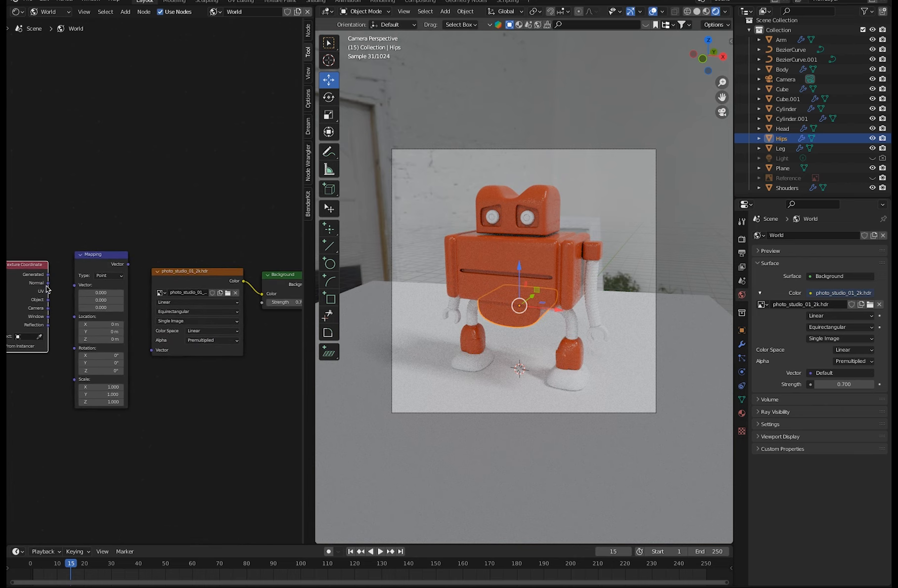
pyautogui.moveTo(71, 272); pyautogui.dragTo(97, 280)
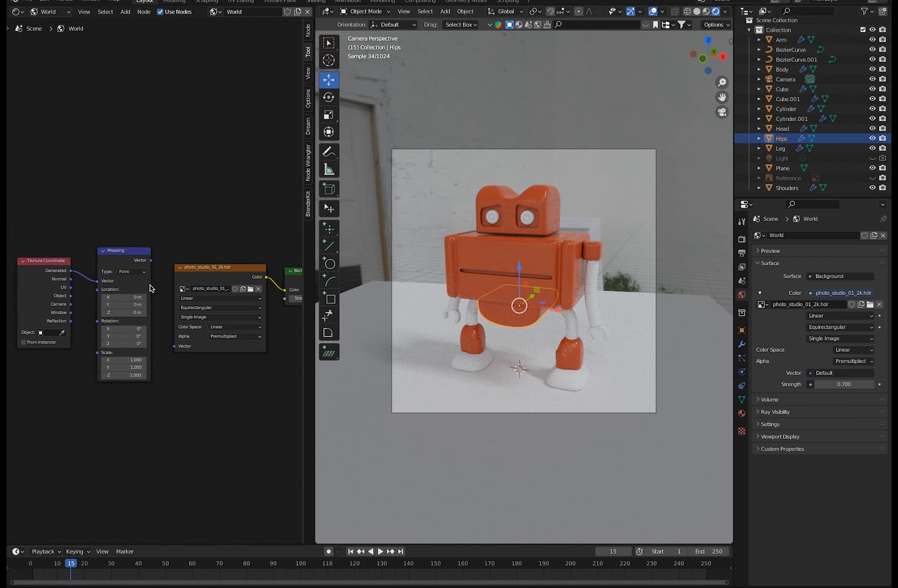
pyautogui.moveTo(151, 260); pyautogui.dragTo(173, 351)
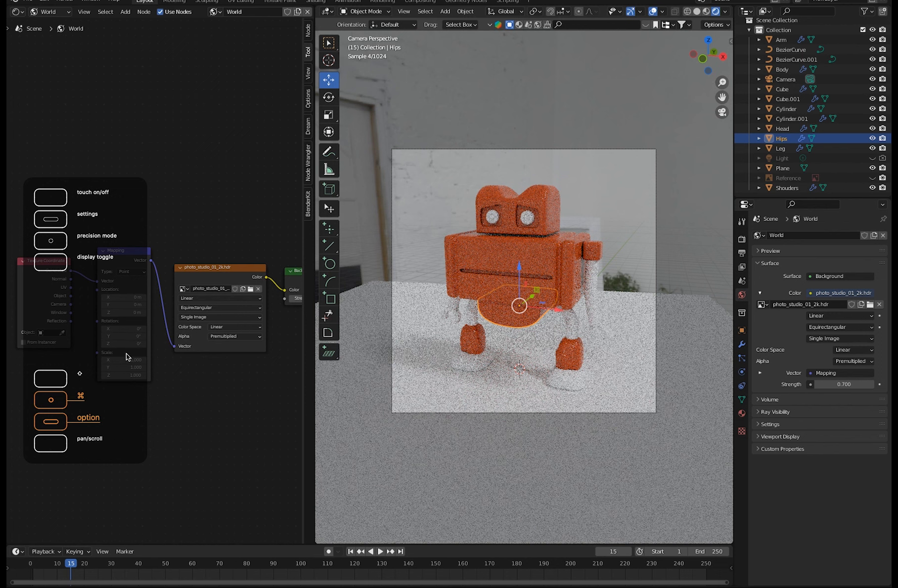
# Rotate the environment lighting by setting the Mapping node's Y rotation to about 68.9°.
pyautogui.moveTo(127, 334); pyautogui.dragTo(239, 337)
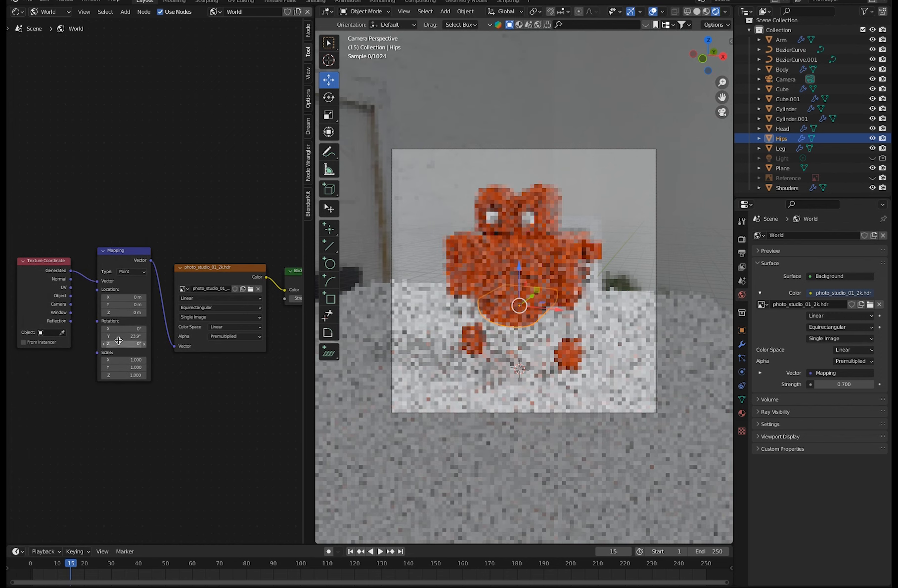
pyautogui.moveTo(136, 337); pyautogui.dragTo(231, 340)
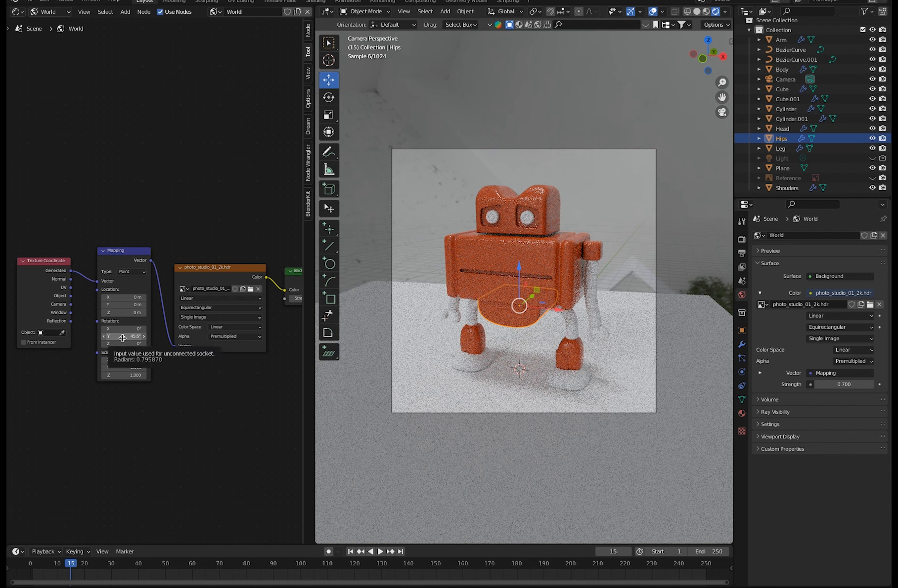
pyautogui.moveTo(124, 338); pyautogui.dragTo(139, 338)
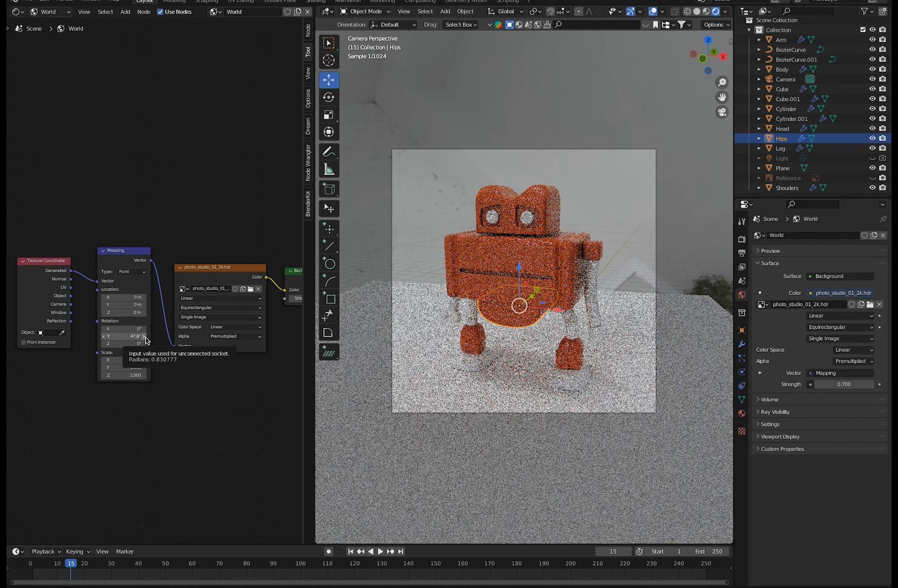
pyautogui.moveTo(129, 338); pyautogui.dragTo(177, 334)
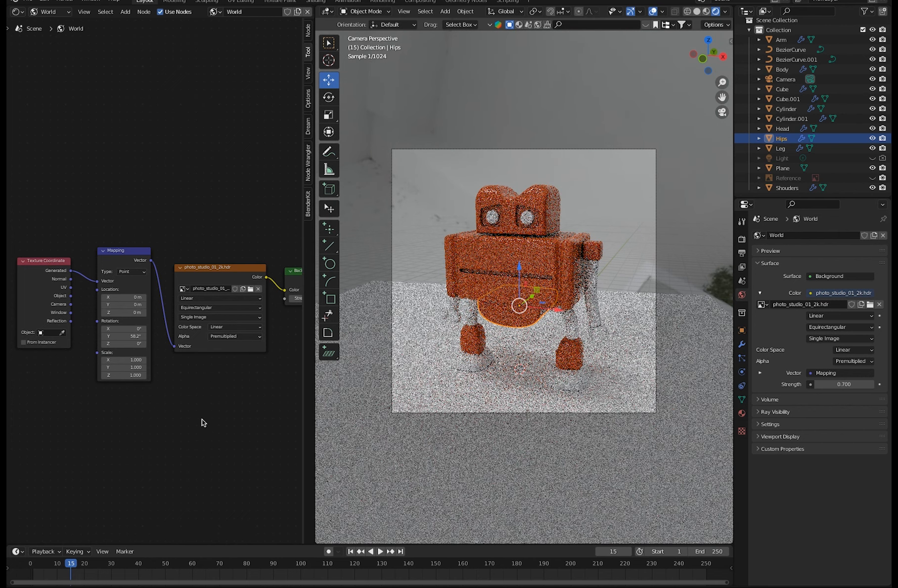
pyautogui.moveTo(126, 337); pyautogui.dragTo(183, 340)
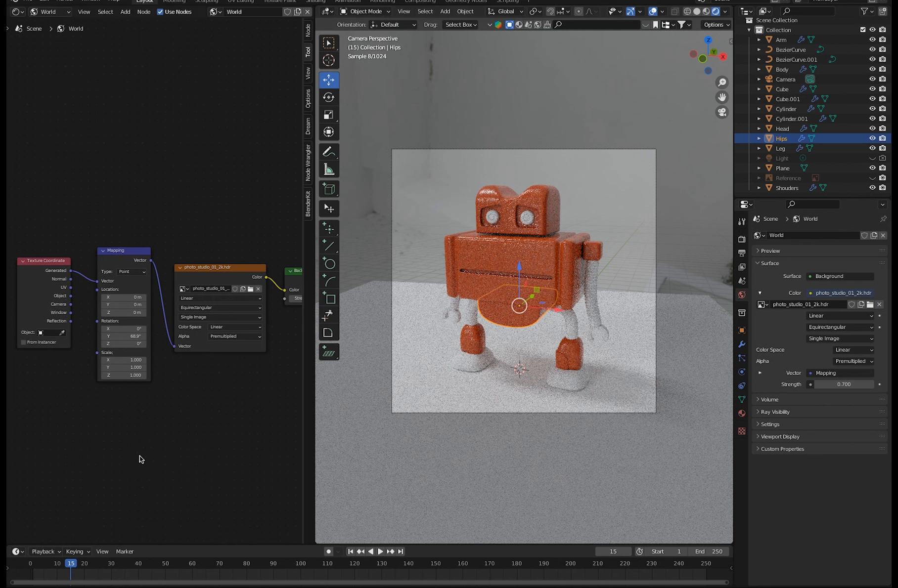
# Switch the node editor back to the object's Plastic material and deselect the Hips object.
pyautogui.click(48, 11)
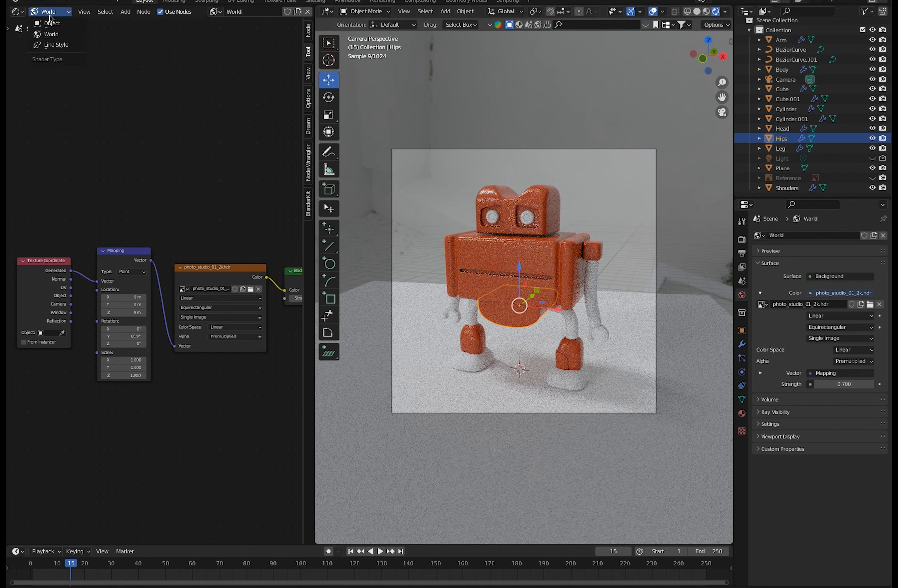
pyautogui.click(53, 25)
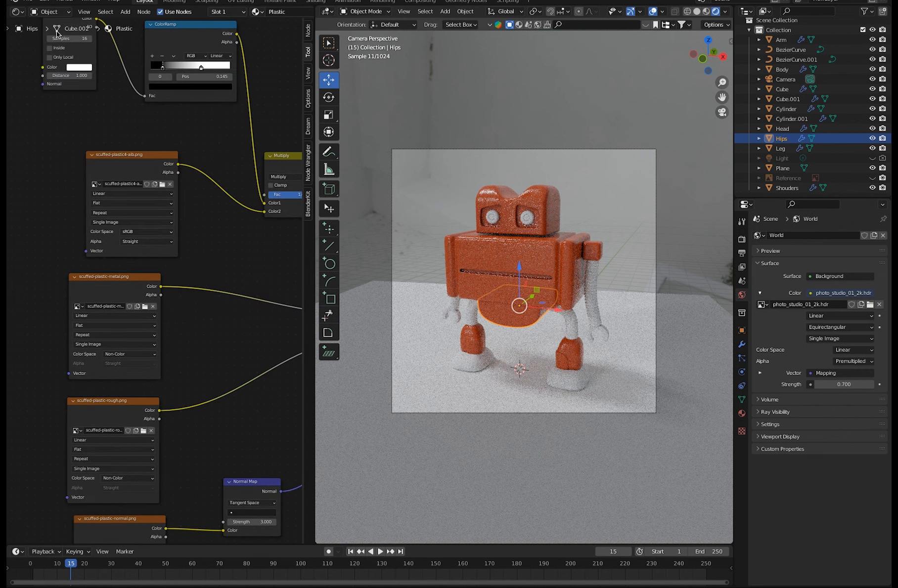
pyautogui.scroll(-5, 181, 382)
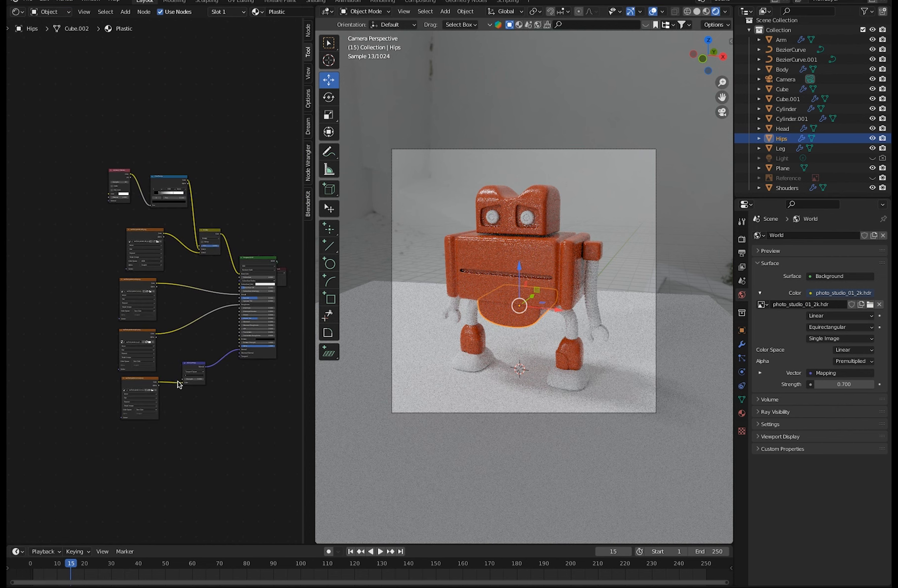
pyautogui.click(360, 219)
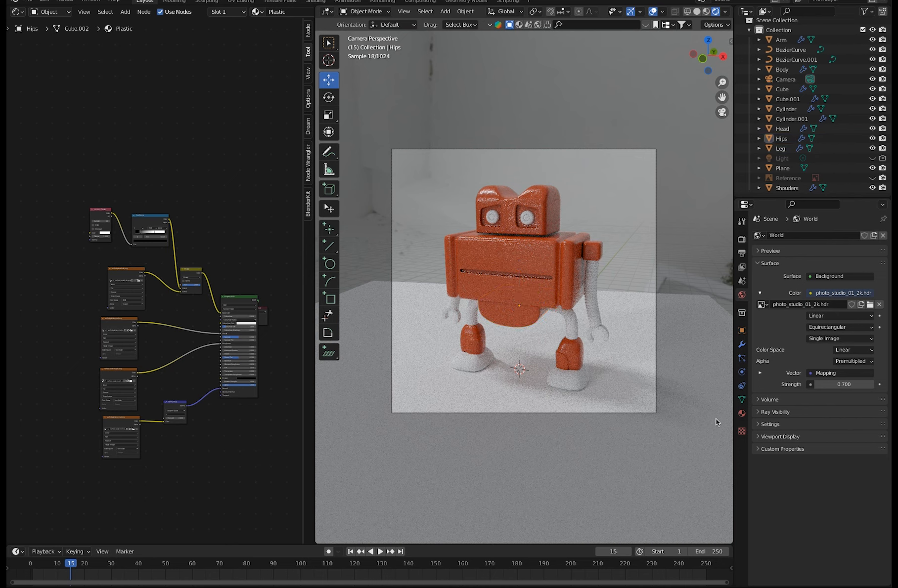
# Add a second material slot to the Hips object and create a new material in it named Rubber.
pyautogui.click(742, 413)
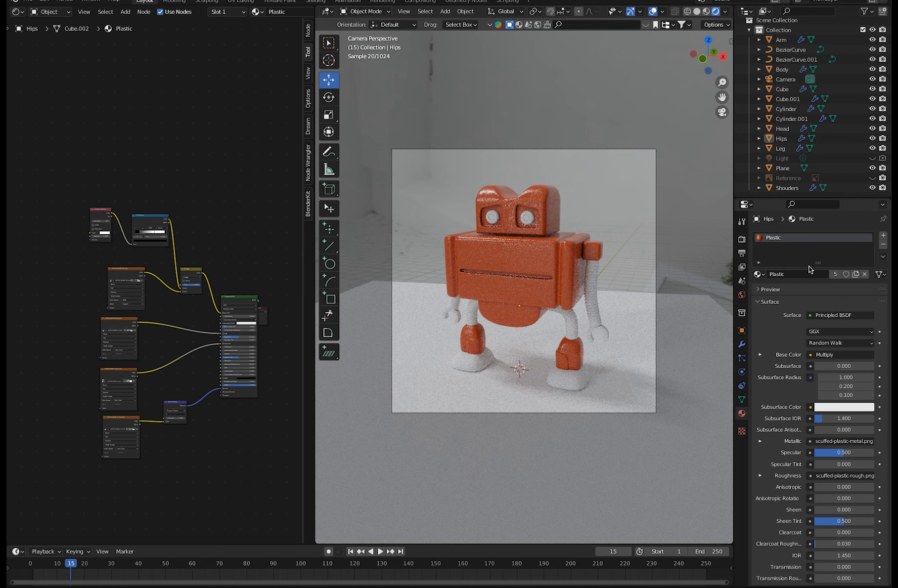
pyautogui.click(883, 236)
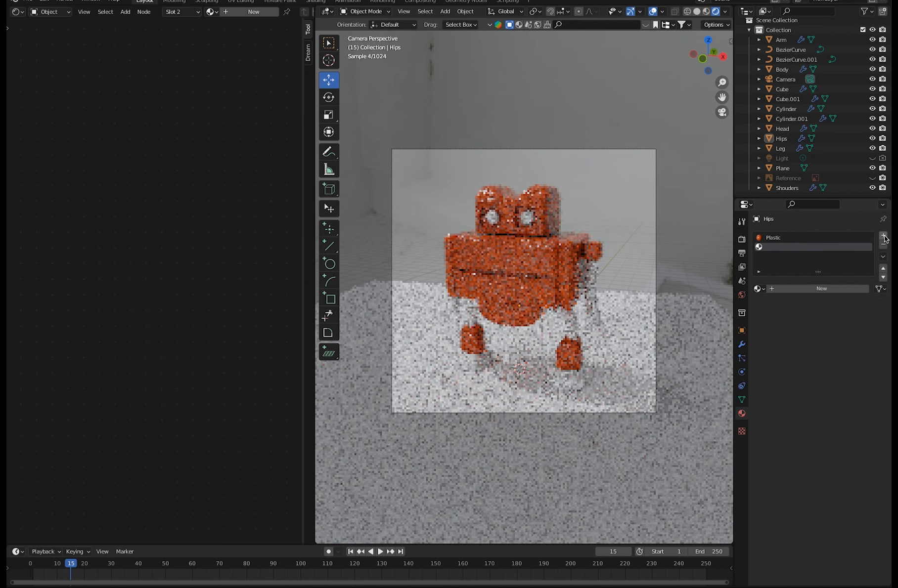
pyautogui.click(790, 289)
pyautogui.doubleClick(782, 289)
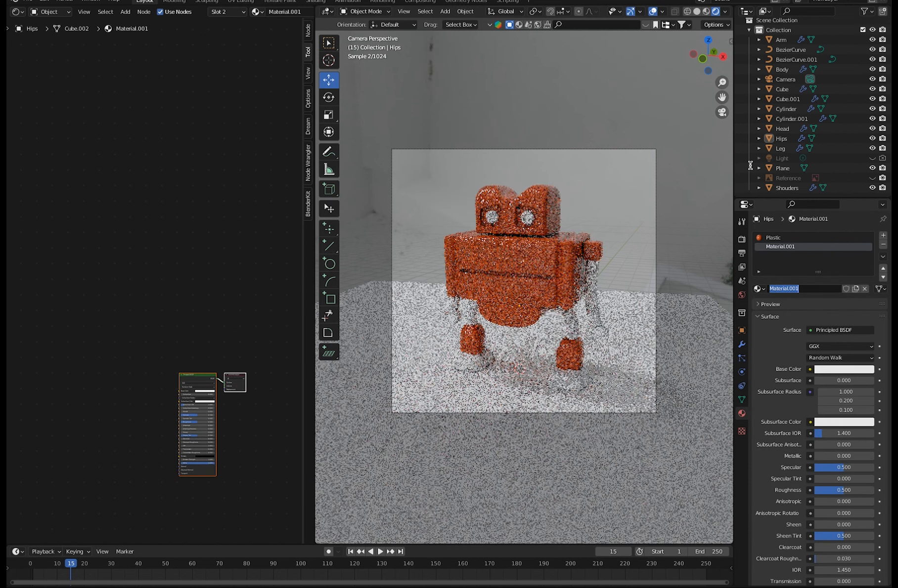
pyautogui.write('Rubber')
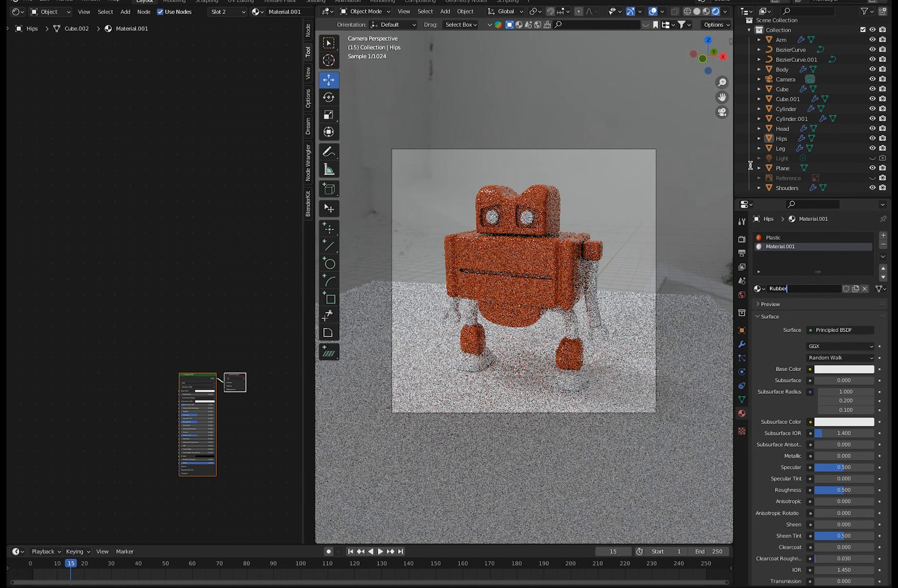
pyautogui.press('Return')
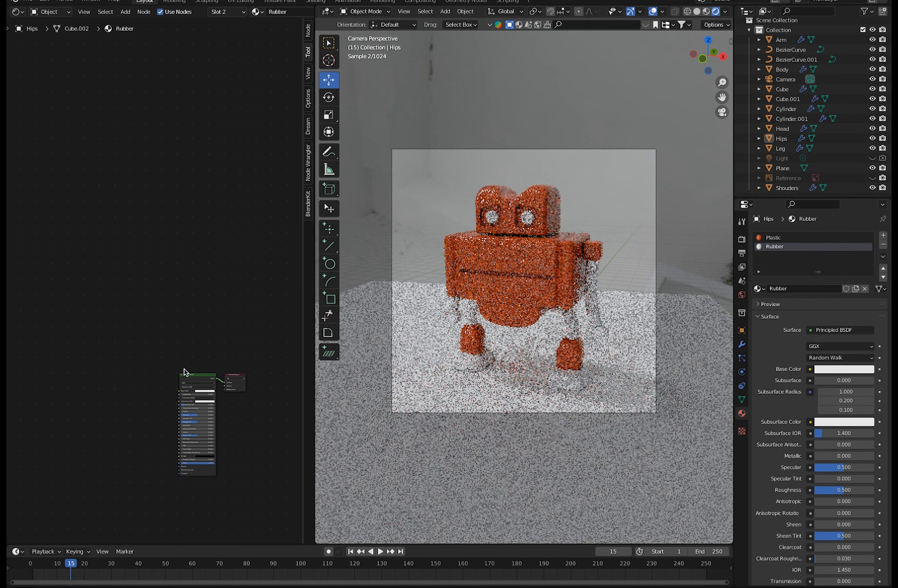
# Add an Image Texture node to the Rubber material and place it up and to the left of the Principled BSDF node.
pyautogui.moveTo(201, 377); pyautogui.dragTo(184, 318)
pyautogui.keyDown('ctrl'); pyautogui.moveTo(204, 351); pyautogui.dragTo(134, 299, button='middle'); pyautogui.keyUp('ctrl')
pyautogui.moveTo(282, 439); pyautogui.dragTo(249, 287)
pyautogui.moveTo(207, 341); pyautogui.dragTo(200, 308)
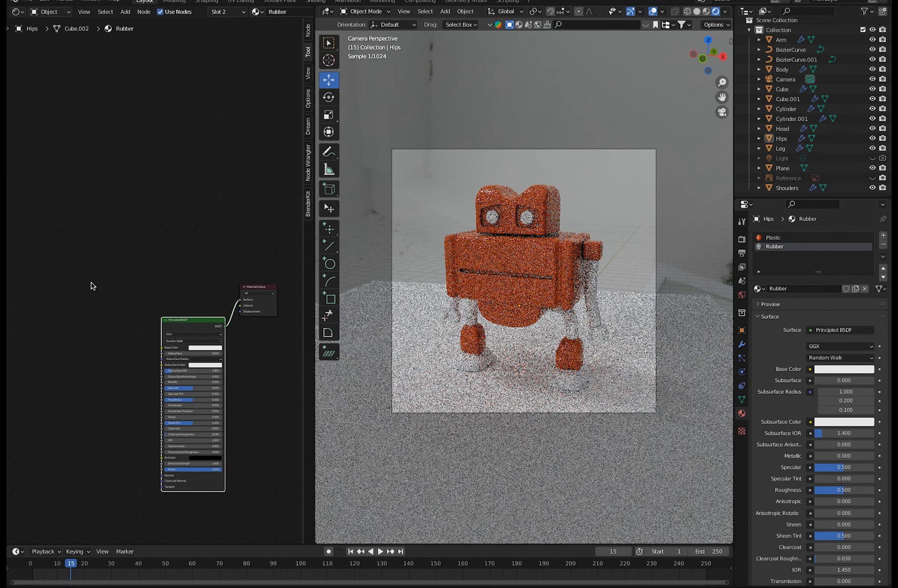
pyautogui.rightClick(92, 285)
pyautogui.click(109, 193)
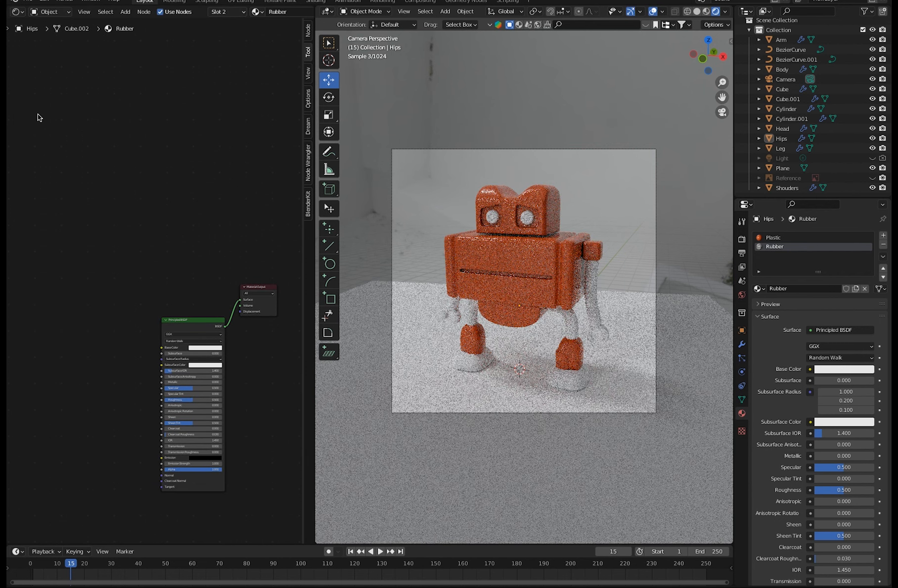
pyautogui.click(125, 11)
pyautogui.click(134, 38)
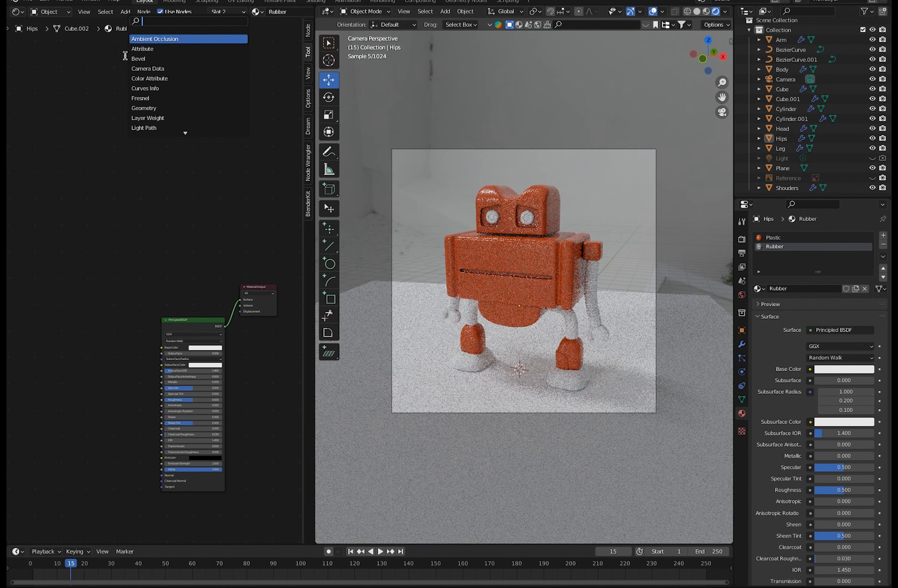
pyautogui.write('imag')
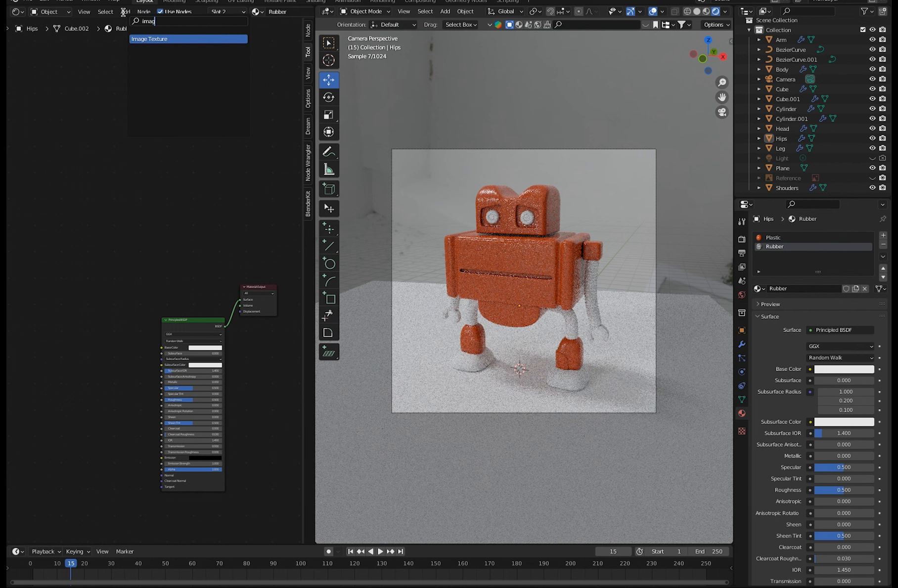
pyautogui.moveTo(65, 288); pyautogui.dragTo(52, 398)
pyautogui.moveTo(114, 230); pyautogui.dragTo(103, 269)
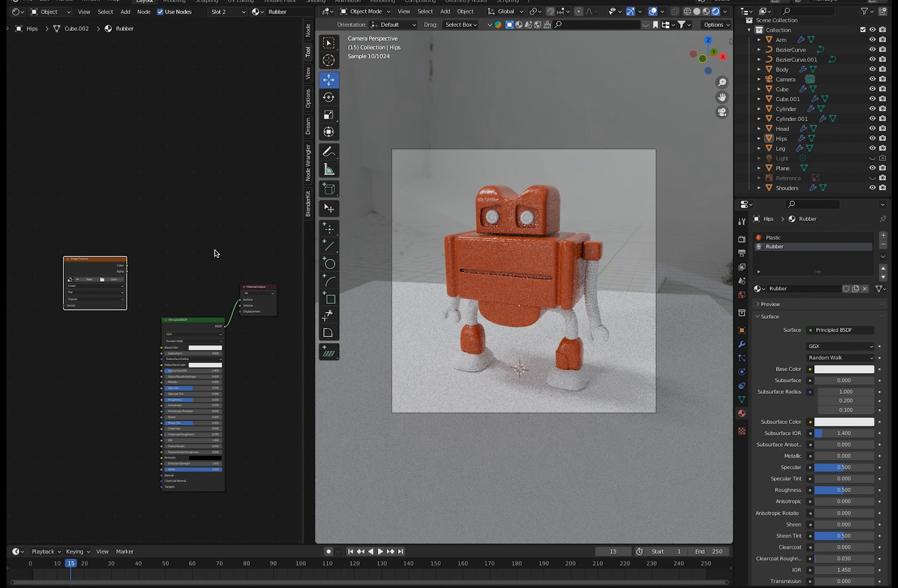
# Unwrap the entire Body mesh with Cube Projection in Edit Mode, then return to Object Mode.
pyautogui.click(478, 252)
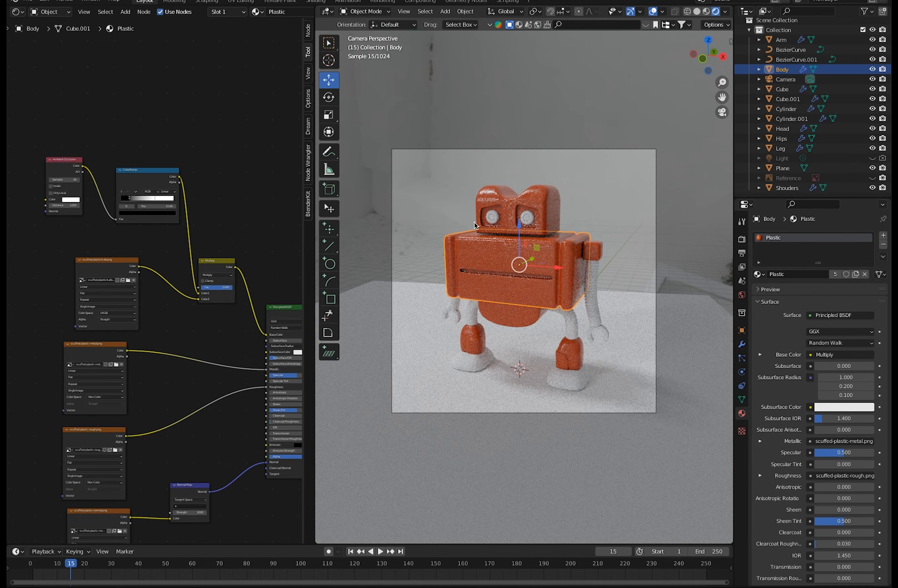
pyautogui.press('a')
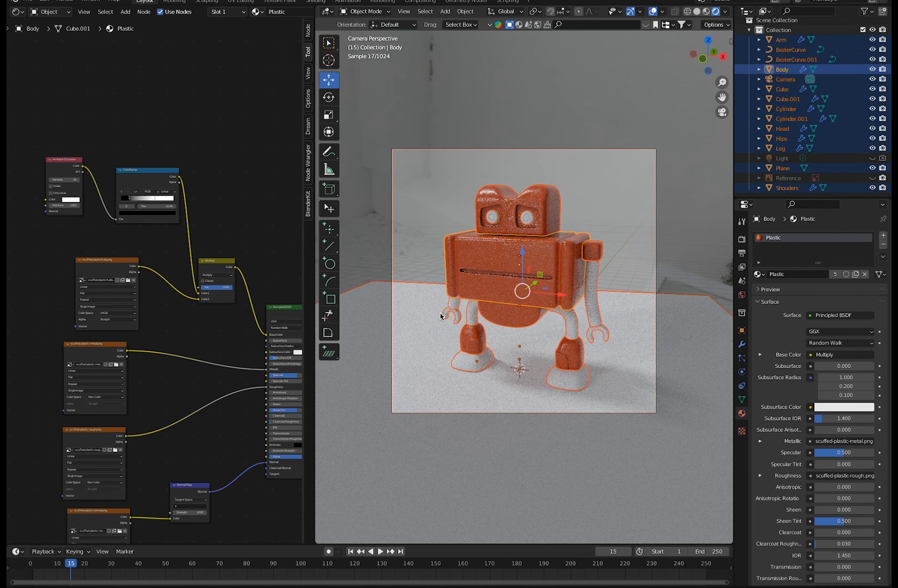
pyautogui.hotkey('ctrl', 'z')
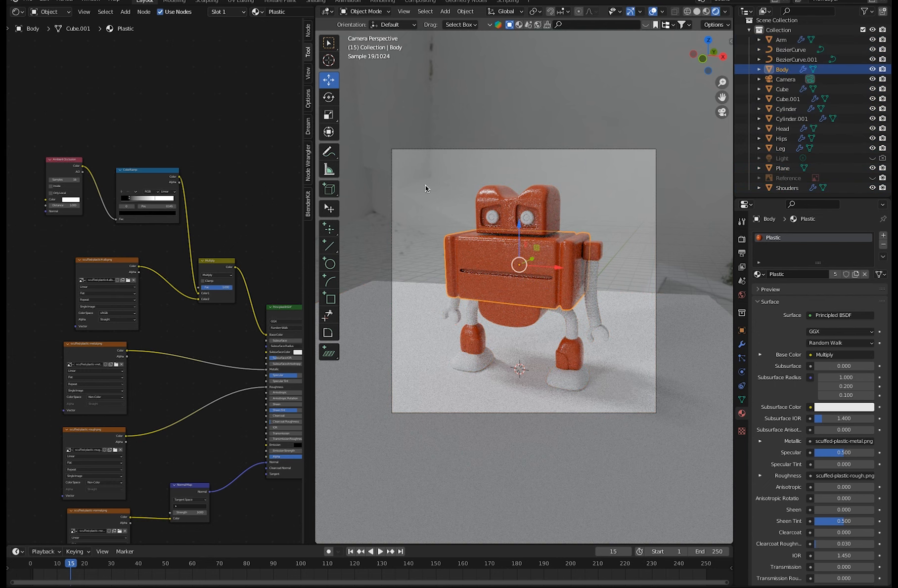
pyautogui.click(365, 12)
pyautogui.click(369, 32)
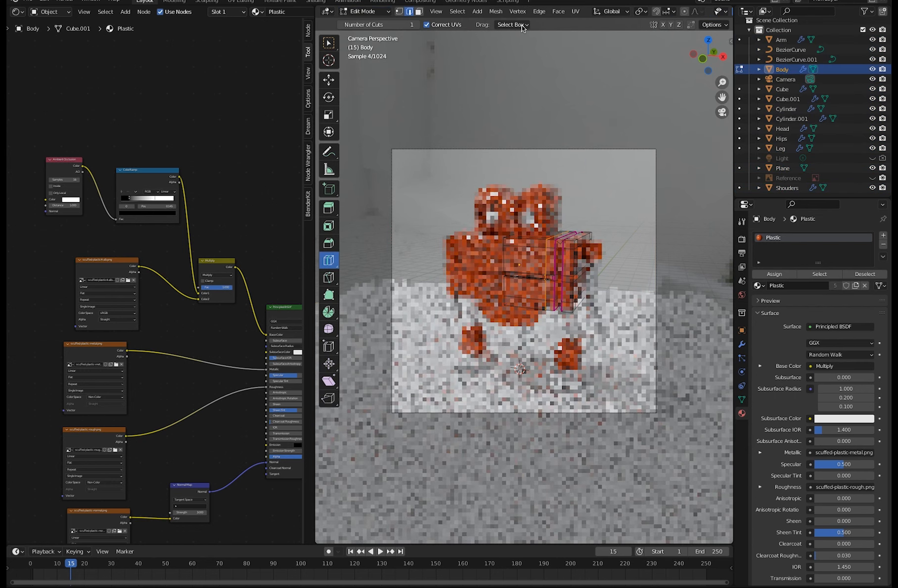
pyautogui.click(579, 13)
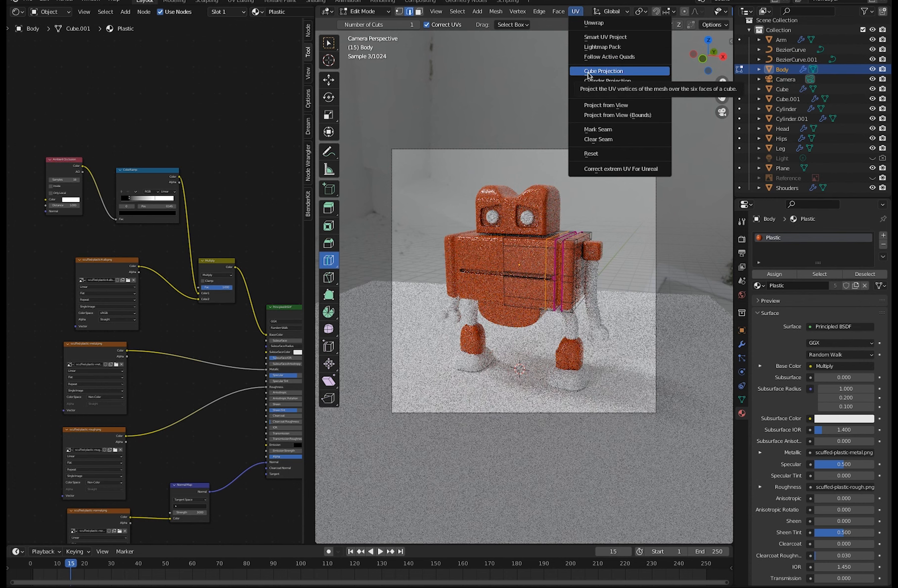
pyautogui.click(588, 75)
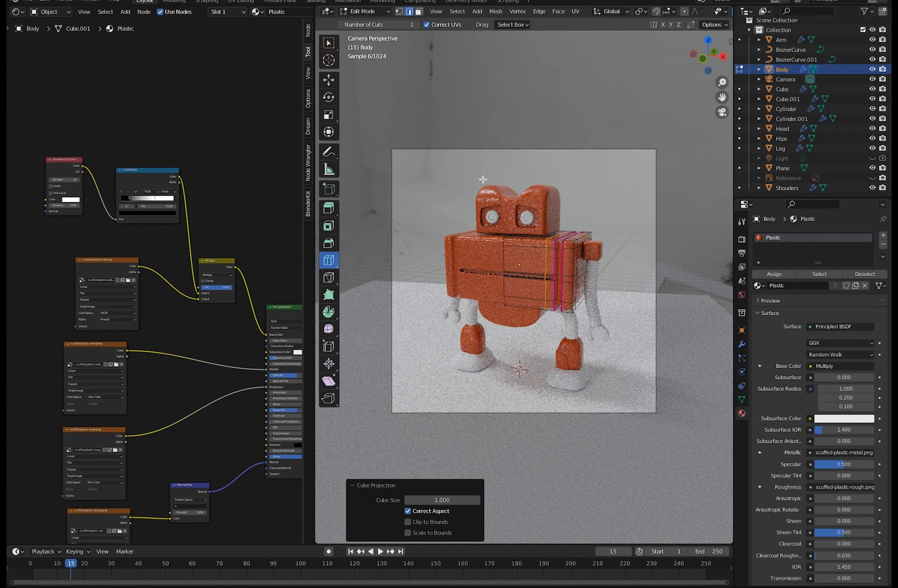
pyautogui.press('a')
pyautogui.click(578, 12)
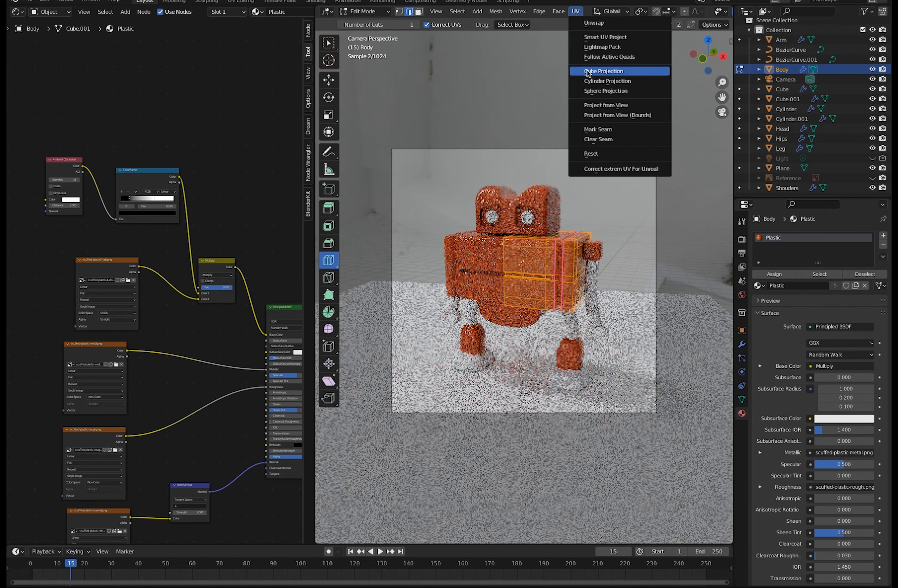
pyautogui.click(588, 72)
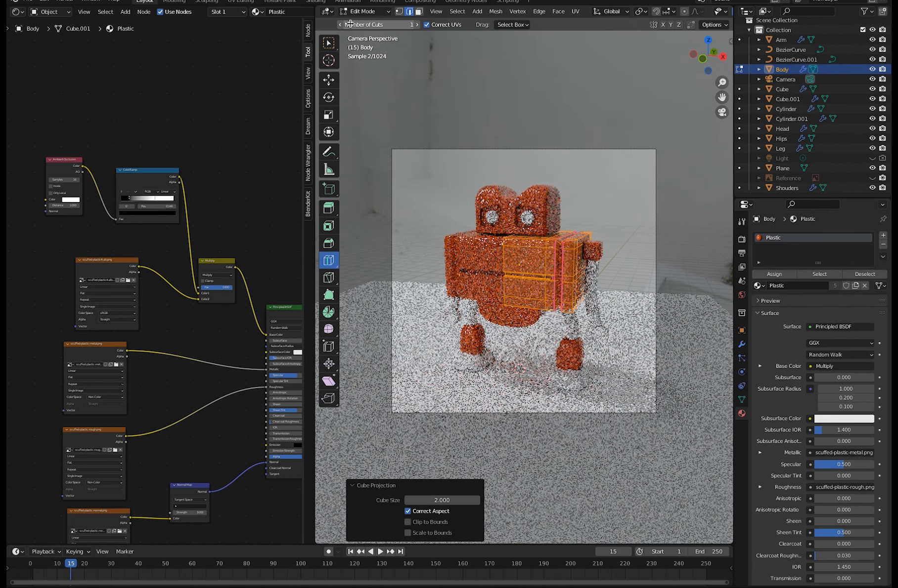
pyautogui.click(364, 11)
pyautogui.click(363, 23)
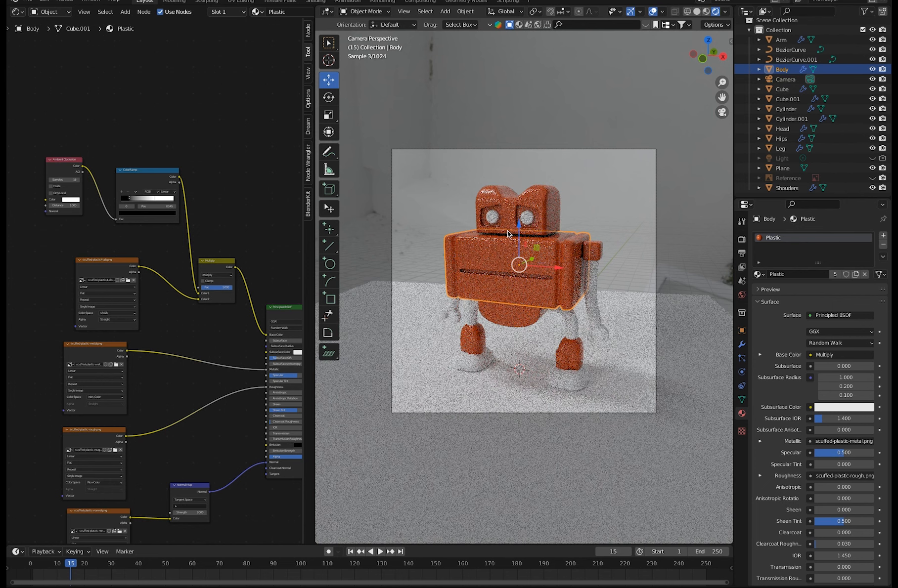
# Unwrap the entire Head mesh with Cube Projection in Edit Mode, then return to Object Mode.
pyautogui.click(547, 202)
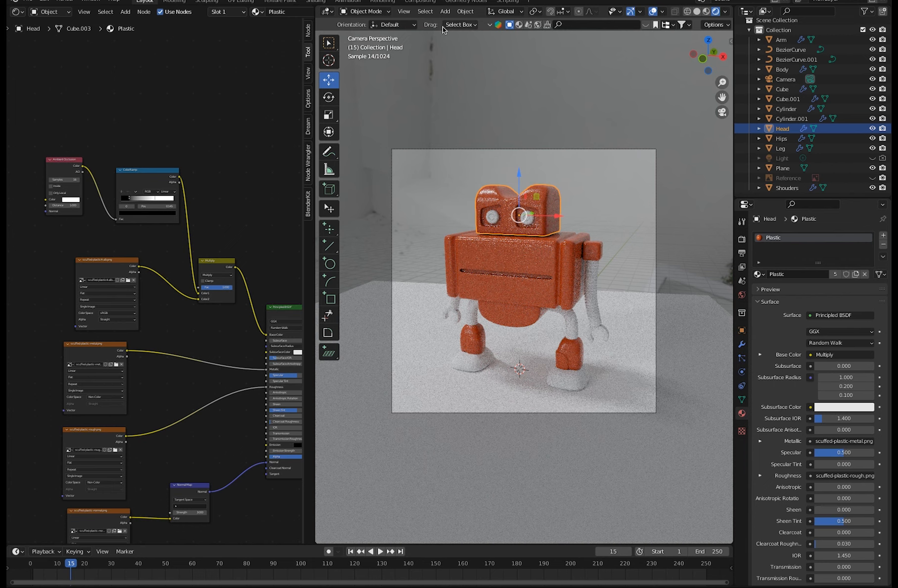
pyautogui.click(364, 11)
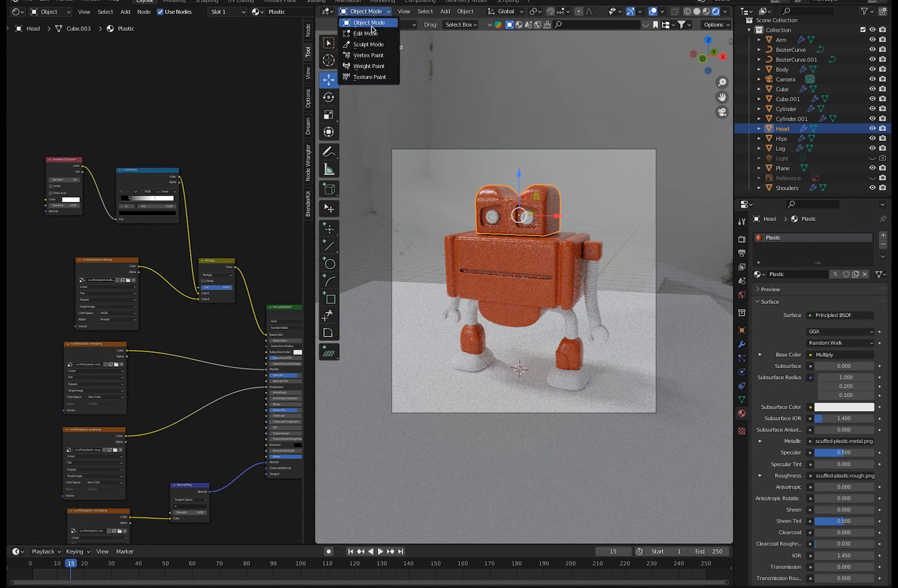
pyautogui.click(371, 34)
pyautogui.press('a')
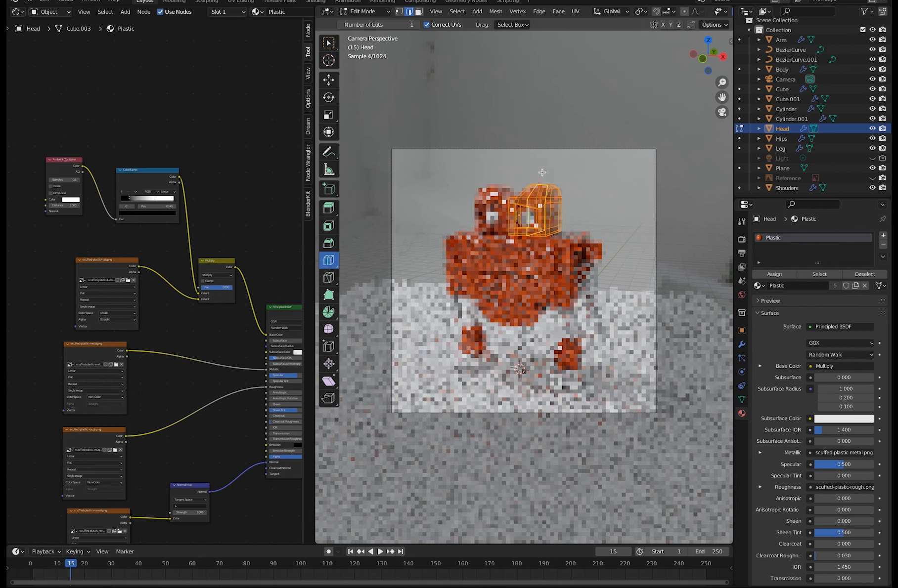
pyautogui.click(575, 11)
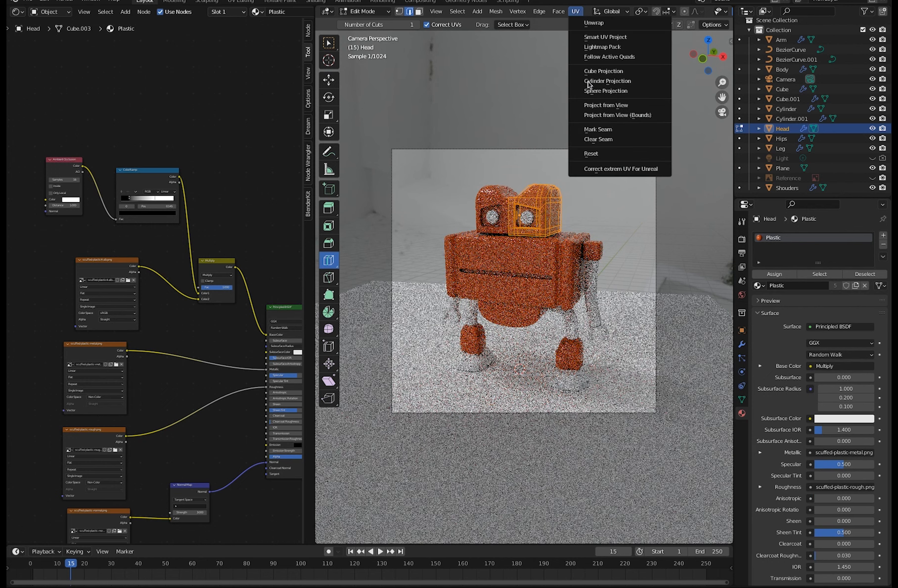
pyautogui.click(587, 72)
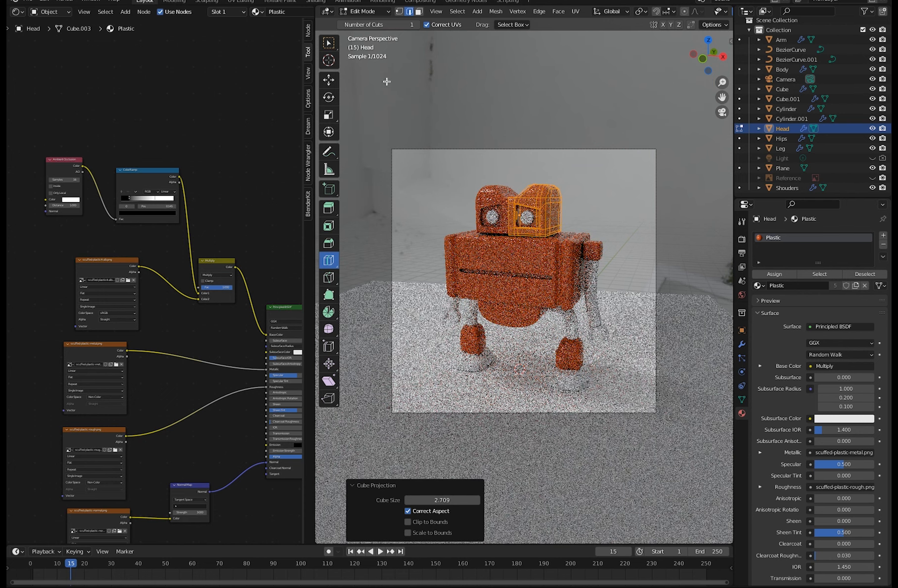
pyautogui.click(363, 11)
pyautogui.click(370, 21)
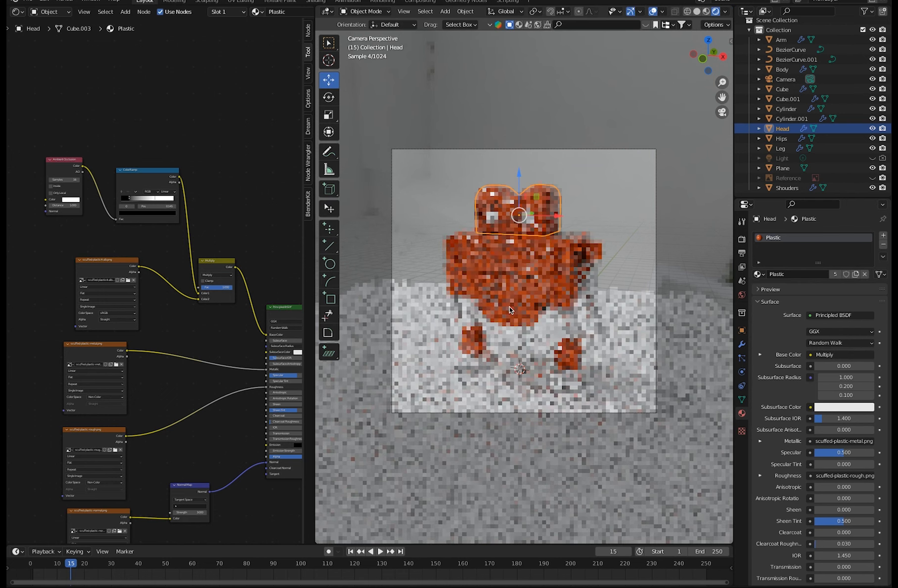
# Unwrap the entire Hips mesh with Cube Projection in Edit Mode, then return to Object Mode.
pyautogui.click(518, 324)
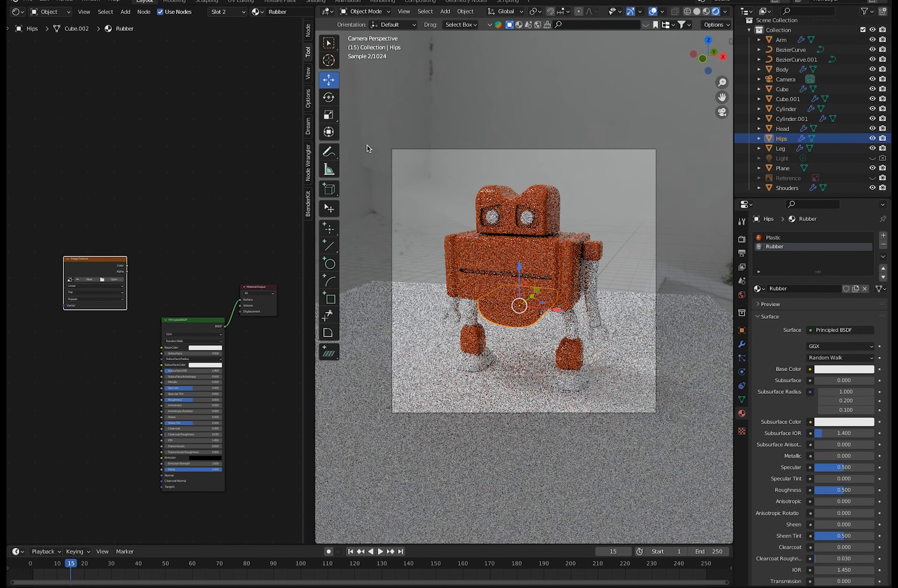
pyautogui.press('Tab')
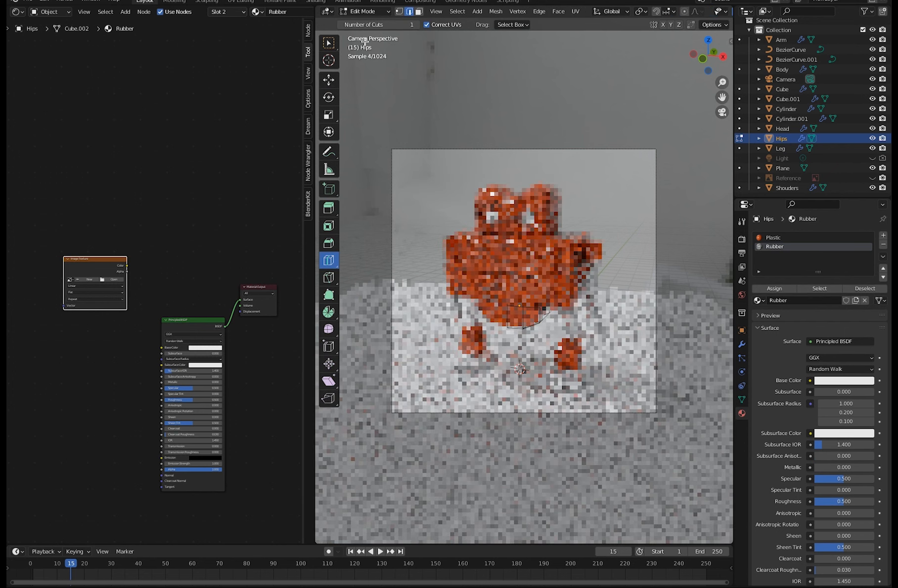
pyautogui.click(575, 11)
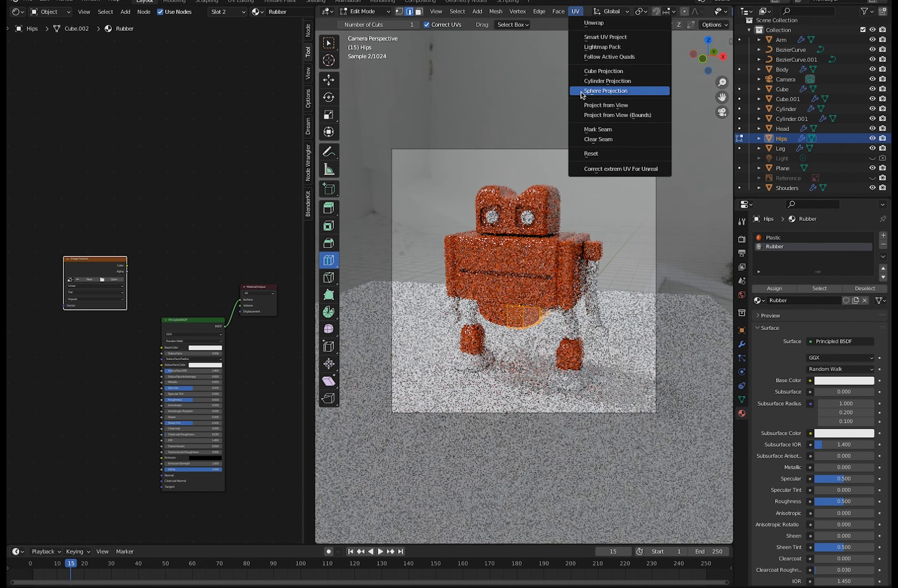
pyautogui.click(581, 71)
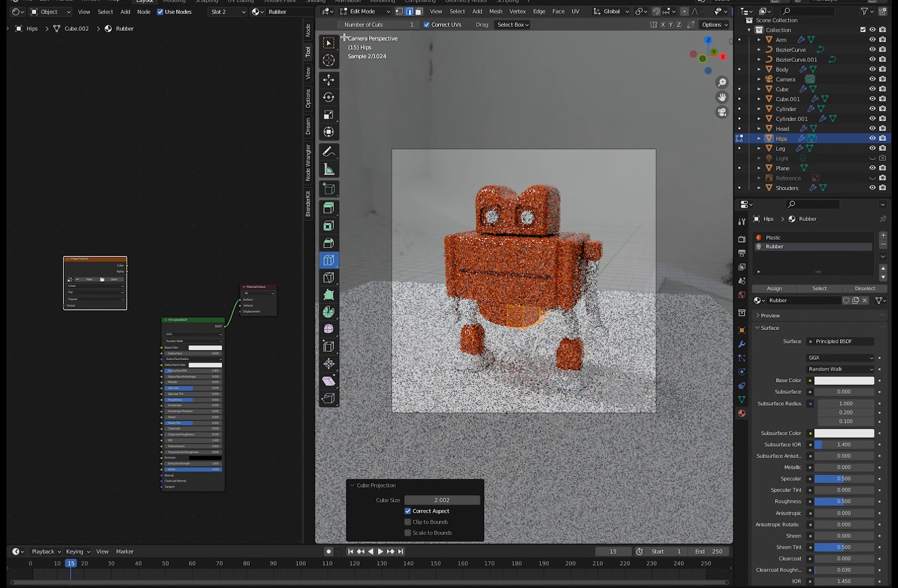
pyautogui.click(363, 12)
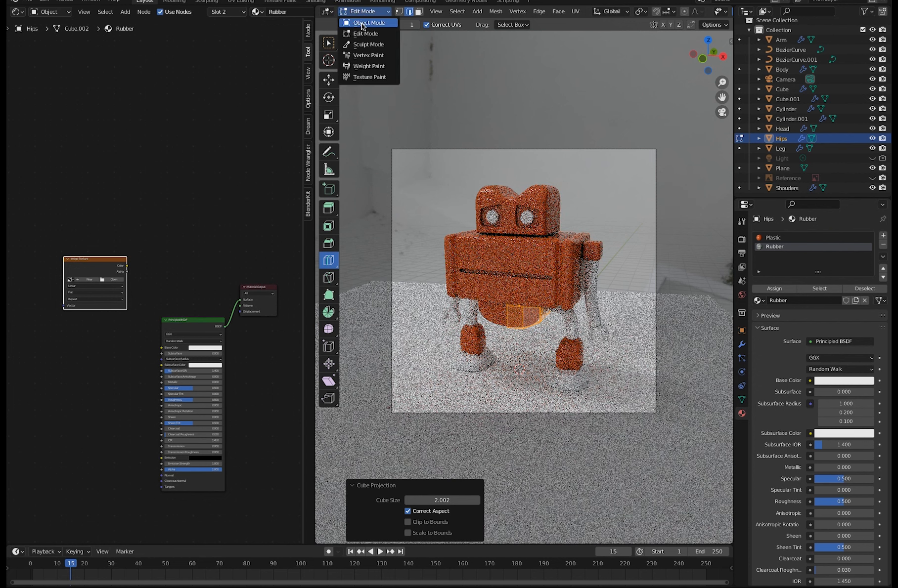
pyautogui.click(363, 22)
# Unwrap the orange lower-leg pieces above the feet with Cylinder Projection in Edit Mode, then return to Object Mode.
pyautogui.click(571, 360)
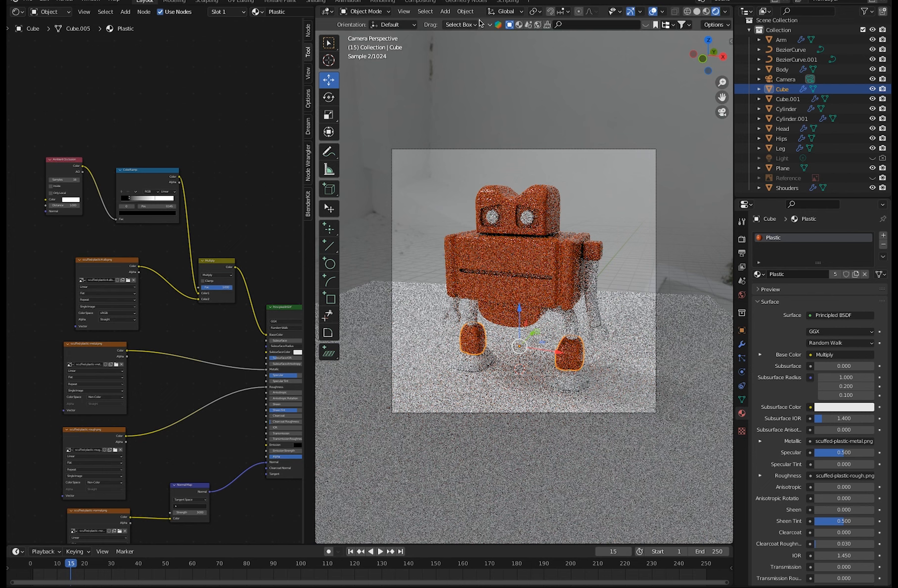
pyautogui.click(357, 11)
pyautogui.click(361, 34)
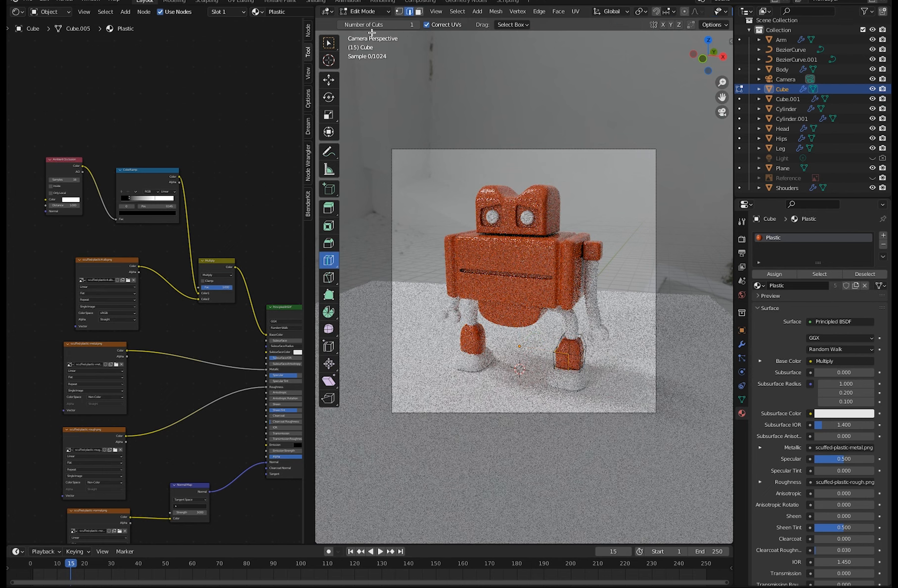
pyautogui.press('a')
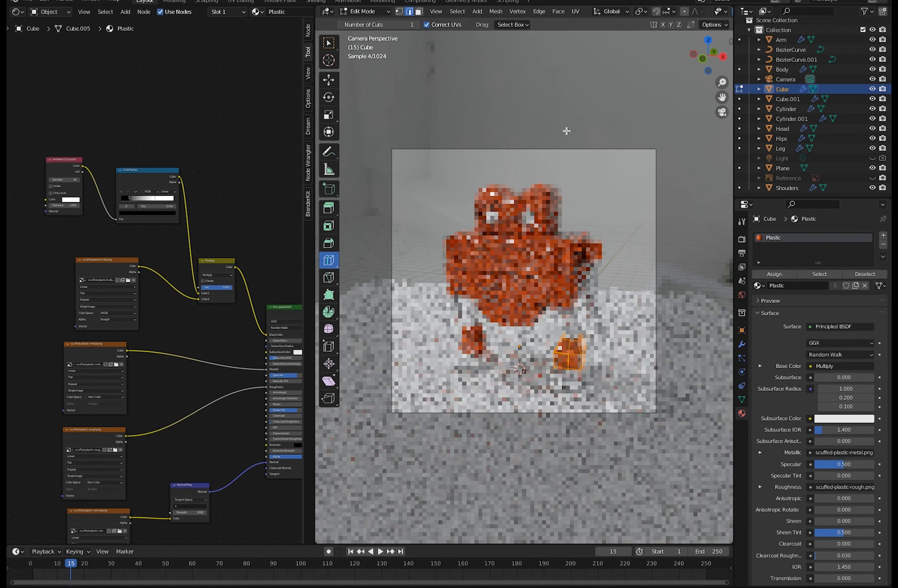
pyautogui.click(576, 12)
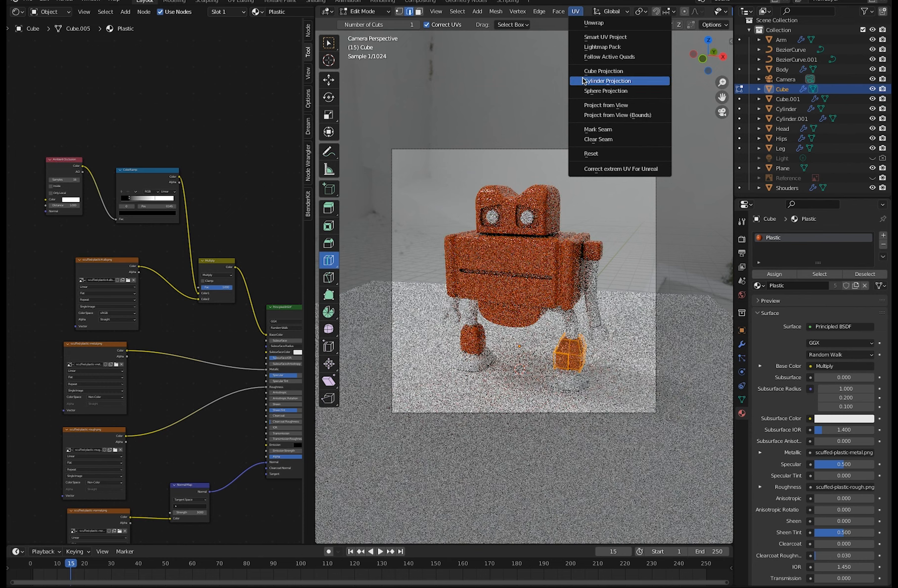
pyautogui.click(585, 82)
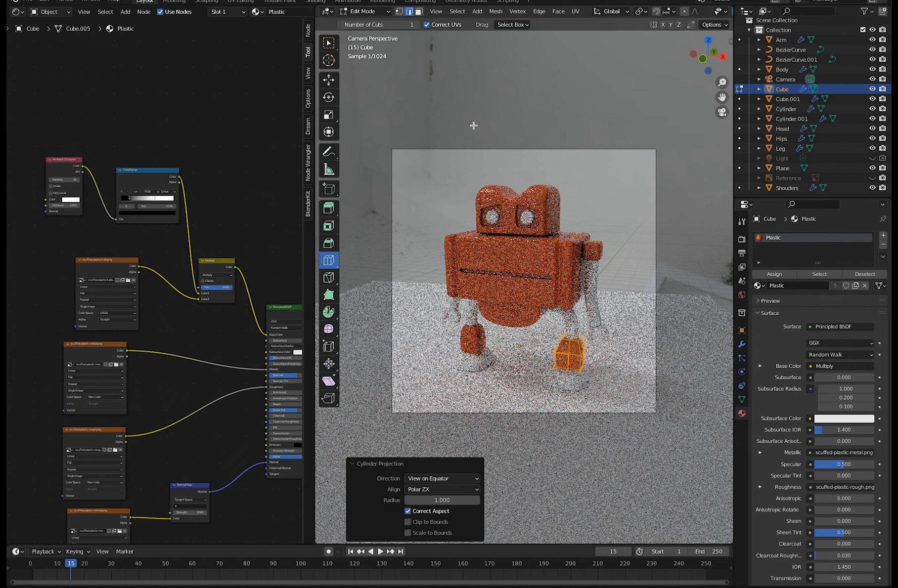
pyautogui.click(365, 10)
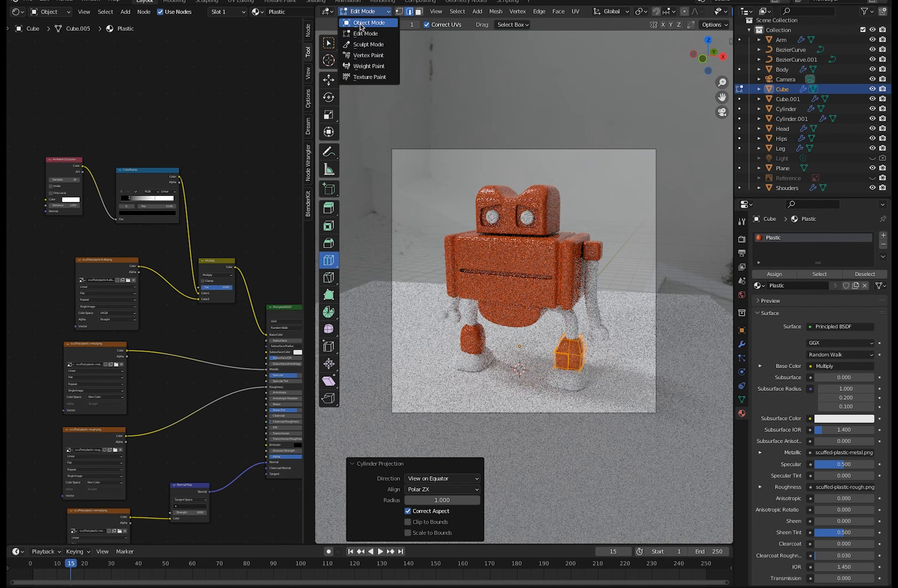
pyautogui.click(360, 24)
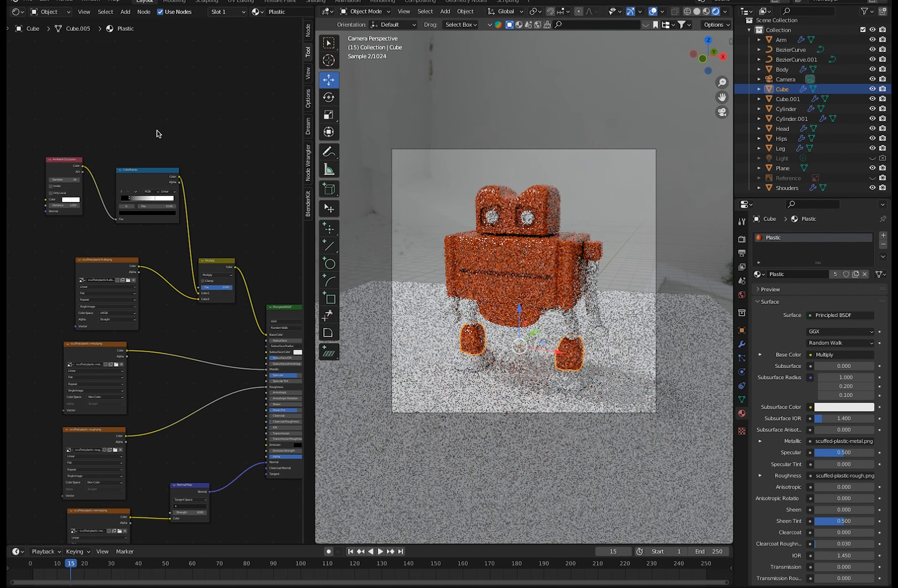
# Assign the existing Rubber material to the robot's arms.
pyautogui.moveTo(154, 235); pyautogui.dragTo(148, 253, button='middle')
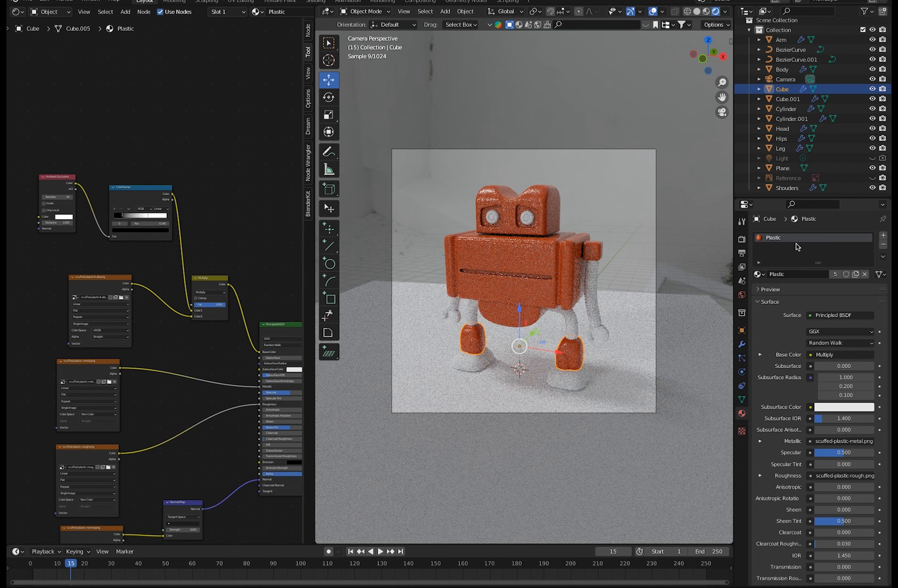
pyautogui.click(591, 320)
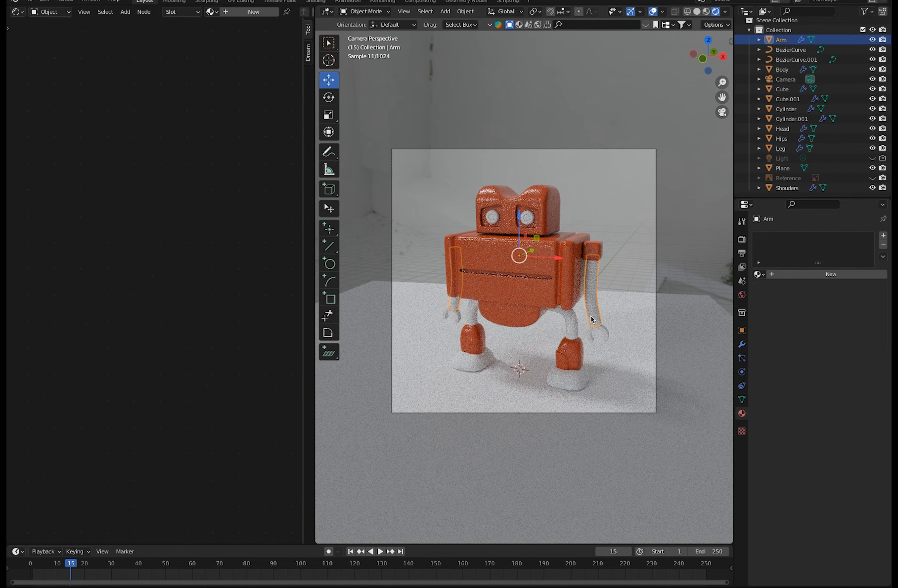
pyautogui.click(741, 401)
pyautogui.click(742, 413)
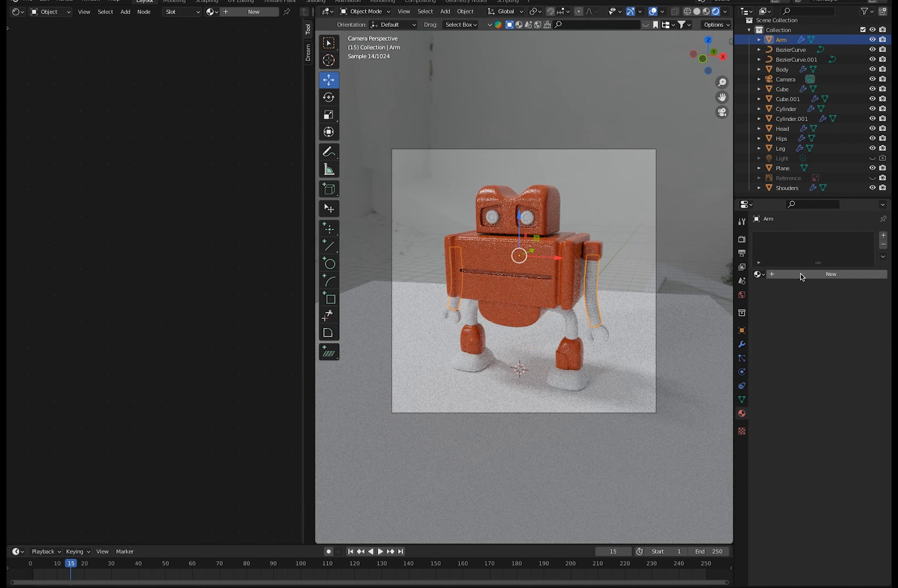
pyautogui.click(759, 273)
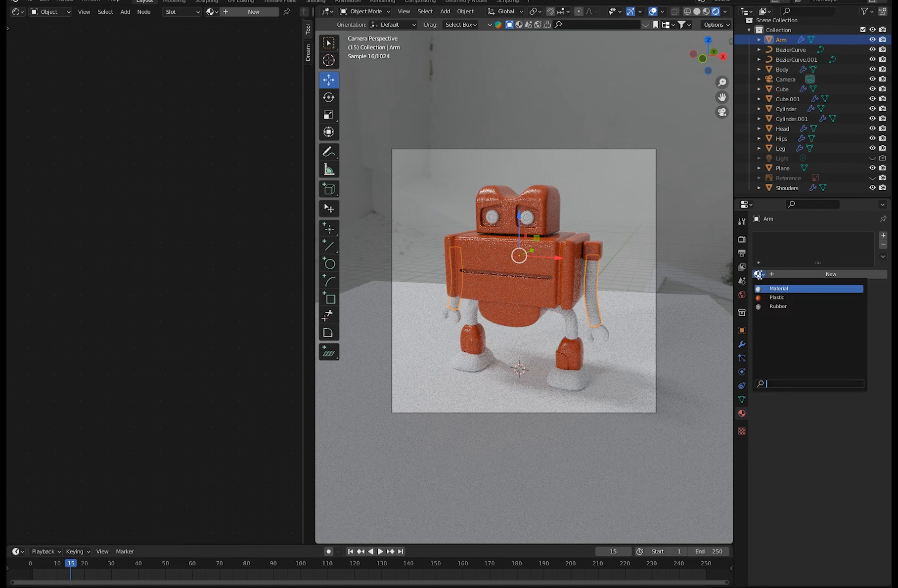
pyautogui.click(764, 306)
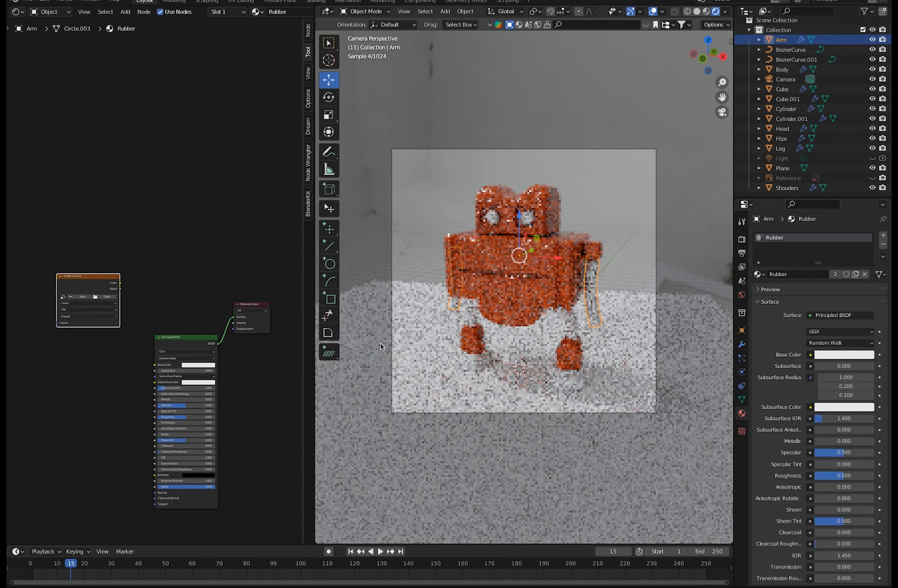
# Load synth-rubber-albedo.png from the textures/BlackRubber folder into the Image Texture node and space it apart from the Principled BSDF.
pyautogui.click(96, 297)
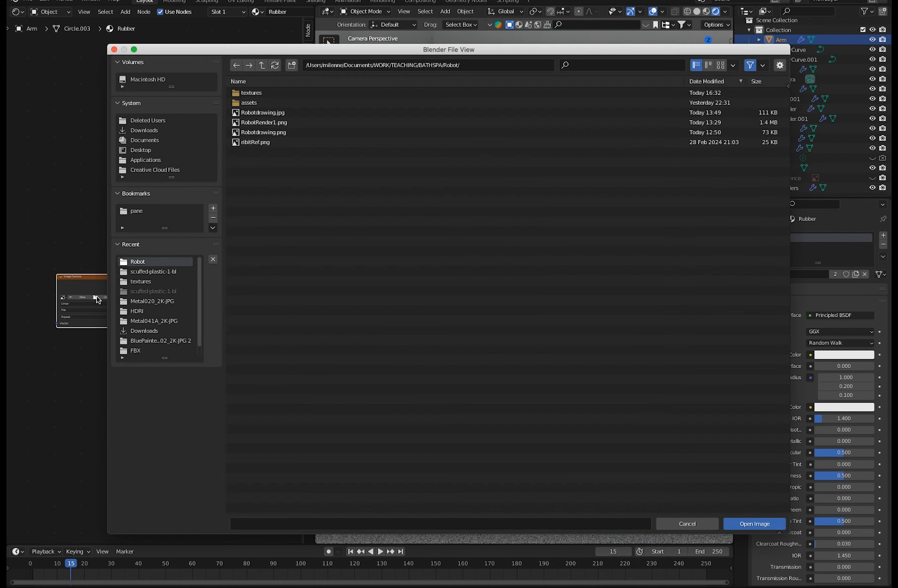
pyautogui.click(238, 93)
pyautogui.doubleClick(236, 94)
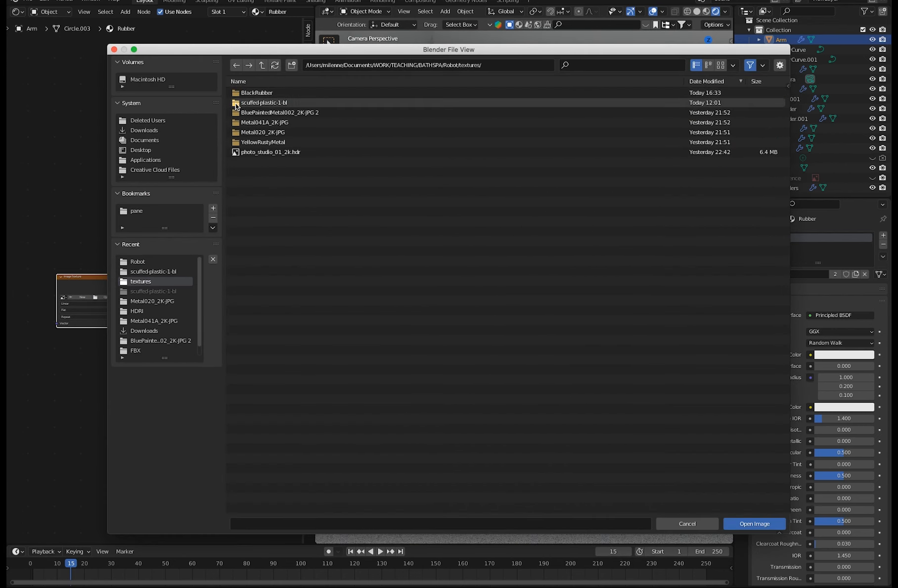
pyautogui.doubleClick(236, 94)
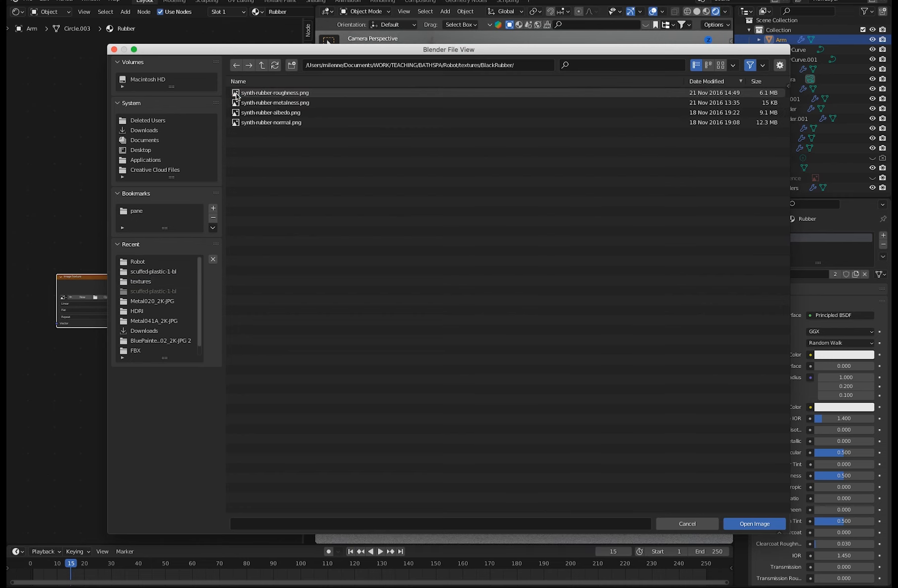
pyautogui.click(254, 114)
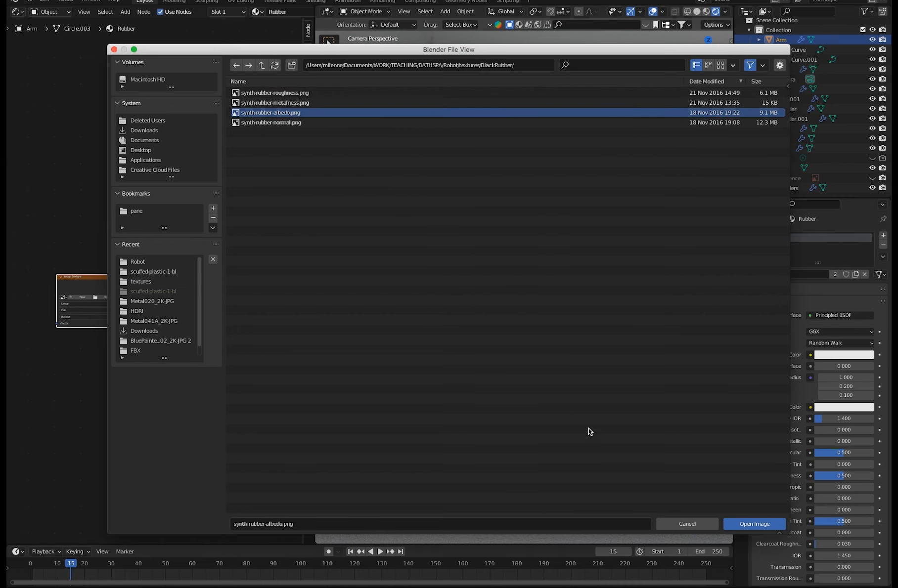
pyautogui.click(746, 525)
pyautogui.moveTo(98, 295); pyautogui.dragTo(61, 289)
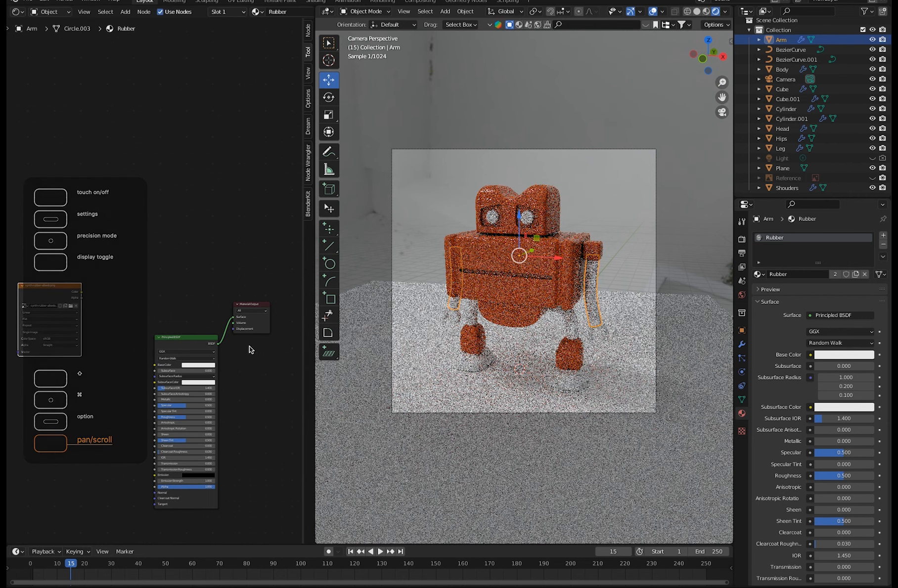
pyautogui.moveTo(167, 339); pyautogui.dragTo(163, 304)
pyautogui.moveTo(70, 295); pyautogui.dragTo(76, 314)
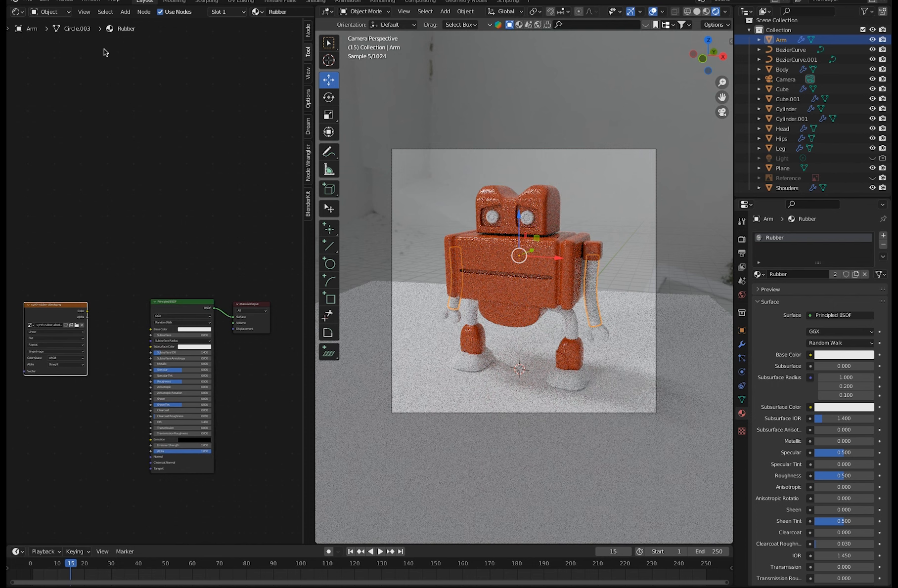
# Add an Ambient Occlusion node above the albedo texture node.
pyautogui.click(124, 11)
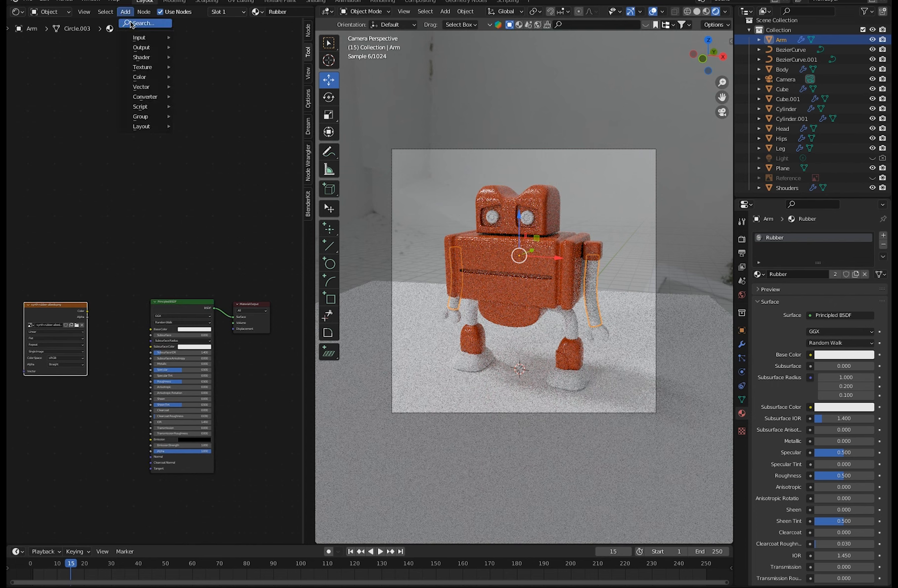
pyautogui.click(132, 24)
pyautogui.click(170, 40)
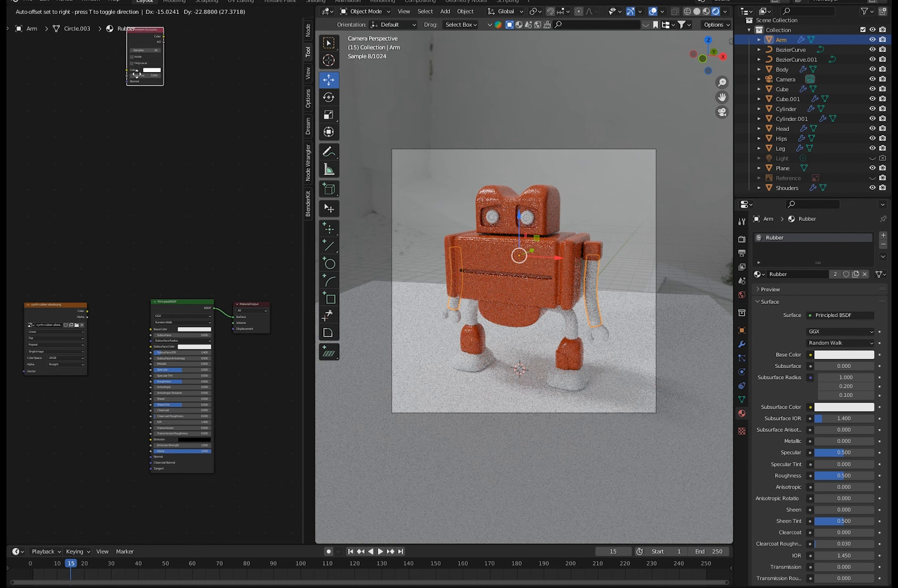
pyautogui.click(74, 198)
# Add a ColorRamp node, feeding Ambient Occlusion into its Fac and its Color into the Principled BSDF's Base Color.
pyautogui.click(124, 12)
pyautogui.click(132, 24)
pyautogui.write('ra')
pyautogui.click(148, 72)
pyautogui.click(127, 314)
pyautogui.moveTo(93, 179); pyautogui.dragTo(116, 219)
pyautogui.moveTo(179, 176); pyautogui.dragTo(151, 329)
pyautogui.moveTo(173, 303); pyautogui.dragTo(182, 299)
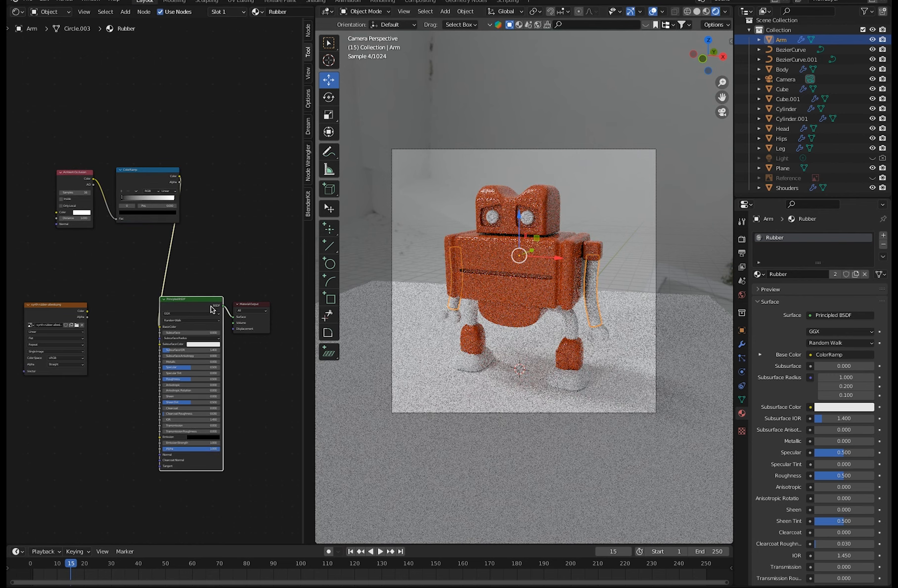
# Reposition the Ambient Occlusion and ColorRamp nodes, and move the ramp's black stop to position 0.205.
pyautogui.moveTo(149, 170); pyautogui.dragTo(128, 196)
pyautogui.moveTo(75, 173); pyautogui.dragTo(48, 195)
pyautogui.moveTo(103, 226)
pyautogui.mouseDown()
pyautogui.moveTo(129, 226)
pyautogui.moveTo(111, 226)
pyautogui.mouseUp()
pyautogui.moveTo(119, 196); pyautogui.dragTo(95, 178)
pyautogui.moveTo(49, 193); pyautogui.dragTo(33, 188)
pyautogui.moveTo(95, 178); pyautogui.dragTo(160, 239)
pyautogui.click(109, 144)
# Insert a Mix node after the ColorRamp, connect the albedo texture's Color to it and set its blending to Multiply.
pyautogui.click(126, 12)
pyautogui.click(128, 24)
pyautogui.write('mix')
pyautogui.click(144, 42)
pyautogui.click(160, 208)
pyautogui.moveTo(87, 311); pyautogui.dragTo(159, 245)
pyautogui.click(177, 221)
pyautogui.click(177, 240)
# Rearrange the Multiply, Principled BSDF and albedo texture nodes, with the Multiply output connected to Base Color.
pyautogui.moveTo(175, 206); pyautogui.dragTo(118, 255)
pyautogui.moveTo(184, 300); pyautogui.dragTo(203, 252)
pyautogui.moveTo(140, 261); pyautogui.dragTo(177, 279)
pyautogui.moveTo(132, 255); pyautogui.dragTo(162, 245)
pyautogui.moveTo(65, 307); pyautogui.dragTo(66, 295)
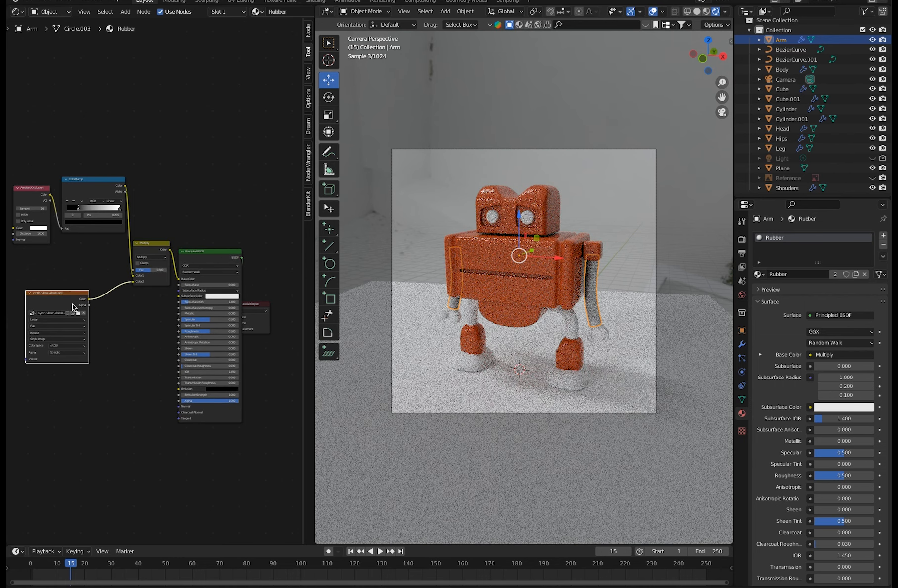
# Reload synth-rubber-albedo.png in the albedo Image Texture node.
pyautogui.click(759, 274)
pyautogui.click(786, 326)
pyautogui.click(32, 313)
pyautogui.click(78, 313)
pyautogui.click(284, 112)
pyautogui.doubleClick(284, 113)
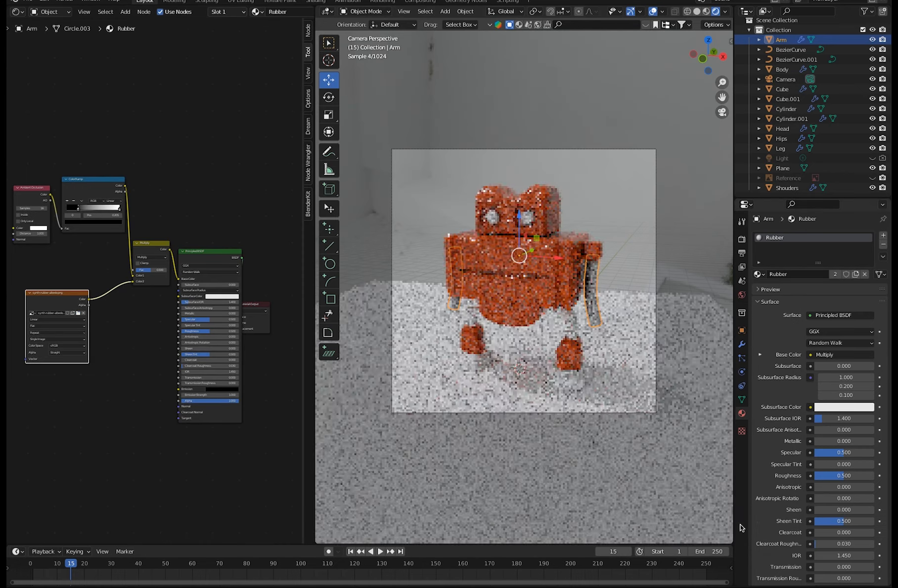
# Duplicate the albedo texture node below itself and load synth-rubber-metalness.png into the copy.
pyautogui.moveTo(60, 295); pyautogui.dragTo(60, 274)
pyautogui.hotkey('shift', 'd')
pyautogui.click(76, 367)
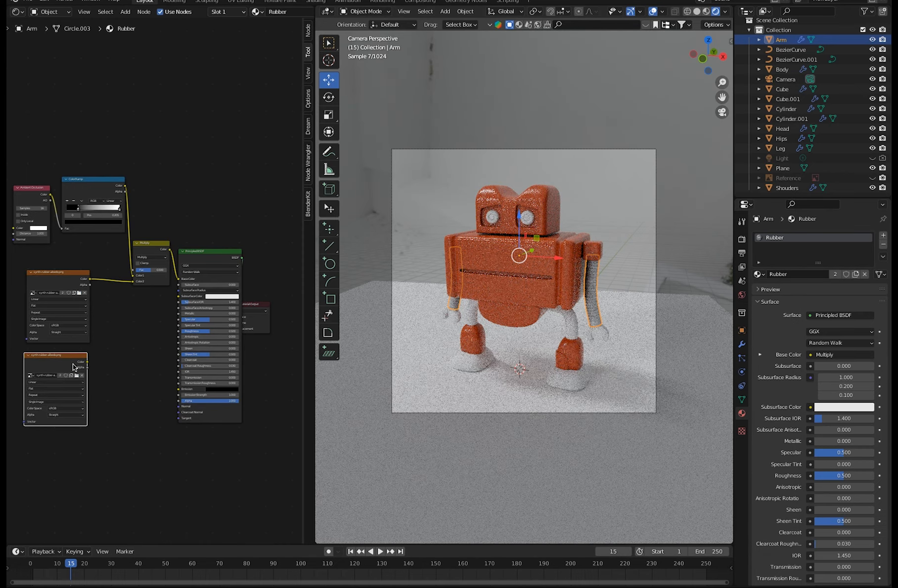
pyautogui.scroll(8, 76, 367)
pyautogui.click(146, 397)
pyautogui.click(270, 103)
pyautogui.click(755, 524)
# Set the metalness texture's color space to Non-Color and connect its Color to the Principled BSDF's Metallic input.
pyautogui.moveTo(124, 349); pyautogui.dragTo(76, 392, button='middle')
pyautogui.scroll(-5, 76, 392)
pyautogui.click(74, 469)
pyautogui.click(71, 508)
pyautogui.moveTo(104, 409); pyautogui.dragTo(222, 346)
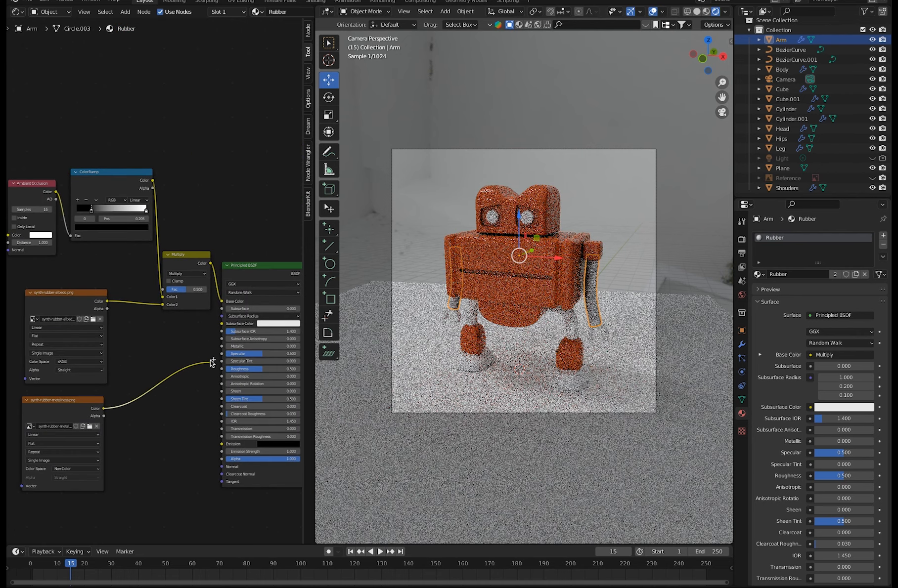
# Duplicate the metalness texture node below itself and load synth-rubber-roughness.png into the copy.
pyautogui.scroll(-3, 146, 378)
pyautogui.hotkey('shift', 'd')
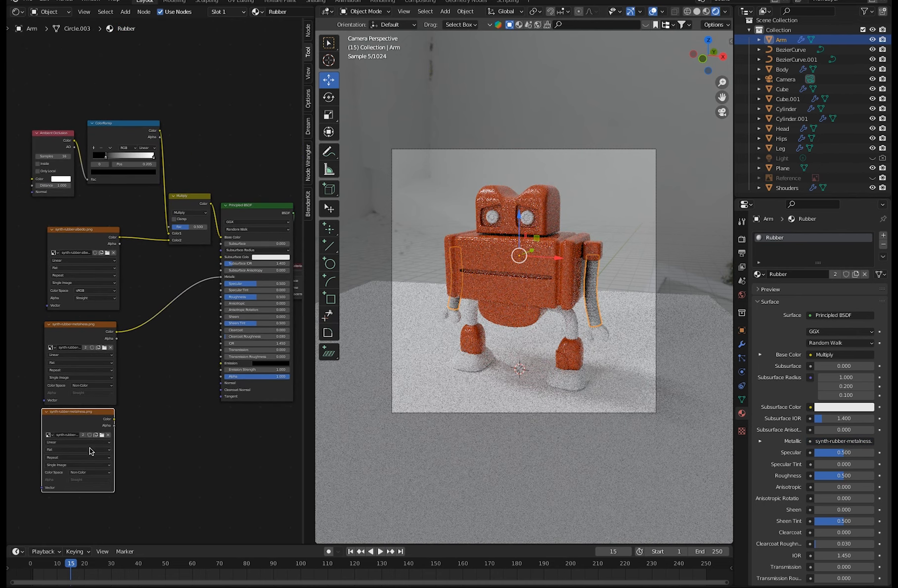
pyautogui.click(89, 440)
pyautogui.scroll(3, 89, 440)
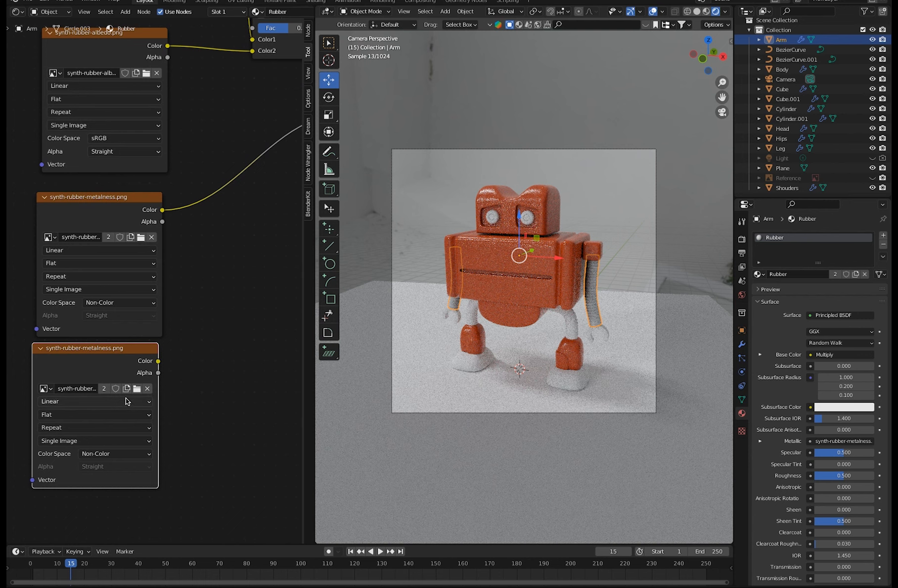
pyautogui.press('Home')
pyautogui.click(255, 364)
pyautogui.moveTo(262, 258)
pyautogui.mouseDown()
pyautogui.moveTo(287, 323)
pyautogui.moveTo(257, 258)
pyautogui.mouseUp()
pyautogui.scroll(3, 83, 410)
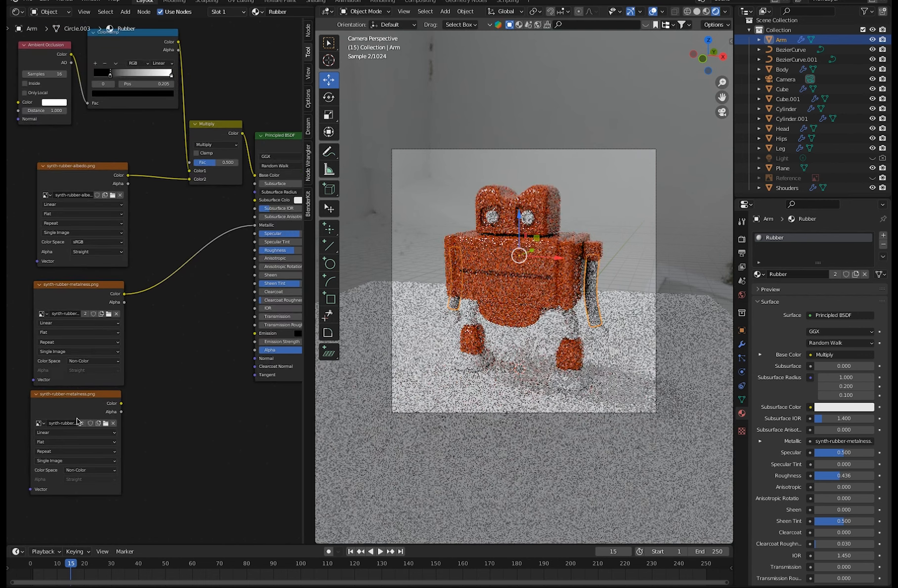
pyautogui.click(105, 423)
pyautogui.doubleClick(261, 104)
# Set the roughness texture's color space to Non-Color and connect its Color to the Principled BSDF's Roughness input.
pyautogui.click(71, 471)
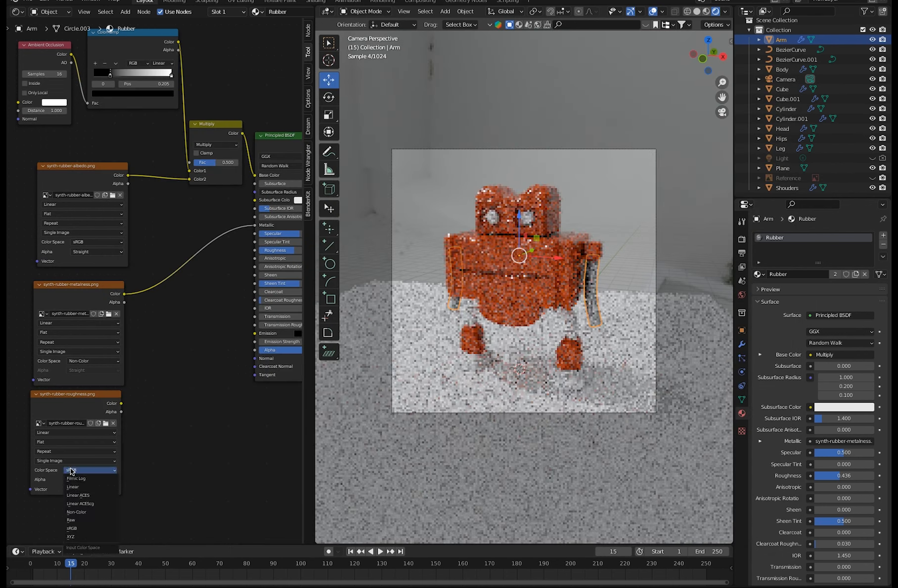
pyautogui.click(76, 512)
pyautogui.moveTo(122, 404); pyautogui.dragTo(255, 250)
# Duplicate the roughness texture node below itself and load synth-rubber-normal.png into the copy.
pyautogui.scroll(-2, 212, 454)
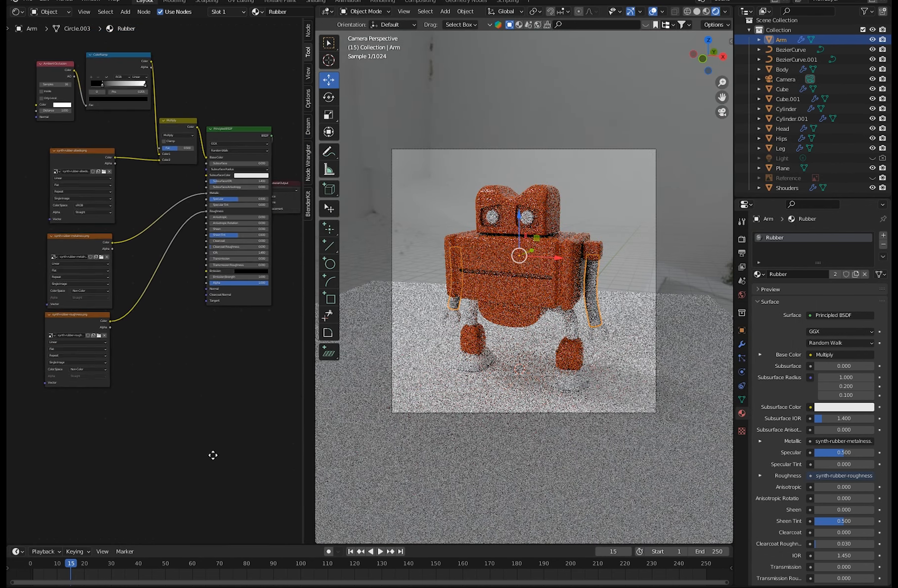
pyautogui.moveTo(212, 454); pyautogui.dragTo(218, 489, button='middle')
pyautogui.click(105, 411)
pyautogui.hotkey('shift', 'd')
pyautogui.click(105, 495)
pyautogui.scroll(5, 121, 391)
pyautogui.moveTo(120, 391); pyautogui.dragTo(170, 197, button='middle')
pyautogui.click(144, 347)
pyautogui.click(271, 122)
pyautogui.click(754, 524)
# Add a Normal Map node and wire it between the normal texture's Color and the Principled BSDF's Normal input.
pyautogui.scroll(-2, 178, 101)
pyautogui.hotkey('shift', 'a')
pyautogui.write('normal')
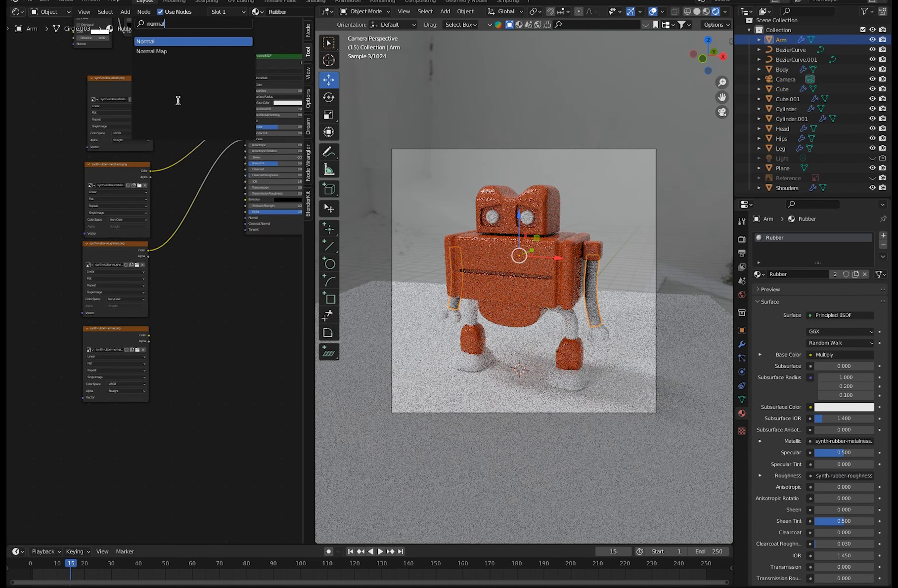
pyautogui.click(151, 52)
pyautogui.click(169, 311)
pyautogui.scroll(2, 140, 363)
pyautogui.moveTo(140, 363); pyautogui.dragTo(82, 495, button='middle')
pyautogui.moveTo(91, 465); pyautogui.dragTo(120, 484)
pyautogui.moveTo(180, 441); pyautogui.dragTo(228, 298)
pyautogui.moveTo(148, 430); pyautogui.dragTo(147, 412)
# Set the Normal Map node's Strength to 3.
pyautogui.doubleClick(152, 457)
pyautogui.write('3')
pyautogui.press('Return')
pyautogui.click(158, 489)
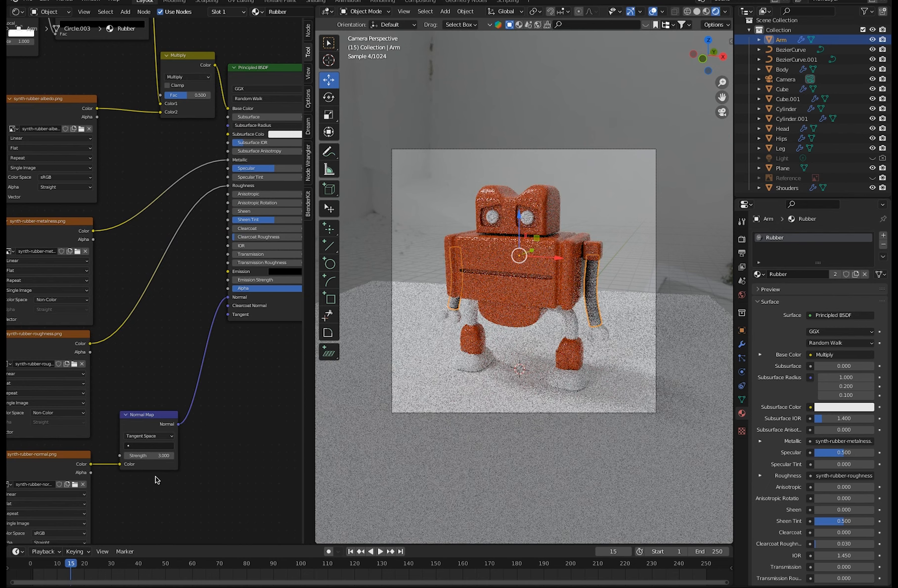
# Switch the viewport to Material Preview and move the ColorRamp's black stop to position 0.273.
pyautogui.click(707, 10)
pyautogui.scroll(-1, 237, 473)
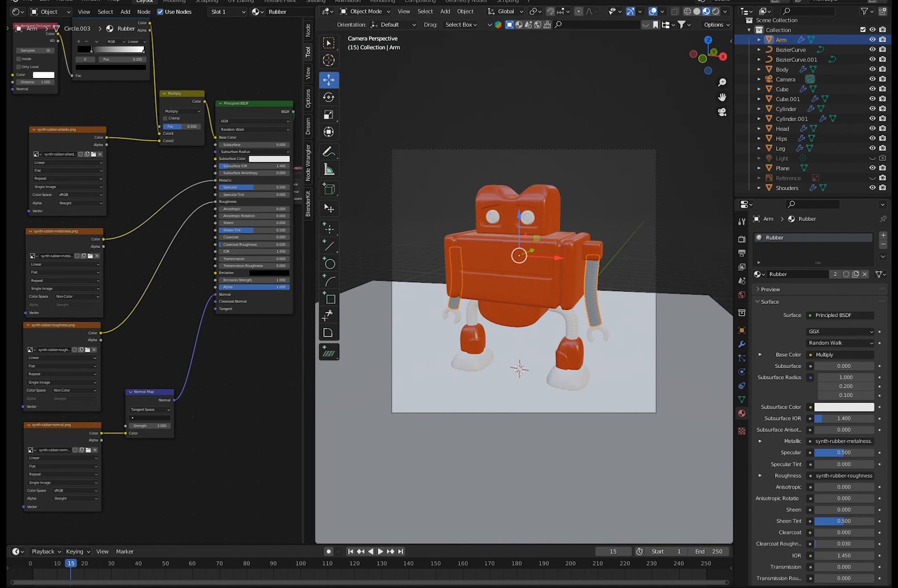
pyautogui.moveTo(250, 421); pyautogui.dragTo(240, 517, button='middle')
pyautogui.moveTo(82, 149)
pyautogui.mouseDown()
pyautogui.moveTo(100, 151)
pyautogui.moveTo(87, 149)
pyautogui.mouseUp()
pyautogui.moveTo(121, 214); pyautogui.dragTo(123, 168, button='middle')
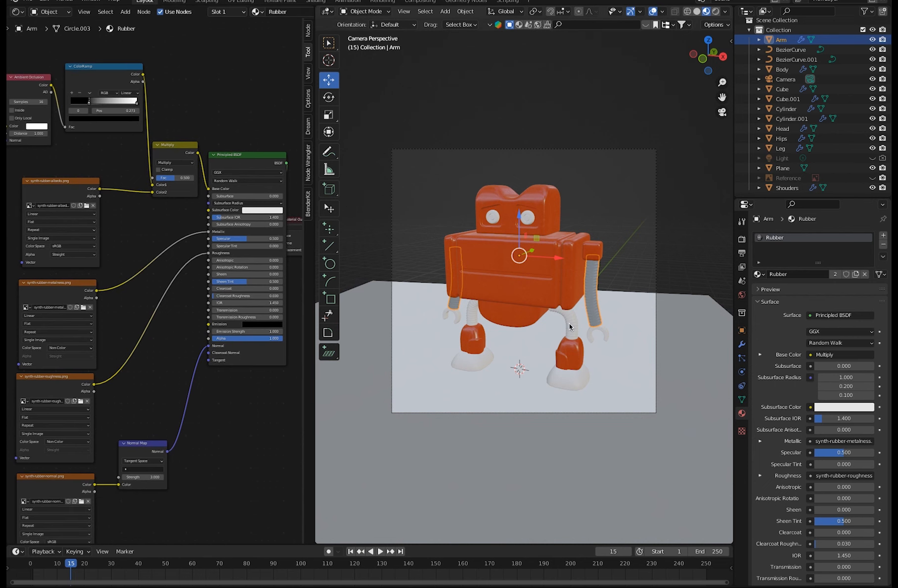
# Assign the Rubber material to the robot's legs and feet.
pyautogui.click(569, 323)
pyautogui.click(759, 275)
pyautogui.click(756, 309)
pyautogui.click(568, 375)
pyautogui.click(759, 275)
pyautogui.click(767, 307)
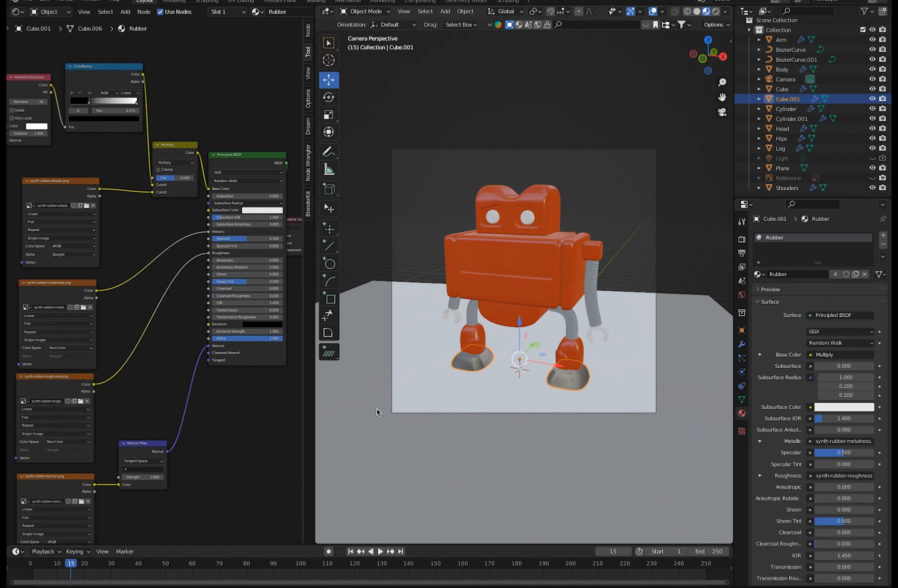
# Unwrap the entire feet mesh in Edit Mode with Cube Projection and again with Sphere Projection, then return to Object Mode.
pyautogui.click(363, 12)
pyautogui.click(363, 32)
pyautogui.press('a')
pyautogui.click(574, 13)
pyautogui.click(586, 72)
pyautogui.click(579, 13)
pyautogui.click(589, 91)
pyautogui.press('Tab')
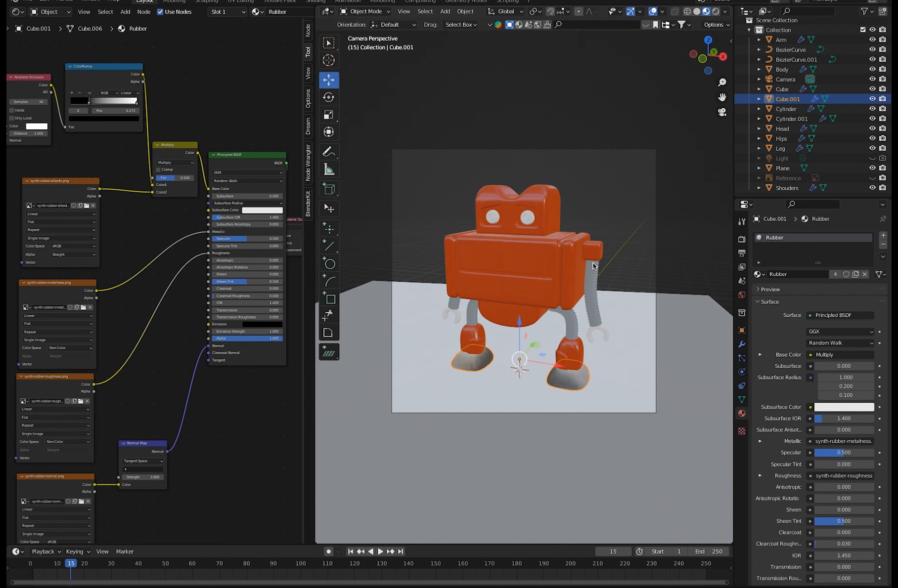
# Unwrap the arms with Cylinder Projection in Edit Mode, then show the viewport in Rendered shading in Object Mode.
pyautogui.click(592, 270)
pyautogui.press('Tab')
pyautogui.press('u')
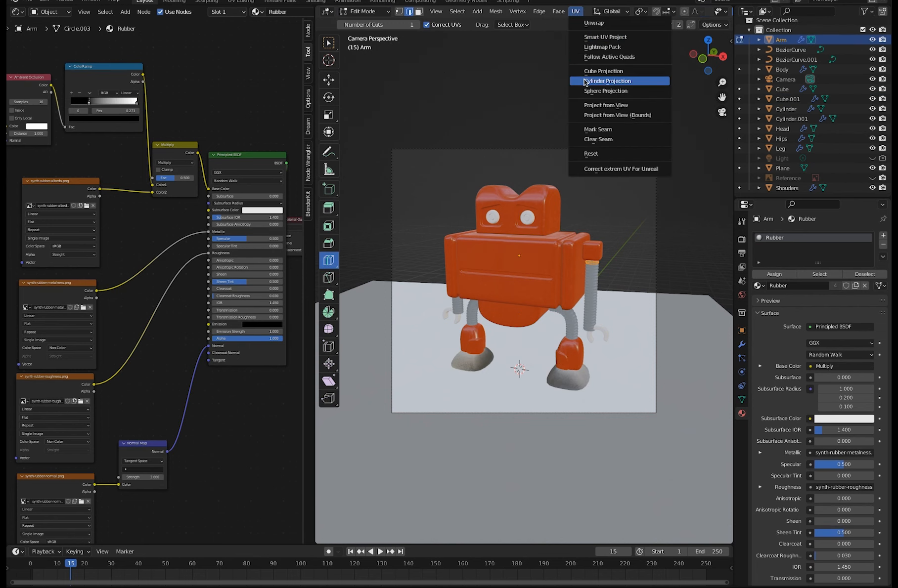
pyautogui.click(600, 82)
pyautogui.press('Tab')
pyautogui.click(715, 12)
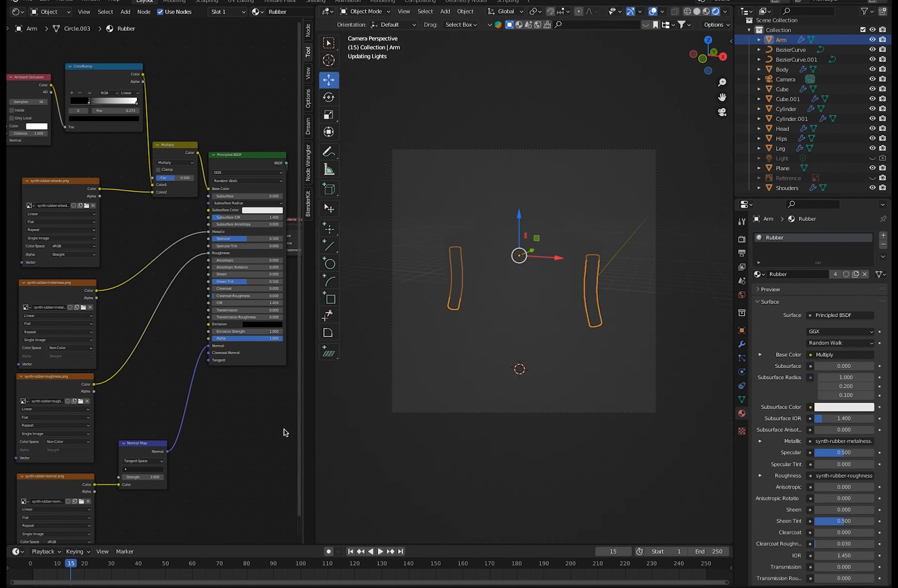
pyautogui.moveTo(65, 182); pyautogui.dragTo(46, 180)
pyautogui.click(118, 234)
pyautogui.click(125, 12)
pyautogui.click(135, 24)
pyautogui.write('colo')
pyautogui.click(198, 51)
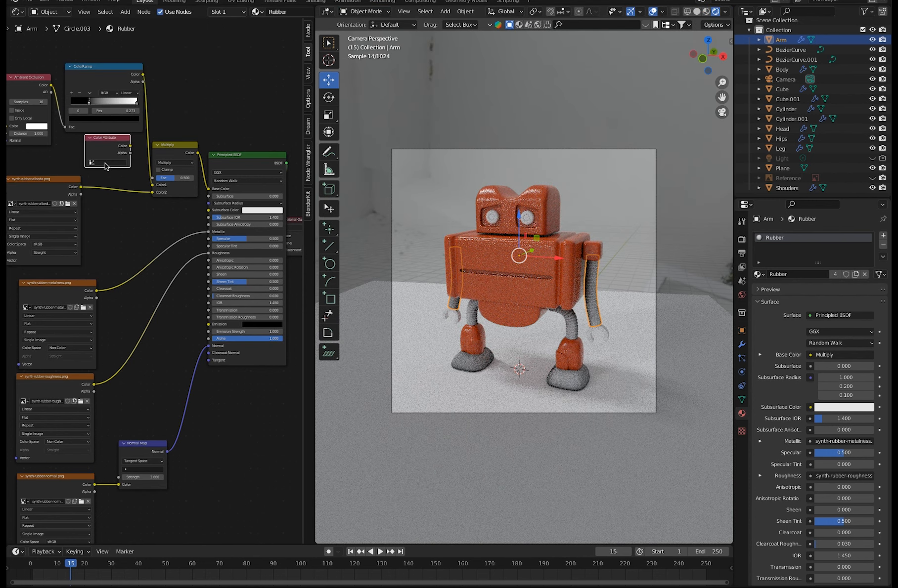
pyautogui.press('x')
# Set the Principled BSDF's Subsurface IOR to 1.387, Specular to 0.295 and Sheen Tint to 0.255, and the Multiply node's Fac to 0.942.
pyautogui.keyDown('ctrl'); pyautogui.moveTo(232, 430); pyautogui.dragTo(251, 425, button='middle'); pyautogui.keyUp('ctrl')
pyautogui.moveTo(163, 384)
pyautogui.mouseDown(button='middle')
pyautogui.moveTo(158, 361)
pyautogui.moveTo(148, 389)
pyautogui.mouseUp(button='middle')
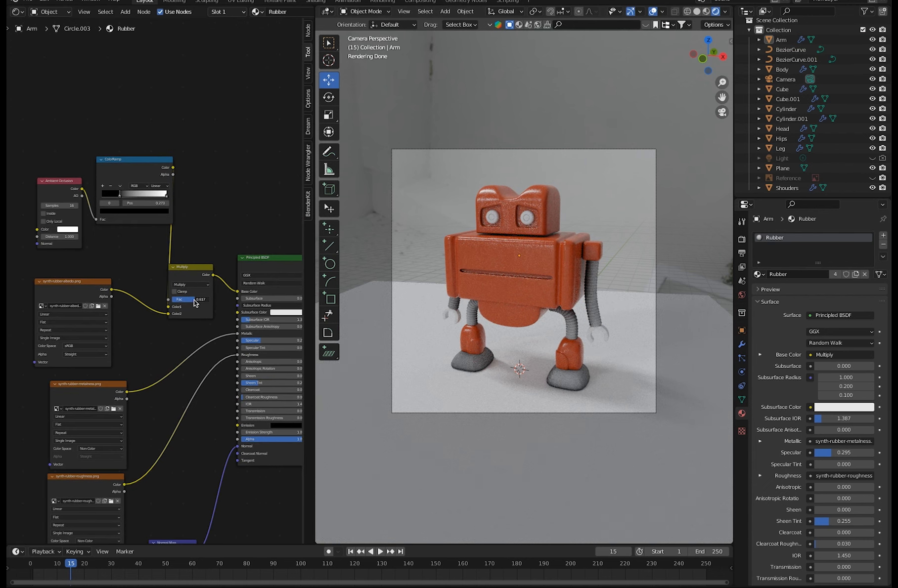
pyautogui.moveTo(194, 303); pyautogui.dragTo(216, 305)
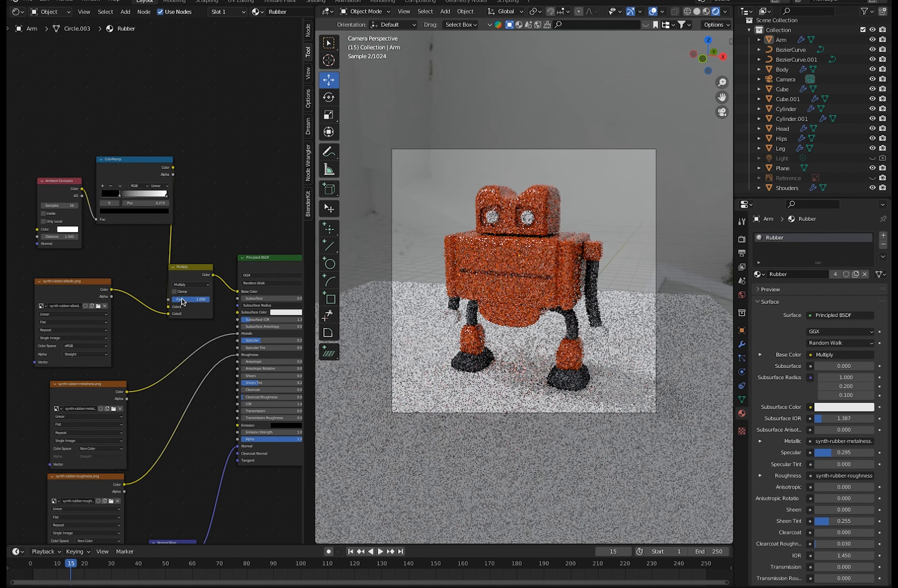
pyautogui.scroll(1, 152, 282)
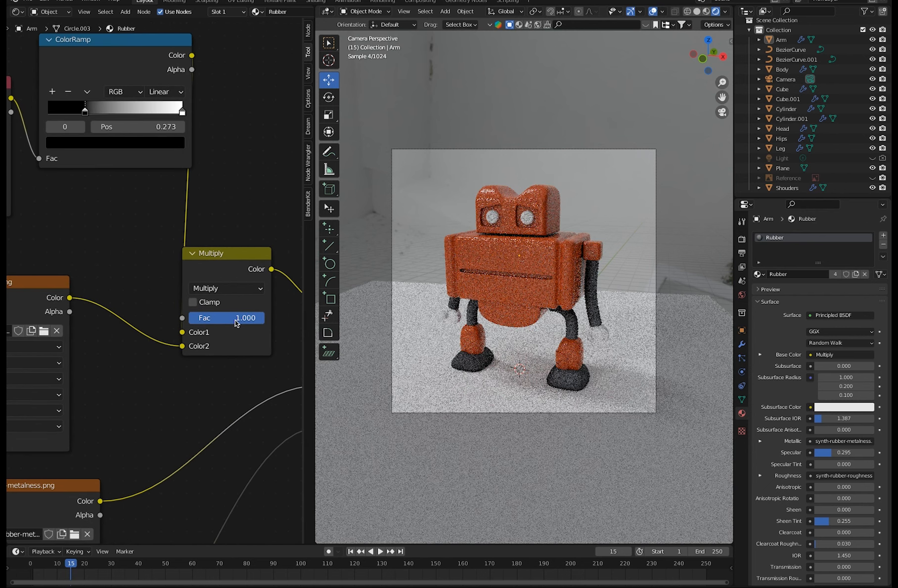
pyautogui.moveTo(257, 320); pyautogui.dragTo(247, 320)
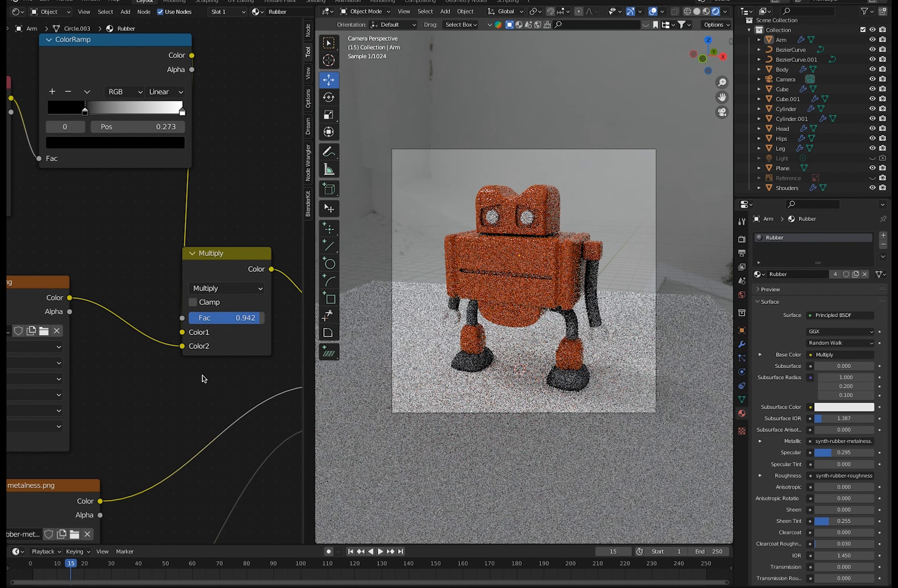
# Switch the shader editor from the Rubber material to the World environment nodes.
pyautogui.scroll(-2, 217, 376)
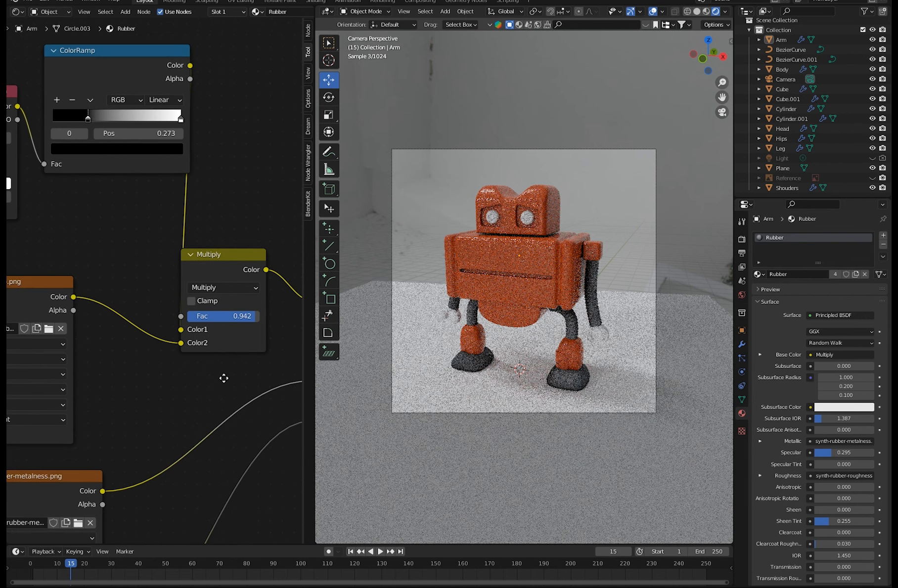
pyautogui.scroll(-4, 175, 350)
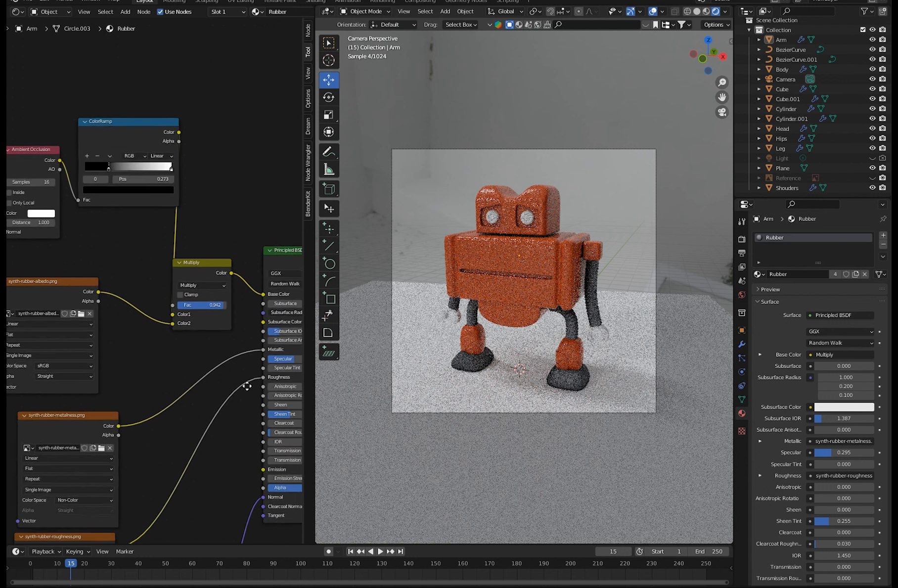
pyautogui.click(50, 17)
pyautogui.click(49, 33)
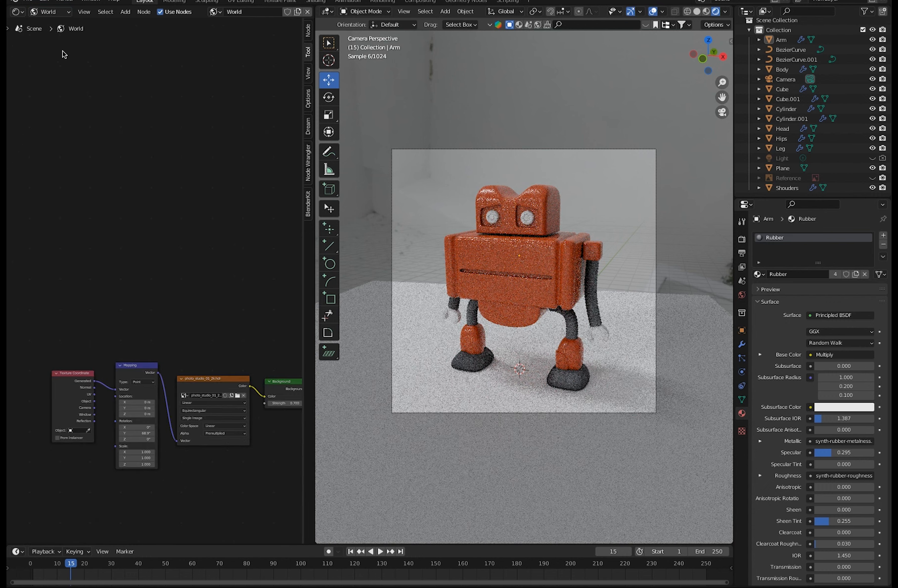
# Try several Y rotations of the environment image in the World's Mapping node, ending with 0°.
pyautogui.moveTo(136, 433); pyautogui.dragTo(220, 489)
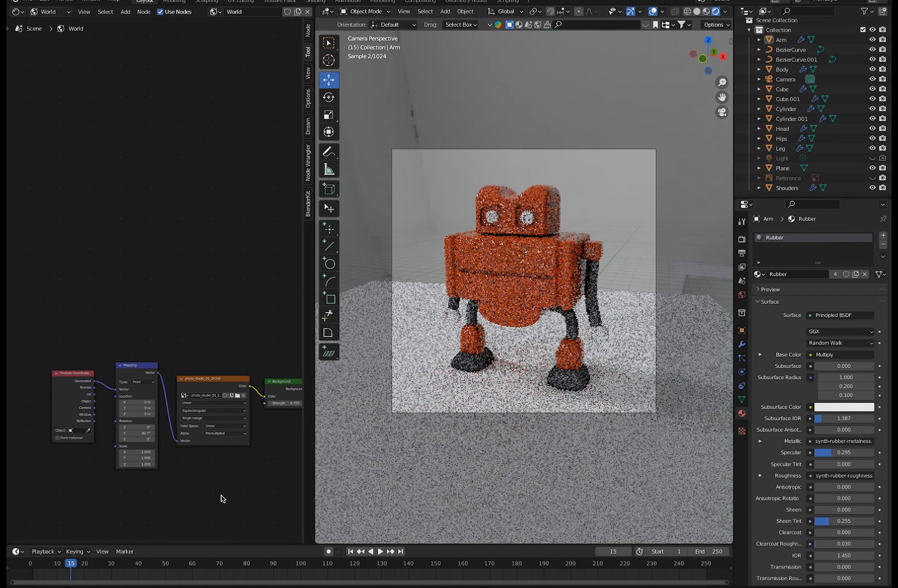
pyautogui.moveTo(131, 429); pyautogui.dragTo(221, 496)
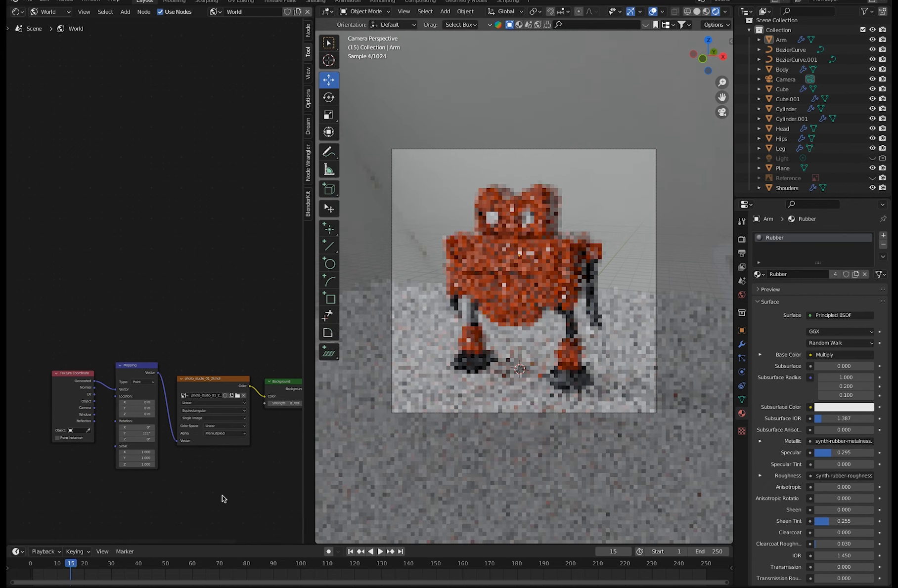
pyautogui.moveTo(139, 430); pyautogui.dragTo(237, 438)
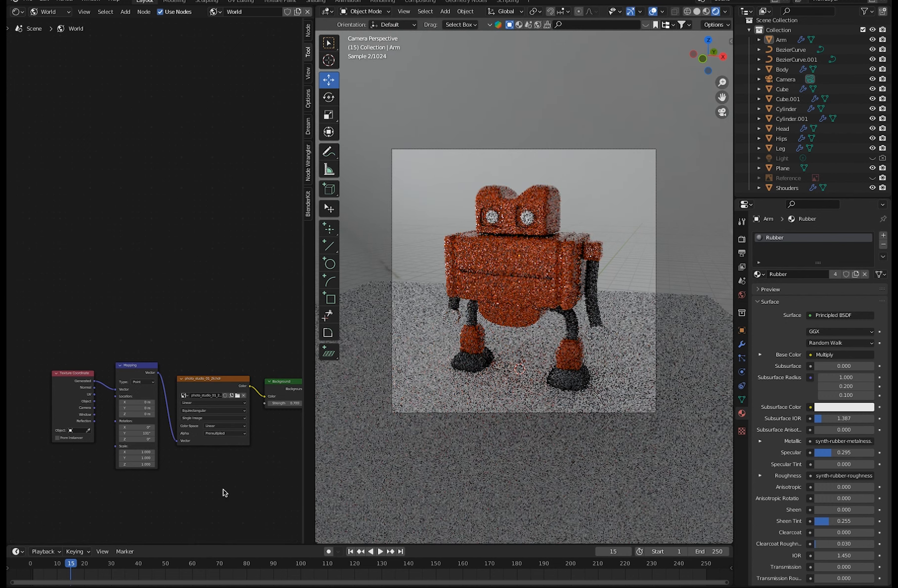
pyautogui.moveTo(137, 433); pyautogui.dragTo(233, 429)
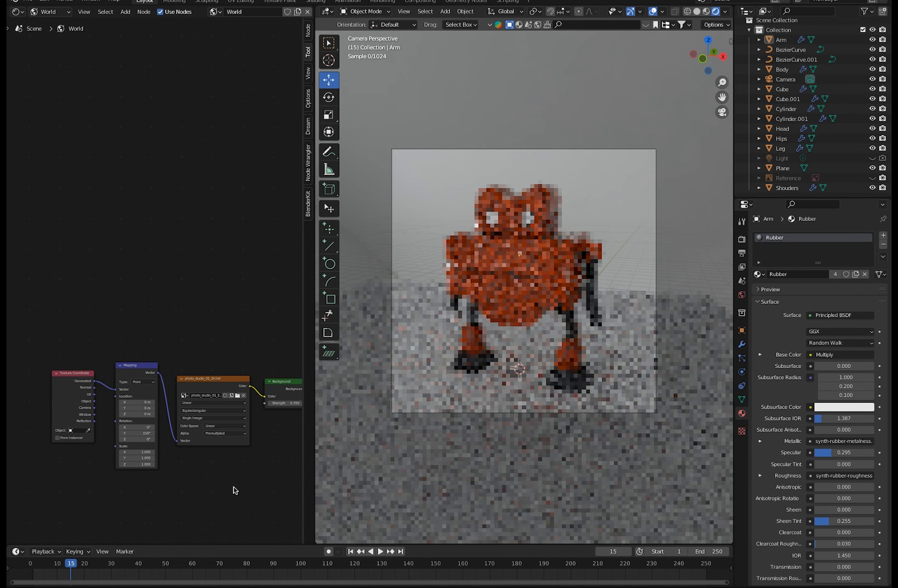
pyautogui.click(131, 434)
pyautogui.write('0')
pyautogui.press('Return')
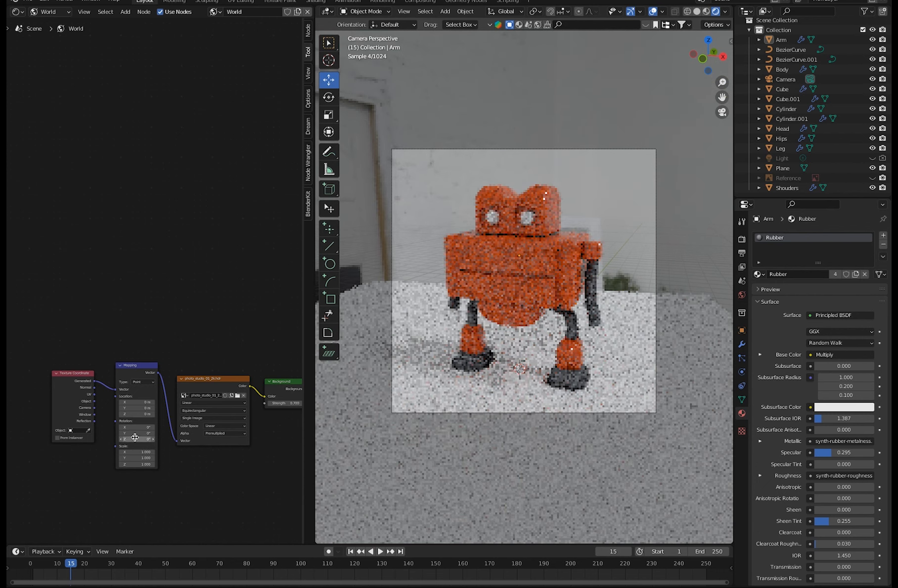
# Set the World Mapping node's Y rotation to 90° and return the shader editor to the Object material nodes.
pyautogui.click(134, 433)
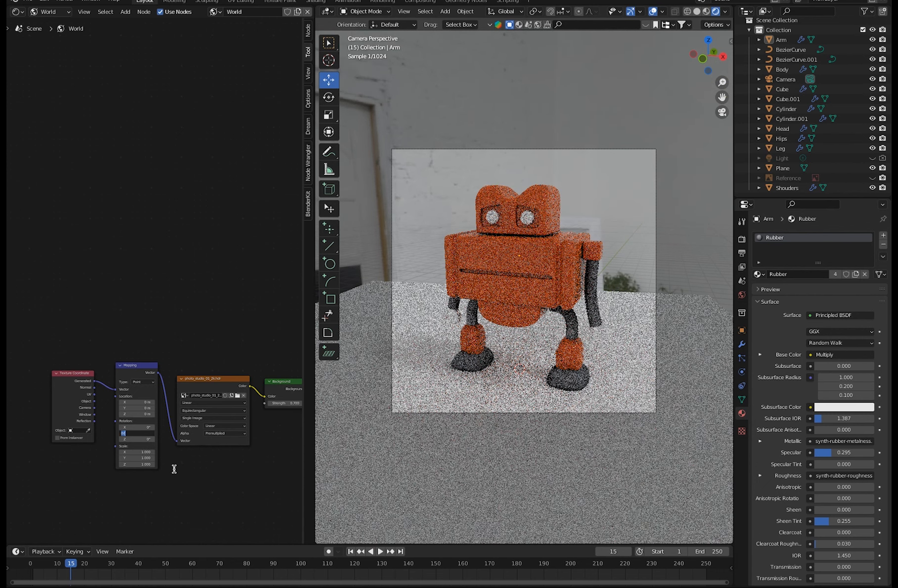
pyautogui.write('90')
pyautogui.press('Return')
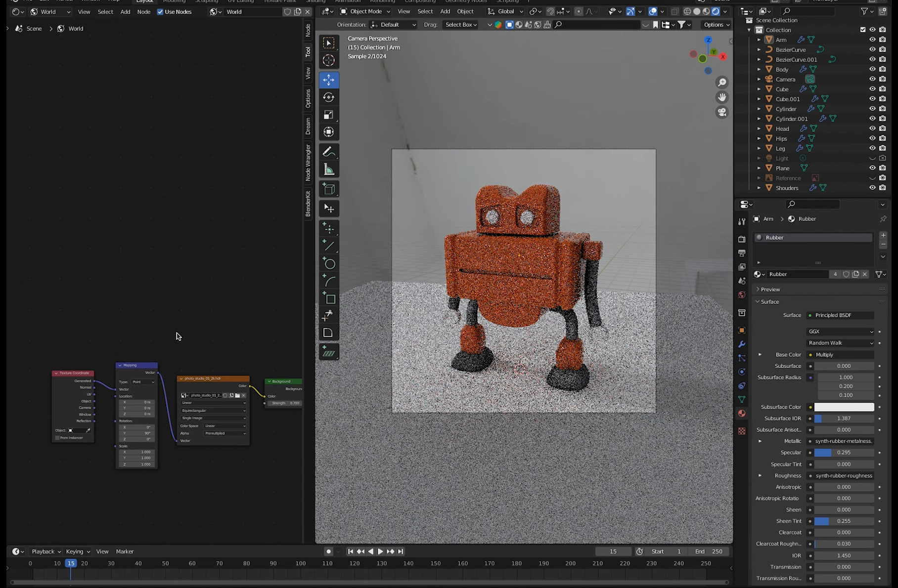
pyautogui.click(49, 11)
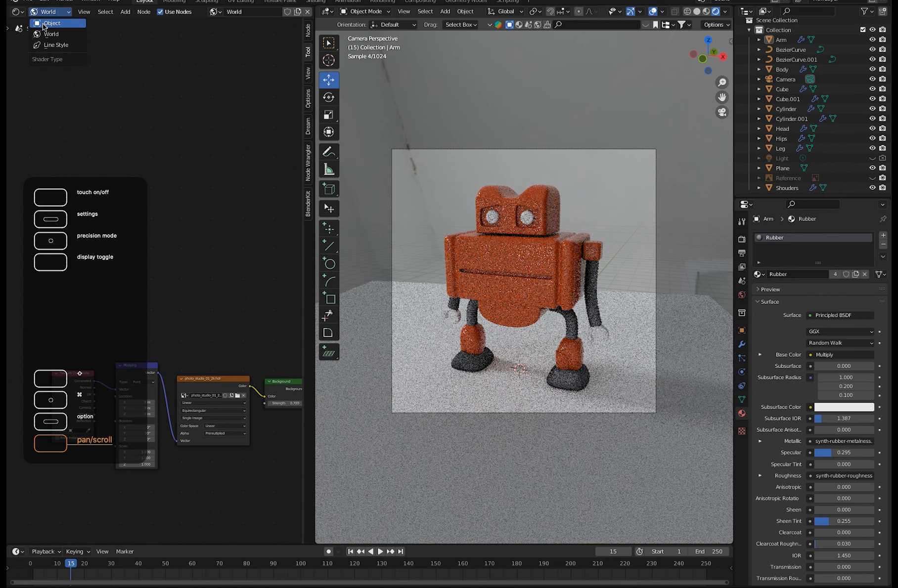
pyautogui.click(44, 23)
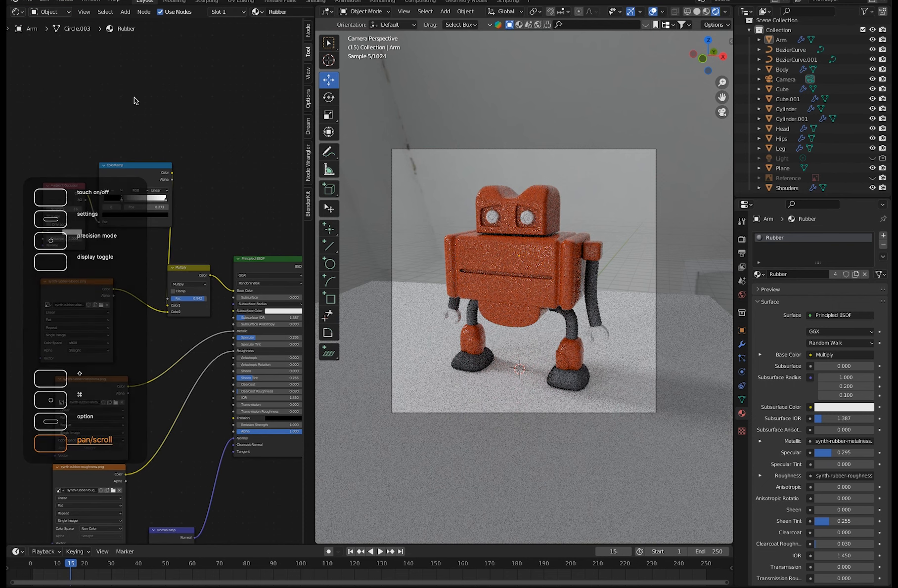
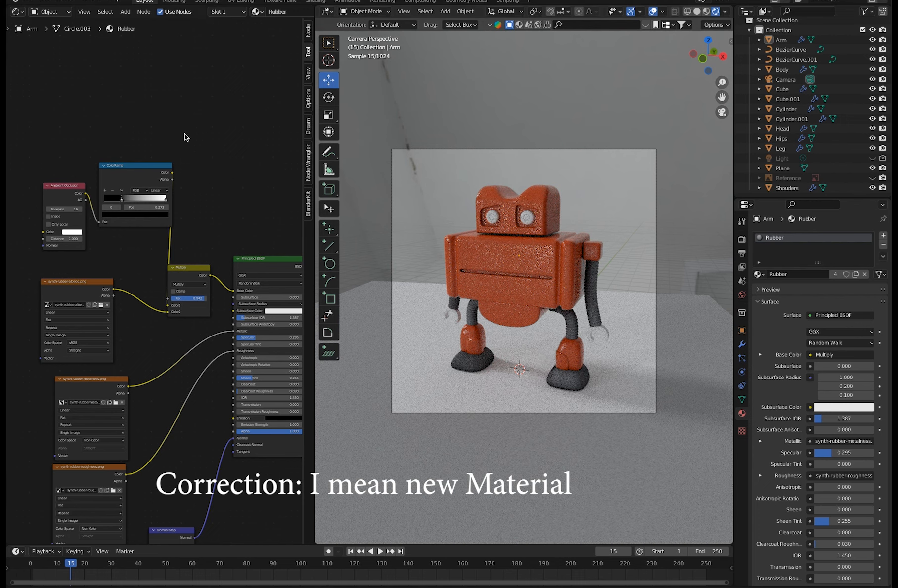
# Add a second material slot to the Arm object and create a new material named Metal in it.
pyautogui.moveTo(216, 177); pyautogui.dragTo(188, 234, button='middle')
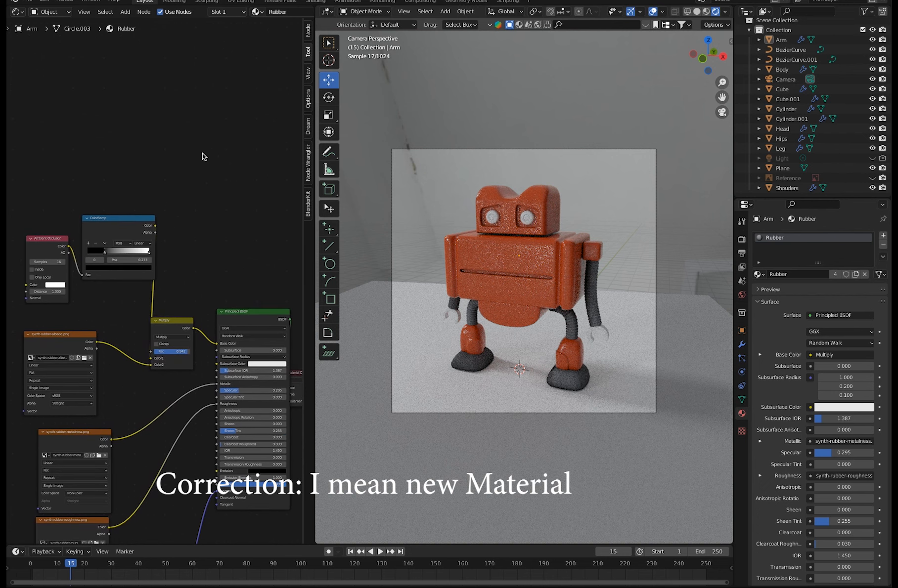
pyautogui.click(883, 235)
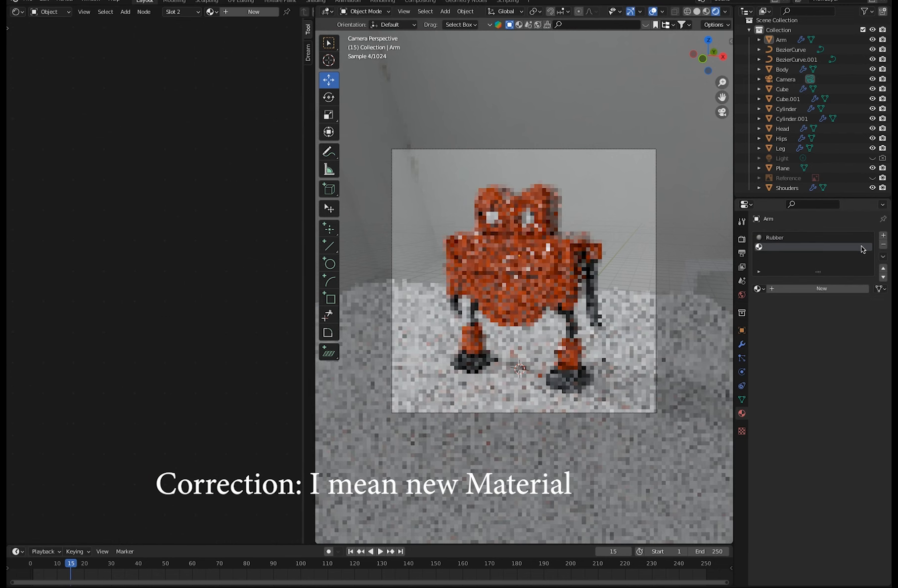
pyautogui.click(792, 289)
pyautogui.click(786, 289)
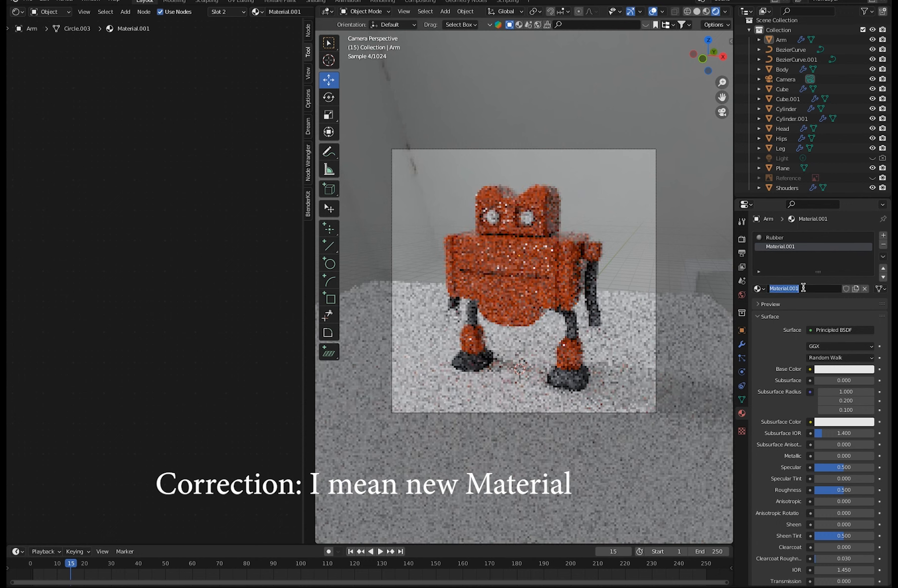
pyautogui.write('Metal')
pyautogui.press('Return')
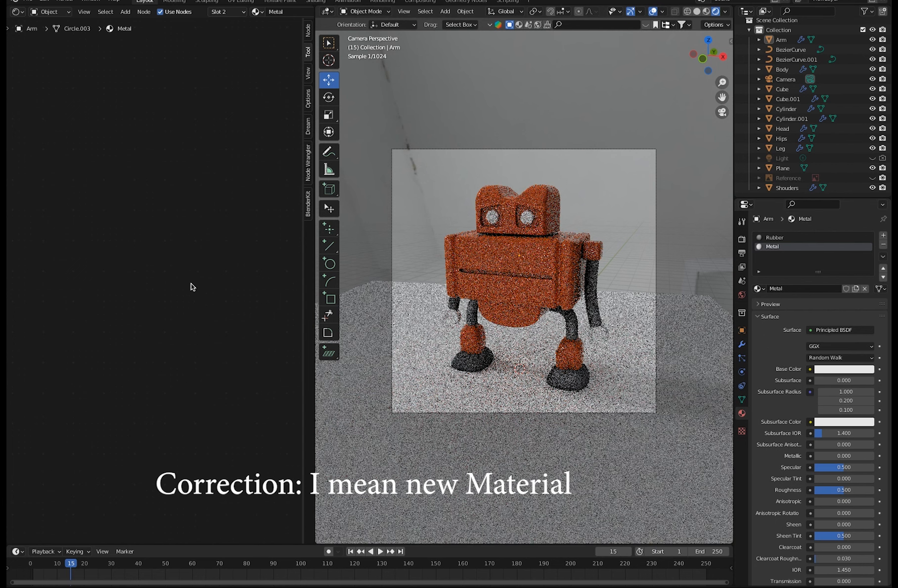
# Assign the existing Metal material to the robot's hands, the Cylinder object.
pyautogui.click(604, 337)
pyautogui.click(757, 273)
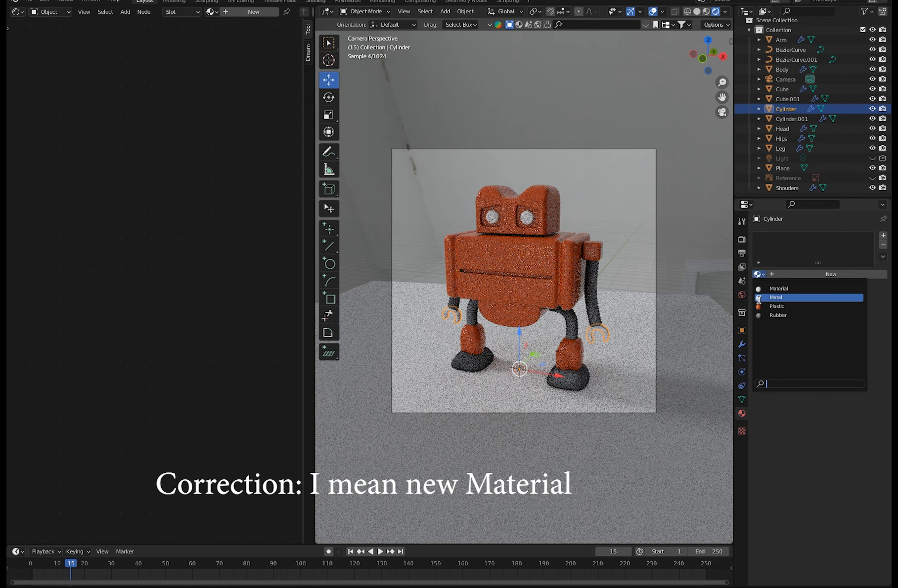
pyautogui.click(765, 299)
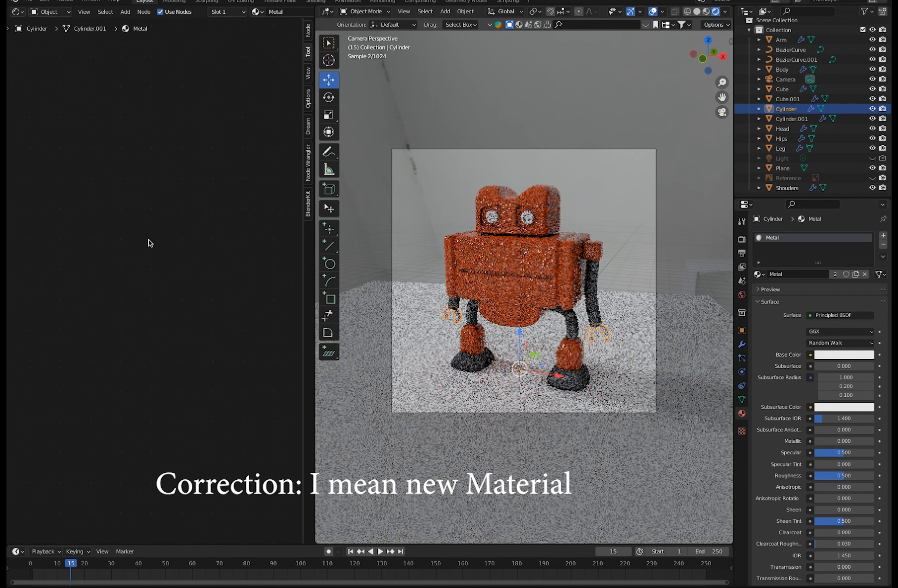
# Rearrange the Metal material's Principled BSDF and Material Output nodes to leave free space on the shader's input side.
pyautogui.press('Home')
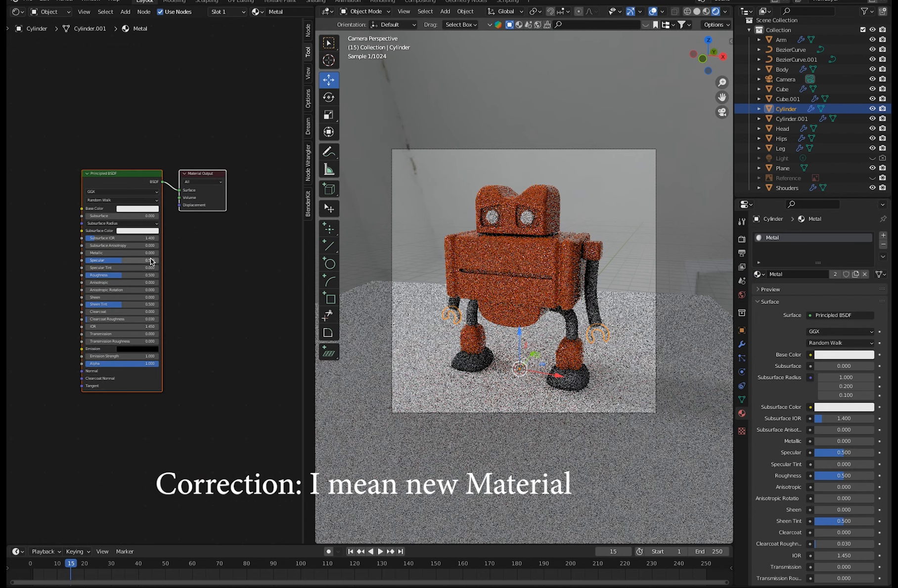
pyautogui.click(187, 288)
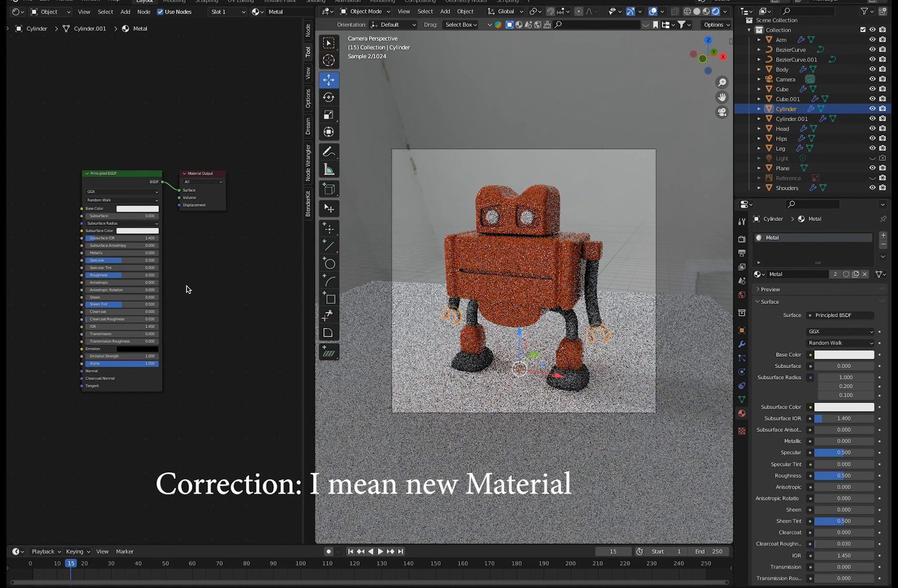
pyautogui.click(135, 176)
pyautogui.moveTo(134, 176); pyautogui.dragTo(158, 241)
pyautogui.moveTo(204, 177); pyautogui.dragTo(264, 190)
pyautogui.moveTo(177, 238); pyautogui.dragTo(215, 209)
pyautogui.moveTo(117, 266); pyautogui.dragTo(116, 292, button='middle')
pyautogui.moveTo(116, 292)
pyautogui.keyDown('ctrl'); pyautogui.mouseDown(button='middle')
pyautogui.moveTo(65, 252)
pyautogui.moveTo(127, 290)
pyautogui.mouseUp(button='middle'); pyautogui.keyUp('ctrl')
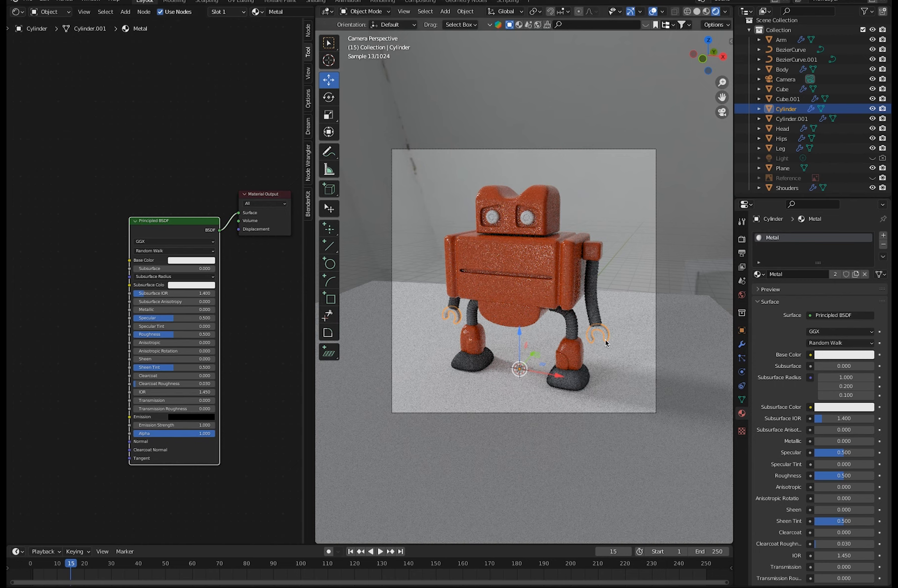
# Add an Image Texture node on the input side of the Principled BSDF node.
pyautogui.click(125, 12)
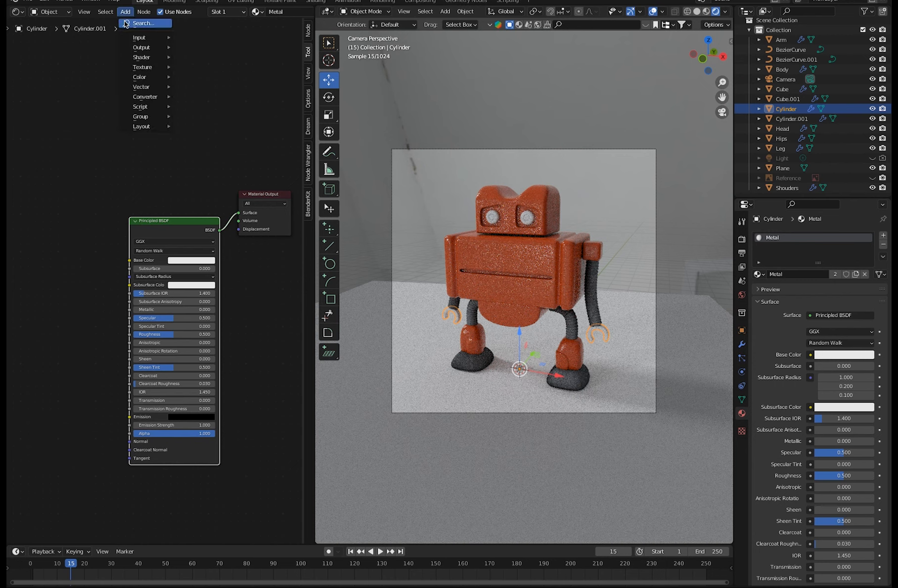
pyautogui.click(127, 24)
pyautogui.write('image')
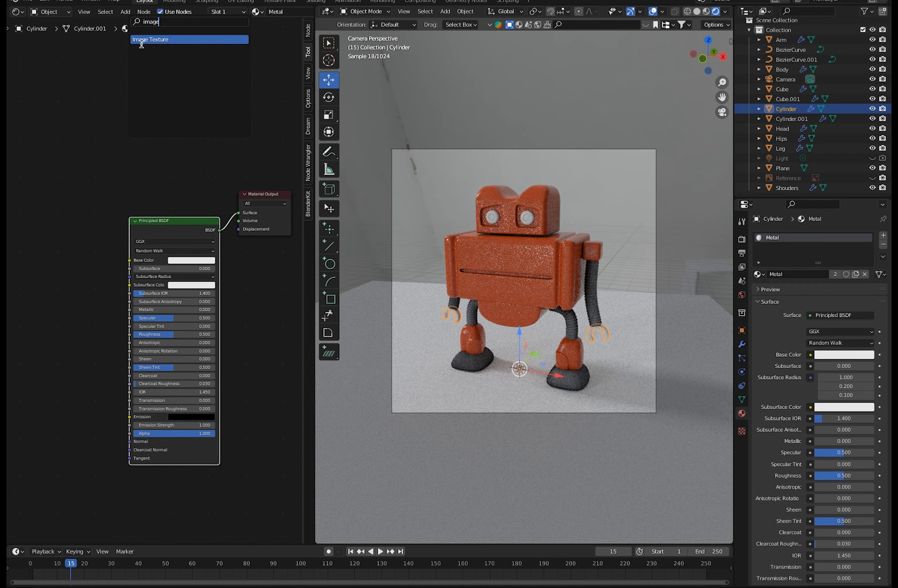
pyautogui.click(141, 40)
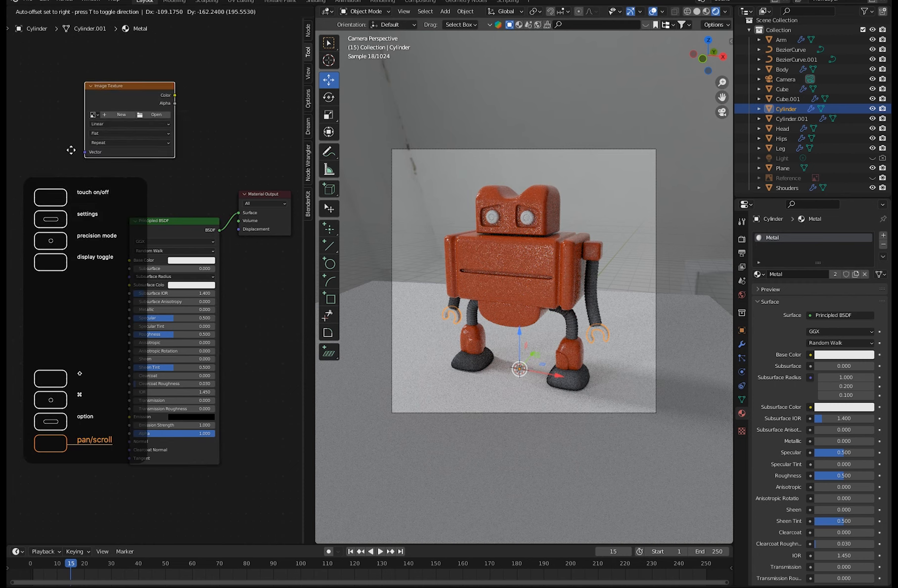
pyautogui.click(73, 169)
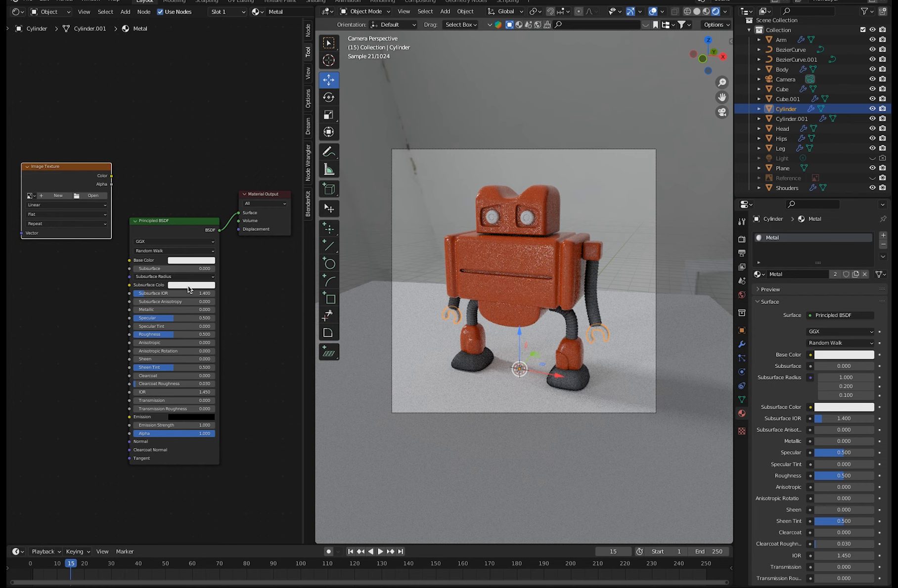
# Load Metal041A_2K-JPG_NormalGL.jpg from the textures/Metal041A_2K-JPG folder into the Image Texture node.
pyautogui.click(85, 198)
pyautogui.click(239, 94)
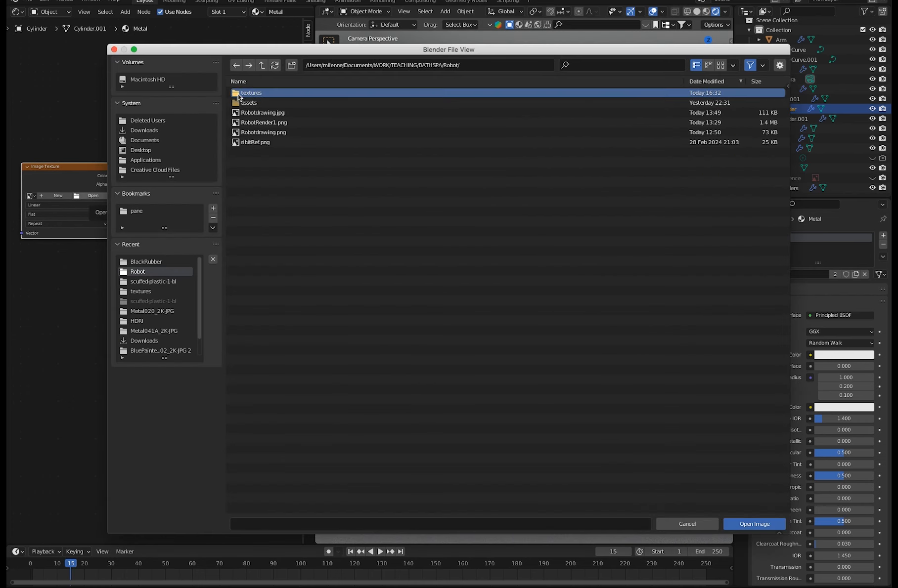
pyautogui.doubleClick(239, 95)
pyautogui.doubleClick(246, 122)
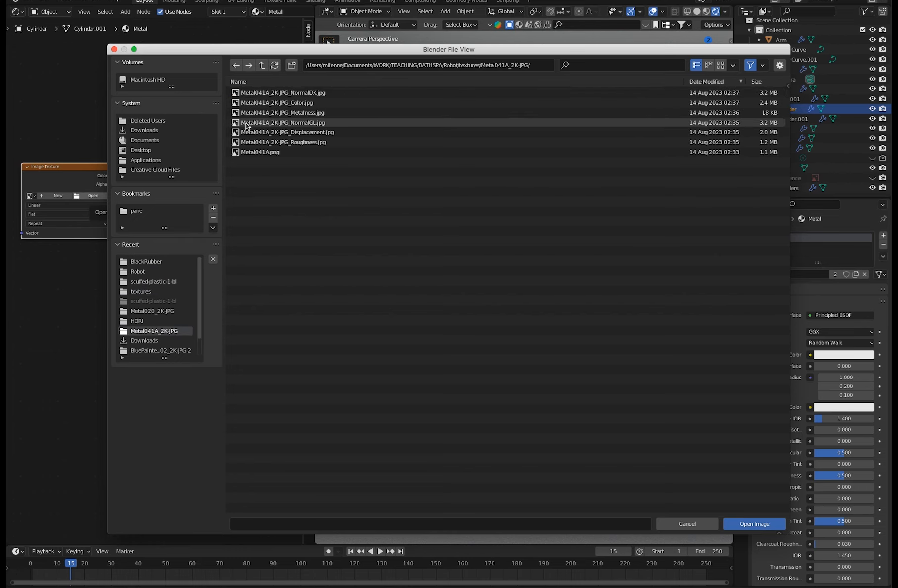
pyautogui.click(284, 104)
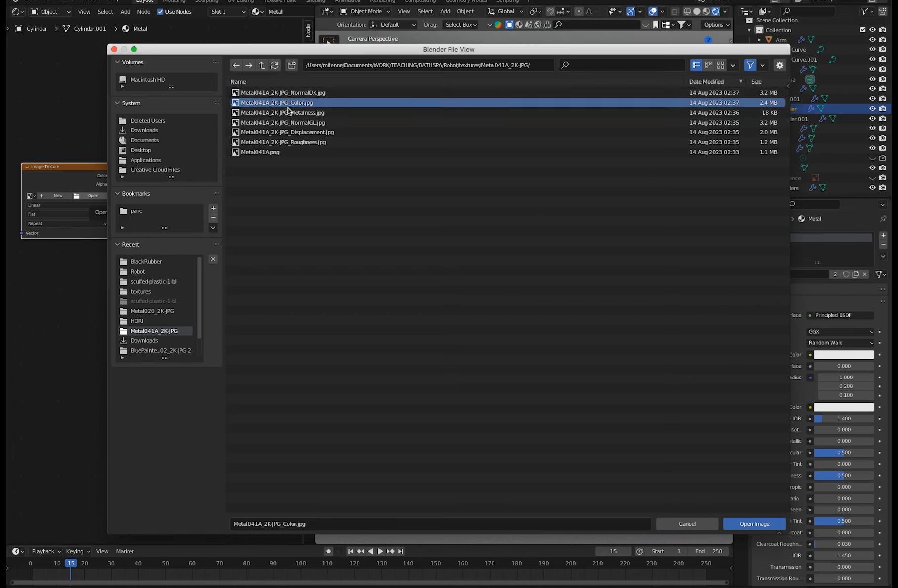
pyautogui.click(290, 123)
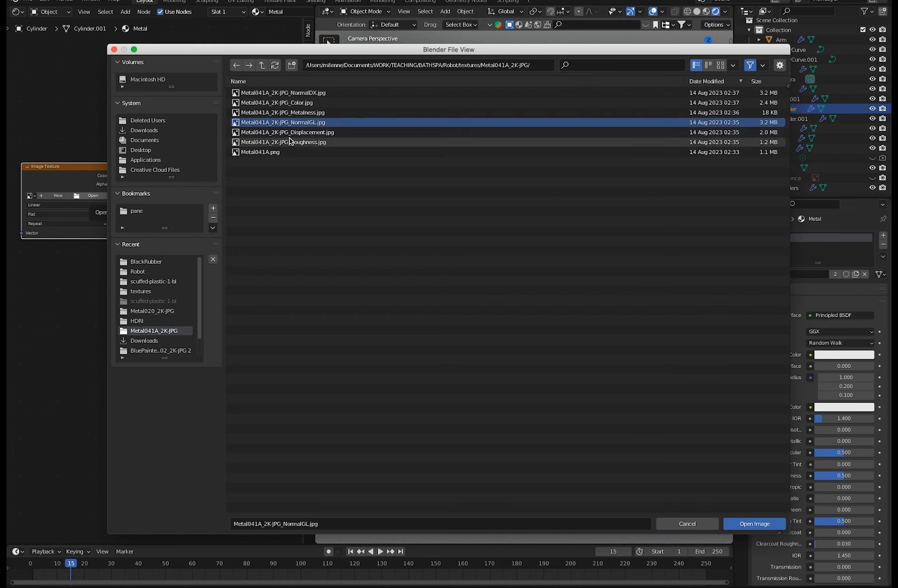
pyautogui.click(291, 132)
pyautogui.click(290, 142)
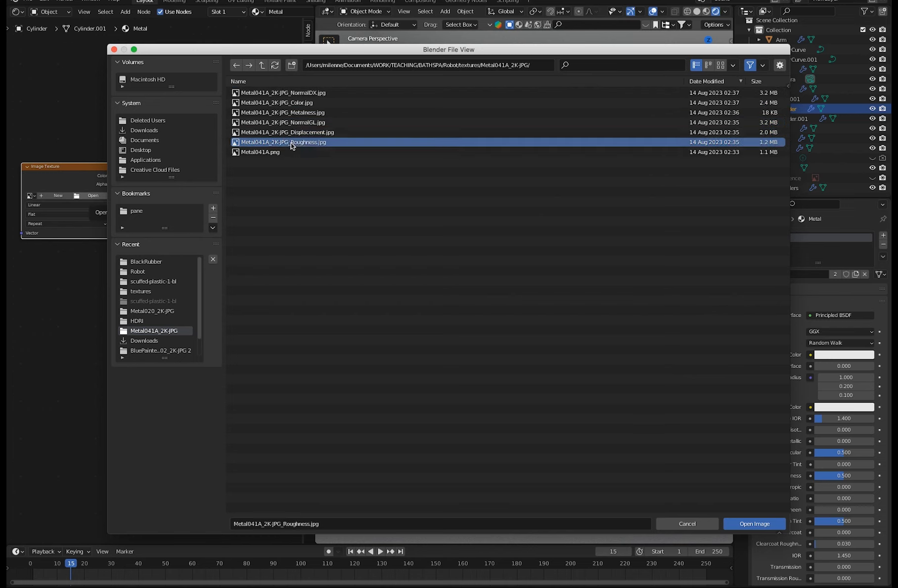
pyautogui.click(287, 124)
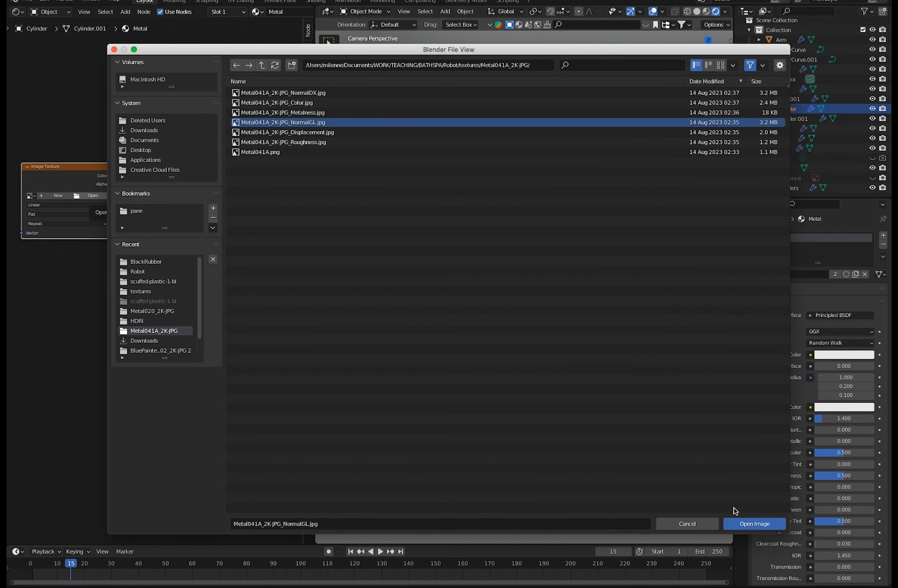
pyautogui.click(743, 526)
# Place the NormalGL texture node below and to the left of the Principled BSDF node.
pyautogui.moveTo(60, 167); pyautogui.dragTo(68, 426)
pyautogui.moveTo(208, 400); pyautogui.dragTo(246, 294, button='middle')
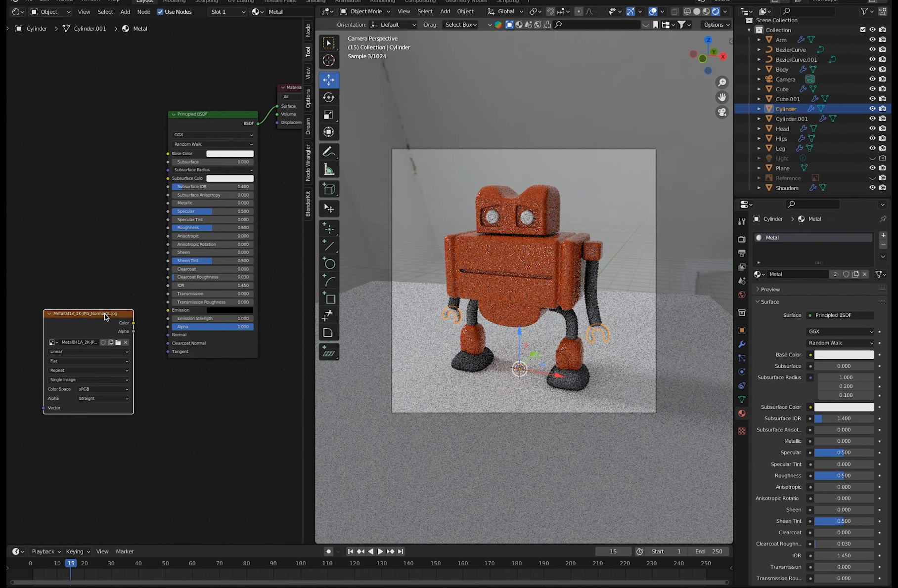
pyautogui.moveTo(105, 314); pyautogui.dragTo(70, 372)
pyautogui.click(180, 425)
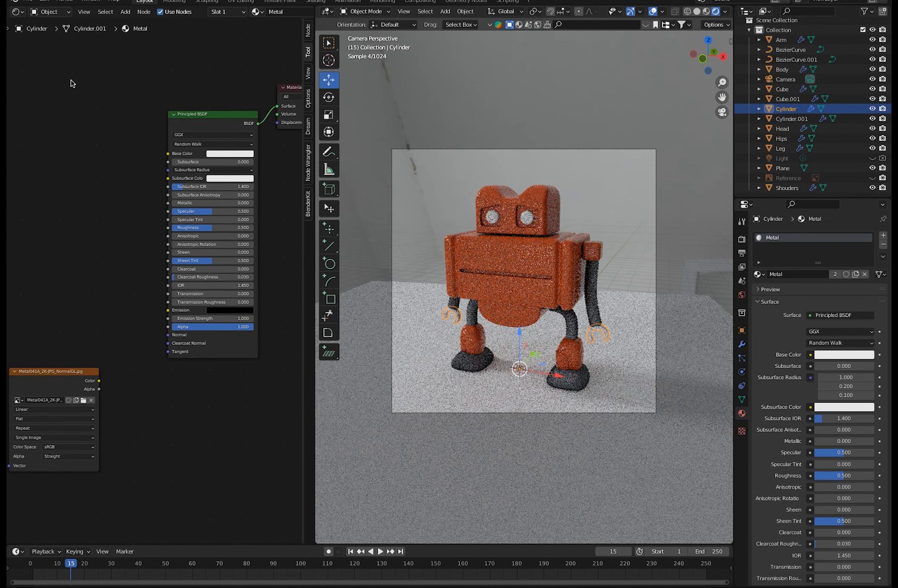
# Add a Normal Map node to the right of the NormalGL texture node.
pyautogui.click(125, 14)
pyautogui.write('no')
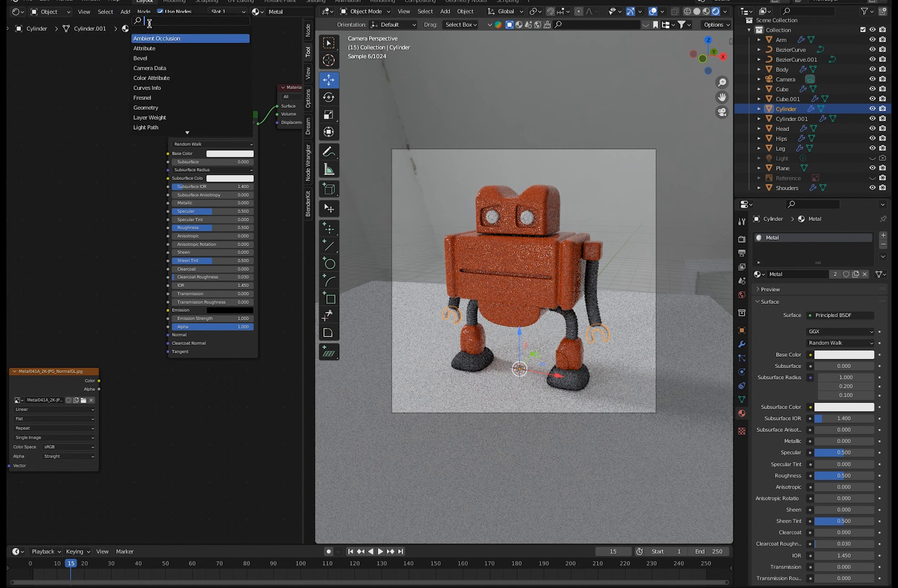
pyautogui.write('meal')
pyautogui.press('BackSpace')
pyautogui.press('BackSpace')
pyautogui.press('BackSpace')
pyautogui.press('BackSpace')
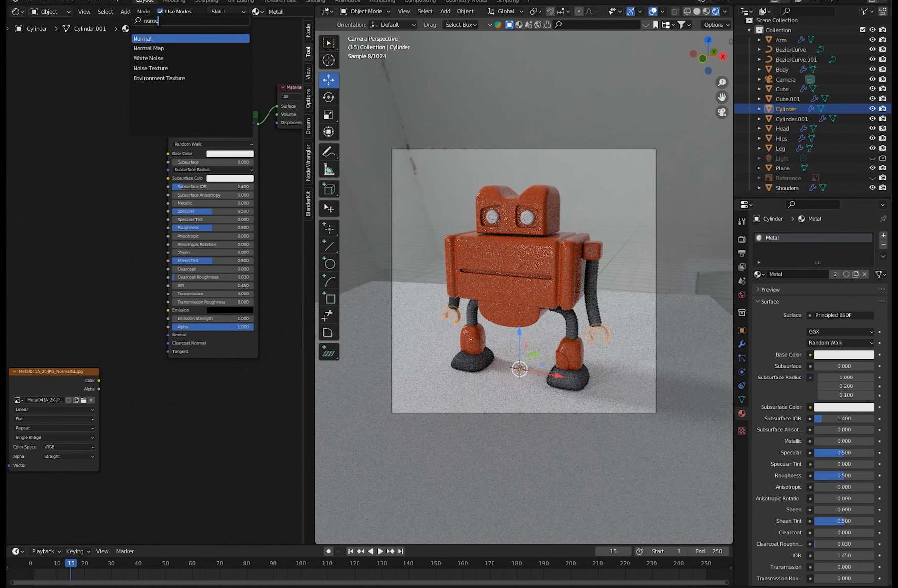
pyautogui.write('mal')
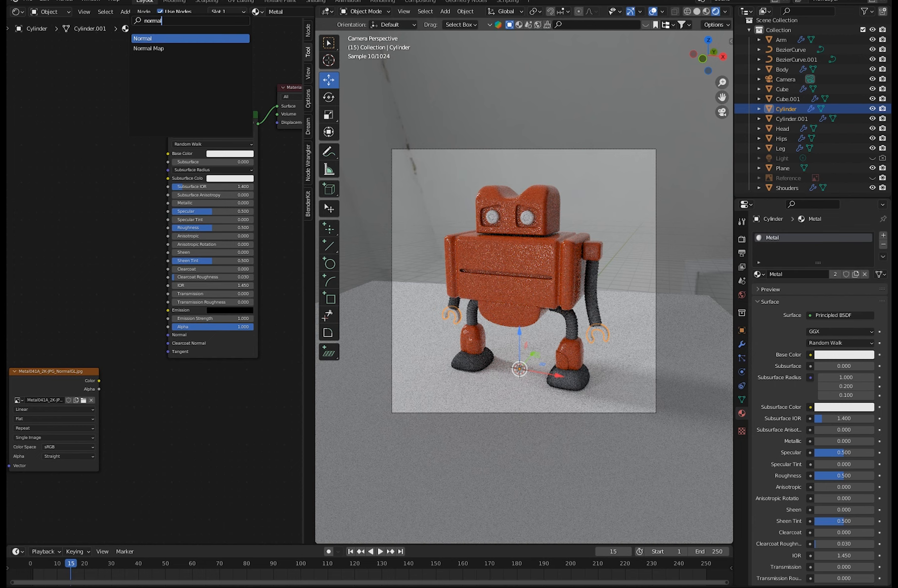
pyautogui.click(141, 48)
pyautogui.click(140, 499)
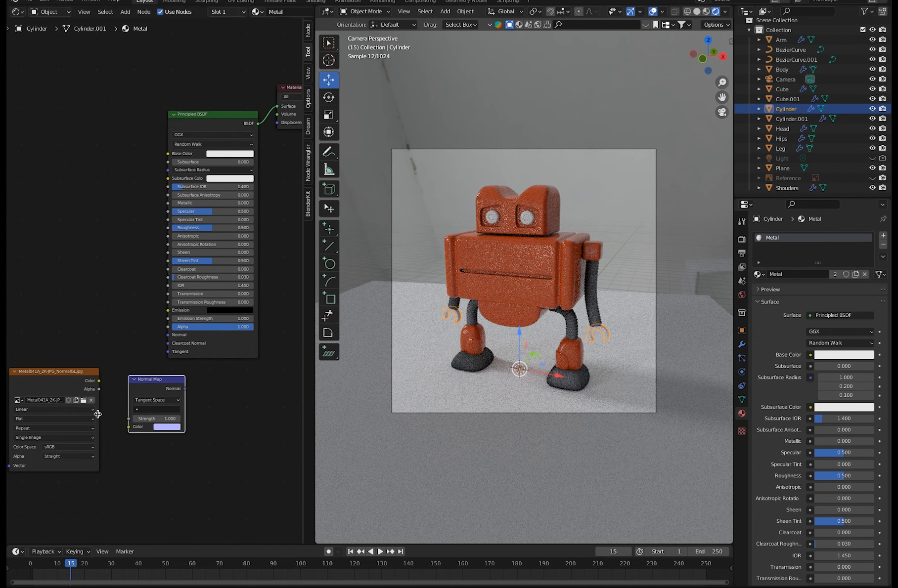
# Link the NormalGL texture's color through the Normal Map node to the shader's Normal input and set the texture's color space to Non-Color.
pyautogui.moveTo(99, 381); pyautogui.dragTo(129, 427)
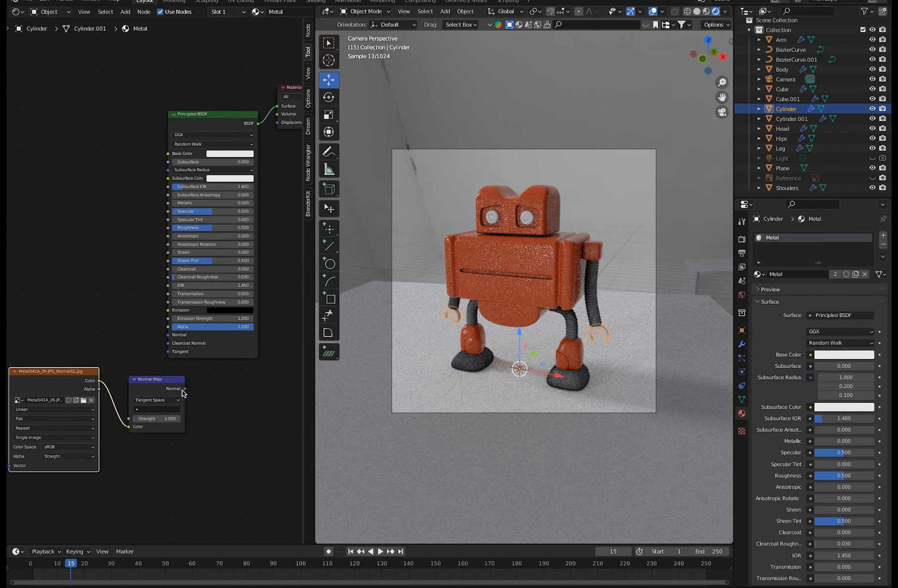
pyautogui.moveTo(184, 388); pyautogui.dragTo(169, 334)
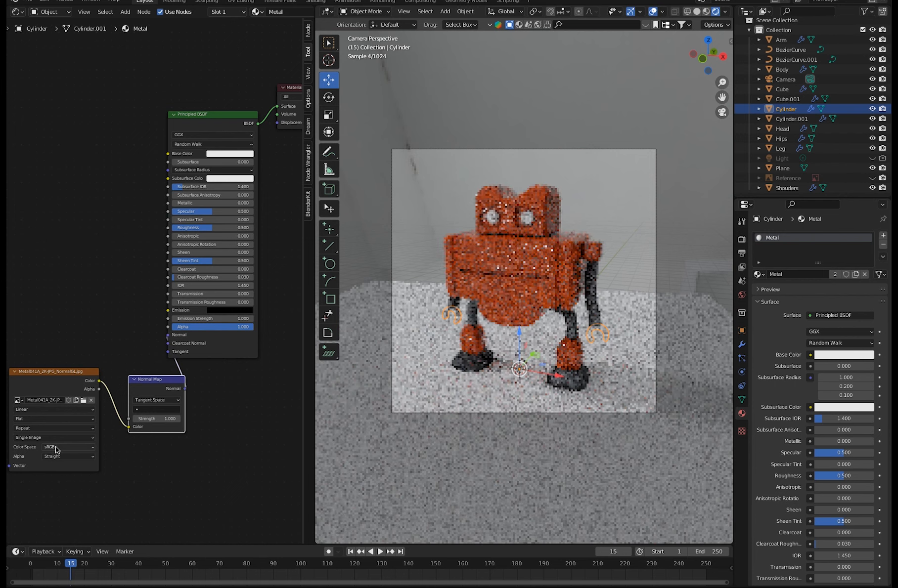
pyautogui.click(58, 447)
pyautogui.click(60, 490)
pyautogui.moveTo(143, 379); pyautogui.dragTo(134, 404)
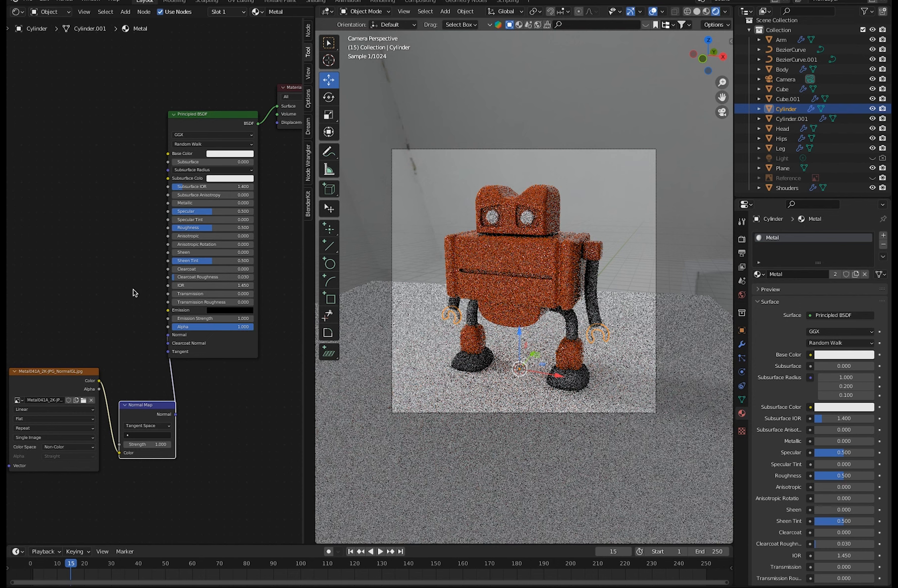
# Load Metal041A_2K-JPG_Metalness.jpg into a duplicate of the NormalGL texture node and link its color to the shader's Metallic input.
pyautogui.click(49, 372)
pyautogui.hotkey('shift', 'd')
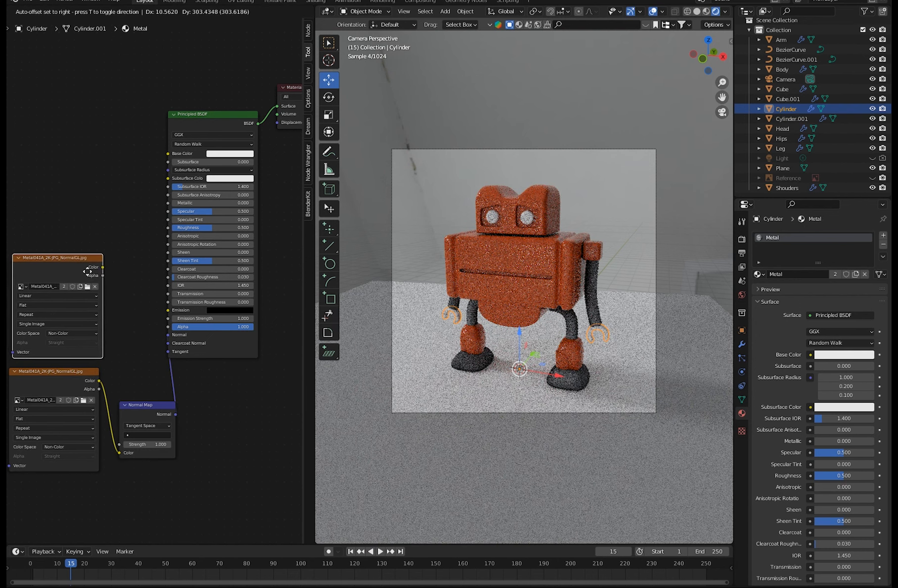
pyautogui.click(87, 261)
pyautogui.click(87, 276)
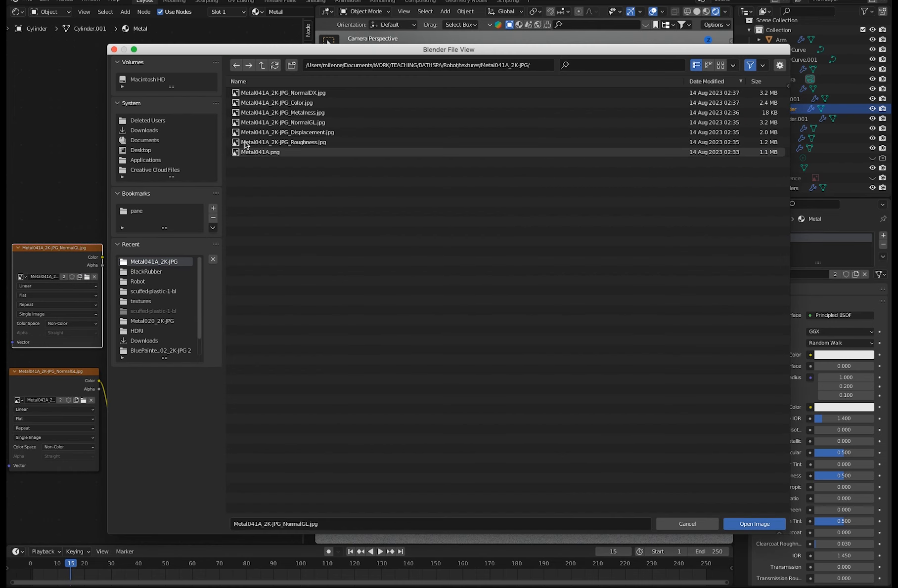
pyautogui.click(277, 112)
pyautogui.click(755, 523)
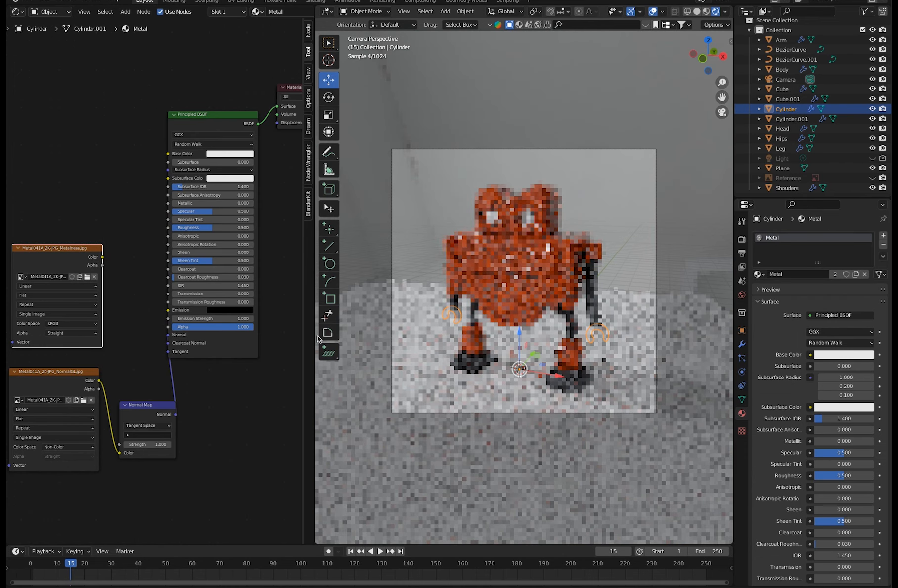
pyautogui.moveTo(102, 257); pyautogui.dragTo(169, 203)
pyautogui.moveTo(77, 250); pyautogui.dragTo(77, 166)
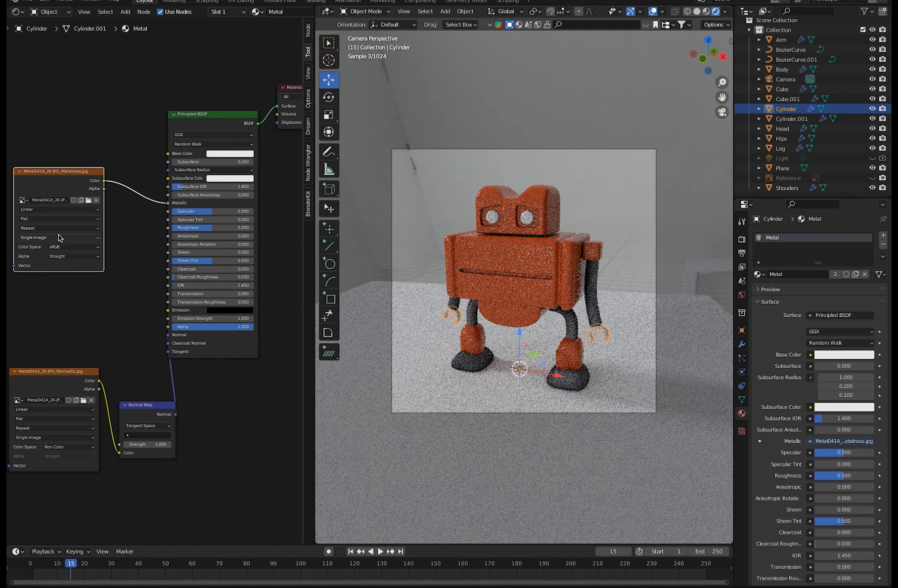
# Duplicate the Metalness texture node above the original and load Metal041A_2K-JPG_Roughness.jpg into the copy.
pyautogui.hotkey('shift', 'd')
pyautogui.click(39, 166)
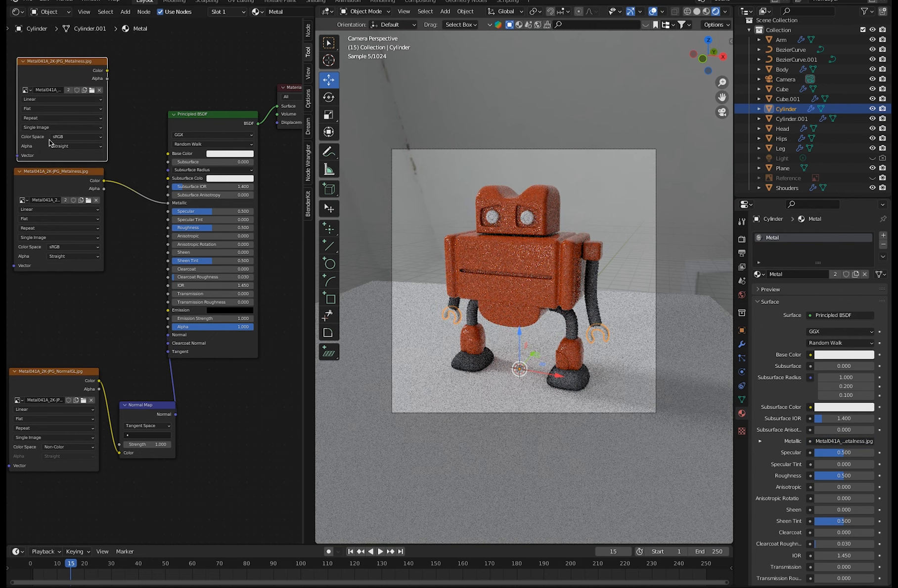
pyautogui.click(91, 91)
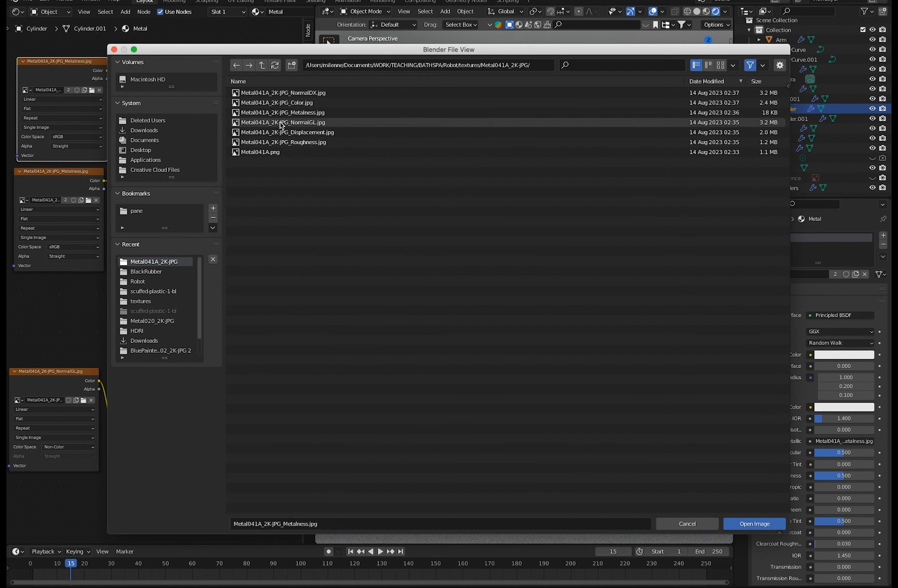
pyautogui.click(286, 142)
pyautogui.click(749, 524)
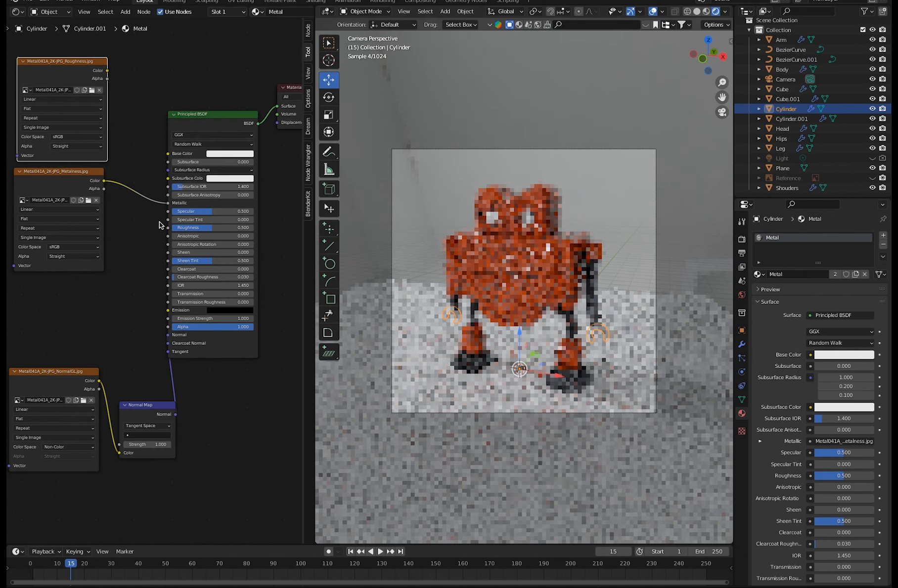
# Link the Roughness texture's color to the shader's Roughness input and arrange its node between the Metalness and NormalGL texture nodes.
pyautogui.moveTo(107, 70); pyautogui.dragTo(168, 227)
pyautogui.moveTo(74, 171); pyautogui.dragTo(142, 81)
pyautogui.moveTo(62, 67); pyautogui.dragTo(53, 261)
pyautogui.moveTo(106, 80); pyautogui.dragTo(35, 147)
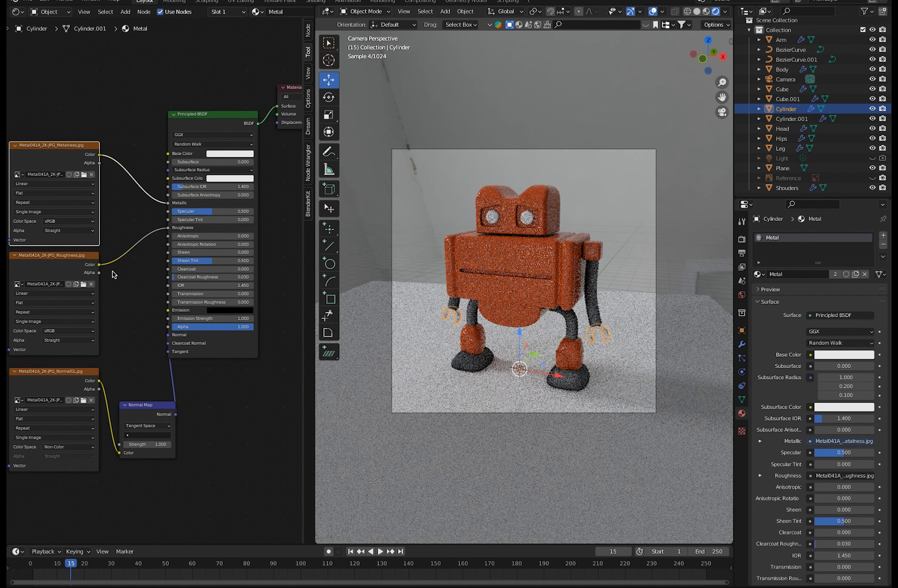
pyautogui.moveTo(120, 278); pyautogui.dragTo(151, 334, button='middle')
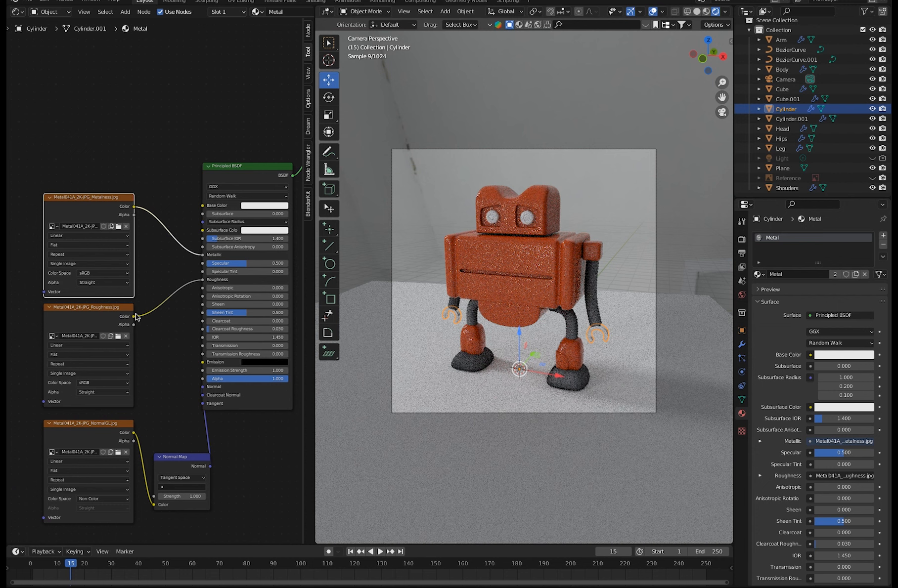
pyautogui.click(141, 166)
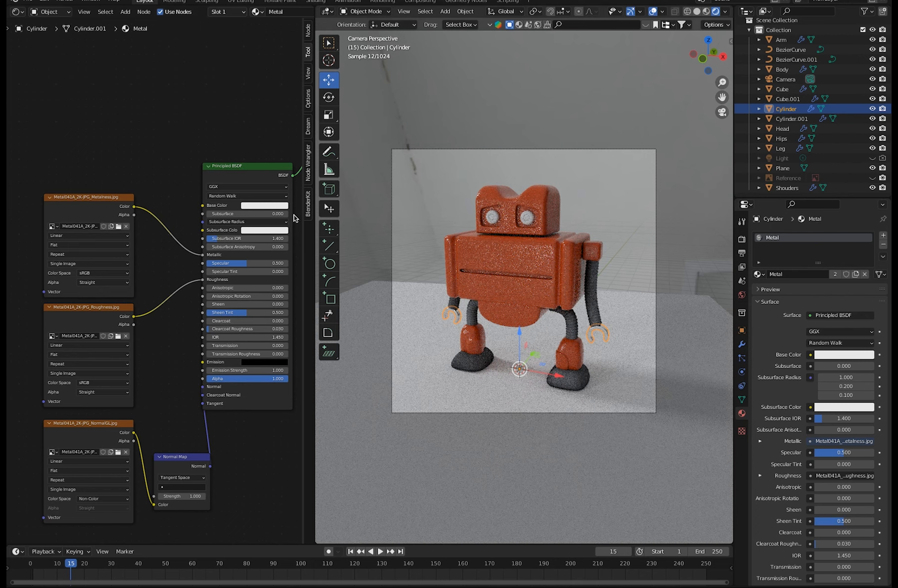
pyautogui.click(109, 13)
pyautogui.click(125, 14)
pyautogui.click(125, 24)
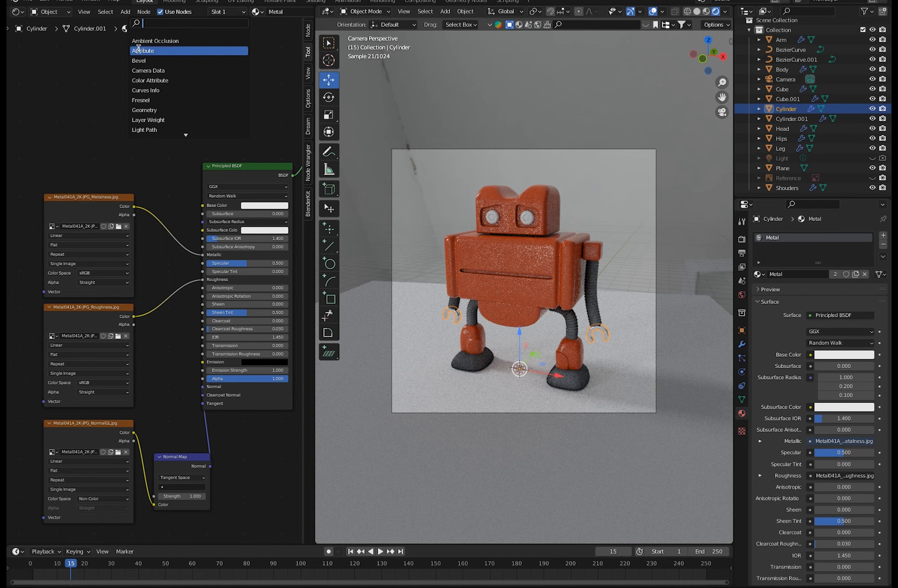
pyautogui.click(51, 148)
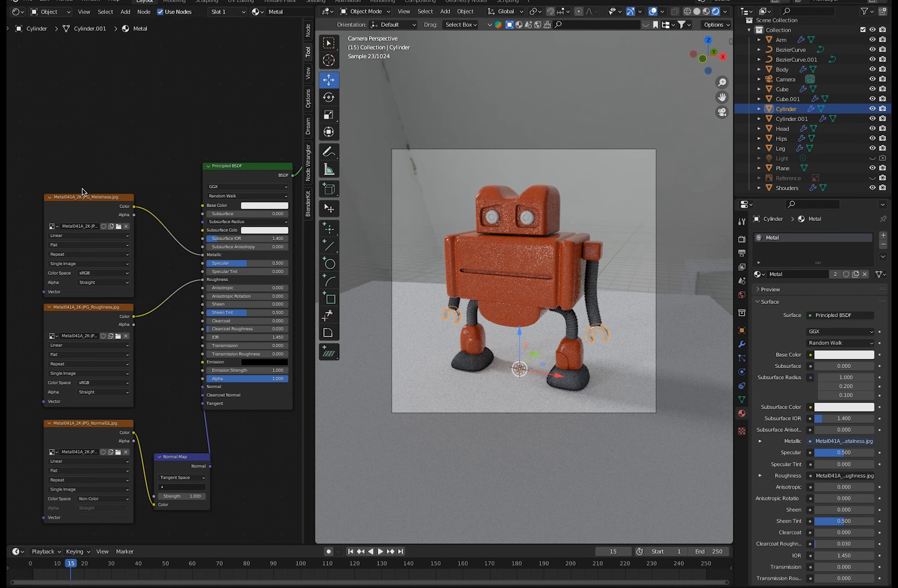
# Duplicate the Metalness texture node above the original and load Metal041A_2K-JPG_Color.jpg into the copy.
pyautogui.scroll(1, 83, 195)
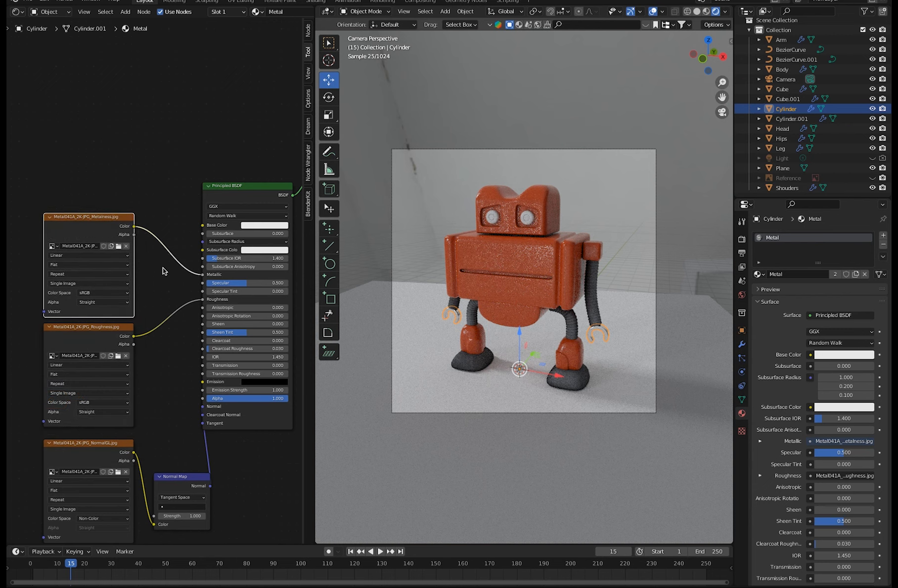
pyautogui.hotkey('shift', 'd')
pyautogui.click(109, 134)
pyautogui.click(118, 133)
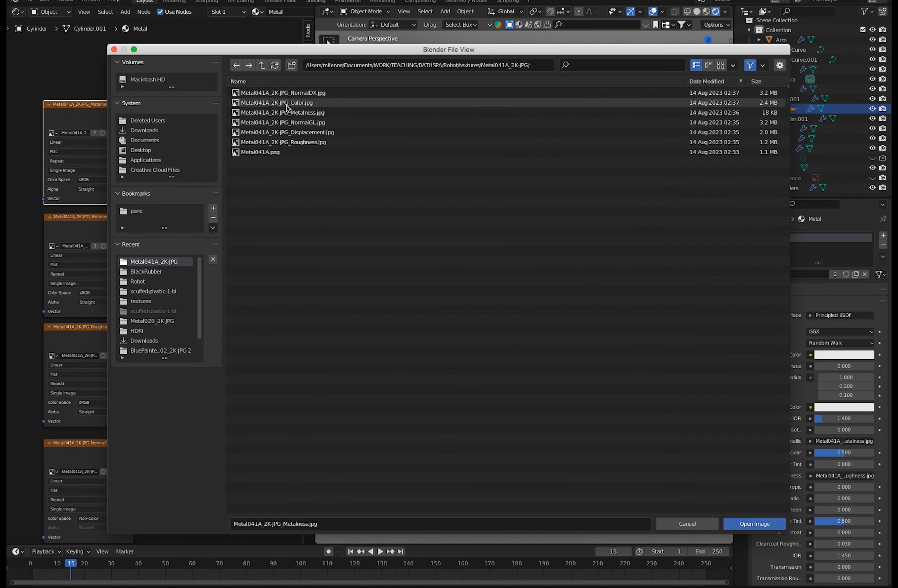
pyautogui.click(284, 102)
pyautogui.click(740, 519)
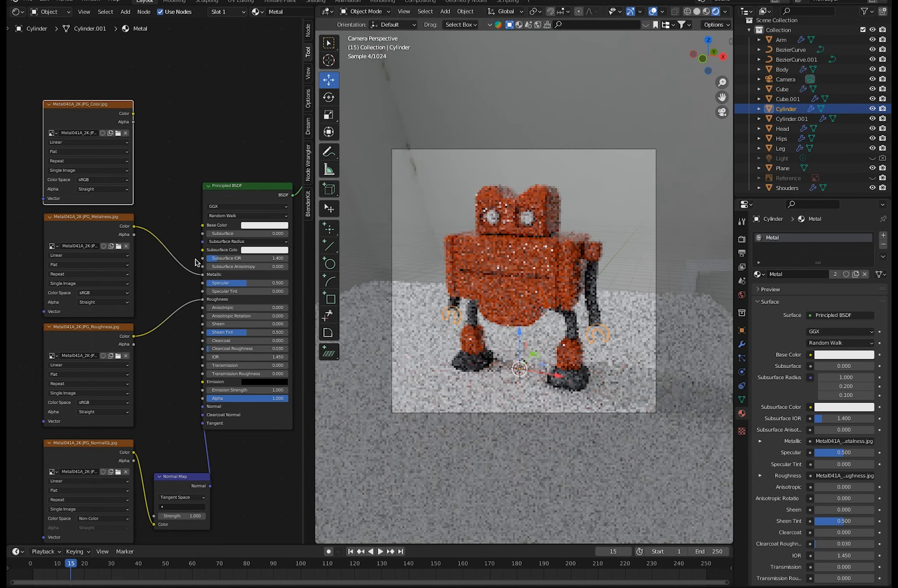
# Switch to Finder, examine the Metal041A roughness, metalness and color images, and return to Blender with the robot's hands selected.
pyautogui.press('super+Tab')
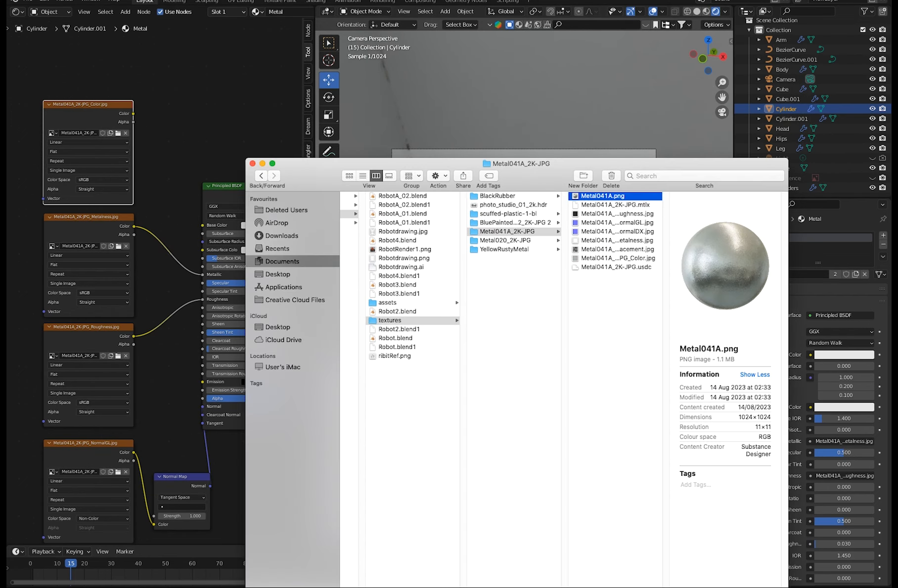
pyautogui.moveTo(510, 167); pyautogui.dragTo(112, 165)
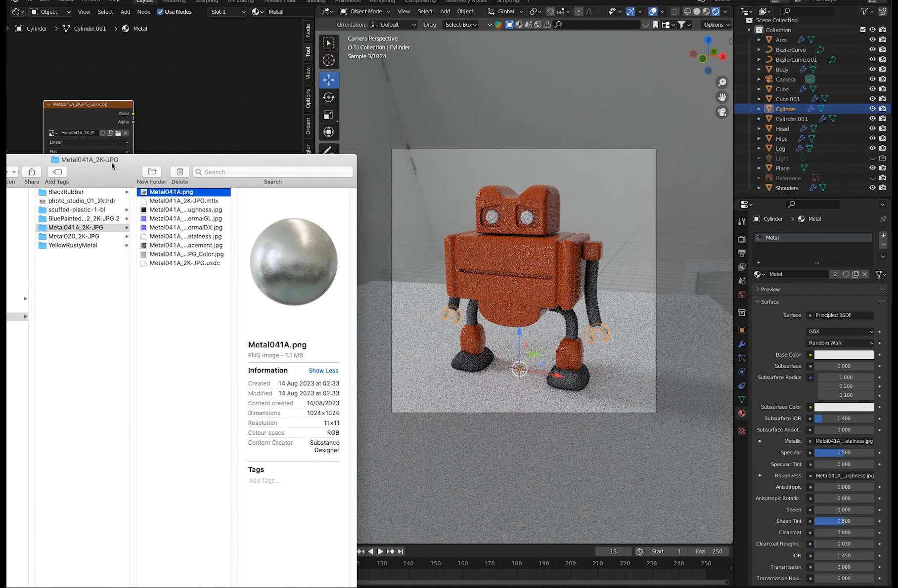
pyautogui.doubleClick(184, 211)
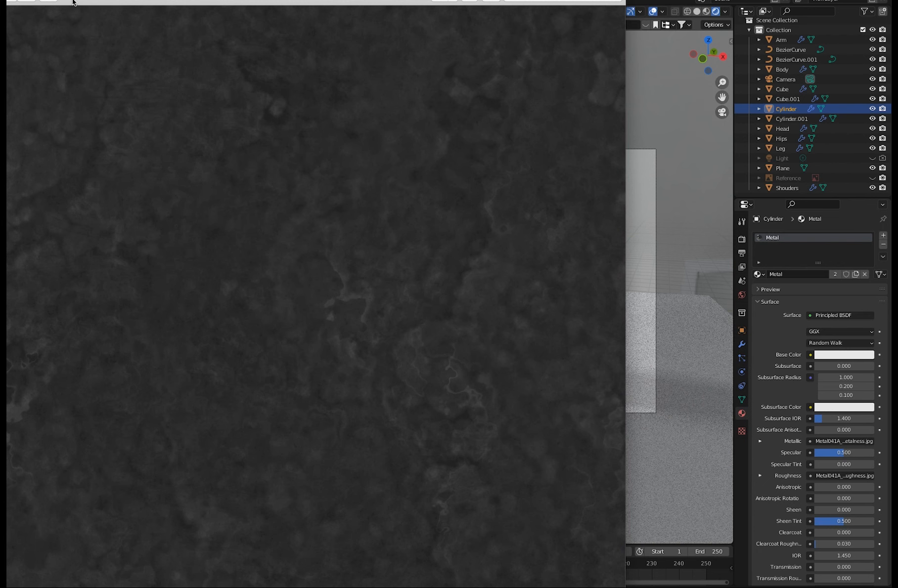
pyautogui.moveTo(81, 1); pyautogui.dragTo(166, 62)
pyautogui.click(58, 41)
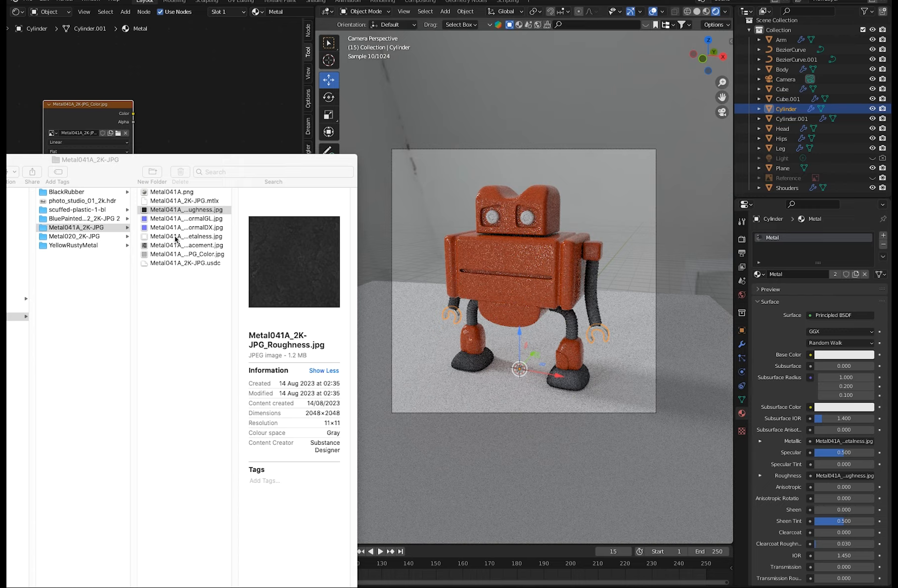
pyautogui.doubleClick(176, 238)
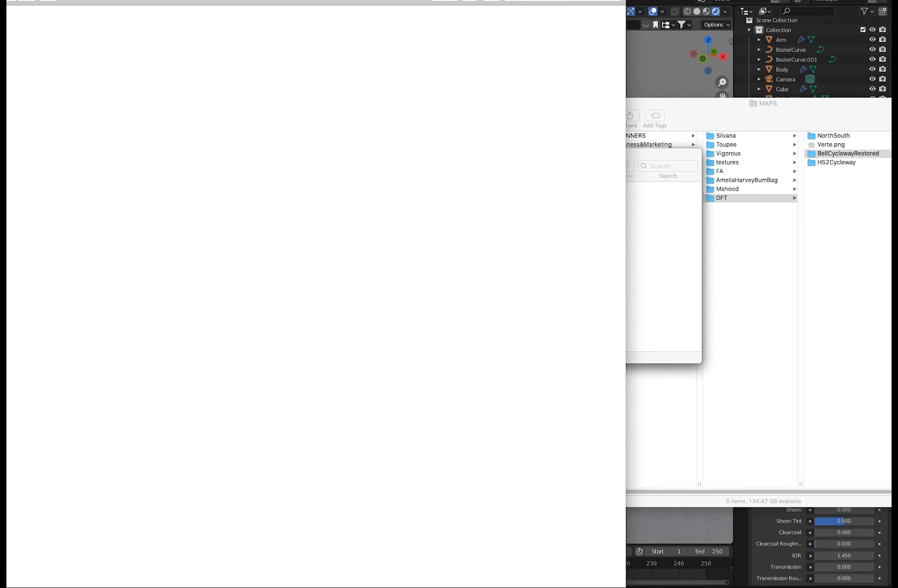
pyautogui.click(60, 27)
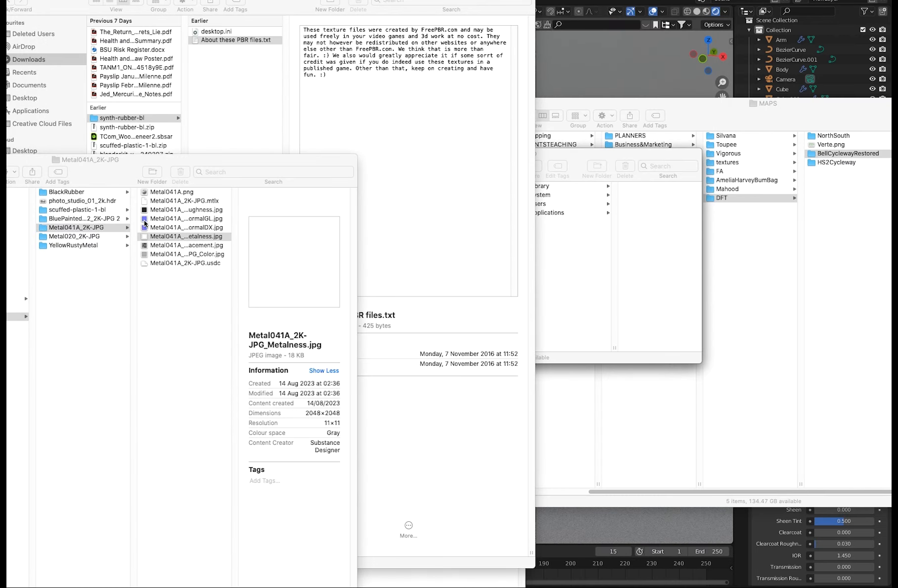
pyautogui.doubleClick(157, 255)
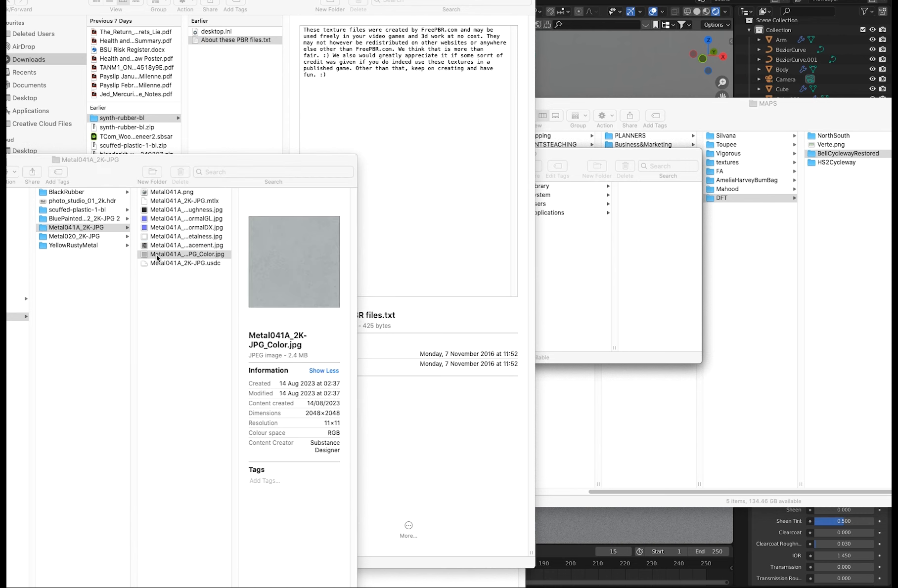
pyautogui.click(10, 1)
pyautogui.click(564, 528)
pyautogui.click(563, 529)
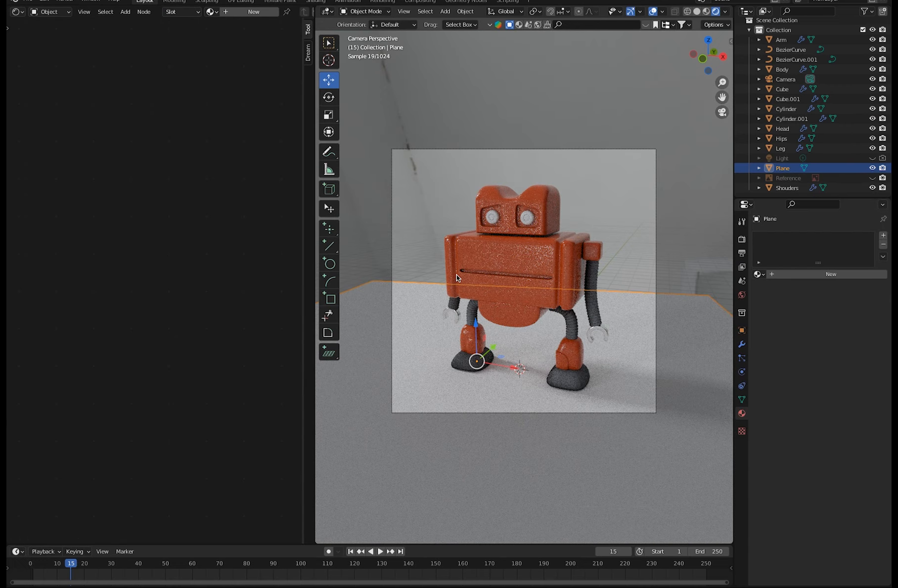
pyautogui.click(456, 319)
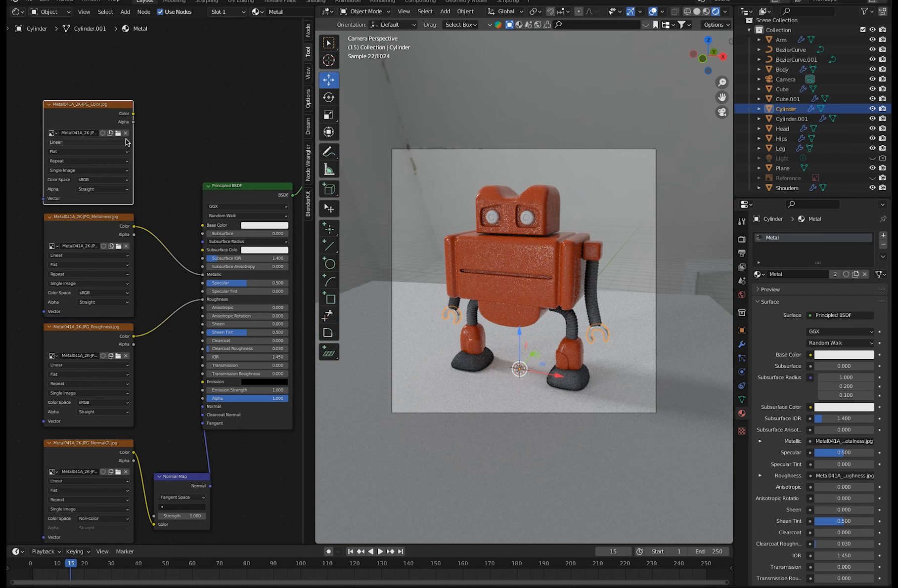
# Move the Color texture node further above the Metalness node and add an Ambient Occlusion node above it.
pyautogui.moveTo(85, 114); pyautogui.dragTo(66, 57)
pyautogui.click(100, 224)
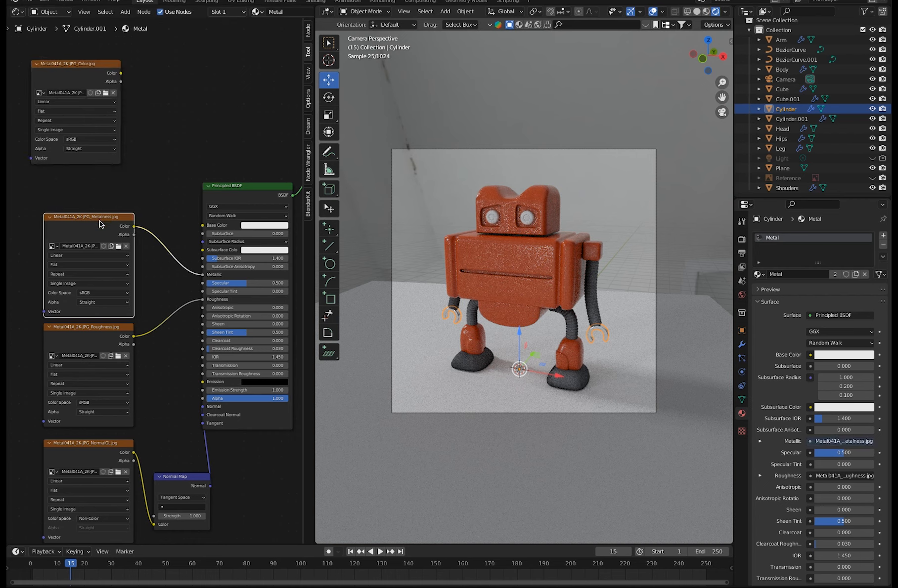
pyautogui.keyDown('ctrl'); pyautogui.moveTo(154, 280); pyautogui.dragTo(131, 418, button='middle'); pyautogui.keyUp('ctrl')
pyautogui.moveTo(94, 277); pyautogui.dragTo(75, 290)
pyautogui.click(126, 12)
pyautogui.click(131, 25)
pyautogui.write('am')
pyautogui.press('Return')
pyautogui.click(14, 291)
# Add a ColorRamp node beside the Ambient Occlusion node and link the occlusion color to the ramp's Fac input.
pyautogui.click(126, 14)
pyautogui.click(128, 22)
pyautogui.write('colo')
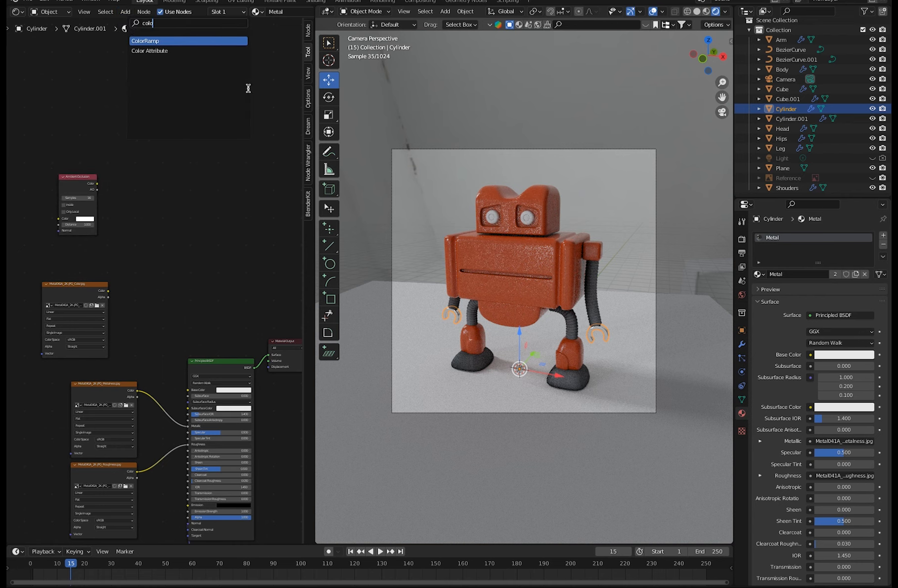
pyautogui.press('Return')
pyautogui.moveTo(97, 184); pyautogui.dragTo(119, 240)
pyautogui.moveTo(92, 285); pyautogui.dragTo(92, 272)
pyautogui.click(125, 12)
pyautogui.click(129, 22)
pyautogui.write('mi')
pyautogui.click(141, 50)
pyautogui.click(144, 296)
pyautogui.moveTo(75, 176); pyautogui.dragTo(45, 173)
pyautogui.moveTo(148, 187); pyautogui.dragTo(115, 188)
pyautogui.moveTo(193, 278); pyautogui.dragTo(177, 277)
pyautogui.press('x')
# Add a color Mix node and link the ColorRamp's color to Color1 and the Color texture's color to Color2.
pyautogui.scroll(3, 173, 291)
pyautogui.click(125, 12)
pyautogui.click(129, 21)
pyautogui.write('mi')
pyautogui.click(166, 42)
pyautogui.click(154, 250)
pyautogui.moveTo(151, 169); pyautogui.dragTo(168, 293)
pyautogui.moveTo(94, 277); pyautogui.dragTo(169, 301)
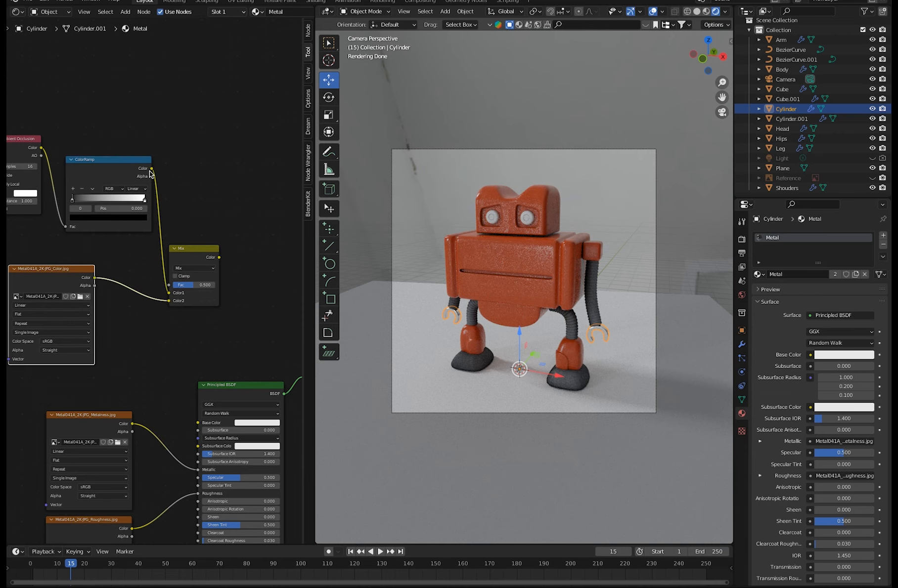
# Link the ColorRamp's color directly to the shader's Base Color and move the ramp's black stop to about 0.259.
pyautogui.moveTo(152, 169); pyautogui.dragTo(198, 423)
pyautogui.moveTo(103, 229); pyautogui.dragTo(105, 220)
pyautogui.moveTo(75, 190); pyautogui.dragTo(102, 190)
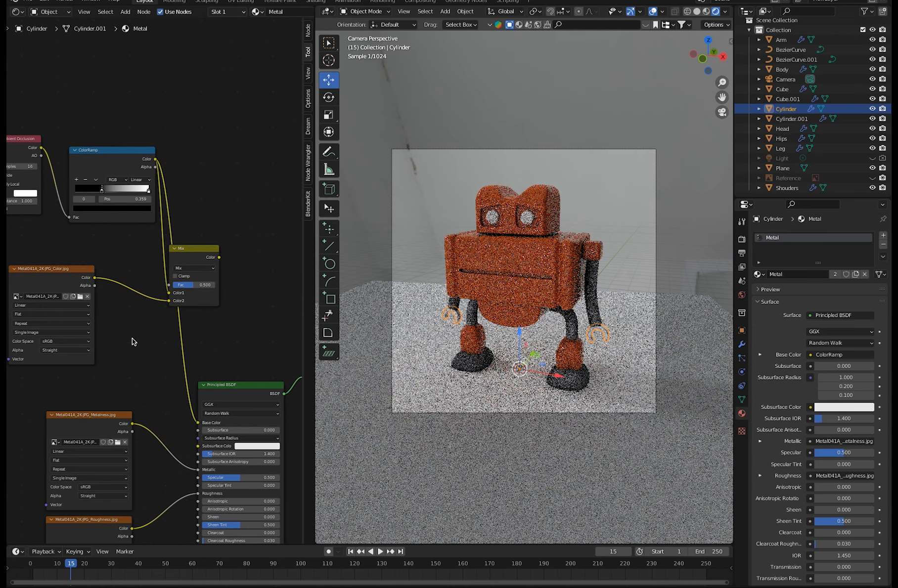
# Link the Mix node's color to the shader's Base Color and set the node to Multiply with a factor of 1.000.
pyautogui.moveTo(191, 248); pyautogui.dragTo(136, 318)
pyautogui.moveTo(164, 327); pyautogui.dragTo(198, 423)
pyautogui.moveTo(136, 355); pyautogui.dragTo(165, 355)
pyautogui.click(136, 338)
pyautogui.click(134, 365)
pyautogui.moveTo(135, 319); pyautogui.dragTo(184, 265)
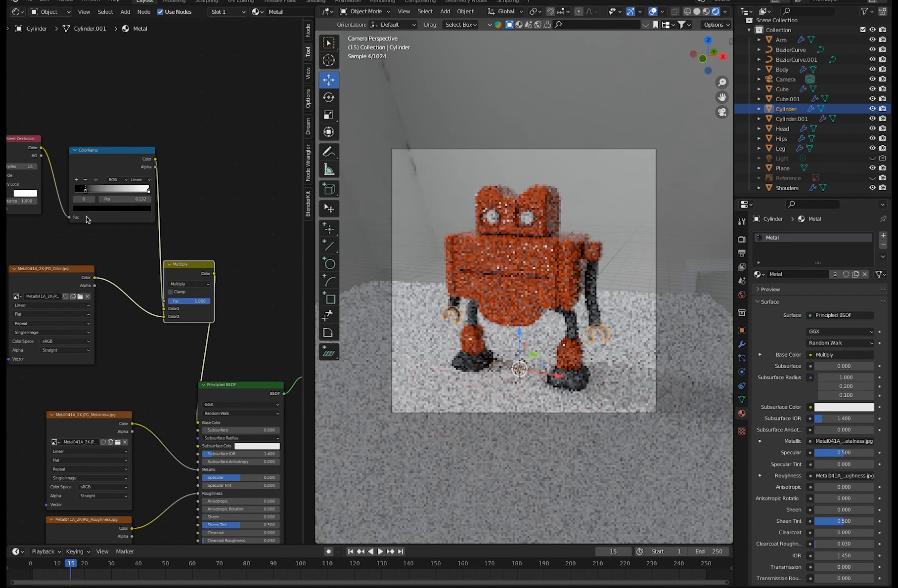
# Make the Light visible in the viewport and in renders.
pyautogui.click(783, 168)
pyautogui.click(872, 158)
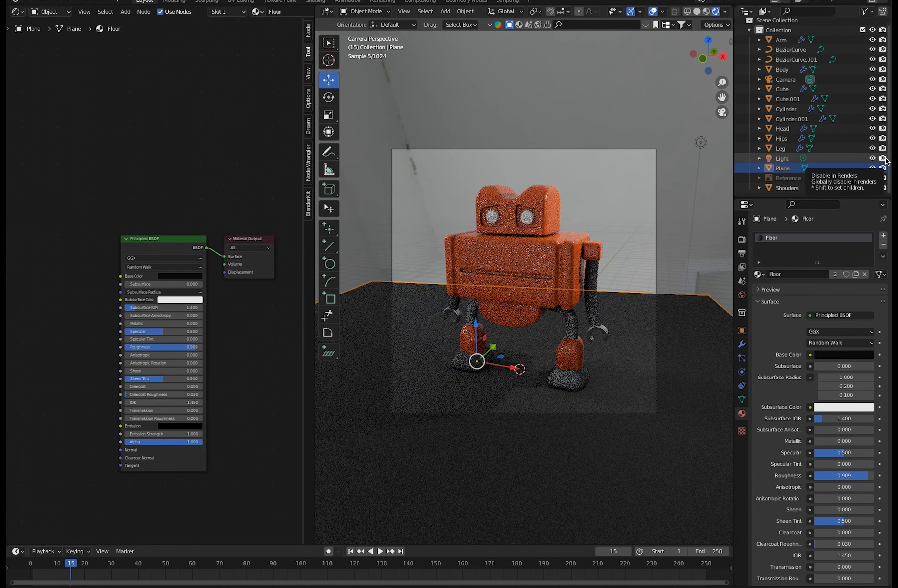
pyautogui.press('n')
pyautogui.hotkey('alt', 'a')
pyautogui.moveTo(519, 289); pyautogui.dragTo(505, 326, button='middle')
pyautogui.scroll(-6, 505, 327)
# Reposition the Light around the robot, rotate it about 23.9° around the global X axis, and return to the camera view.
pyautogui.click(574, 238)
pyautogui.moveTo(601, 230); pyautogui.dragTo(534, 242)
pyautogui.moveTo(535, 277); pyautogui.dragTo(569, 237, button='middle')
pyautogui.moveTo(603, 247); pyautogui.dragTo(544, 227)
pyautogui.moveTo(519, 222); pyautogui.dragTo(579, 257, button='middle')
pyautogui.moveTo(455, 201); pyautogui.dragTo(454, 171)
pyautogui.moveTo(463, 188); pyautogui.dragTo(390, 207, button='middle')
pyautogui.click(329, 98)
pyautogui.moveTo(454, 140); pyautogui.dragTo(473, 149)
pyautogui.press('KP_0')
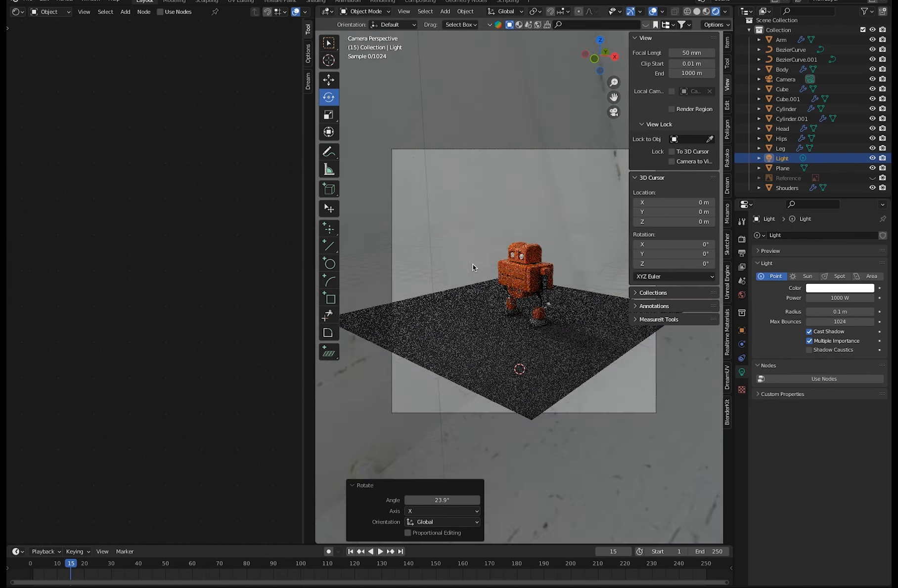
# Try a power of 5000 W for the Light.
pyautogui.doubleClick(816, 298)
pyautogui.write('5000')
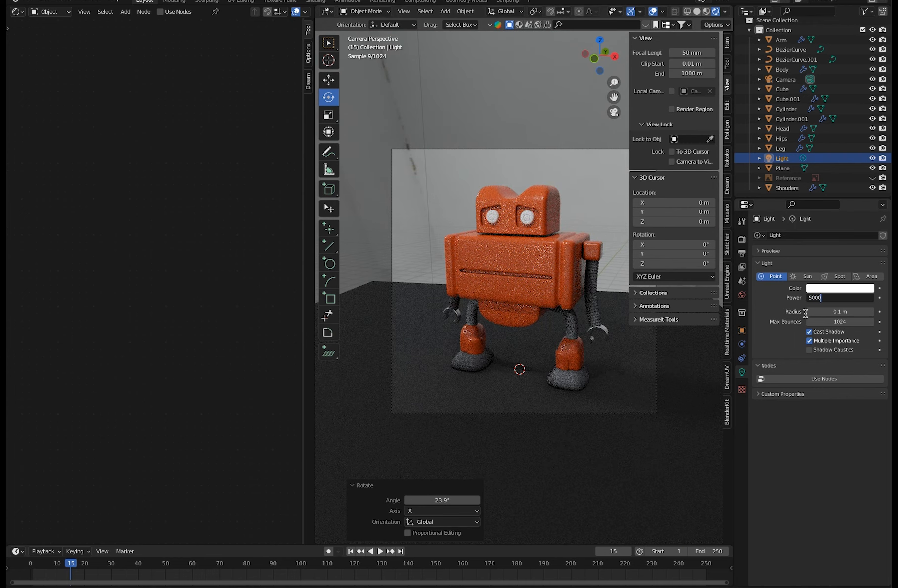
pyautogui.press('Return')
pyautogui.hotkey('ctrl', 'z')
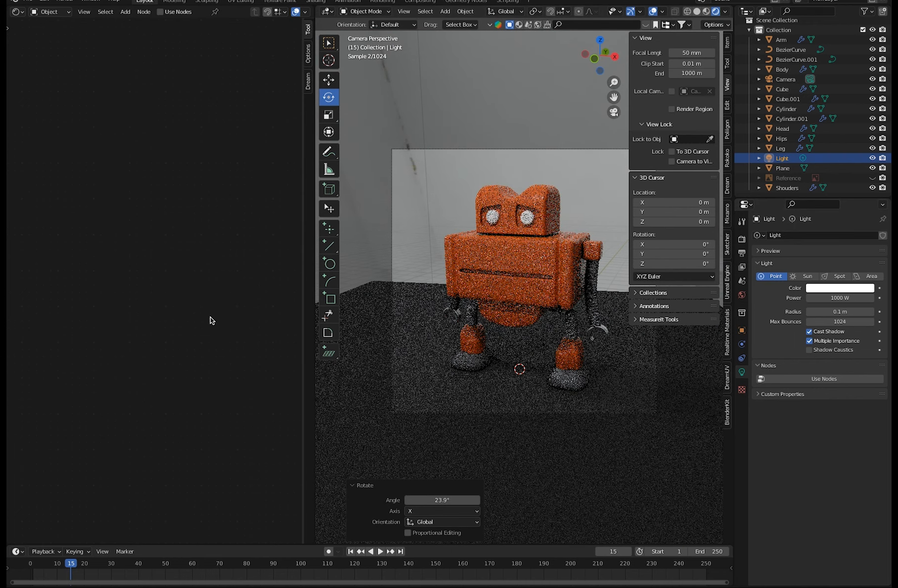
# Hide the Light and set the strength of the World's photo_studio_01_2k.hdr background to 1.
pyautogui.press('h')
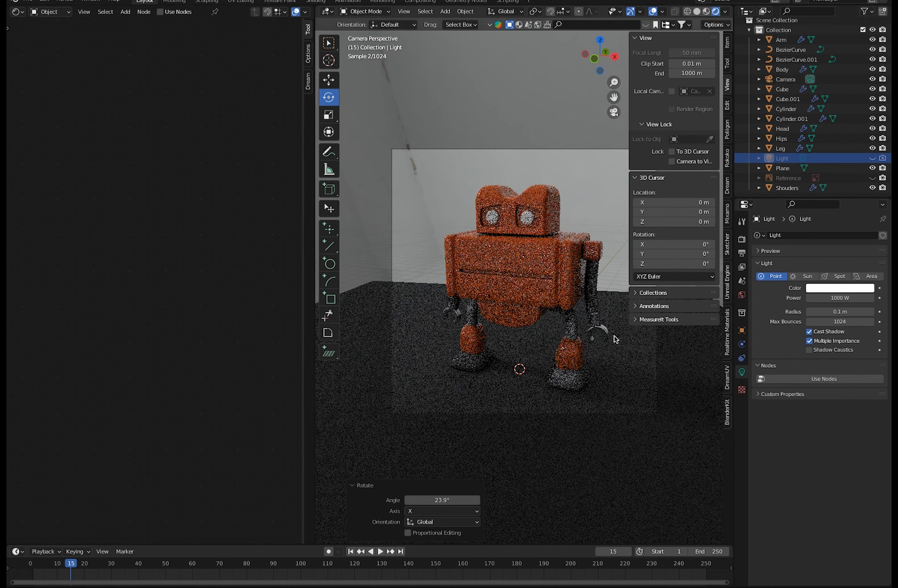
pyautogui.click(742, 294)
pyautogui.doubleClick(828, 385)
pyautogui.write('1')
pyautogui.press('Return')
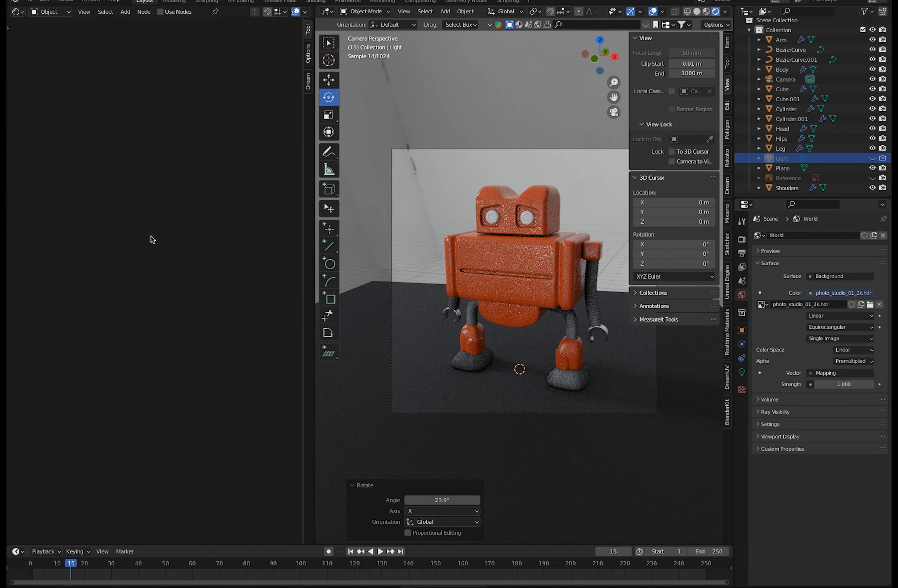
# Add a new material named OuterEye to the robot's eyes.
pyautogui.click(513, 221)
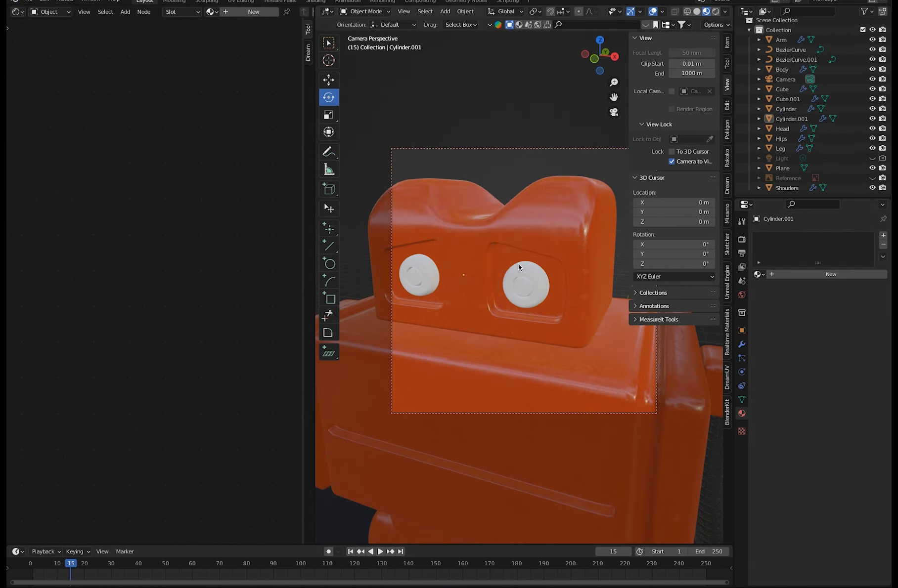
pyautogui.click(531, 269)
pyautogui.click(883, 236)
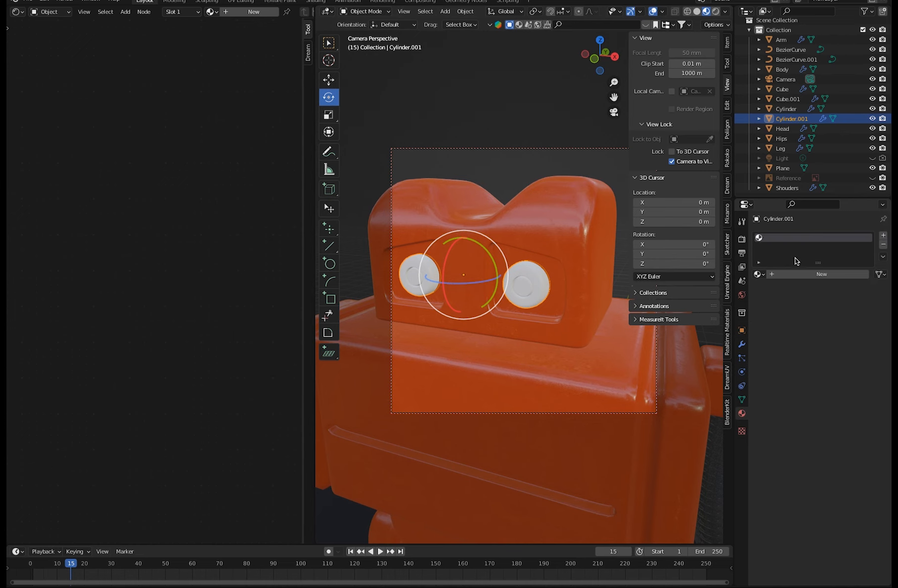
pyautogui.click(794, 274)
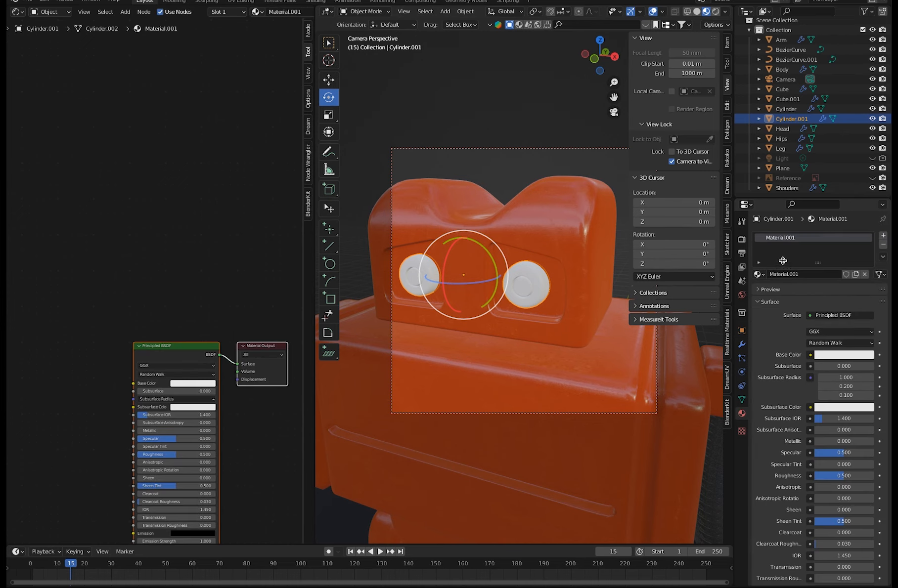
pyautogui.doubleClick(802, 274)
pyautogui.write('OuterEye')
pyautogui.press('Return')
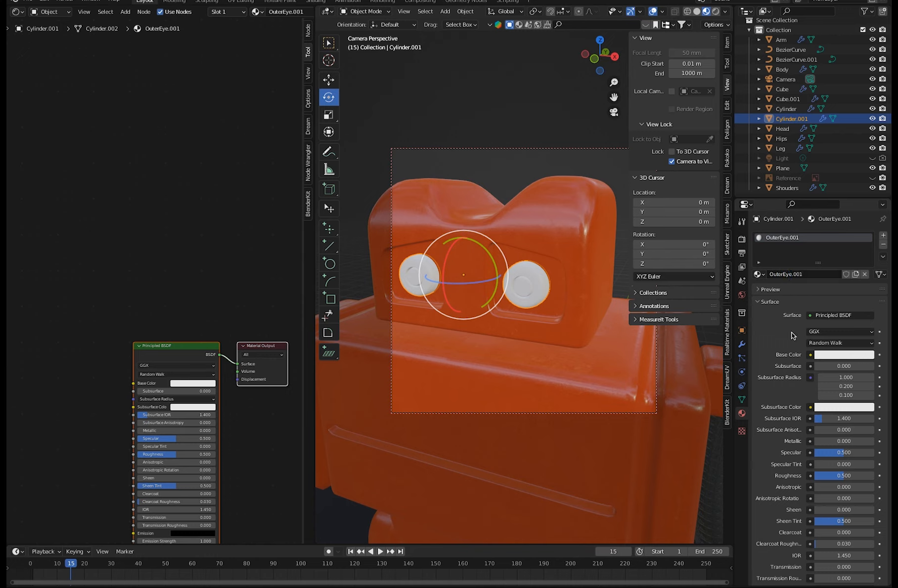
# Darken the eye material's base color to near-black with a value of about 0.014 and set its roughness to 1.000.
pyautogui.click(827, 356)
pyautogui.moveTo(861, 277); pyautogui.dragTo(869, 285)
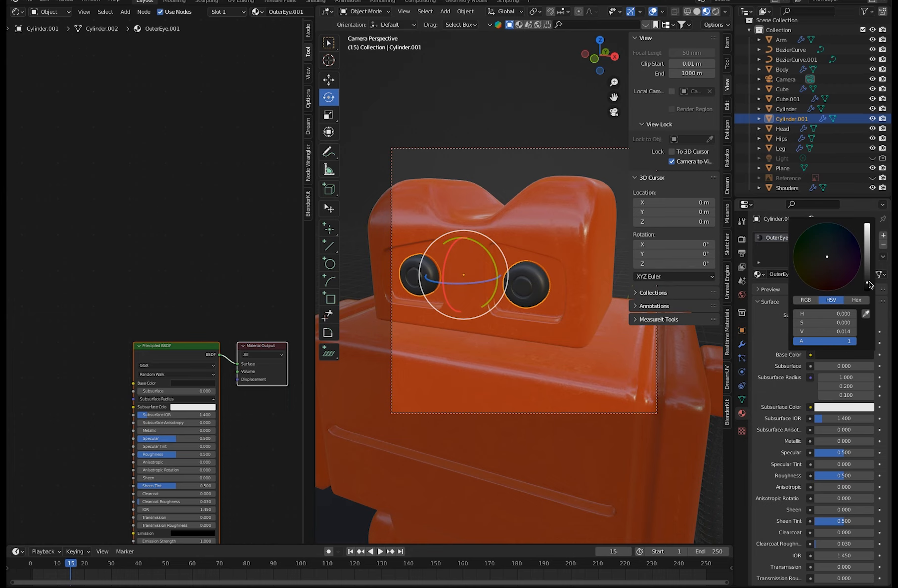
pyautogui.moveTo(851, 476); pyautogui.dragTo(871, 482)
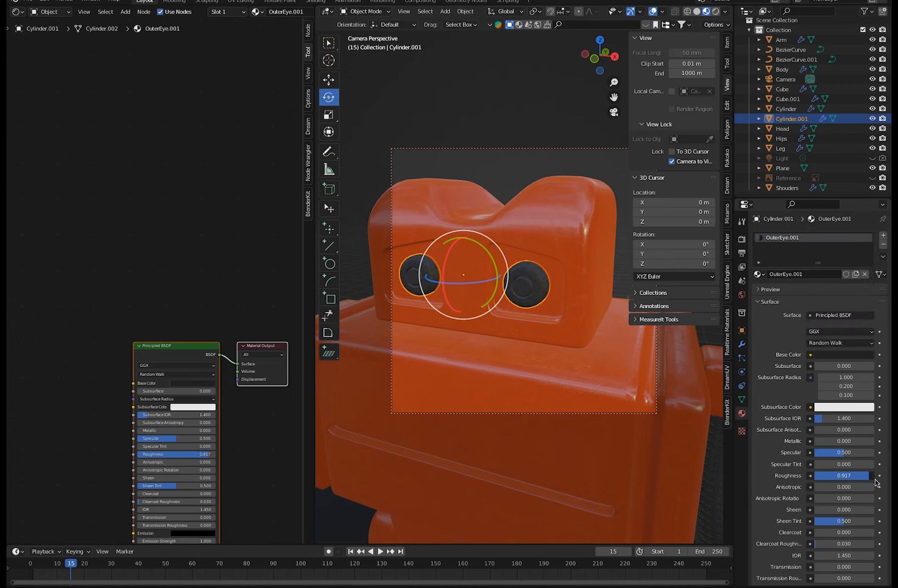
pyautogui.moveTo(880, 484); pyautogui.dragTo(886, 483)
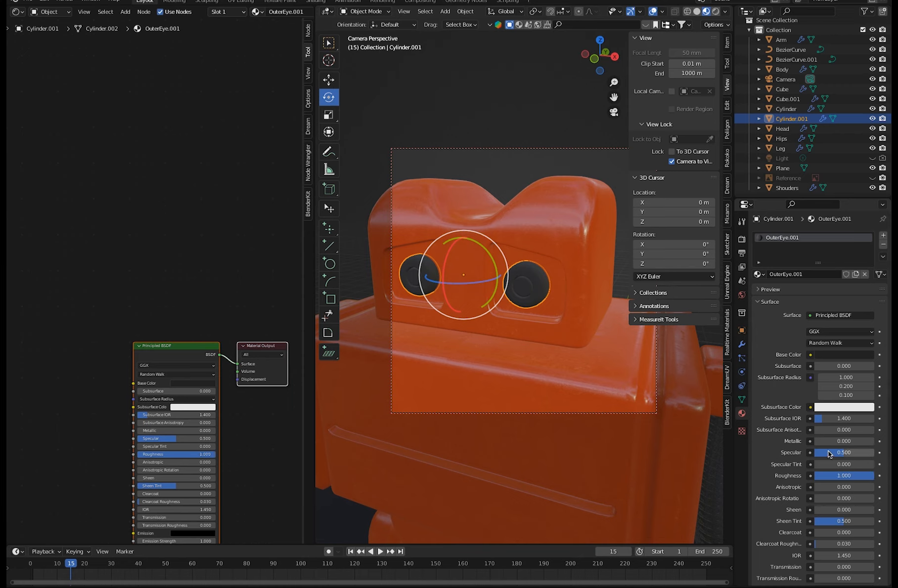